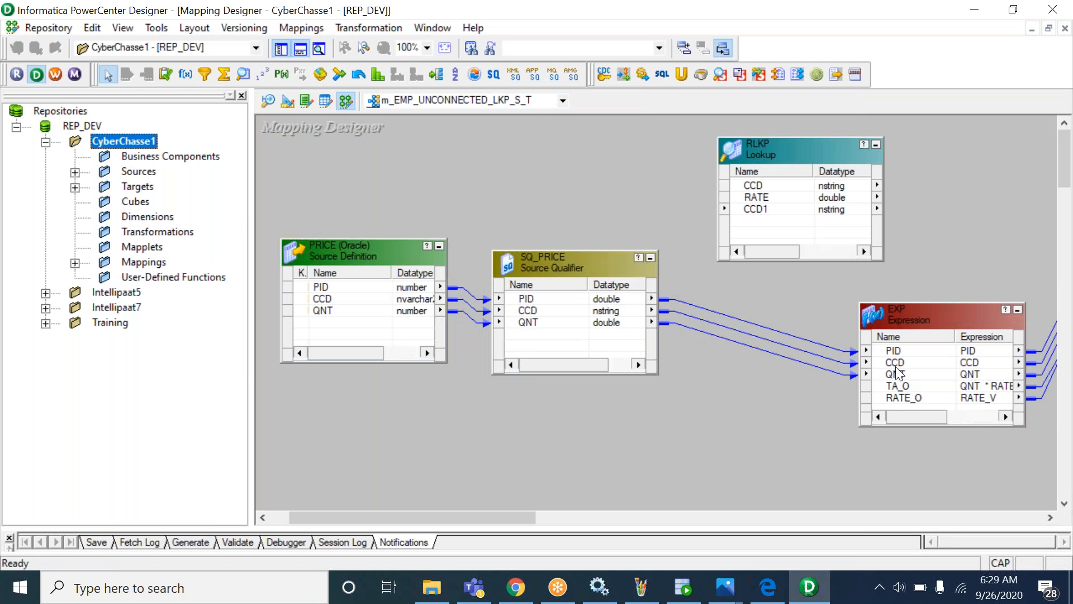
Try to add PID as a second argument after CCD in the RATE_V lookup expression of the EXP transformation.
{"action": "left_click", "coordinate": [915, 387]}
{"action": "double_click", "coordinate": [915, 387]}
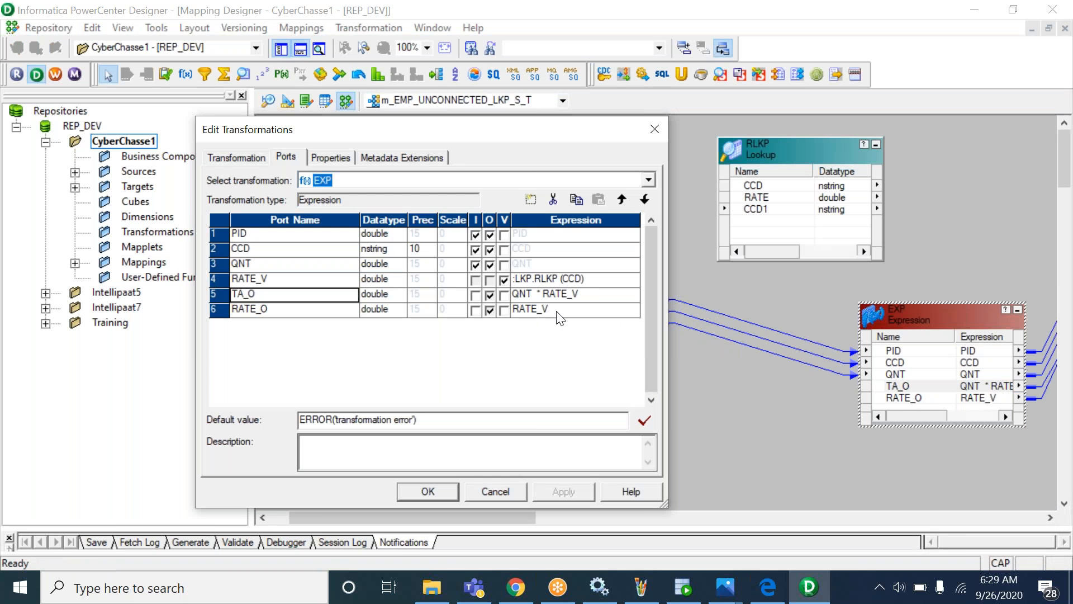
{"action": "left_click", "coordinate": [598, 283]}
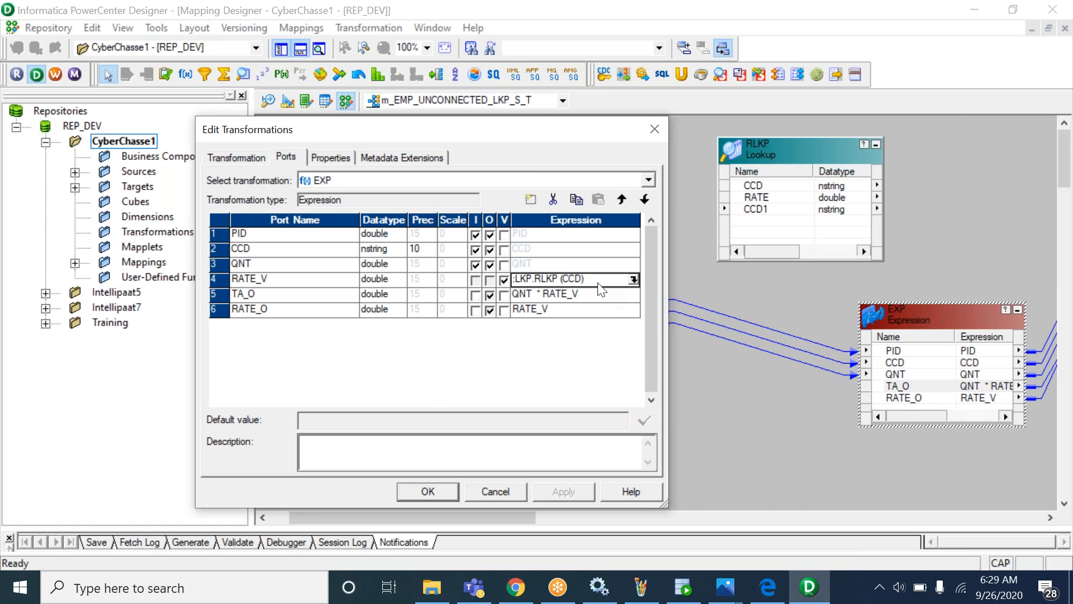
{"action": "left_click", "coordinate": [633, 279]}
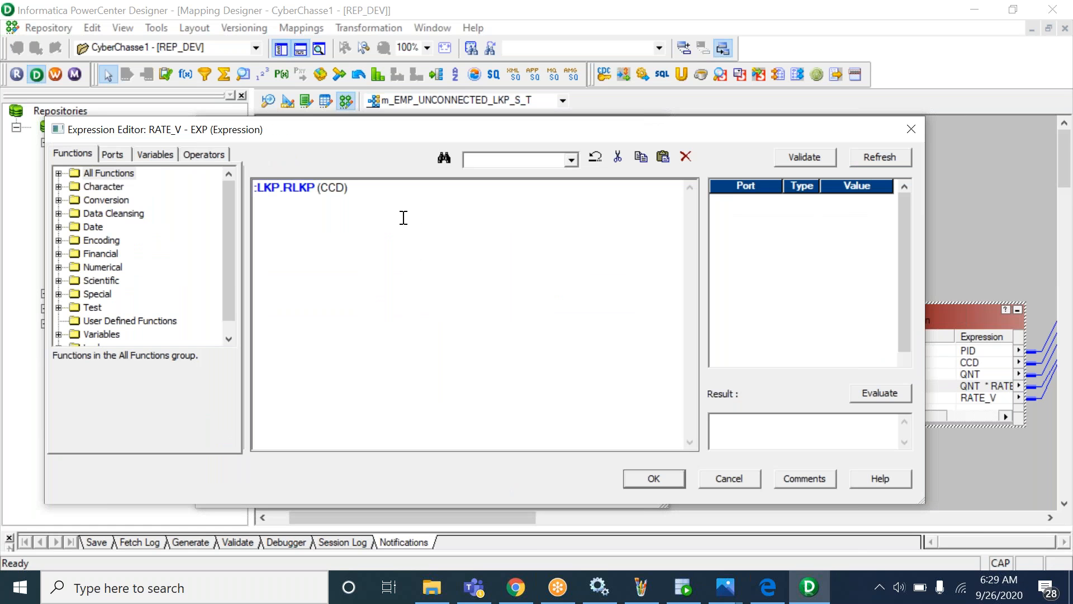
{"action": "left_click", "coordinate": [343, 188]}
{"action": "type", "text": ","}
{"action": "left_click", "coordinate": [112, 155]}
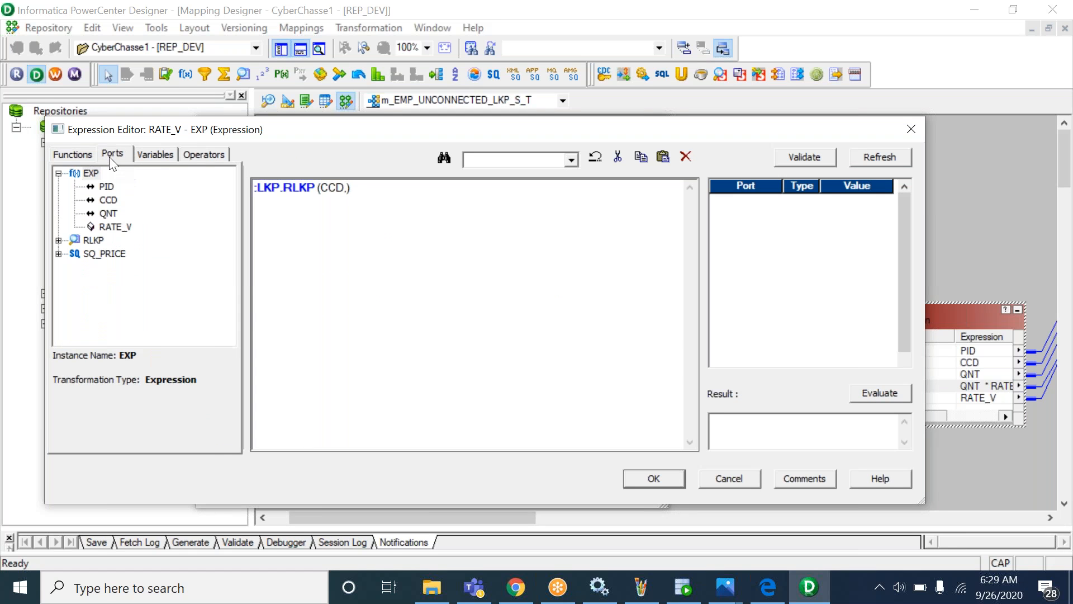
{"action": "left_click", "coordinate": [107, 188]}
{"action": "double_click", "coordinate": [106, 187]}
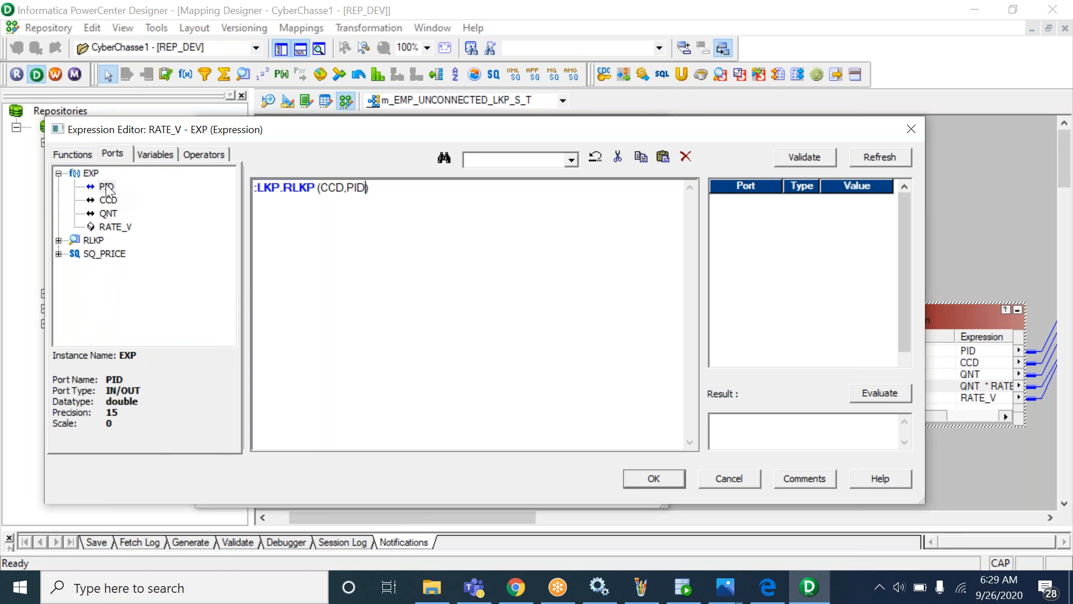
Validate the two-argument RATE_V expression, then discard the edit and leave the EXP transformation without changes.
{"action": "left_click", "coordinate": [831, 157]}
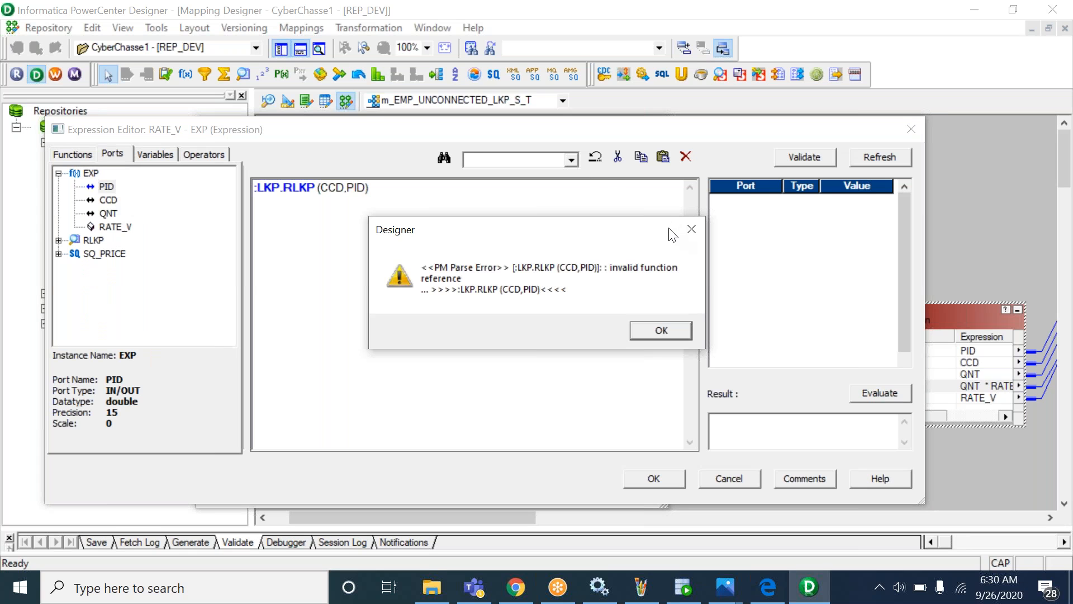
{"action": "left_click", "coordinate": [666, 332]}
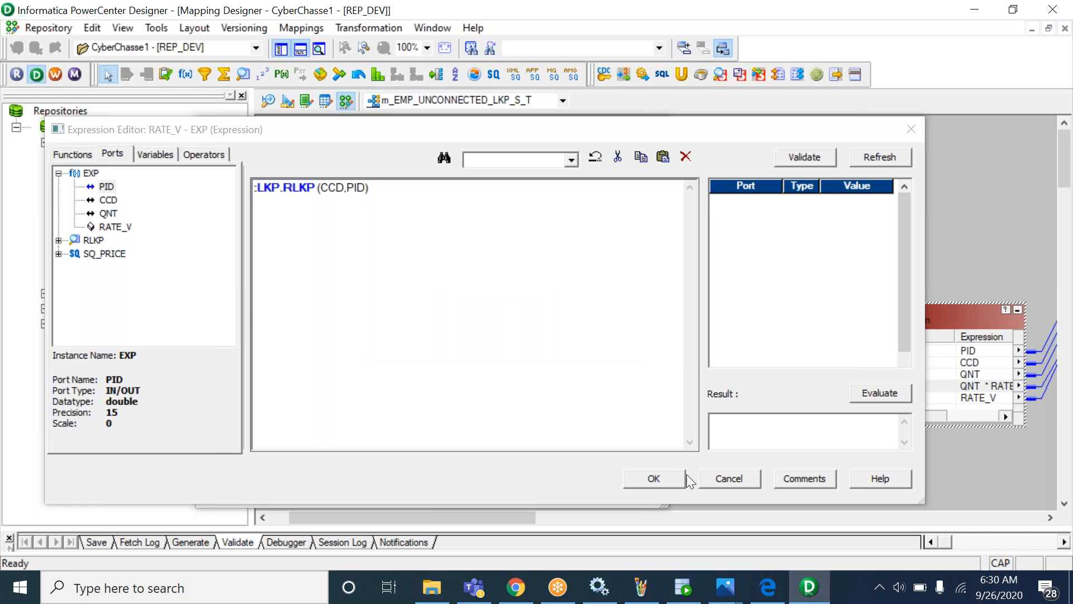
{"action": "left_click", "coordinate": [741, 478]}
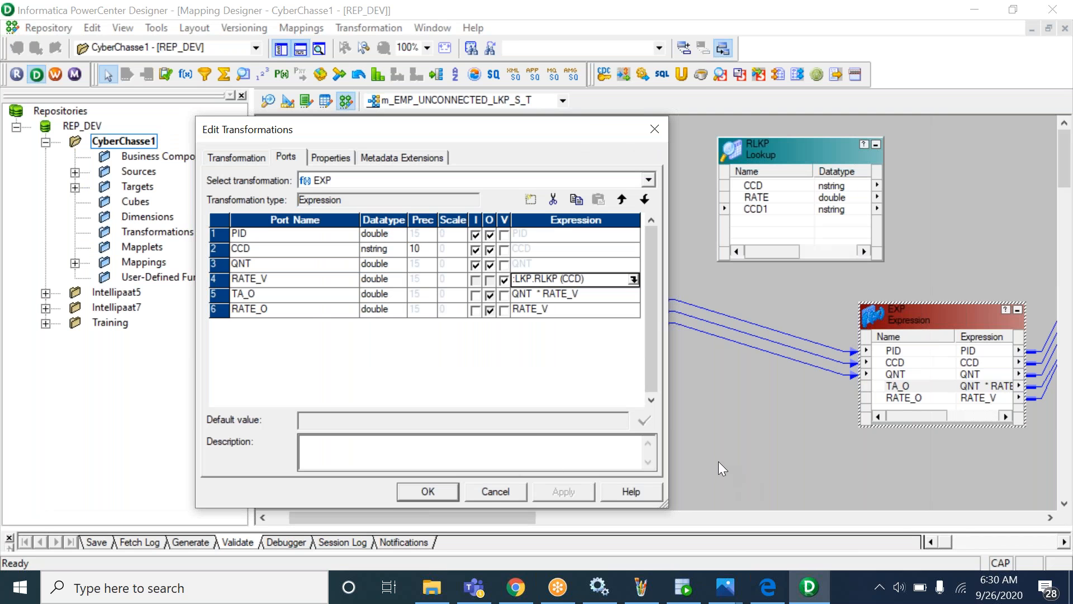
{"action": "left_click", "coordinate": [491, 492]}
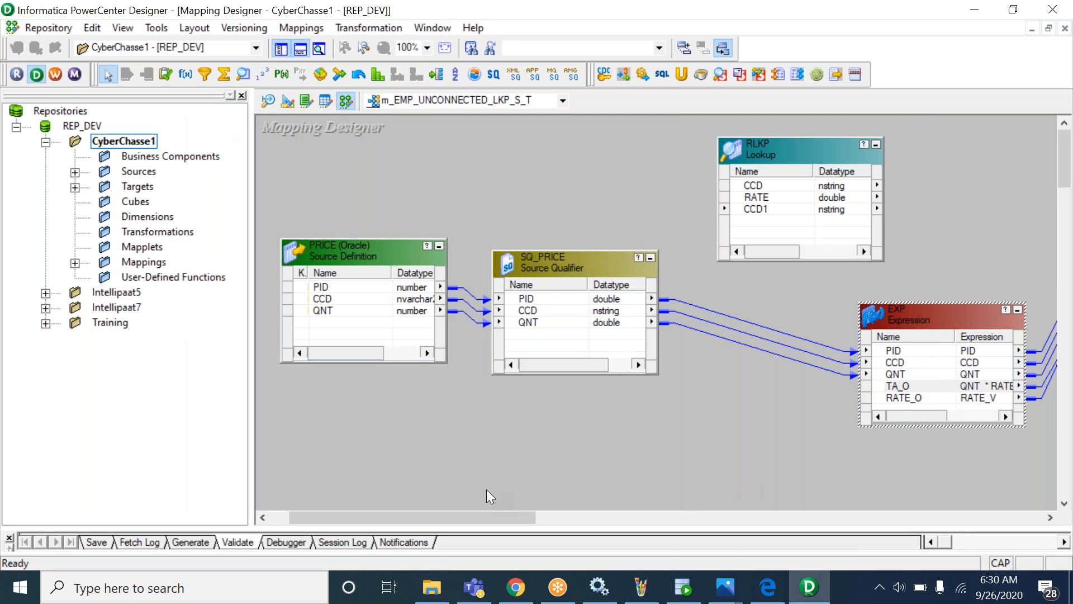
Copy the PID port from SQ_PRICE into the RLKP lookup and delete the link this creates between them.
{"action": "left_click", "coordinate": [760, 210]}
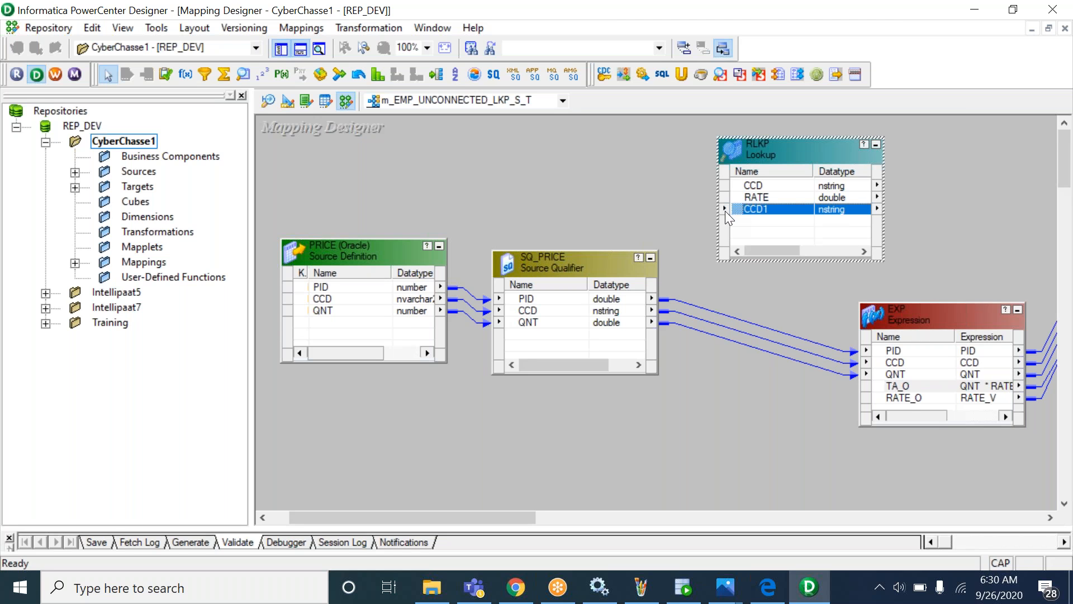
{"action": "left_click_drag", "start_coordinate": [525, 299], "coordinate": [755, 230]}
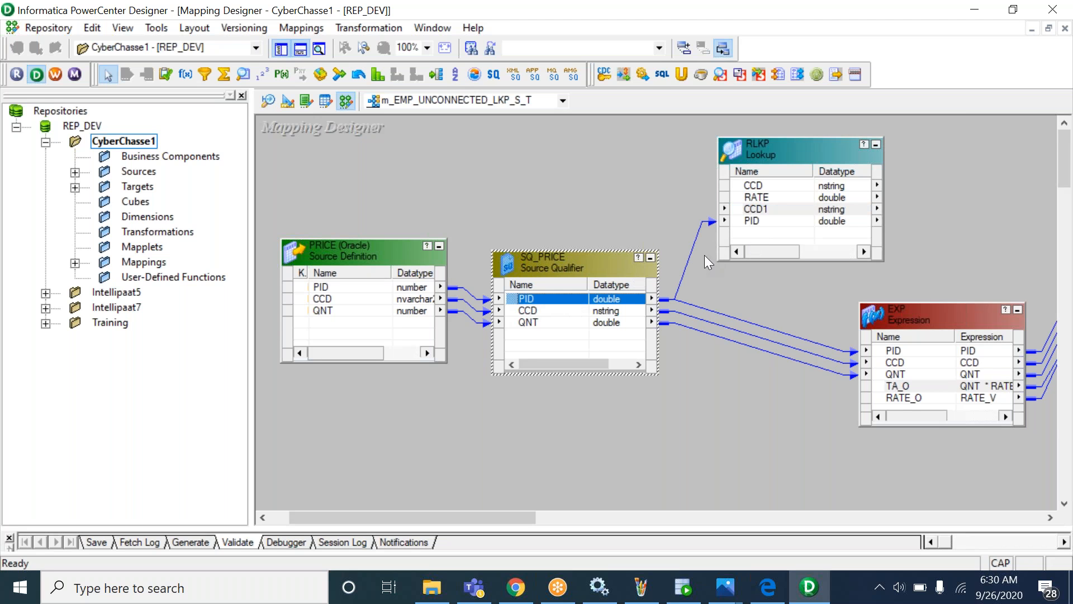
{"action": "left_click", "coordinate": [691, 233]}
{"action": "key", "text": "Delete"}
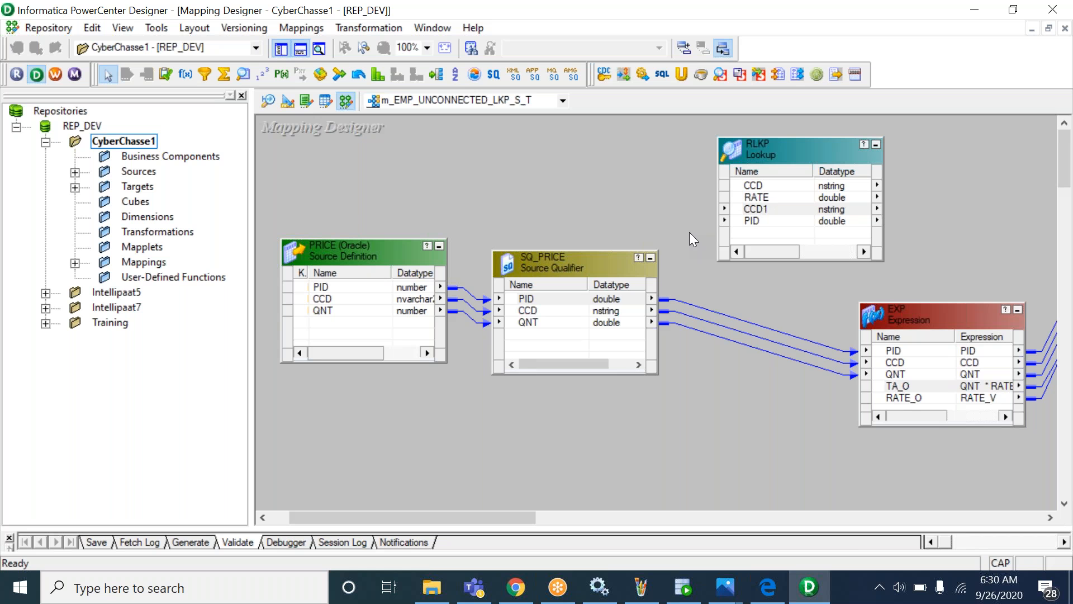
Check the CCD1 and PID input ports of the RLKP lookup and save the mapping.
{"action": "left_click", "coordinate": [750, 212]}
{"action": "left_click", "coordinate": [750, 222]}
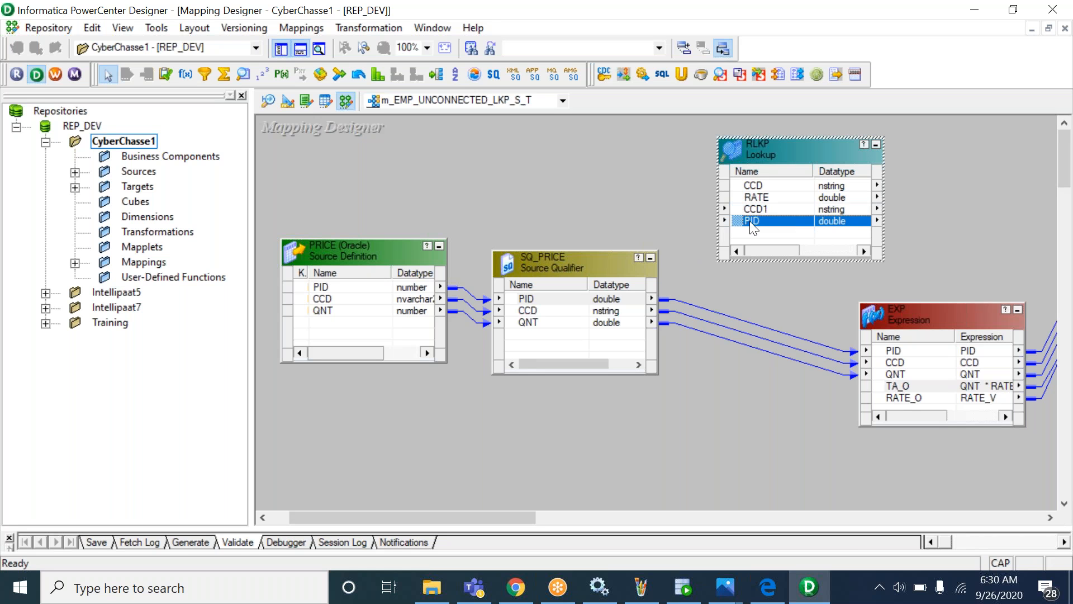
{"action": "left_click", "coordinate": [750, 210]}
{"action": "left_click", "coordinate": [751, 221]}
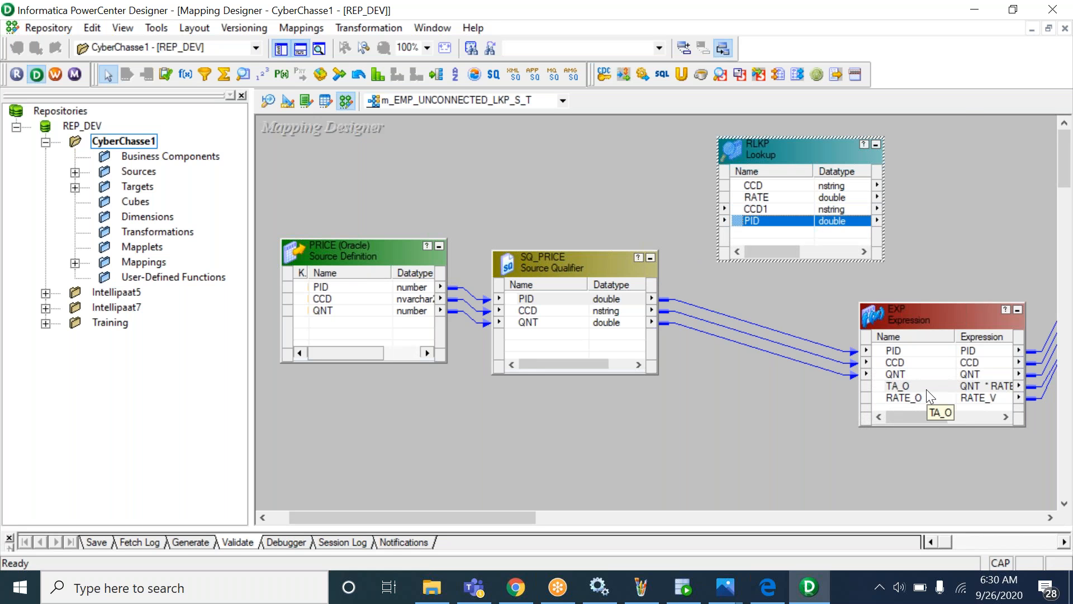
{"action": "key", "text": "ctrl+s"}
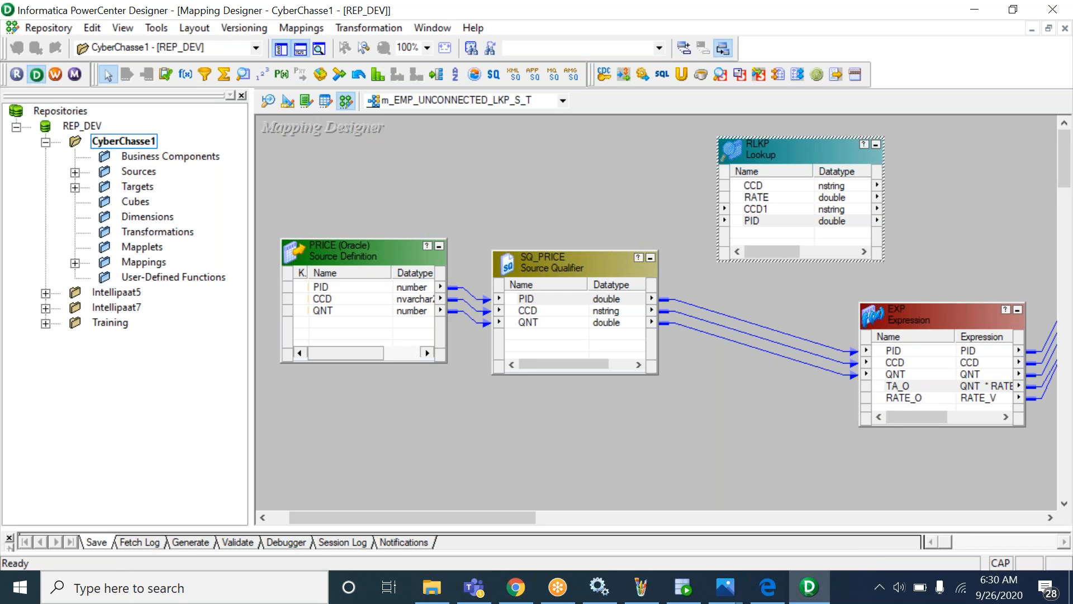
Extend the RATE_V expression in the EXP transformation to :LKP.RLKP (CCD,PID), inserting PID from the EXP ports.
{"action": "double_click", "coordinate": [904, 375]}
{"action": "left_click", "coordinate": [617, 286]}
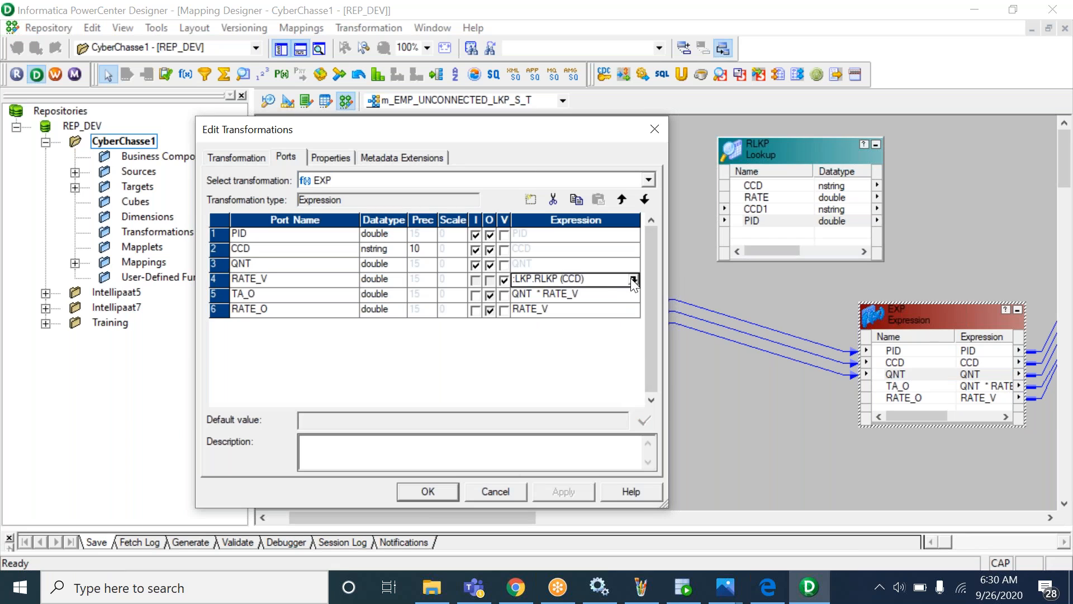
{"action": "left_click", "coordinate": [635, 278]}
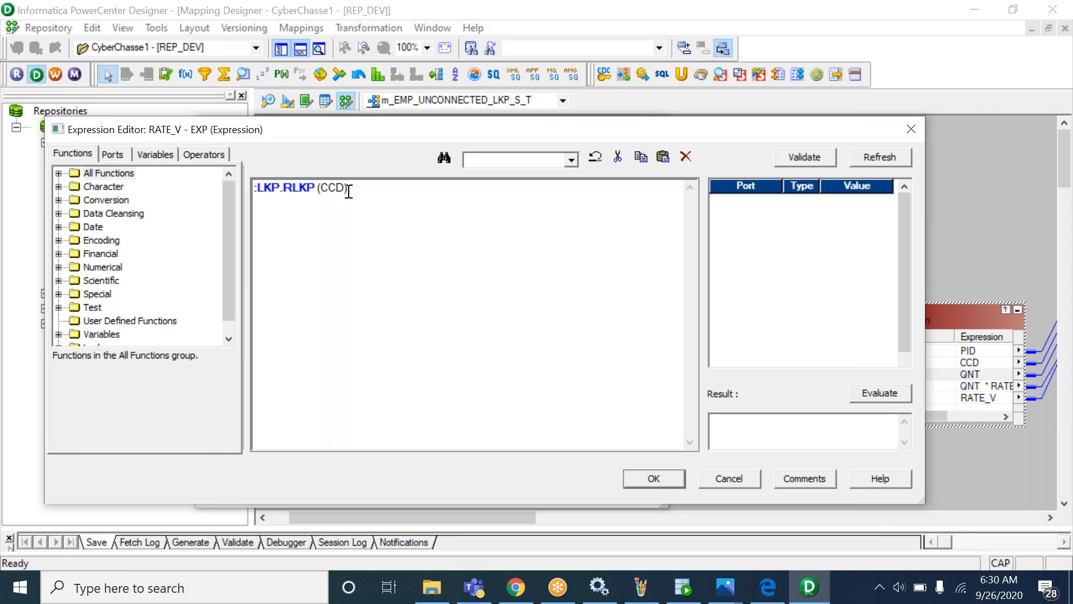
{"action": "left_click", "coordinate": [344, 190]}
{"action": "type", "text": ","}
{"action": "left_click", "coordinate": [112, 156]}
{"action": "double_click", "coordinate": [106, 186]}
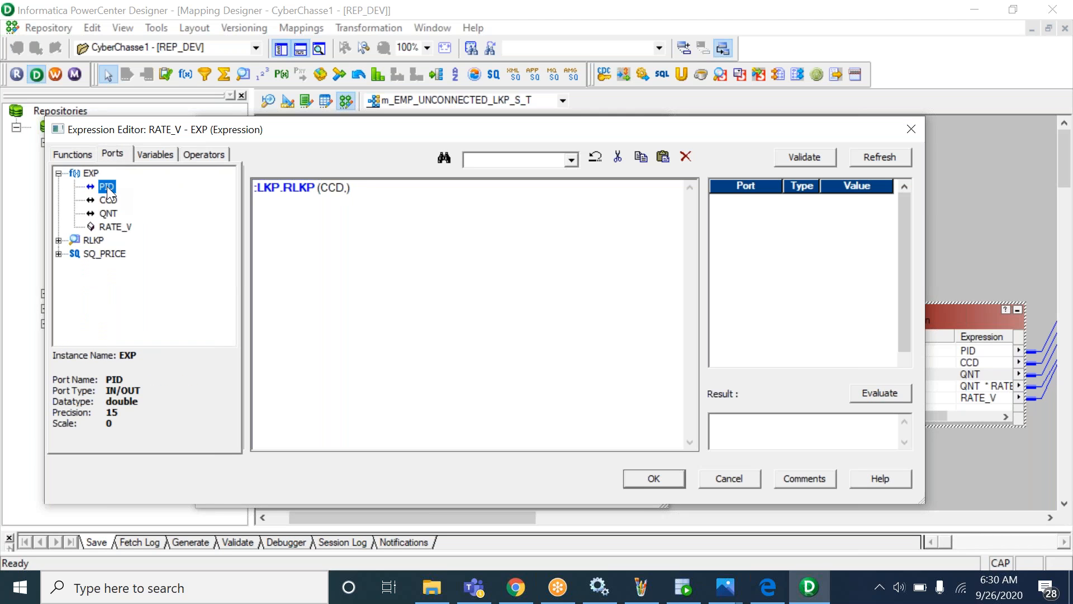
Validate the RATE_V expression, accept it, and apply the change to the EXP transformation.
{"action": "left_click", "coordinate": [804, 156]}
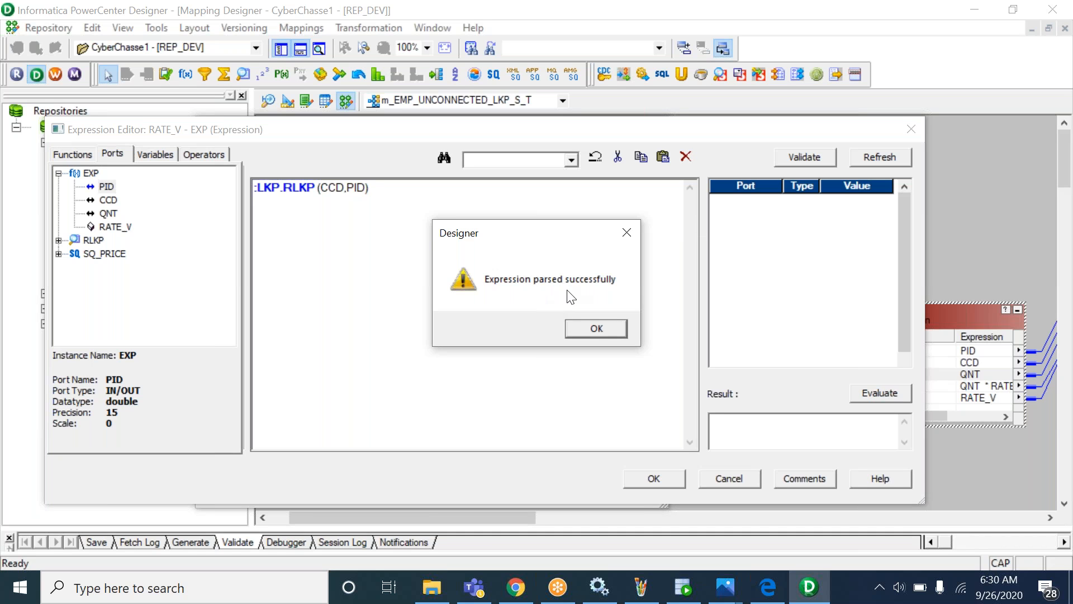
{"action": "left_click", "coordinate": [587, 330]}
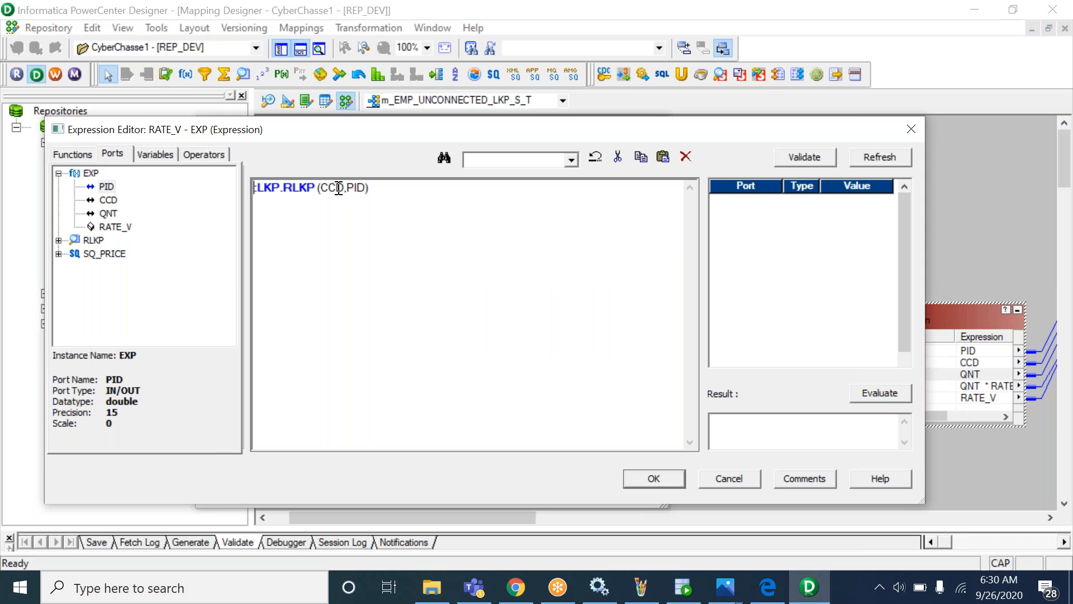
{"action": "left_click", "coordinate": [654, 479]}
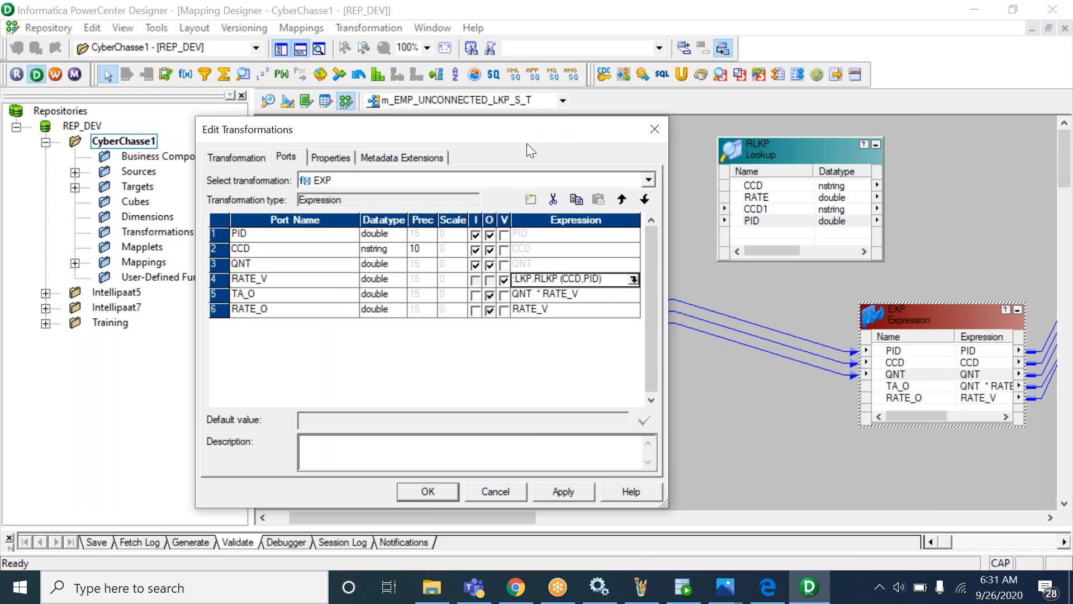
{"action": "left_click_drag", "start_coordinate": [526, 140], "coordinate": [445, 197]}
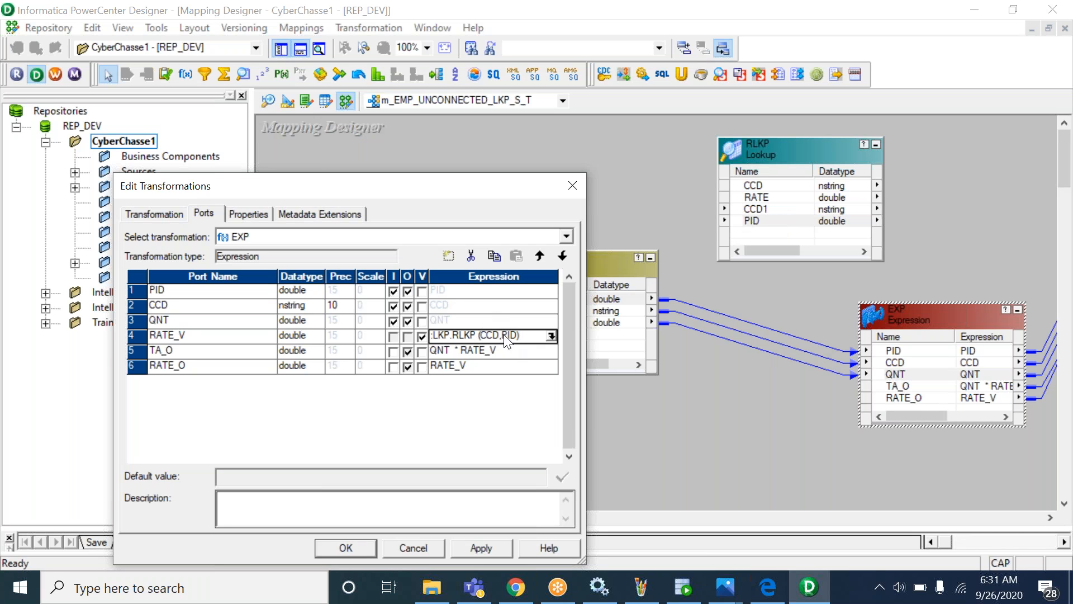
{"action": "left_click", "coordinate": [481, 547]}
{"action": "left_click", "coordinate": [355, 549]}
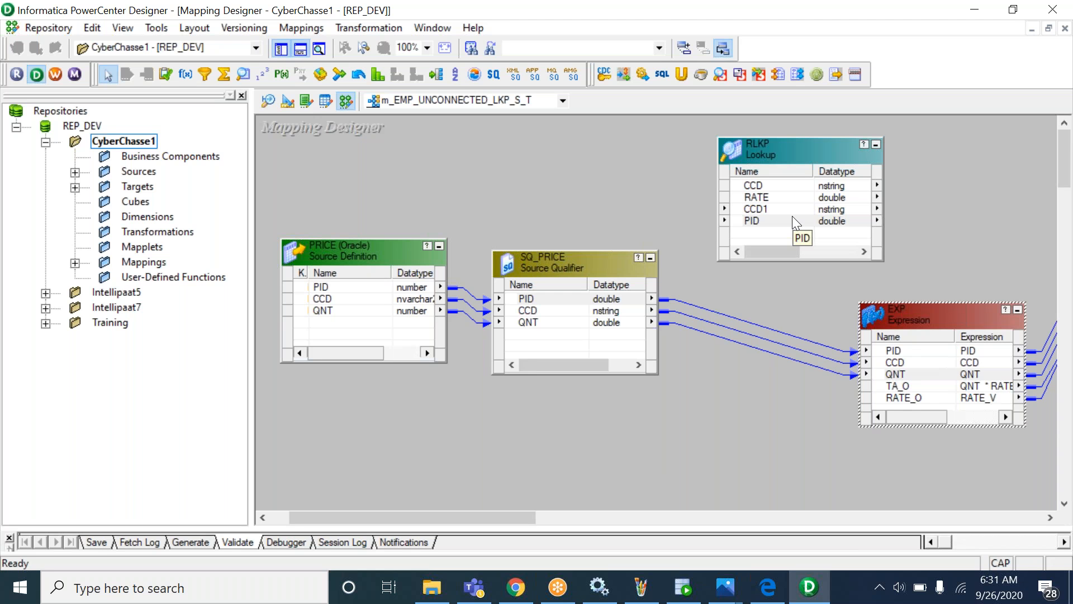
Reopen the RATE_V expression in EXP and examine the order of the arguments passed to the RLKP lookup.
{"action": "double_click", "coordinate": [988, 391]}
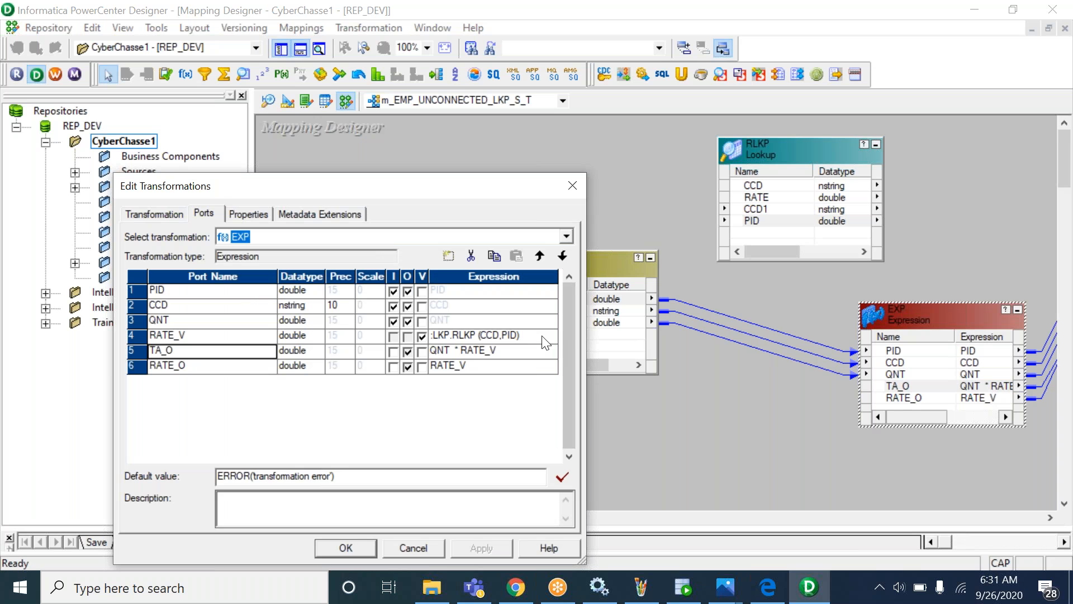
{"action": "left_click", "coordinate": [551, 334]}
{"action": "left_click", "coordinate": [552, 335]}
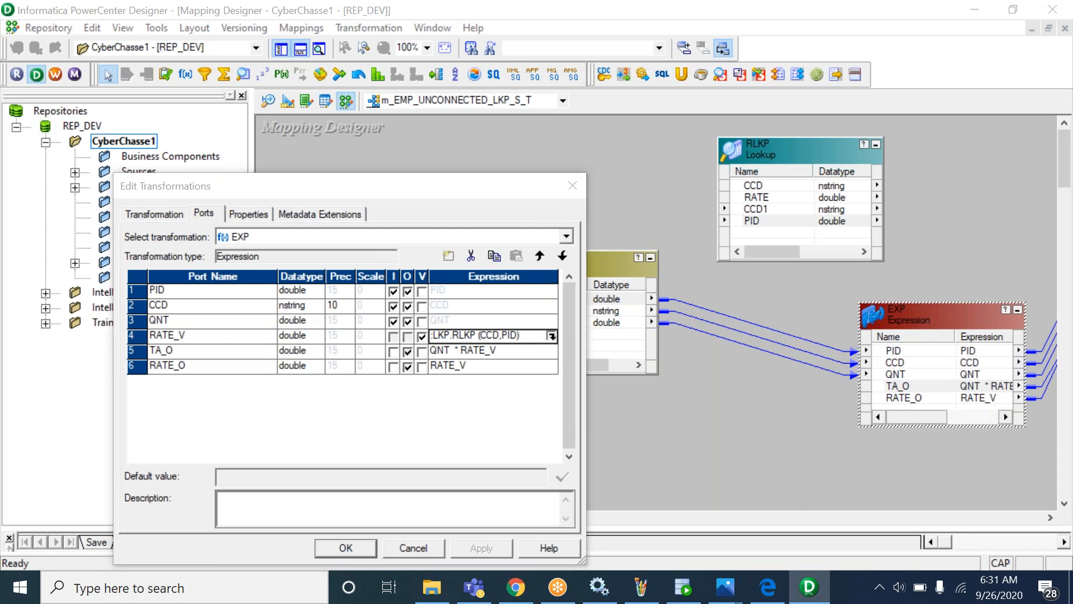
{"action": "double_click", "coordinate": [323, 190]}
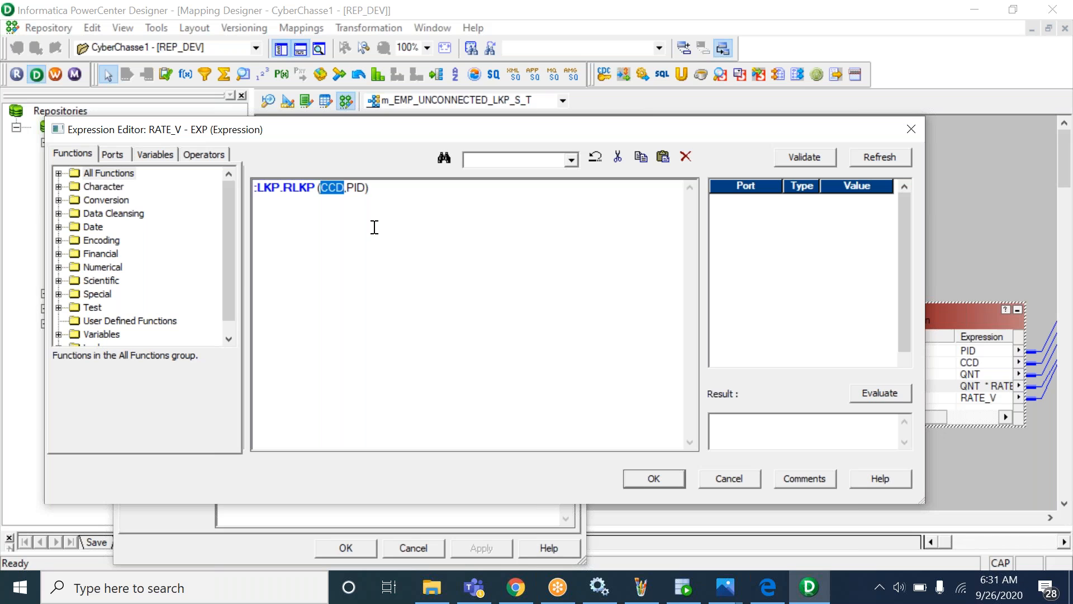
{"action": "double_click", "coordinate": [356, 187]}
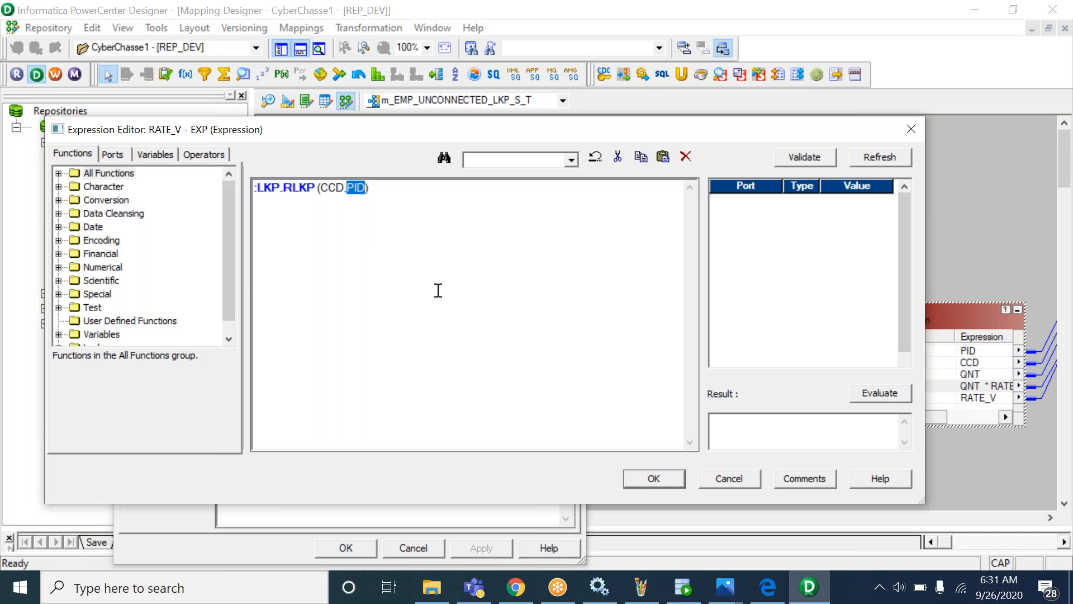
{"action": "left_click", "coordinate": [439, 290]}
{"action": "left_click", "coordinate": [726, 481]}
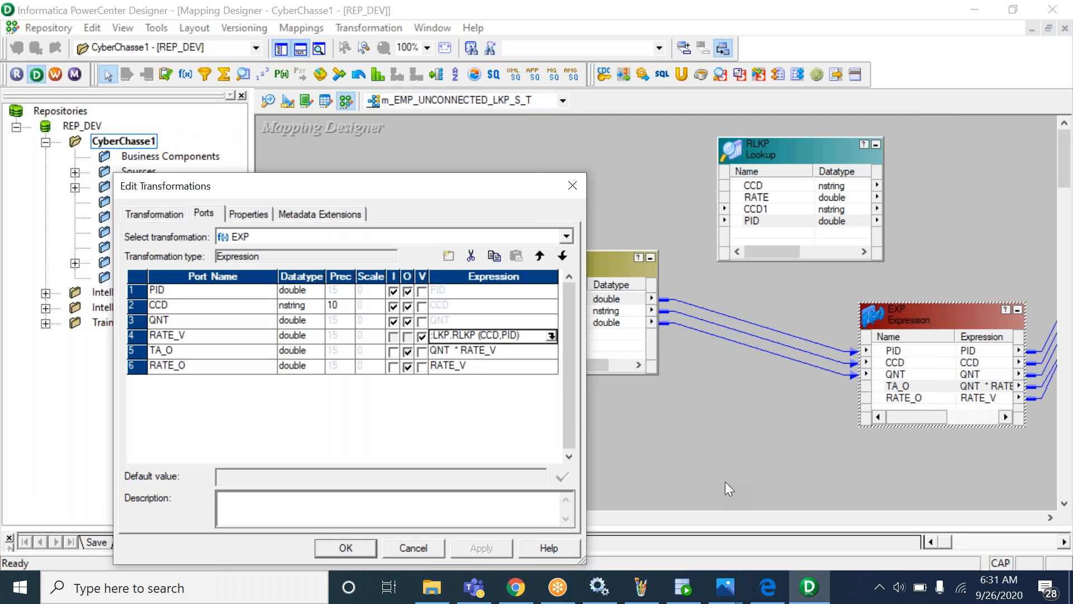
{"action": "left_click", "coordinate": [338, 547]}
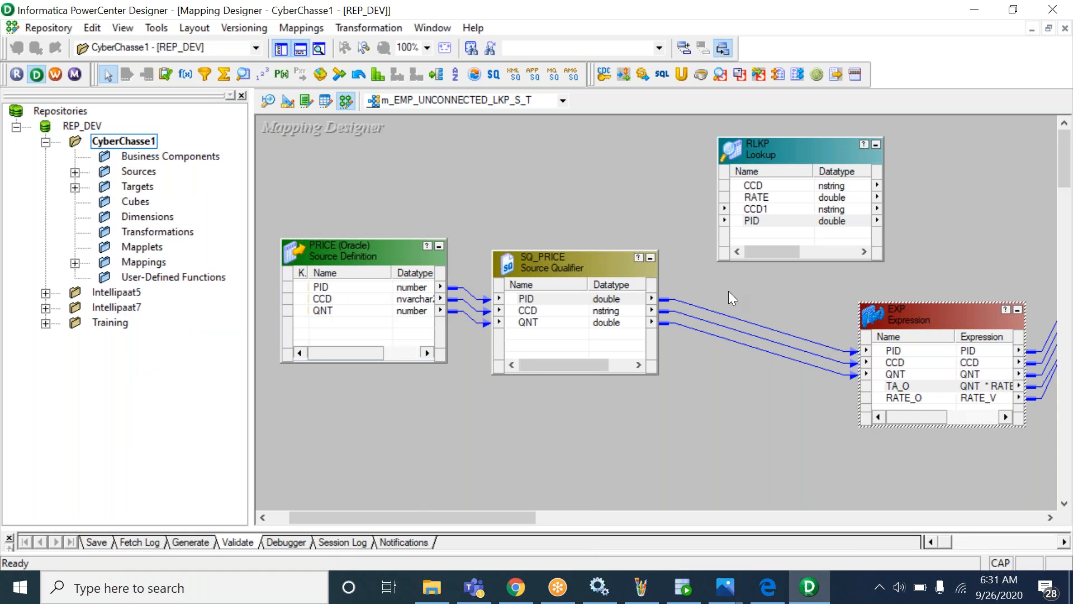
Examine the port settings and the lookup condition of the RLKP lookup transformation.
{"action": "double_click", "coordinate": [772, 200]}
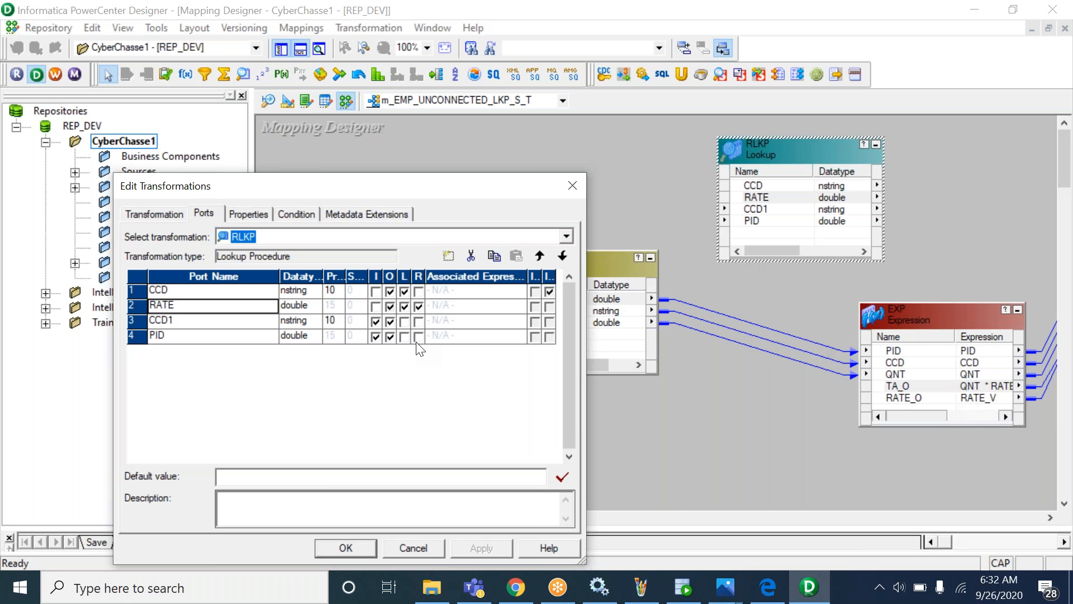
{"action": "left_click", "coordinate": [414, 554]}
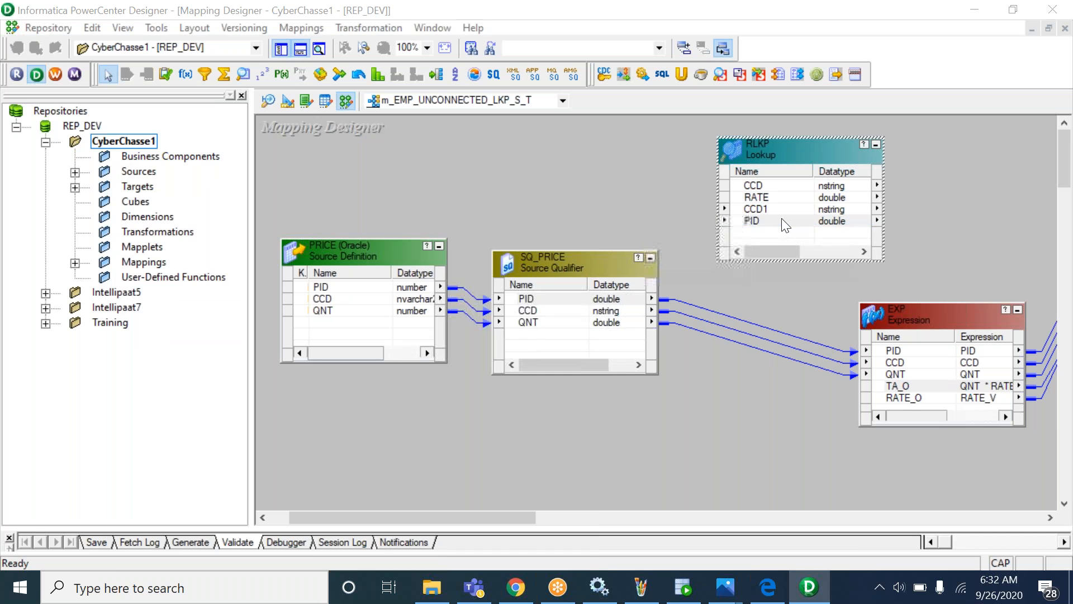
{"action": "double_click", "coordinate": [782, 219]}
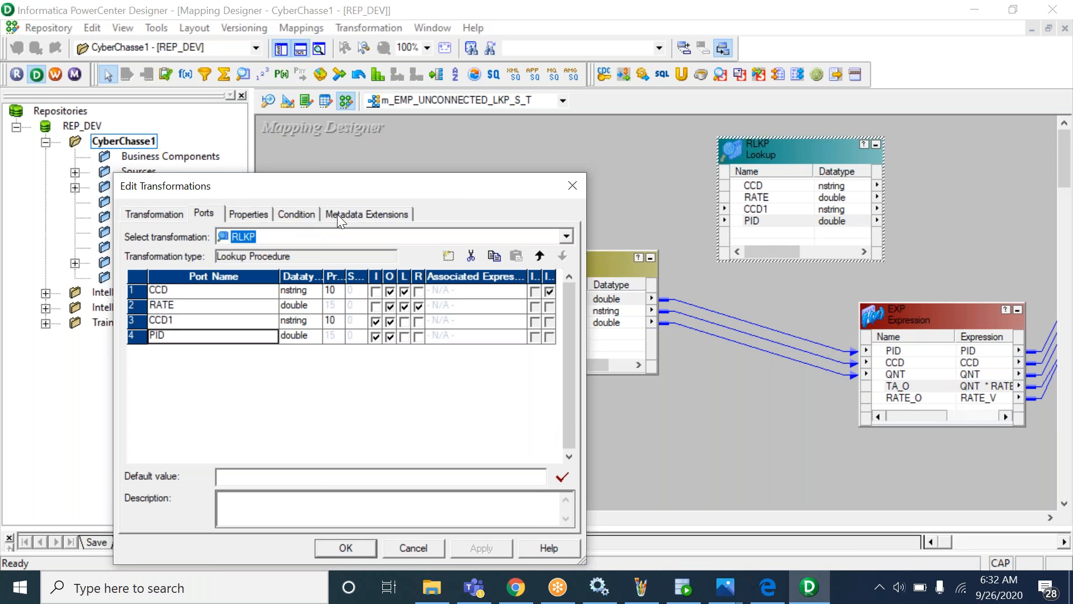
{"action": "left_click", "coordinate": [572, 185]}
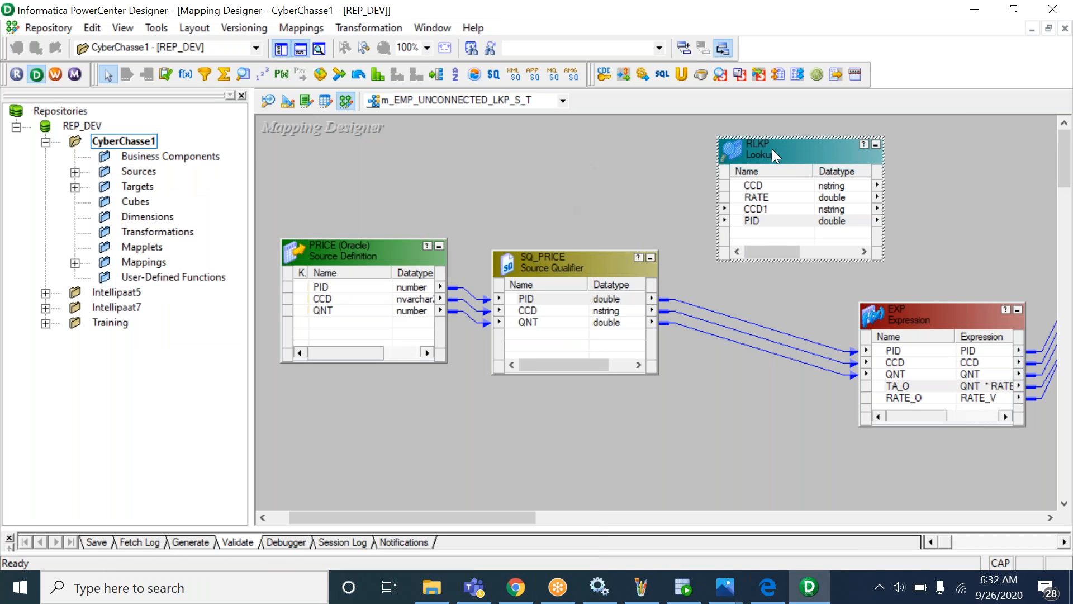
{"action": "double_click", "coordinate": [764, 219]}
{"action": "left_click", "coordinate": [293, 215]}
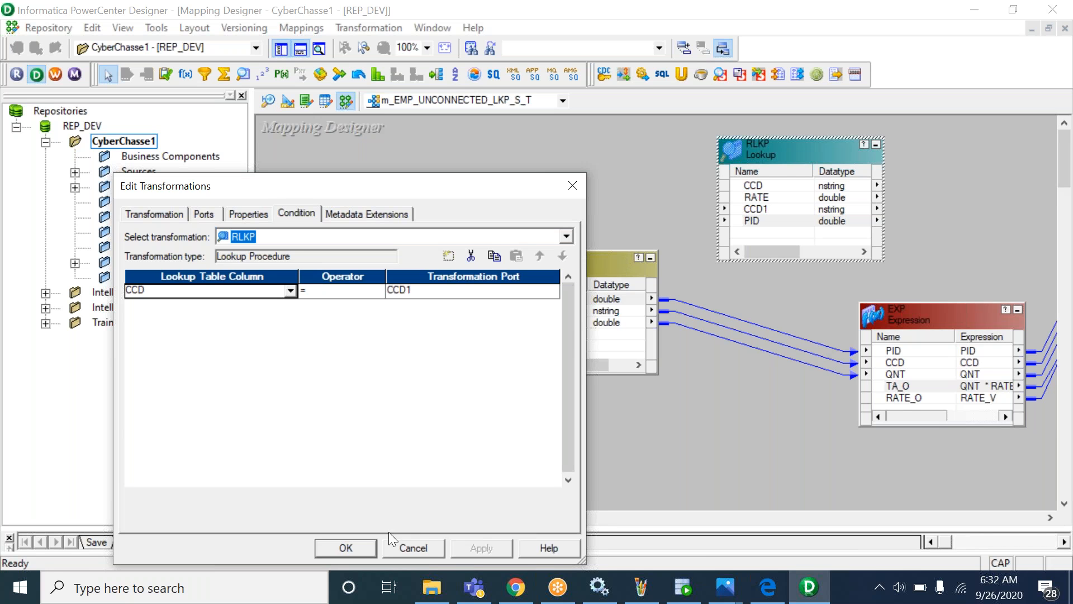
{"action": "left_click", "coordinate": [348, 548]}
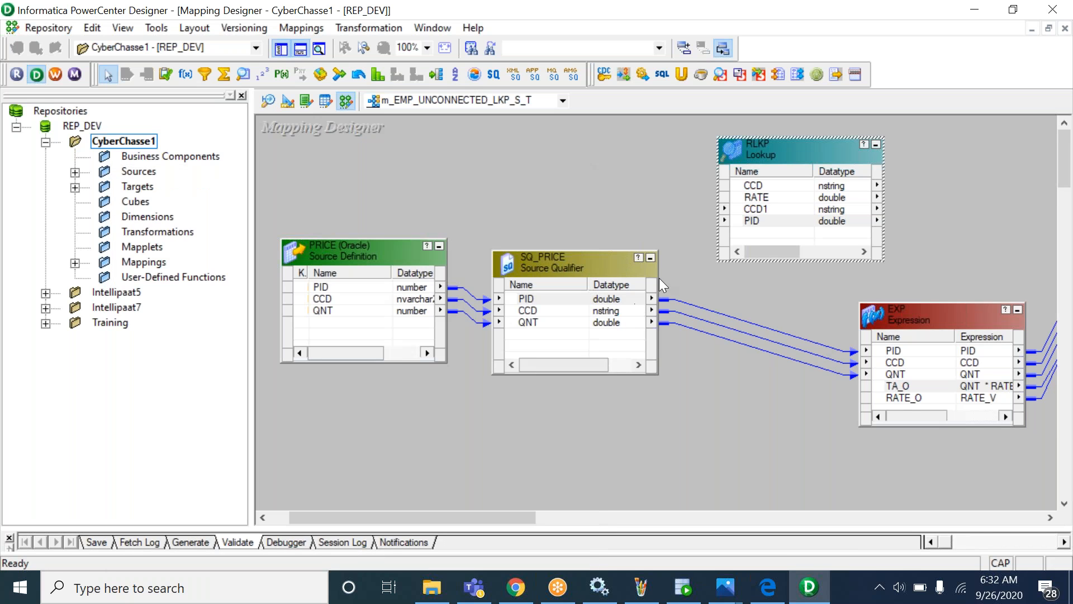
Reopen the RLKP lookup from its PID port and review its ports and the CCD = CCD1 condition.
{"action": "double_click", "coordinate": [756, 223]}
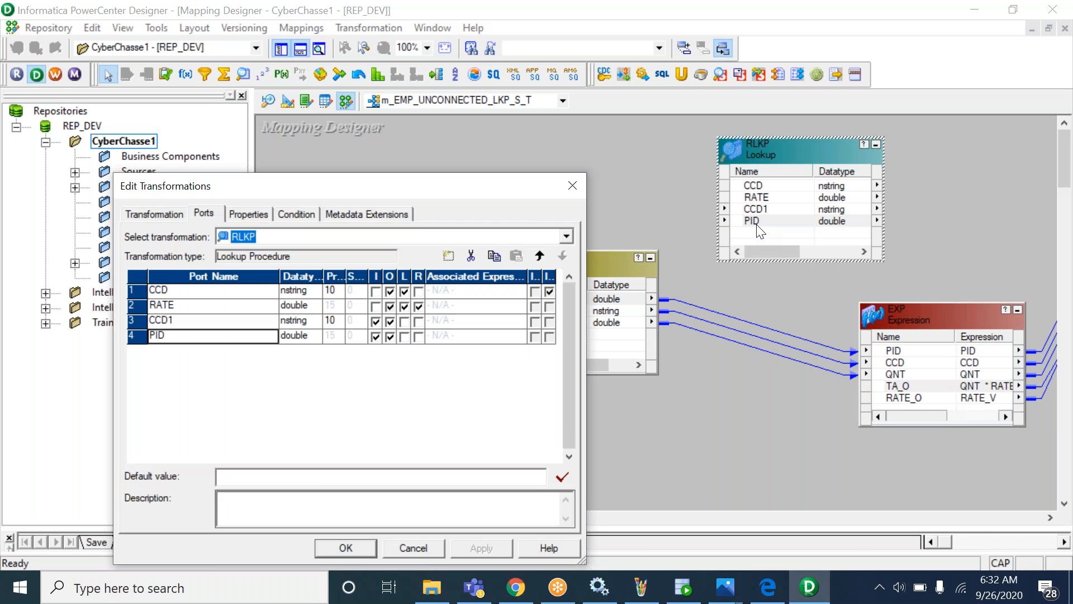
{"action": "left_click", "coordinate": [297, 214]}
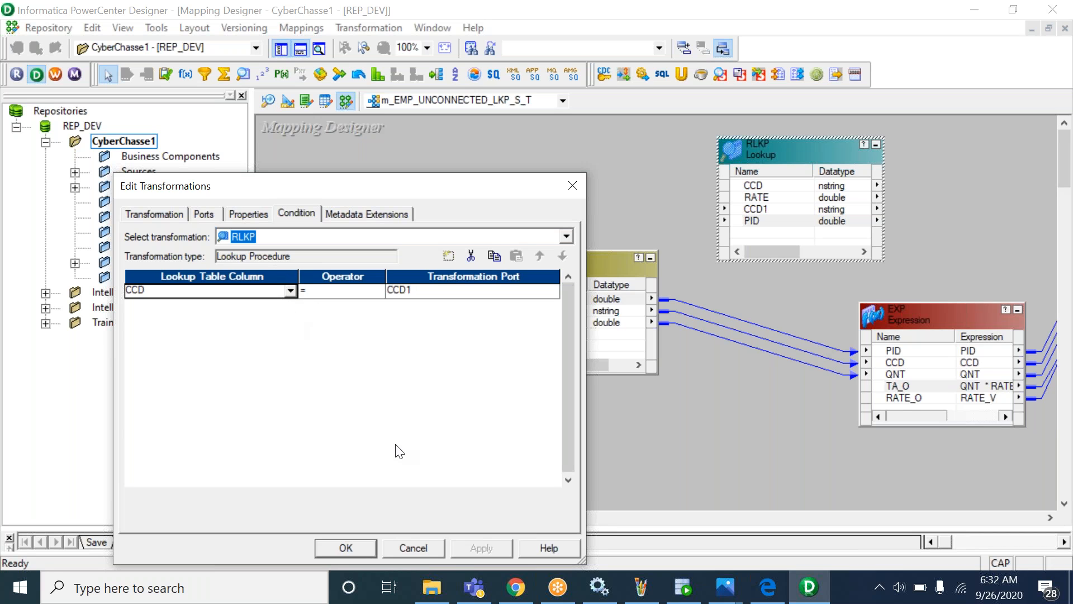
{"action": "left_click", "coordinate": [357, 547]}
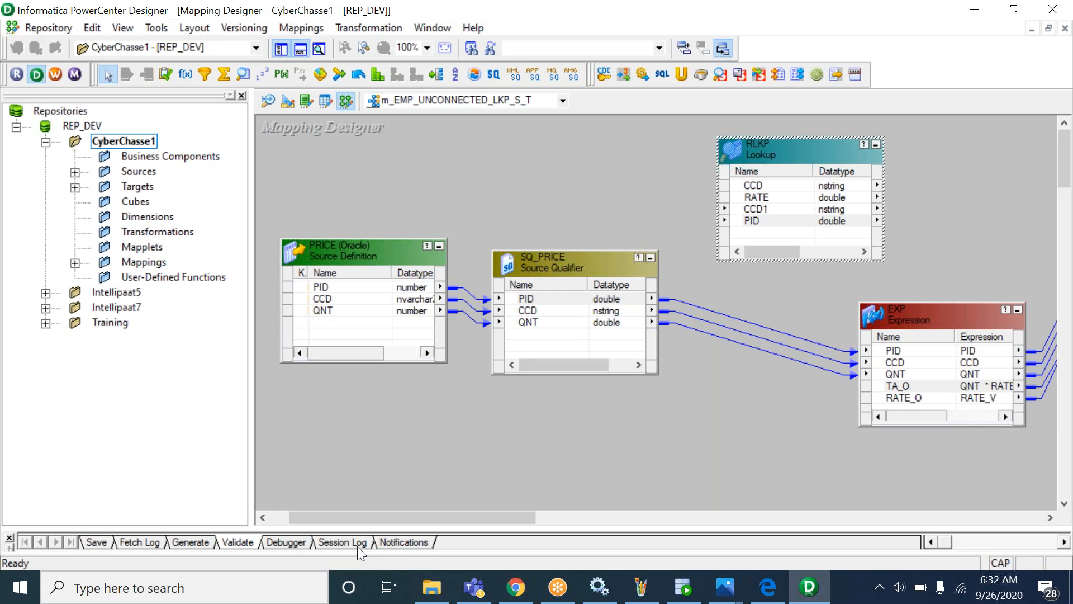
Try the return port setting on the CCD1, CCD and PID ports of RLKP, and put it back on RATE.
{"action": "double_click", "coordinate": [777, 207]}
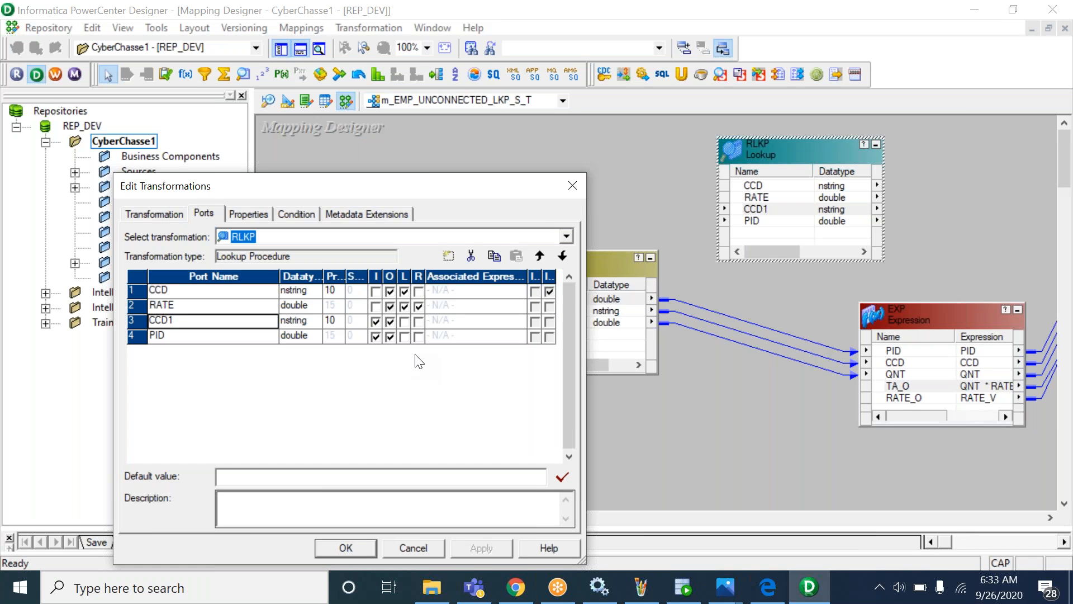
{"action": "left_click", "coordinate": [418, 321]}
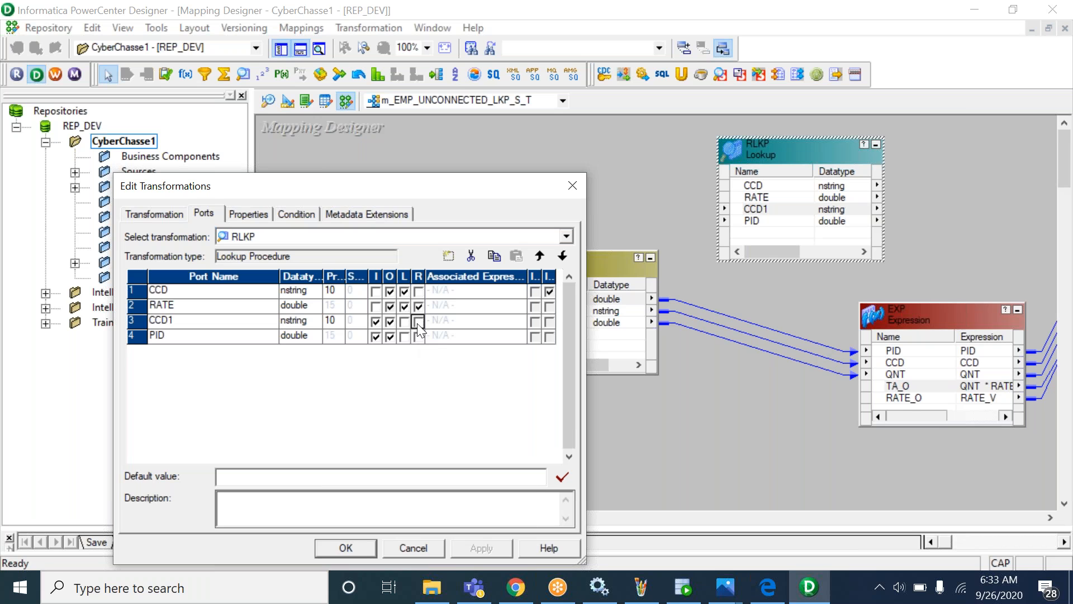
{"action": "left_click", "coordinate": [419, 322]}
{"action": "left_click", "coordinate": [418, 298]}
{"action": "left_click", "coordinate": [418, 291]}
{"action": "left_click", "coordinate": [419, 306]}
{"action": "left_click", "coordinate": [419, 337]}
{"action": "left_click", "coordinate": [419, 292]}
{"action": "left_click", "coordinate": [418, 306]}
{"action": "left_click", "coordinate": [371, 545]}
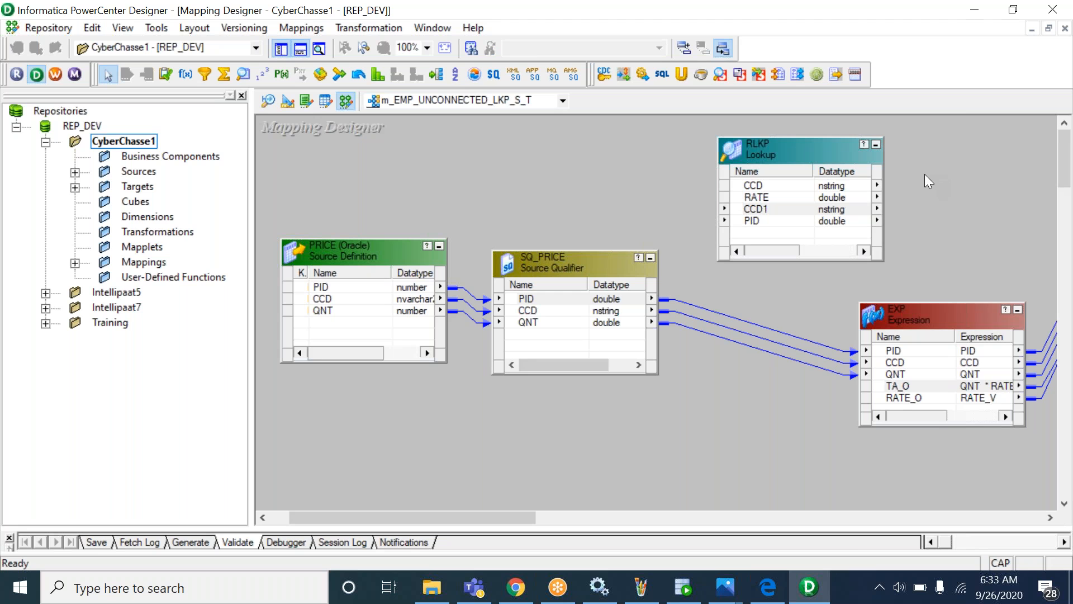
Move the RLKP lookup slightly up and to the left in the mapping.
{"action": "left_click_drag", "start_coordinate": [832, 149], "coordinate": [818, 146]}
{"action": "left_click", "coordinate": [878, 161]}
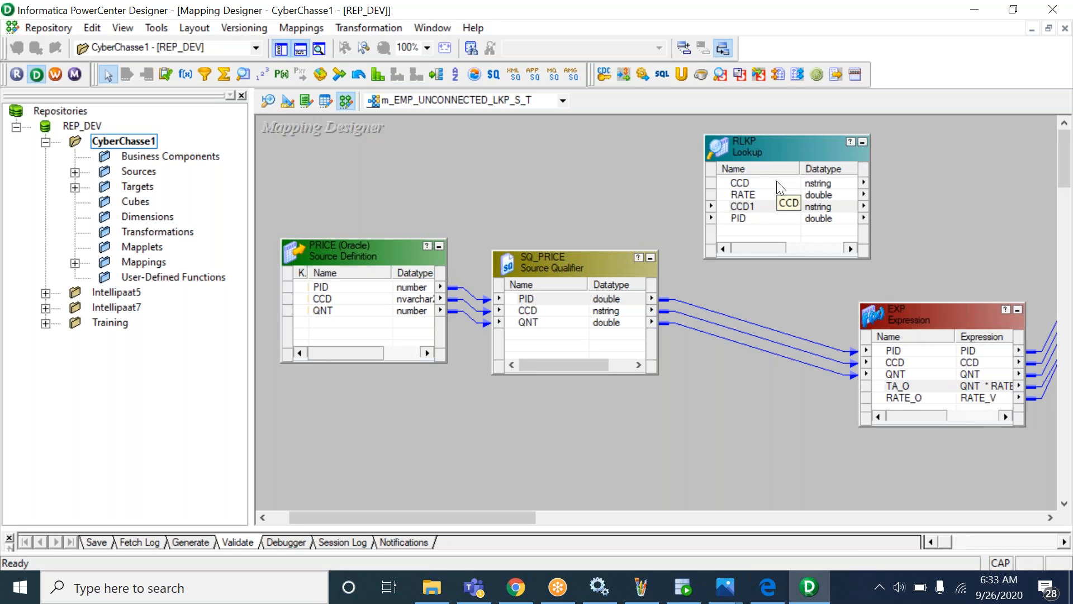
{"action": "left_click", "coordinate": [777, 201]}
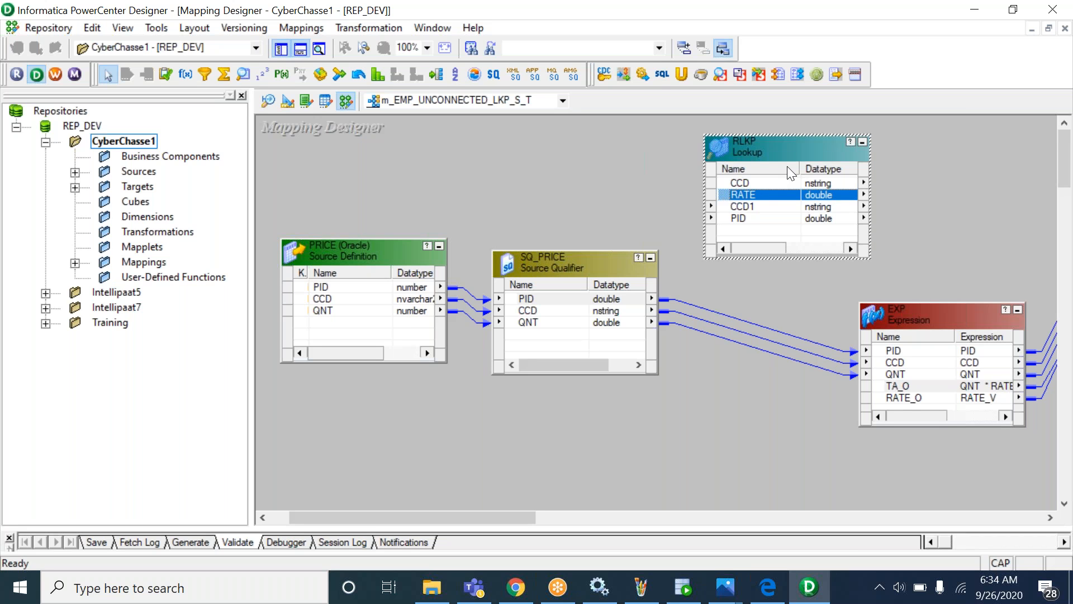
Enable Dynamic Lookup Cache in the RLKP lookup's properties, apply the change and close its settings.
{"action": "double_click", "coordinate": [765, 206]}
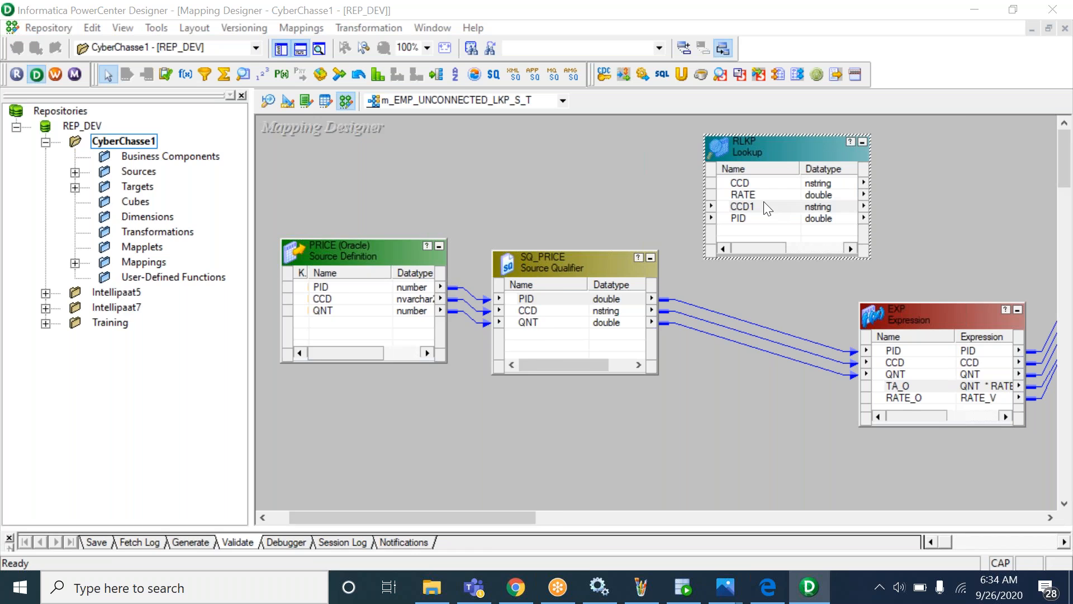
{"action": "left_click", "coordinate": [254, 212]}
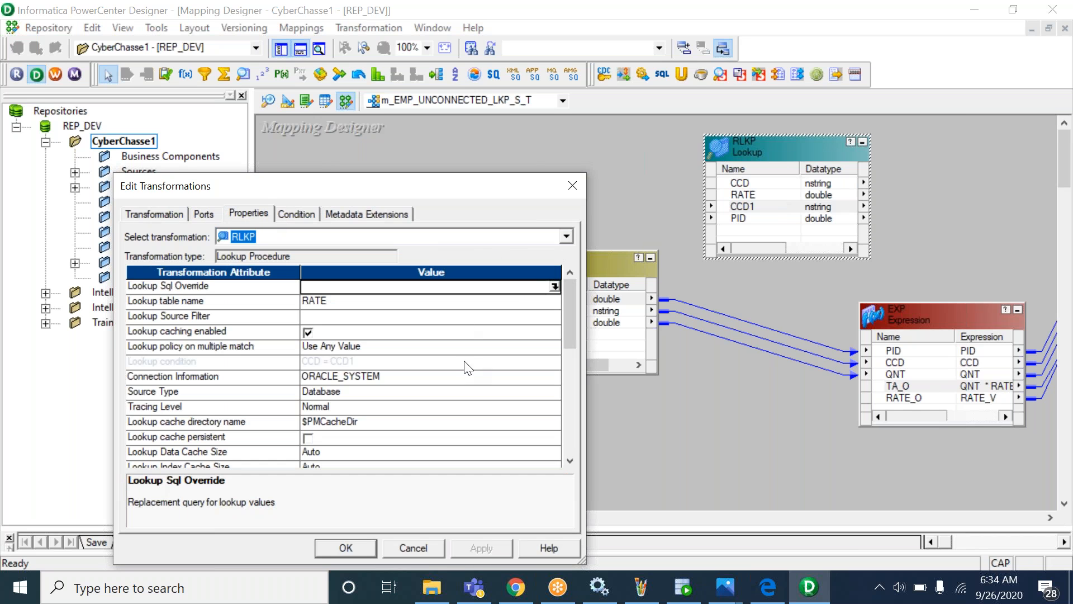
{"action": "scroll", "coordinate": [479, 418], "scroll_direction": "down", "scroll_amount": 3}
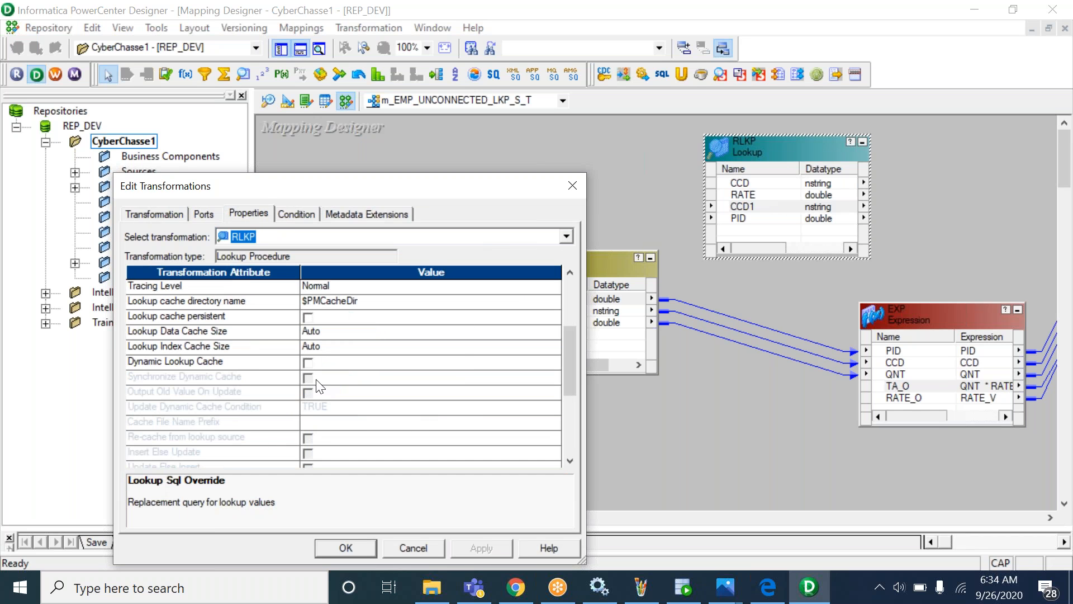
{"action": "left_click", "coordinate": [250, 362]}
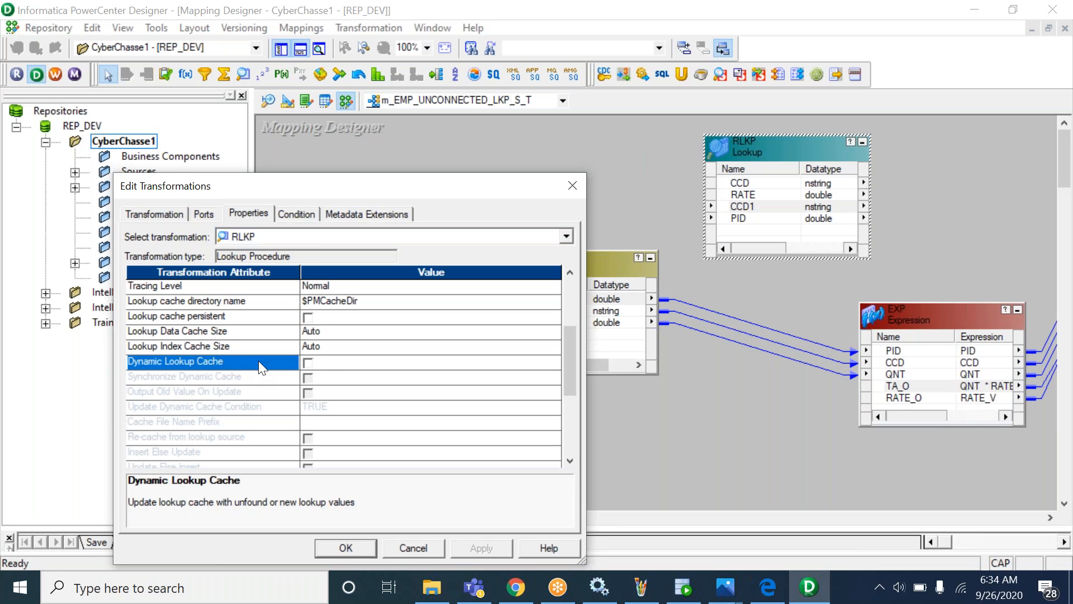
{"action": "left_click", "coordinate": [309, 364]}
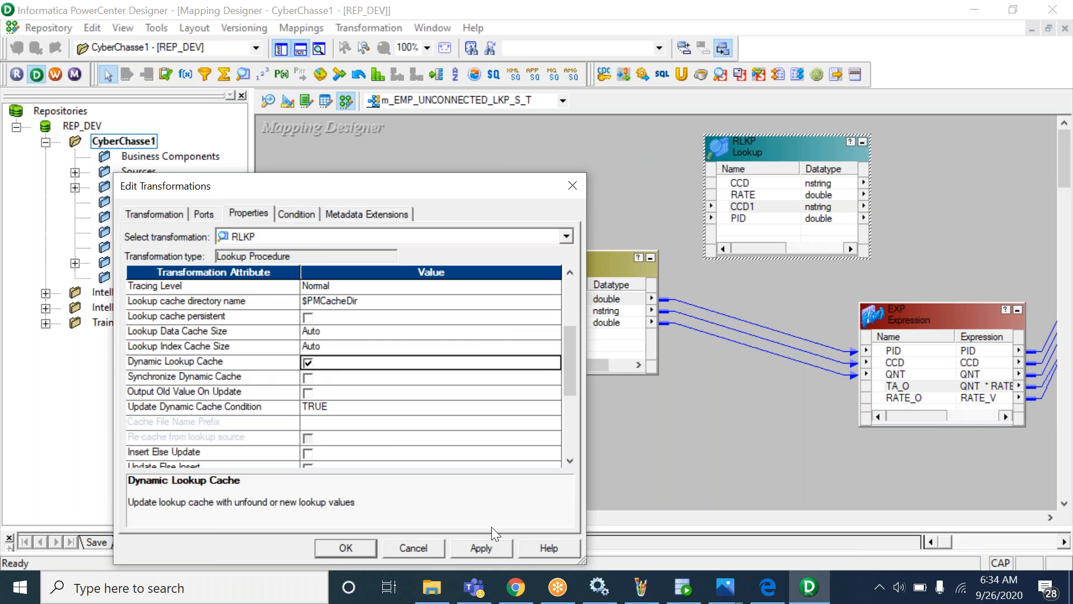
{"action": "left_click", "coordinate": [482, 544]}
{"action": "left_click", "coordinate": [395, 420]}
{"action": "left_click", "coordinate": [337, 550]}
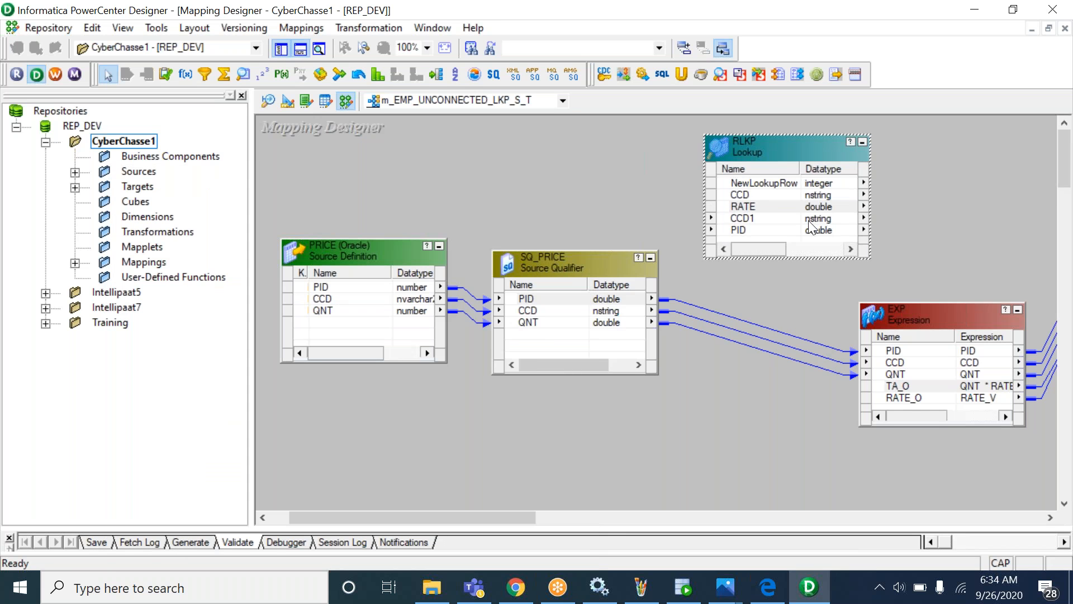
Inspect the NewLookupRow port in the RLKP port settings and try to mark RATE as the return port.
{"action": "left_click", "coordinate": [948, 203]}
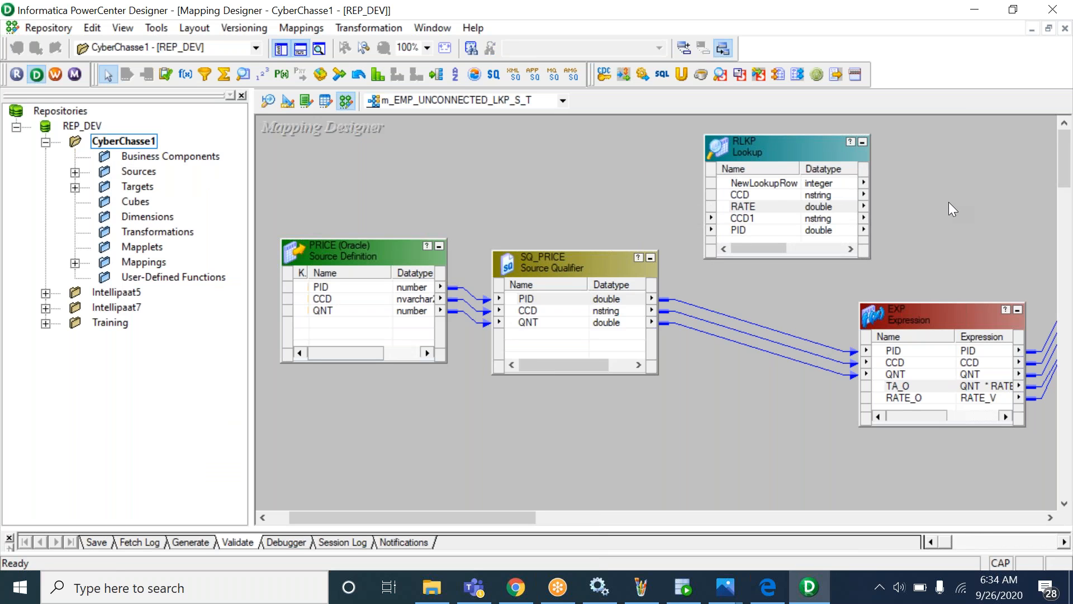
{"action": "left_click", "coordinate": [782, 193]}
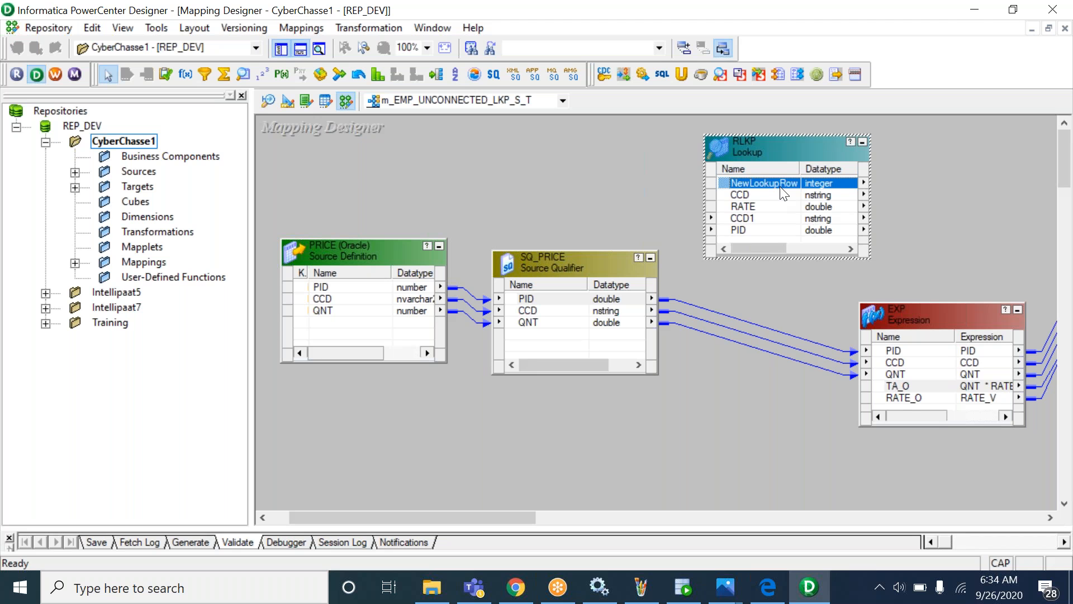
{"action": "double_click", "coordinate": [782, 193]}
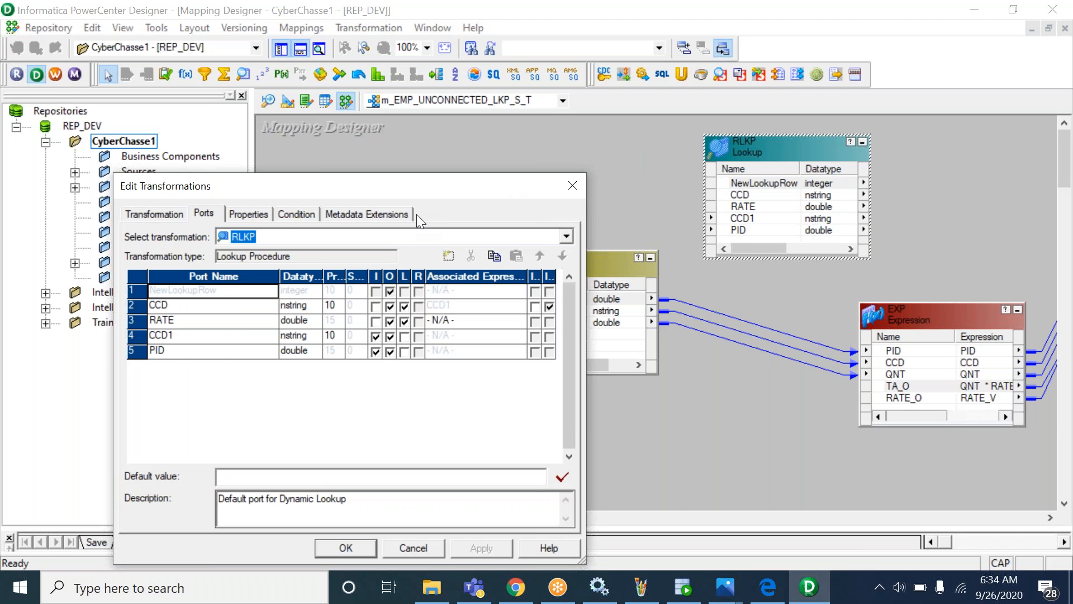
{"action": "left_click", "coordinate": [205, 212]}
{"action": "left_click", "coordinate": [245, 322]}
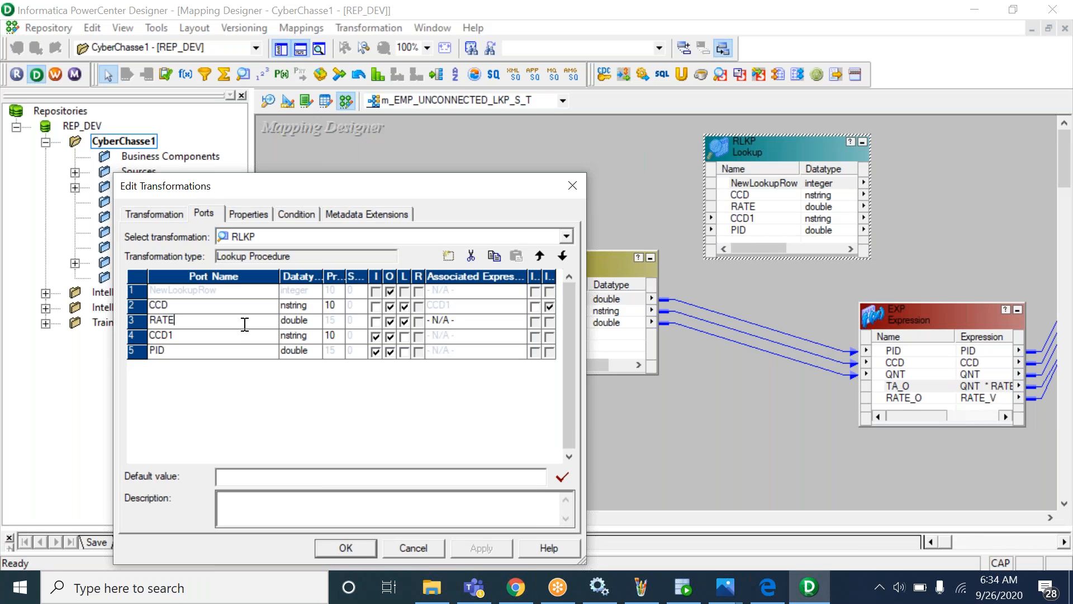
{"action": "left_click", "coordinate": [421, 324]}
Disable Dynamic Lookup Cache in the RLKP lookup's properties.
{"action": "left_click", "coordinate": [265, 212]}
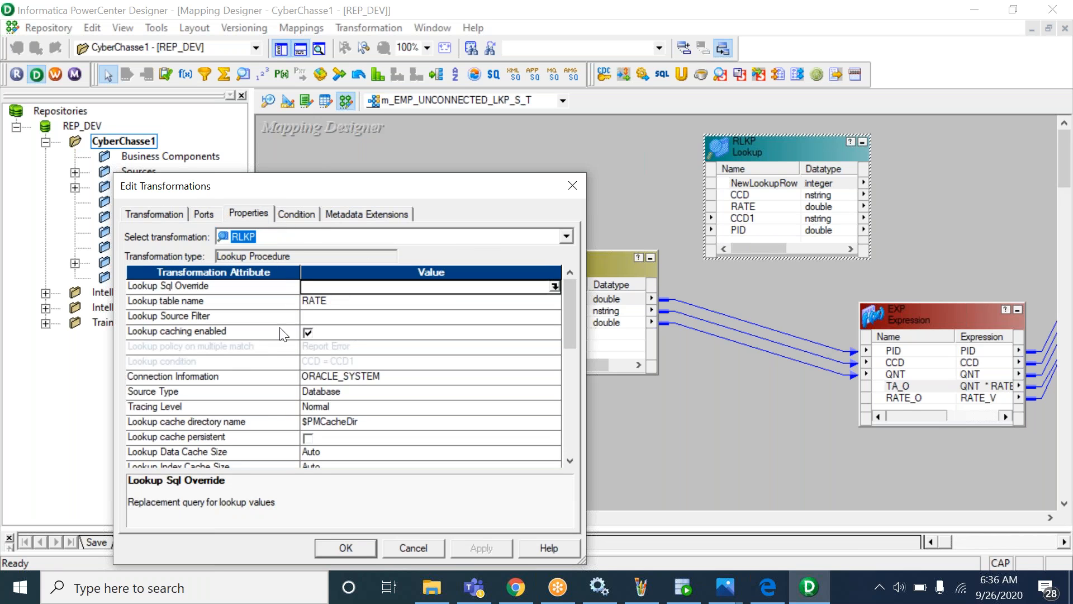
{"action": "scroll", "coordinate": [280, 318], "scroll_direction": "down", "scroll_amount": 5}
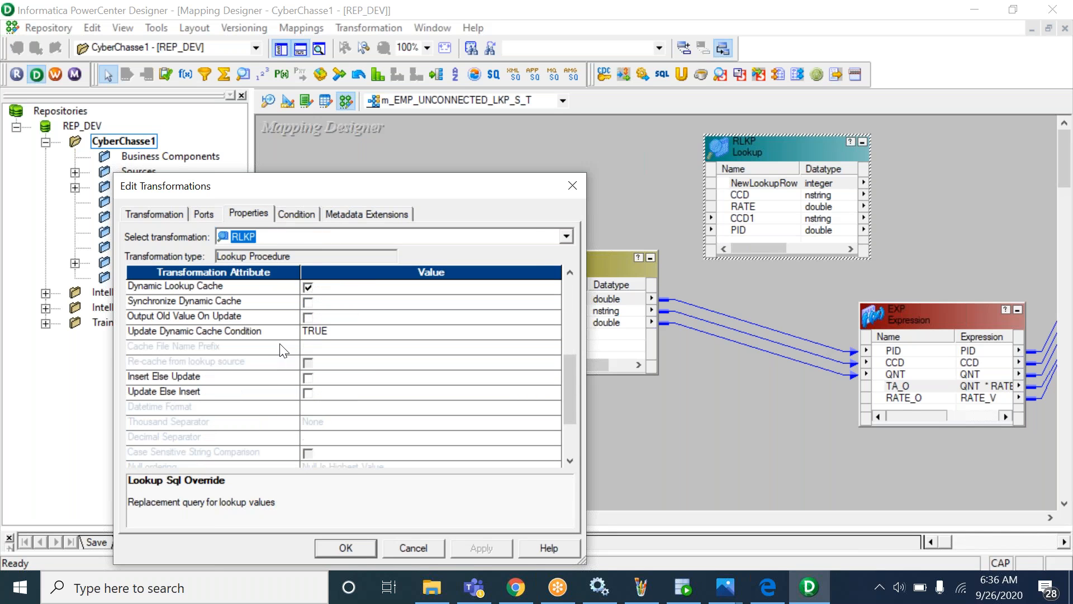
{"action": "left_click", "coordinate": [311, 290]}
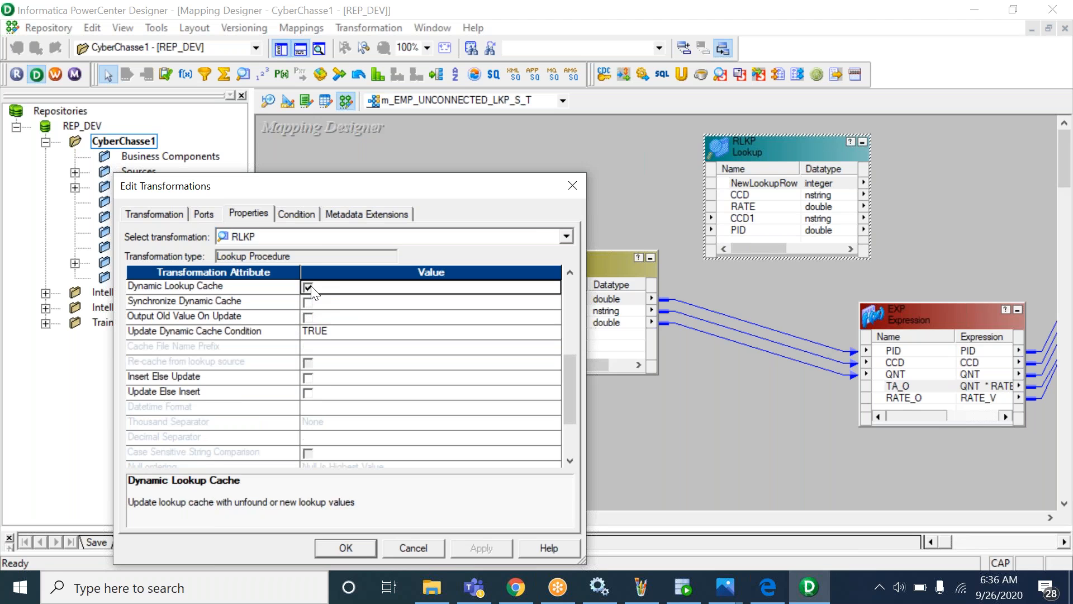
{"action": "left_click", "coordinate": [310, 288]}
Mark RATE as the return port of RLKP, apply the change, and recheck the port settings.
{"action": "left_click", "coordinate": [204, 214]}
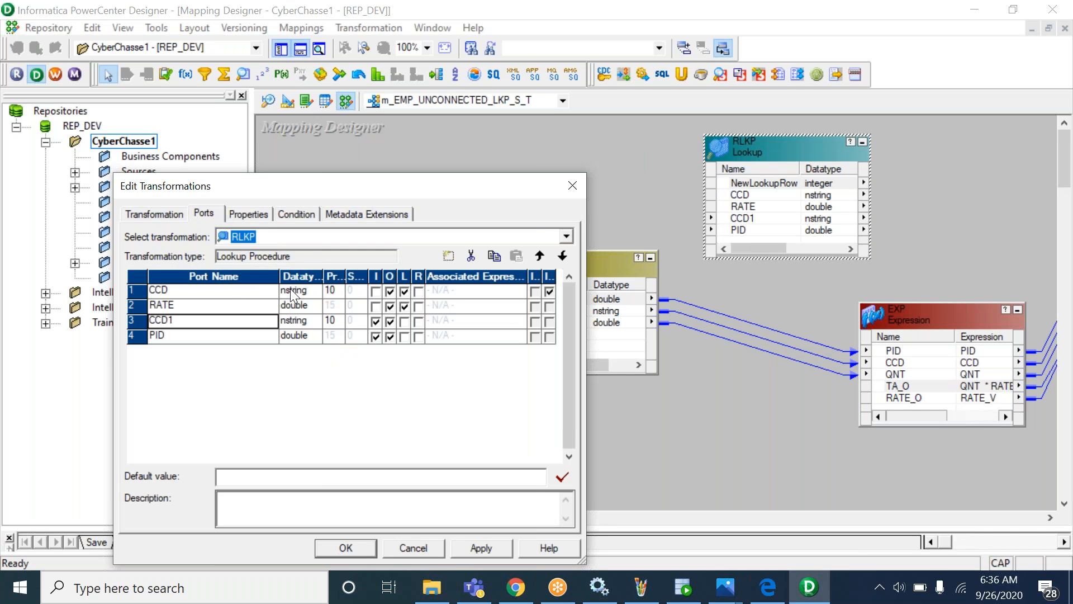
{"action": "left_click", "coordinate": [420, 307]}
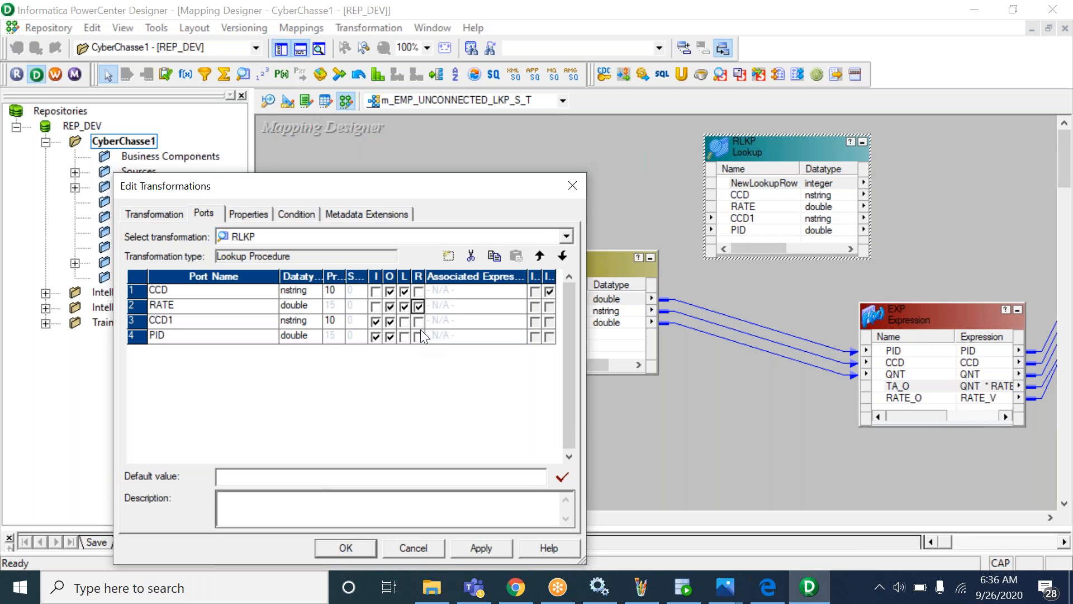
{"action": "left_click", "coordinate": [503, 554]}
{"action": "left_click", "coordinate": [366, 543]}
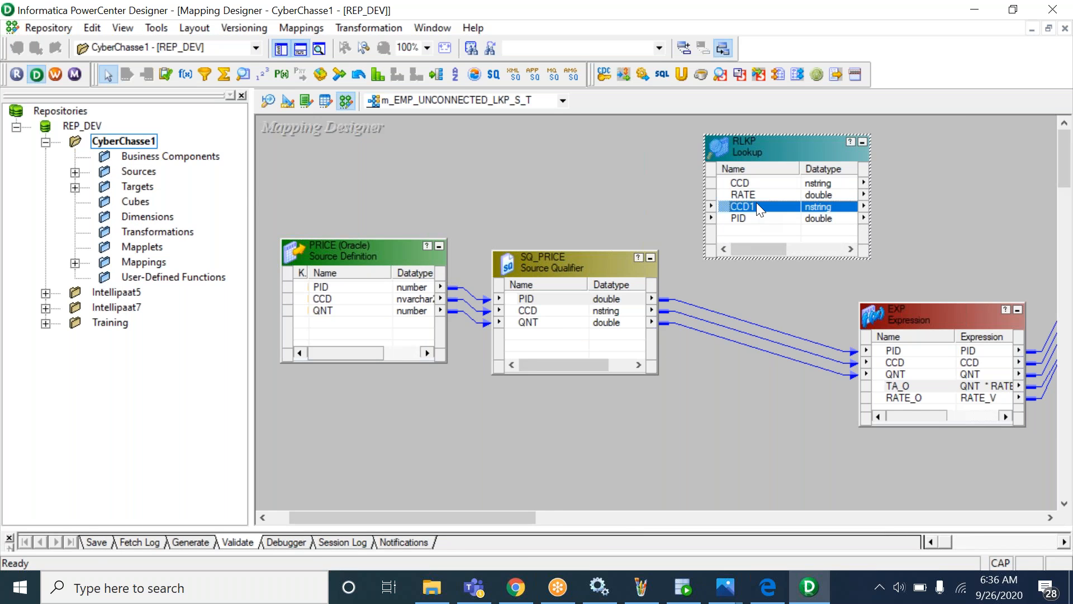
{"action": "double_click", "coordinate": [756, 205]}
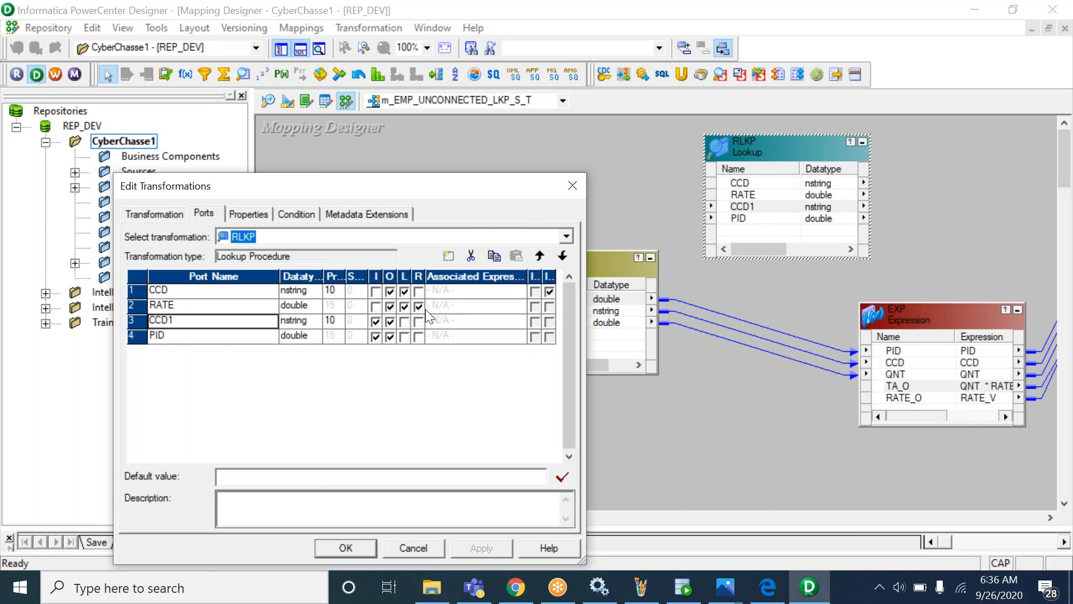
{"action": "left_click", "coordinate": [358, 548]}
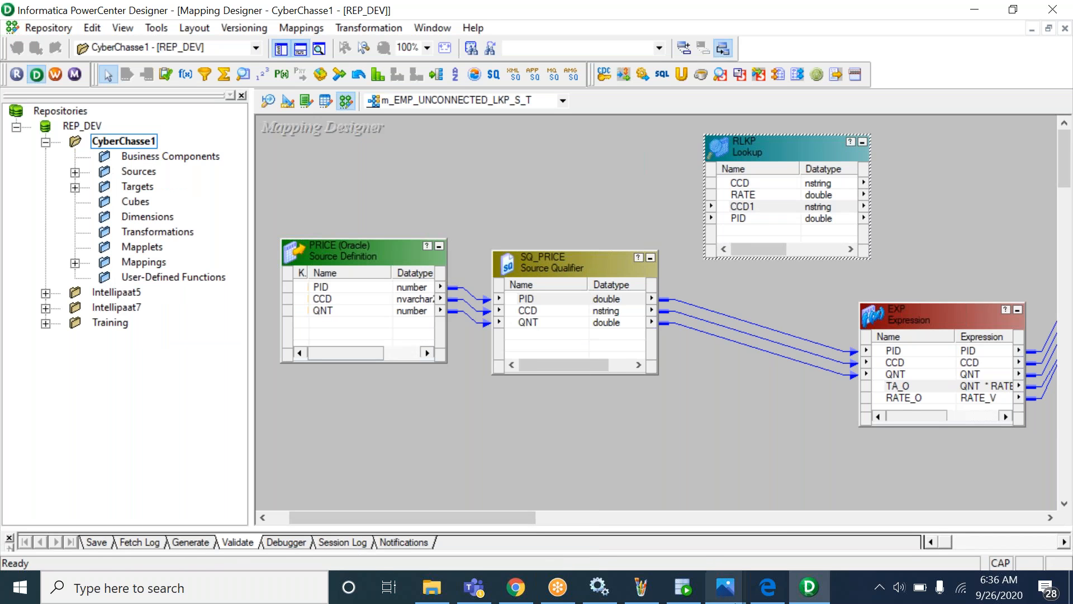
Switch to Photos and view the dynamic lookup diagram 18_DLKP.bmp and the preceding lookup diagram 17_LKP.bmp.
{"action": "mouse_move", "coordinate": [724, 587]}
{"action": "mouse_move", "coordinate": [698, 541]}
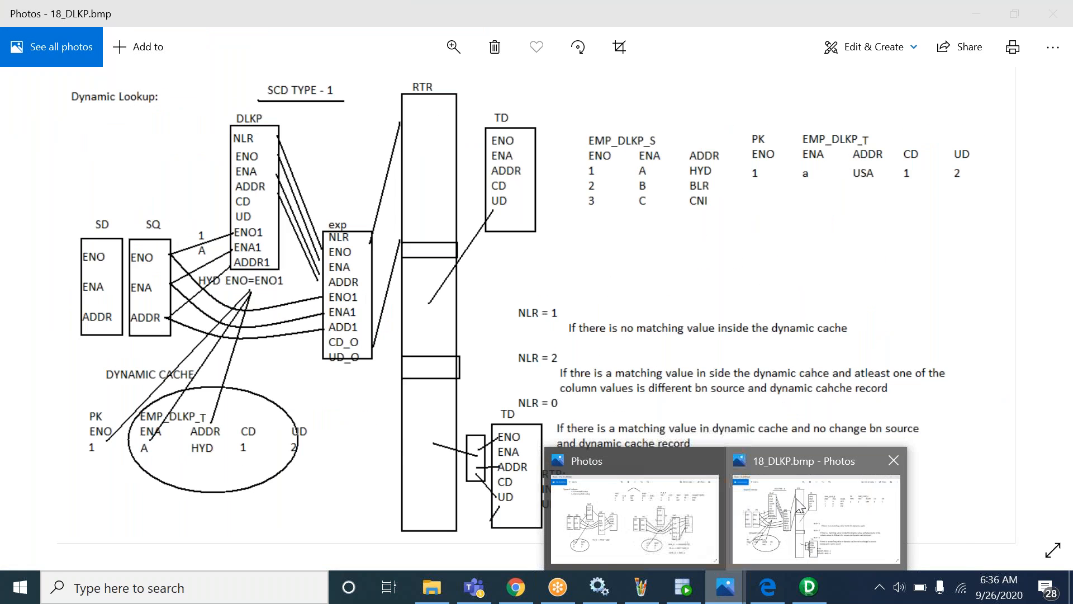
{"action": "left_click", "coordinate": [796, 498]}
{"action": "key", "text": "Left"}
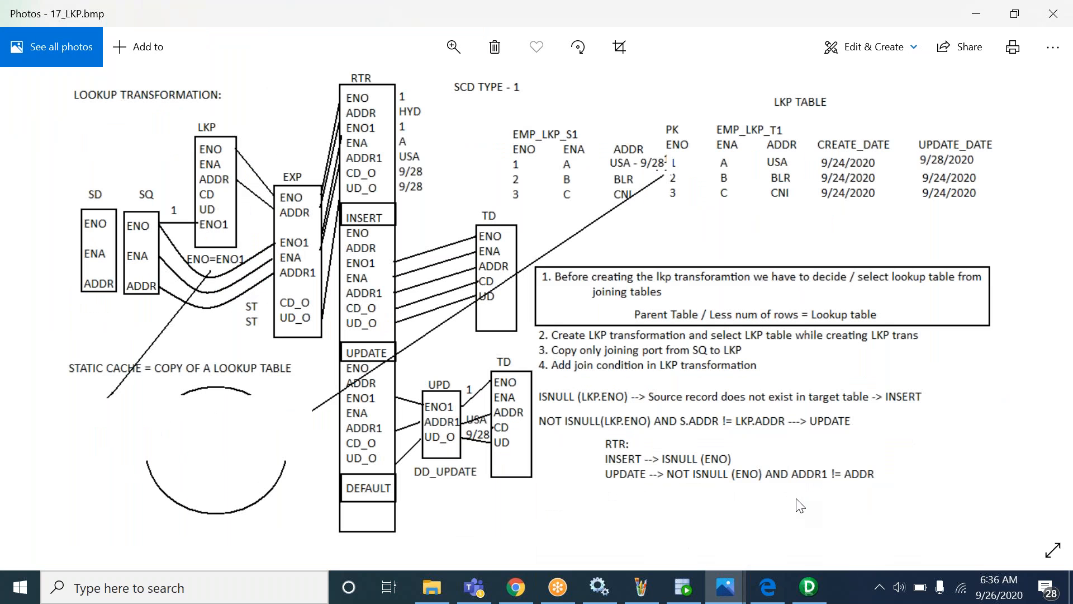
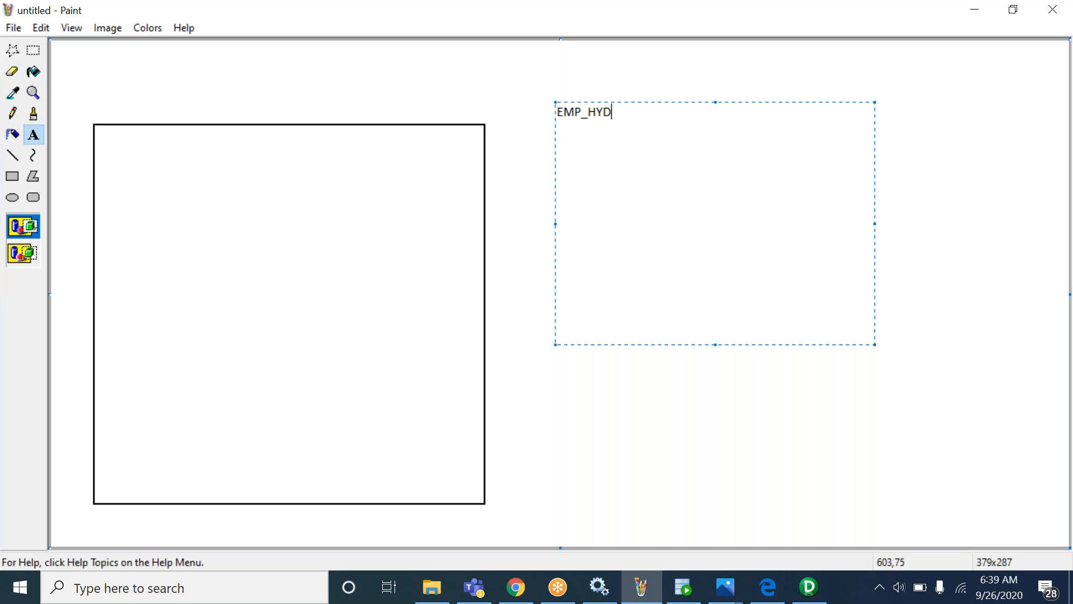
Complete the EMP_HYD_S table text with columns ENO, ENA, DNO and rows 1 A 10, 2 B 20 and 3 C 10.
{"action": "key", "text": "Return"}
{"action": "type", "text": "ENO       ENA       DNO"}
{"action": "key", "text": "Return"}
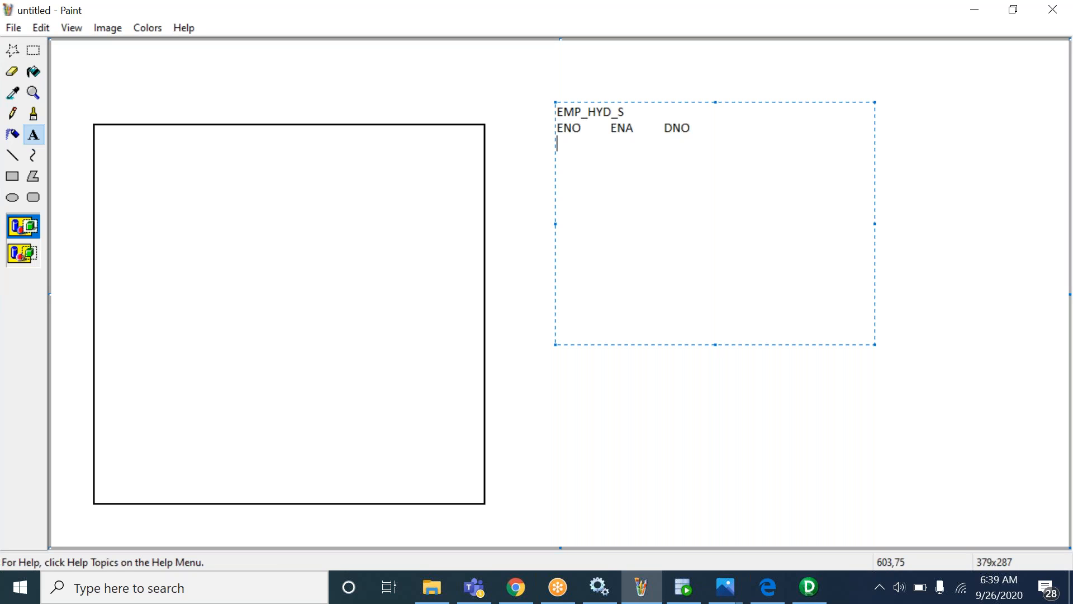
{"action": "type", "text": "1           A           10"}
{"action": "key", "text": "Return"}
{"action": "type", "text": "2           B           20"}
{"action": "key", "text": "Return"}
{"action": "type", "text": "3           C           10"}
{"action": "key", "text": "Return"}
Add an EMP_BLR_S table below EMP_HYD_S with columns ENO, ENA, DNO and rows 4 D 10 and 5 E 20.
{"action": "key", "text": "Return"}
{"action": "type", "text": "EMP_BLR_S"}
{"action": "key", "text": "Return"}
{"action": "type", "text": "ENO           ENA           DNO"}
{"action": "key", "text": "Return"}
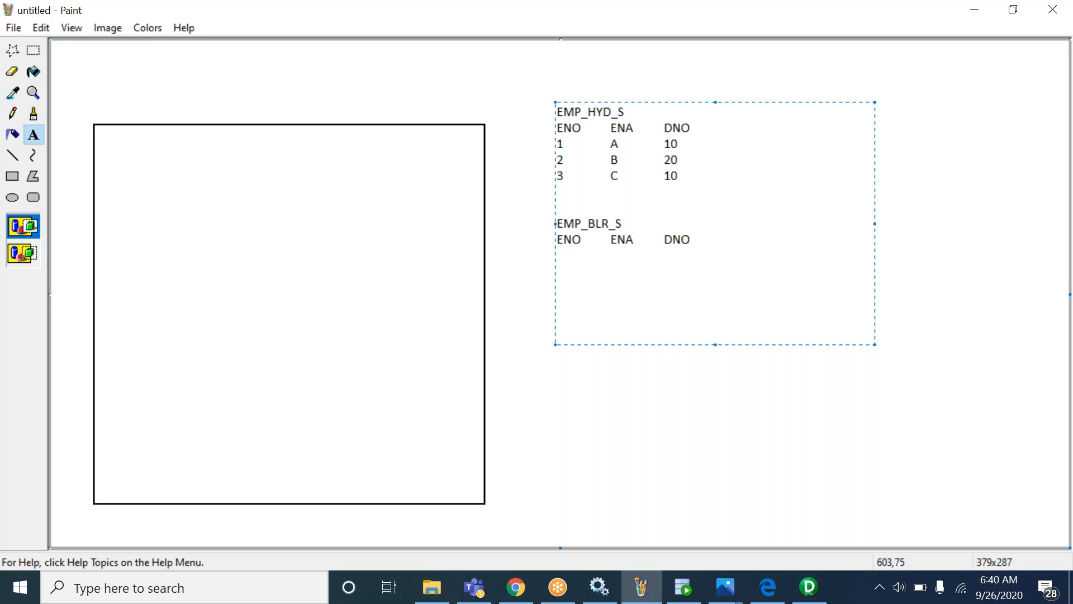
{"action": "type", "text": "4                 D                10"}
{"action": "key", "text": "Return"}
{"action": "type", "text": "5                 E                20"}
{"action": "key", "text": "Return"}
Add an EMP_CNI_S table below EMP_BLR_S with columns ENO, ENA, DNO and the row 6 F 10, and finish the text.
{"action": "key", "text": "Return"}
{"action": "type", "text": "EMP_CNI_S"}
{"action": "key", "text": "Return"}
{"action": "type", "text": "ENO          ENA          DNO"}
{"action": "key", "text": "Return"}
{"action": "type", "text": "6                F                10"}
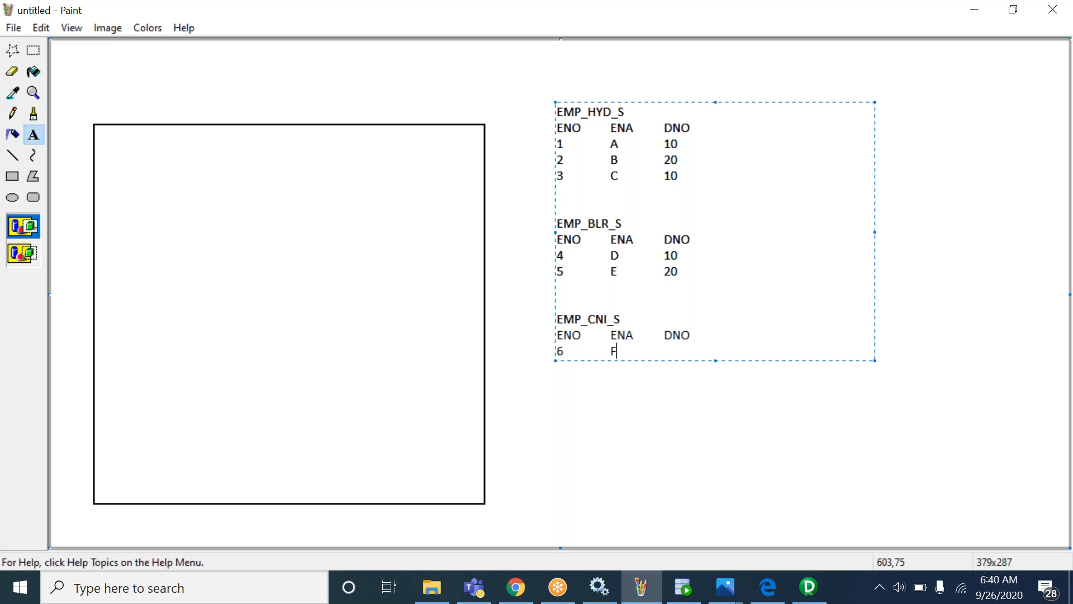
{"action": "key", "text": "Return"}
{"action": "key", "text": "Return"}
{"action": "key", "text": "Return"}
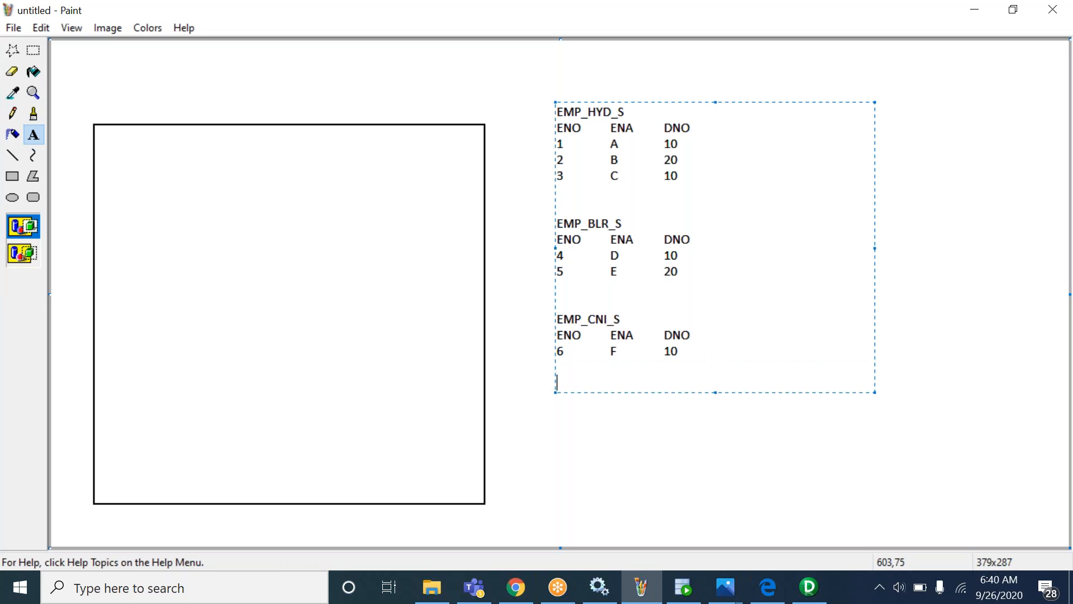
{"action": "left_click", "coordinate": [922, 160]}
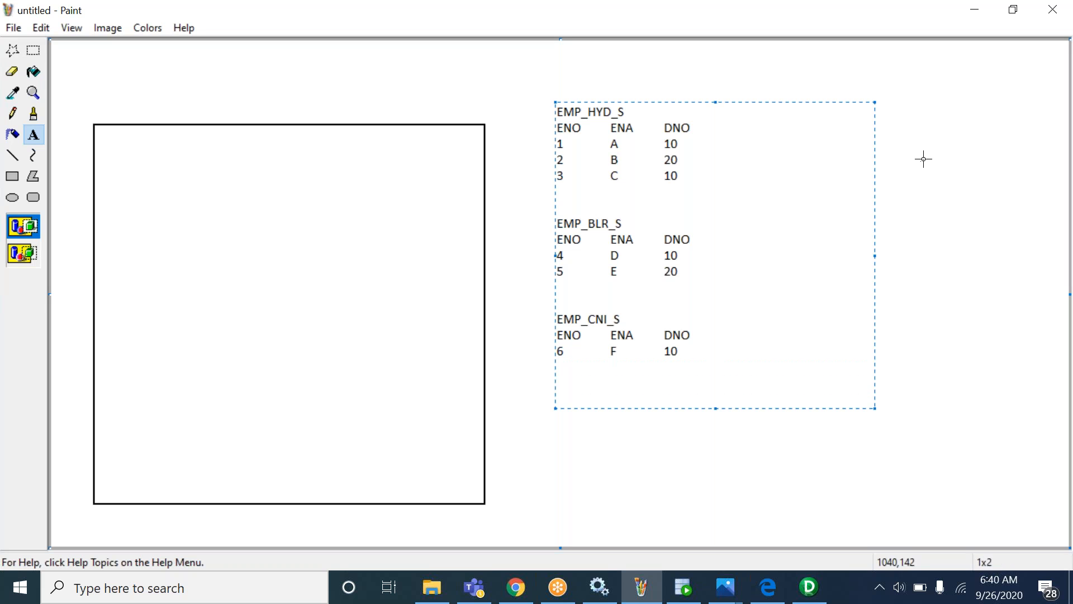
Start a DEPT table as text beside EMP_HYD_S with the columns DNO and DNA.
{"action": "left_click_drag", "start_coordinate": [738, 94], "coordinate": [891, 216]}
{"action": "type", "text": "DEPT_"}
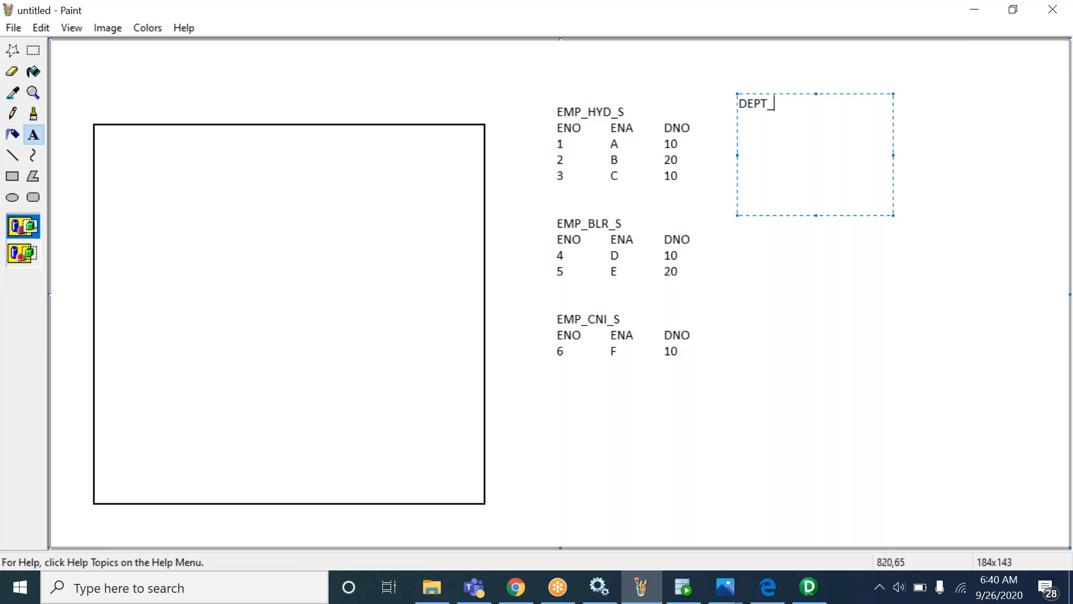
{"action": "type", "text": "S"}
{"action": "key", "text": "BackSpace"}
{"action": "key", "text": "BackSpace"}
{"action": "key", "text": "Return"}
{"action": "type", "text": "DNO"}
{"action": "key", "text": "Tab"}
{"action": "type", "text": "DNA"}
Add the rows 10 HR and 20 ACC to the DEPT table and finish the text.
{"action": "key", "text": "Return"}
{"action": "type", "text": "10"}
{"action": "key", "text": "Tab"}
{"action": "type", "text": "HR"}
{"action": "key", "text": "Return"}
{"action": "type", "text": "20"}
{"action": "key", "text": "Tab"}
{"action": "type", "text": "ACC"}
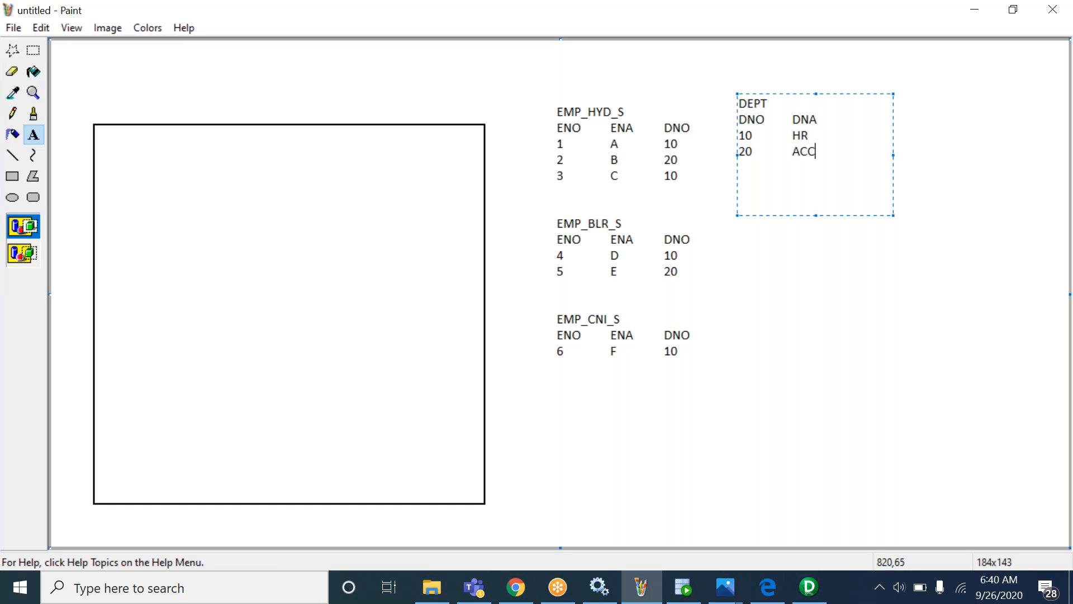
{"action": "left_click", "coordinate": [961, 215]}
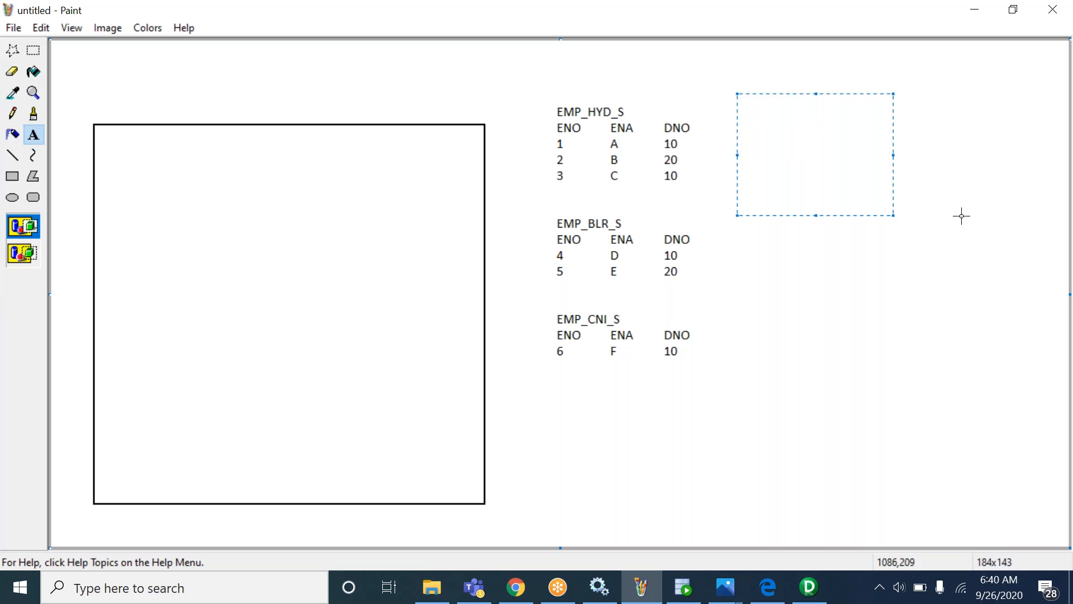
Add an E_D_T table heading beside DEPT with columns ENO, ENA, DNO and DNA, widening the text frame so they fit one line.
{"action": "left_click_drag", "start_coordinate": [870, 91], "coordinate": [1037, 216]}
{"action": "type", "text": "E_D_T"}
{"action": "key", "text": "Return"}
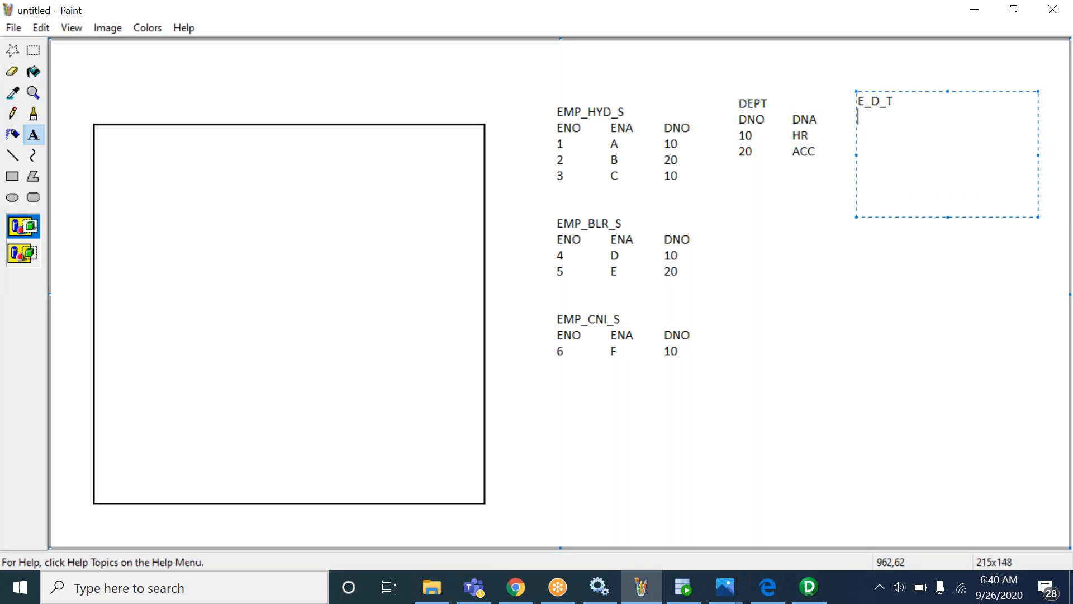
{"action": "type", "text": "ENO"}
{"action": "key", "text": "Tab"}
{"action": "type", "text": "ENA"}
{"action": "key", "text": "Tab"}
{"action": "type", "text": "DNO"}
{"action": "key", "text": "Tab"}
{"action": "type", "text": "DNO"}
{"action": "key", "text": "BackSpace"}
{"action": "key", "text": "BackSpace"}
{"action": "key", "text": "BackSpace"}
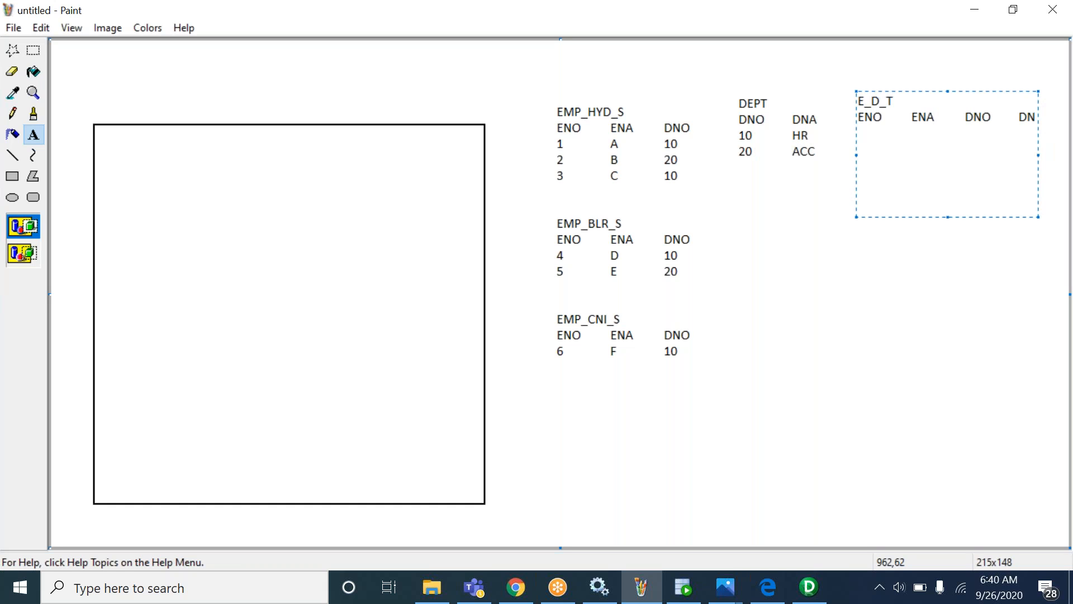
{"action": "key", "text": "Return"}
{"action": "type", "text": "DNA"}
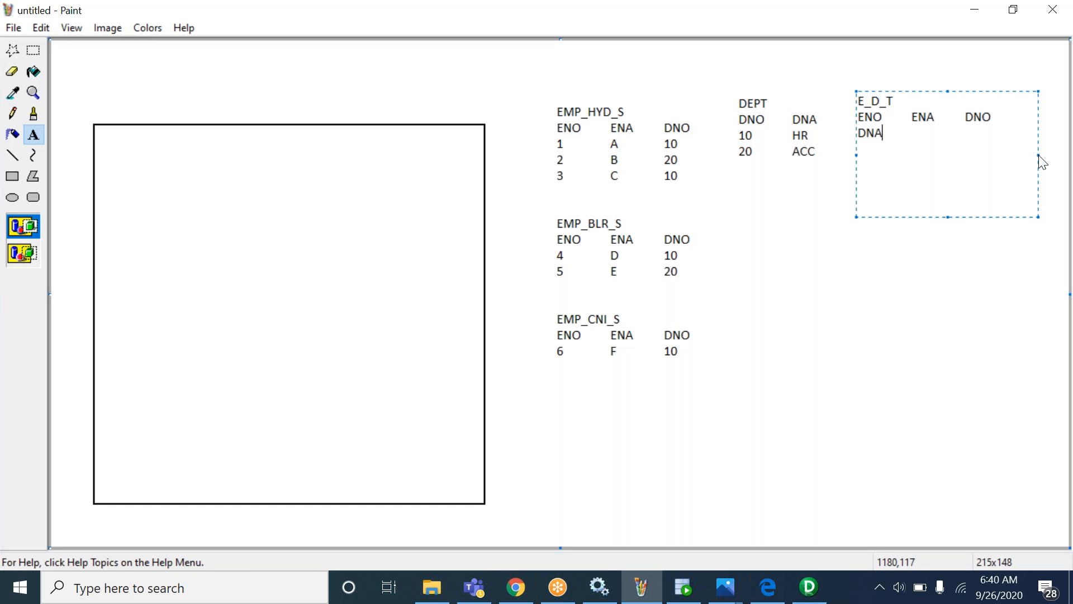
{"action": "left_click_drag", "start_coordinate": [1038, 155], "coordinate": [1057, 155]}
{"action": "left_click", "coordinate": [978, 325]}
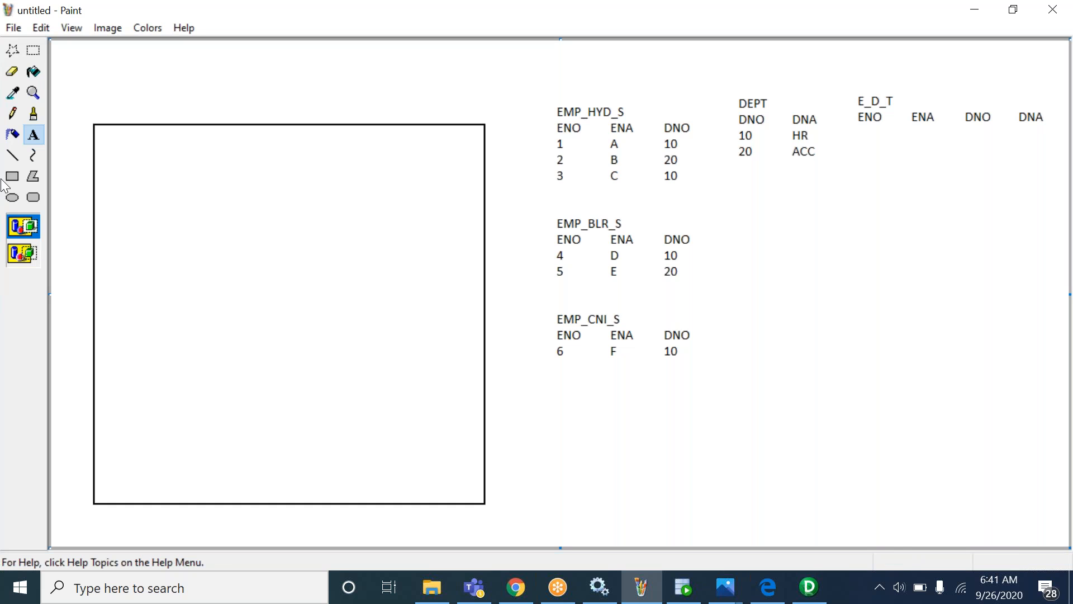
Draw three diagonal lines from the EMP_HYD_S, EMP_BLR_S and EMP_CNI_S tables towards the DEPT table.
{"action": "left_click", "coordinate": [16, 158]}
{"action": "left_click_drag", "start_coordinate": [704, 154], "coordinate": [720, 141]}
{"action": "left_click_drag", "start_coordinate": [711, 219], "coordinate": [746, 168]}
{"action": "left_click_drag", "start_coordinate": [727, 314], "coordinate": [772, 199]}
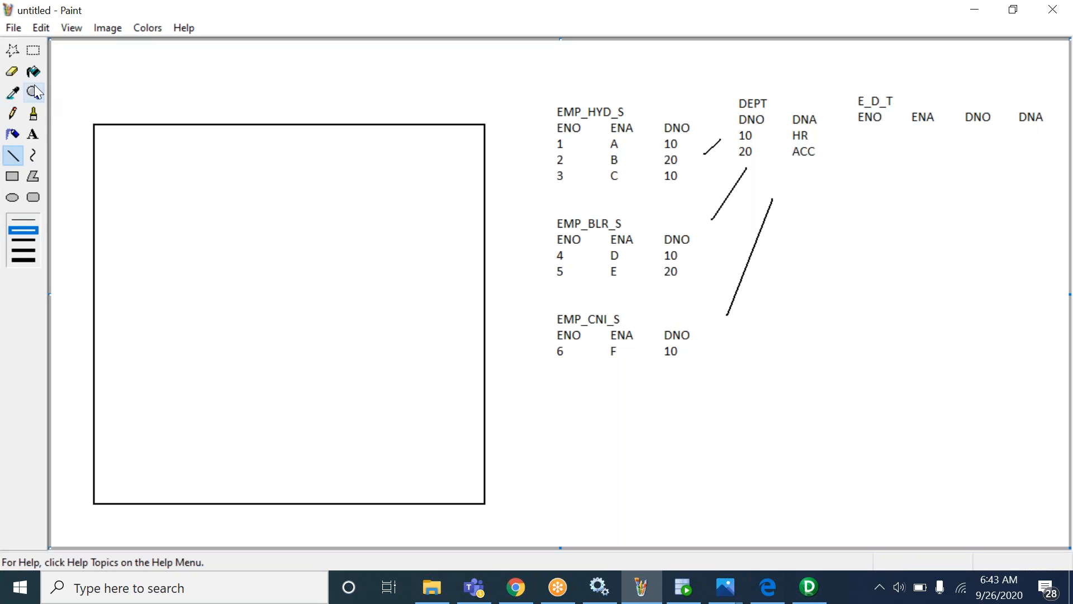
Draw a narrow upright rectangle in the large frame's upper-left corner and write ENO, ENA, DNO inside it with a transparent background.
{"action": "left_click", "coordinate": [34, 137]}
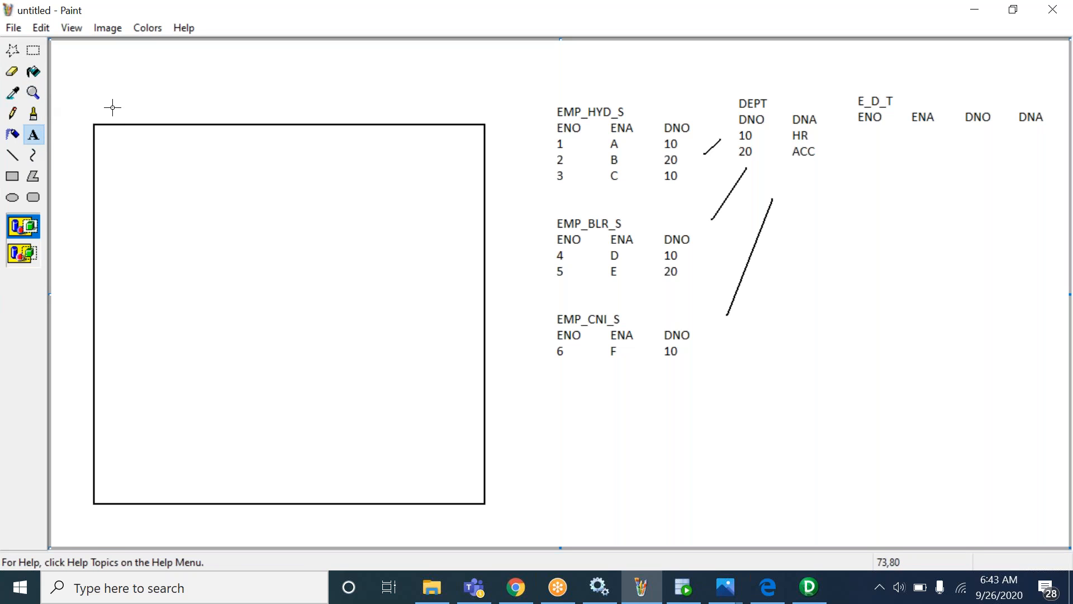
{"action": "left_click", "coordinate": [12, 176]}
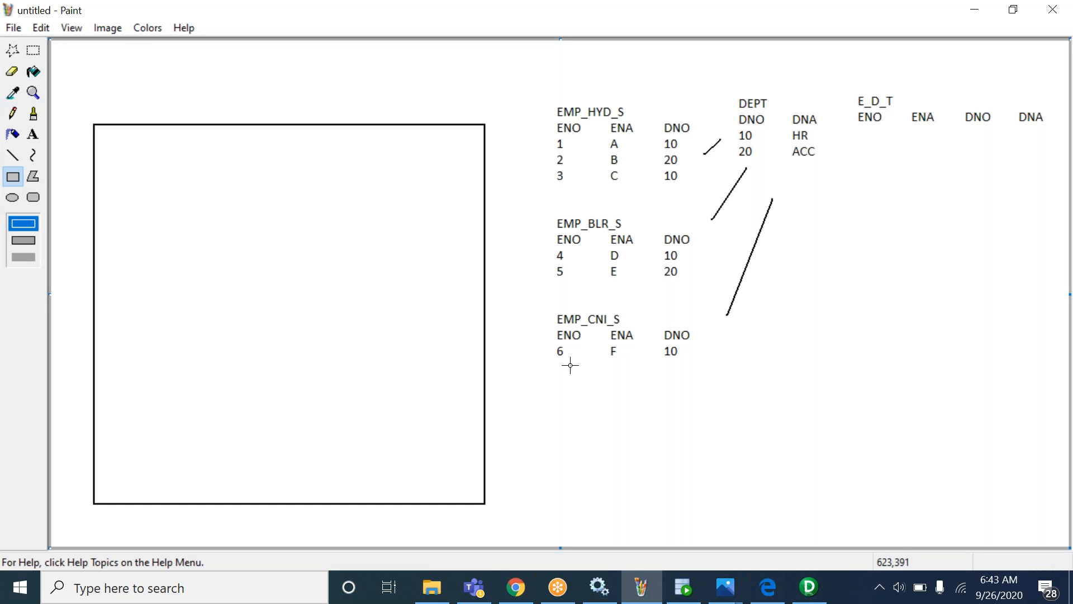
{"action": "left_click_drag", "start_coordinate": [110, 155], "coordinate": [150, 239]}
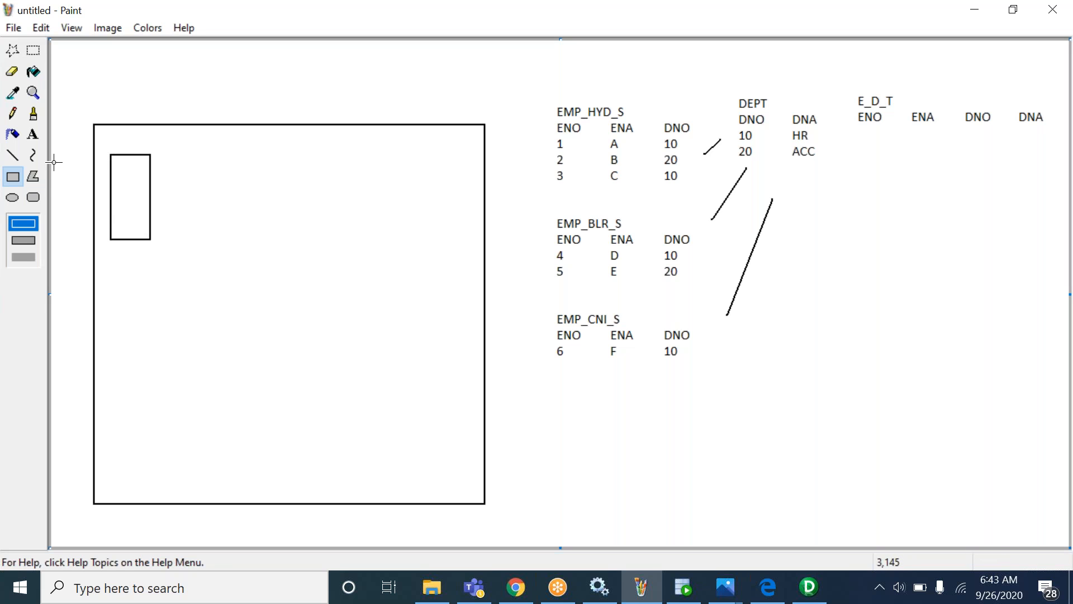
{"action": "left_click", "coordinate": [33, 135]}
{"action": "left_click_drag", "start_coordinate": [114, 160], "coordinate": [187, 274]}
{"action": "type", "text": "ENO"}
{"action": "key", "text": "Return"}
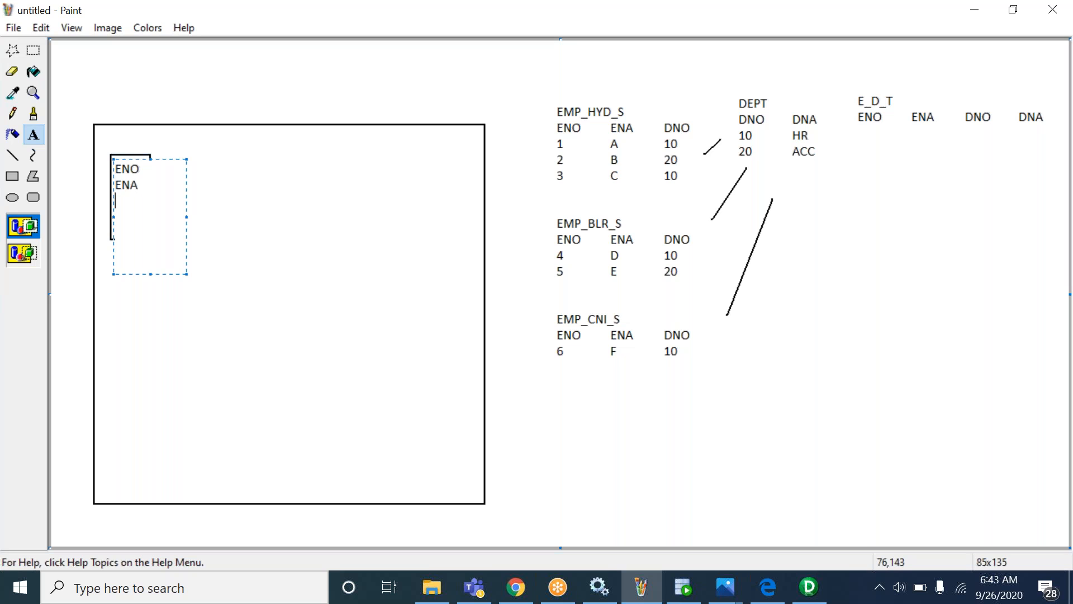
{"action": "type", "text": "DNO"}
{"action": "left_click", "coordinate": [32, 252]}
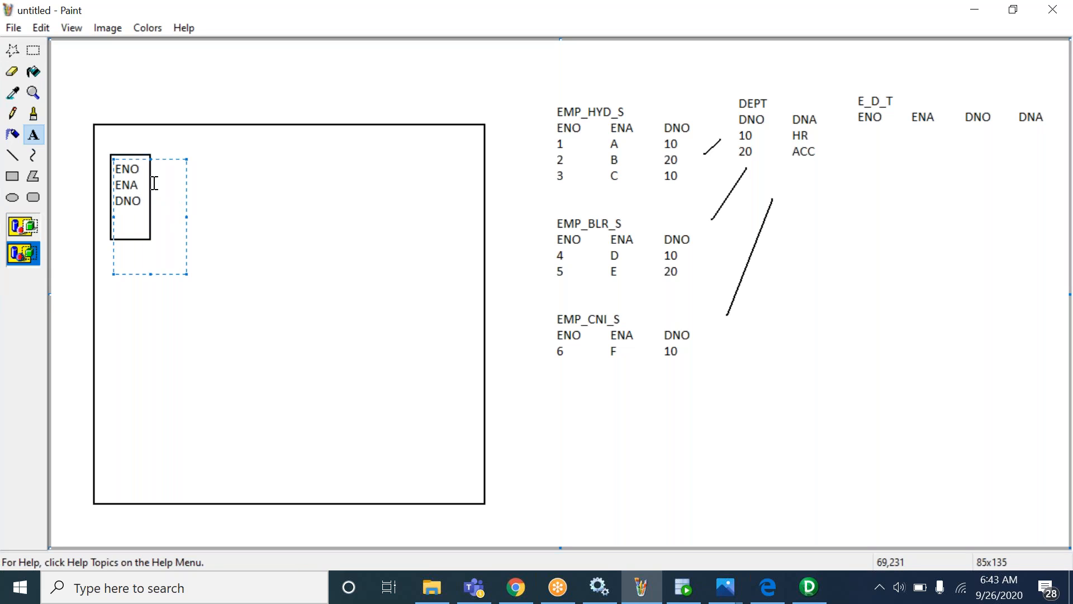
{"action": "left_click", "coordinate": [236, 204]}
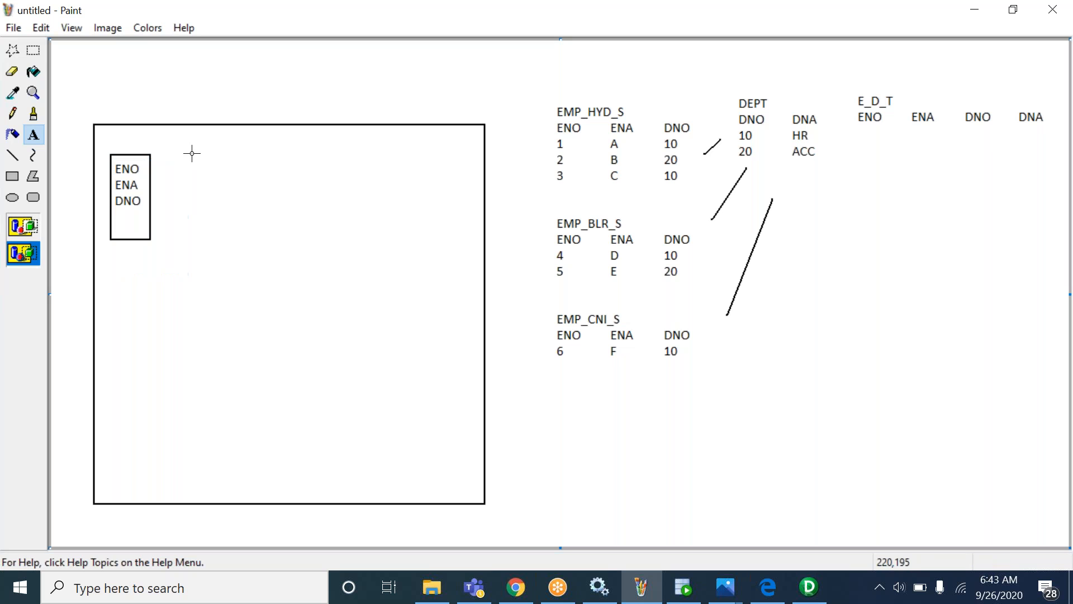
Duplicate the ENO, ENA, DNO box and arrange both boxes side by side in the large frame's upper-left corner.
{"action": "left_click", "coordinate": [35, 56]}
{"action": "left_click_drag", "start_coordinate": [106, 149], "coordinate": [155, 243]}
{"action": "key", "text": "ctrl+c"}
{"action": "key", "text": "ctrl+v"}
{"action": "left_click_drag", "start_coordinate": [86, 89], "coordinate": [187, 196]}
{"action": "left_click", "coordinate": [110, 144]}
{"action": "left_click_drag", "start_coordinate": [105, 143], "coordinate": [207, 246]}
{"action": "left_click_drag", "start_coordinate": [186, 220], "coordinate": [175, 230]}
{"action": "left_click", "coordinate": [113, 116]}
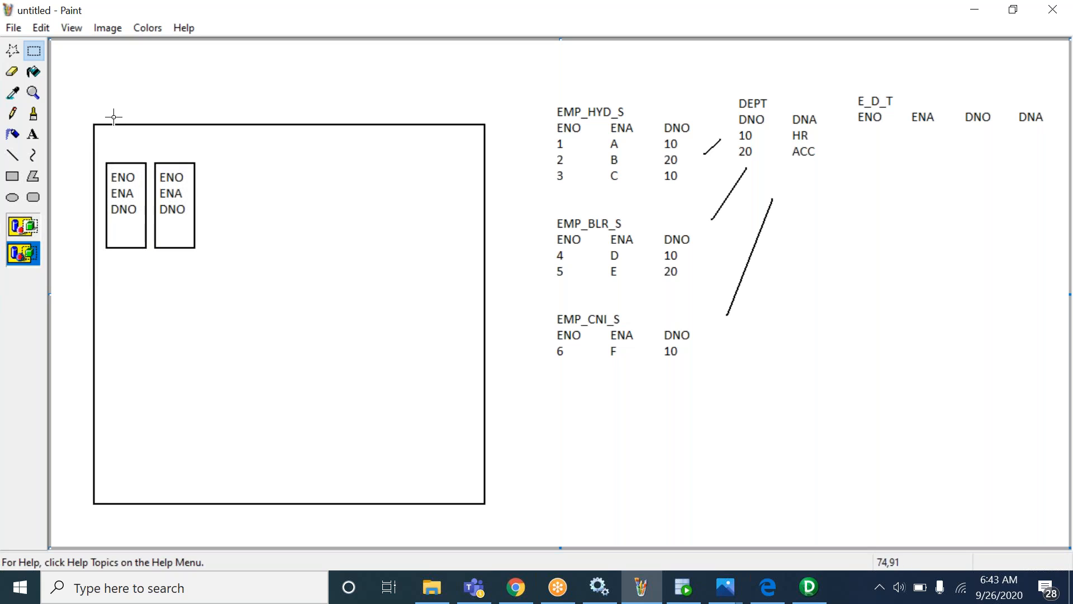
Draw a smaller rectangle to the right of the two boxes and write DNO, DNA and DNO1 on separate lines in it.
{"action": "left_click", "coordinate": [12, 177]}
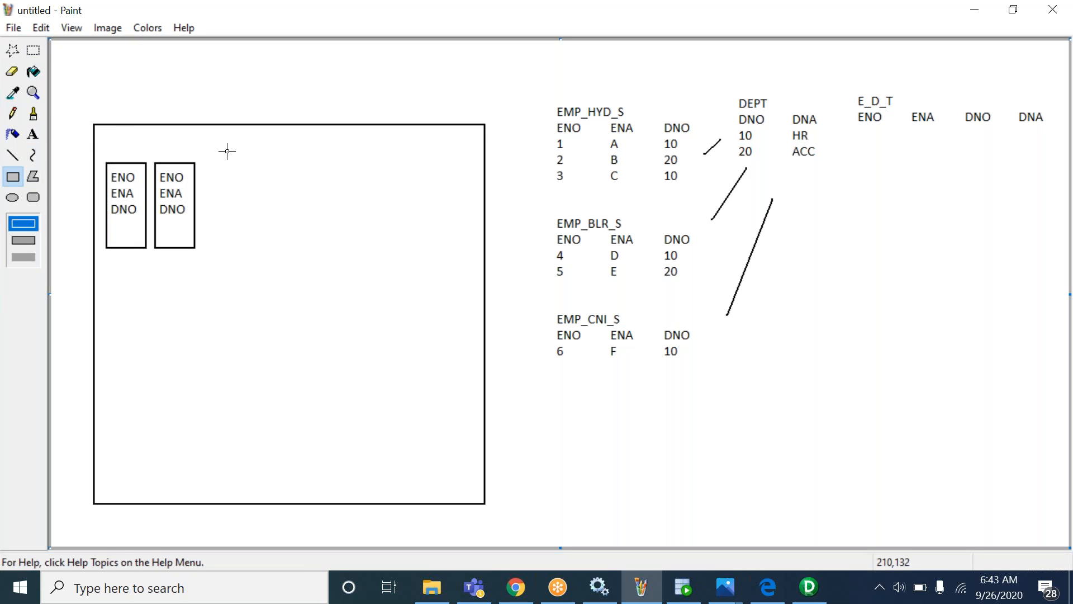
{"action": "left_click_drag", "start_coordinate": [238, 148], "coordinate": [274, 210]}
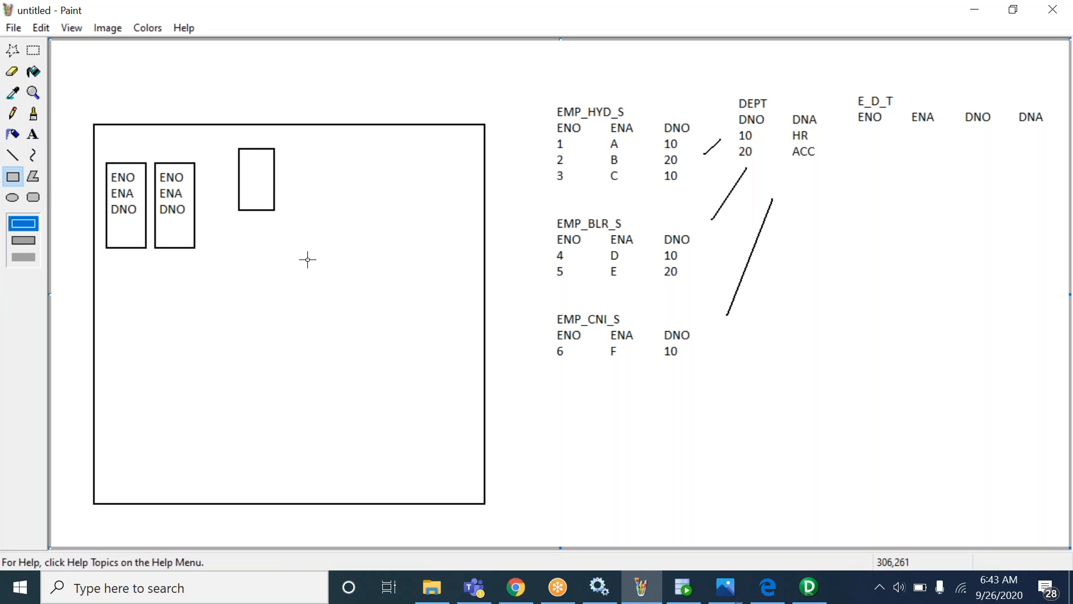
{"action": "left_click", "coordinate": [32, 134]}
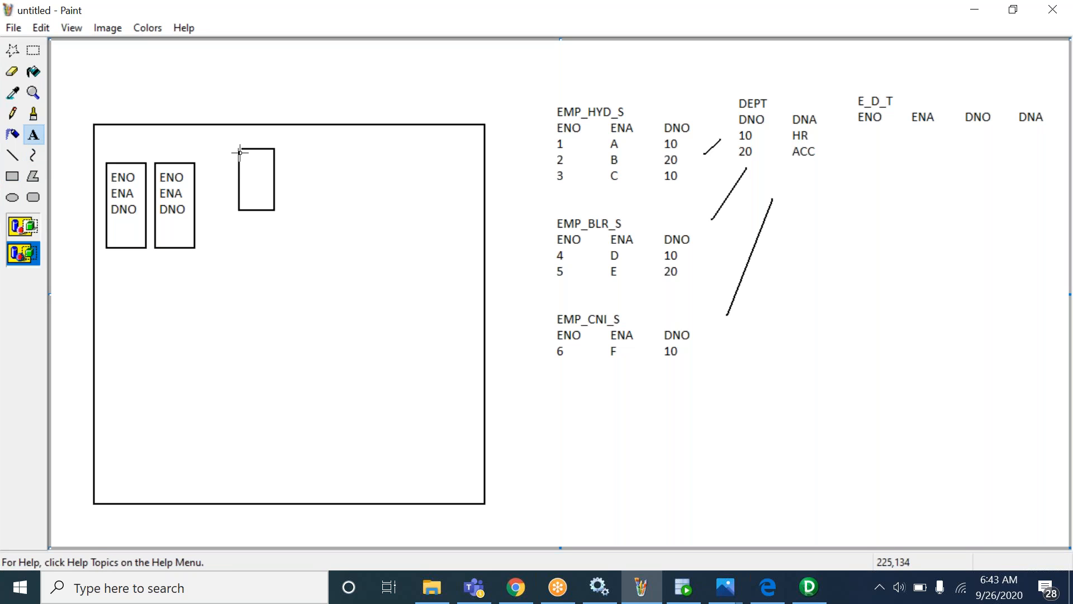
{"action": "left_click_drag", "start_coordinate": [242, 152], "coordinate": [338, 294]}
{"action": "type", "text": "DNO"}
{"action": "key", "text": "Return"}
{"action": "type", "text": "DNA"}
{"action": "key", "text": "Return"}
{"action": "type", "text": "DNO1"}
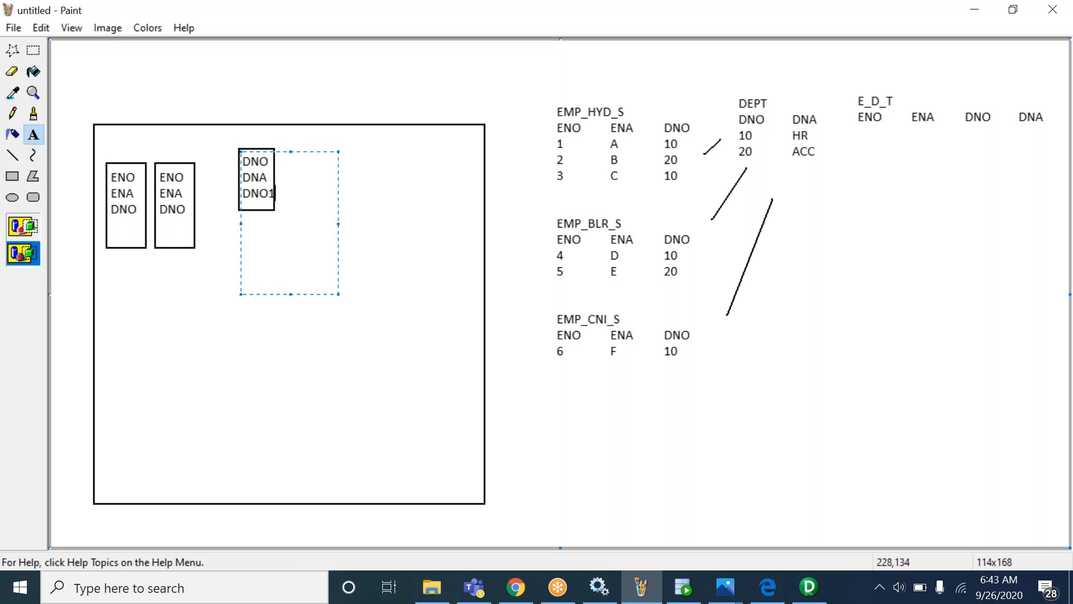
{"action": "left_click", "coordinate": [422, 302]}
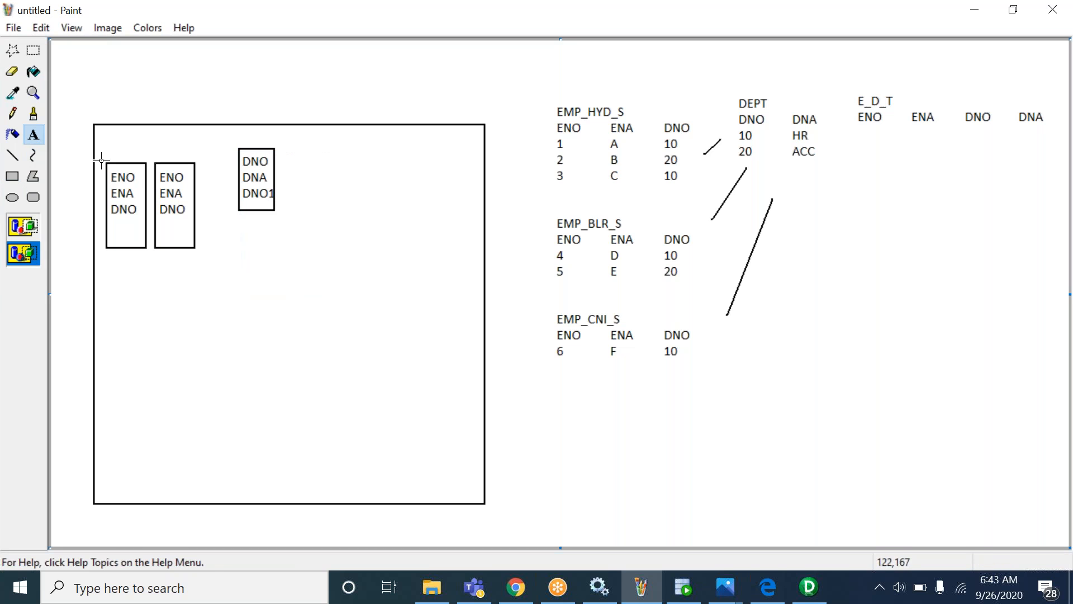
Connect DNO of the second box to DNO1 with a straight line and write DNO=DNO1 below the third box.
{"action": "left_click", "coordinate": [12, 157]}
{"action": "left_click_drag", "start_coordinate": [194, 213], "coordinate": [239, 194]}
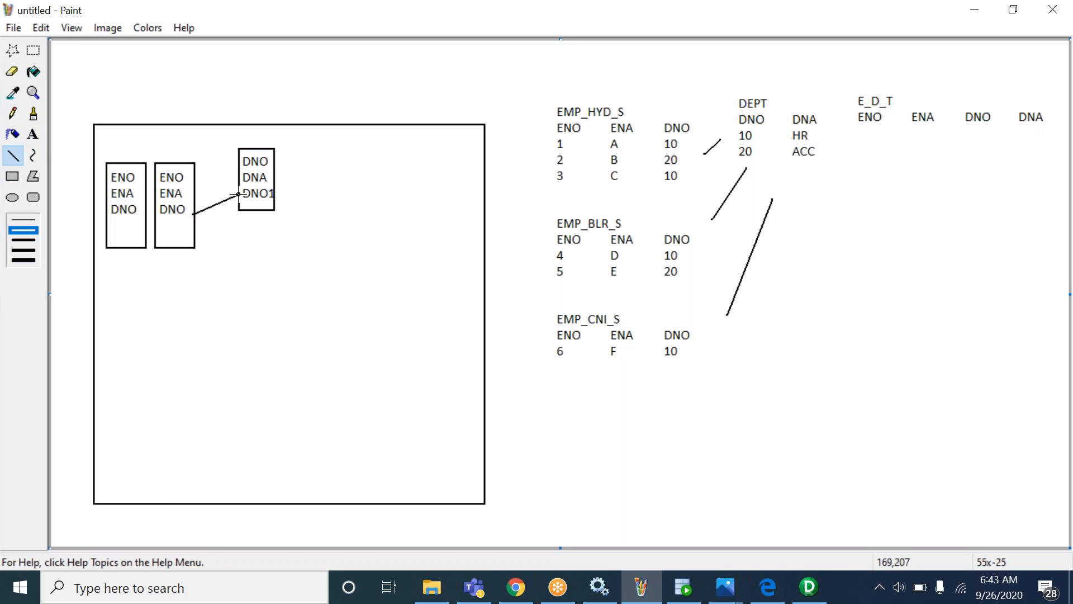
{"action": "left_click", "coordinate": [34, 135]}
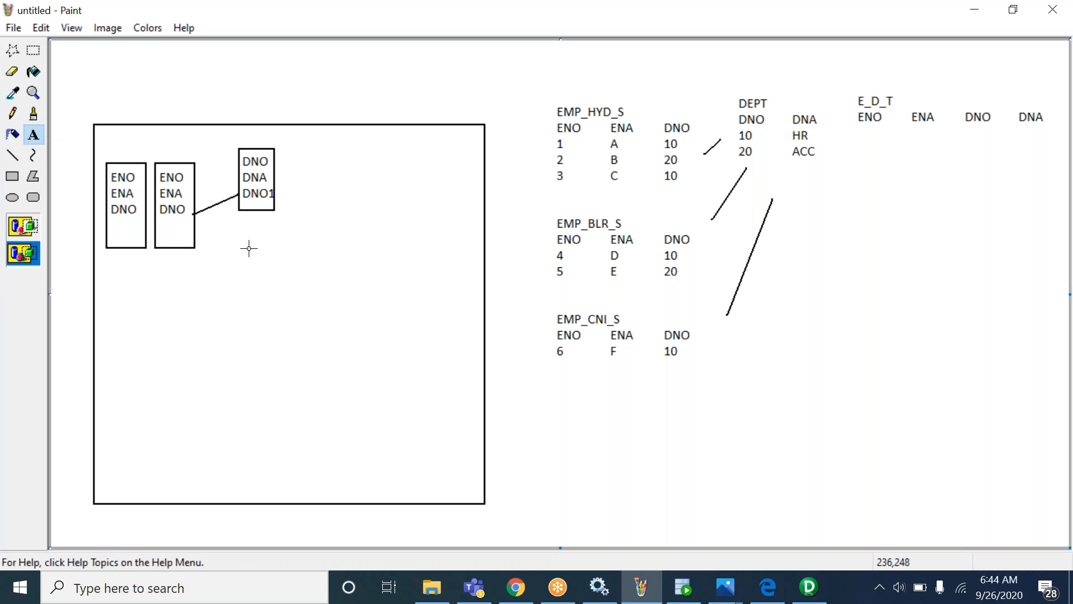
{"action": "left_click_drag", "start_coordinate": [226, 213], "coordinate": [385, 285]}
{"action": "type", "text": "DN"}
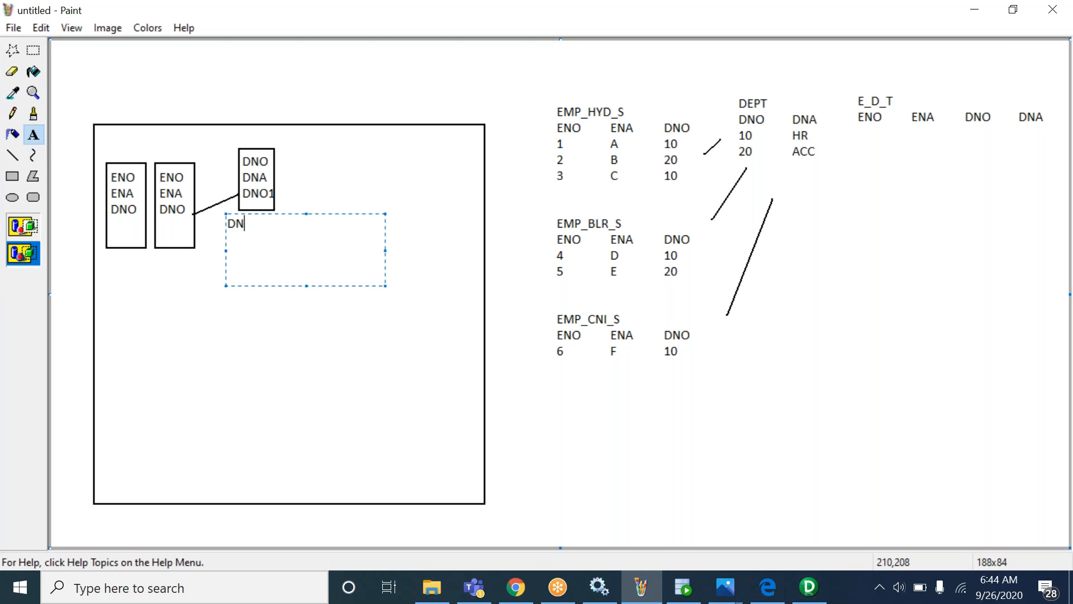
{"action": "type", "text": "O=DNO1"}
{"action": "left_click", "coordinate": [470, 274]}
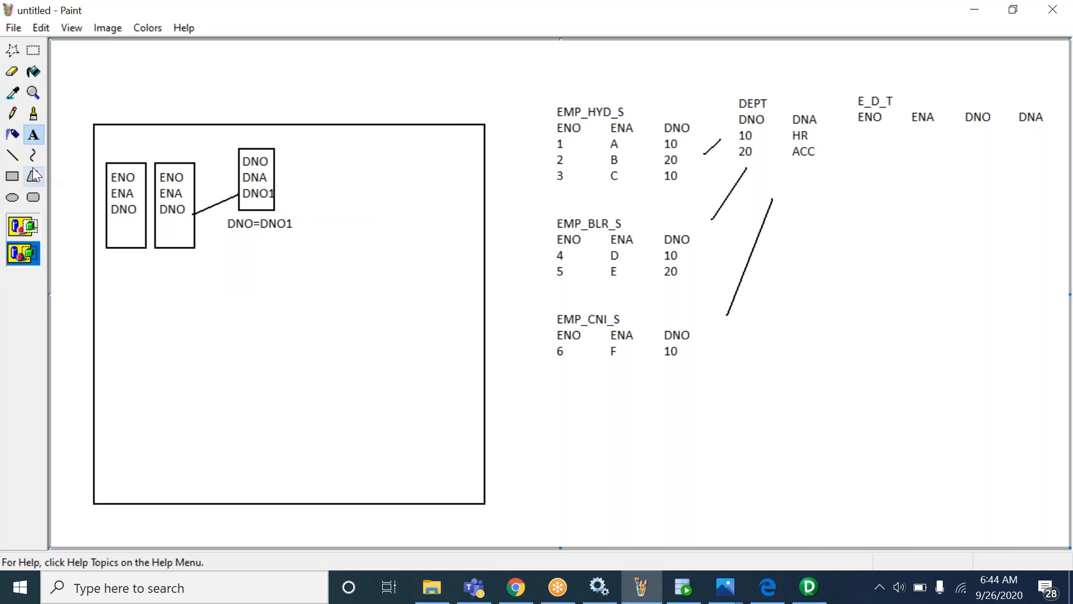
Draw a fourth upright rectangle to the right and list DNA, a blank line, ENO, ENA and DNO in it.
{"action": "left_click", "coordinate": [17, 177]}
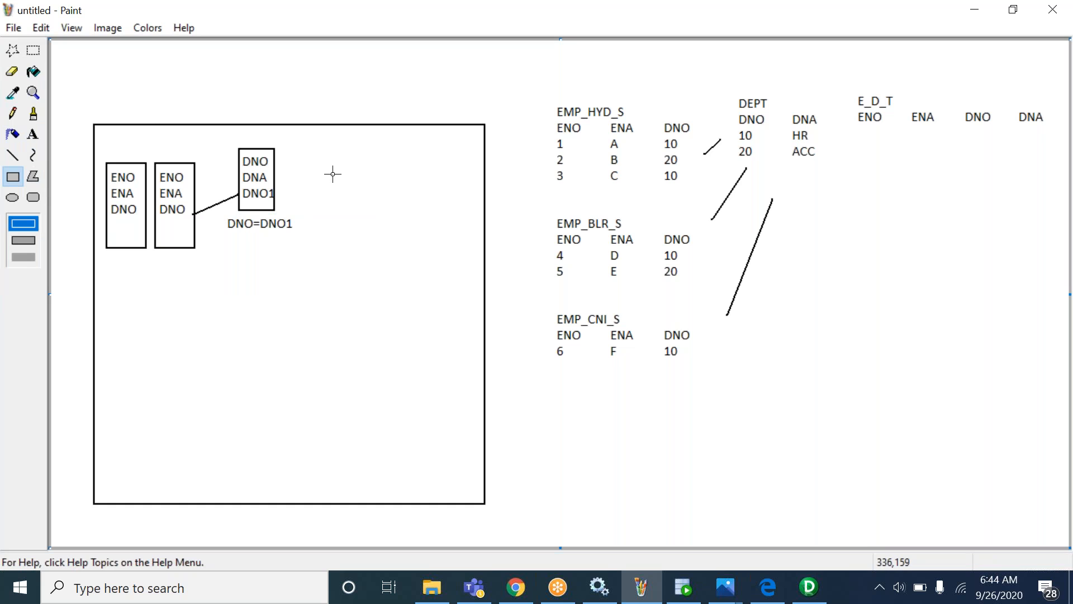
{"action": "left_click_drag", "start_coordinate": [333, 173], "coordinate": [375, 250]}
{"action": "key", "text": "ctrl+z"}
{"action": "left_click_drag", "start_coordinate": [330, 151], "coordinate": [369, 246]}
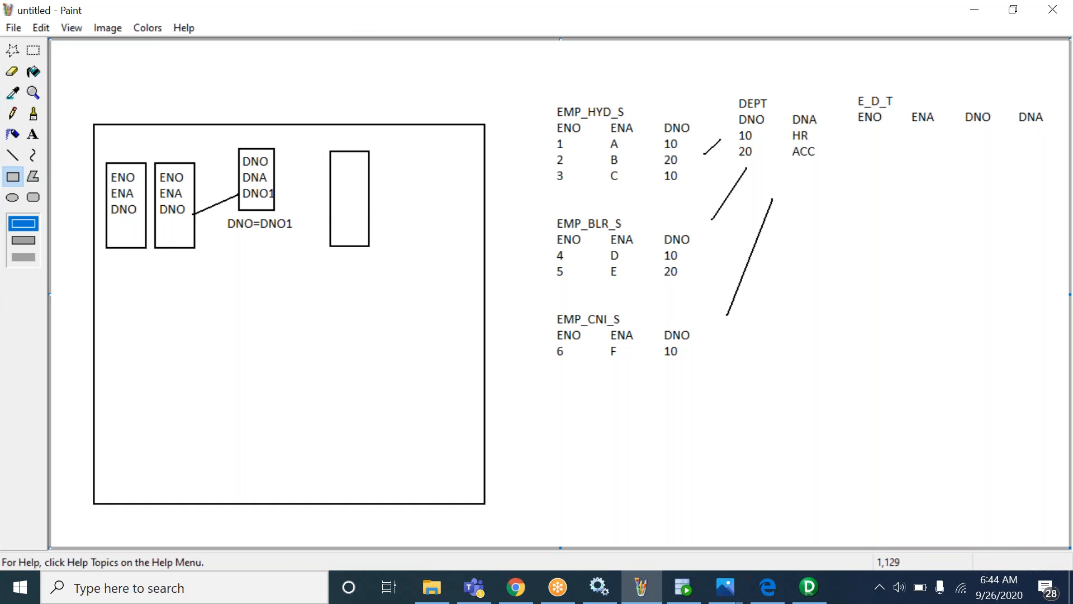
{"action": "left_click", "coordinate": [33, 135]}
{"action": "left_click_drag", "start_coordinate": [335, 154], "coordinate": [395, 273]}
{"action": "type", "text": "DNA  "}
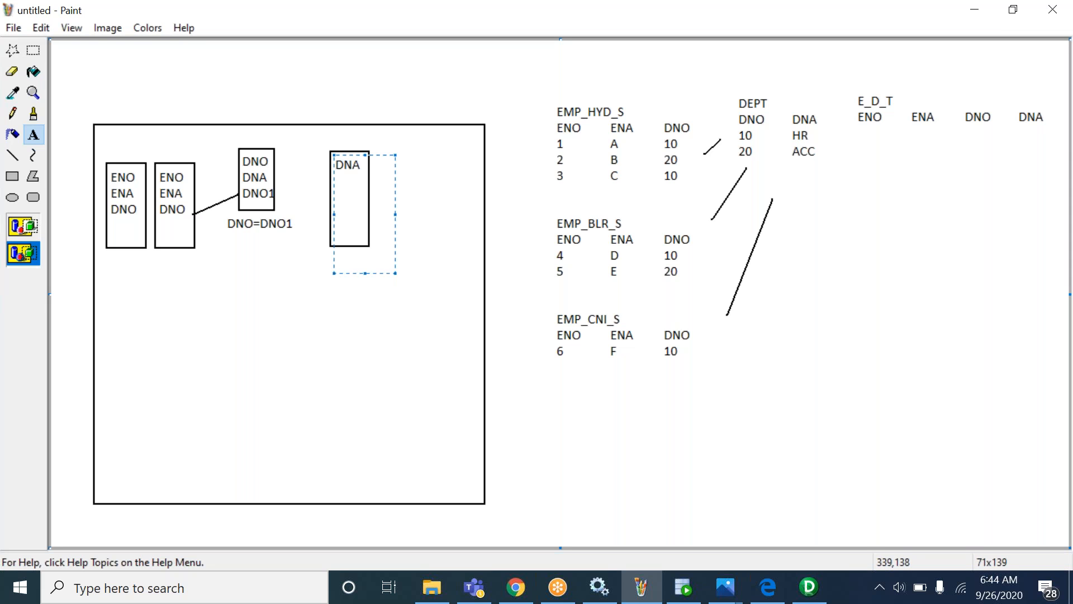
{"action": "type", "text": "ENO "}
{"action": "type", "text": "ENA "}
{"action": "type", "text": "DNO"}
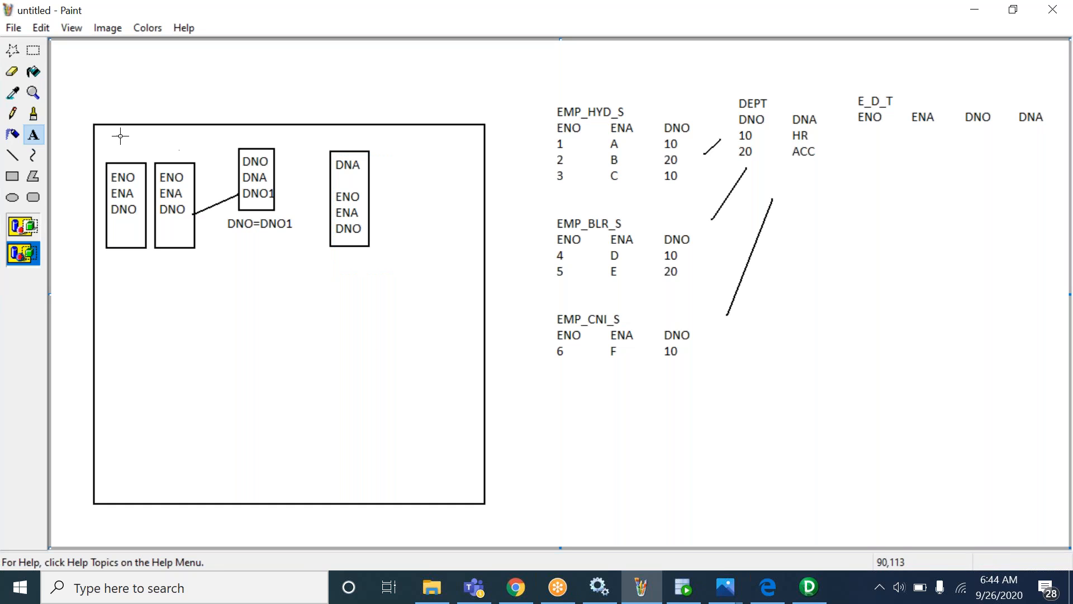
Draw three curves below the lookup box connecting ENO, ENA and DNO of the second box to the same ports in the fourth box.
{"action": "left_click", "coordinate": [33, 155]}
{"action": "left_click_drag", "start_coordinate": [193, 177], "coordinate": [254, 256]}
{"action": "left_click", "coordinate": [254, 256]}
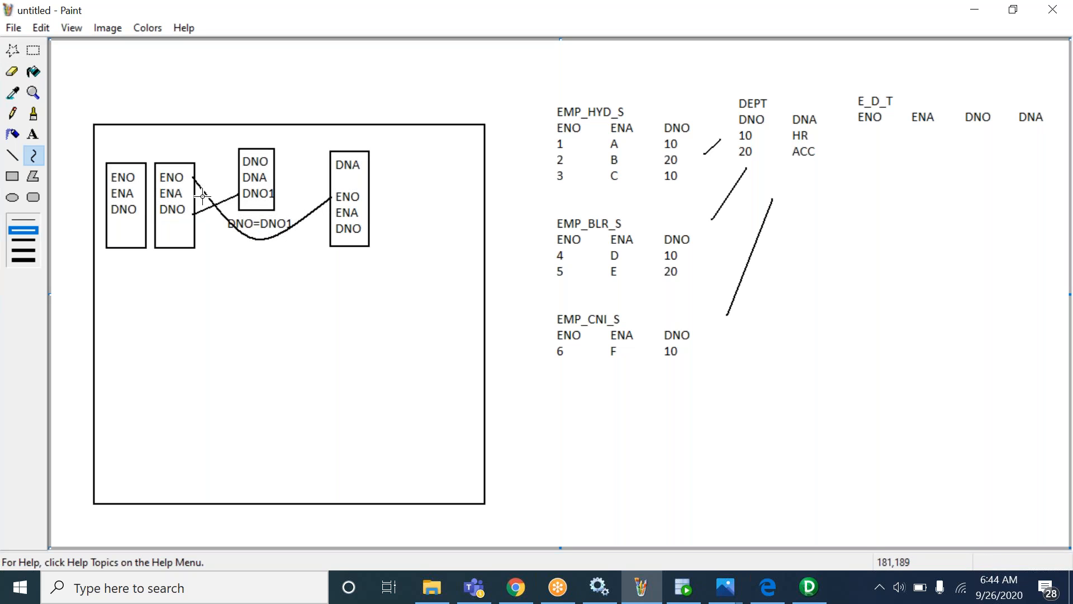
{"action": "left_click_drag", "start_coordinate": [194, 192], "coordinate": [246, 262]}
{"action": "left_click", "coordinate": [247, 262]}
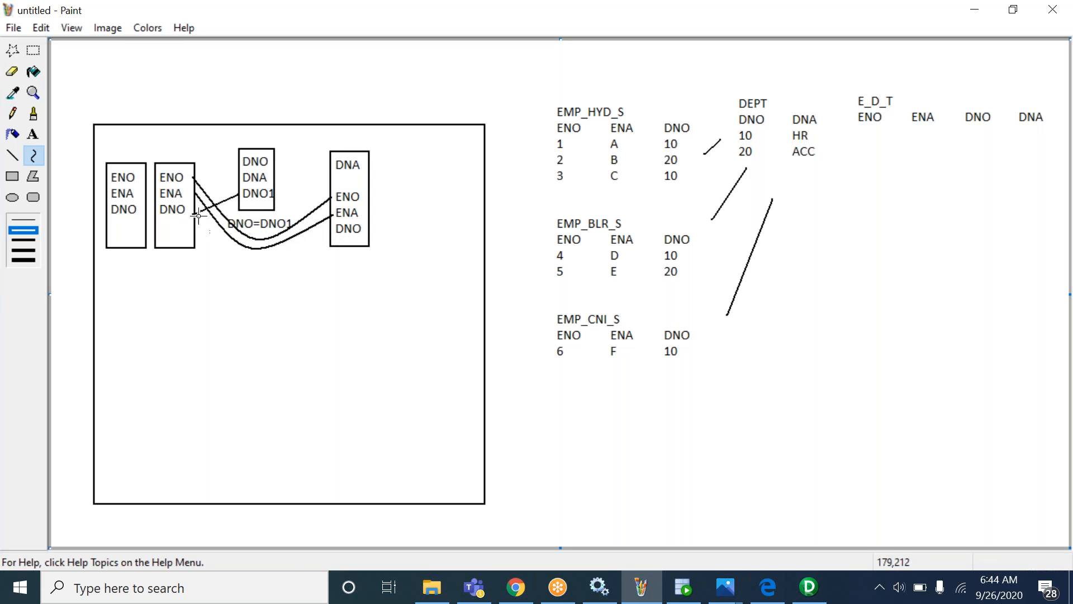
{"action": "left_click_drag", "start_coordinate": [194, 213], "coordinate": [241, 263]}
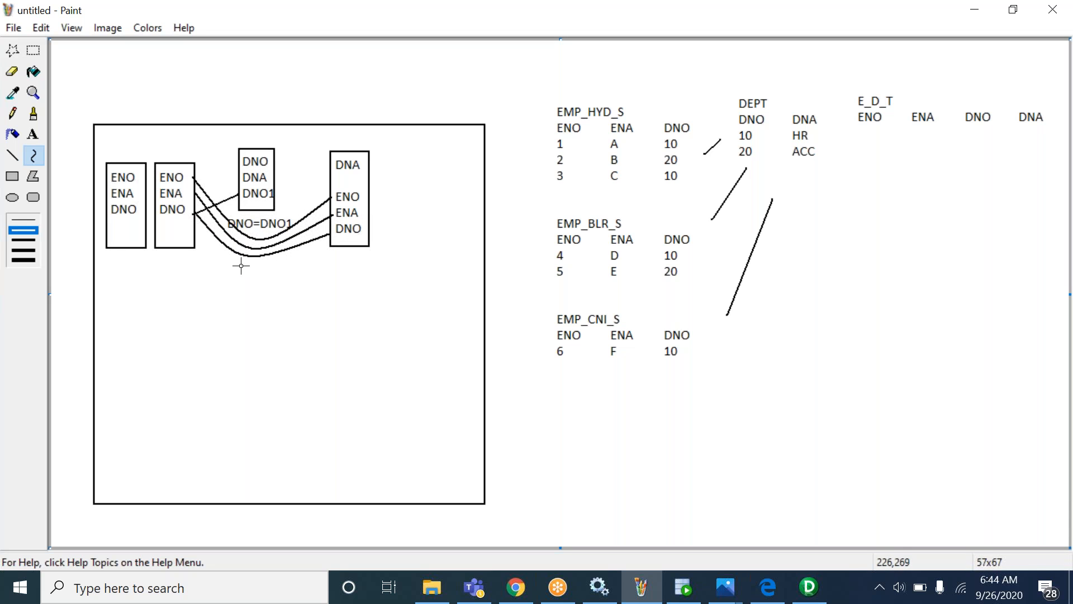
Label the four boxes of the mapping sketch SD, SQ, LKP and EXP above their top edges.
{"action": "left_click", "coordinate": [33, 134]}
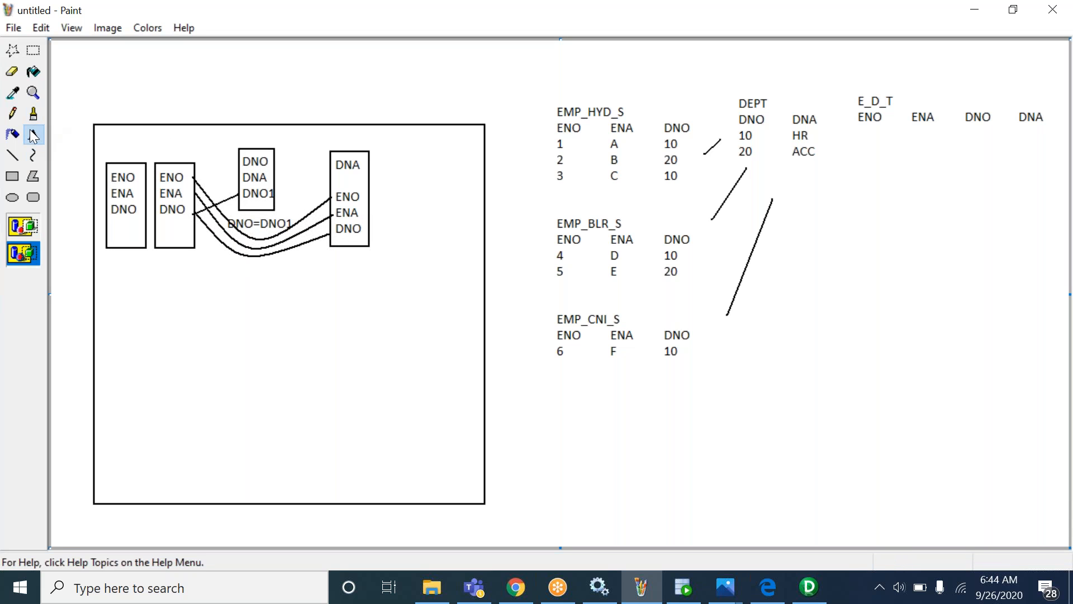
{"action": "left_click_drag", "start_coordinate": [111, 144], "coordinate": [298, 197]}
{"action": "type", "text": "SD            SQ"}
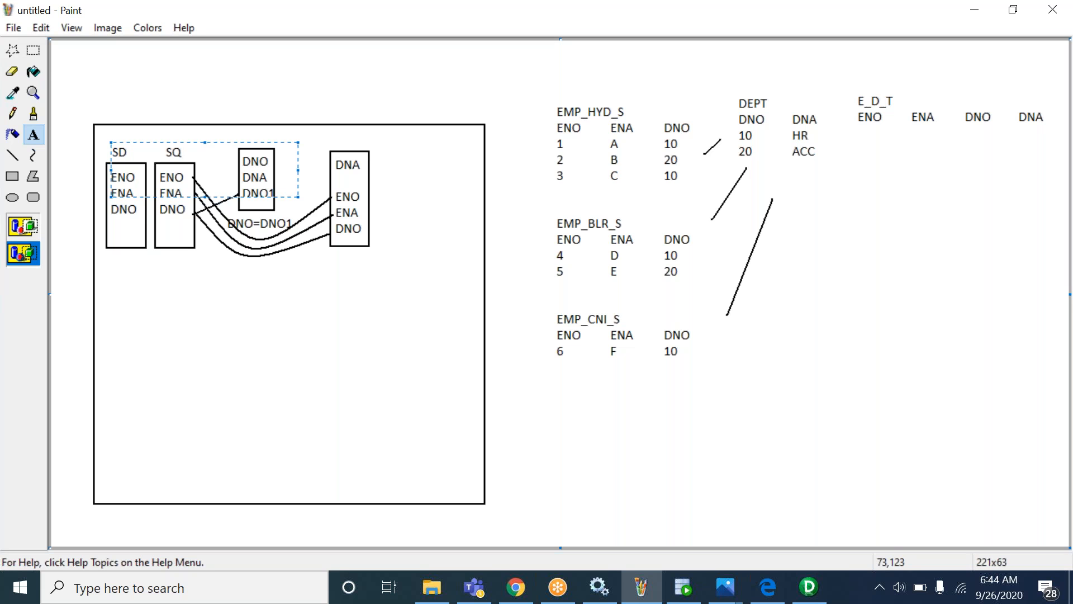
{"action": "left_click", "coordinate": [335, 203]}
{"action": "left_click_drag", "start_coordinate": [243, 132], "coordinate": [341, 183]}
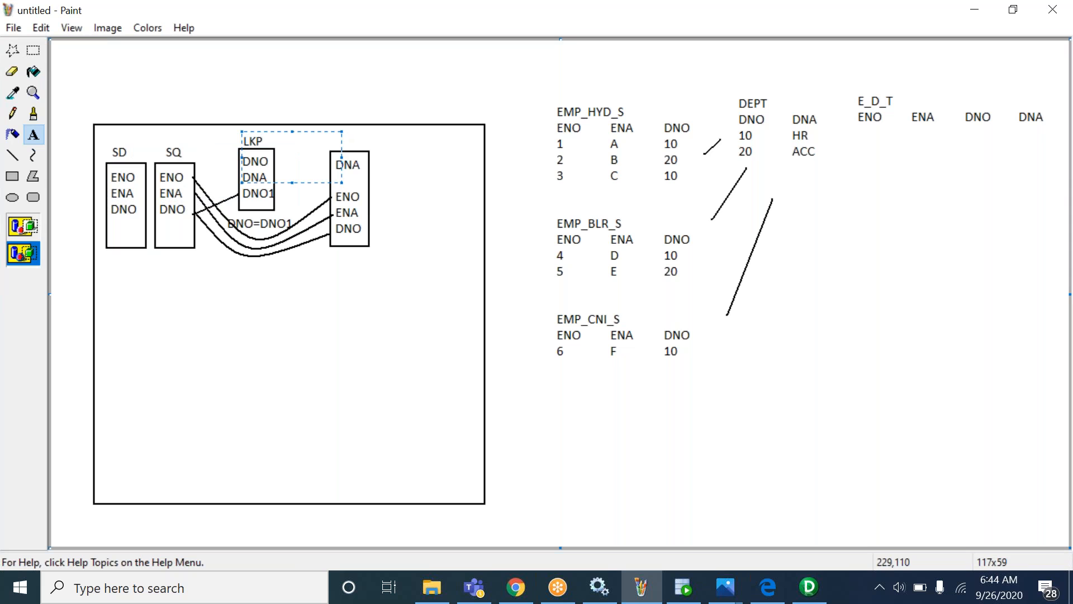
{"action": "left_click", "coordinate": [472, 182]}
{"action": "left_click_drag", "start_coordinate": [337, 134], "coordinate": [425, 185]}
{"action": "type", "text": "EX"}
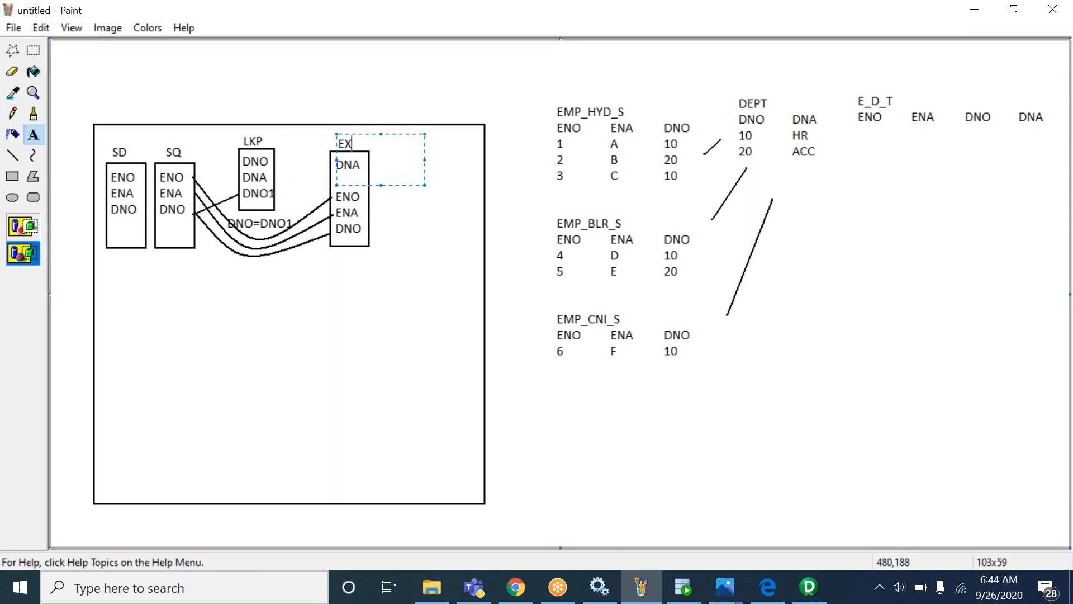
{"action": "type", "text": "P"}
{"action": "left_click", "coordinate": [491, 287]}
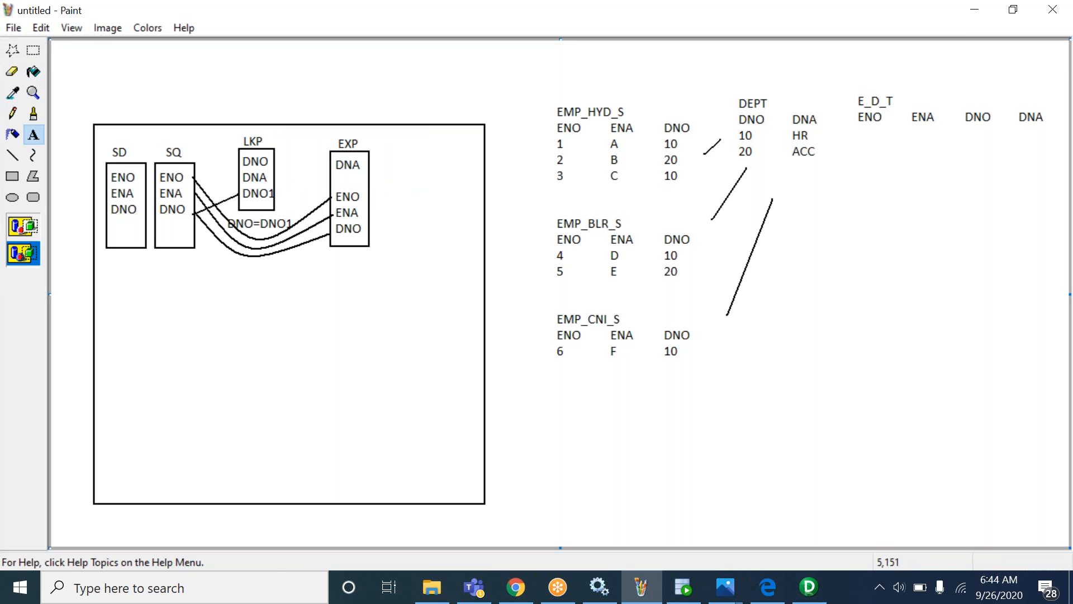
Draw a fifth upright rectangle to the right of the EXP box, redoing the first attempt slightly wider.
{"action": "left_click", "coordinate": [13, 176]}
{"action": "mouse_move", "coordinate": [410, 152]}
{"action": "left_mouse_down"}
{"action": "mouse_move", "coordinate": [434, 188]}
{"action": "mouse_move", "coordinate": [443, 245]}
{"action": "left_mouse_up"}
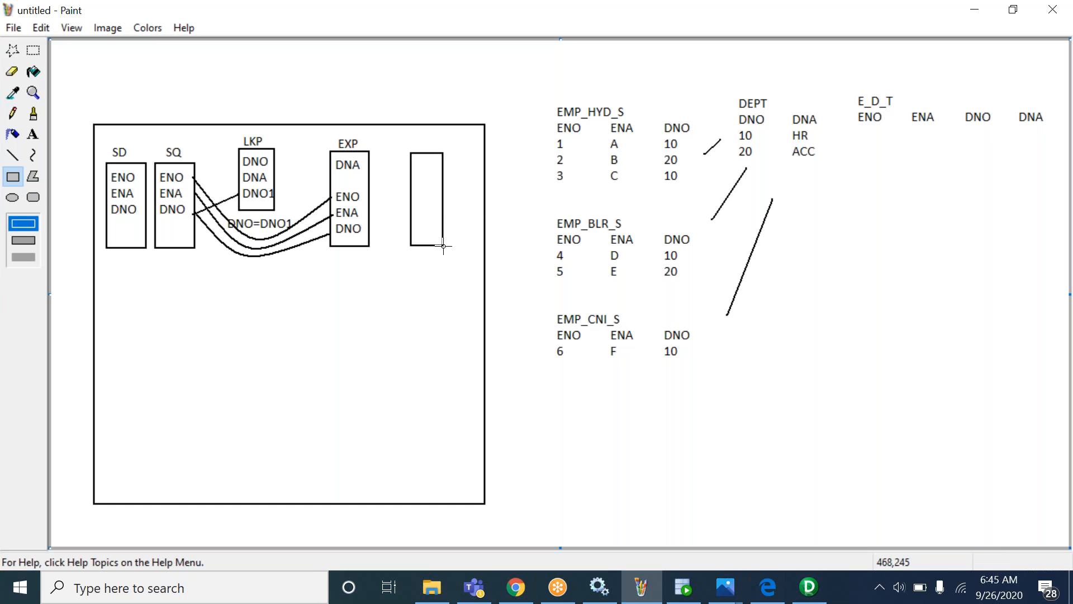
{"action": "key", "text": "ctrl+z"}
{"action": "left_click_drag", "start_coordinate": [403, 151], "coordinate": [445, 242]}
List ENO, ENA, DNO and DNA on separate lines in the fifth box and label it TD.
{"action": "left_click", "coordinate": [37, 135]}
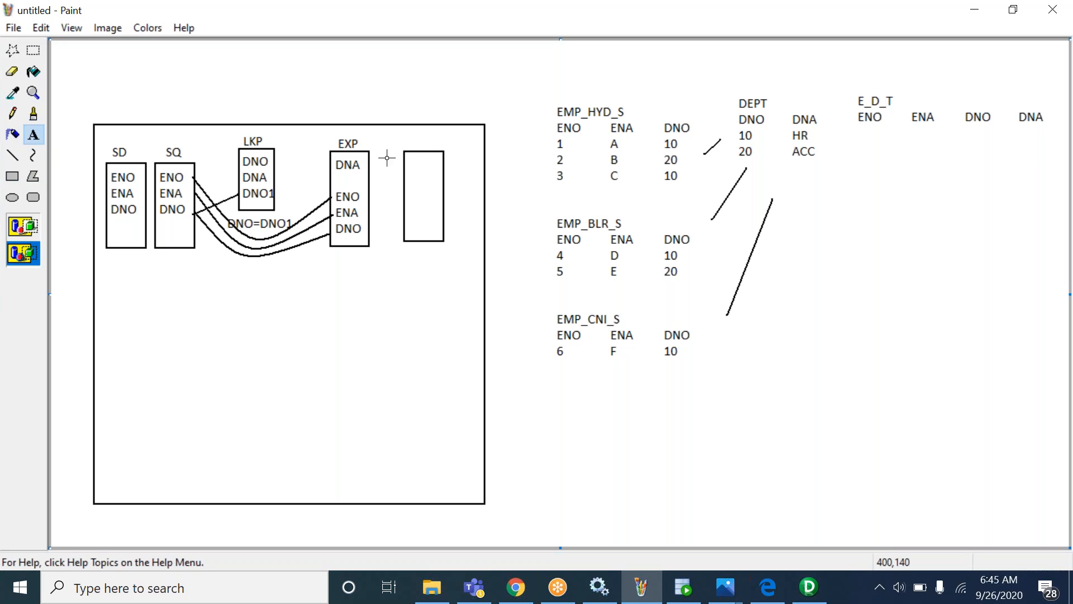
{"action": "left_click_drag", "start_coordinate": [408, 155], "coordinate": [528, 358]}
{"action": "type", "text": "ENO"}
{"action": "key", "text": "Return"}
{"action": "type", "text": "ENA"}
{"action": "key", "text": "Return"}
{"action": "type", "text": "DNO "}
{"action": "type", "text": "DNA"}
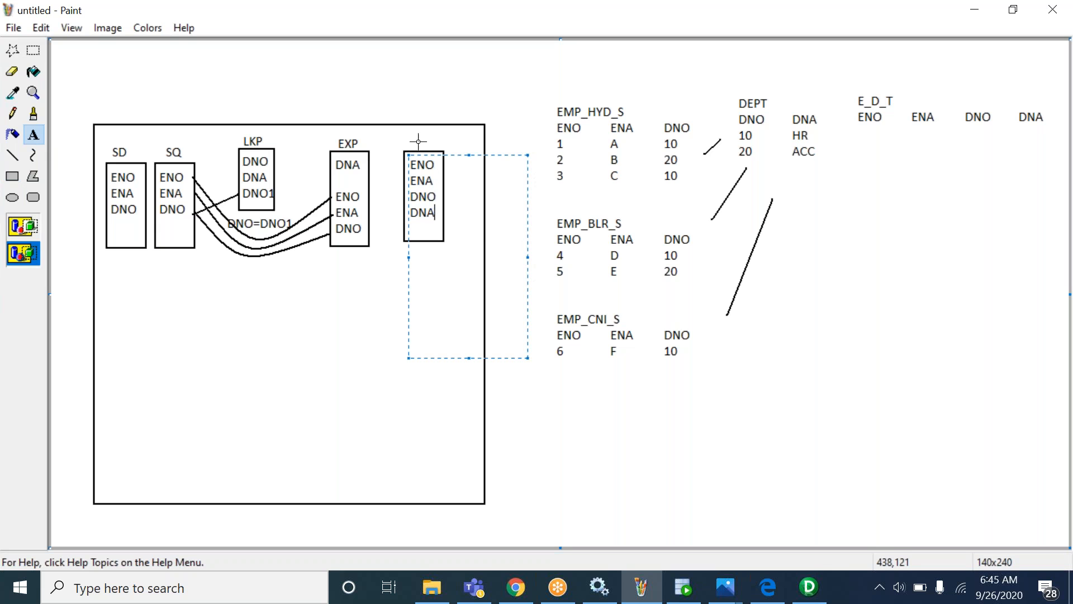
{"action": "left_click_drag", "start_coordinate": [407, 132], "coordinate": [514, 231]}
{"action": "type", "text": "TD"}
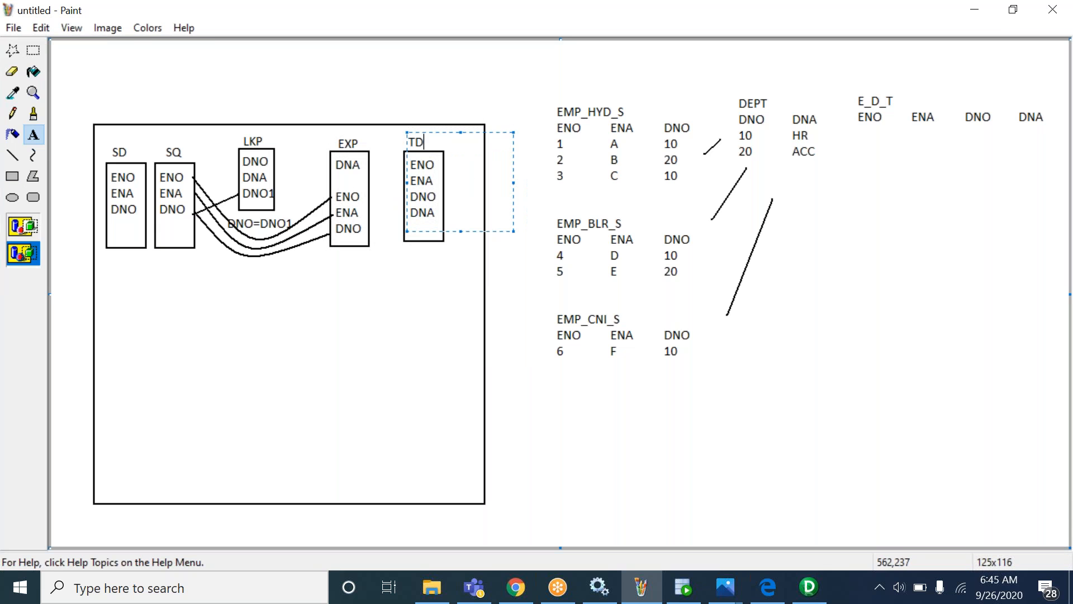
{"action": "left_click", "coordinate": [525, 315]}
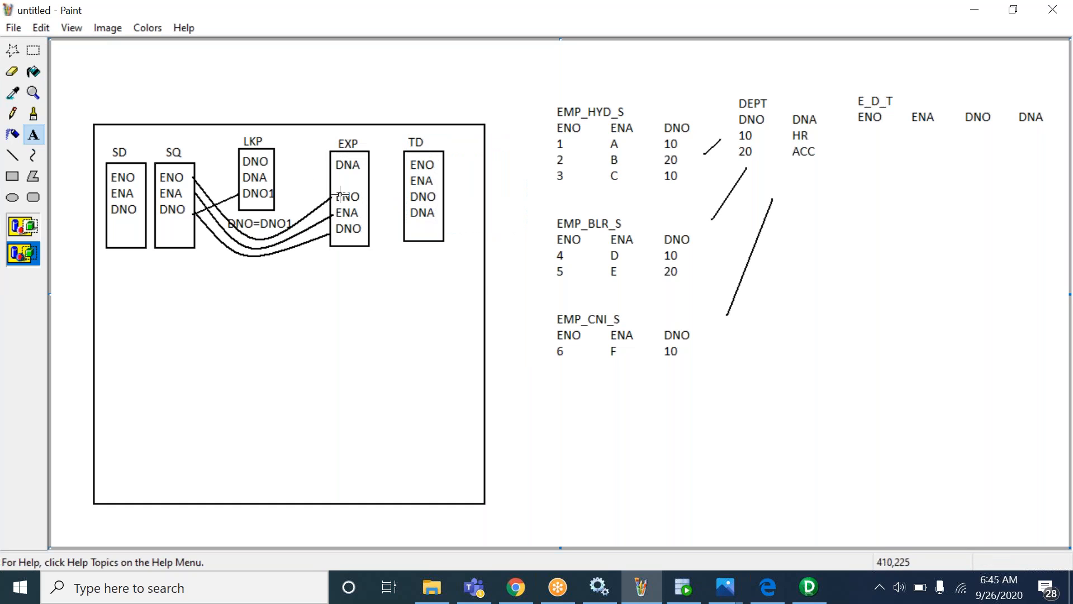
Connect DNA of the LKP box to DNA in EXP, and that port to DNA in TD, with straight lines.
{"action": "left_click", "coordinate": [12, 156]}
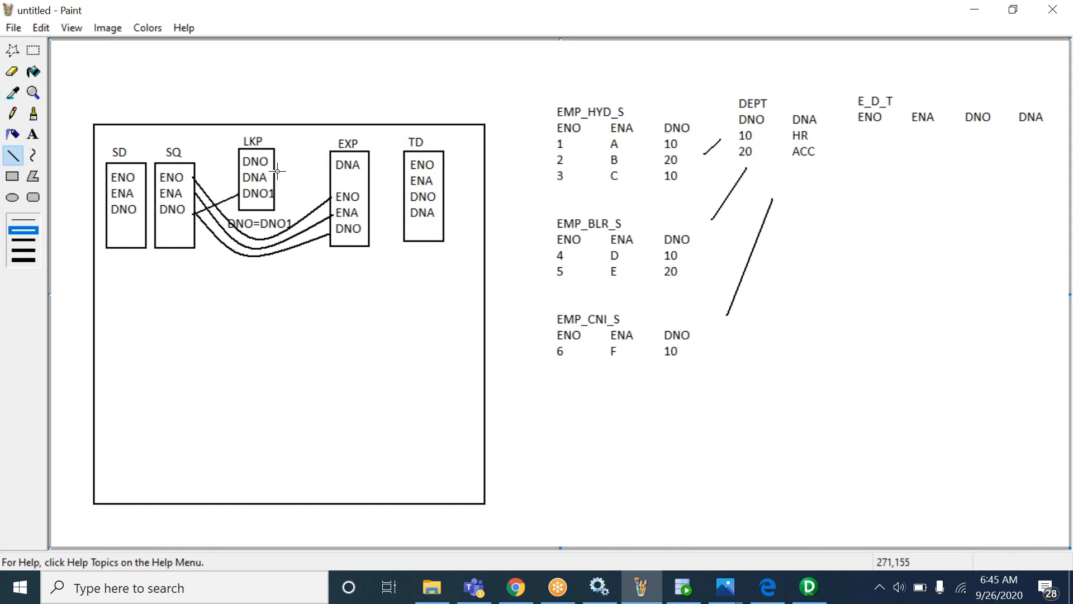
{"action": "left_click_drag", "start_coordinate": [273, 178], "coordinate": [329, 164]}
{"action": "left_click_drag", "start_coordinate": [328, 165], "coordinate": [329, 164]}
{"action": "left_click_drag", "start_coordinate": [369, 165], "coordinate": [403, 211]}
Draw a rectangle around the EMP_HYD_S, EMP_BLR_S and EMP_CNI_S tables.
{"action": "left_click", "coordinate": [12, 177]}
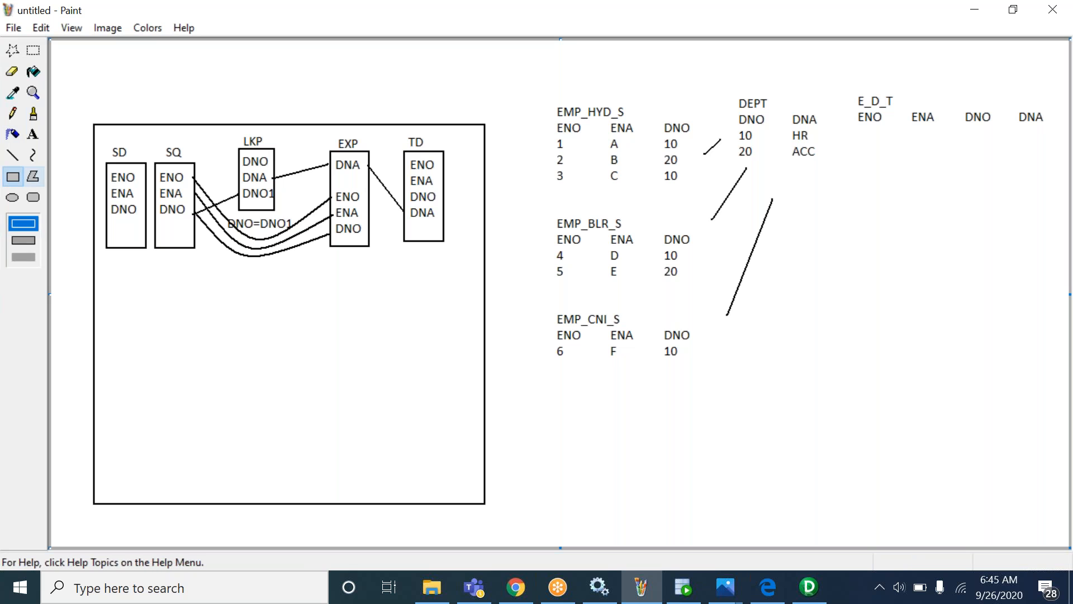
{"action": "mouse_move", "coordinate": [527, 92]}
{"action": "left_mouse_down"}
{"action": "mouse_move", "coordinate": [607, 197]}
{"action": "mouse_move", "coordinate": [702, 366]}
{"action": "left_mouse_up"}
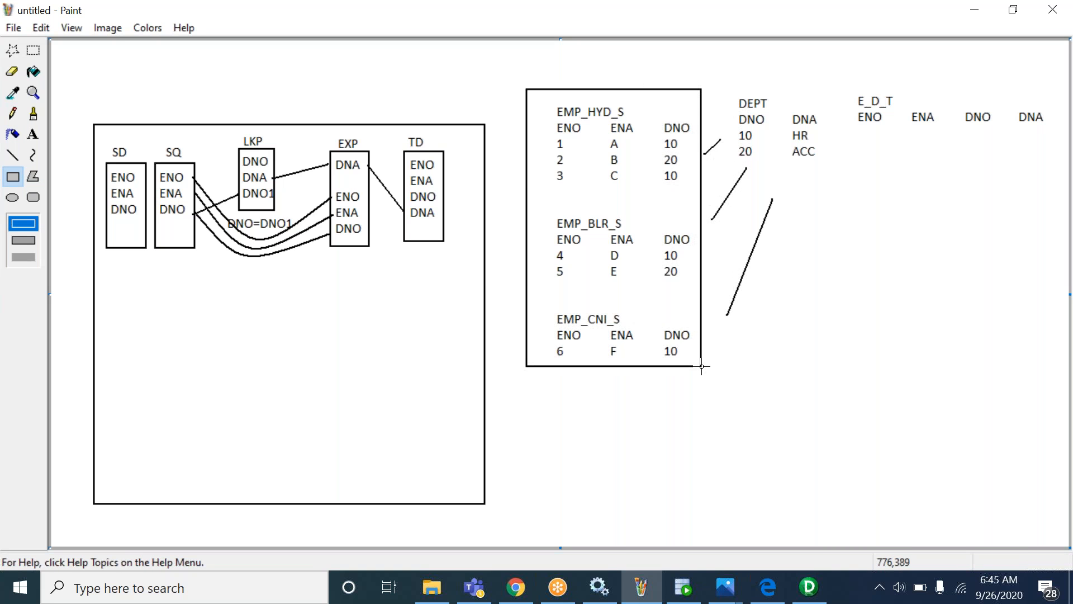
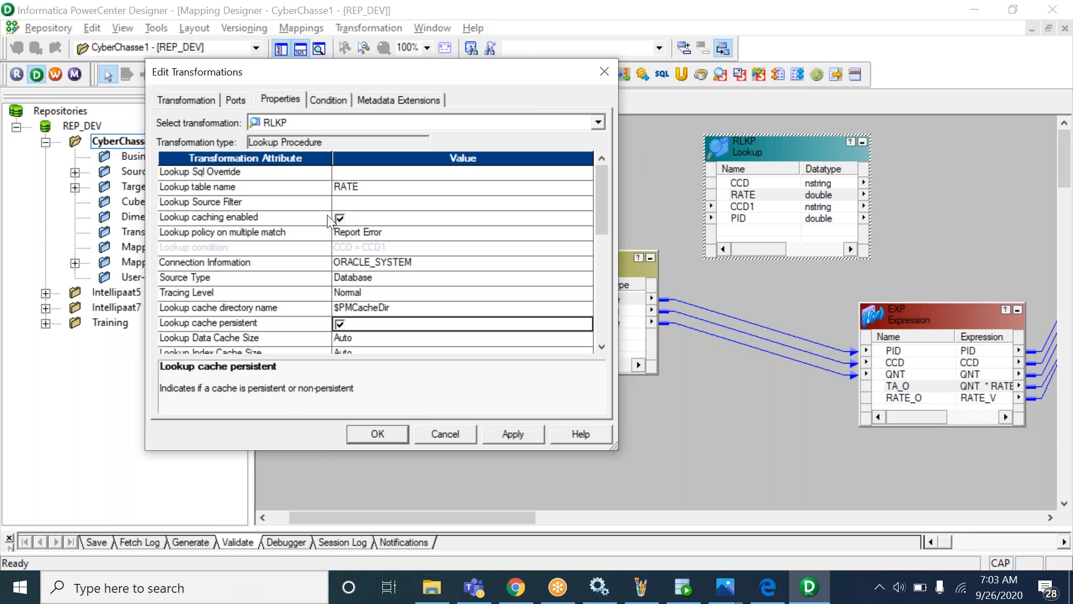
Apply the enabled Lookup cache persistent property to the RLKP lookup and close its settings.
{"action": "left_click", "coordinate": [247, 324]}
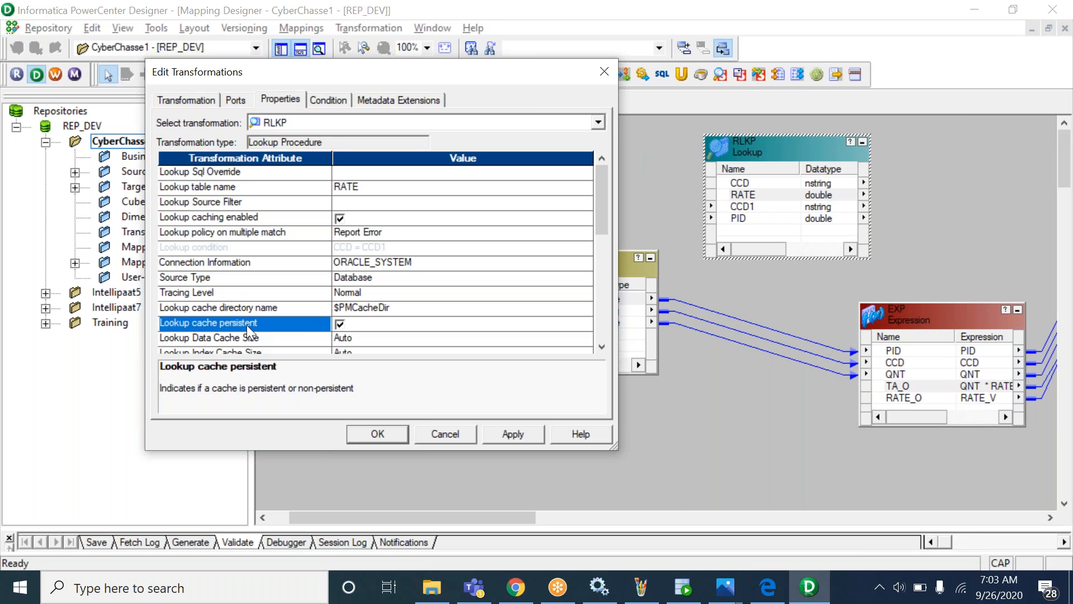
{"action": "left_click", "coordinate": [377, 326]}
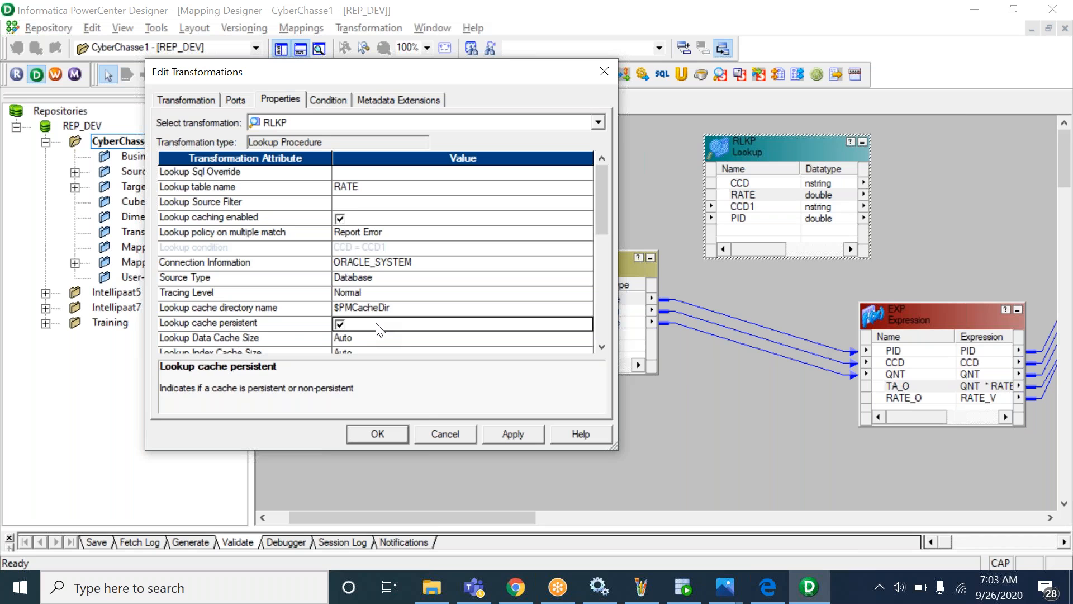
{"action": "left_click", "coordinate": [281, 323]}
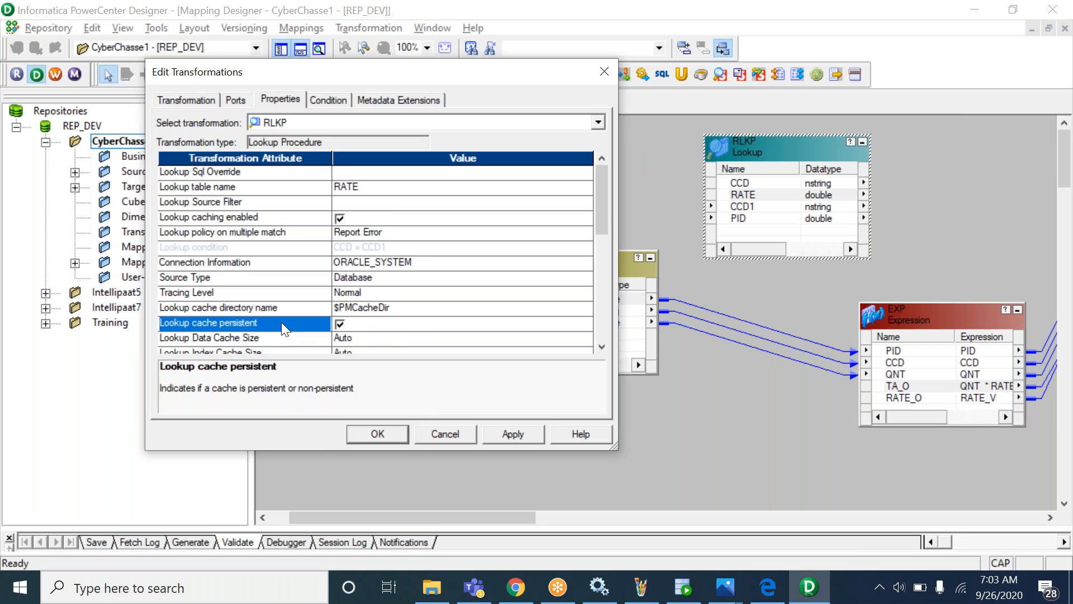
{"action": "left_click", "coordinate": [395, 325]}
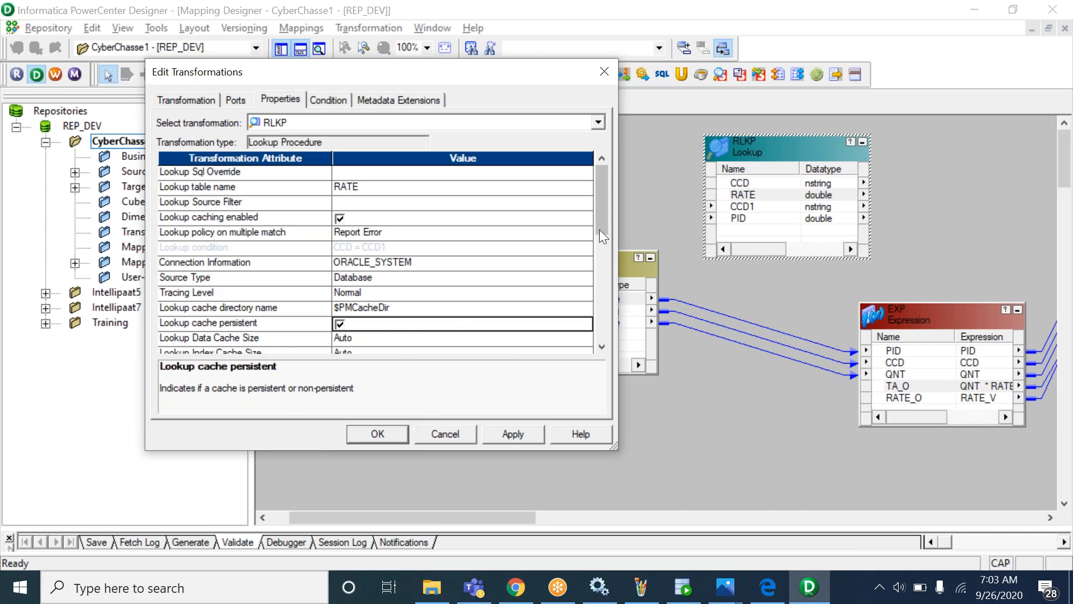
{"action": "left_click", "coordinate": [505, 435]}
{"action": "left_click", "coordinate": [390, 434]}
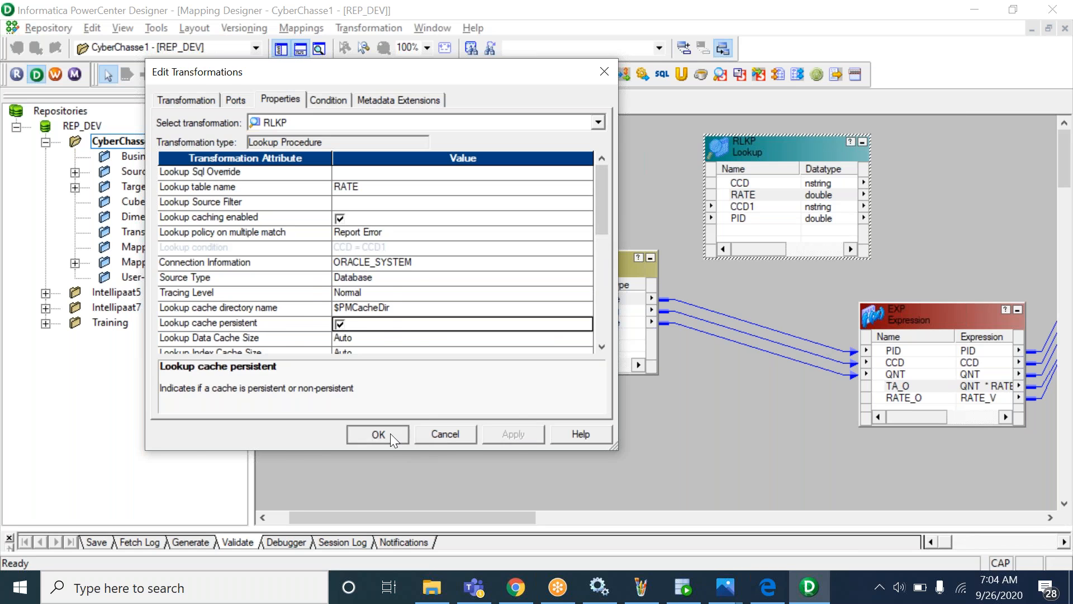
Enable Dynamic Lookup Cache for the RLKP lookup, keeping Lookup cache persistent enabled, and apply the change.
{"action": "left_click", "coordinate": [797, 194]}
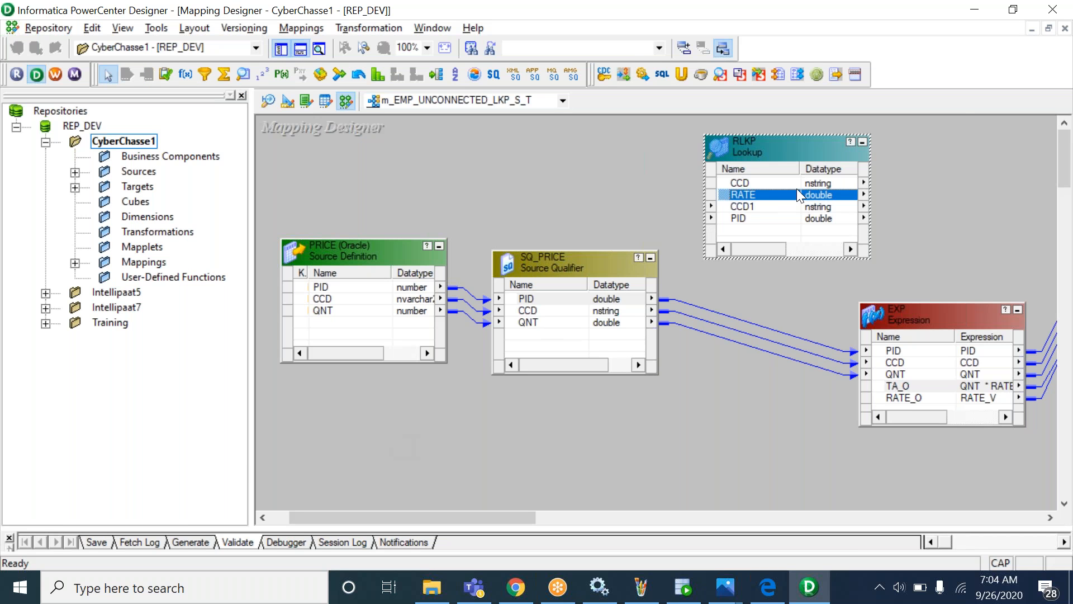
{"action": "double_click", "coordinate": [760, 191]}
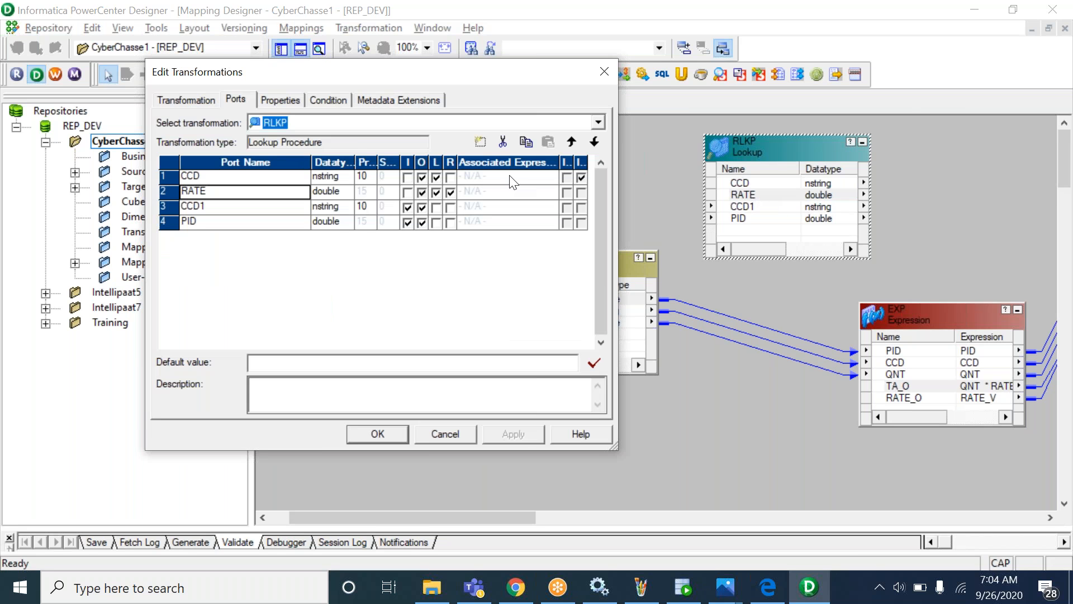
{"action": "left_click", "coordinate": [276, 103]}
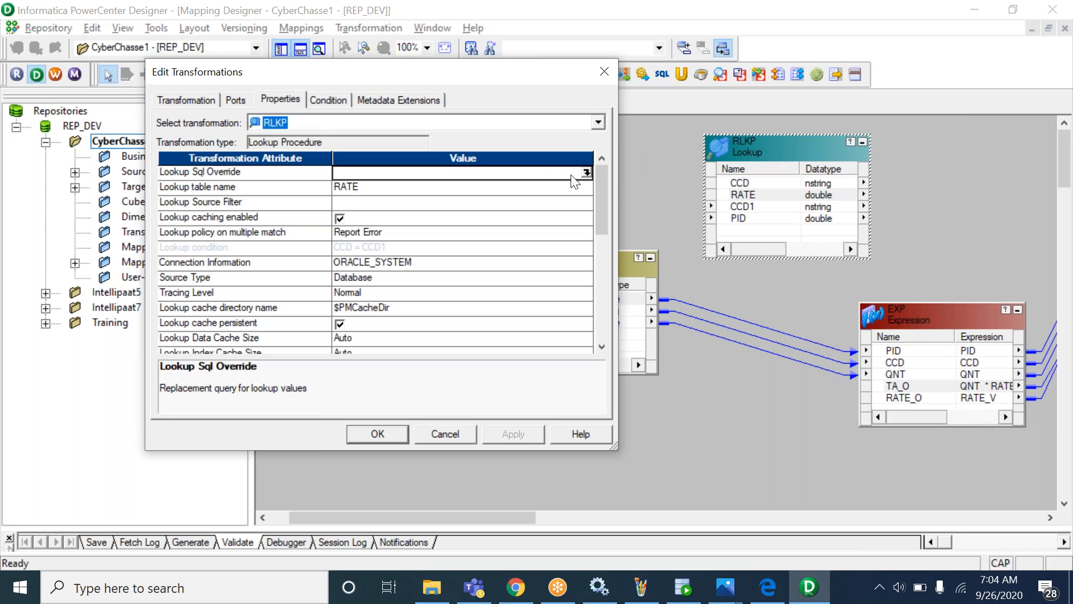
{"action": "left_click_drag", "start_coordinate": [604, 189], "coordinate": [603, 226]}
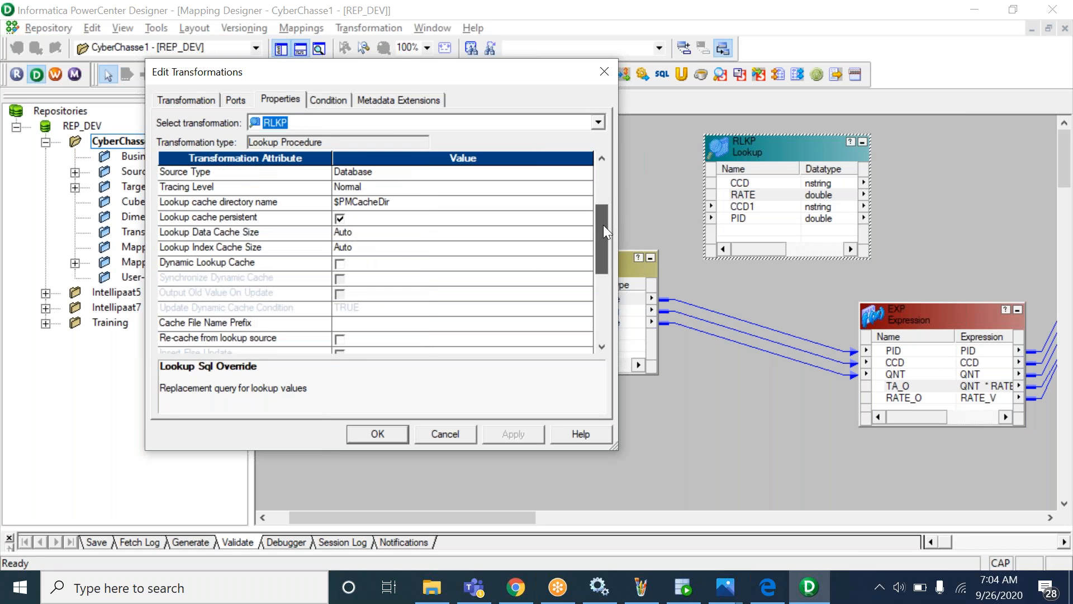
{"action": "left_click", "coordinate": [341, 263]}
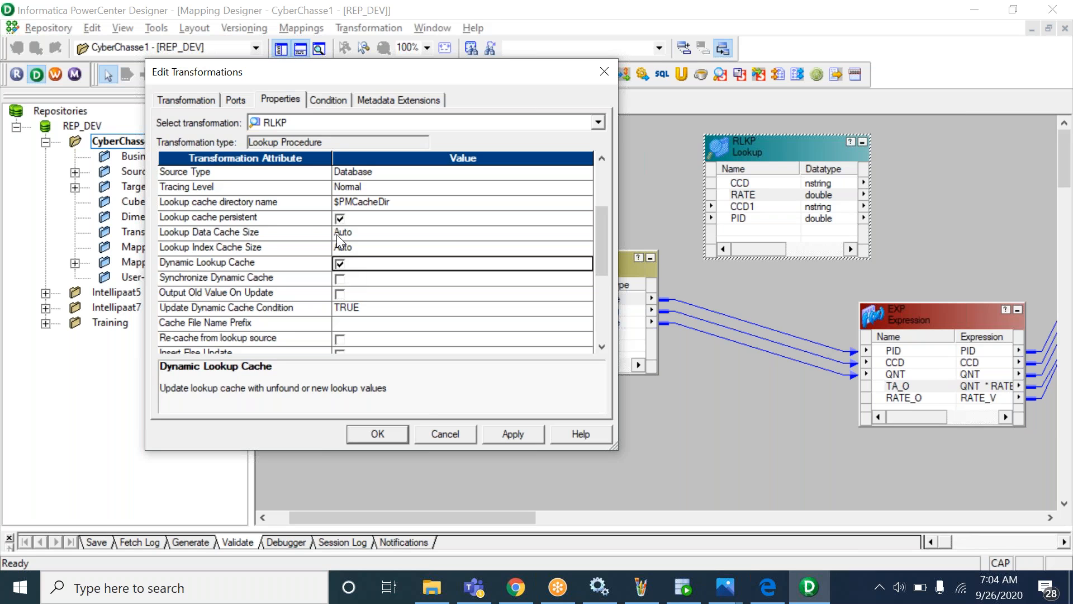
{"action": "left_click", "coordinate": [300, 219]}
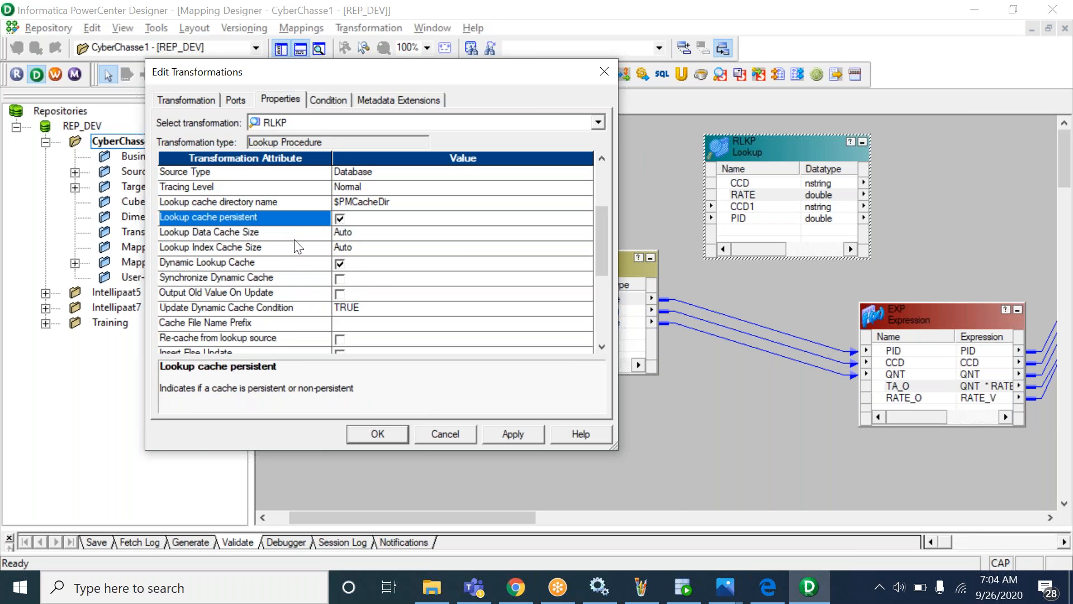
{"action": "left_click", "coordinate": [286, 277]}
{"action": "left_click", "coordinate": [286, 263]}
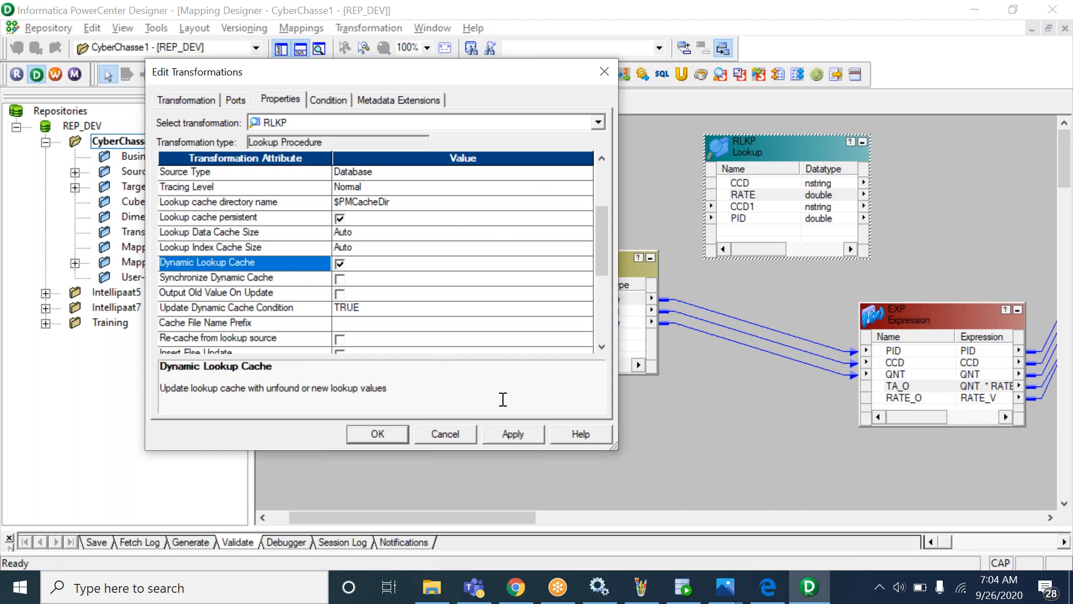
{"action": "left_click", "coordinate": [519, 429]}
{"action": "left_click", "coordinate": [421, 313]}
{"action": "left_click", "coordinate": [373, 433]}
Disable Dynamic Lookup Cache for the RLKP lookup, leaving Lookup cache persistent enabled.
{"action": "double_click", "coordinate": [797, 206]}
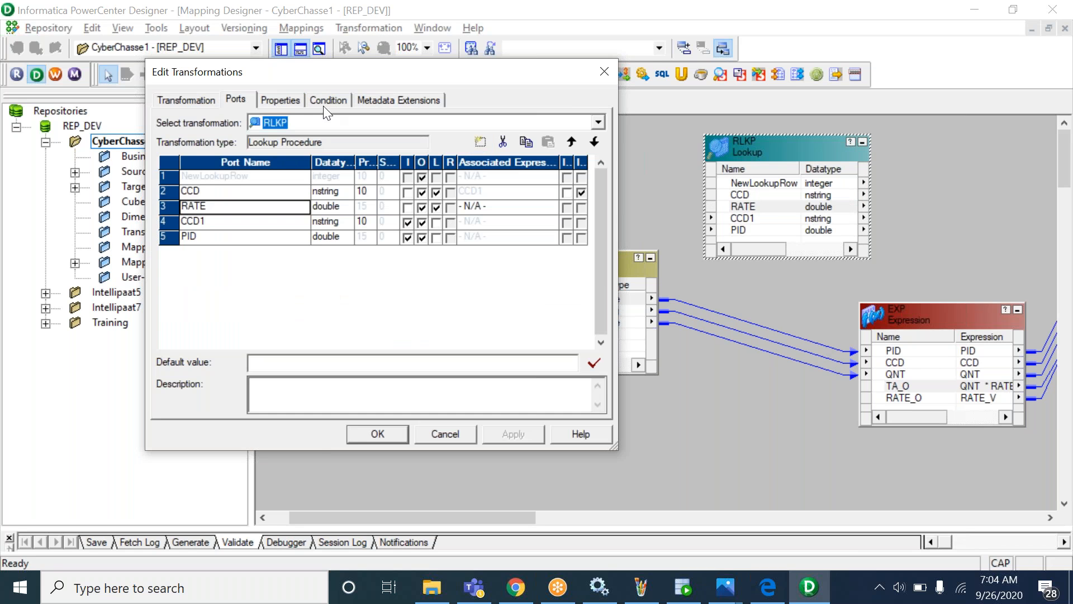
{"action": "left_click", "coordinate": [281, 99]}
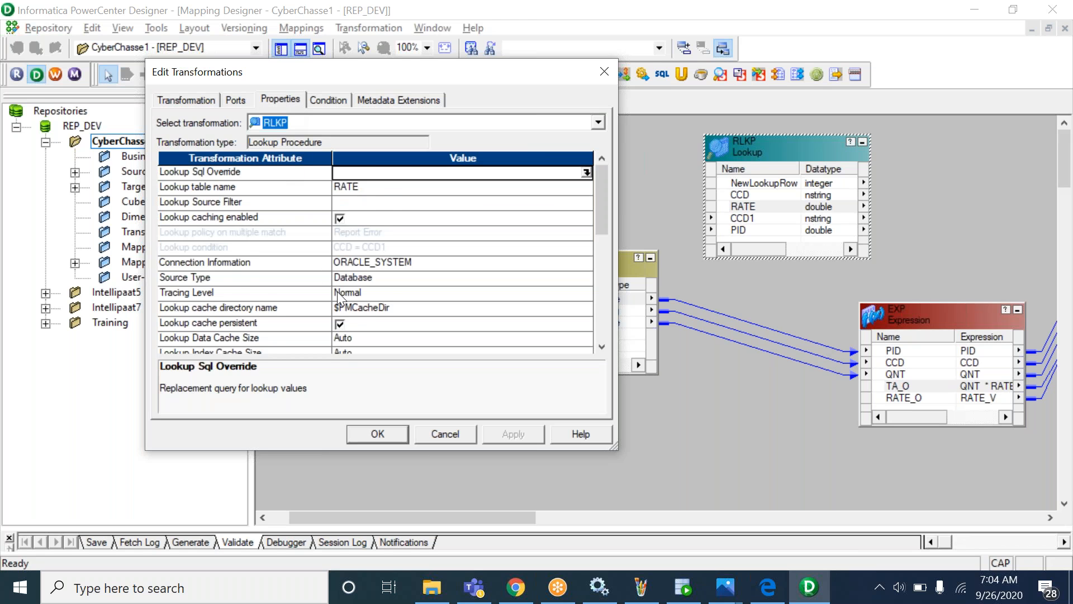
{"action": "scroll", "coordinate": [337, 290], "scroll_direction": "down", "scroll_amount": 2}
{"action": "left_click", "coordinate": [311, 279]}
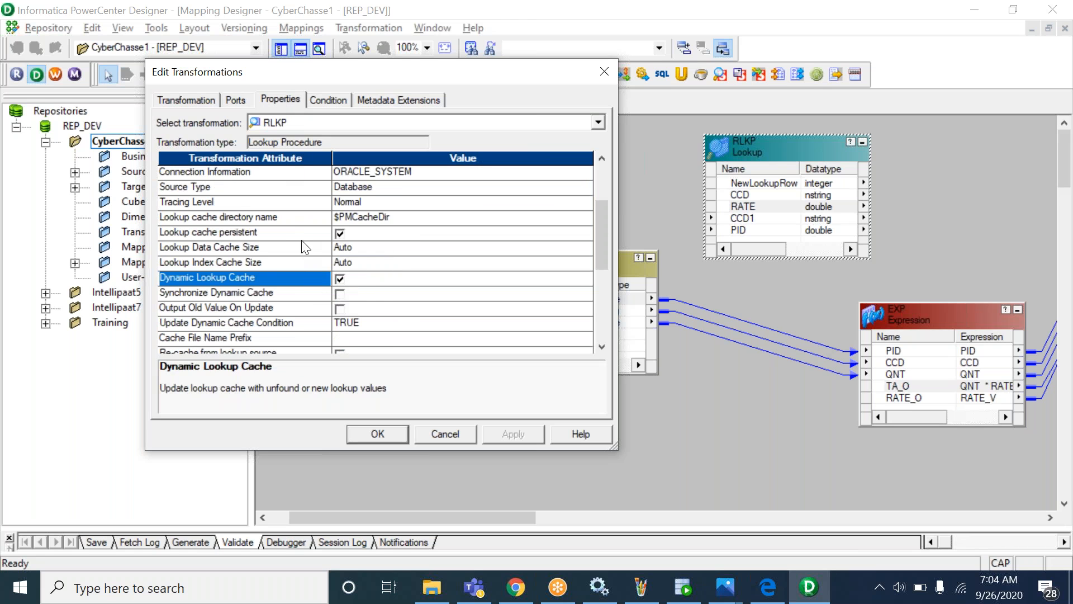
{"action": "left_click", "coordinate": [290, 232]}
{"action": "left_click", "coordinate": [283, 278]}
{"action": "left_click", "coordinate": [338, 278]}
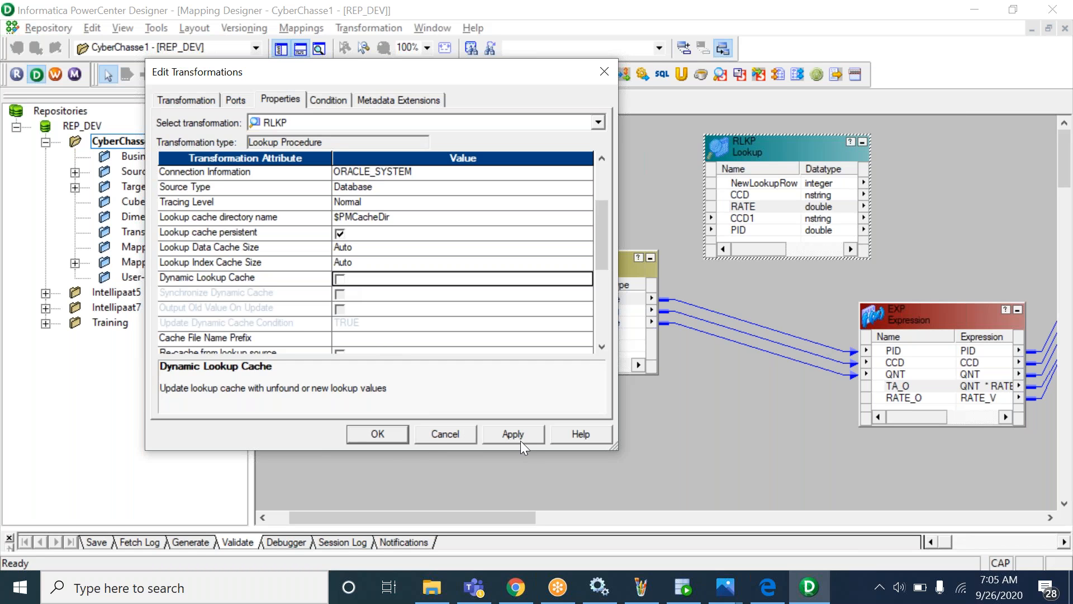
{"action": "left_click", "coordinate": [378, 435]}
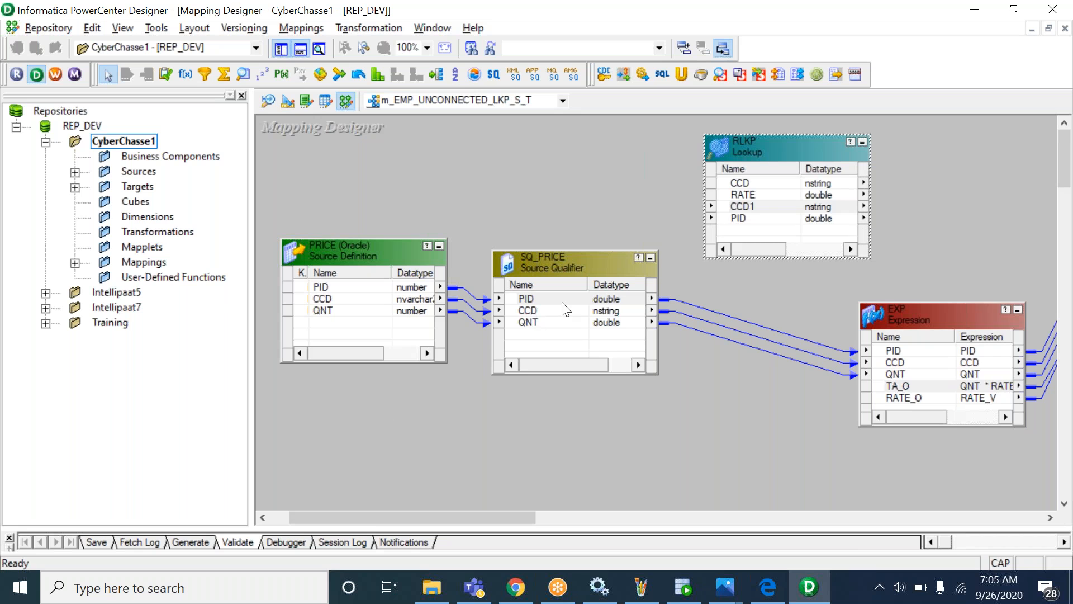
Open the RLKP lookup for editing and display its transformation properties.
{"action": "left_click", "coordinate": [763, 208]}
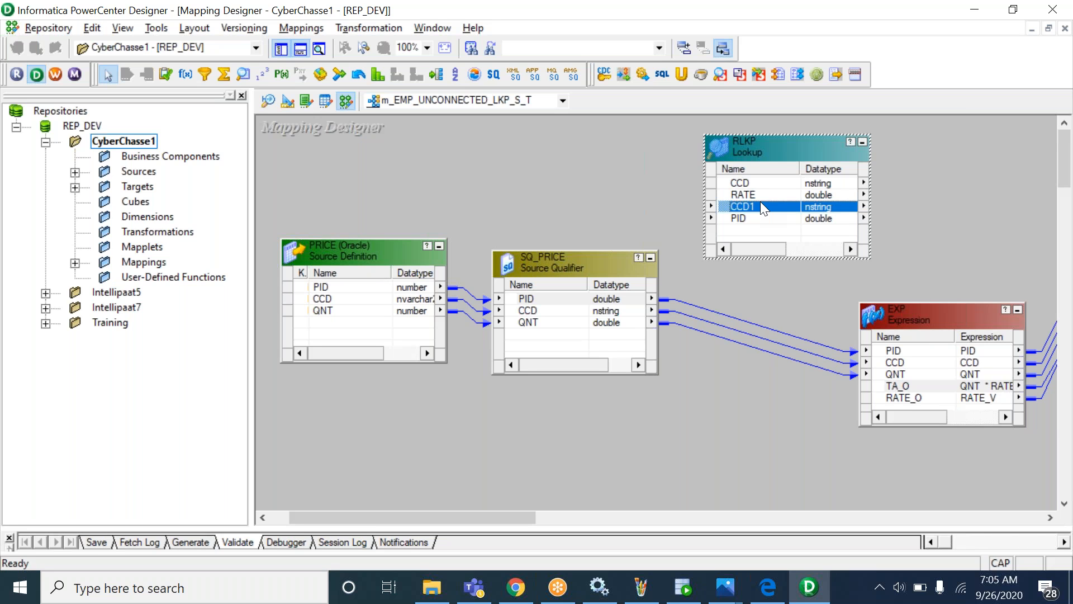
{"action": "left_click", "coordinate": [768, 187]}
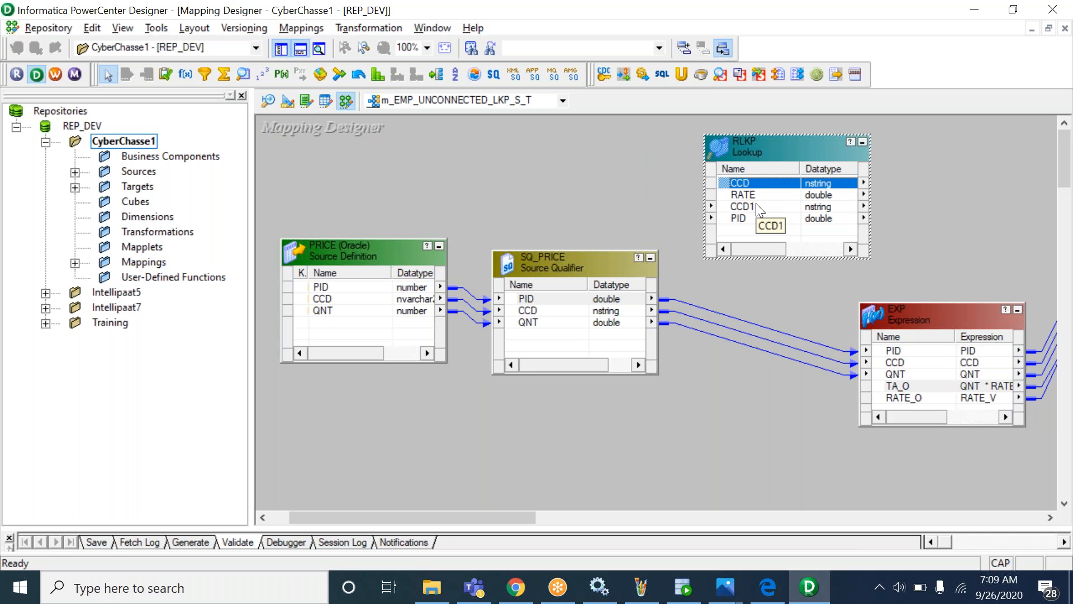
{"action": "double_click", "coordinate": [757, 205]}
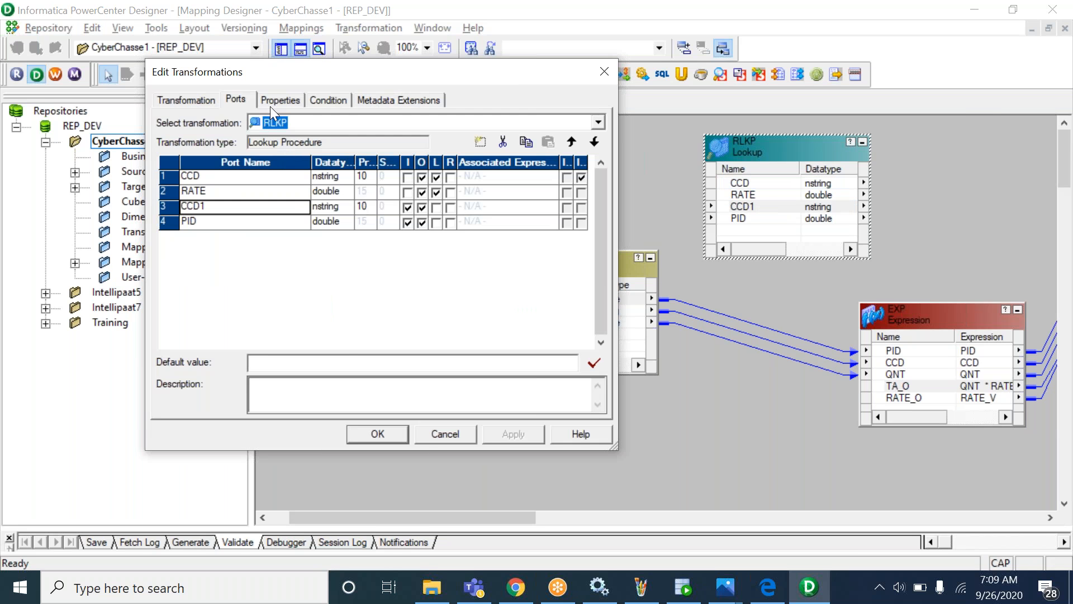
{"action": "left_click", "coordinate": [270, 102]}
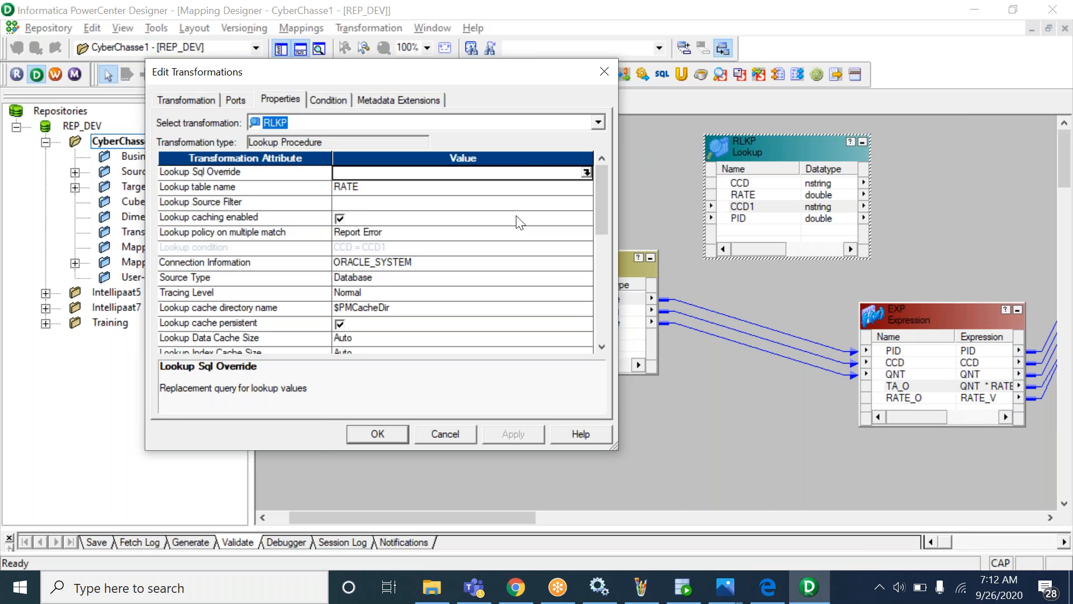
Set the RLKP lookup's Cache File Name Prefix to DEPT_ for the persistent cache.
{"action": "left_click_drag", "start_coordinate": [609, 173], "coordinate": [604, 211]}
{"action": "left_click", "coordinate": [244, 231]}
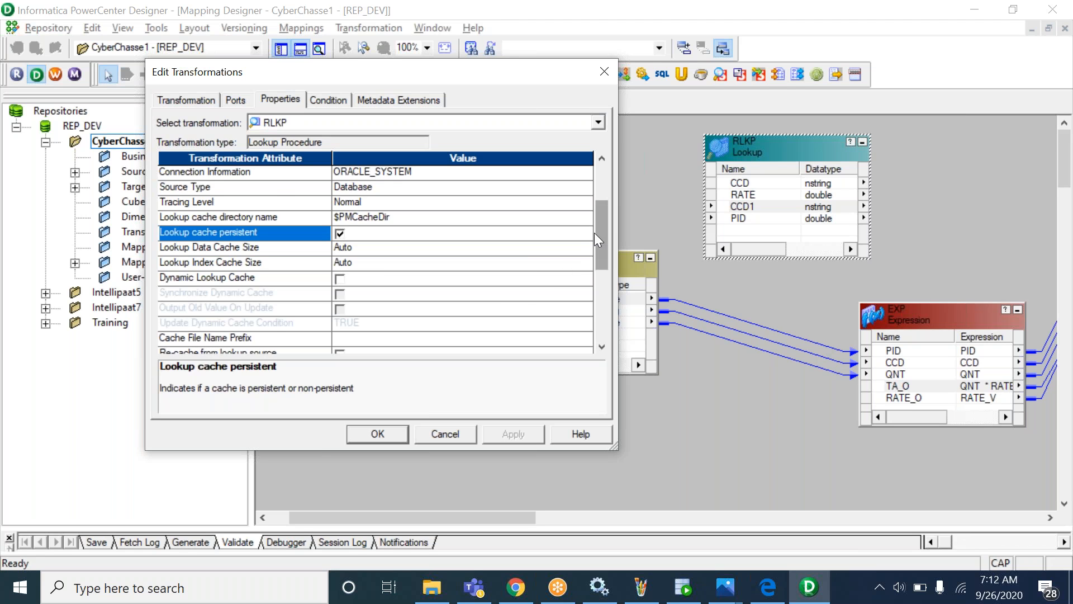
{"action": "left_click_drag", "start_coordinate": [605, 220], "coordinate": [606, 229]}
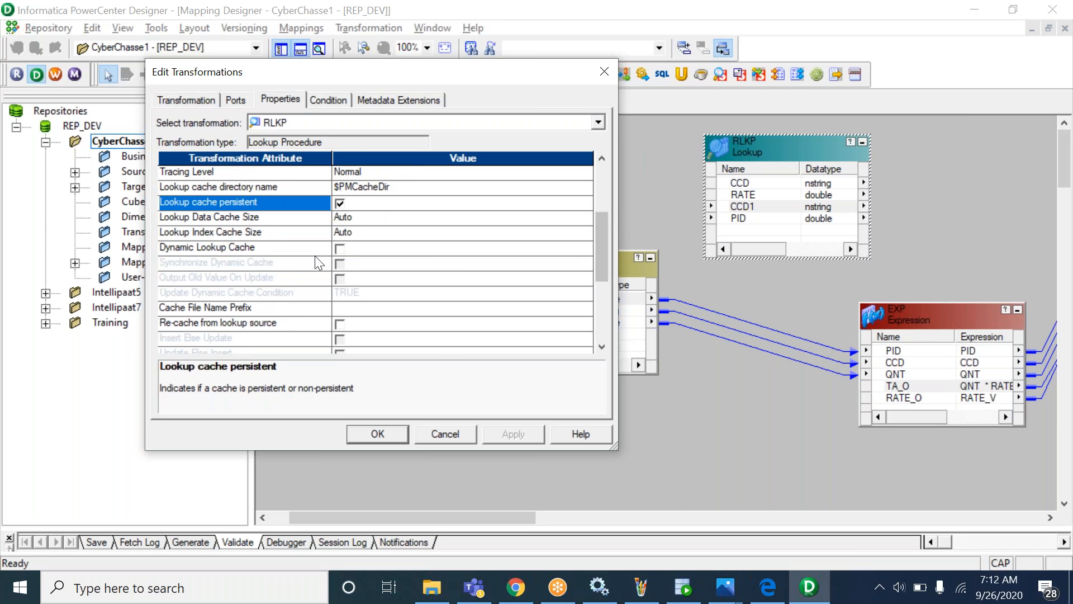
{"action": "left_click", "coordinate": [234, 309]}
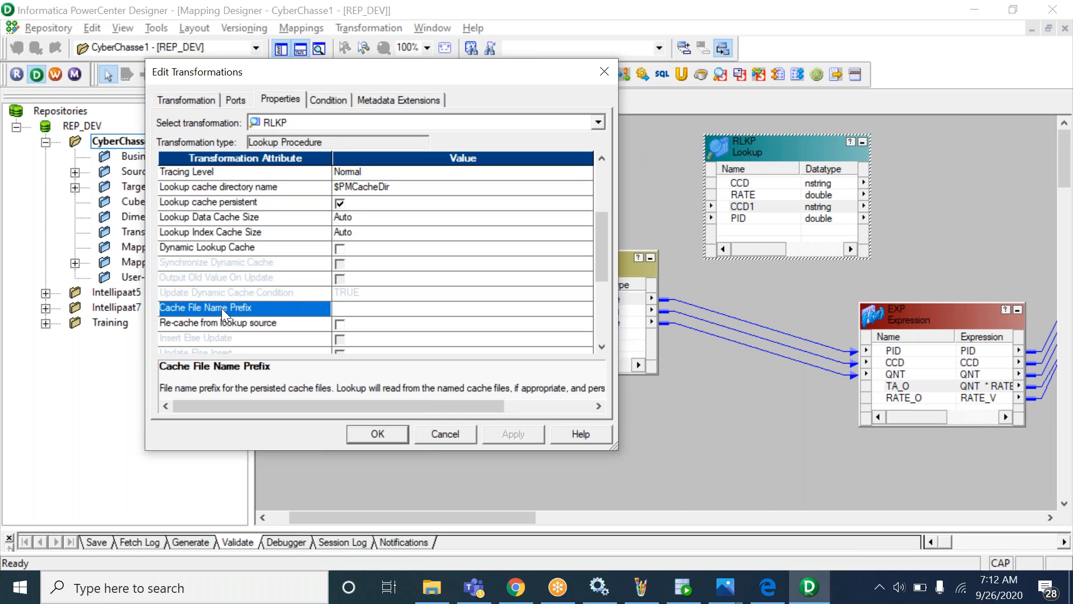
{"action": "left_click", "coordinate": [352, 311]}
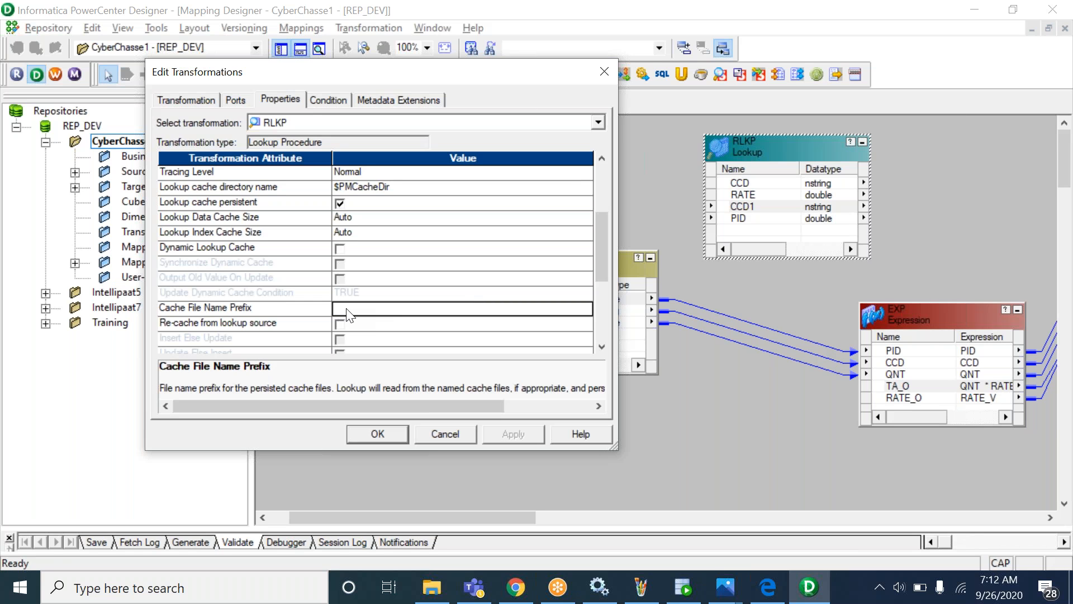
{"action": "type", "text": "DEPT_"}
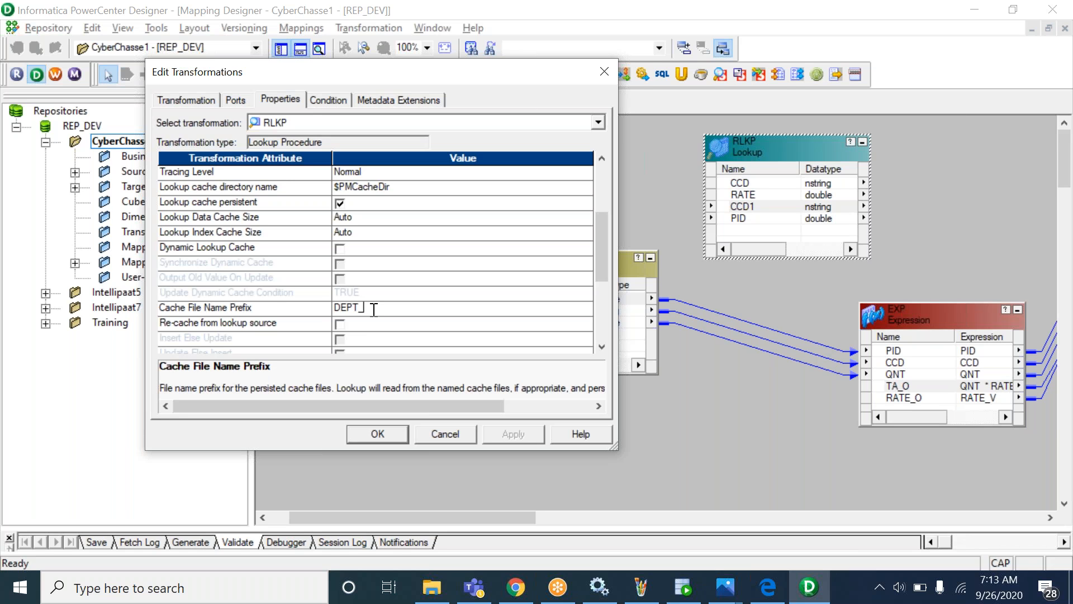
{"action": "left_click_drag", "start_coordinate": [372, 309], "coordinate": [308, 307]}
{"action": "left_click", "coordinate": [280, 309]}
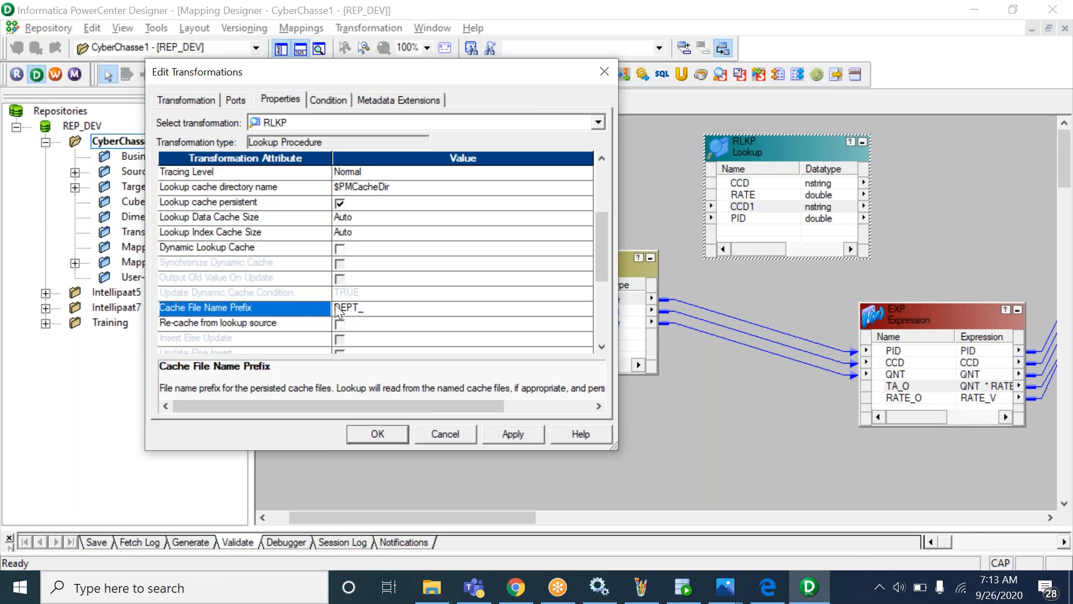
{"action": "left_click", "coordinate": [374, 313]}
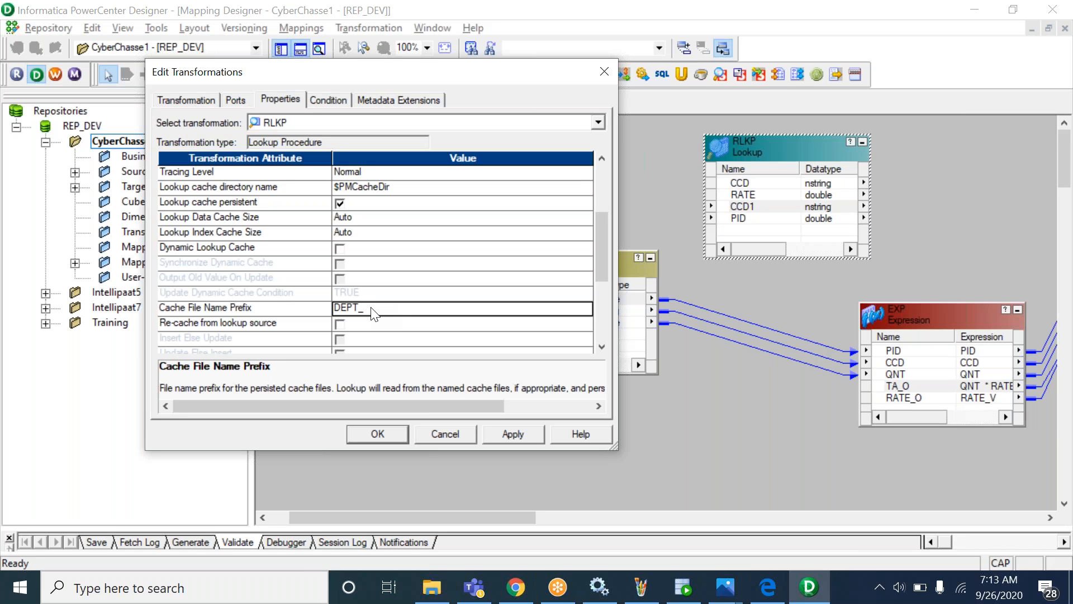
{"action": "double_click", "coordinate": [342, 308]}
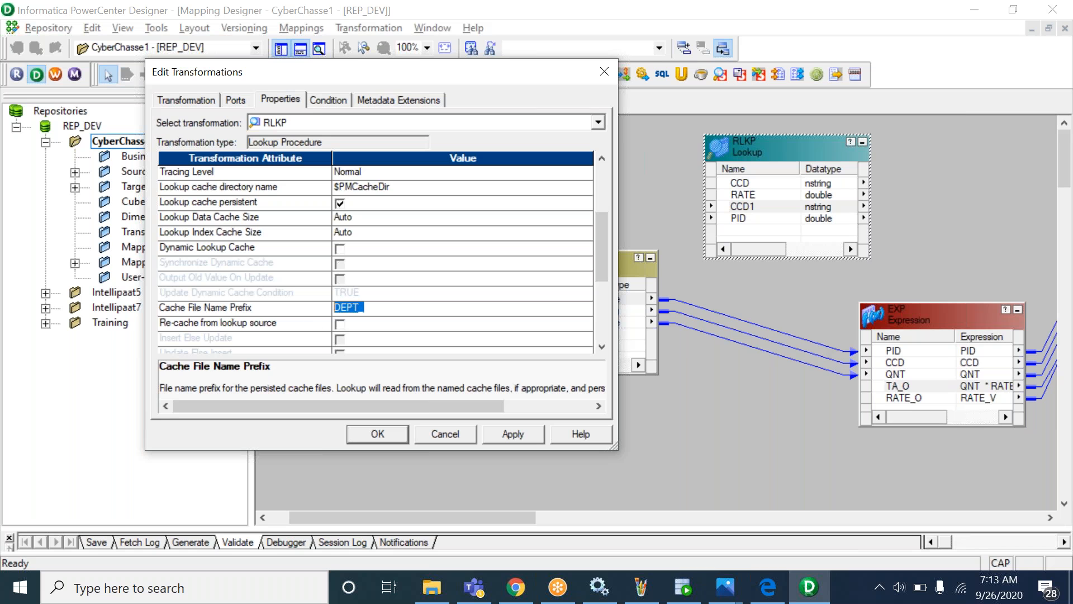
Switch to Paint and place the heading text "FLAT FILES:" on the blank canvas.
{"action": "left_click", "coordinate": [642, 586]}
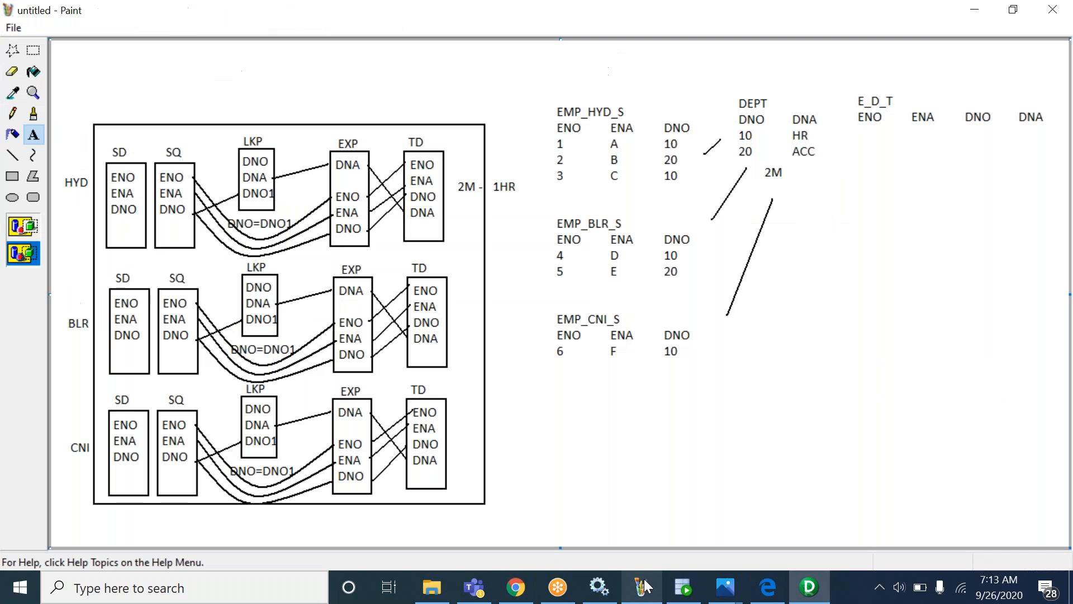
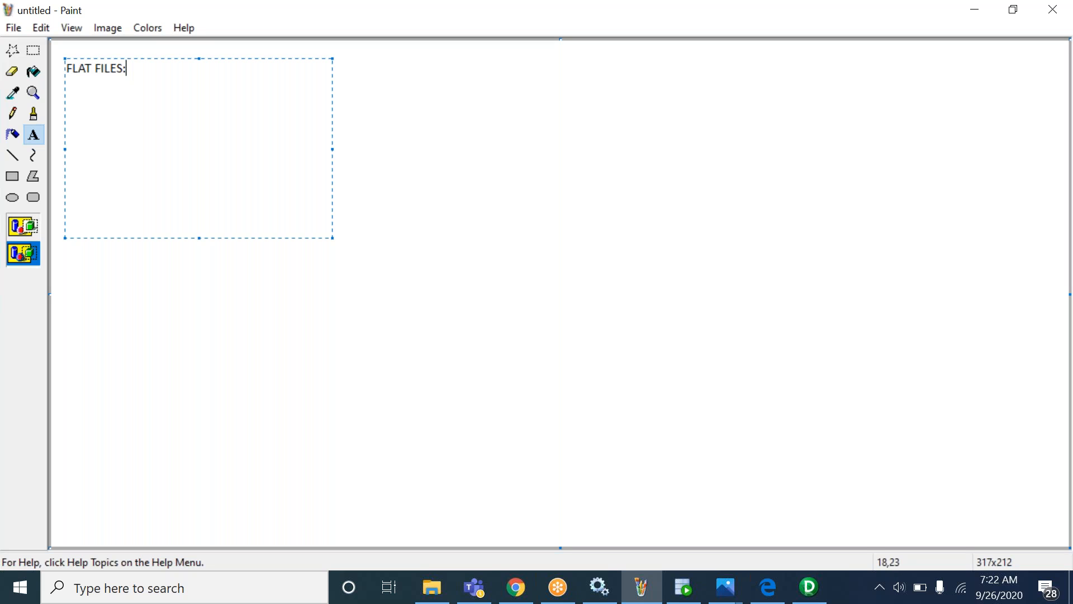
{"action": "left_click", "coordinate": [720, 24]}
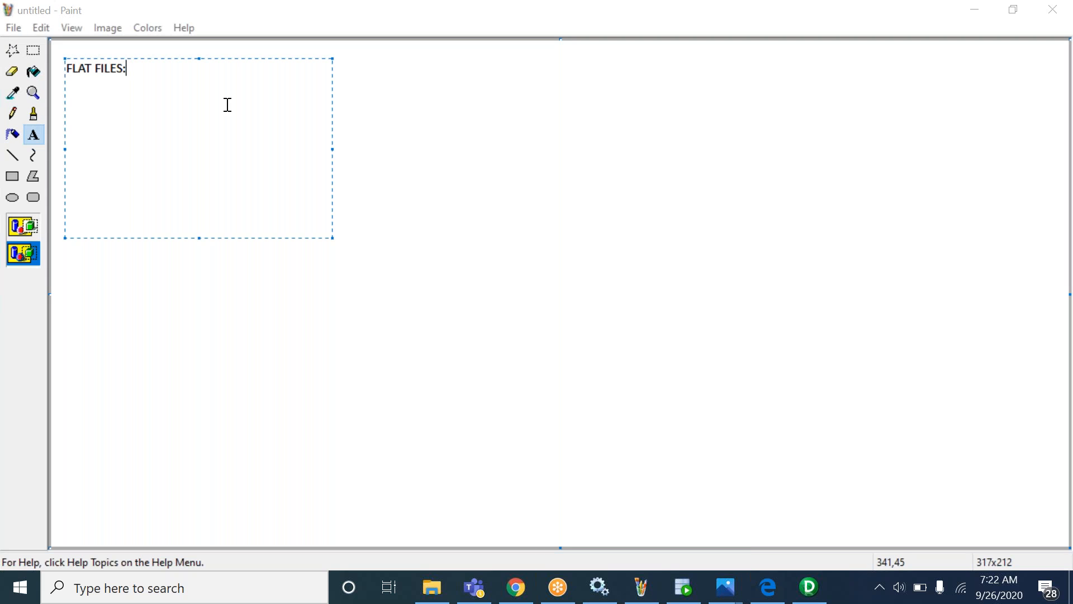
{"action": "left_click", "coordinate": [436, 163]}
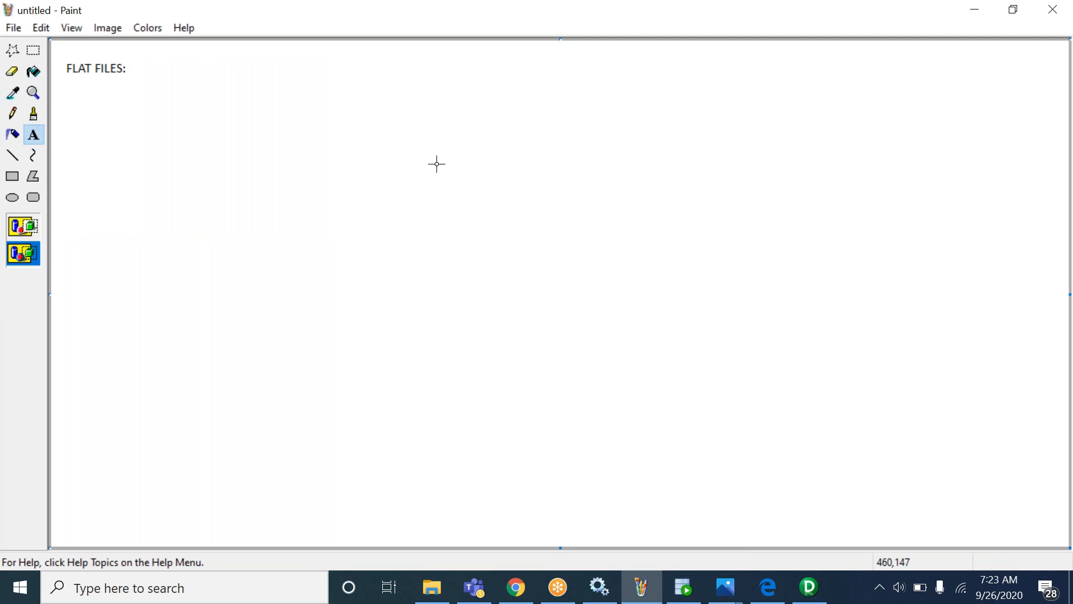
Add a text box beneath the FLAT FILES: heading with item "1. Fixed Width" and an empty item "2.".
{"action": "left_click_drag", "start_coordinate": [115, 86], "coordinate": [460, 269]}
{"action": "type", "text": "1. "}
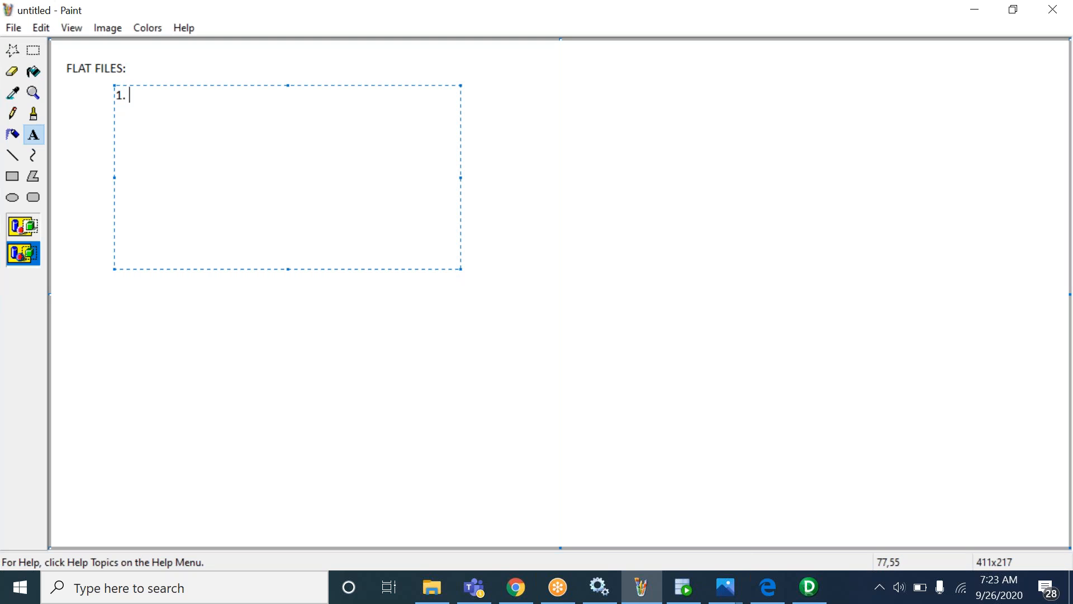
{"action": "type", "text": "Fixed Width"}
{"action": "key", "text": "Return"}
{"action": "type", "text": "2."}
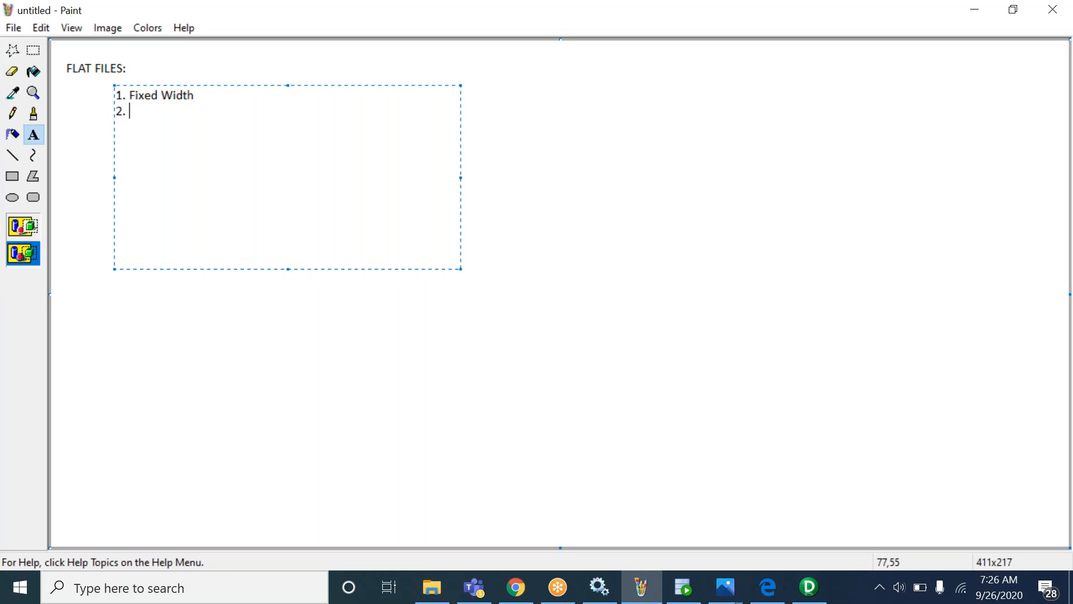
{"action": "left_click", "coordinate": [728, 27]}
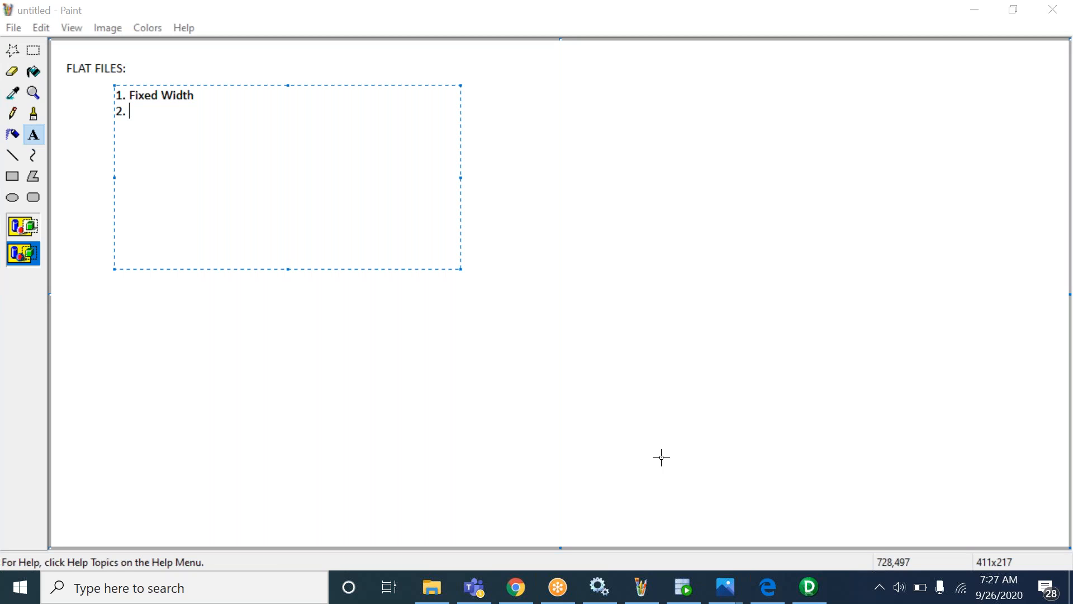
{"action": "left_click", "coordinate": [283, 132]}
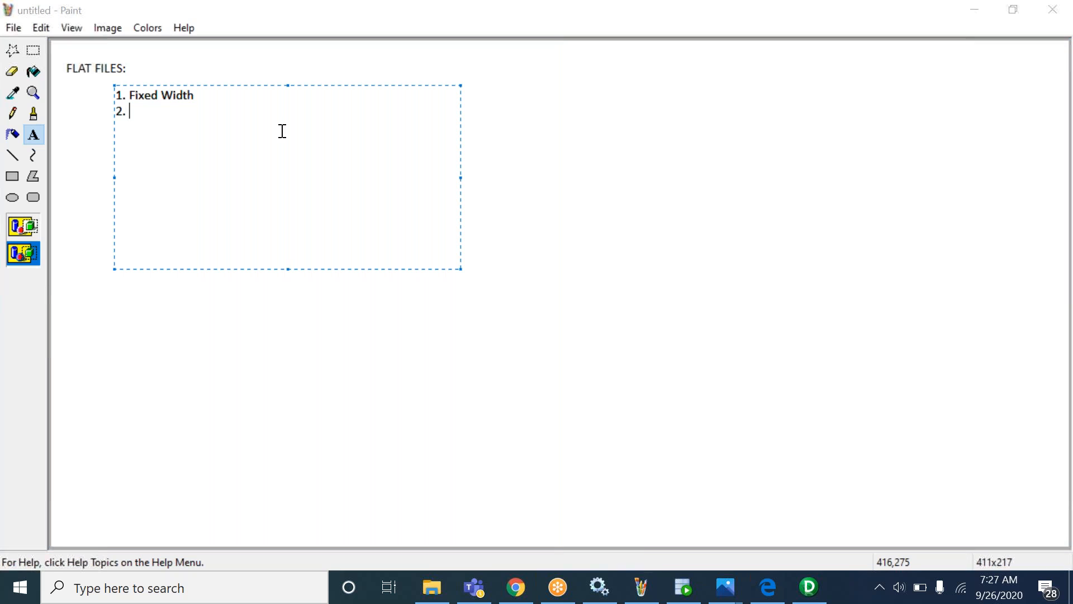
{"action": "left_click_drag", "start_coordinate": [134, 112], "coordinate": [120, 89]}
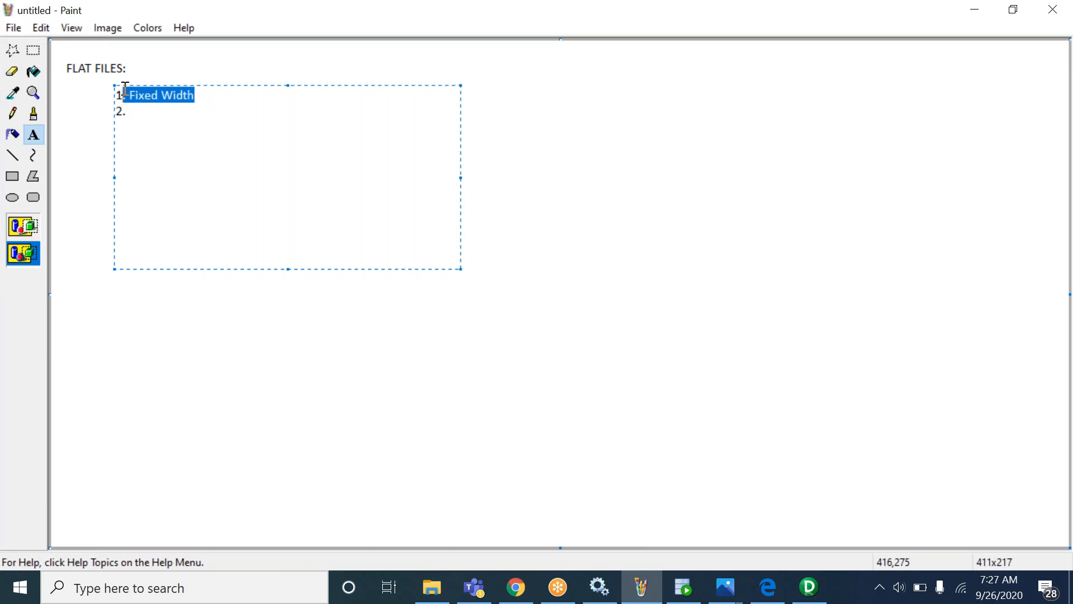
{"action": "left_click", "coordinate": [210, 125]}
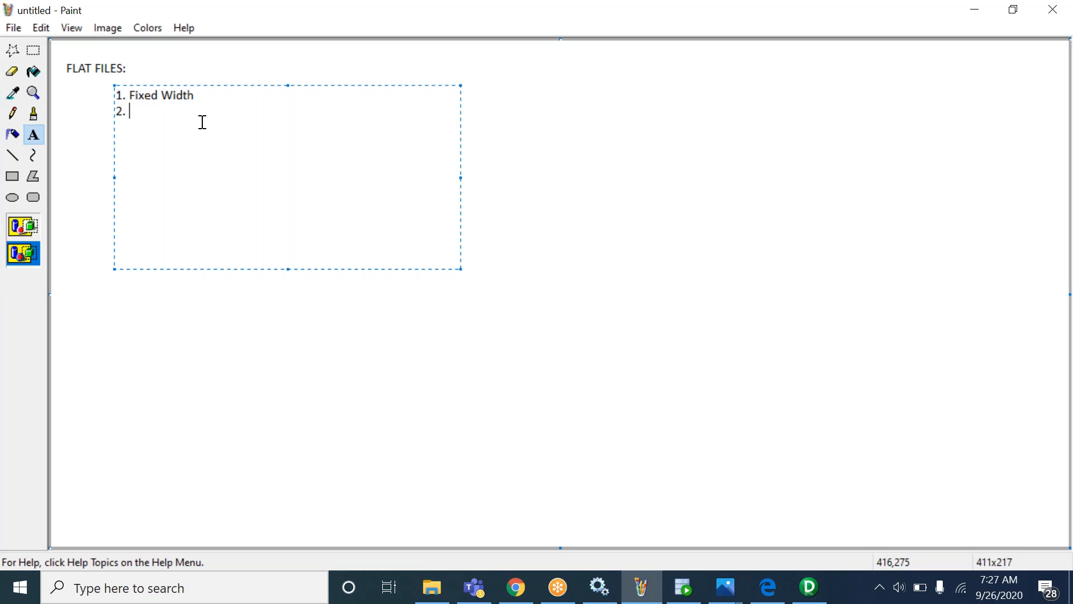
{"action": "left_click_drag", "start_coordinate": [130, 95], "coordinate": [242, 102]}
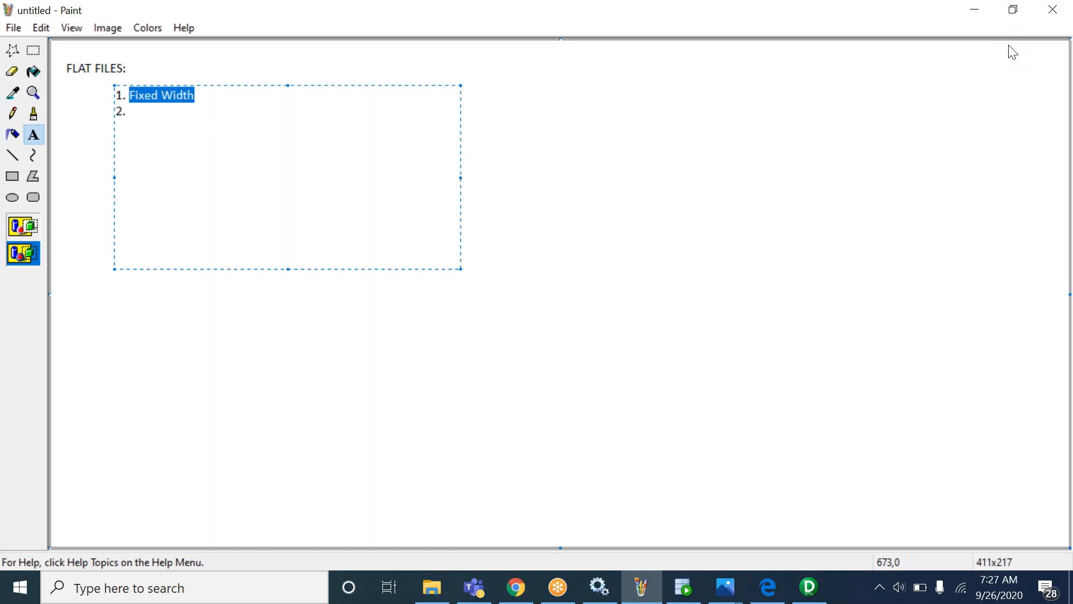
{"action": "left_click", "coordinate": [1000, 24]}
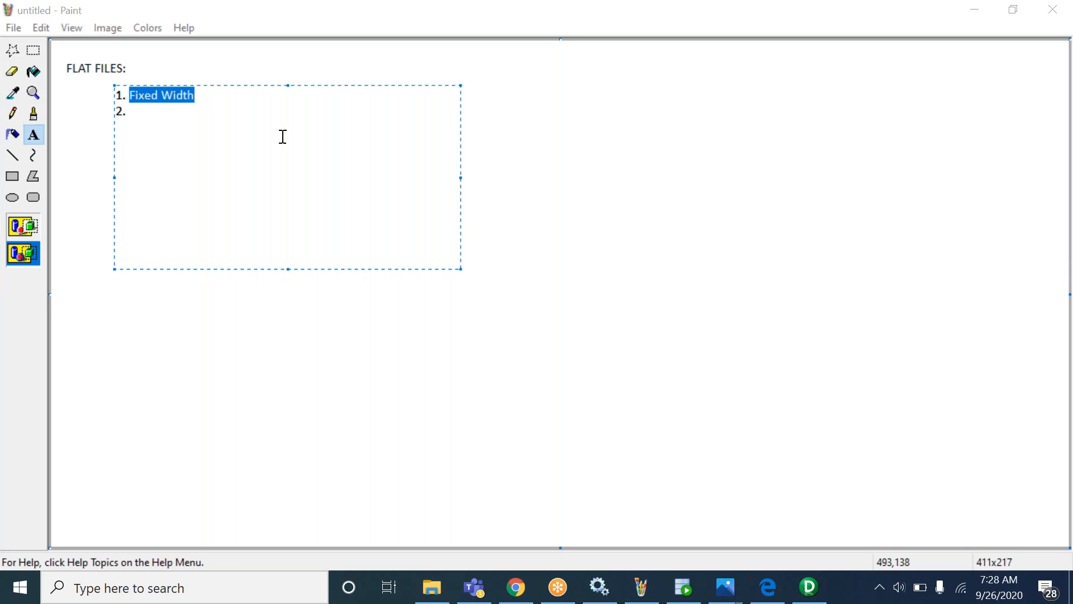
{"action": "left_click", "coordinate": [228, 115]}
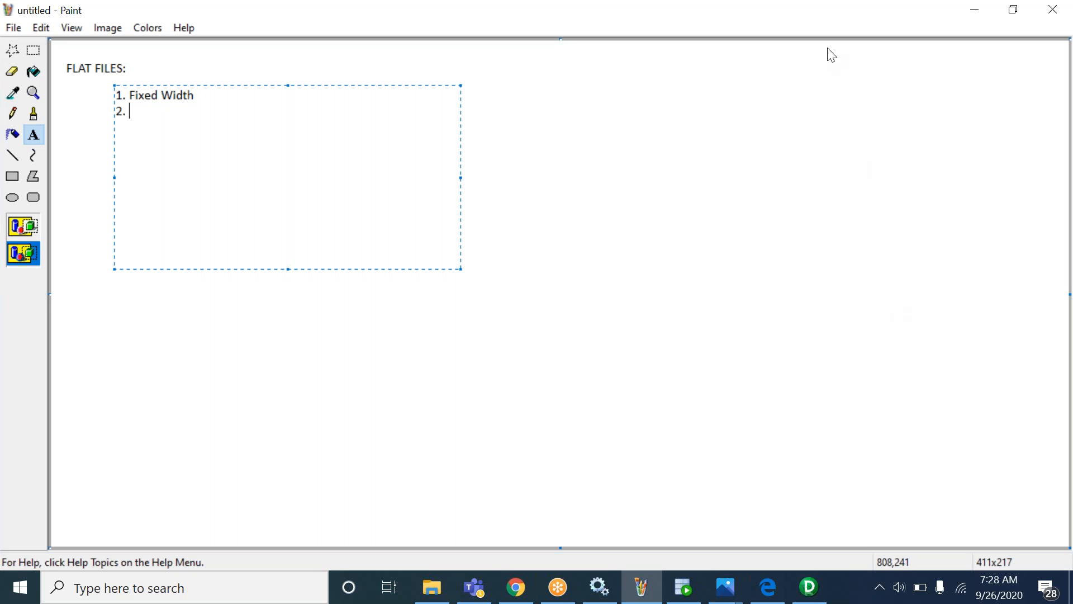
{"action": "left_click", "coordinate": [770, 55]}
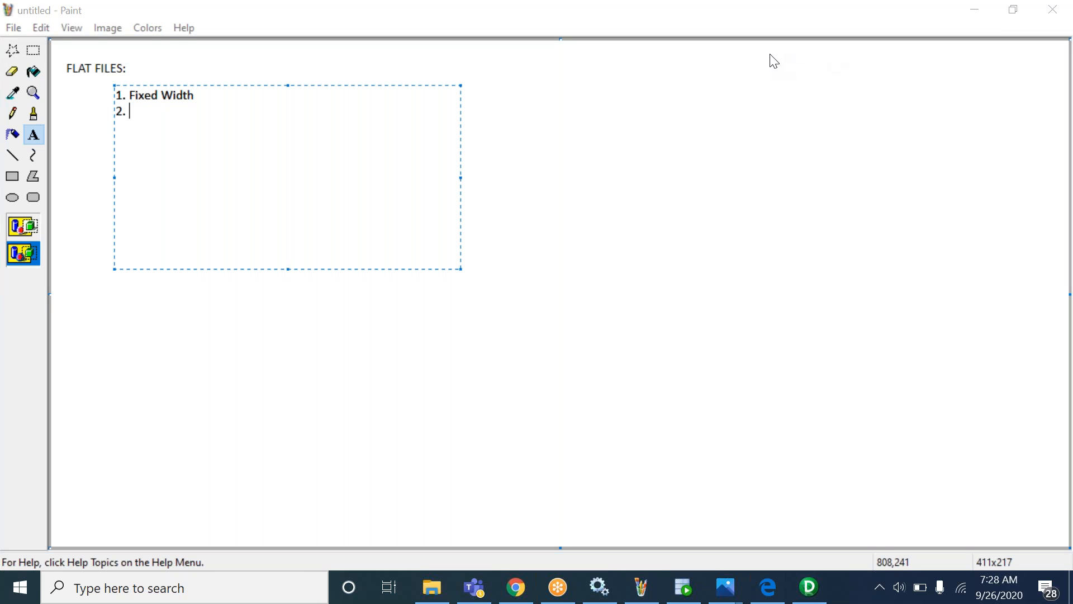
{"action": "left_click", "coordinate": [180, 96]}
{"action": "left_click_drag", "start_coordinate": [228, 110], "coordinate": [62, 86]}
{"action": "left_click", "coordinate": [196, 139]}
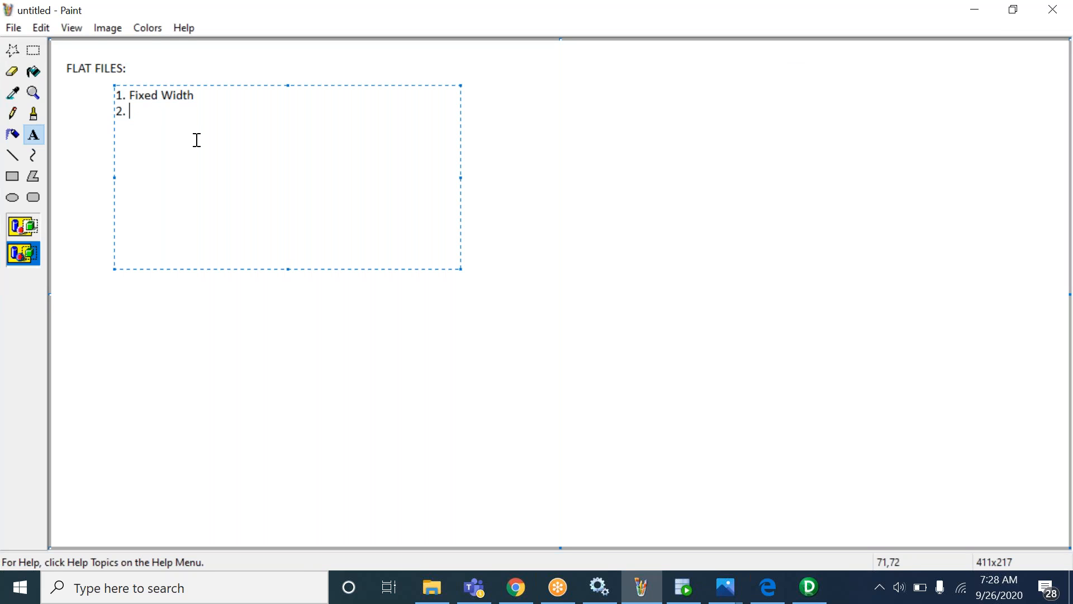
{"action": "left_click_drag", "start_coordinate": [129, 99], "coordinate": [196, 98]}
Complete list item 2 as "Delimeter Falt files --99%" and commit the text to the canvas.
{"action": "left_click", "coordinate": [162, 111]}
{"action": "type", "text": "Delimeter Falt files"}
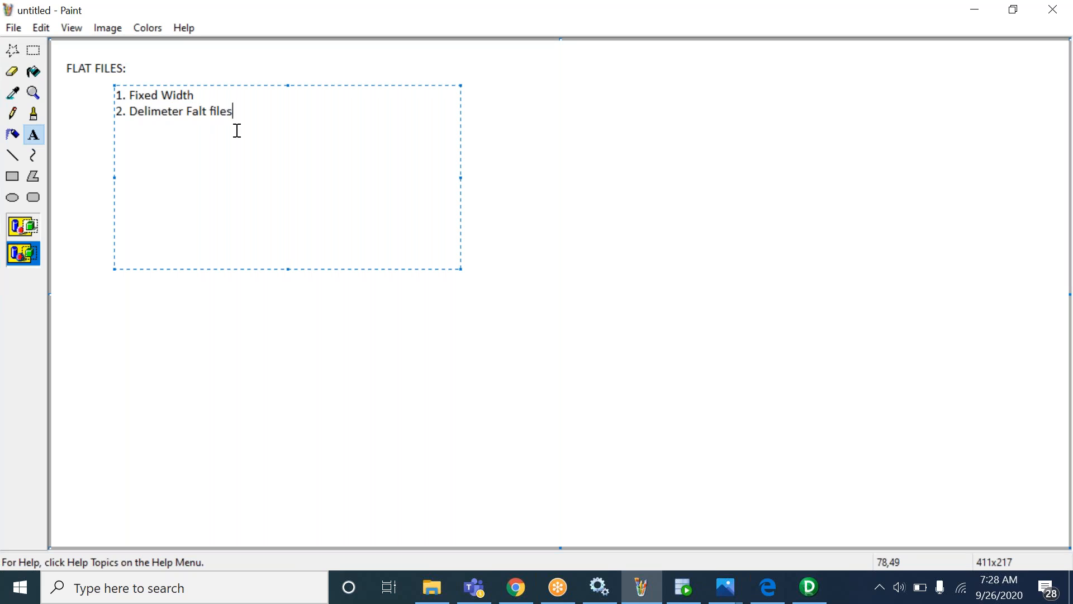
{"action": "key", "text": "ctrl+a"}
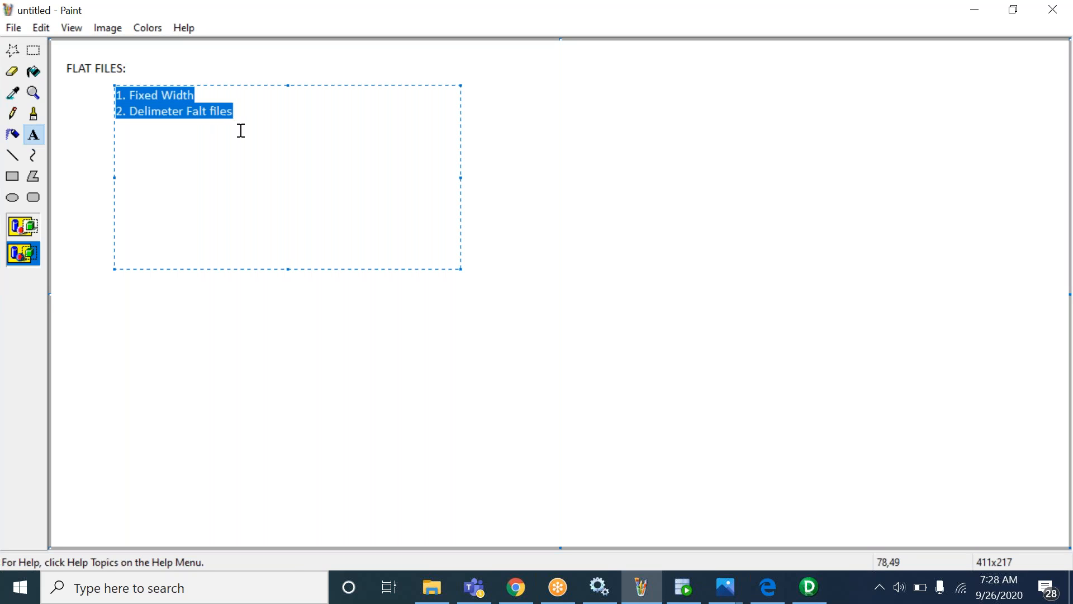
{"action": "left_click", "coordinate": [234, 131]}
{"action": "type", "text": "--"}
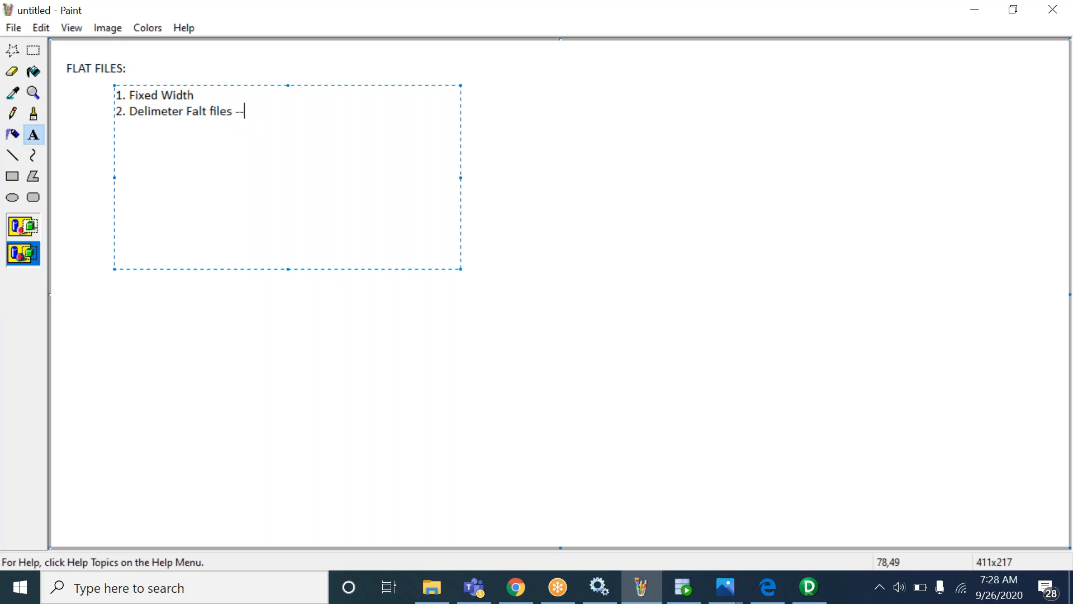
{"action": "type", "text": "99%"}
{"action": "left_click_drag", "start_coordinate": [223, 91], "coordinate": [93, 79]}
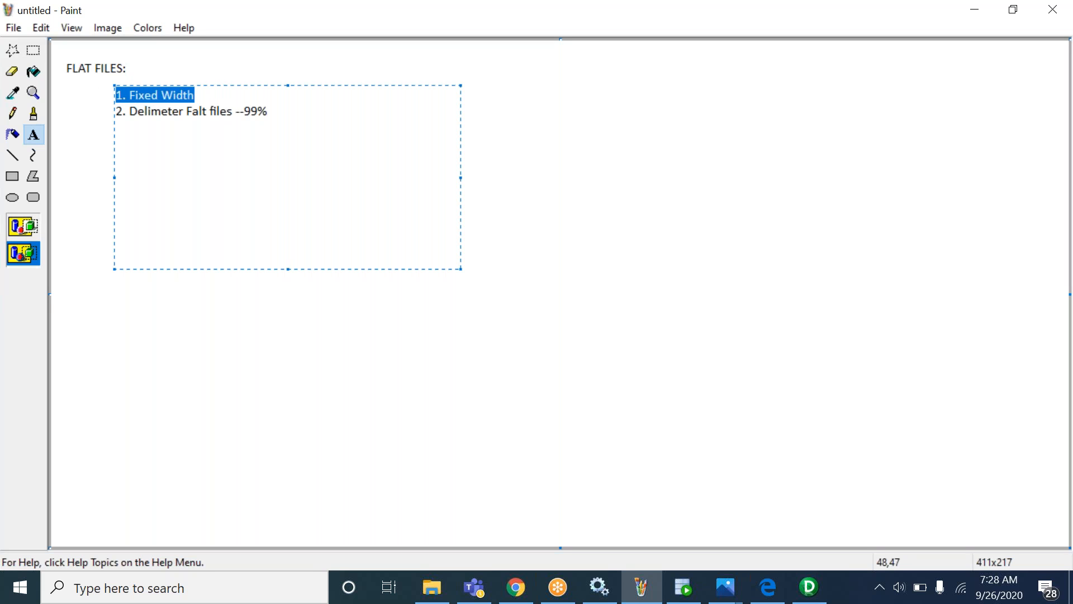
{"action": "left_click", "coordinate": [90, 79]}
{"action": "left_click_drag", "start_coordinate": [108, 102], "coordinate": [323, 134]}
{"action": "left_click", "coordinate": [407, 234]}
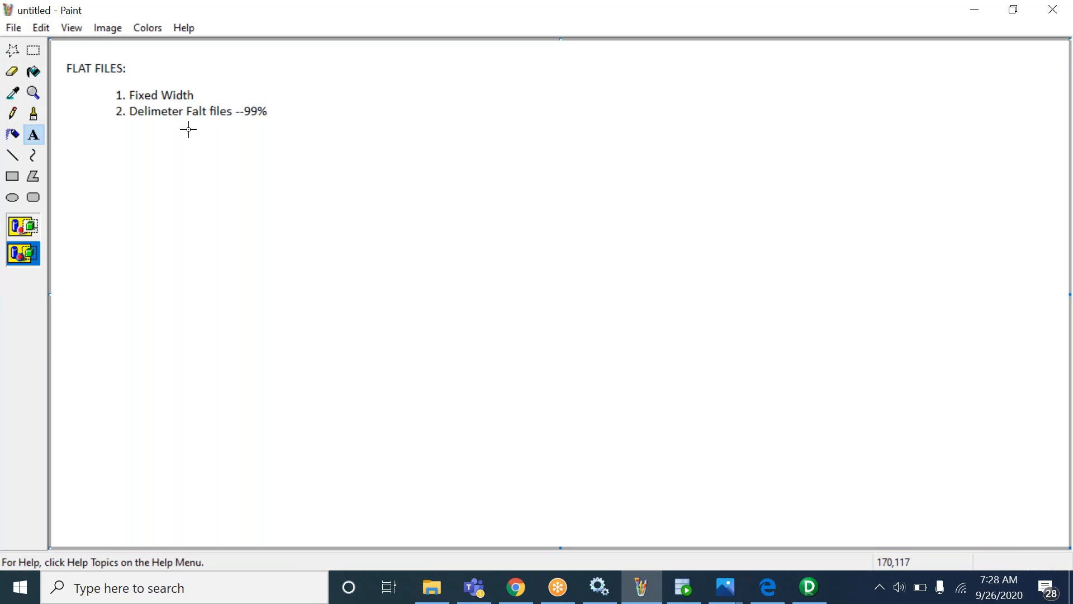
Switch to File Explorer and open the CyberChasse folder inside Inst.
{"action": "left_click", "coordinate": [433, 584]}
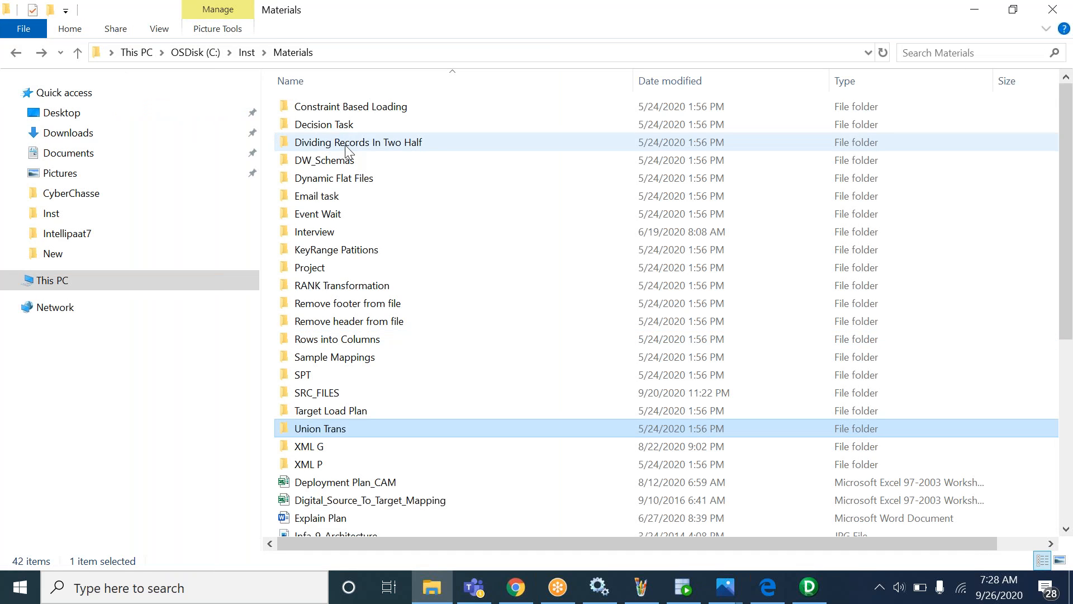
{"action": "left_click", "coordinate": [246, 51]}
{"action": "left_click", "coordinate": [330, 124]}
{"action": "double_click", "coordinate": [330, 124]}
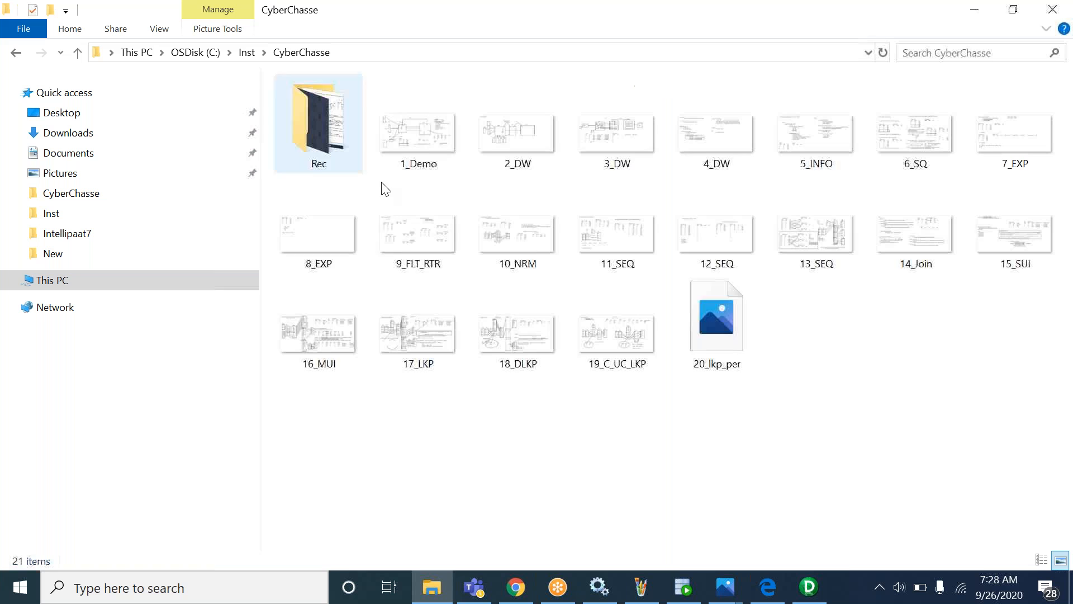
Create a new folder named Src_Files in the CyberChasse folder.
{"action": "right_click", "coordinate": [452, 455]}
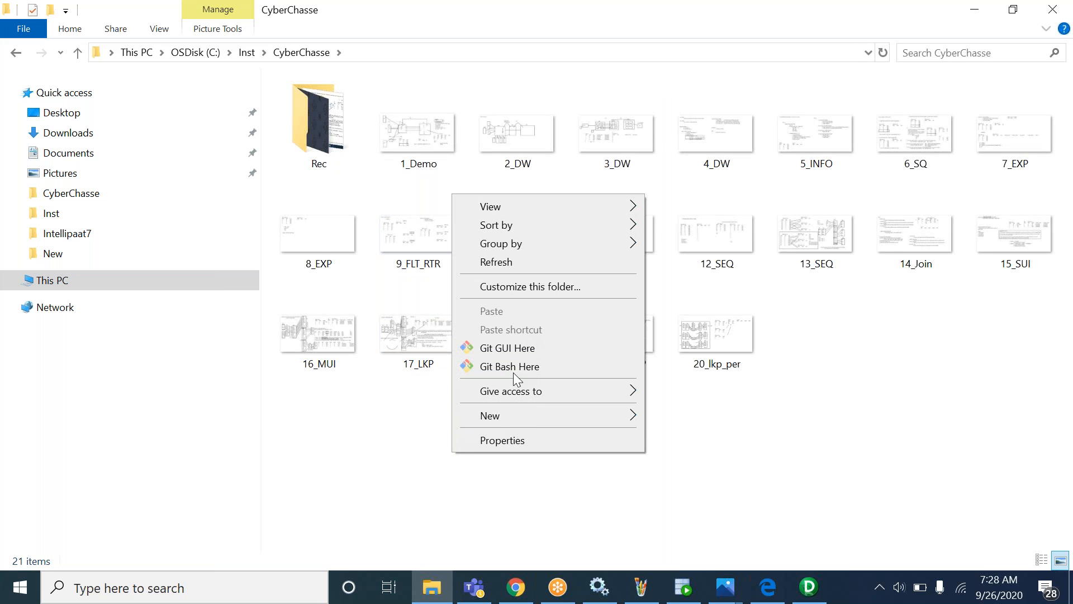
{"action": "mouse_move", "coordinate": [492, 415]}
{"action": "left_click", "coordinate": [700, 186]}
{"action": "type", "text": "Src_"}
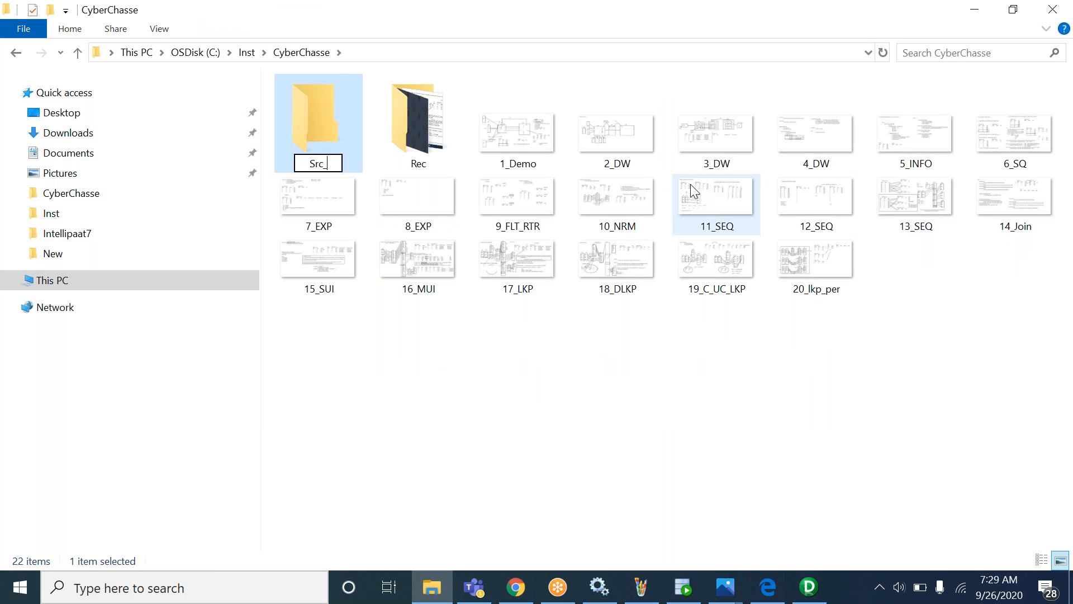
{"action": "type", "text": "Files"}
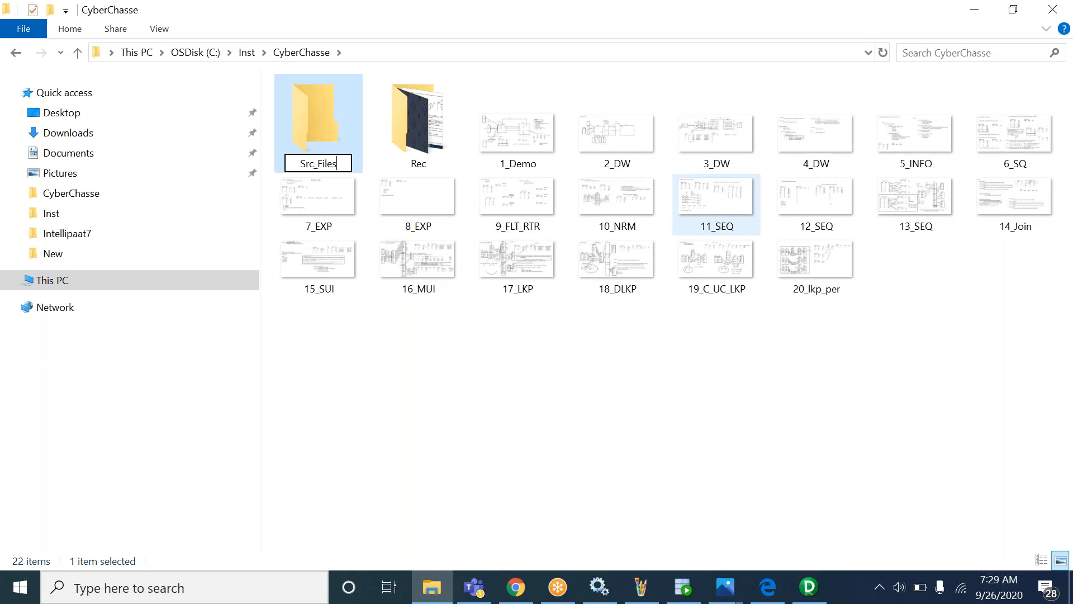
{"action": "key", "text": "Return"}
Create a text document named EMP_FW inside the Src_Files folder and open it in Notepad.
{"action": "double_click", "coordinate": [444, 125]}
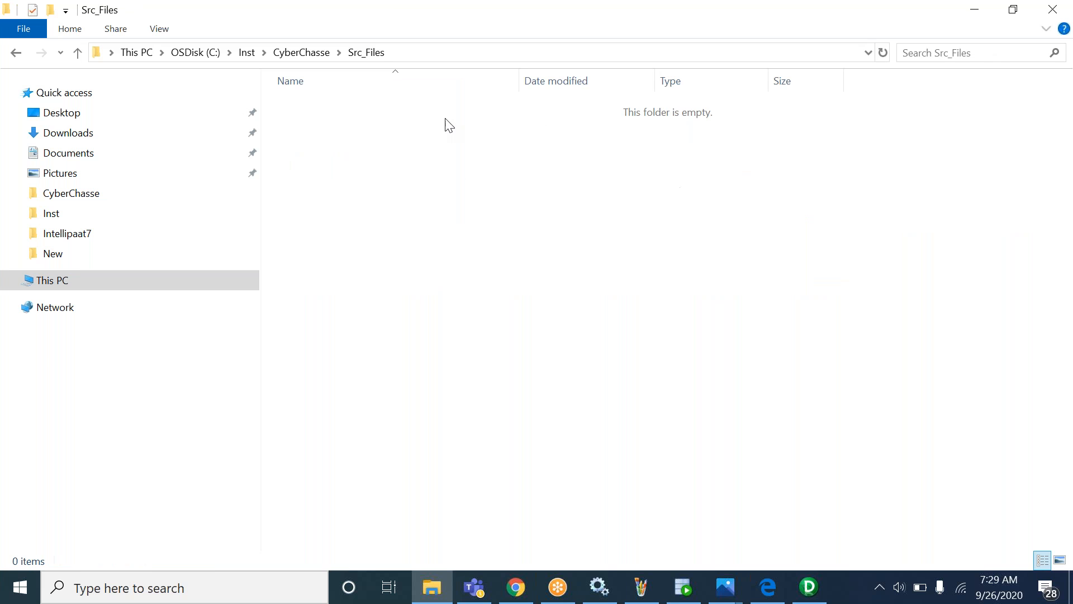
{"action": "right_click", "coordinate": [413, 138]}
{"action": "mouse_move", "coordinate": [492, 382]}
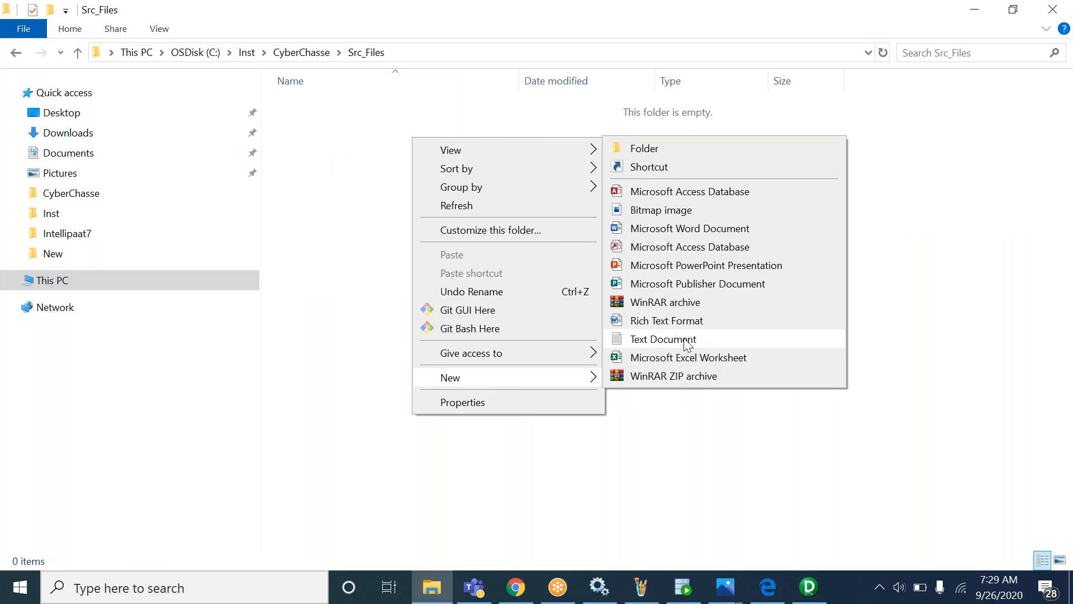
{"action": "left_click", "coordinate": [687, 342]}
{"action": "type", "text": "EMP_"}
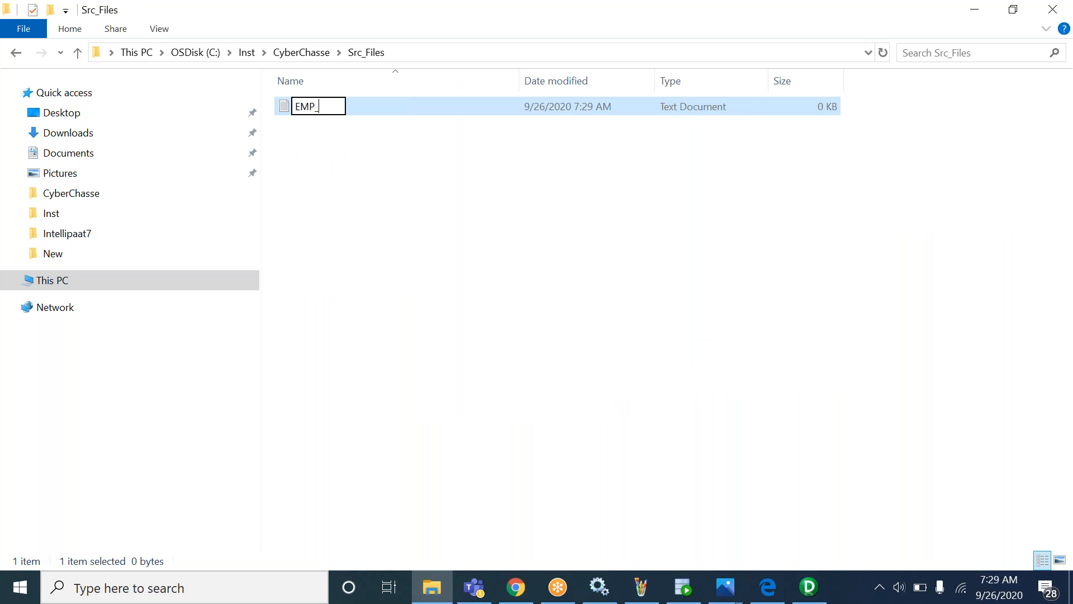
{"action": "type", "text": "FW"}
{"action": "key", "text": "Return"}
{"action": "key", "text": "Return"}
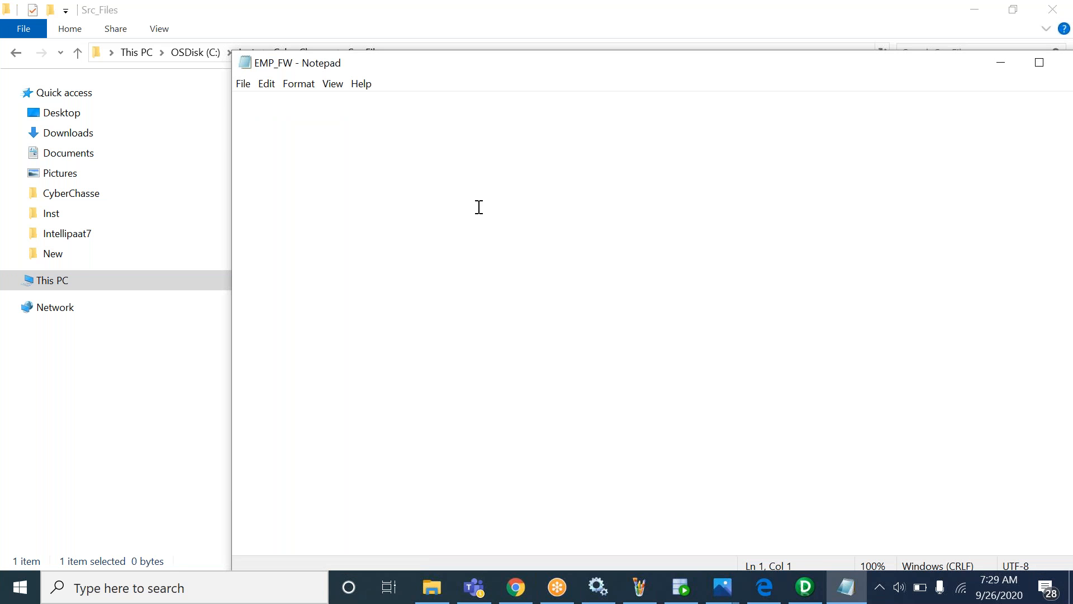
Enter four fixed-width employee rows without separators: numbers 10, 20, 30, 40, four-letter names, and salaries 1000, 2000, 3000, 4000.
{"action": "type", "text": "10"}
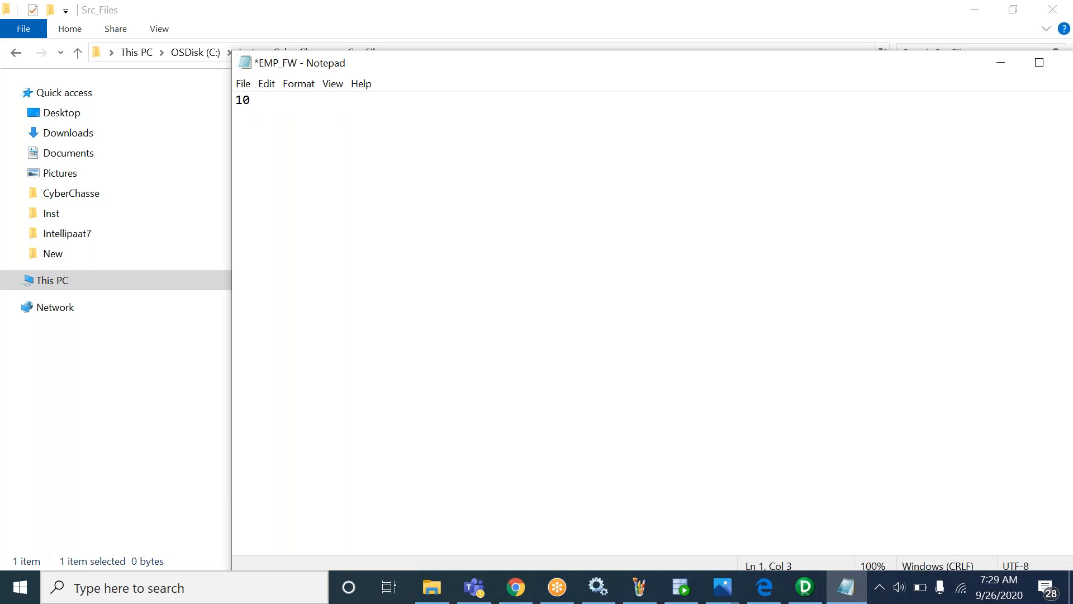
{"action": "type", "text": "RAVI1000"}
{"action": "key", "text": "Return"}
{"action": "type", "text": "20R"}
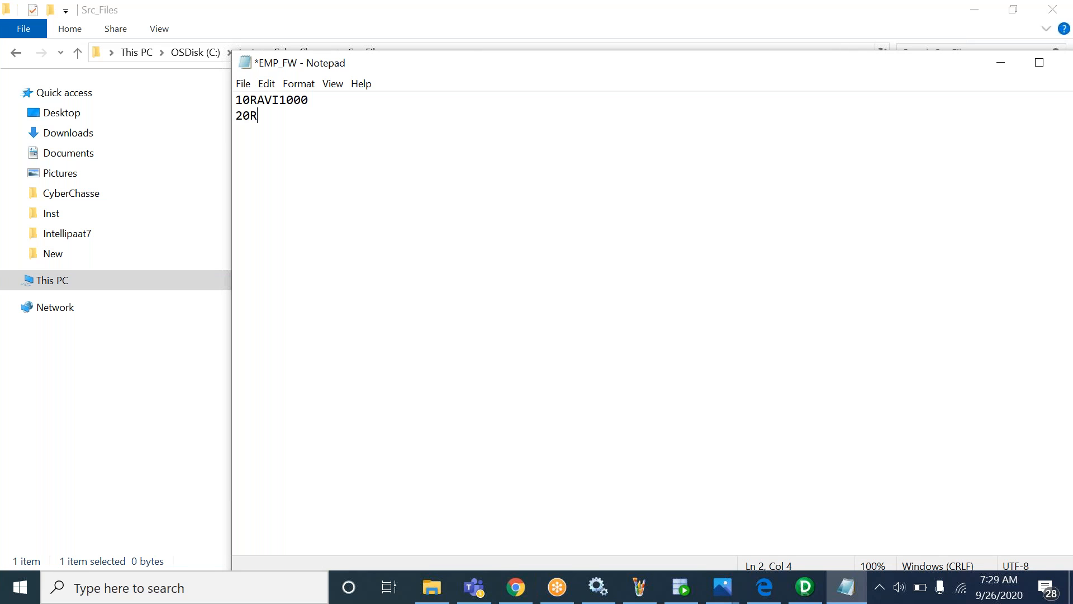
{"action": "key", "text": "BackSpace"}
{"action": "type", "text": "RAJU2000 "}
{"action": "type", "text": "30"}
{"action": "type", "text": "BAL"}
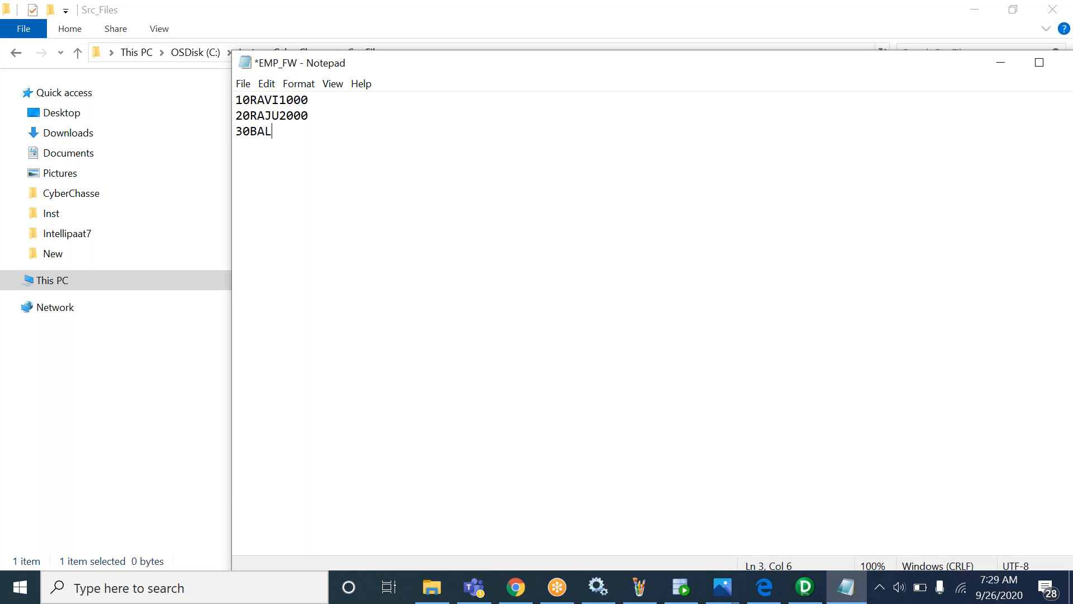
{"action": "type", "text": "U3000"}
{"action": "key", "text": "Return"}
{"action": "type", "text": "40KAVI4000"}
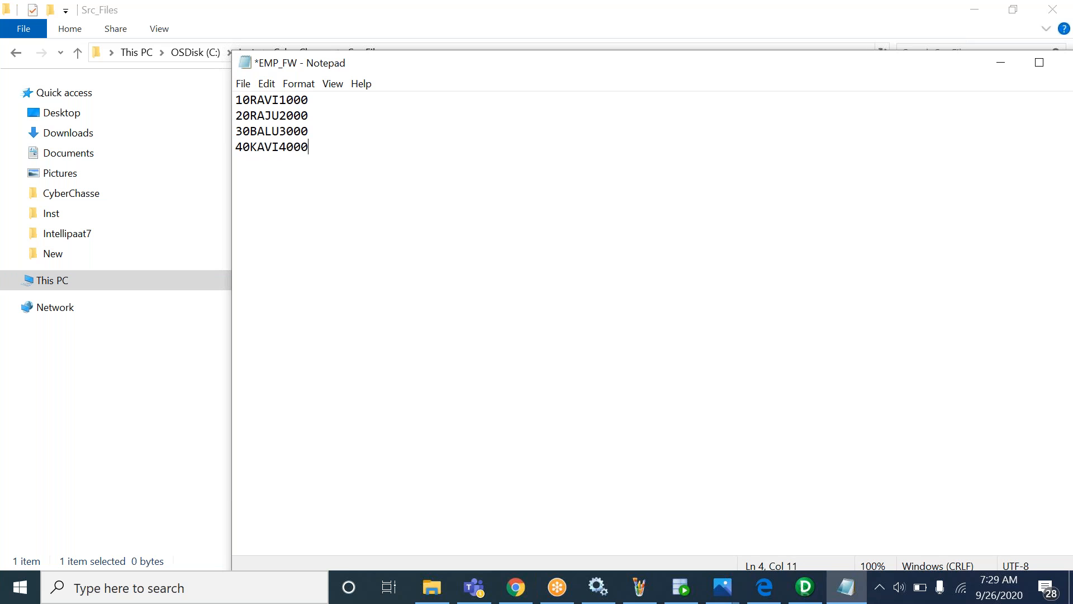
Add three more fixed-width rows with numbers 50, 60, 70, four-letter names, and salaries 5000, 6000, 7000.
{"action": "key", "text": "Return"}
{"action": "type", "text": "50MARK5000 "}
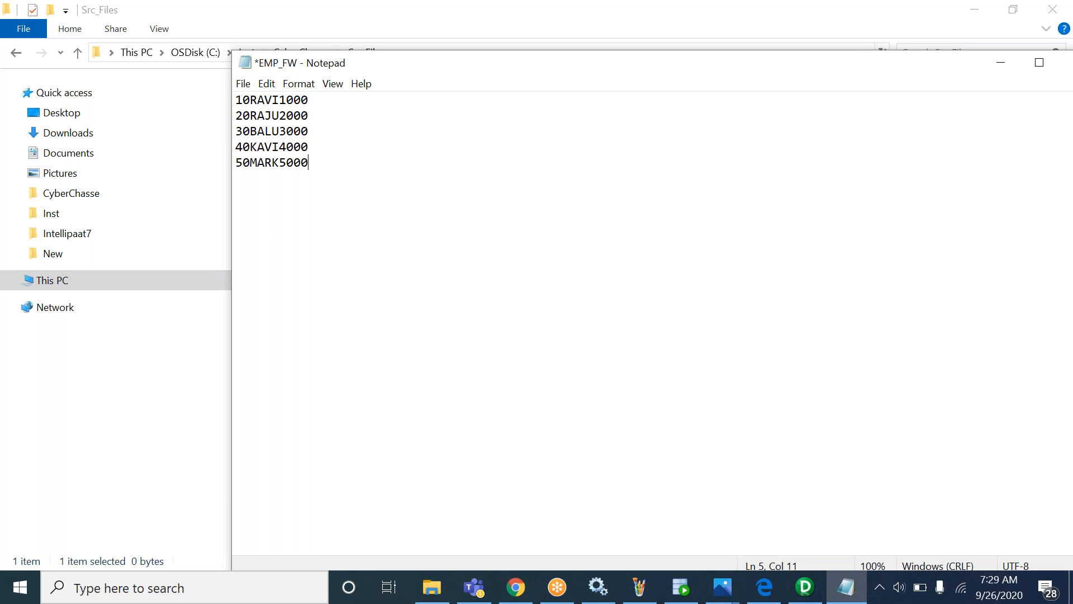
{"action": "type", "text": "60LACY6000"}
{"action": "key", "text": "Return"}
{"action": "type", "text": "70JO"}
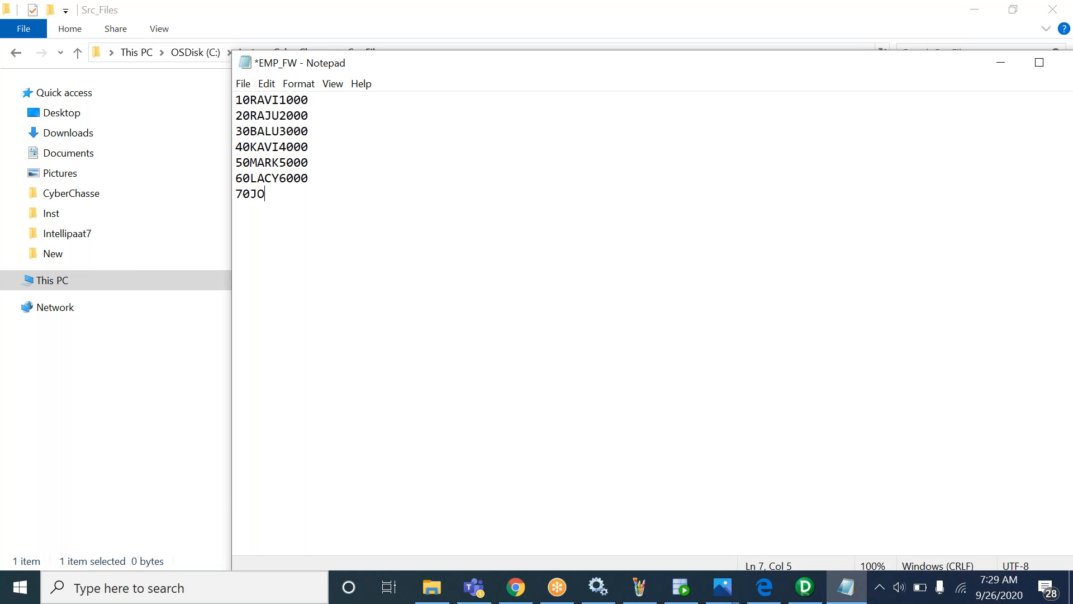
{"action": "type", "text": "HN7000"}
Examine the fixed widths of the employee number, name and salary fields across the rows of EMP_FW.
{"action": "key", "text": "ctrl+a"}
{"action": "left_click", "coordinate": [341, 258]}
{"action": "double_click", "coordinate": [345, 259]}
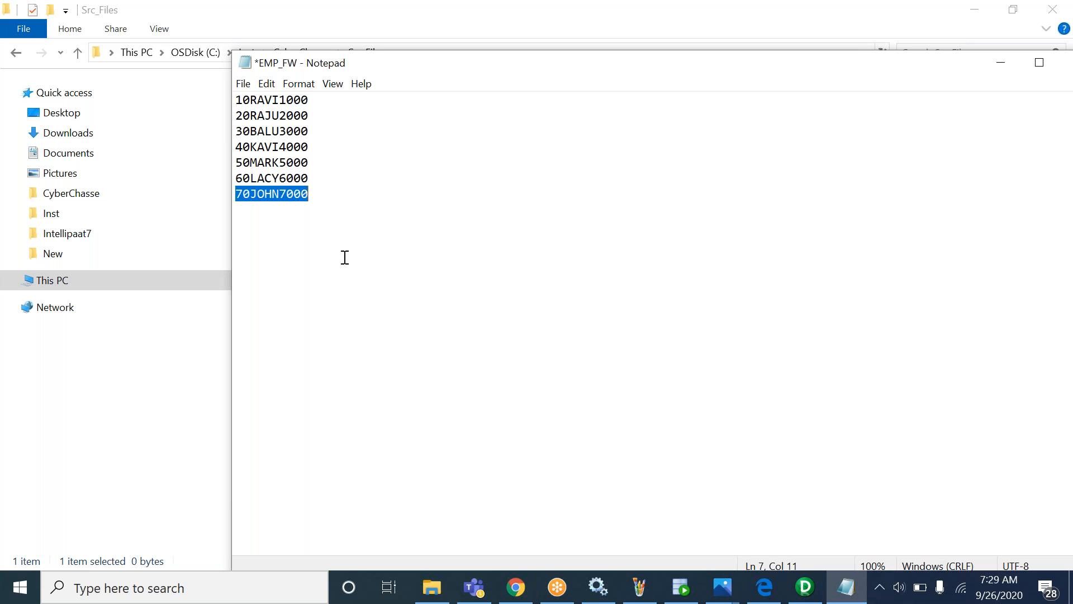
{"action": "left_click_drag", "start_coordinate": [344, 249], "coordinate": [308, 171]}
{"action": "left_click_drag", "start_coordinate": [239, 104], "coordinate": [250, 101]}
{"action": "left_click_drag", "start_coordinate": [250, 192], "coordinate": [235, 192]}
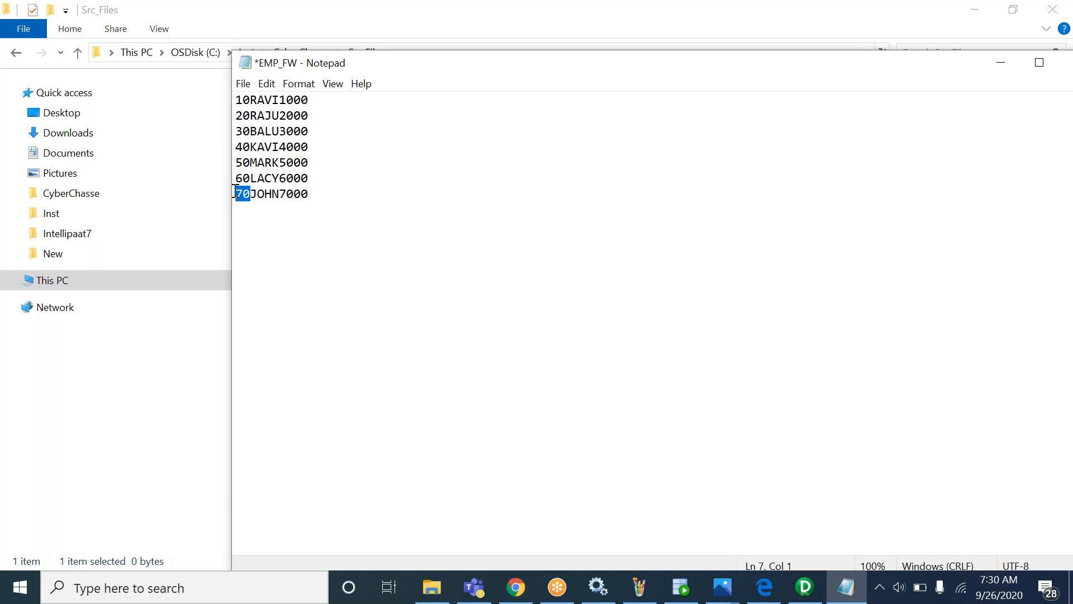
{"action": "left_click", "coordinate": [285, 162]}
{"action": "left_click_drag", "start_coordinate": [250, 99], "coordinate": [279, 100]}
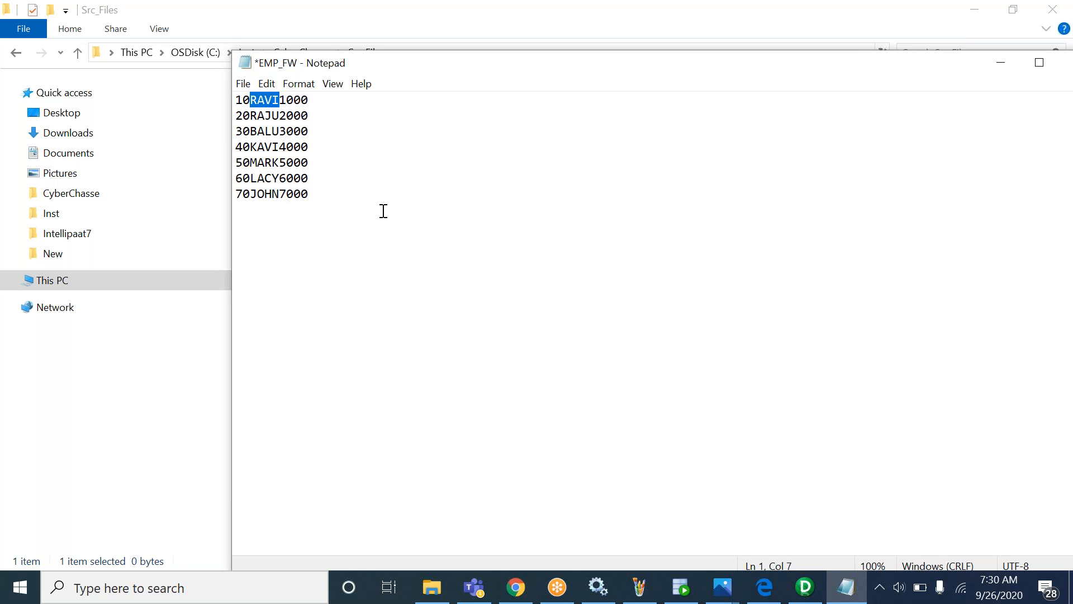
{"action": "left_click", "coordinate": [339, 147]}
{"action": "left_click_drag", "start_coordinate": [279, 100], "coordinate": [328, 93]}
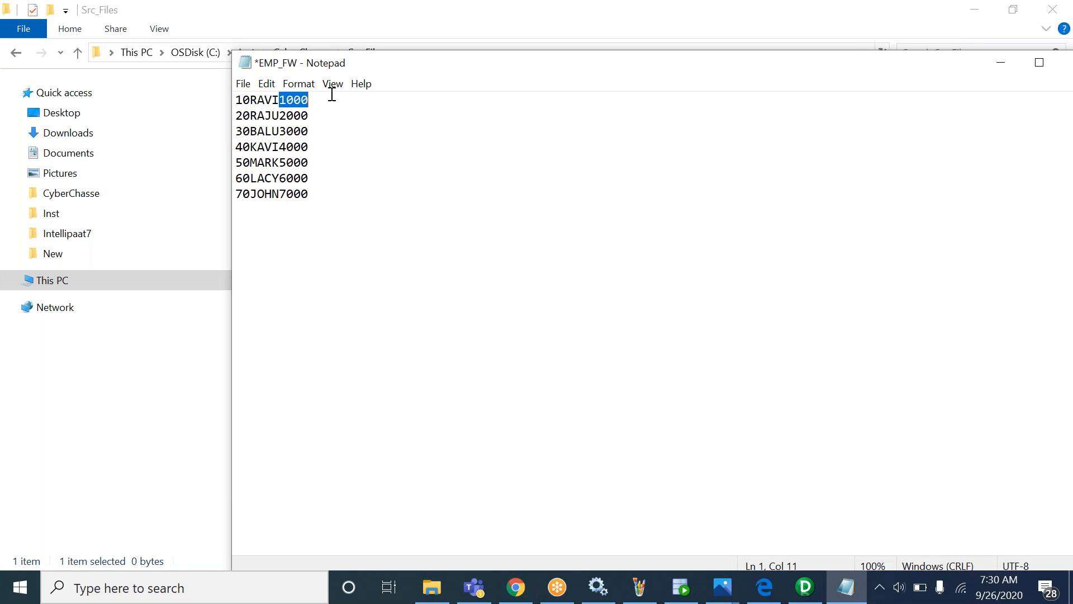
{"action": "left_click", "coordinate": [244, 102]}
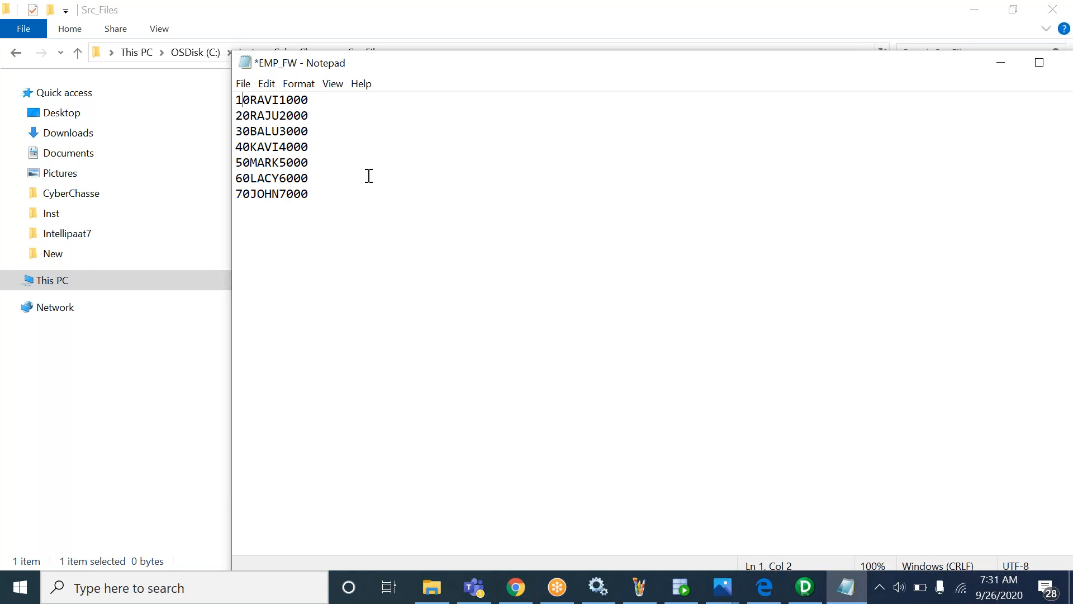
Save the EMP_FW text file and close it.
{"action": "key", "text": "ctrl+s"}
{"action": "key", "text": "alt+space"}
{"action": "left_click", "coordinate": [413, 218]}
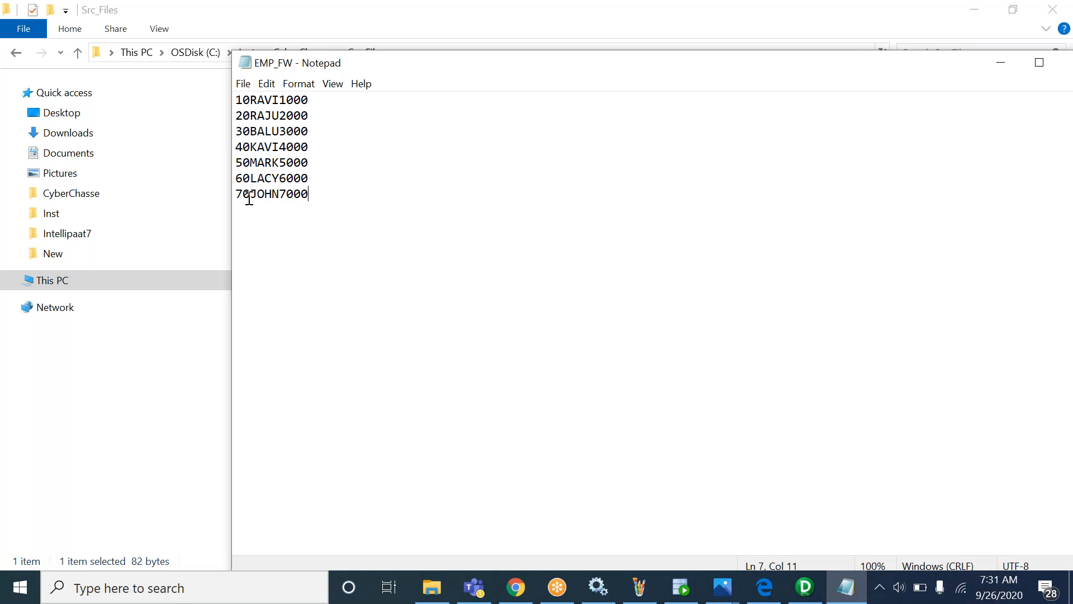
{"action": "key", "text": "alt+space"}
{"action": "key", "text": "c"}
Create a second text document named EMP_DFF_S in Src_Files and open it in Notepad.
{"action": "right_click", "coordinate": [333, 177]}
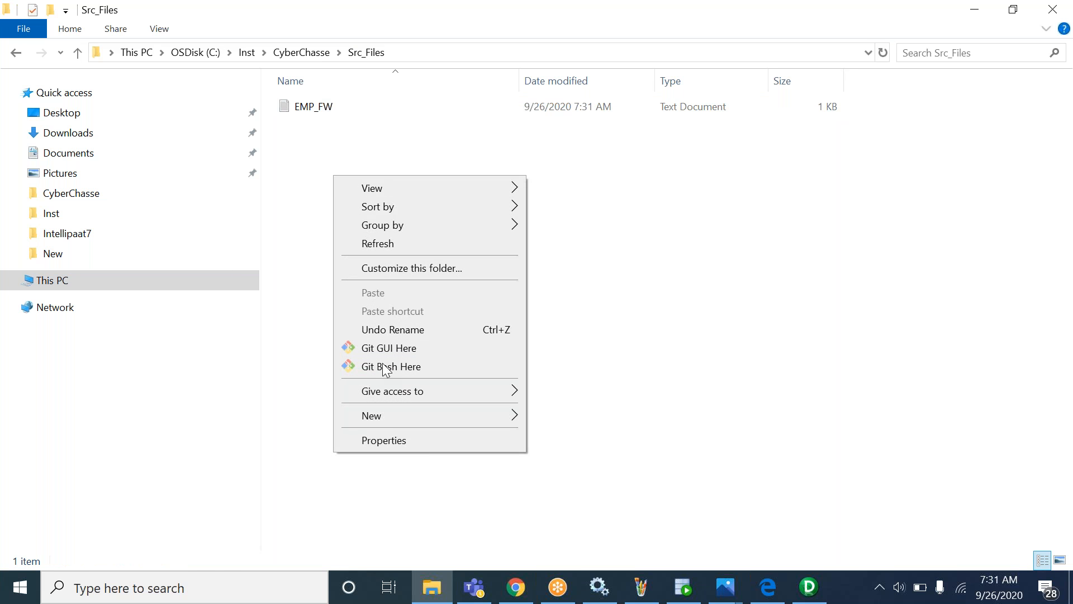
{"action": "mouse_move", "coordinate": [384, 416]}
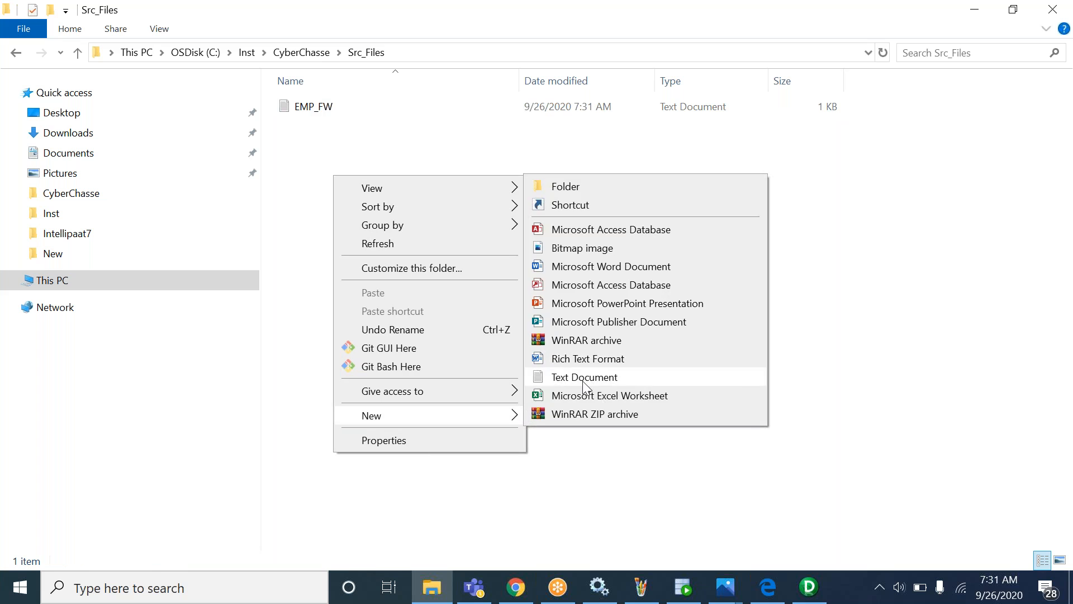
{"action": "left_click", "coordinate": [588, 377]}
{"action": "type", "text": "EMP_"}
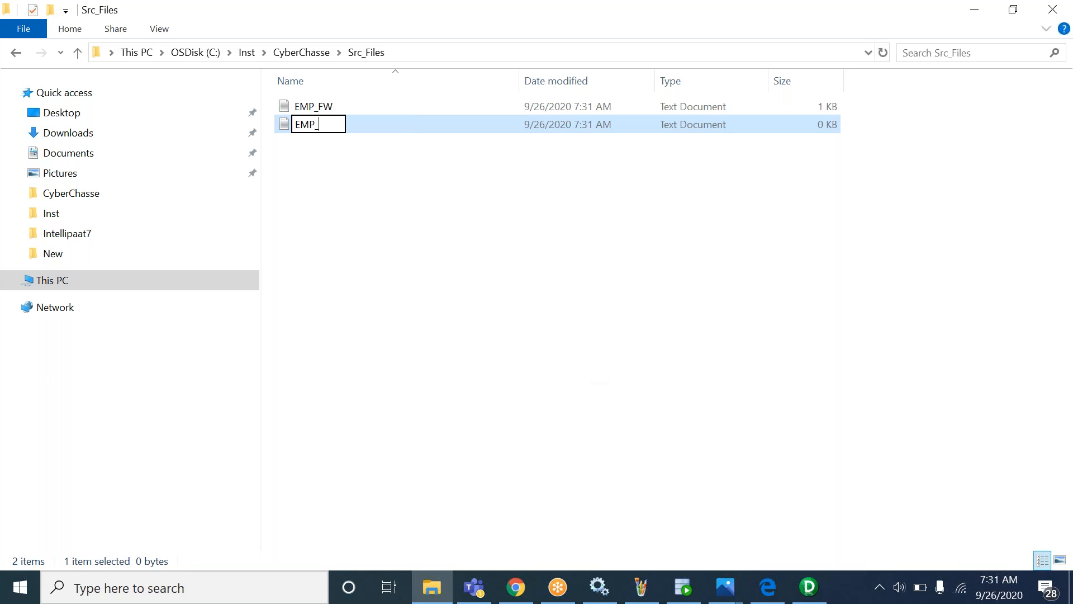
{"action": "type", "text": "DFF_S"}
{"action": "key", "text": "Return"}
{"action": "key", "text": "Return"}
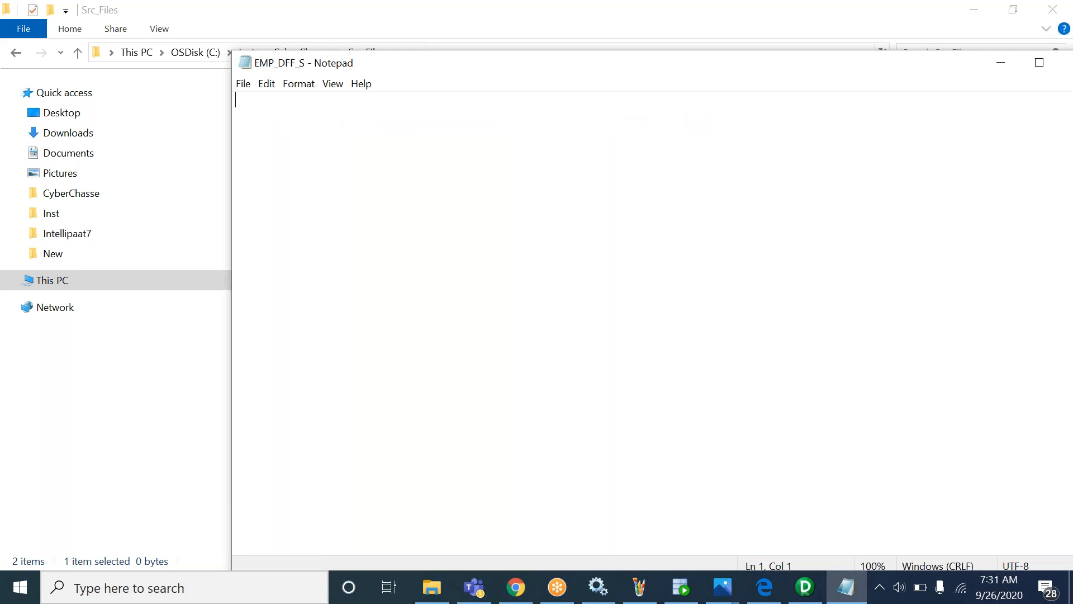
Enter four comma-separated rows of number, employee name and salary, using numbers 10, 200, 3, 40 and salaries 1000, 20000, 300, 4000.
{"action": "type", "text": "10,AL"}
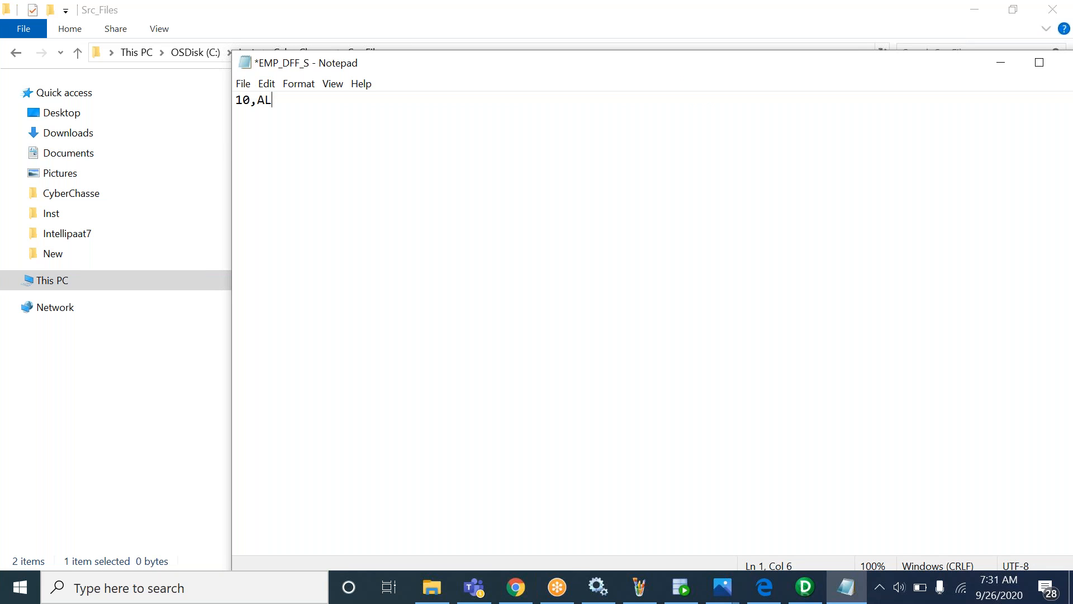
{"action": "type", "text": "I,1000"}
{"action": "key", "text": "Return"}
{"action": "type", "text": "200,RAVI"}
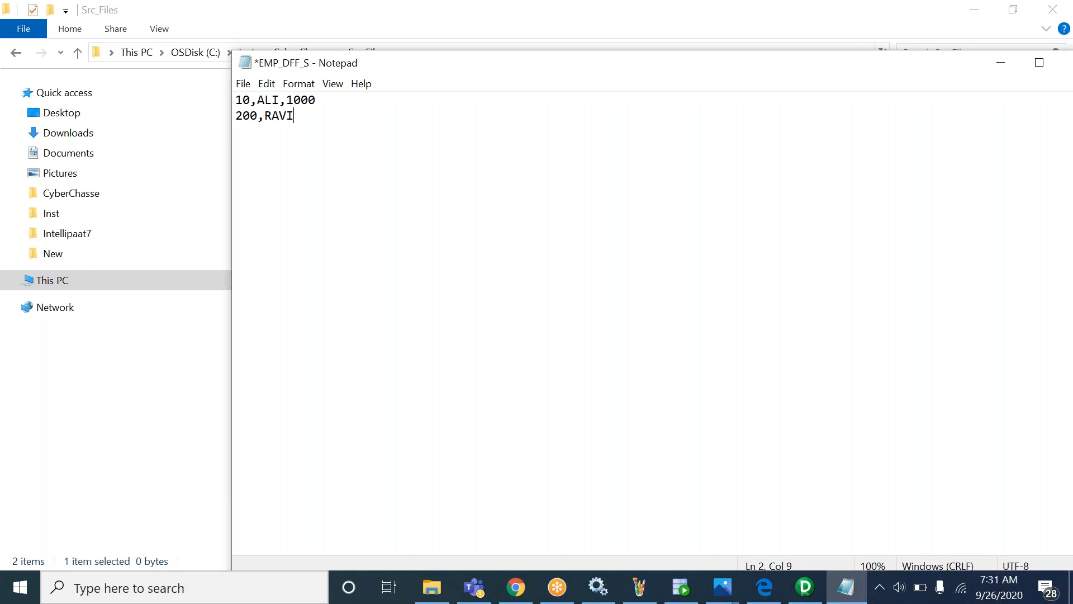
{"action": "type", "text": ",20000 "}
{"action": "type", "text": "3"}
{"action": "type", "text": ","}
{"action": "type", "text": "PAVAN,"}
{"action": "type", "text": "300"}
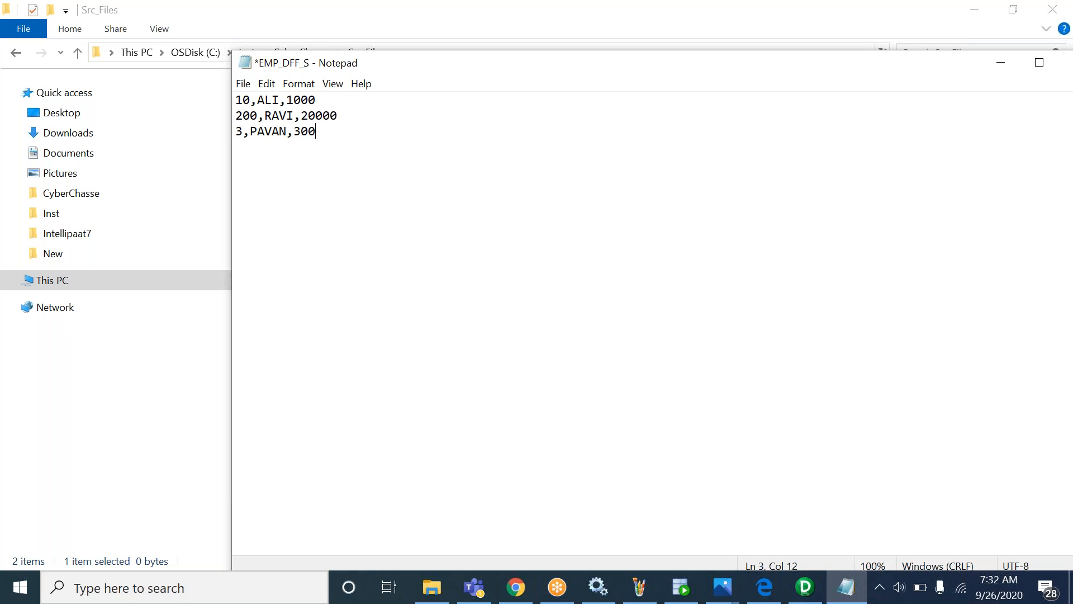
{"action": "key", "text": "Return"}
{"action": "type", "text": "40,RAJESH,4000"}
Review the variable-length number and name fields in EMP_DFF_S and save the file.
{"action": "left_click_drag", "start_coordinate": [250, 99], "coordinate": [220, 100]}
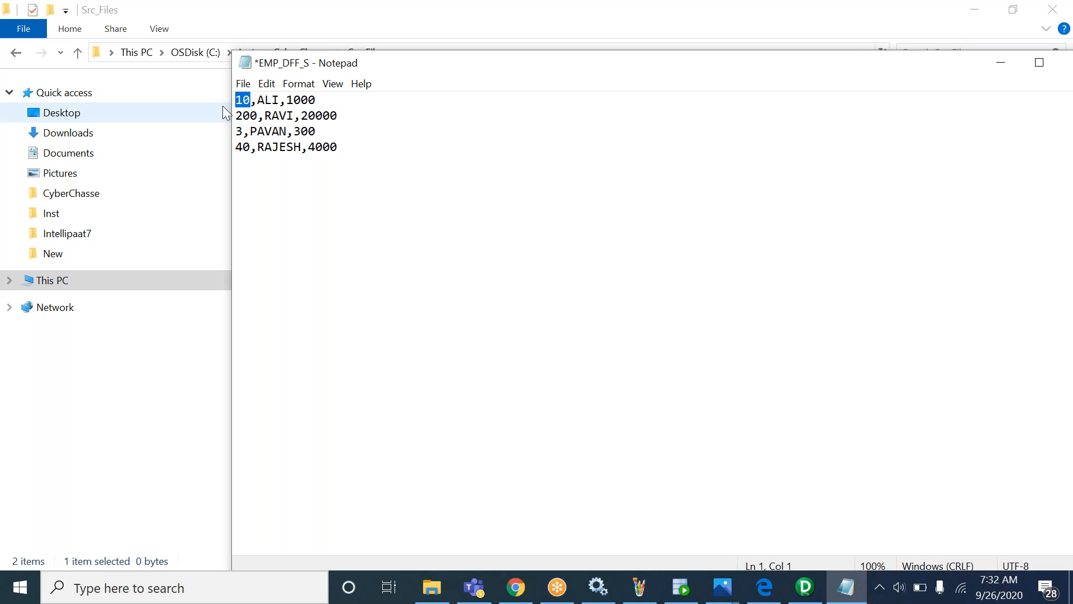
{"action": "left_click_drag", "start_coordinate": [258, 116], "coordinate": [230, 149]}
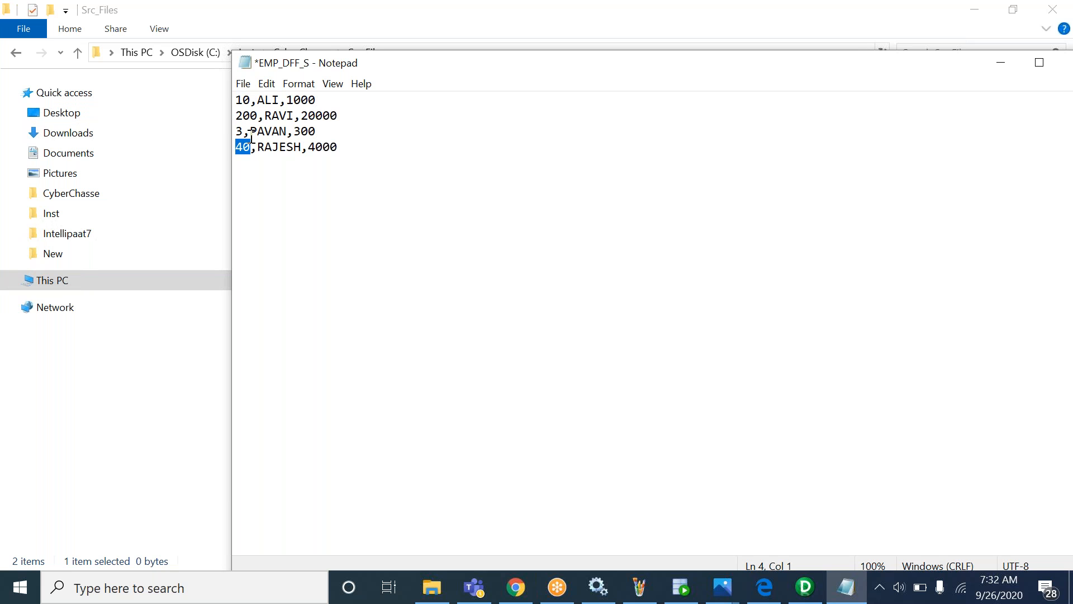
{"action": "left_click_drag", "start_coordinate": [257, 99], "coordinate": [287, 133]}
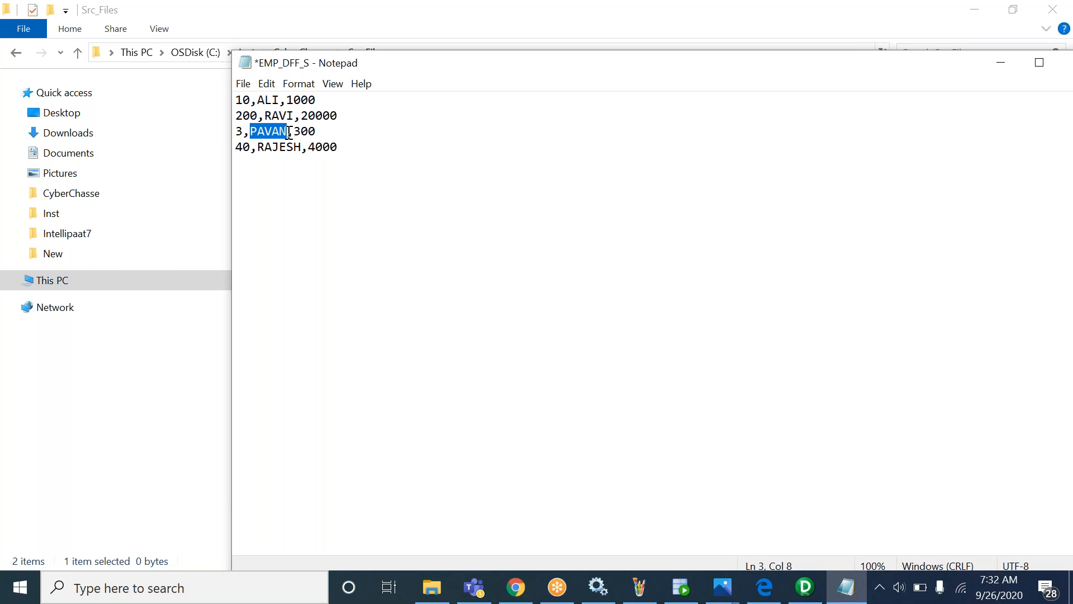
{"action": "left_click_drag", "start_coordinate": [258, 148], "coordinate": [307, 151]}
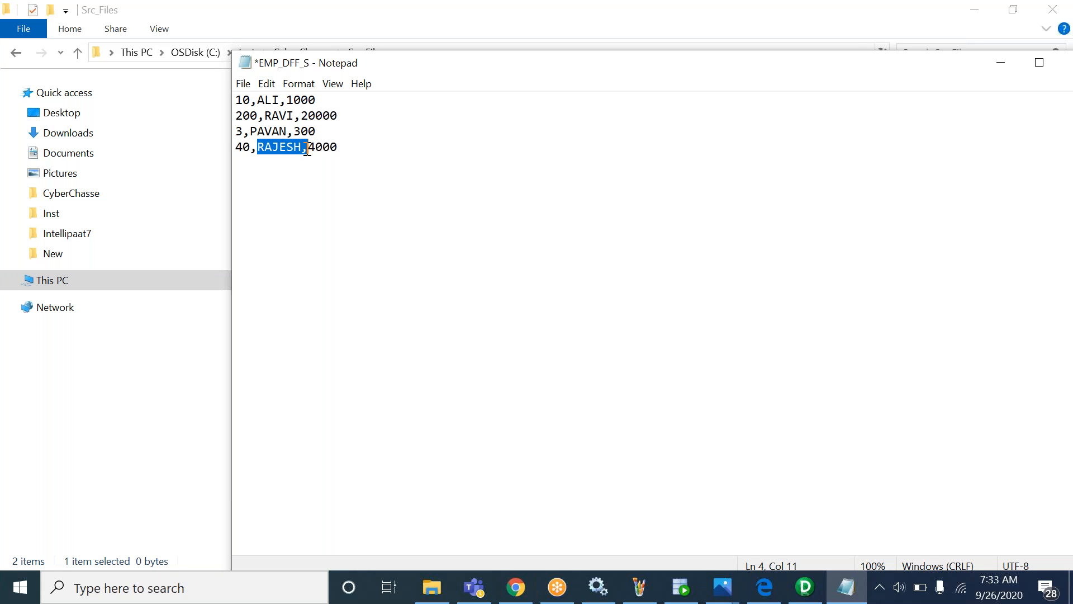
{"action": "left_click", "coordinate": [401, 164]}
{"action": "key", "text": "ctrl+s"}
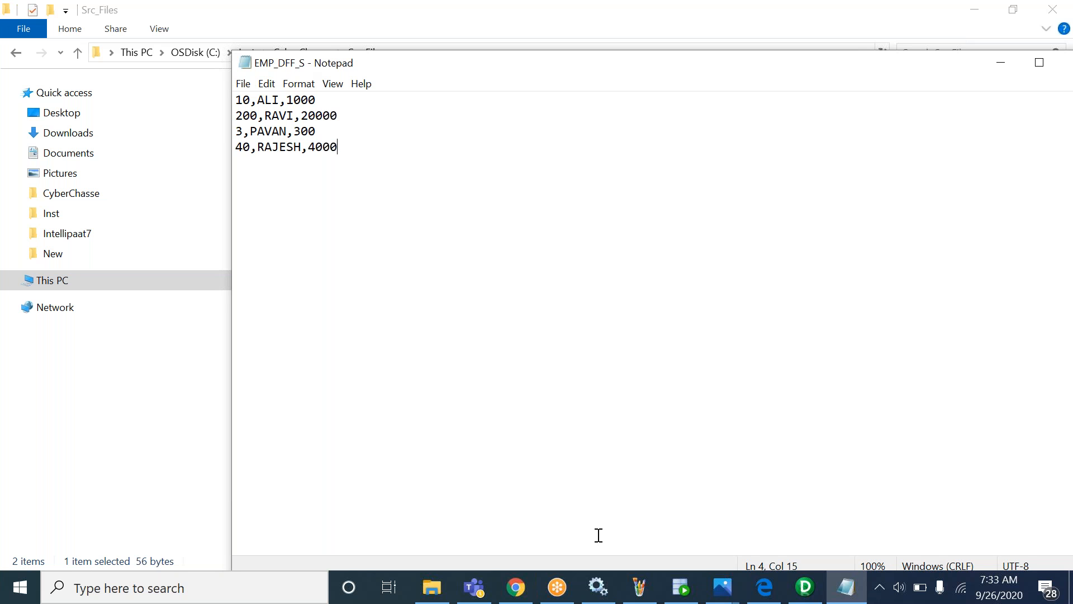
Switch to Oracle SQL Developer and query all rows of EMP_T with SELECT * FROM EMP_T;.
{"action": "left_click", "coordinate": [683, 587]}
{"action": "type", "text": "SELECT * FROM "}
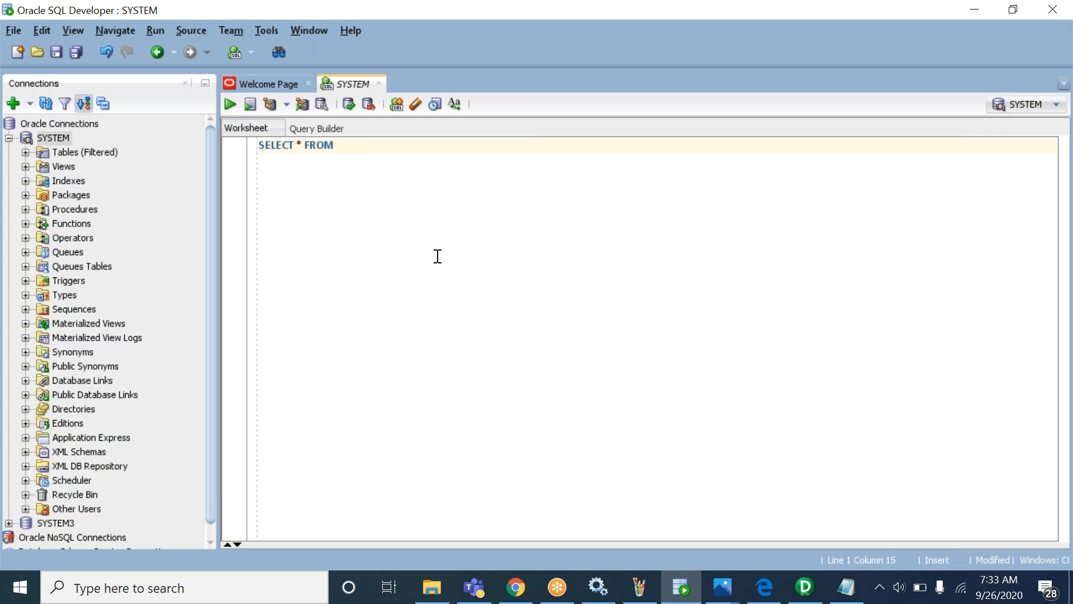
{"action": "type", "text": "EMP_T;"}
{"action": "key", "text": "ctrl+Return"}
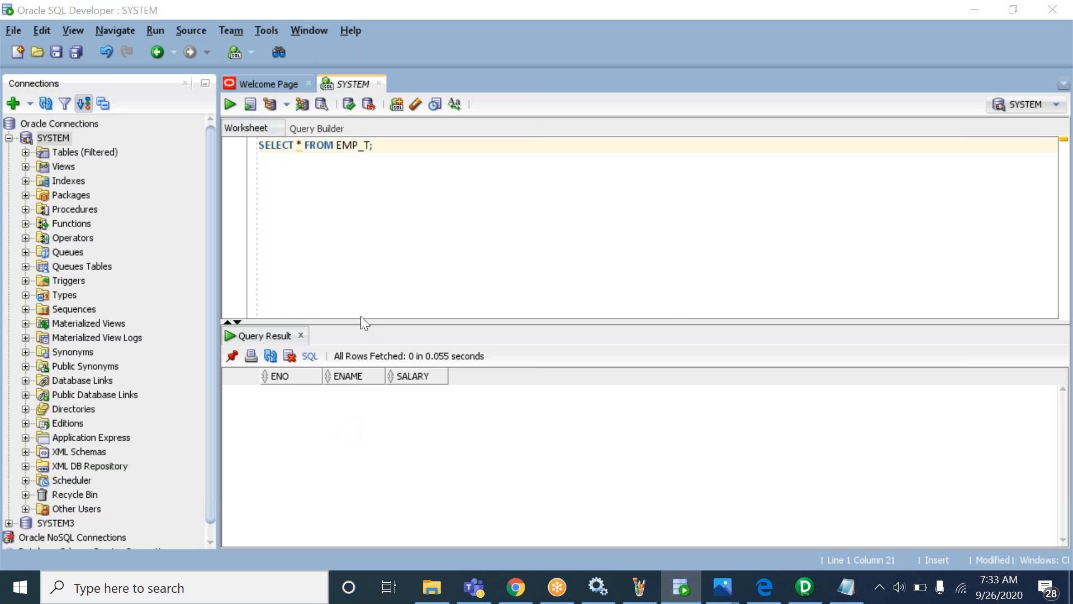
Return to EMP_DFF_S in Notepad, append a comma-separated row with number 5, an employee name and salary 5000, and save and close the file.
{"action": "key", "text": "alt+Tab"}
{"action": "left_click_drag", "start_coordinate": [360, 167], "coordinate": [177, 93]}
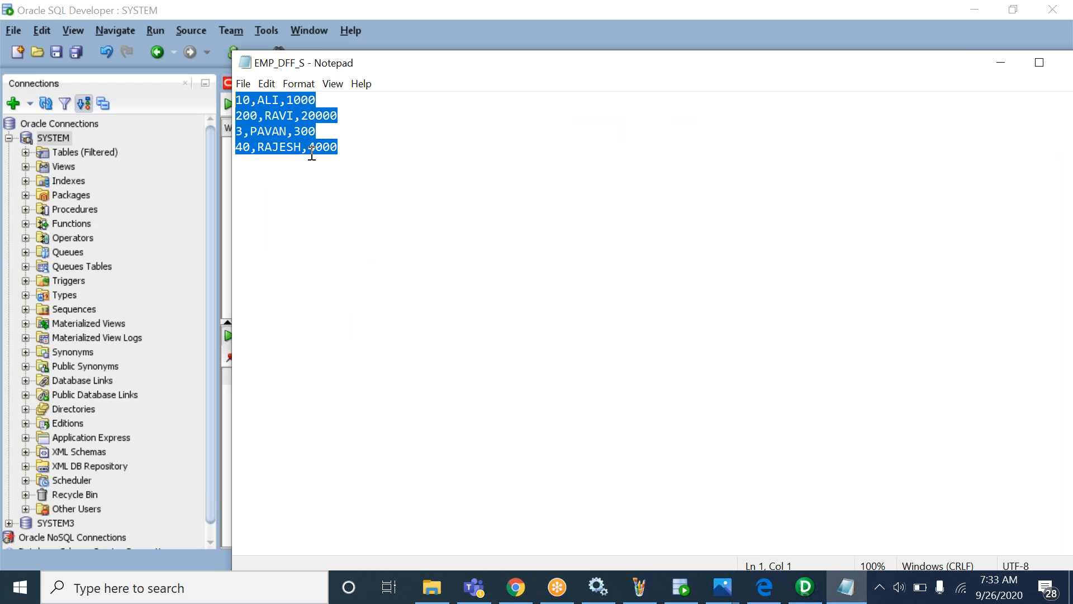
{"action": "left_click", "coordinate": [348, 153]}
{"action": "key", "text": "Return"}
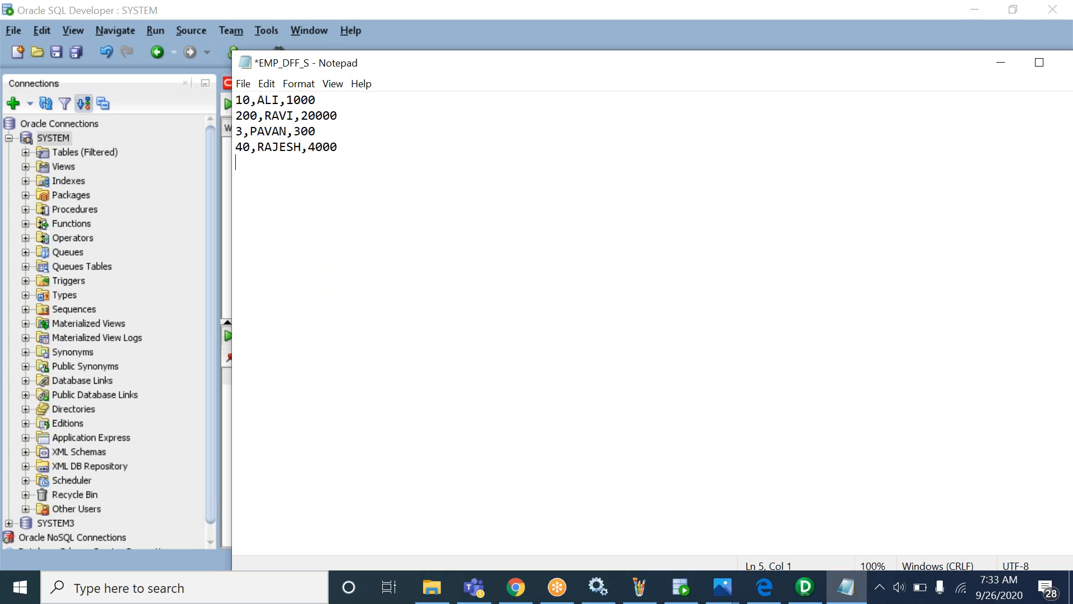
{"action": "type", "text": "5,MADHU,5000"}
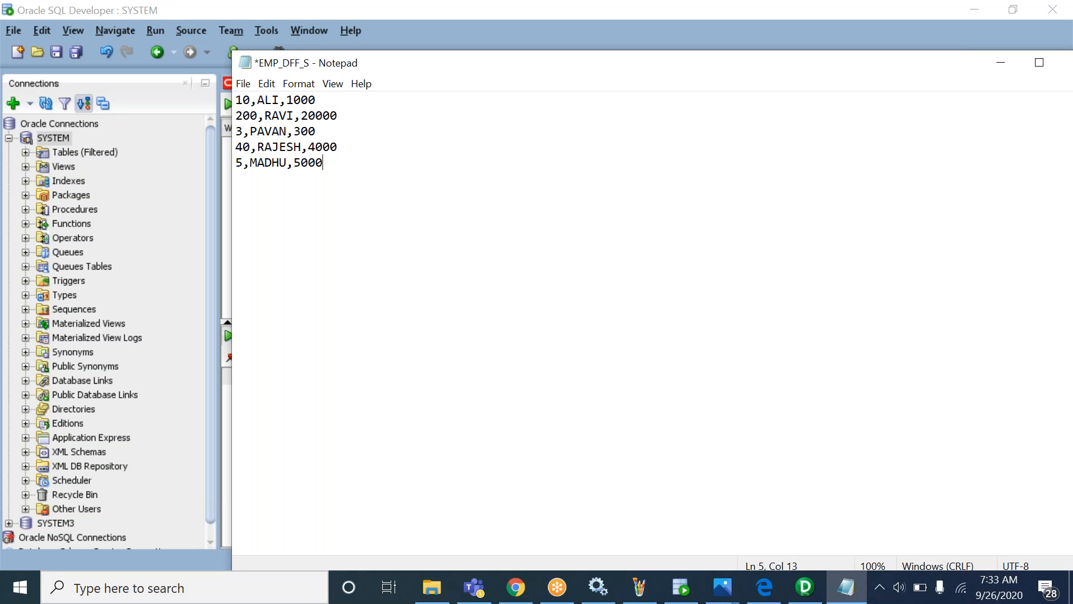
{"action": "key", "text": "ctrl+s"}
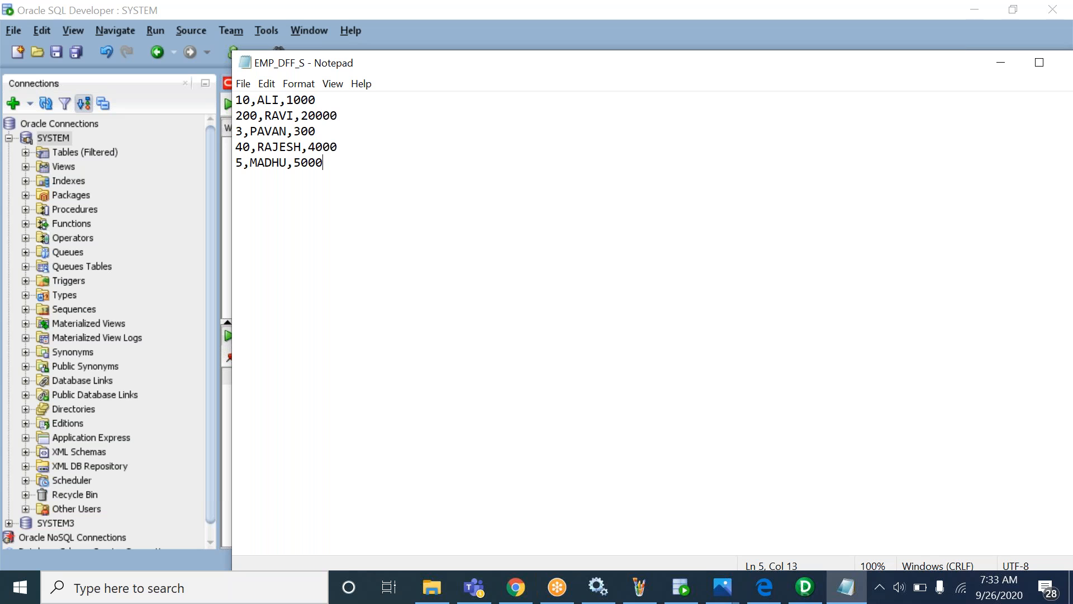
{"action": "key", "text": "alt+F4"}
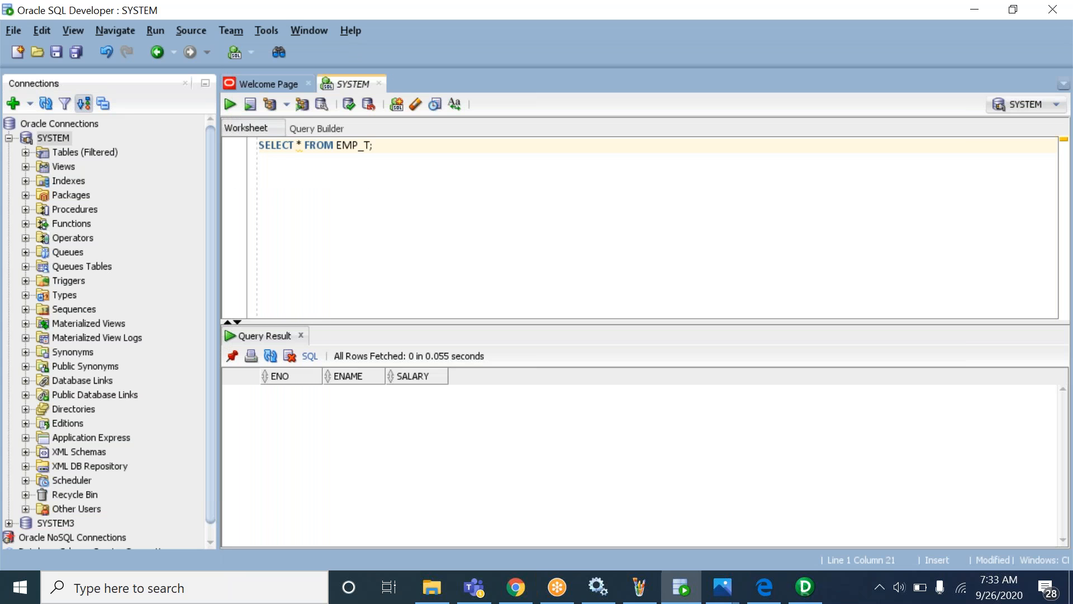
Review the EMP_T query in SQL Developer, and reopen EMP_DFF_S from the Src_Files folder to check its rows.
{"action": "left_click_drag", "start_coordinate": [385, 147], "coordinate": [260, 146]}
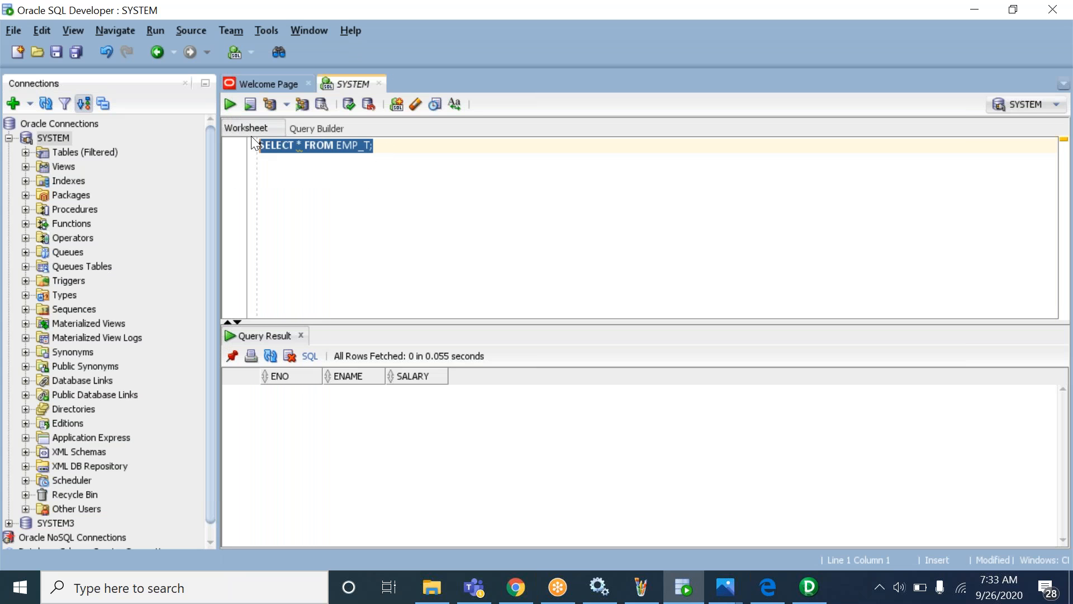
{"action": "left_click", "coordinate": [392, 185]}
{"action": "left_click", "coordinate": [428, 597]}
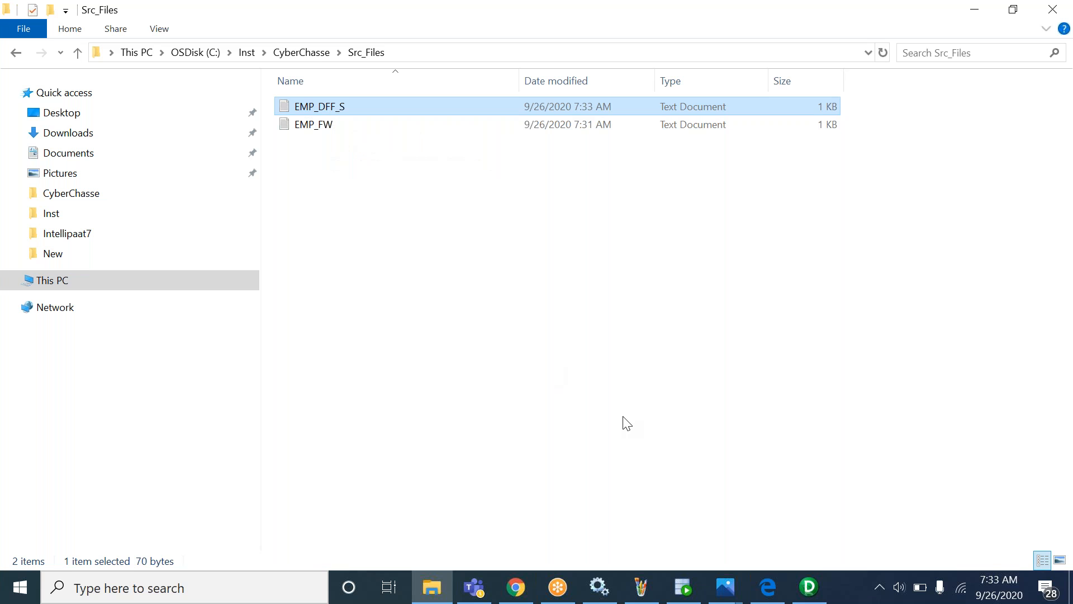
{"action": "double_click", "coordinate": [347, 106]}
{"action": "key", "text": "alt+F4"}
{"action": "key", "text": "Return"}
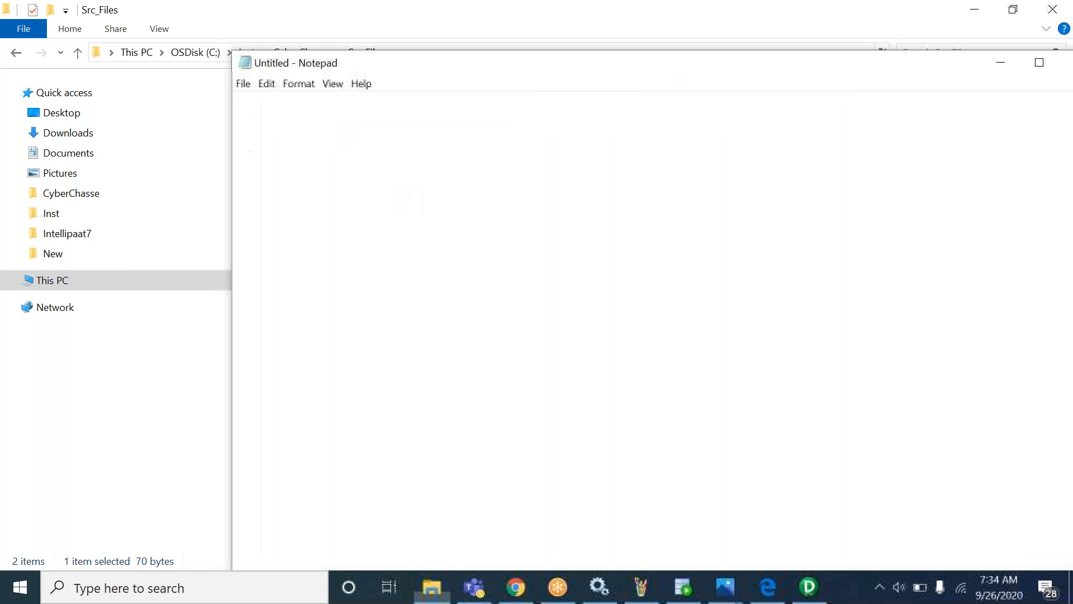
{"action": "key", "text": "ctrl+a"}
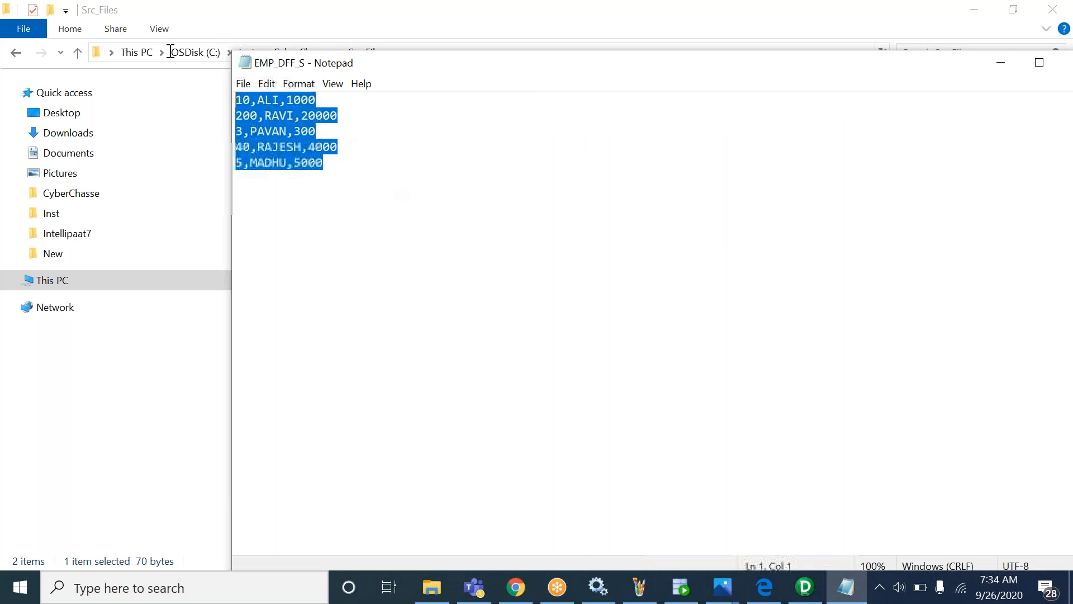
{"action": "double_click", "coordinate": [243, 60]}
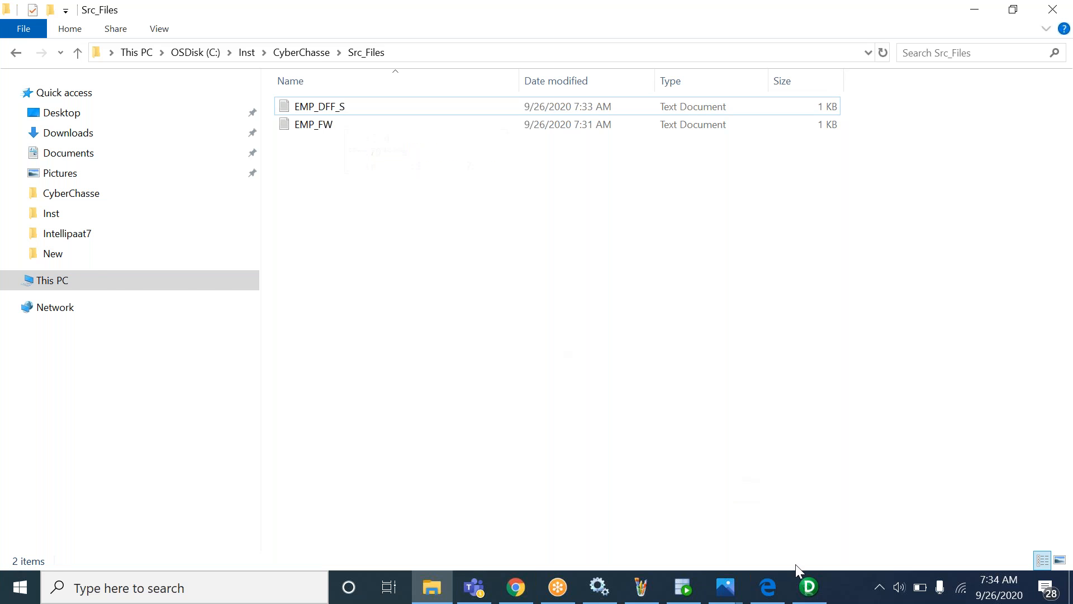
Switch to PowerCenter Designer, accept the RLKP lookup's properties, and clear the Source Analyzer workspace.
{"action": "left_click", "coordinate": [809, 588]}
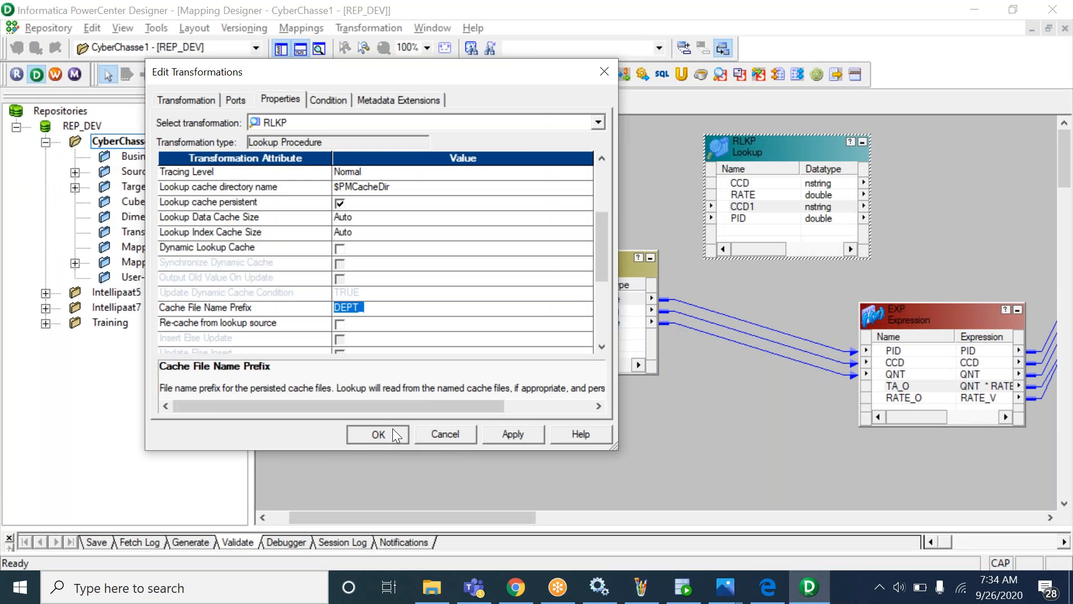
{"action": "left_click", "coordinate": [392, 429]}
{"action": "left_click", "coordinate": [268, 100]}
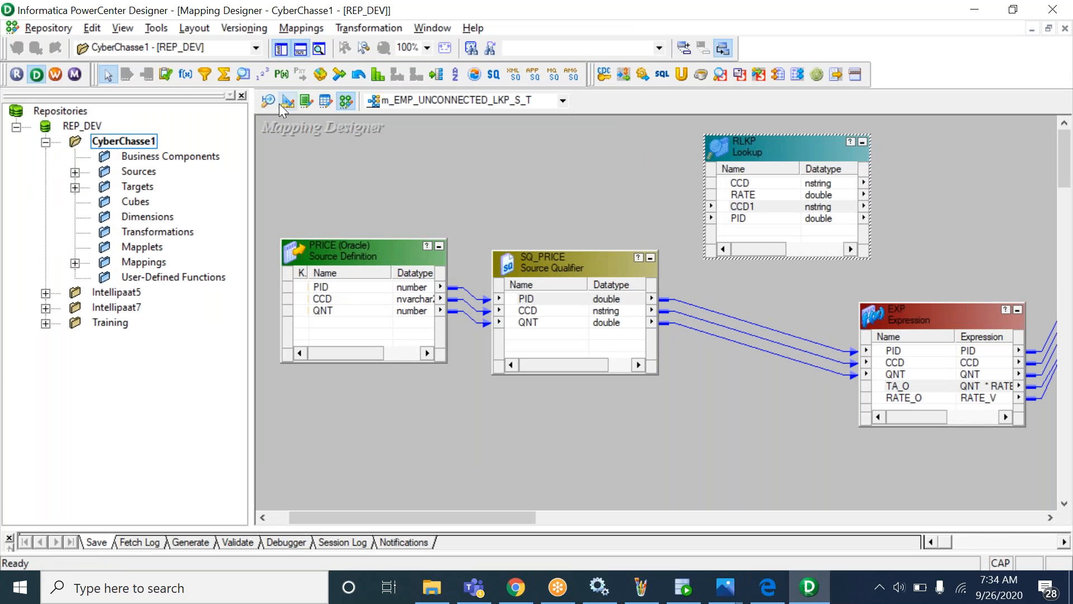
{"action": "right_click", "coordinate": [500, 185]}
{"action": "left_click", "coordinate": [555, 213]}
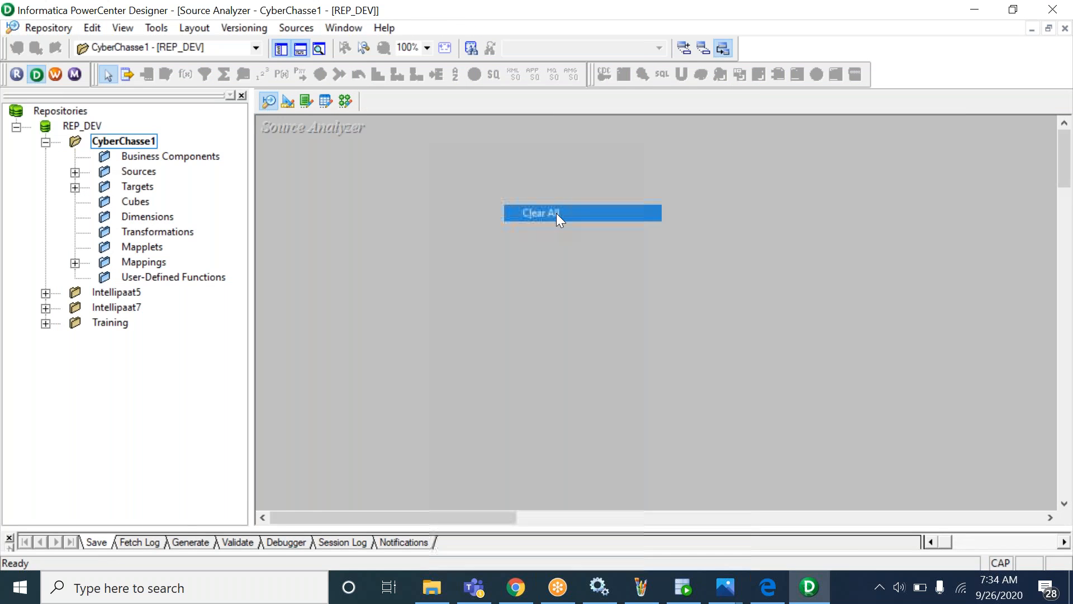
{"action": "key", "text": "alt+Tab"}
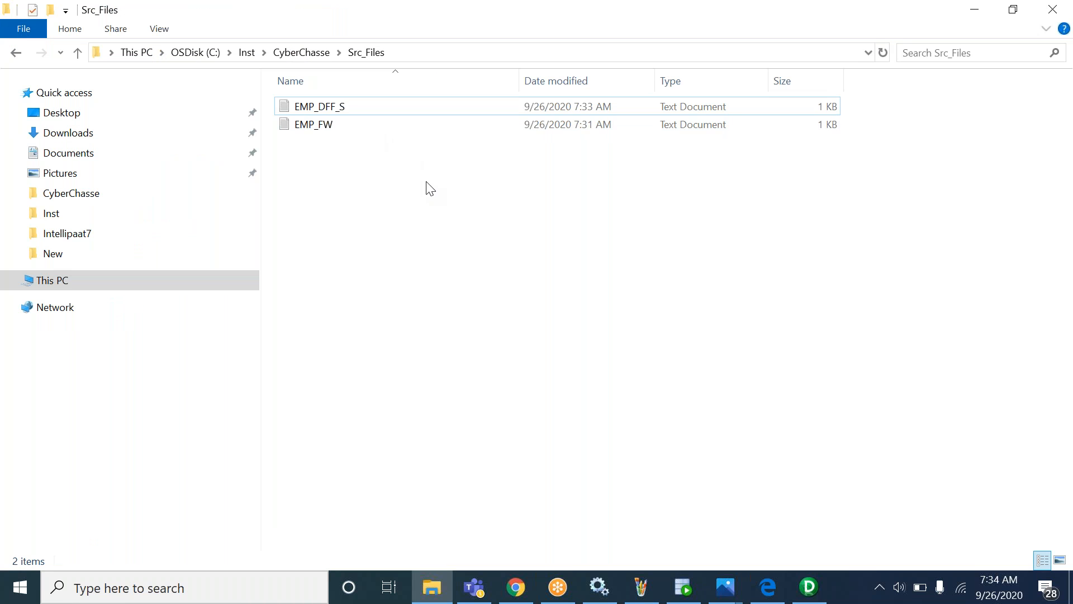
{"action": "key", "text": "alt+Tab"}
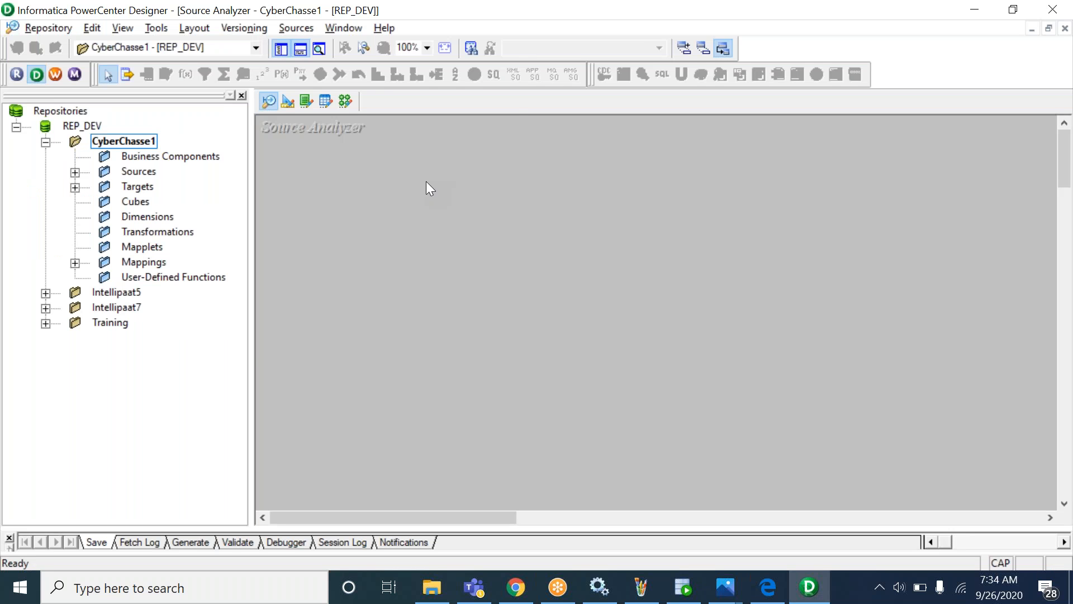
Start importing a source definition from a flat file, showing all file types in the file selection.
{"action": "left_click", "coordinate": [296, 28]}
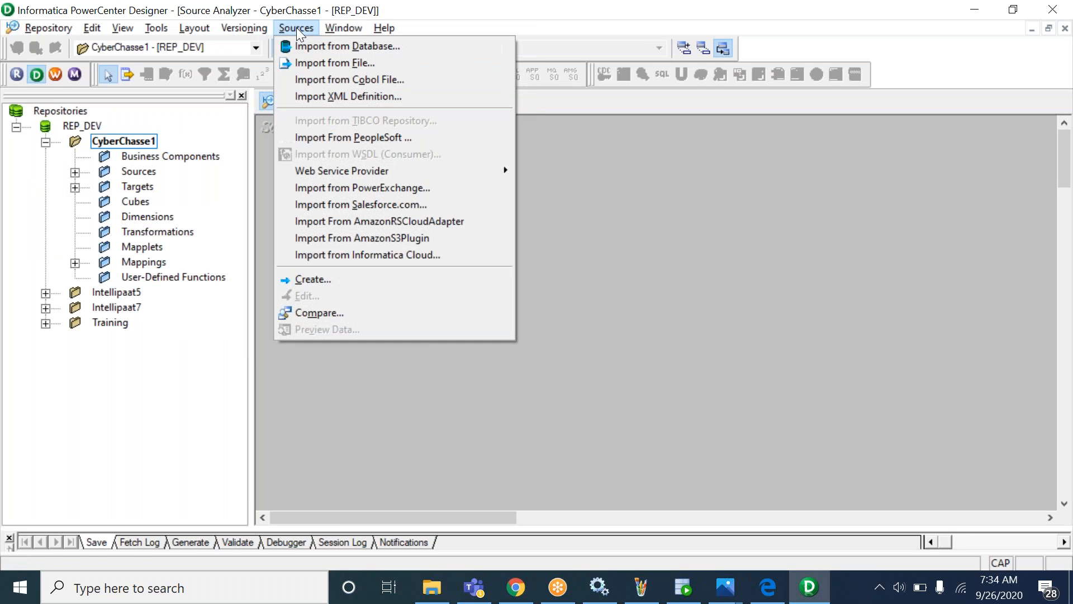
{"action": "left_click", "coordinate": [395, 63]}
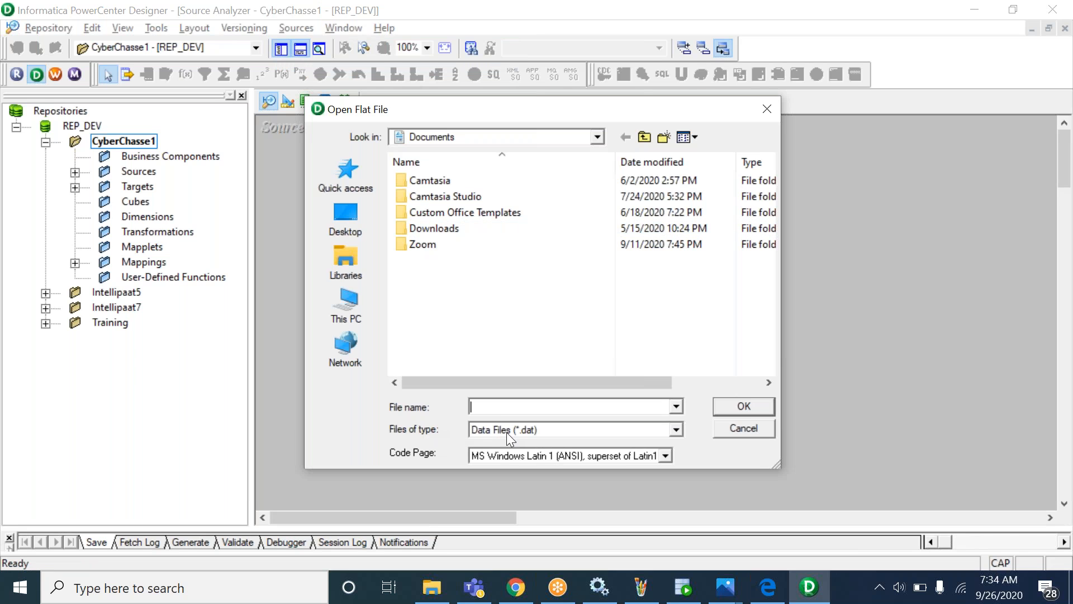
{"action": "left_click", "coordinate": [529, 432]}
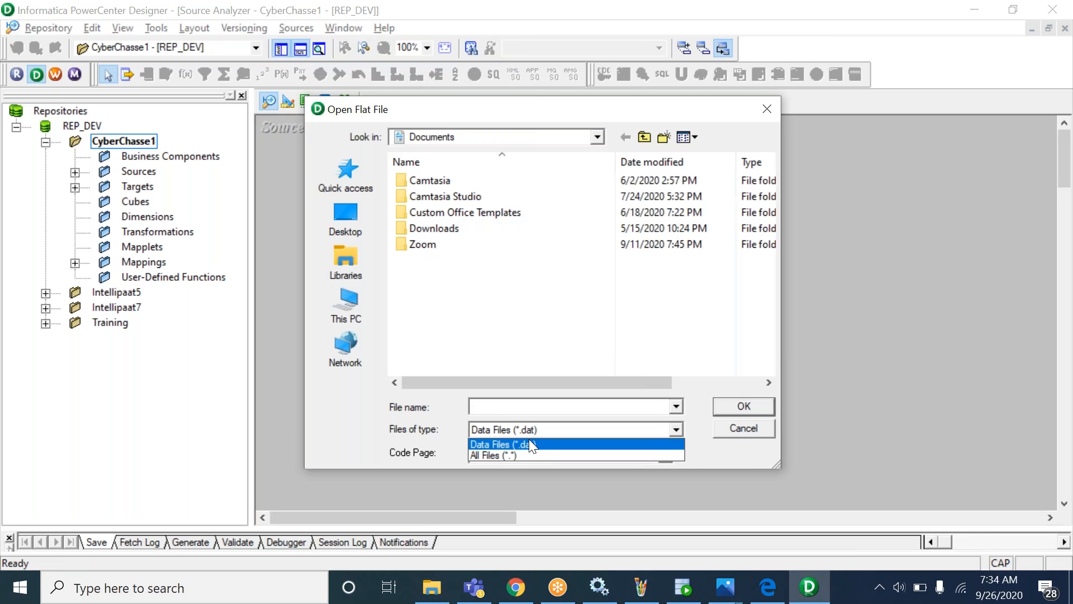
{"action": "left_click", "coordinate": [532, 455]}
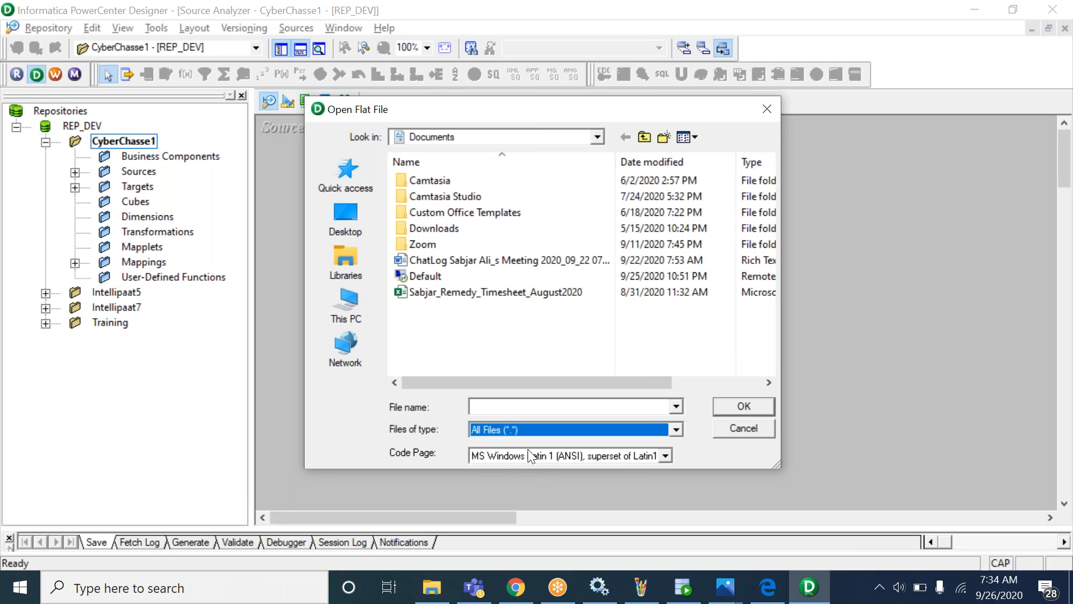
Open EMP_DFF_S from C:\Inst\CyberChasse\Src_Files for the flat file import.
{"action": "left_click", "coordinate": [346, 303]}
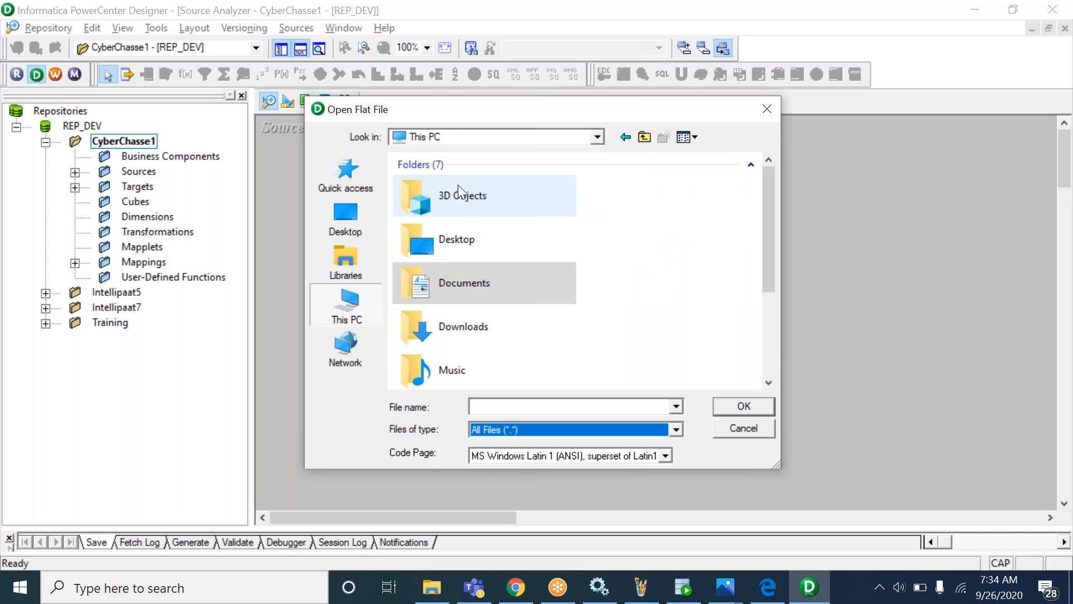
{"action": "scroll", "coordinate": [454, 336], "scroll_direction": "down", "scroll_amount": 3}
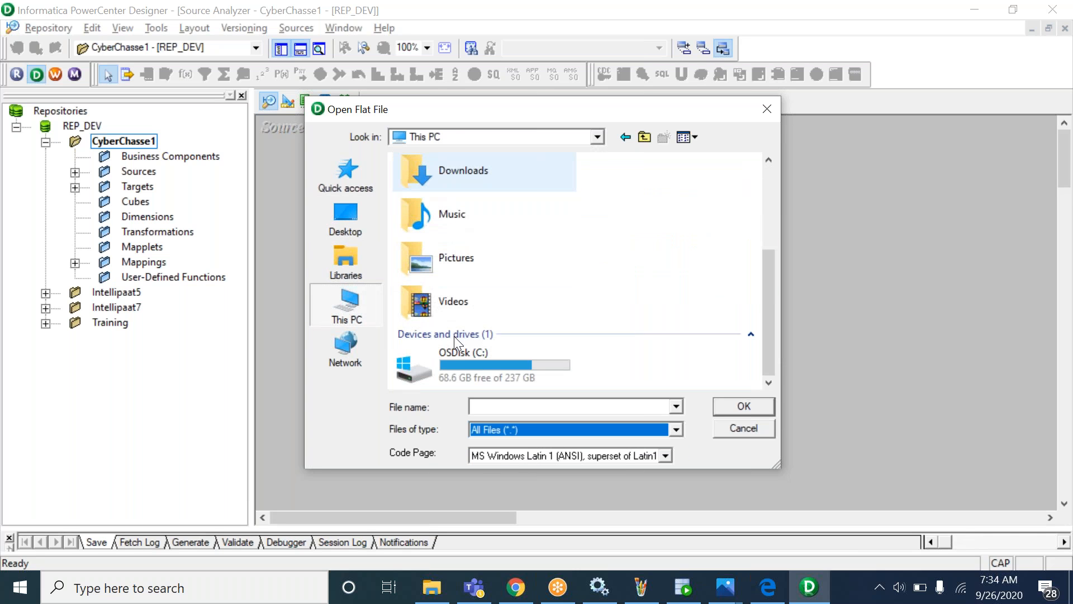
{"action": "double_click", "coordinate": [462, 358]}
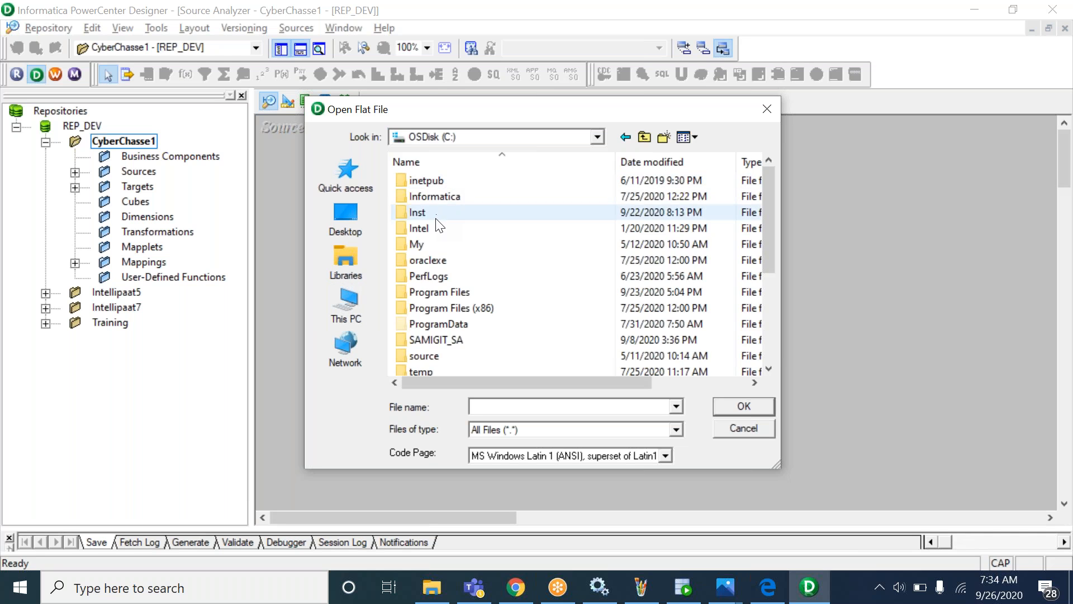
{"action": "double_click", "coordinate": [435, 214]}
{"action": "double_click", "coordinate": [434, 193]}
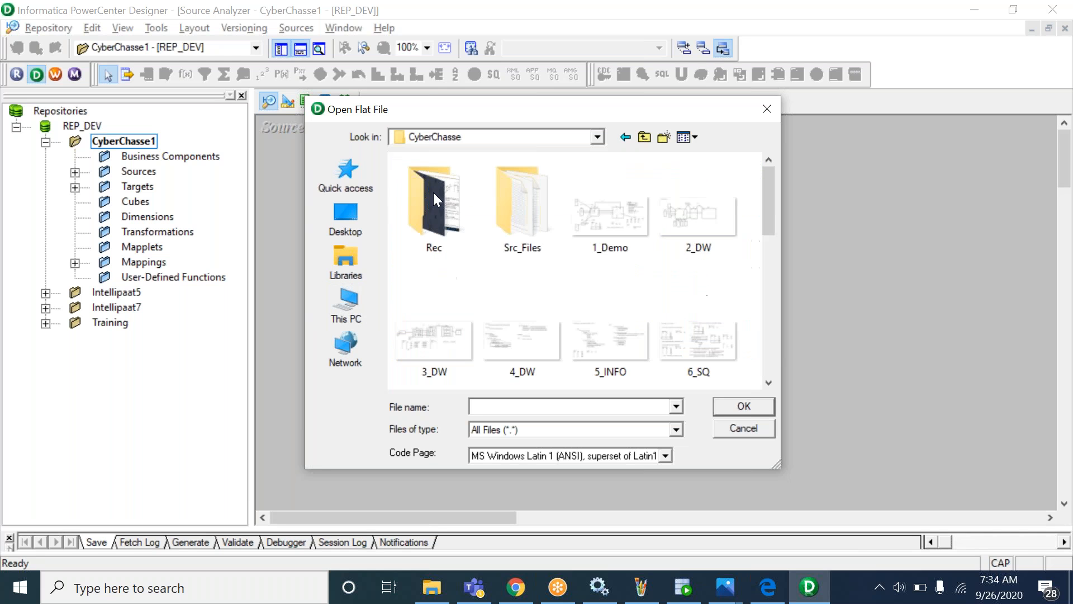
{"action": "double_click", "coordinate": [515, 211]}
{"action": "left_click", "coordinate": [440, 180]}
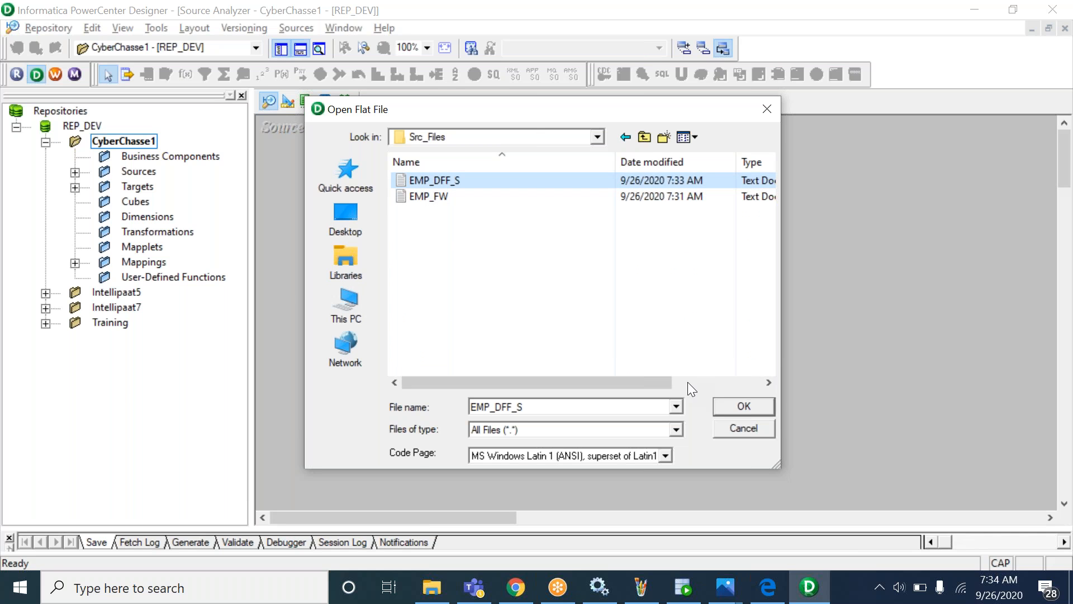
{"action": "left_click", "coordinate": [726, 407]}
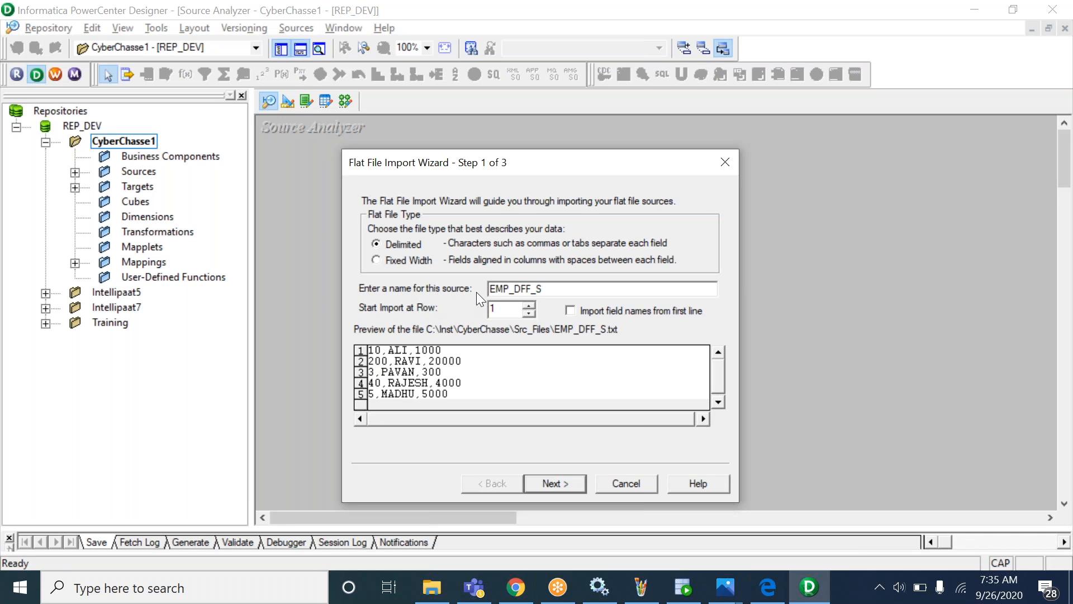
Review the source name and start row, and check them against the EMP_DFF_S rows and the flat file notes in Paint.
{"action": "double_click", "coordinate": [539, 289]}
{"action": "double_click", "coordinate": [502, 311]}
{"action": "left_click", "coordinate": [433, 585]}
{"action": "left_click", "coordinate": [340, 111]}
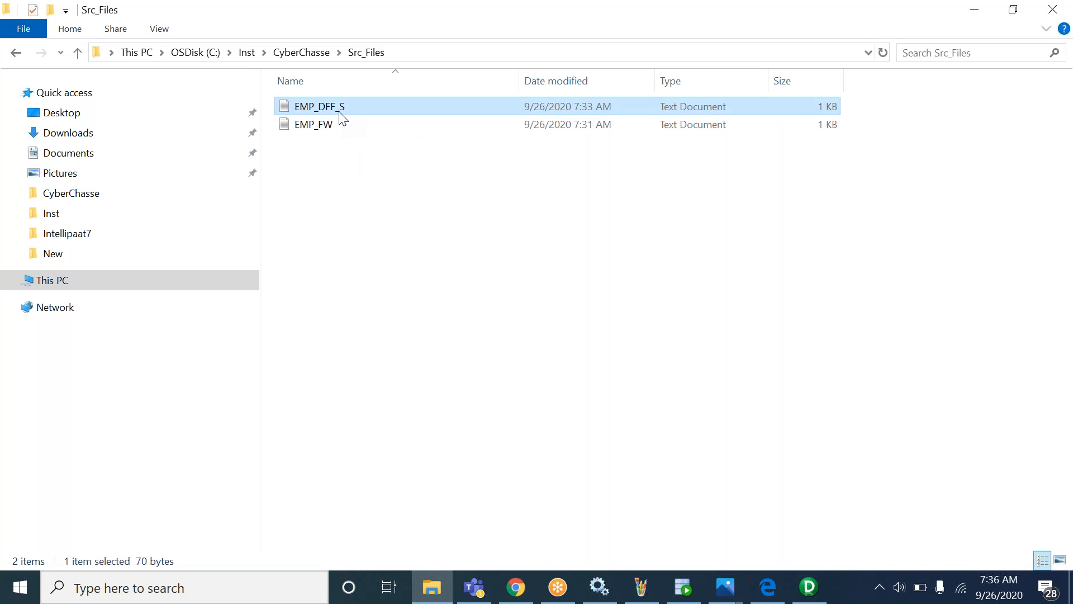
{"action": "double_click", "coordinate": [340, 112]}
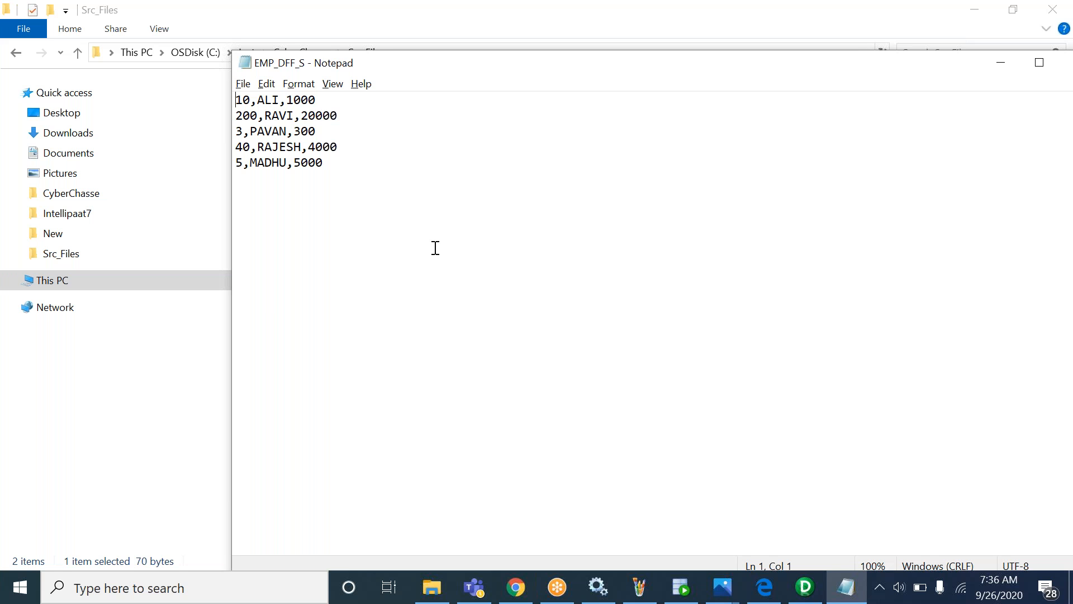
{"action": "key", "text": "alt+F4"}
{"action": "left_click", "coordinate": [641, 587]}
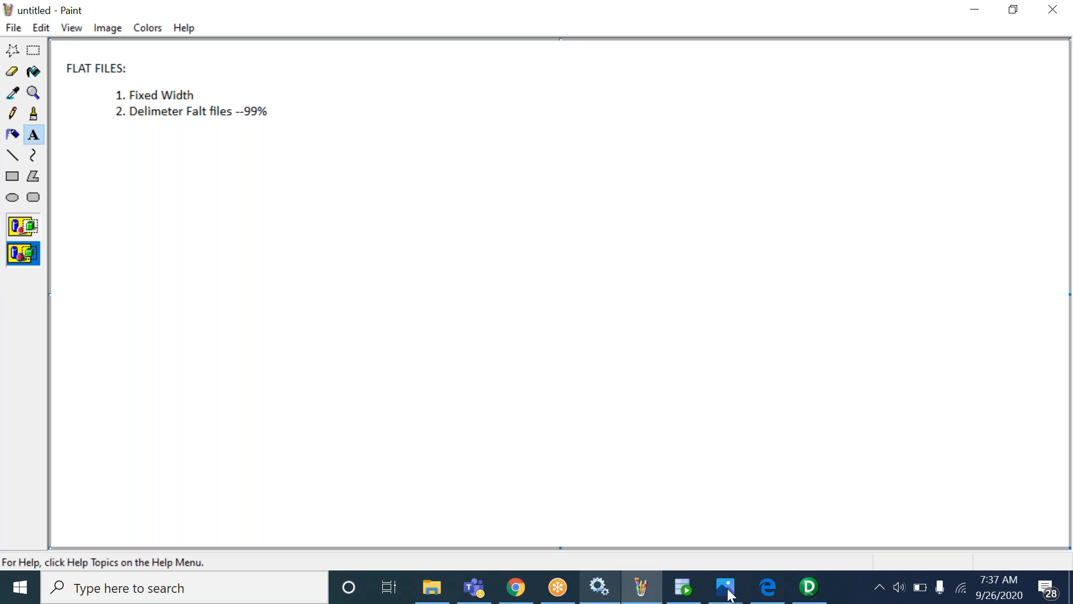
{"action": "left_click", "coordinate": [809, 586]}
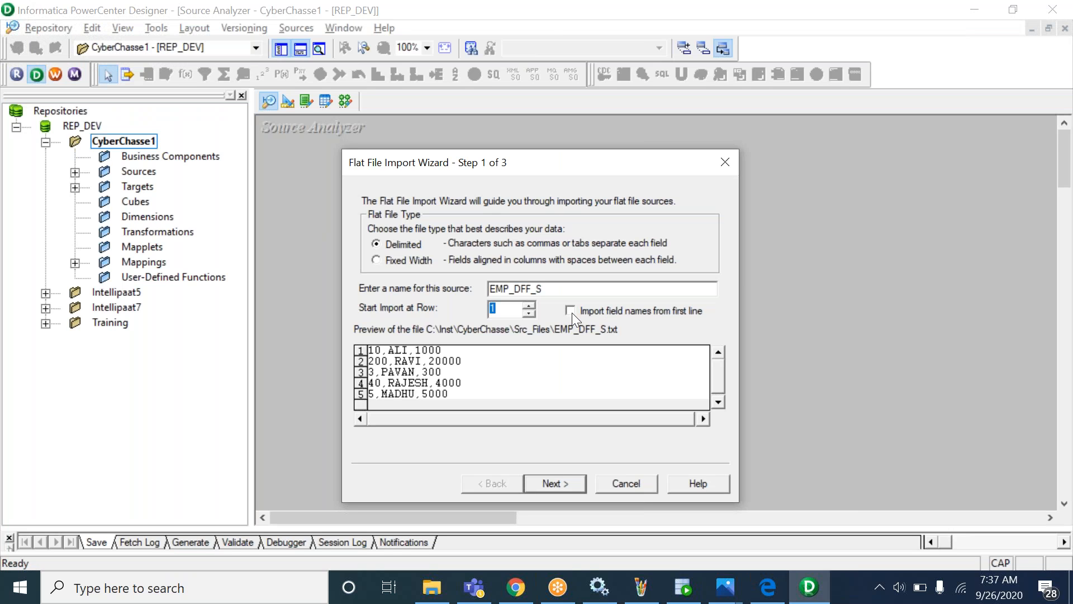
Accept the delimited type, comma delimiter and double-quote text qualifier, and name the first column ENO.
{"action": "left_click", "coordinate": [553, 482]}
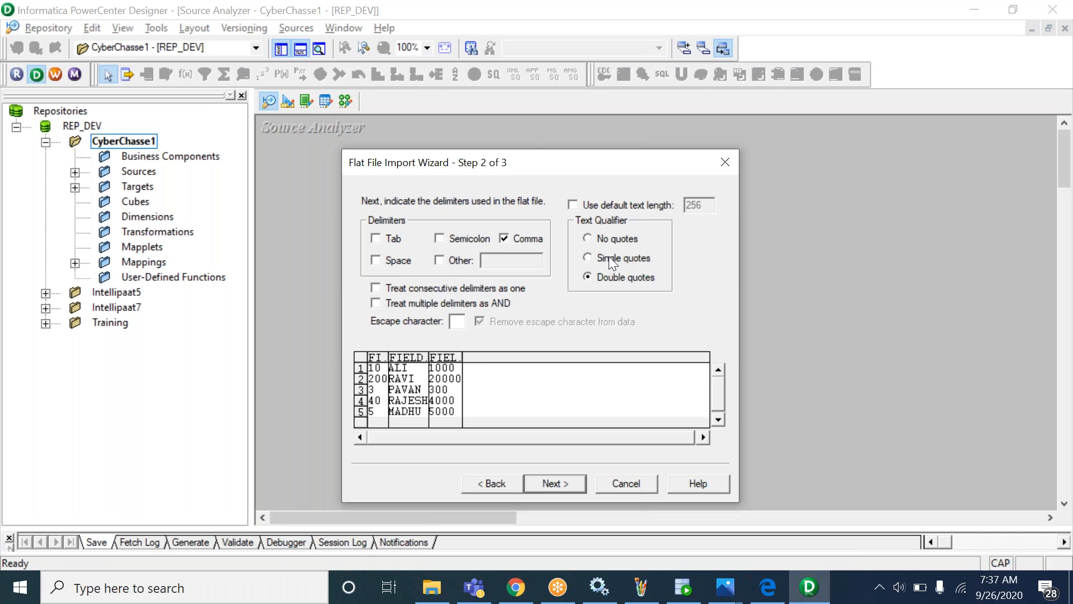
{"action": "left_click", "coordinate": [563, 478]}
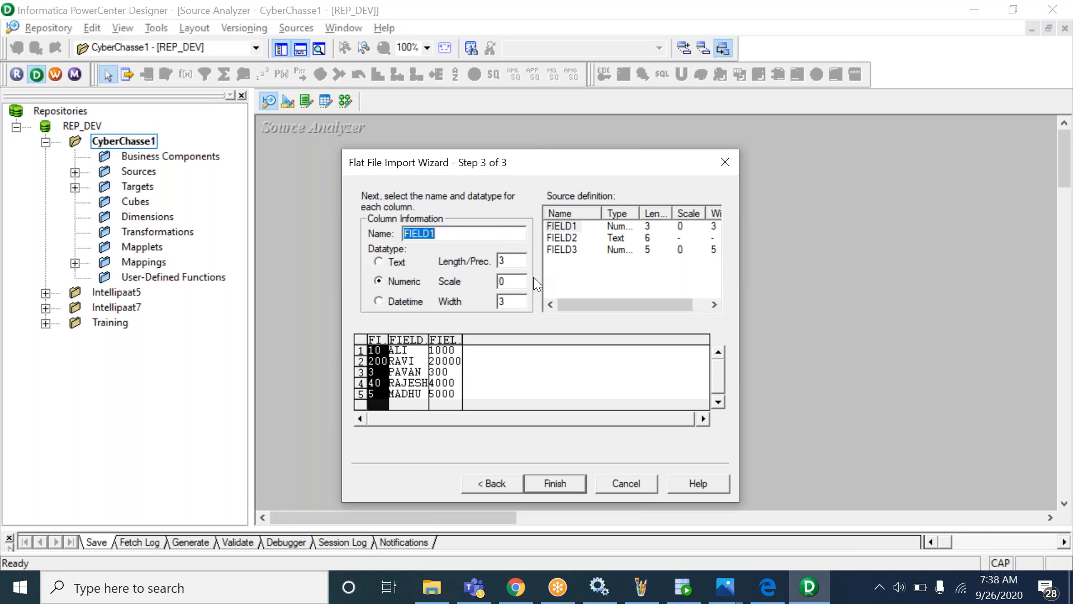
{"action": "left_click", "coordinate": [454, 232]}
{"action": "double_click", "coordinate": [437, 233]}
{"action": "type", "text": "ENO"}
{"action": "left_click_drag", "start_coordinate": [514, 261], "coordinate": [479, 255]}
Name the second column ENAME and the third SALARY, finish the import, and reposition the source definition in the workspace.
{"action": "left_click", "coordinate": [562, 239]}
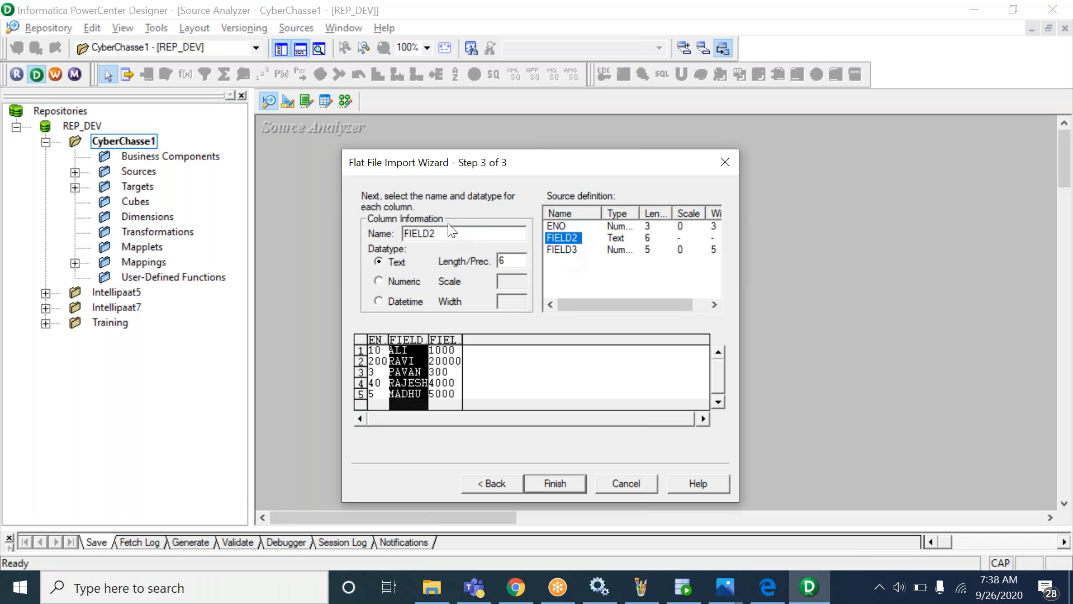
{"action": "left_click_drag", "start_coordinate": [447, 233], "coordinate": [364, 233]}
{"action": "type", "text": "ENAME"}
{"action": "left_click", "coordinate": [562, 249]}
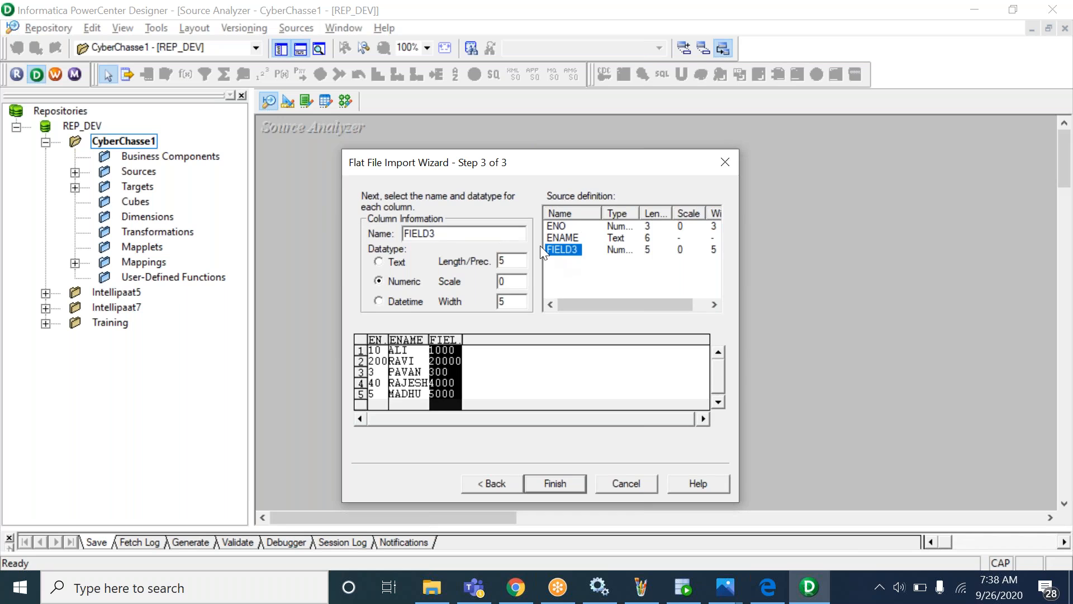
{"action": "left_click_drag", "start_coordinate": [450, 234], "coordinate": [331, 233]}
{"action": "type", "text": "SALARY"}
{"action": "left_click", "coordinate": [564, 227]}
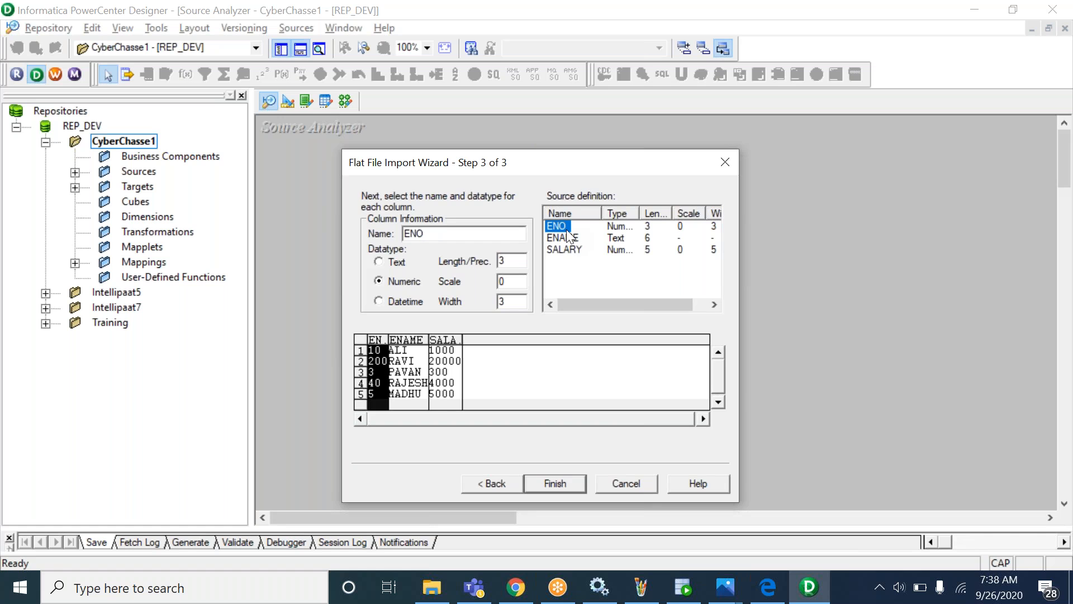
{"action": "left_click", "coordinate": [557, 483]}
{"action": "left_click_drag", "start_coordinate": [356, 156], "coordinate": [397, 263]}
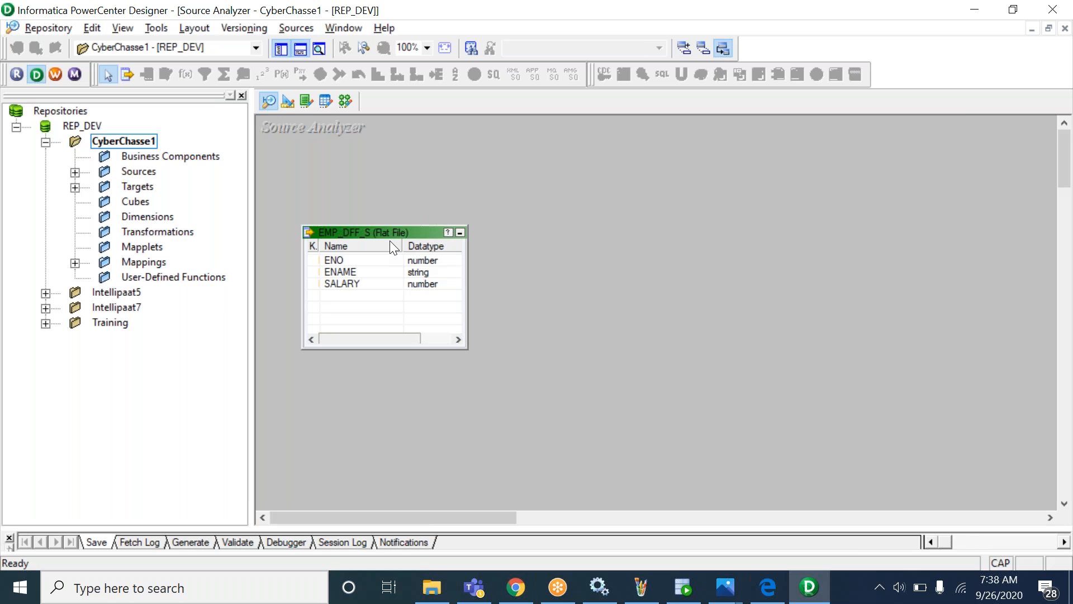
Clear the Target Designer workspace and place the EMP_T target definition in it.
{"action": "left_click", "coordinate": [288, 100]}
{"action": "right_click", "coordinate": [459, 223]}
{"action": "left_click", "coordinate": [495, 247]}
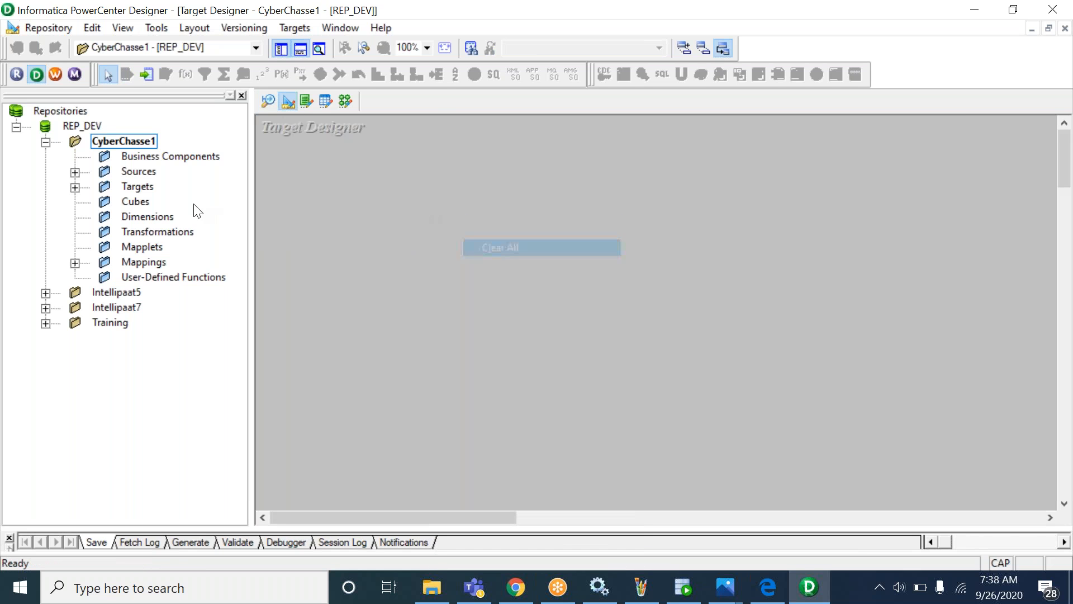
{"action": "double_click", "coordinate": [127, 189]}
{"action": "left_click_drag", "start_coordinate": [162, 442], "coordinate": [342, 254]}
Create a new mapping named m_EMP_FILE_TABLE_LOAD in the Mapping Designer.
{"action": "left_click", "coordinate": [344, 100]}
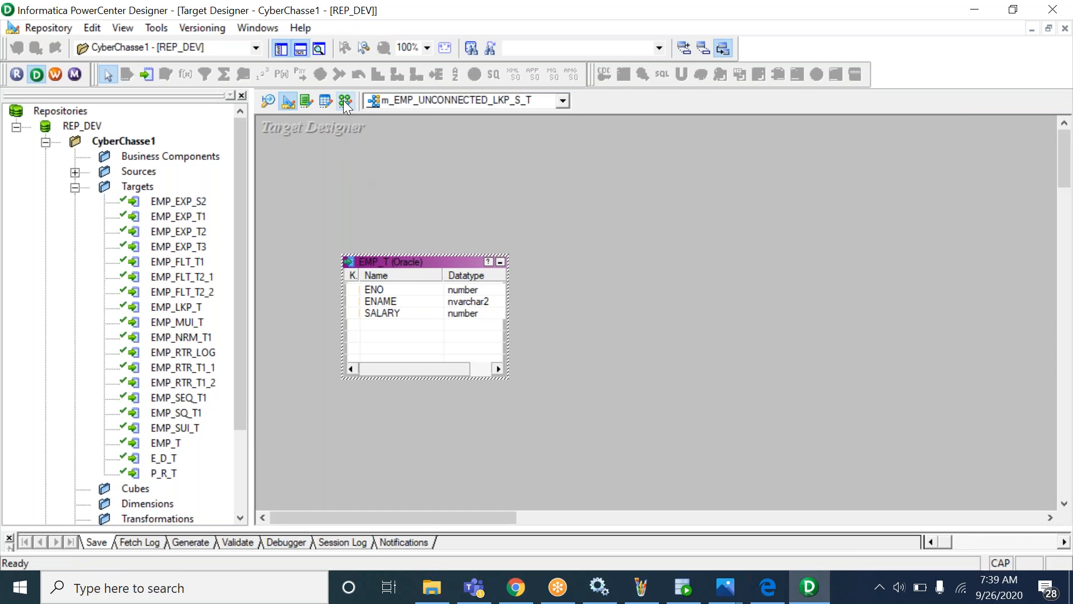
{"action": "left_click", "coordinate": [300, 29]}
{"action": "left_click", "coordinate": [310, 47]}
{"action": "type", "text": "m_EMP_FILE_TABLE_LOAD"}
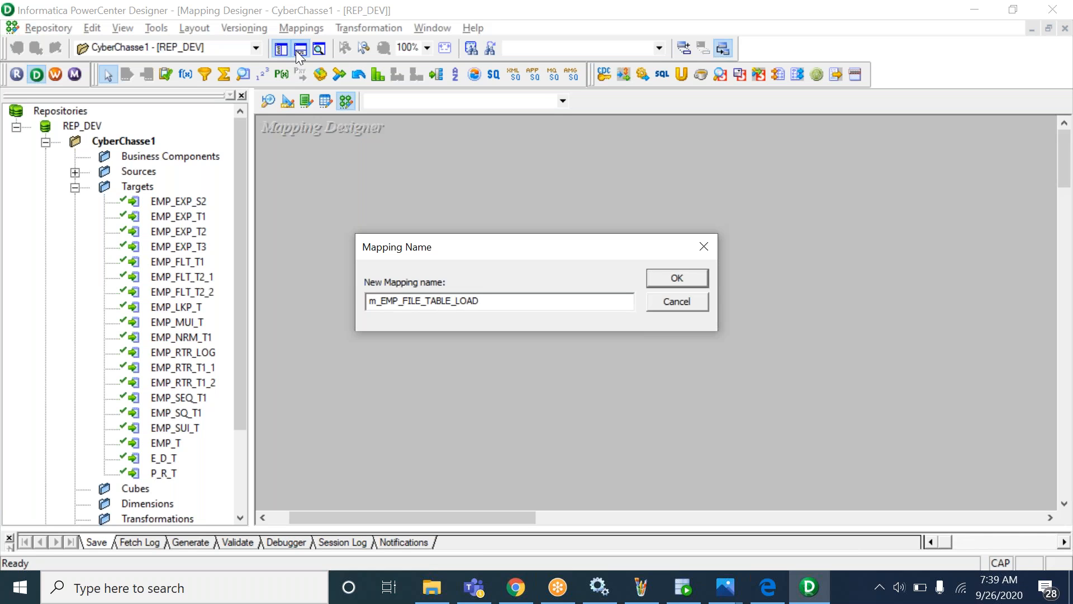
{"action": "left_click_drag", "start_coordinate": [527, 307], "coordinate": [330, 285]}
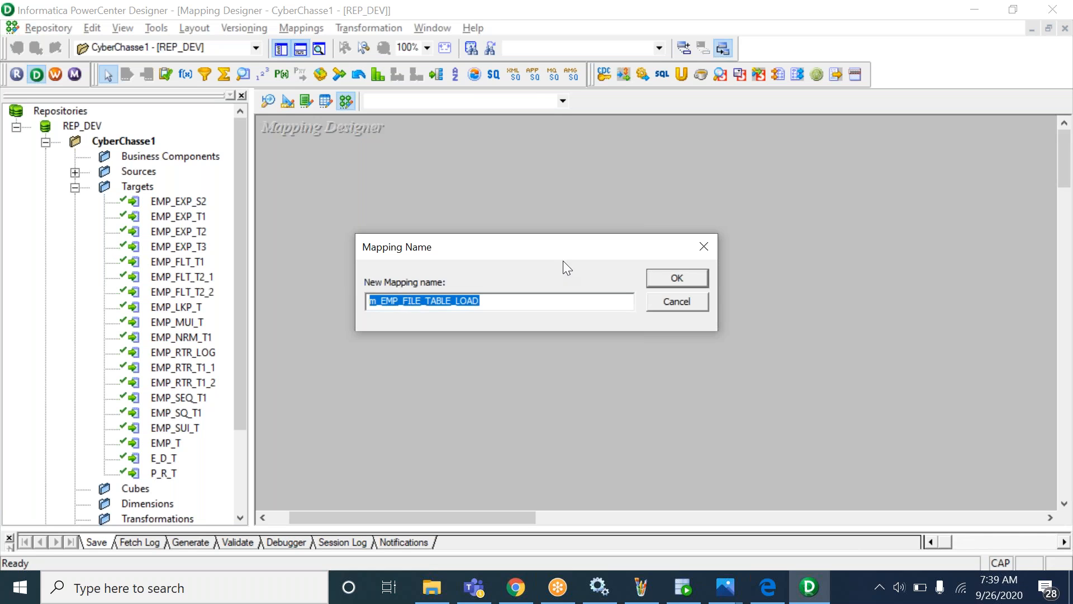
{"action": "left_click", "coordinate": [676, 281]}
Add the flat-file source EMP_DFF_S and the target EMP_T to the mapping, with the target well apart from the source.
{"action": "double_click", "coordinate": [137, 171]}
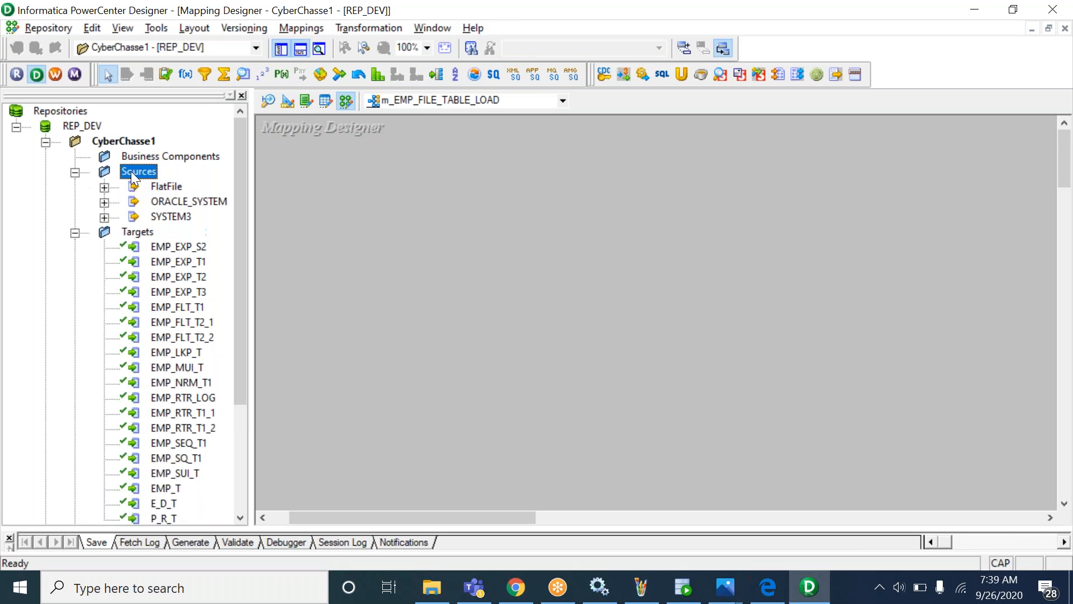
{"action": "double_click", "coordinate": [167, 186]}
{"action": "left_click_drag", "start_coordinate": [202, 202], "coordinate": [330, 193]}
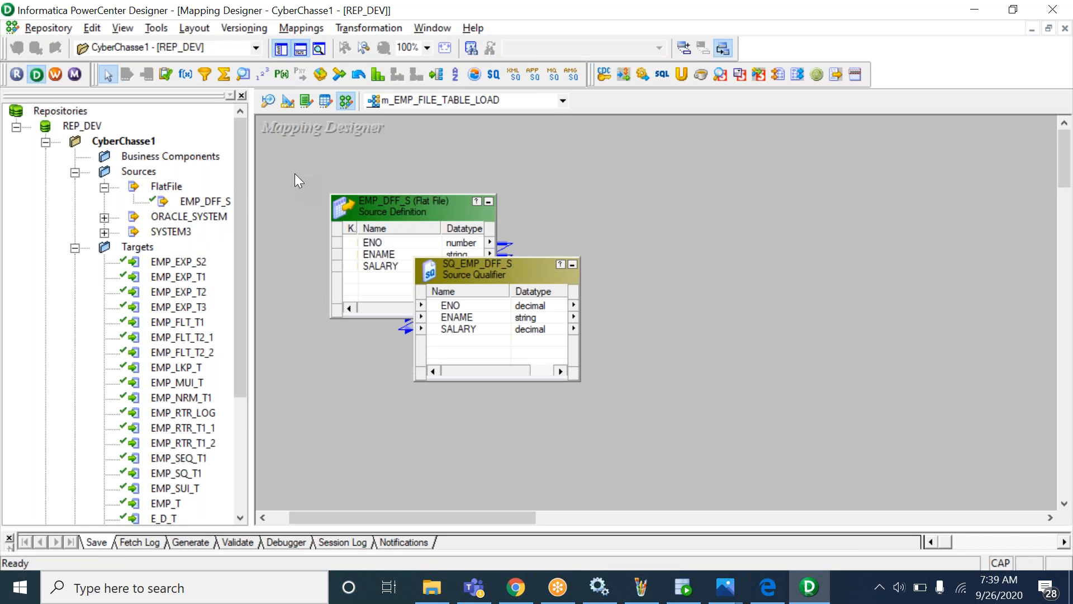
{"action": "left_click_drag", "start_coordinate": [239, 241], "coordinate": [246, 327]}
{"action": "left_click_drag", "start_coordinate": [166, 383], "coordinate": [736, 211]}
Link ENO, ENAME and SALARY from SQ_EMP_DFF_S to EMP_T and move the source qualifier between the source and target.
{"action": "right_click", "coordinate": [491, 314]}
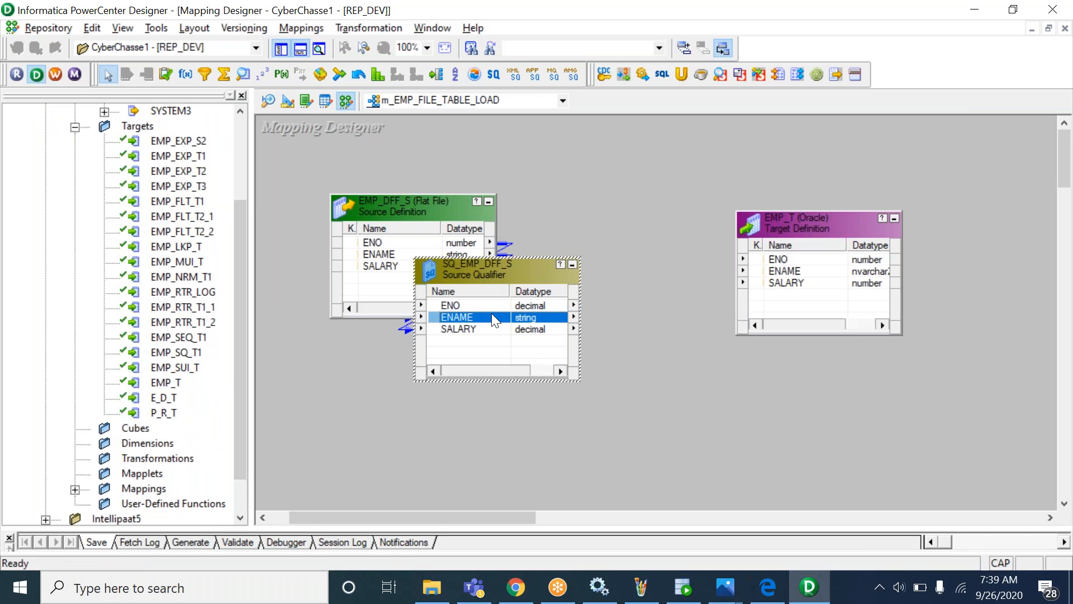
{"action": "left_click", "coordinate": [514, 324]}
{"action": "left_click_drag", "start_coordinate": [747, 237], "coordinate": [805, 273]}
{"action": "left_click_drag", "start_coordinate": [530, 273], "coordinate": [650, 212]}
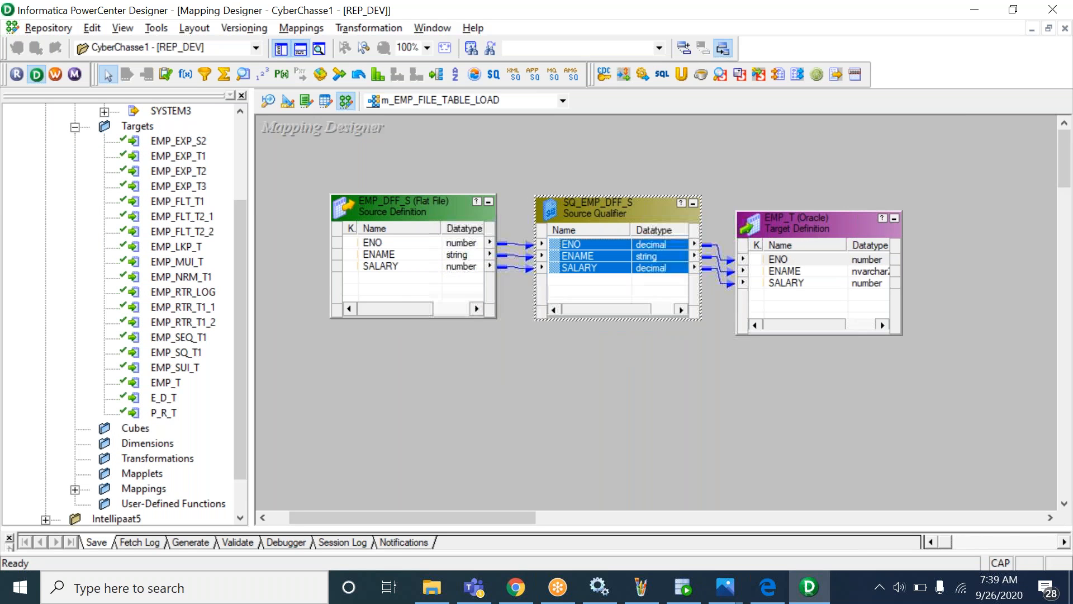
{"action": "left_click", "coordinate": [765, 168]}
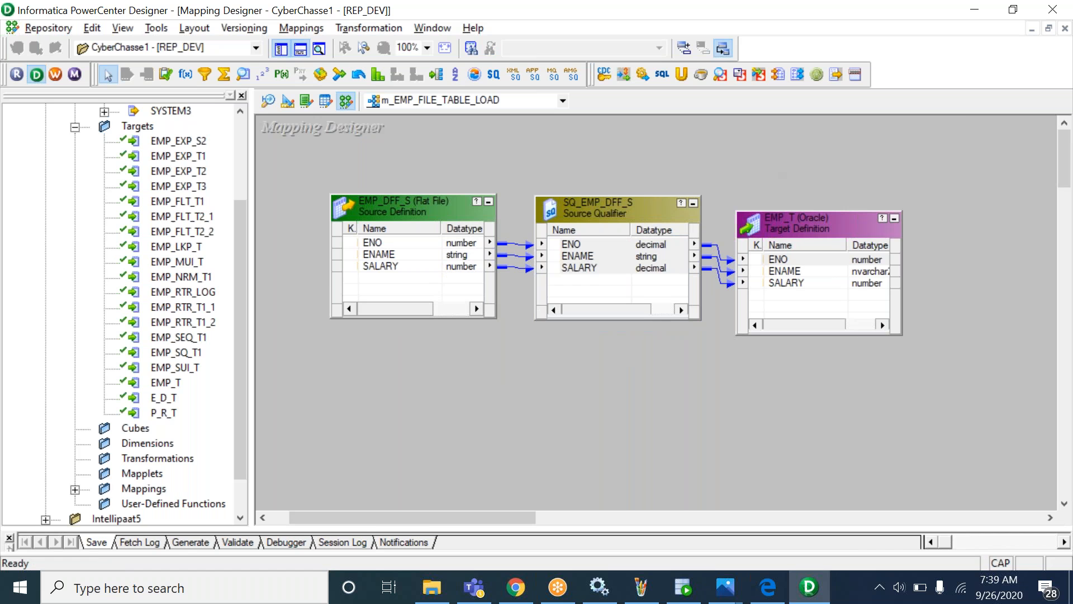
Examine the properties of the SQ_EMP_DFF_S source qualifier, including its Sql Query editor, and close it without changes.
{"action": "double_click", "coordinate": [591, 268]}
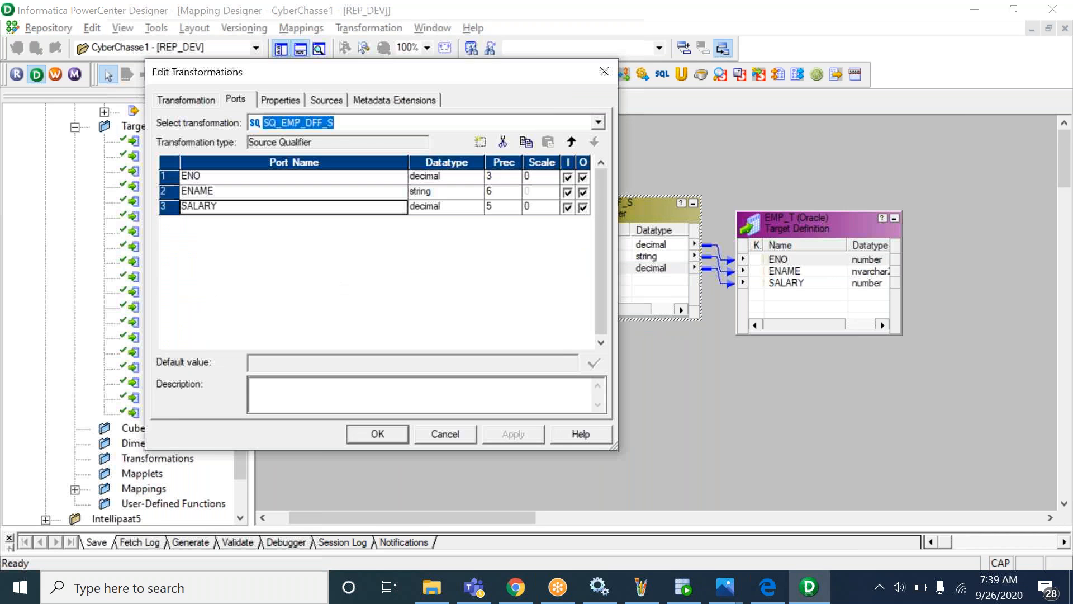
{"action": "left_click", "coordinate": [280, 99]}
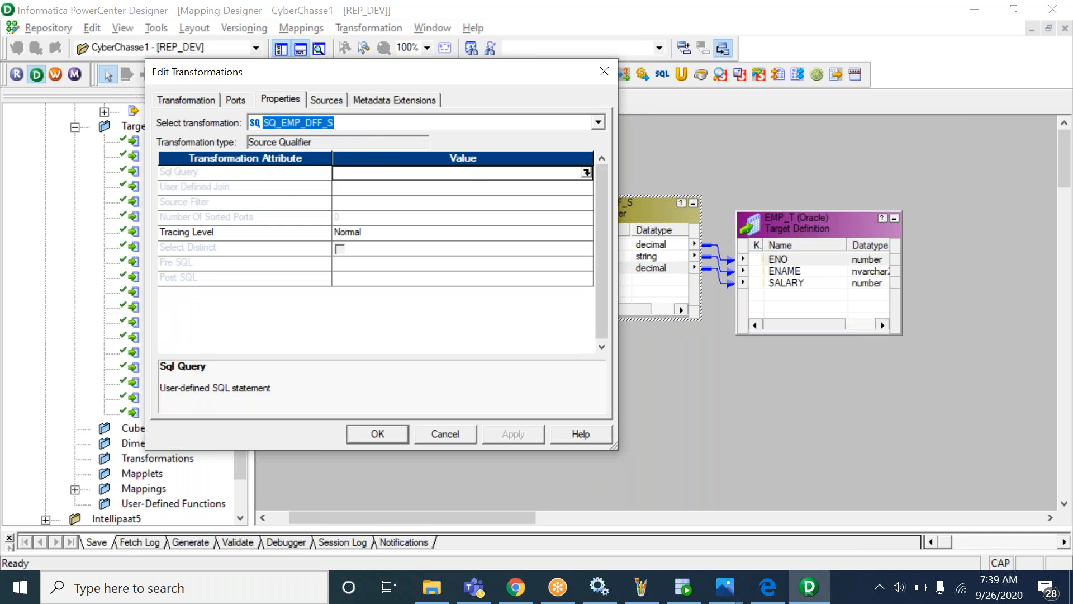
{"action": "left_click", "coordinate": [234, 231]}
{"action": "left_click", "coordinate": [393, 173]}
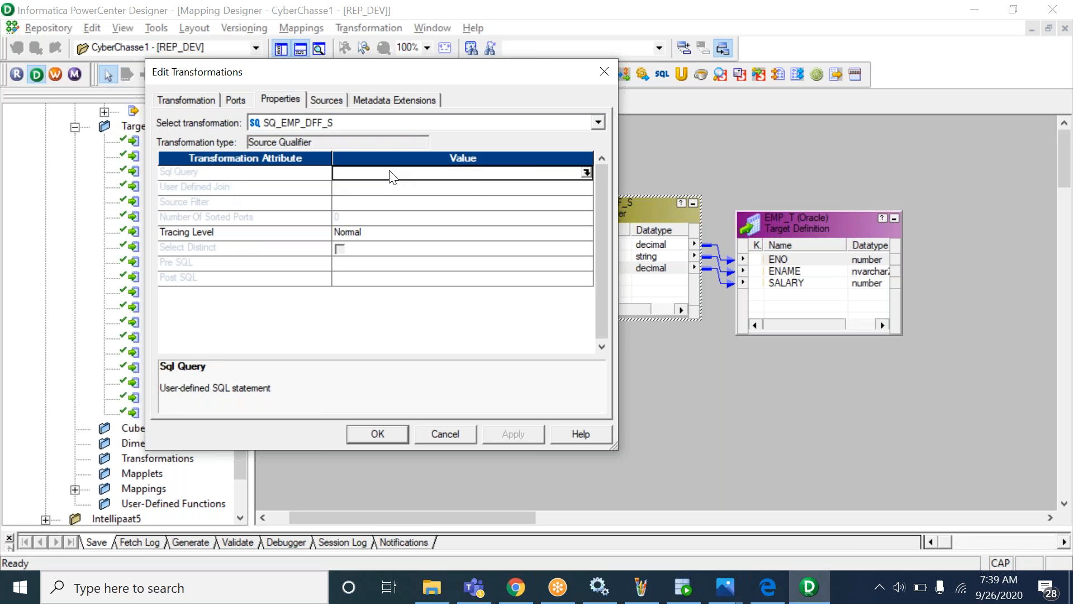
{"action": "left_click", "coordinate": [585, 173]}
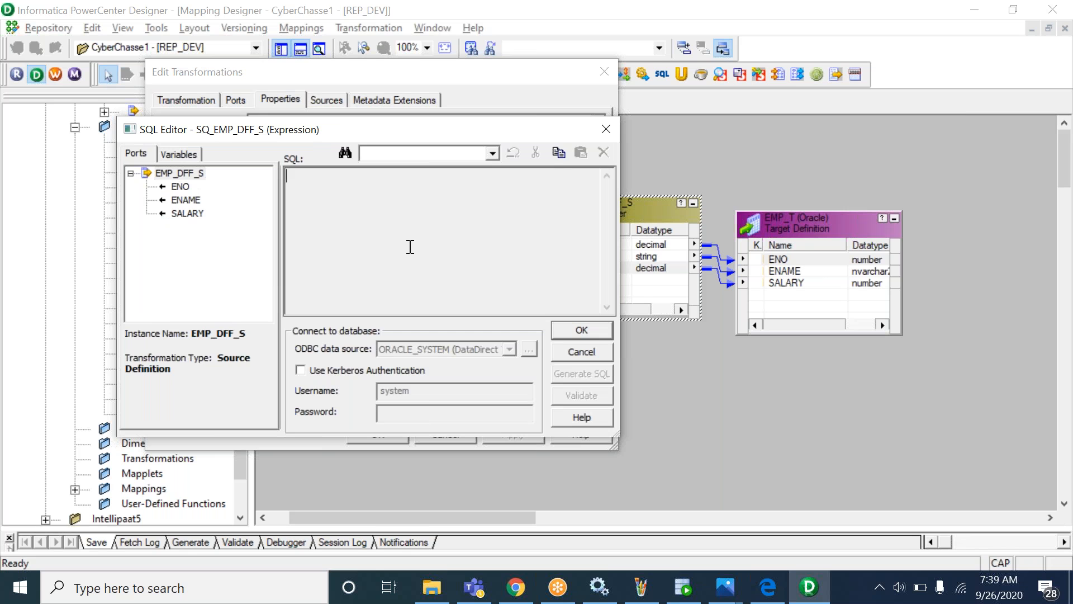
{"action": "key", "text": "Escape"}
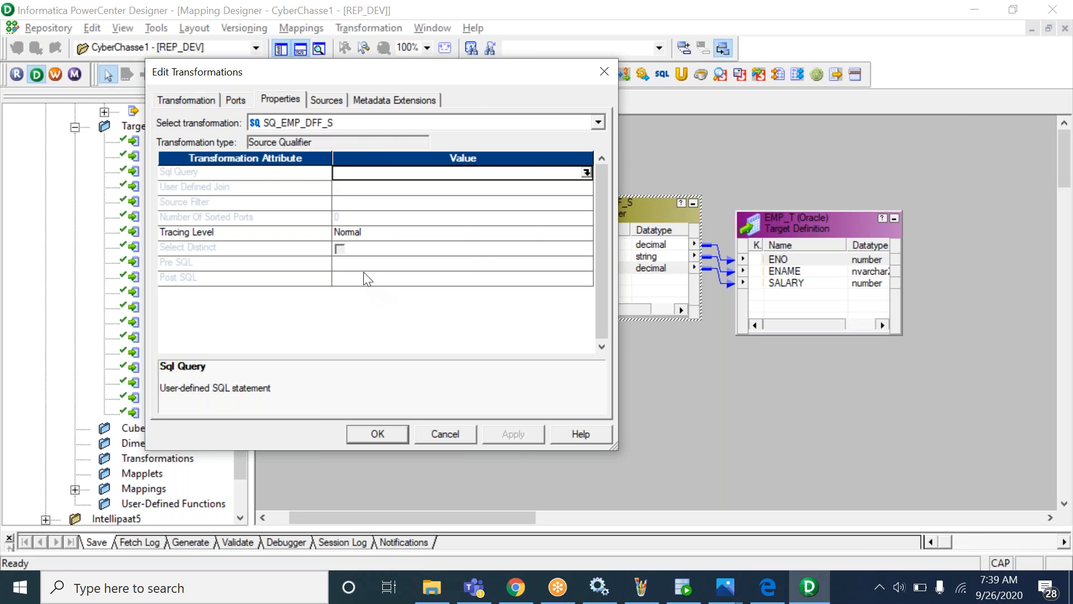
{"action": "key", "text": "Escape"}
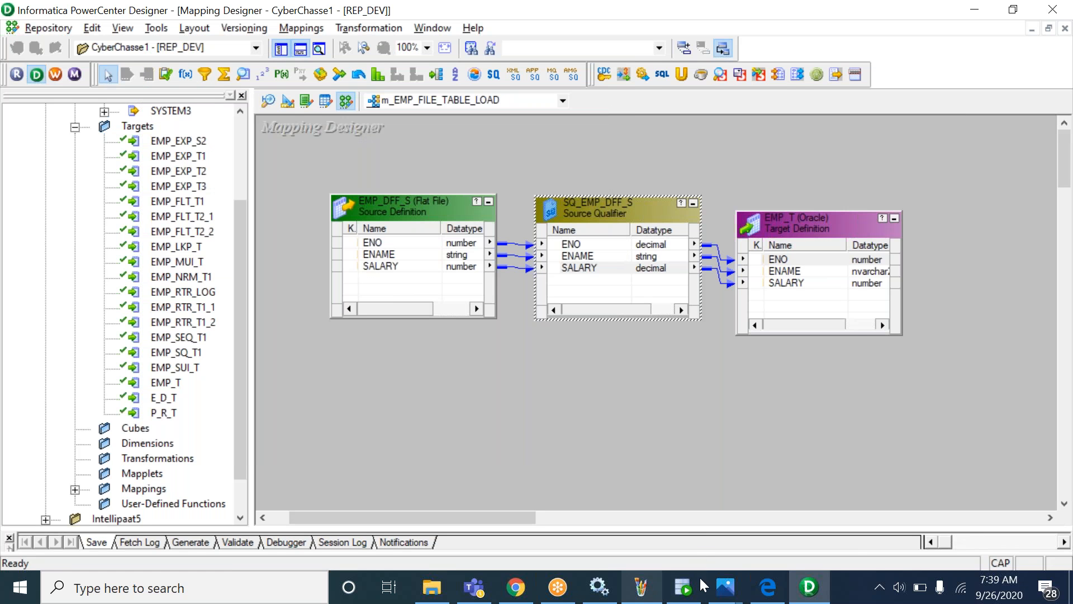
Switch to Workflow Manager and create a session task named s_m_EMP_FILE_TABLE_LOAD in the Task Developer.
{"action": "left_click", "coordinate": [52, 74]}
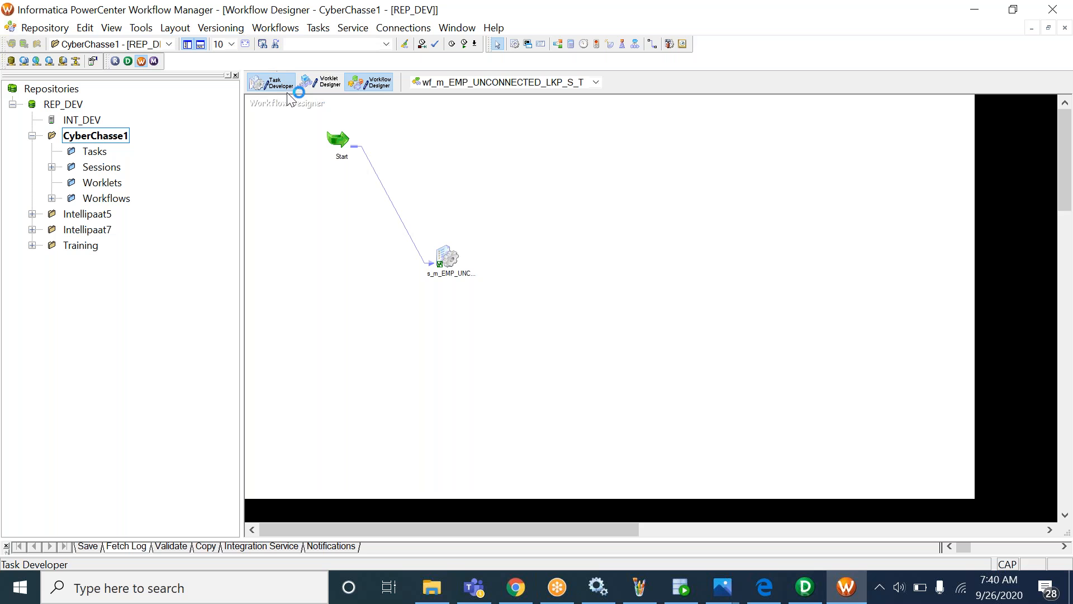
{"action": "left_click", "coordinate": [282, 84]}
{"action": "right_click", "coordinate": [394, 157]}
{"action": "left_click", "coordinate": [442, 181]}
{"action": "left_click", "coordinate": [263, 27]}
{"action": "left_click", "coordinate": [284, 46]}
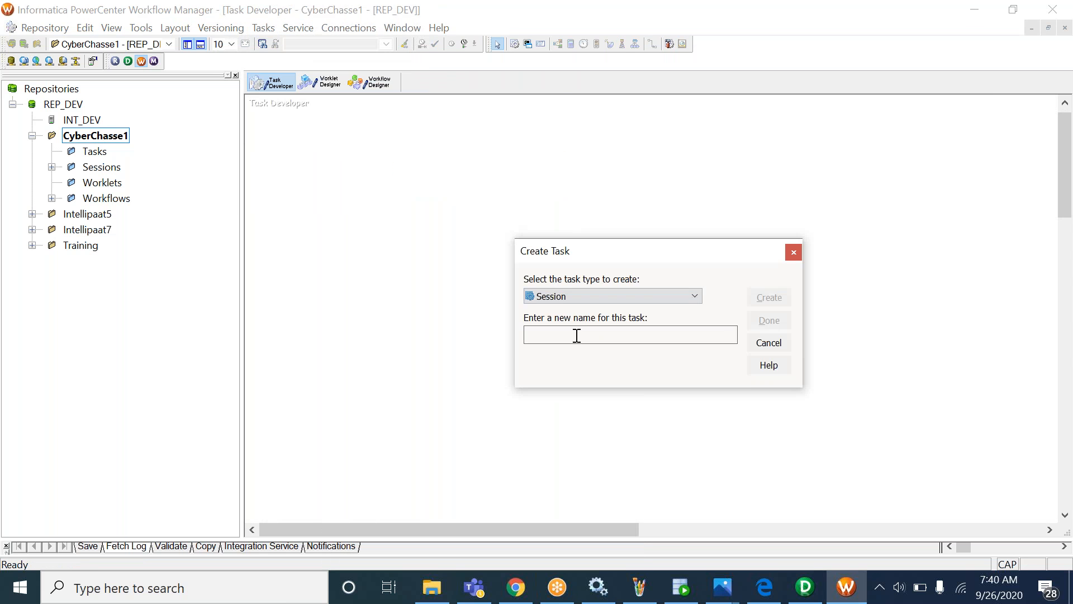
{"action": "type", "text": "s_m_EMP_FILE_TABLE_LOAD"}
{"action": "key", "text": "Return"}
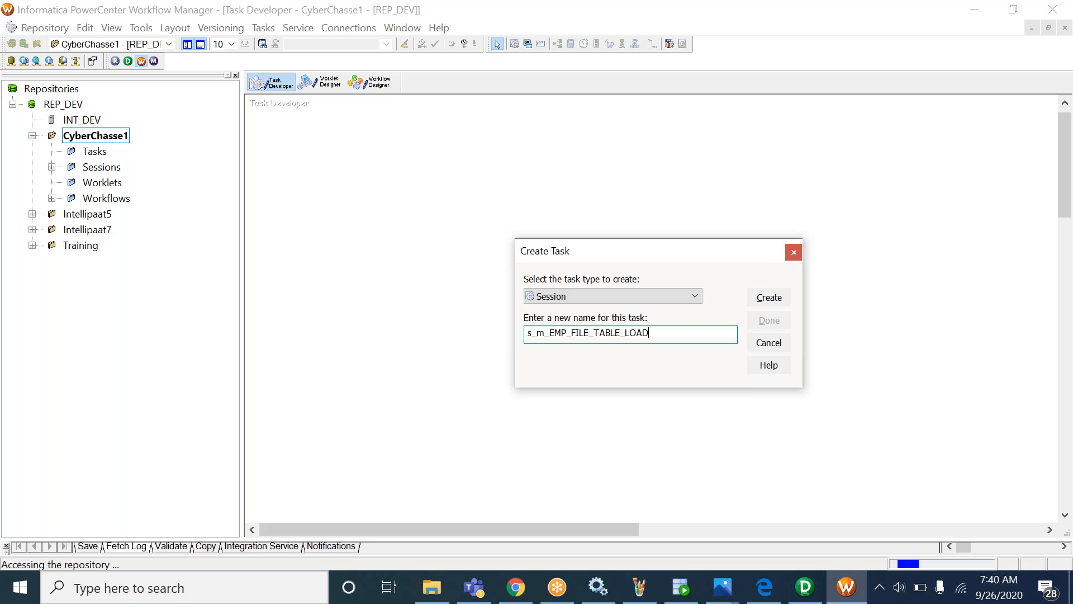
Associate the session with the mapping m_EMP_FILE_TABLE_LOAD and finish creating the task.
{"action": "left_click_drag", "start_coordinate": [763, 318], "coordinate": [762, 367]}
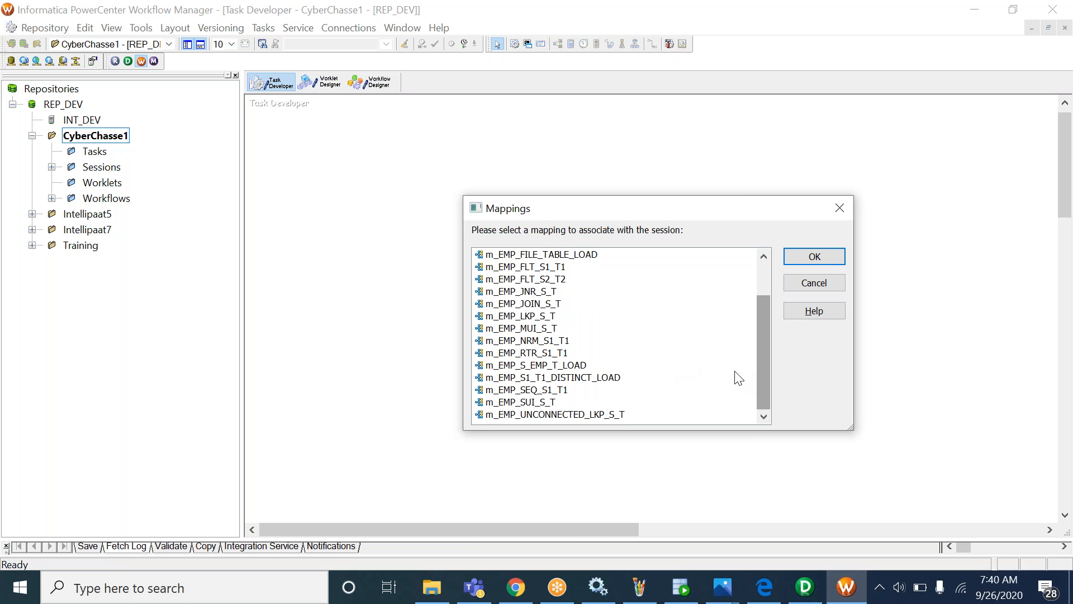
{"action": "left_click", "coordinate": [553, 255]}
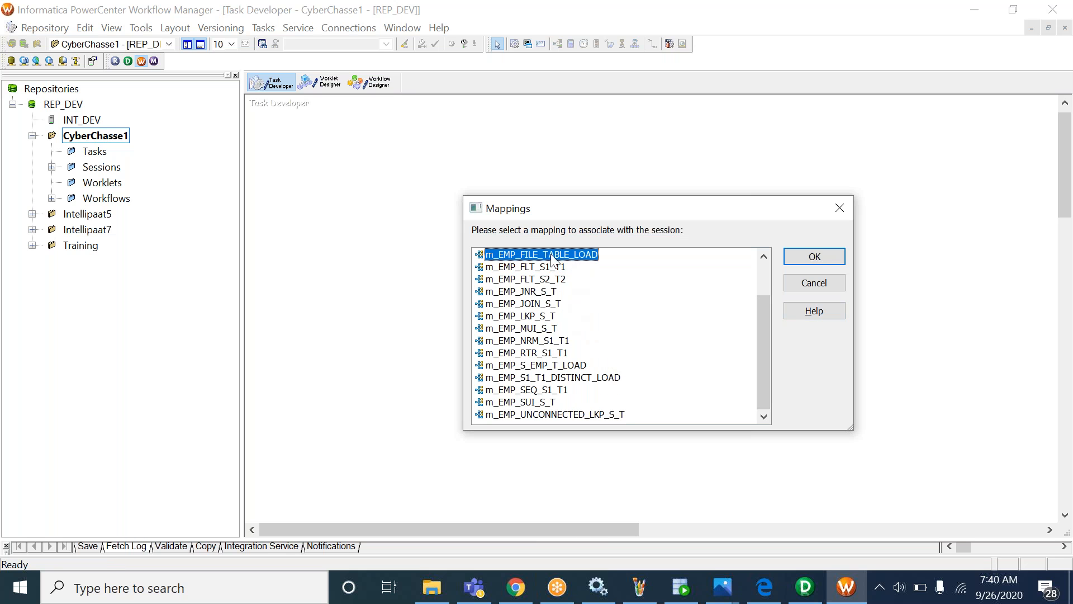
{"action": "left_click", "coordinate": [812, 261]}
{"action": "left_click", "coordinate": [770, 322]}
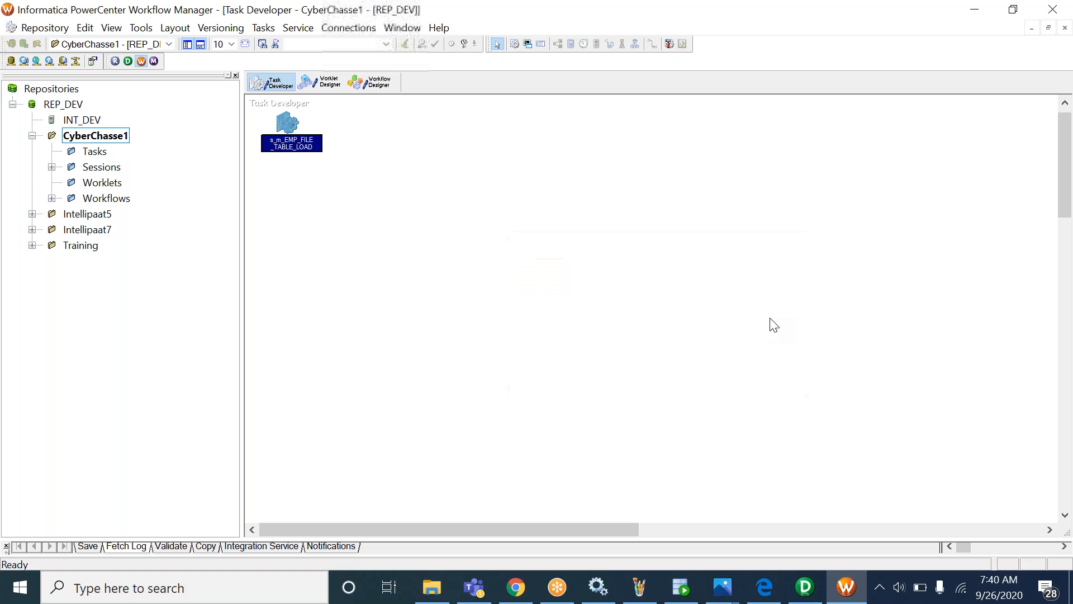
Create a new workflow named wf_m_EMP_FILE_TABLE_LOAD in the Workflow Designer.
{"action": "left_click", "coordinate": [369, 84]}
{"action": "left_click", "coordinate": [275, 27]}
{"action": "left_click", "coordinate": [271, 45]}
{"action": "type", "text": "wf_m_EMP_FILE_TABLE_LOAD"}
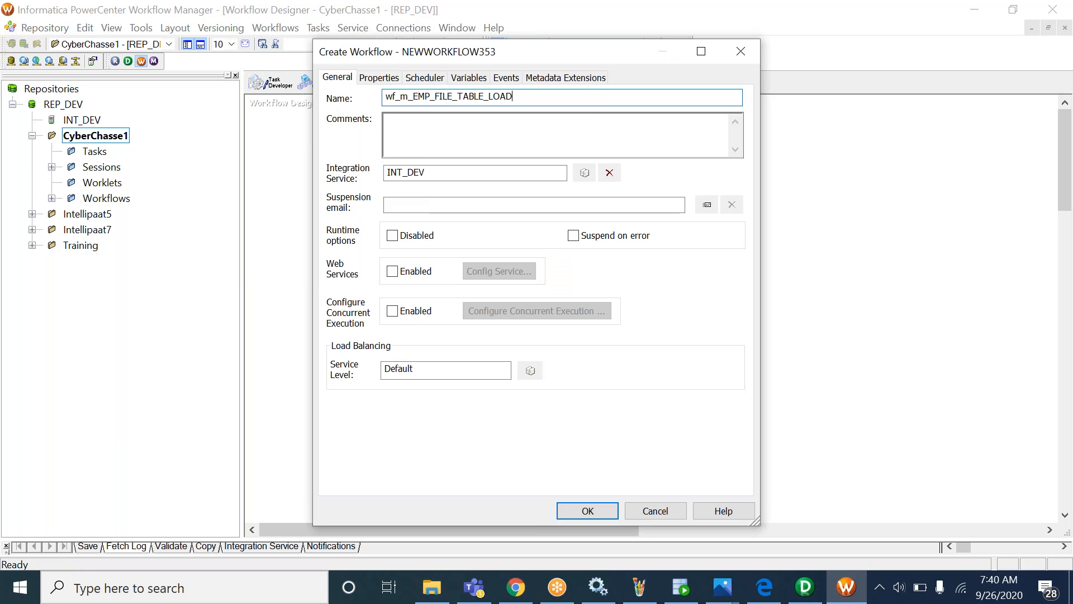
{"action": "key", "text": "Return"}
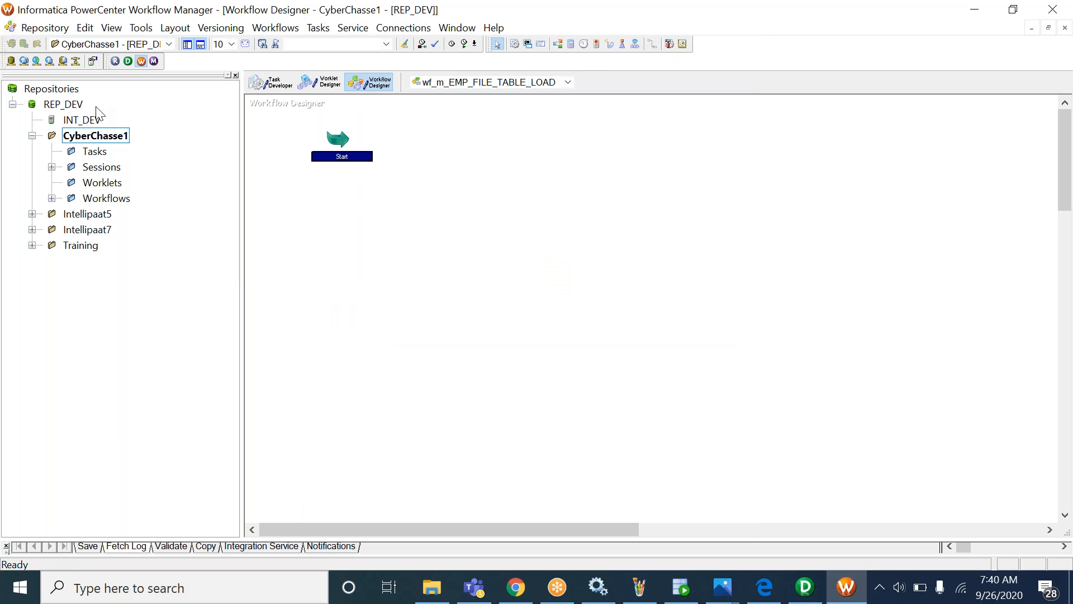
Place the s_m_EMP_FILE_TABLE_LOAD session in the workflow, link it to the Start task, and save.
{"action": "double_click", "coordinate": [102, 167]}
{"action": "left_click_drag", "start_coordinate": [168, 230], "coordinate": [421, 241]}
{"action": "left_click", "coordinate": [319, 28]}
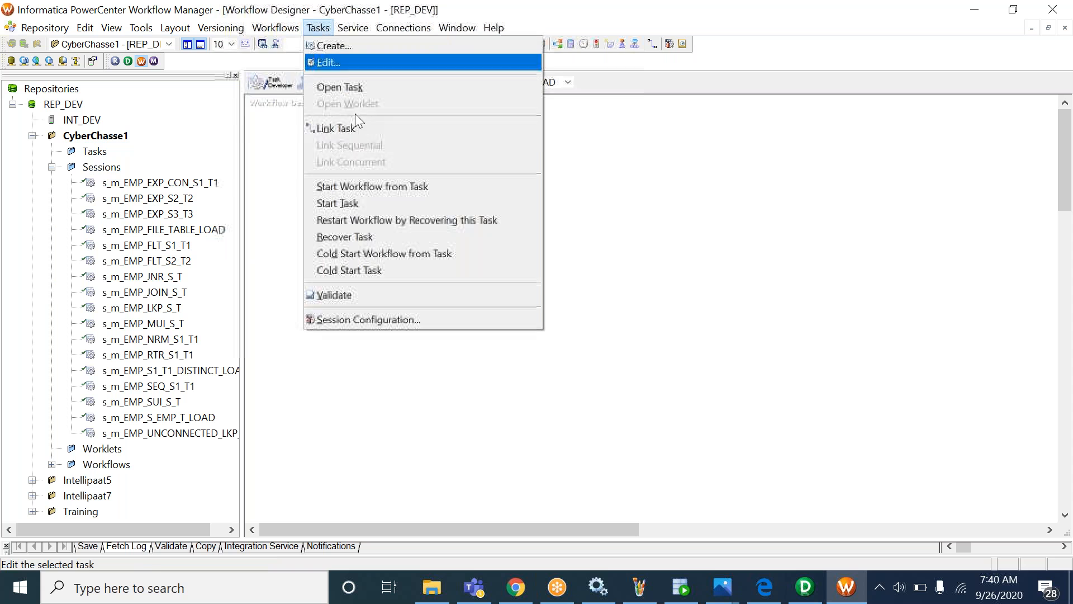
{"action": "left_click", "coordinate": [347, 121]}
{"action": "left_click_drag", "start_coordinate": [410, 229], "coordinate": [421, 244]}
{"action": "key", "text": "ctrl+s"}
Open the s_m_EMP_FILE_TABLE_LOAD session for editing in the Task Developer and check the EMP_T and EMP_DFF_S connections in its mapping settings.
{"action": "left_click", "coordinate": [275, 83]}
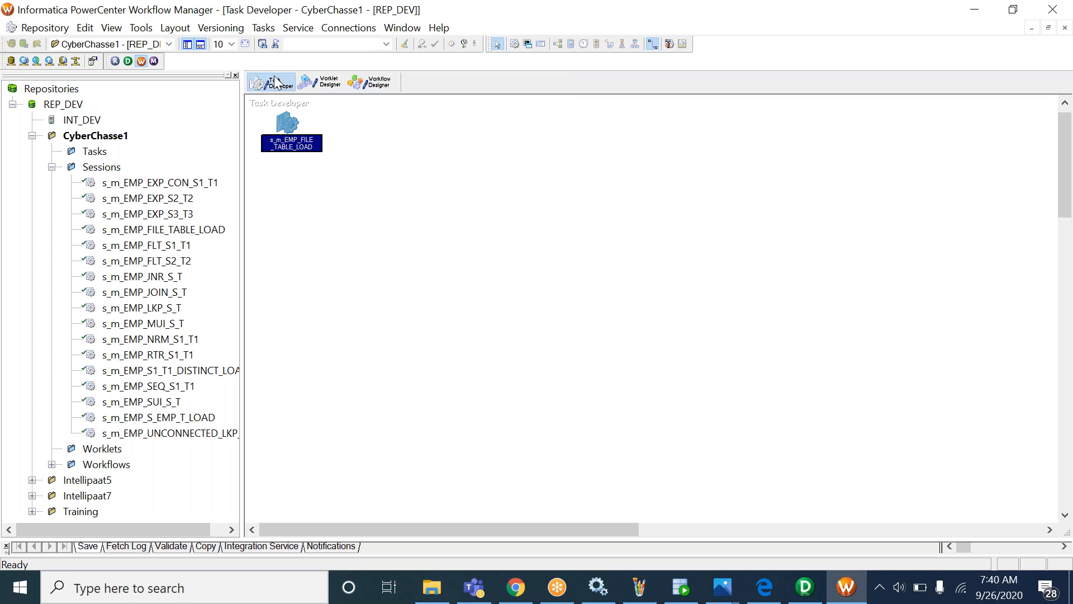
{"action": "double_click", "coordinate": [287, 120]}
{"action": "left_click", "coordinate": [257, 141]}
{"action": "left_click", "coordinate": [153, 212]}
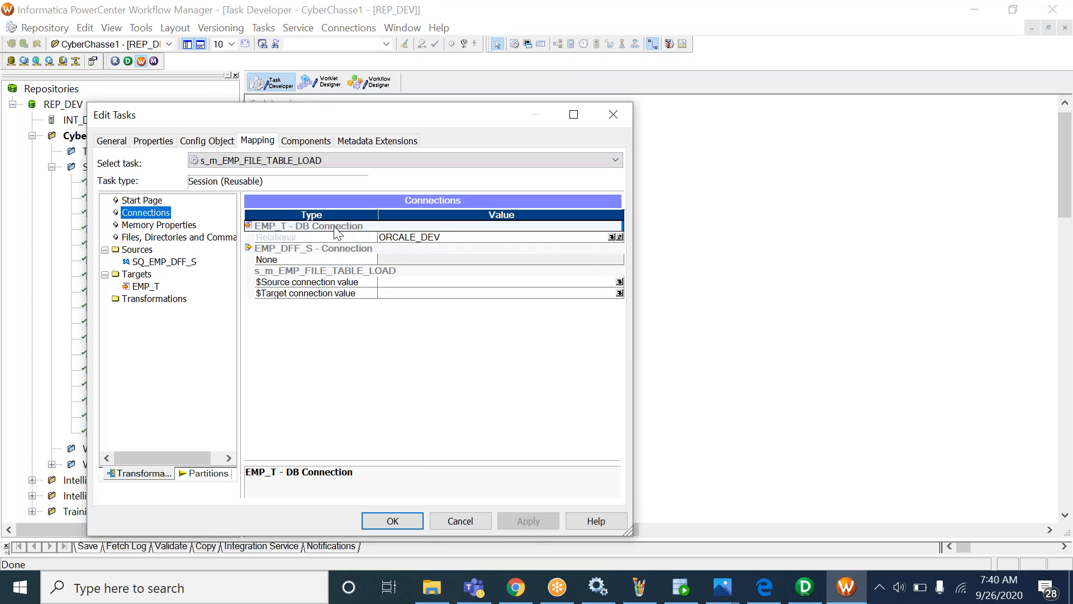
{"action": "left_click", "coordinate": [442, 238]}
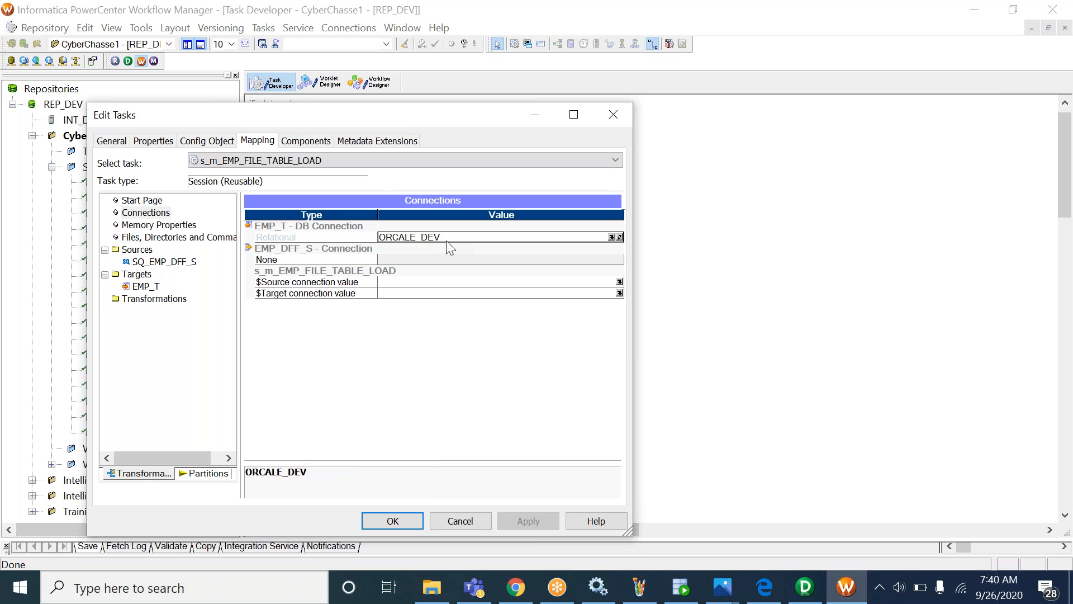
{"action": "double_click", "coordinate": [417, 238]}
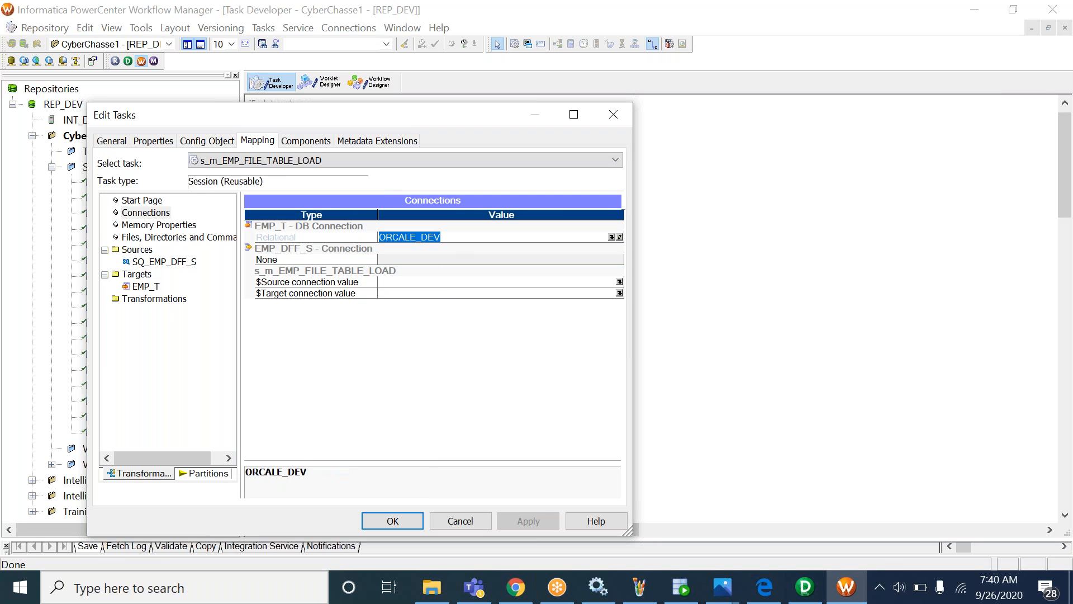
{"action": "left_click", "coordinate": [402, 259]}
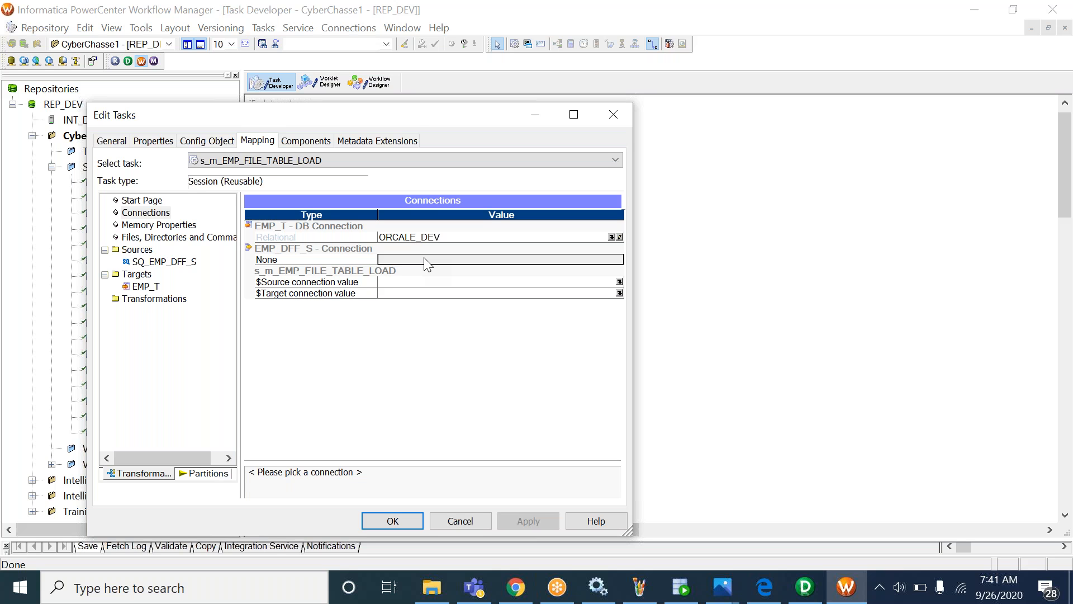
{"action": "left_click", "coordinate": [413, 240]}
Maximize the session editor and inspect the SQ_EMP_DFF_S file reader properties, including source filetype and source file directory.
{"action": "double_click", "coordinate": [344, 117]}
{"action": "left_click", "coordinate": [76, 154]}
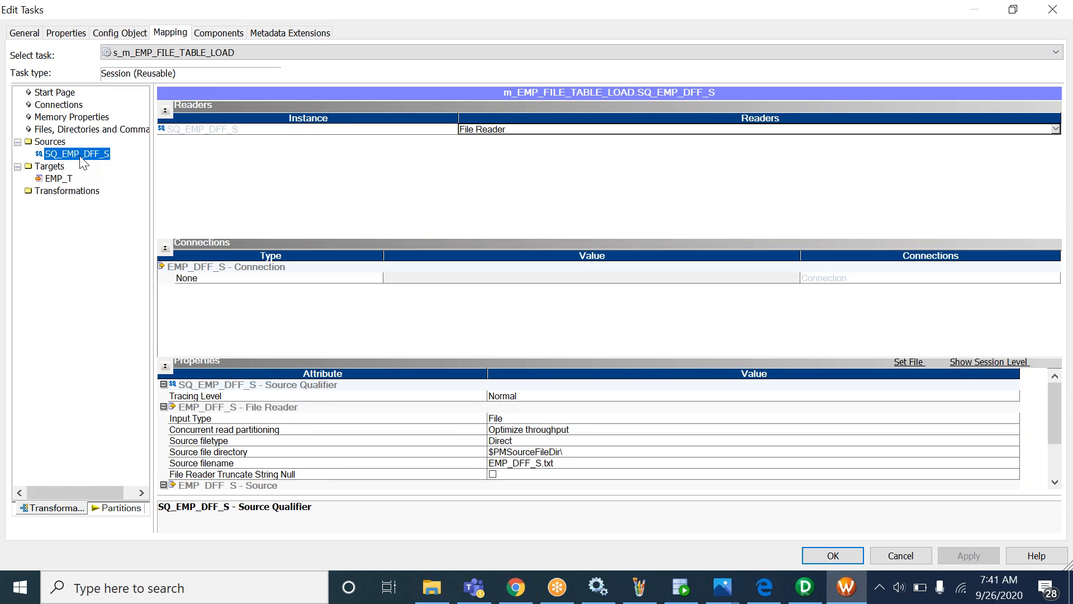
{"action": "left_click", "coordinate": [165, 110]}
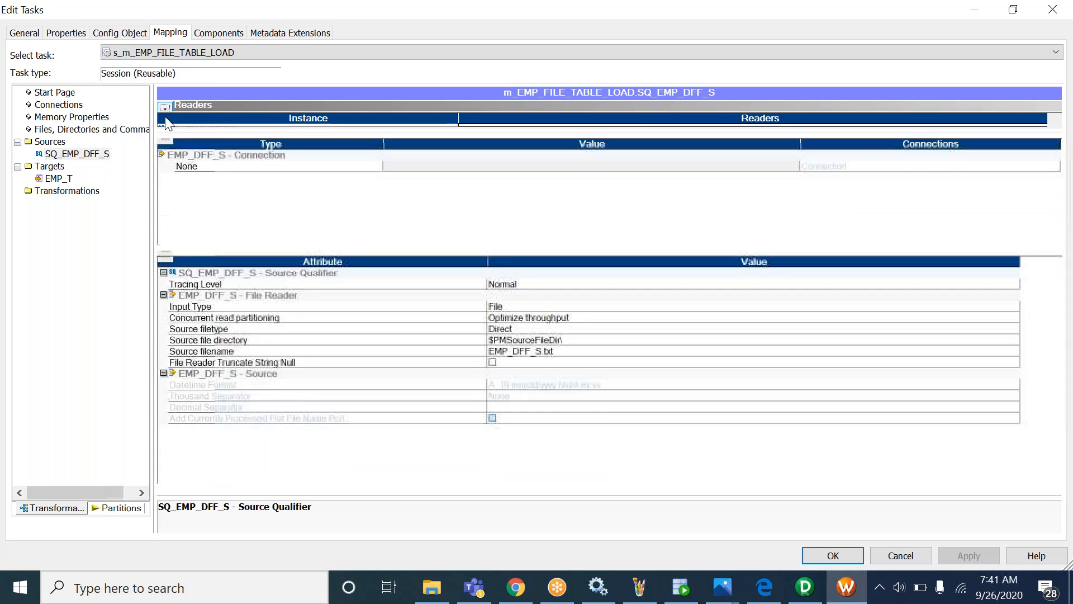
{"action": "left_click", "coordinate": [300, 197]}
{"action": "left_click", "coordinate": [235, 208]}
{"action": "left_click", "coordinate": [234, 207]}
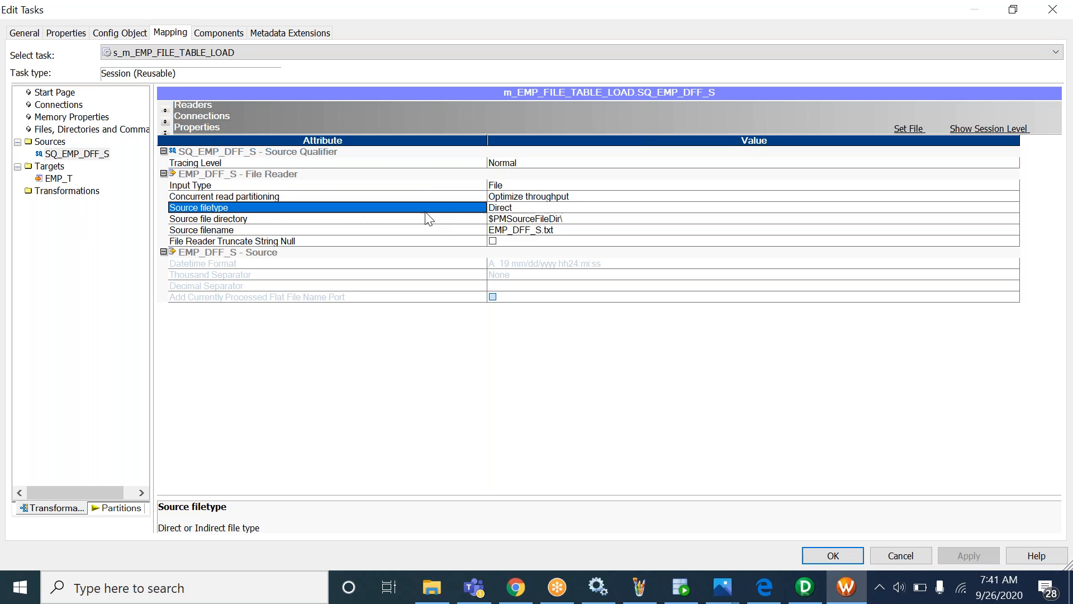
{"action": "left_click", "coordinate": [353, 219]}
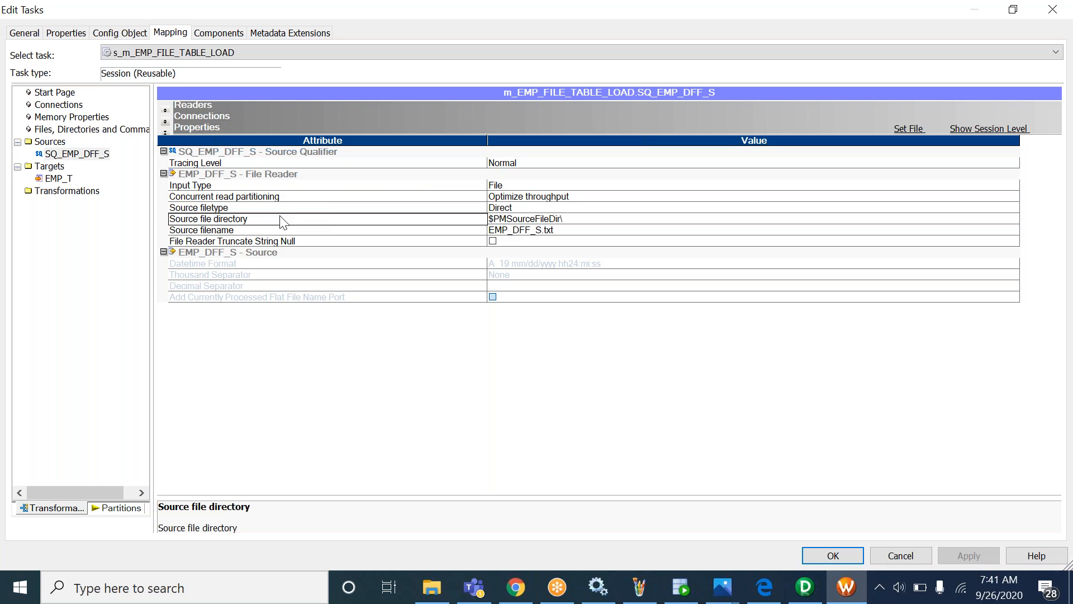
Copy the Src_Files folder path from File Explorer and set the source file directory to C:\Inst\CyberChasse\Src_Files.
{"action": "left_click", "coordinate": [411, 222]}
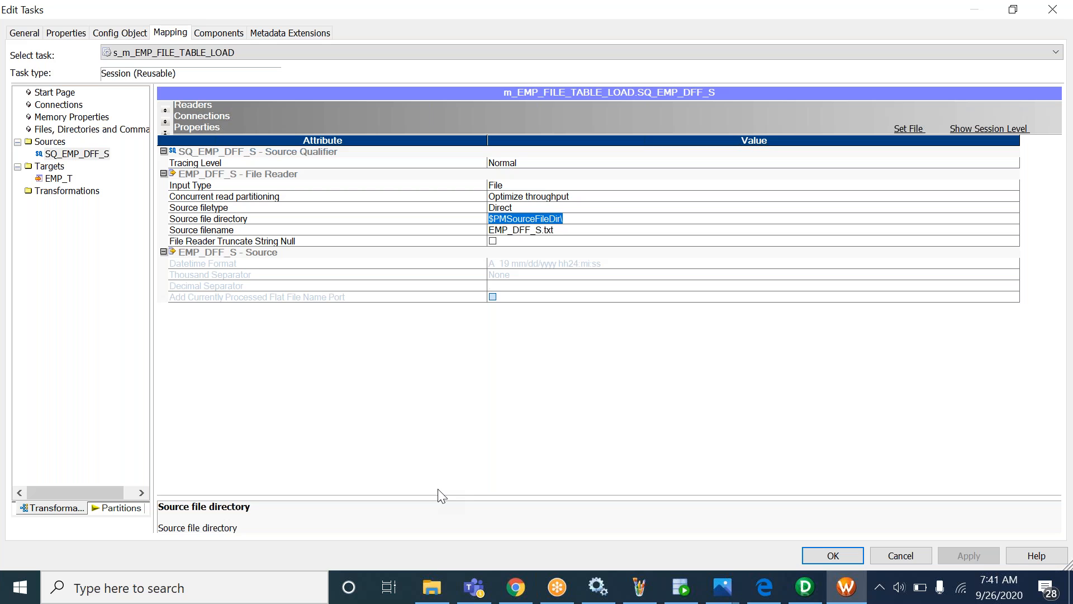
{"action": "left_click", "coordinate": [432, 587]}
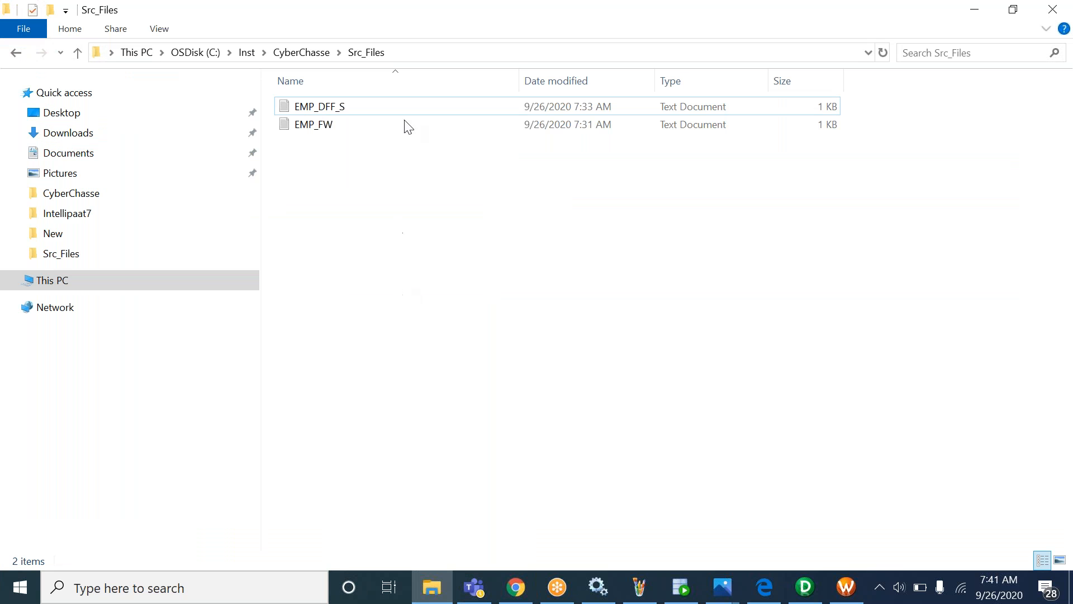
{"action": "left_click", "coordinate": [430, 53]}
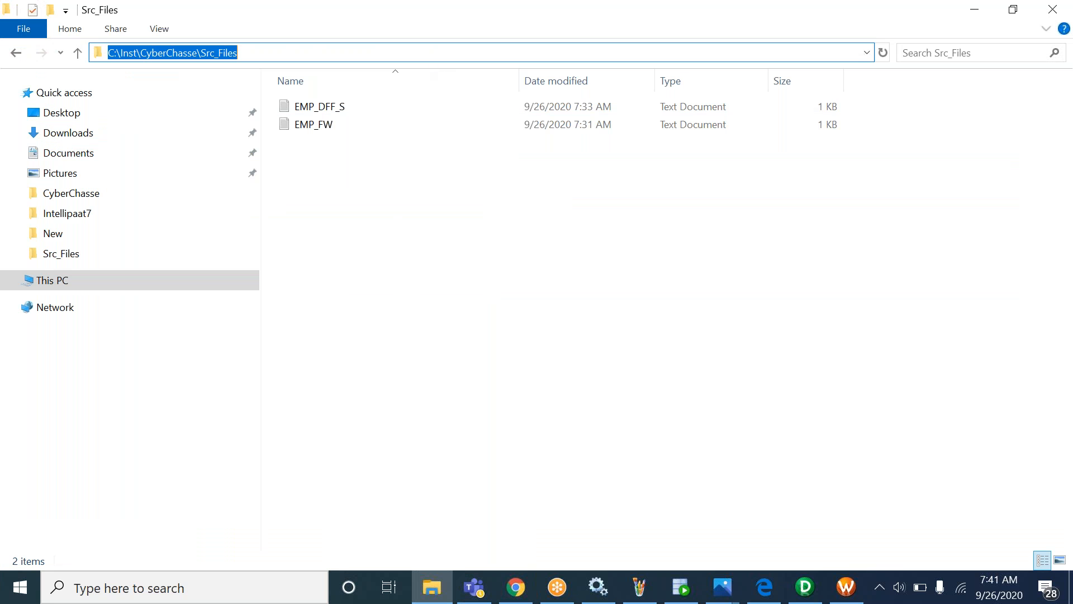
{"action": "key", "text": "ctrl+c"}
{"action": "key", "text": "alt+Tab"}
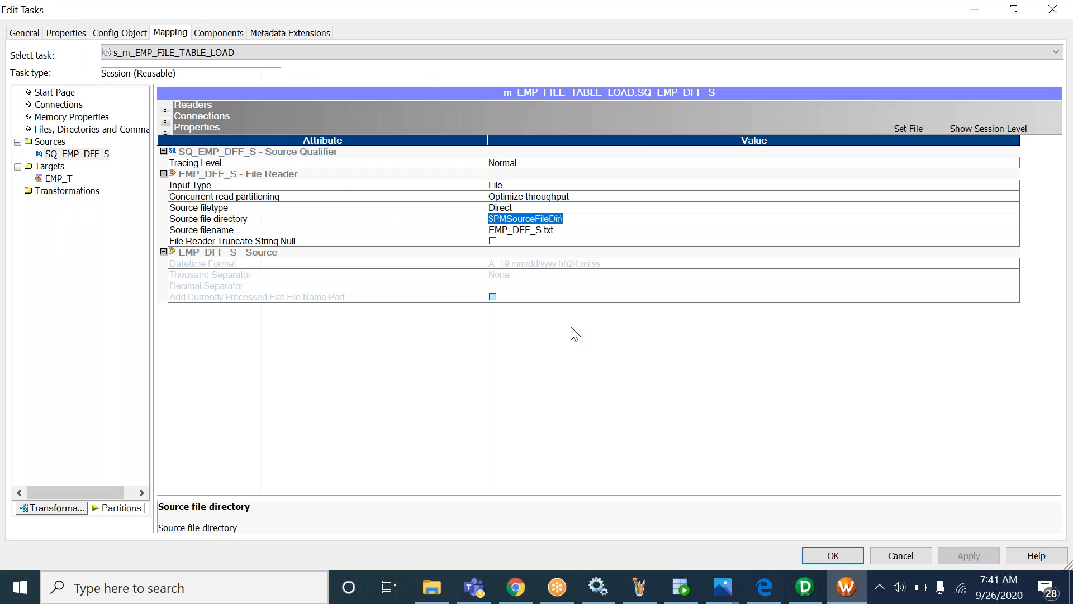
{"action": "key", "text": "ctrl+v"}
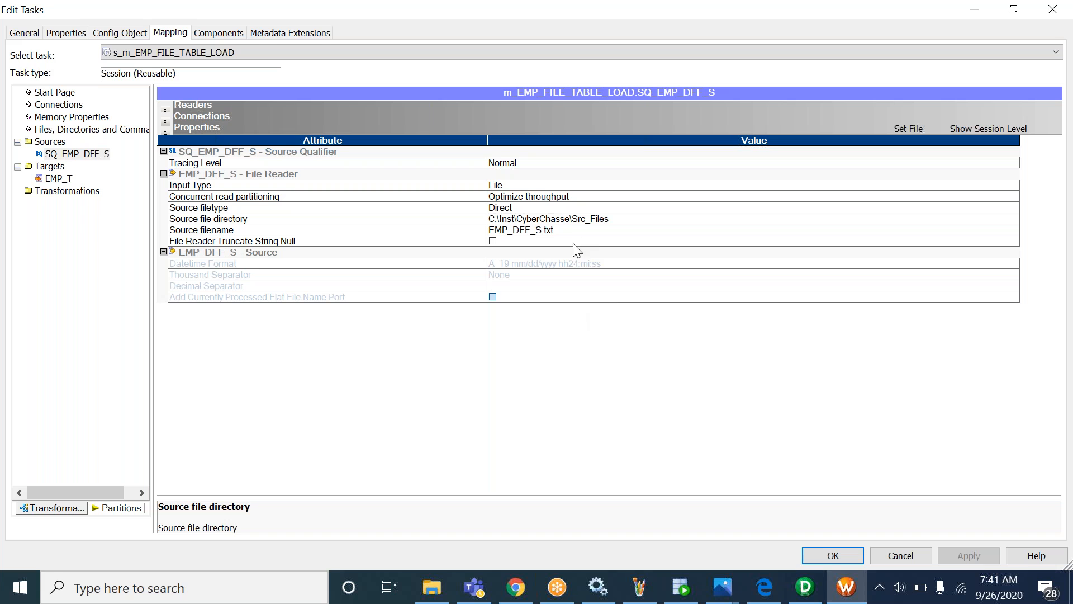
{"action": "left_click_drag", "start_coordinate": [619, 221], "coordinate": [483, 215]}
{"action": "left_click", "coordinate": [449, 214]}
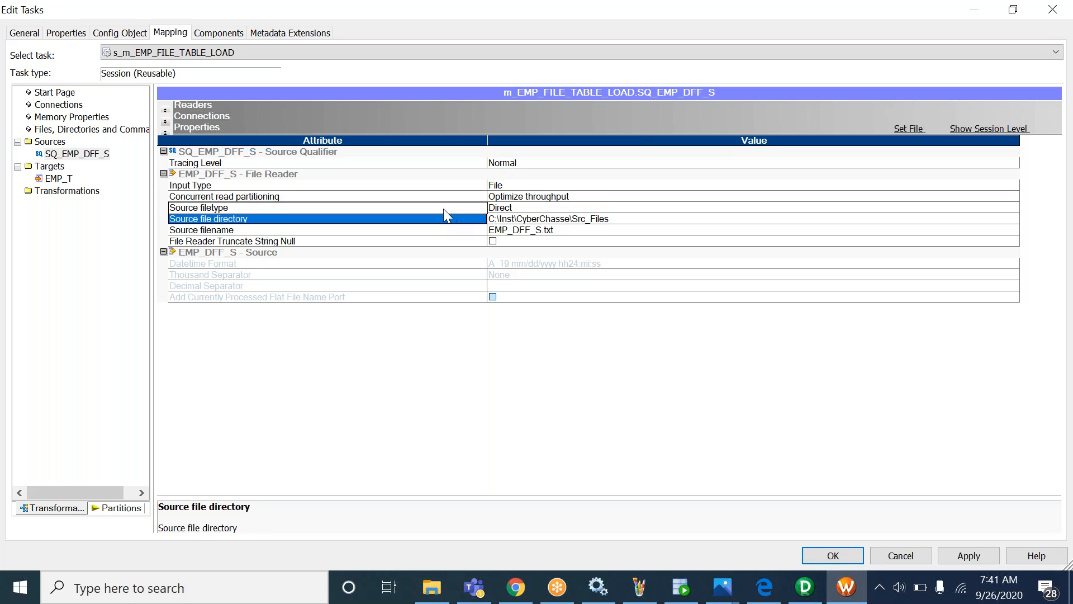
Review the source file directory and the source filename EMP_DFF_S.txt, apply the session settings, and close the session editor.
{"action": "left_click", "coordinate": [444, 209]}
{"action": "left_click", "coordinate": [437, 219]}
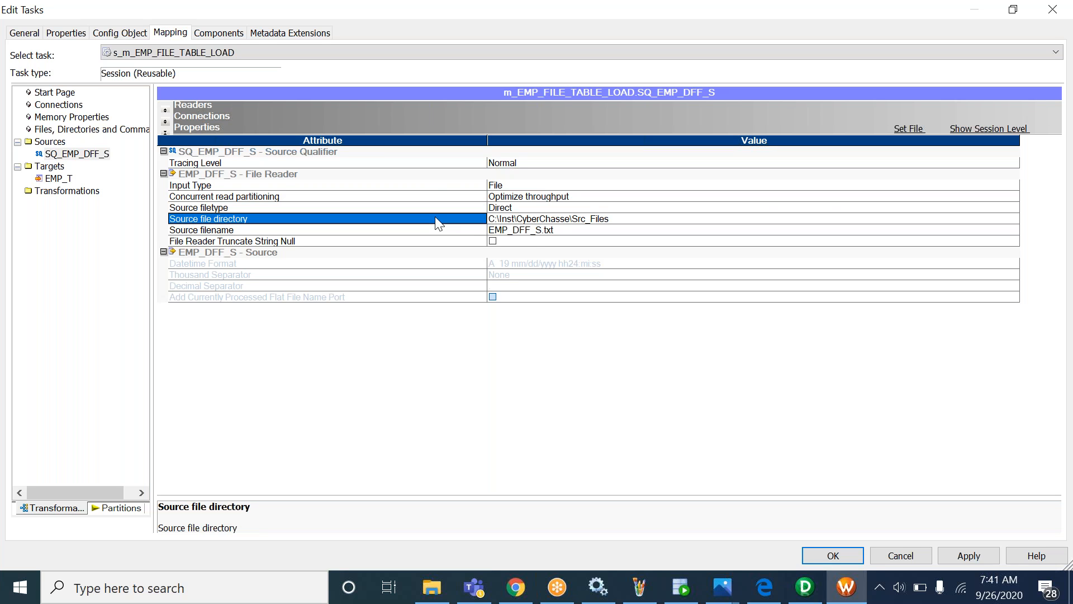
{"action": "left_click", "coordinate": [560, 219]}
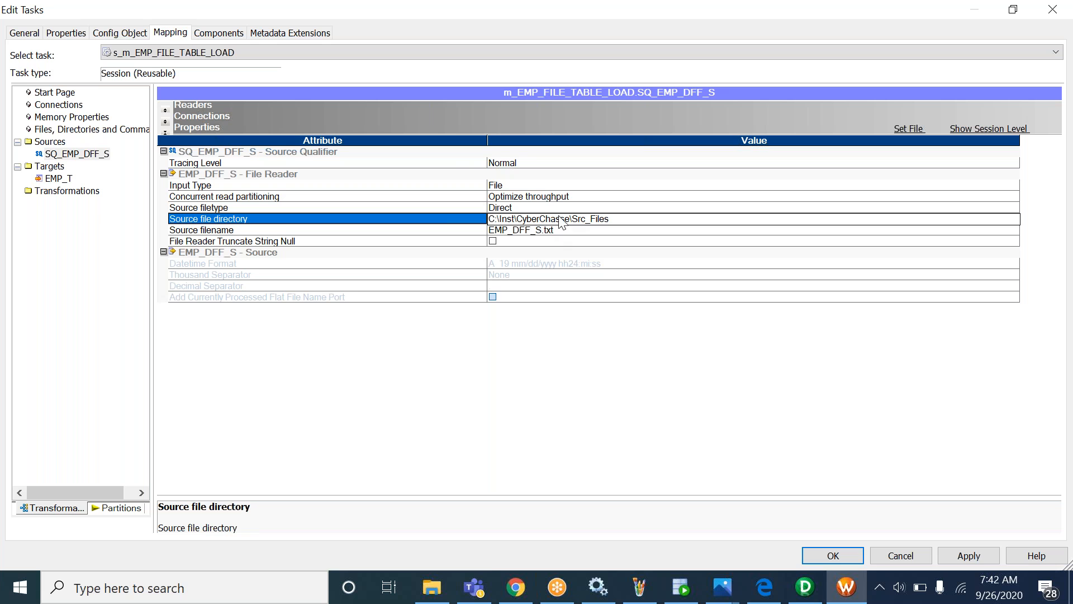
{"action": "left_click", "coordinate": [423, 233]}
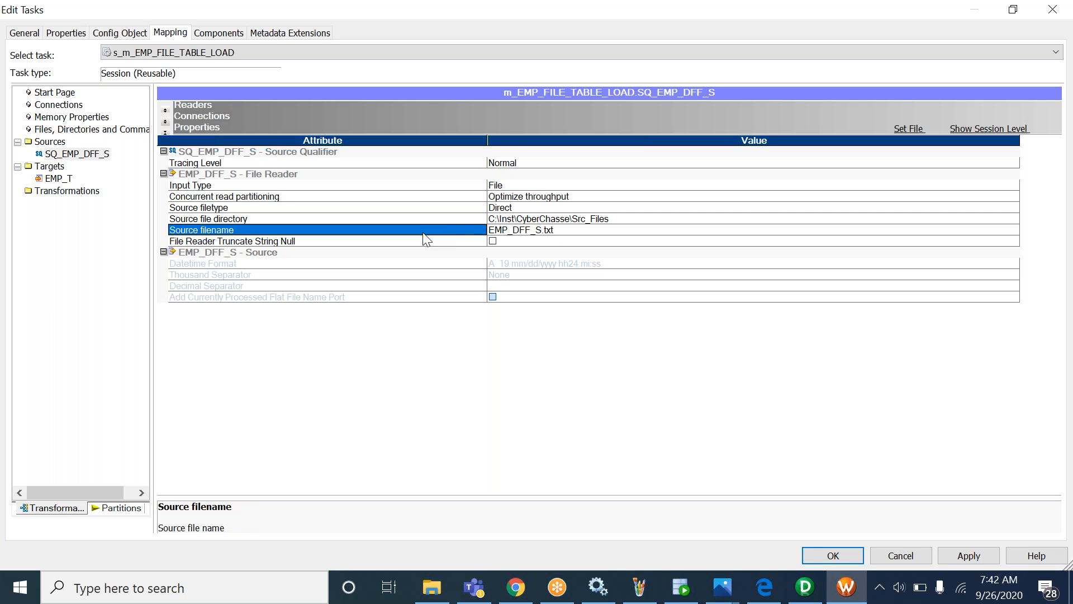
{"action": "left_click", "coordinate": [561, 236]}
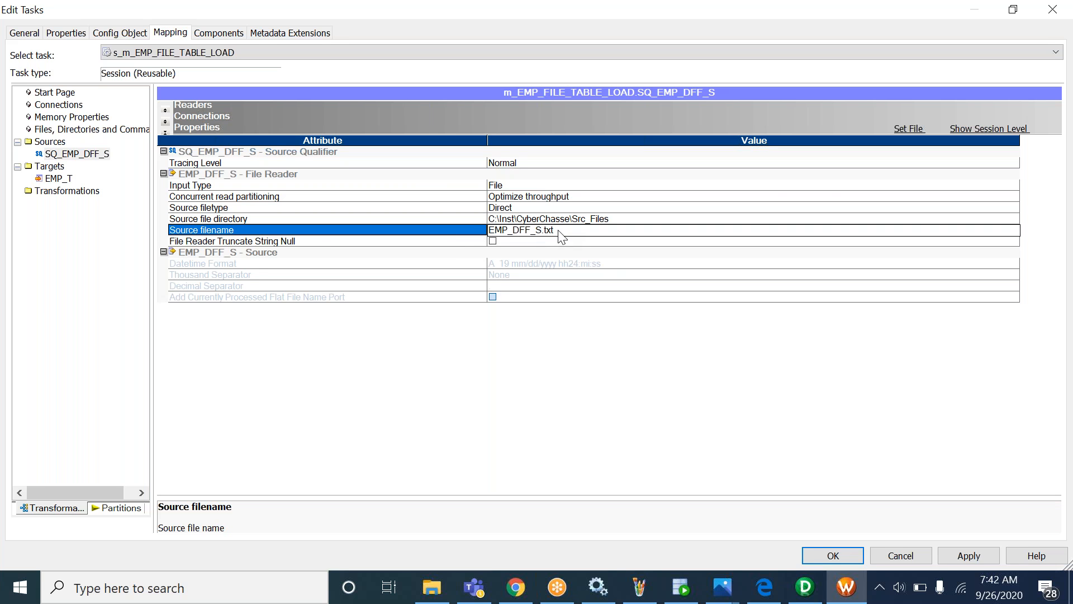
{"action": "left_click_drag", "start_coordinate": [562, 236], "coordinate": [470, 234]}
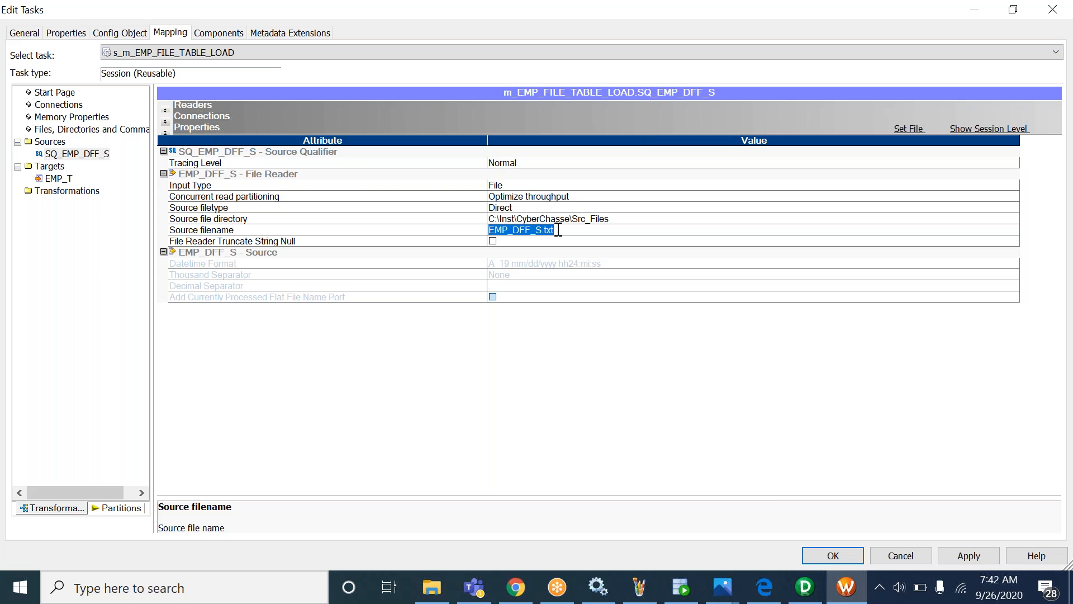
{"action": "left_click", "coordinate": [969, 555]}
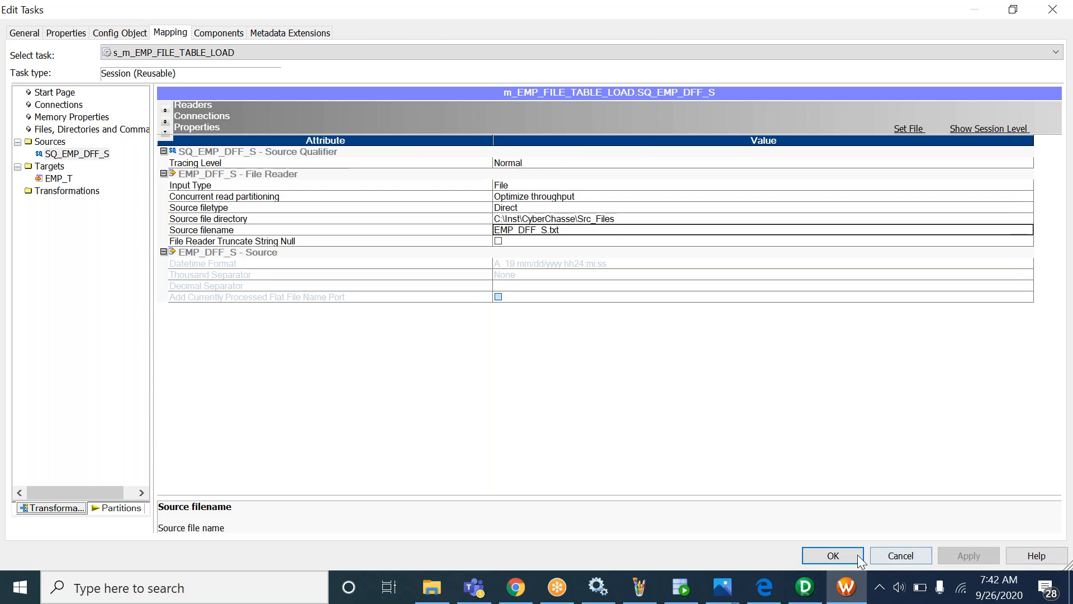
{"action": "left_click", "coordinate": [832, 555]}
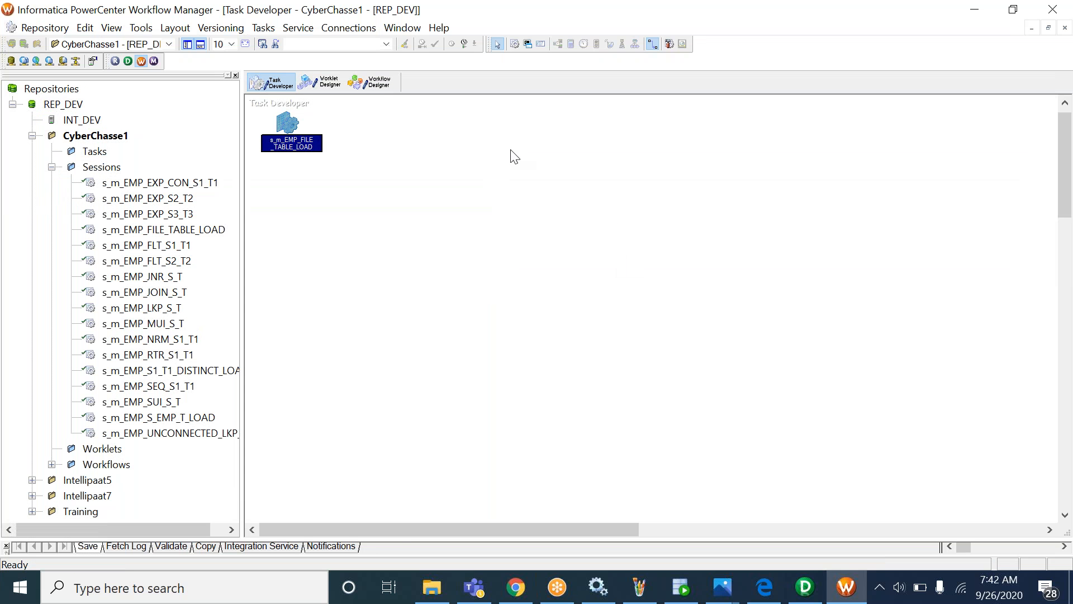
Check the EMP_T query result in SQL Developer, return to the Workflow Designer, and start workflow wf_m_EMP_FILE_TABLE_LOAD.
{"action": "left_click", "coordinate": [369, 83]}
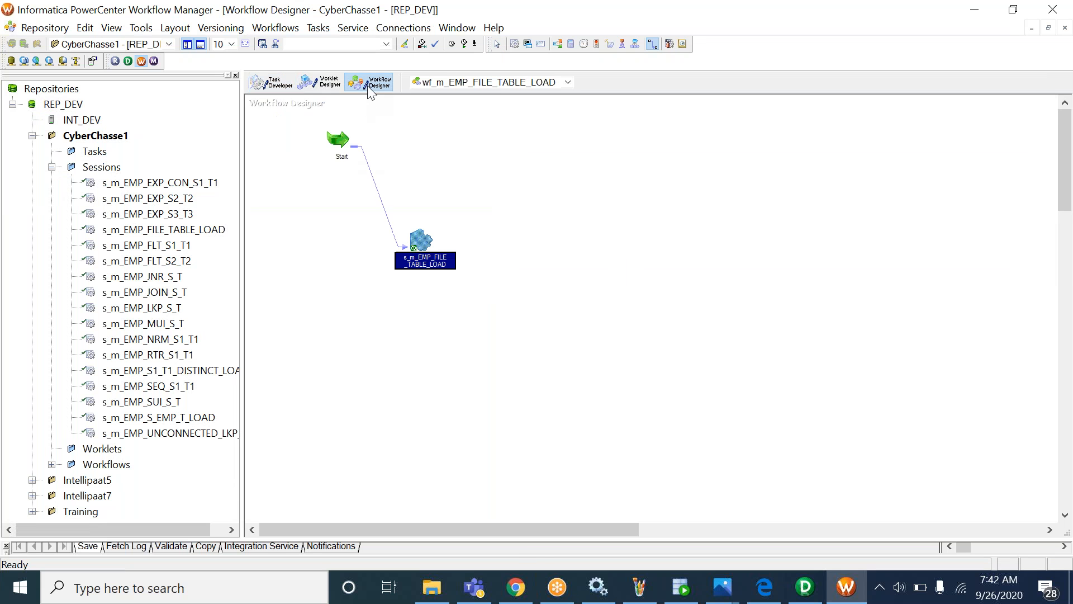
{"action": "left_click", "coordinate": [681, 587]}
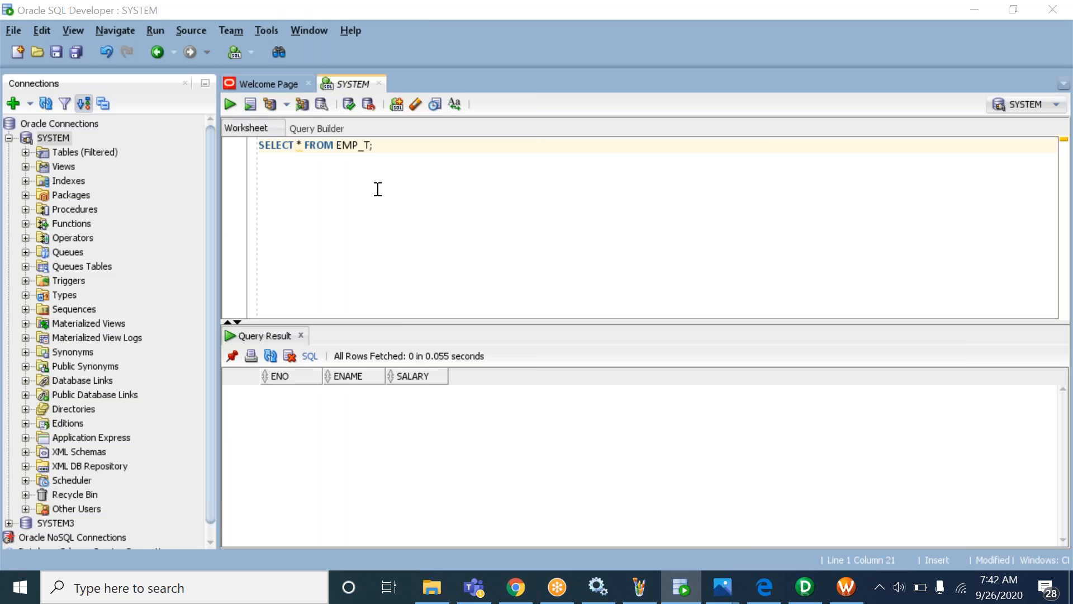
{"action": "key", "text": "alt+Tab"}
{"action": "right_click", "coordinate": [512, 162]}
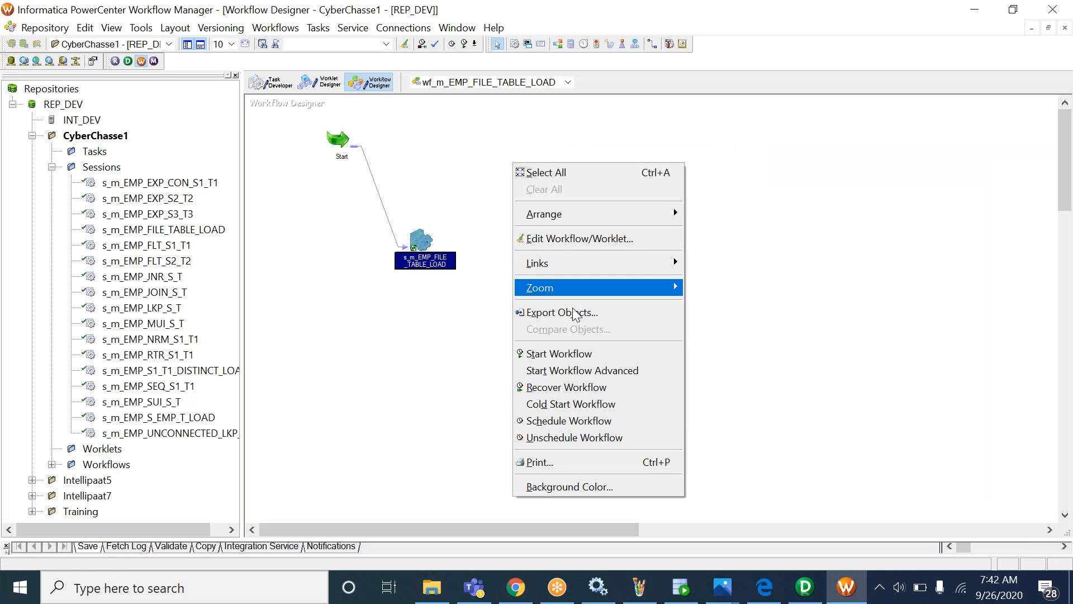
{"action": "left_click", "coordinate": [569, 347]}
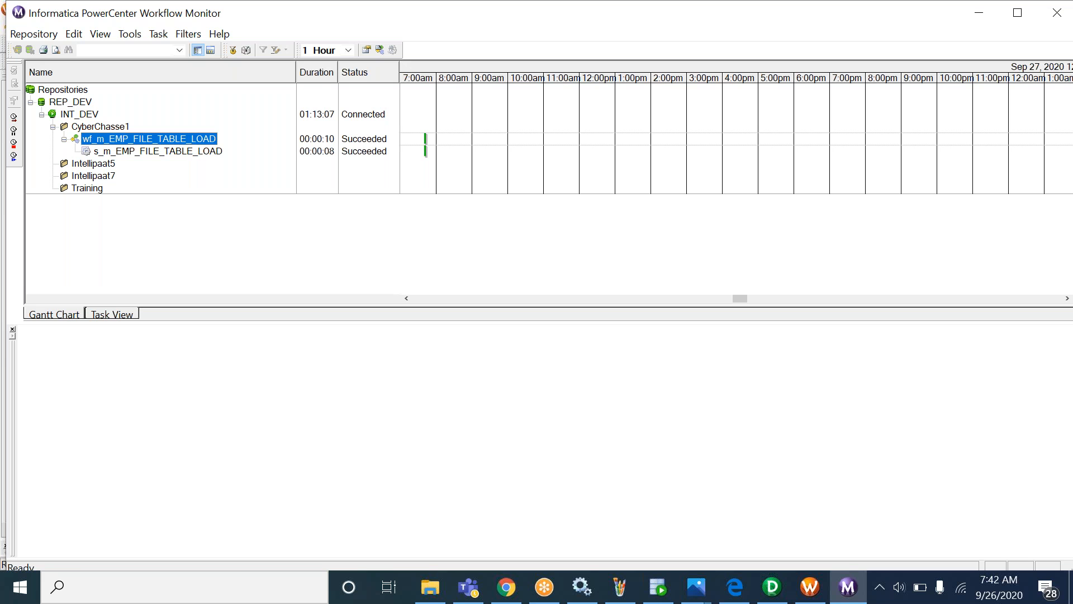
Examine the source and target statistics of the s_m_EMP_FILE_TABLE_LOAD run in the Workflow Monitor, comparing applied rows for EMP_T and SQ_EMP_DFF_S.
{"action": "left_click", "coordinate": [203, 156]}
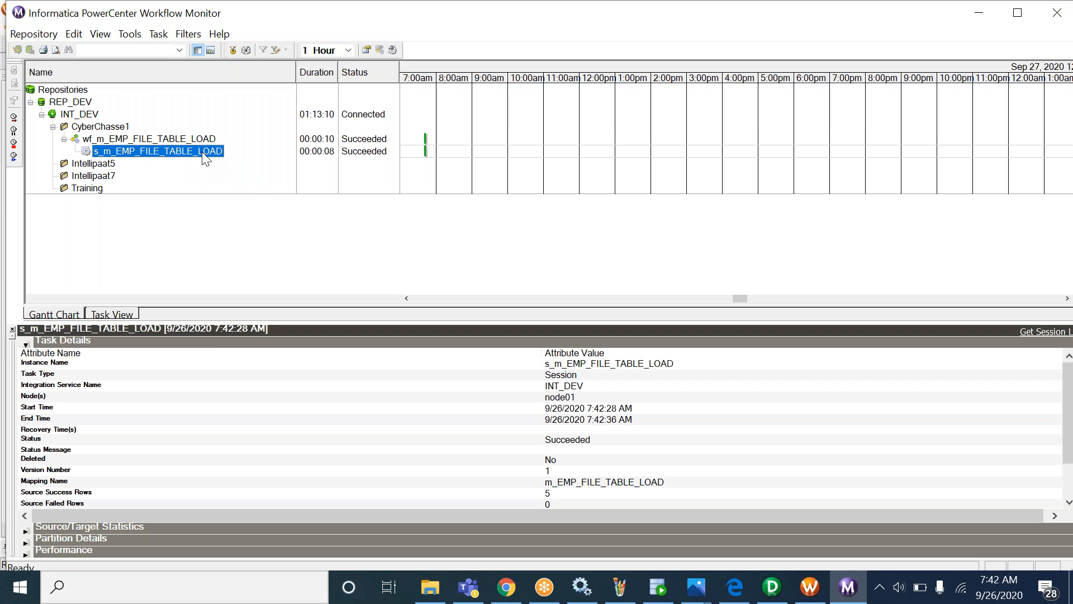
{"action": "left_click", "coordinate": [25, 344]}
{"action": "left_click", "coordinate": [25, 355]}
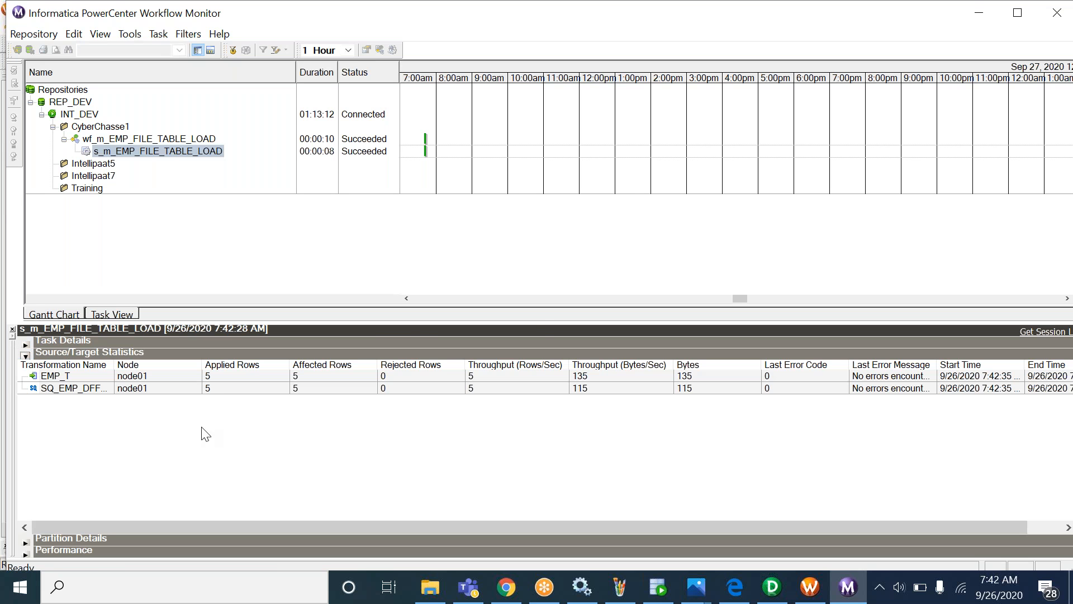
{"action": "left_click", "coordinate": [214, 391]}
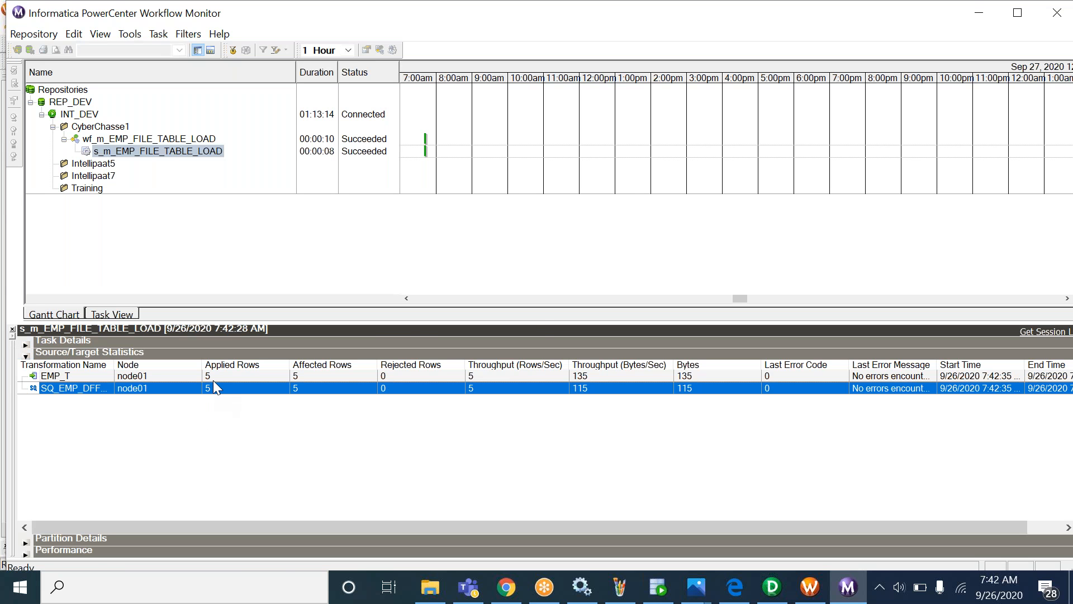
{"action": "left_click", "coordinate": [213, 378]}
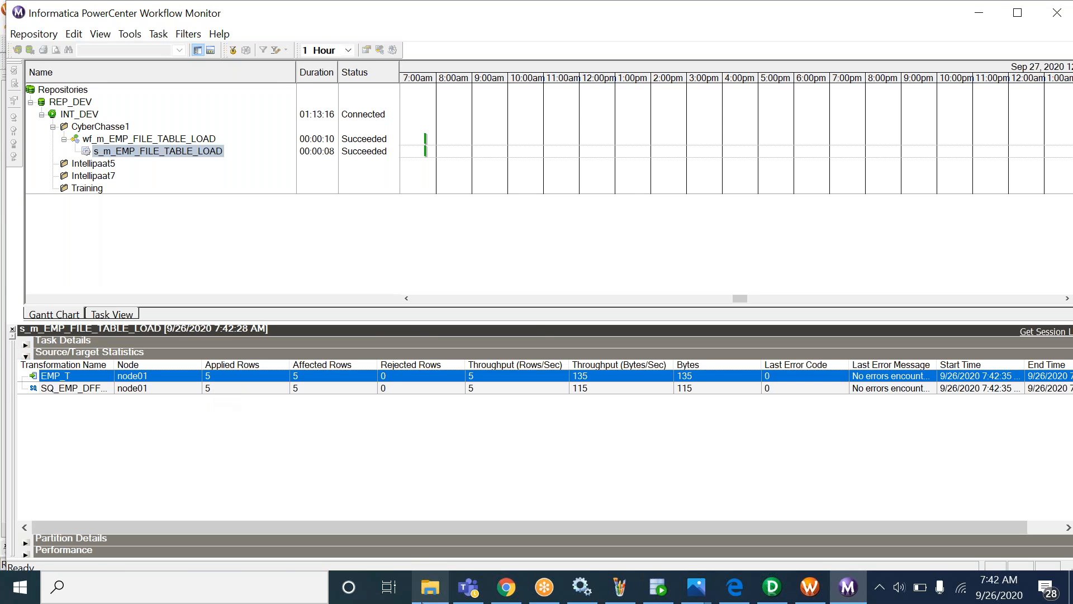
Switch to SQL Developer, rerun SELECT * FROM EMP_T; and examine the loaded ENO, ENAME and SALARY rows.
{"action": "left_click", "coordinate": [430, 587]}
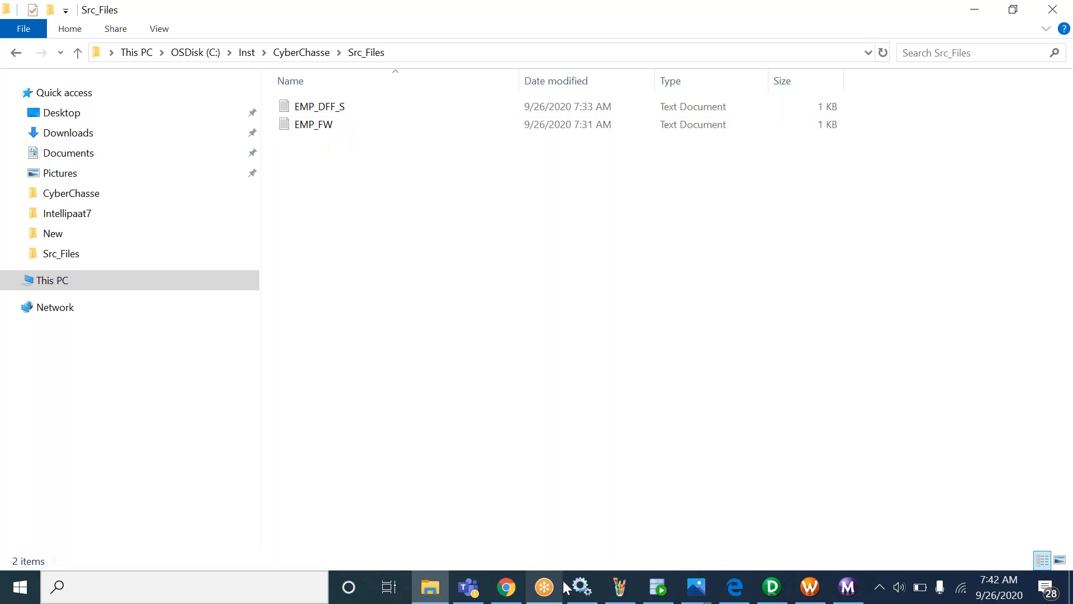
{"action": "left_click", "coordinate": [658, 587]}
{"action": "key", "text": "ctrl+a"}
{"action": "key", "text": "ctrl+Return"}
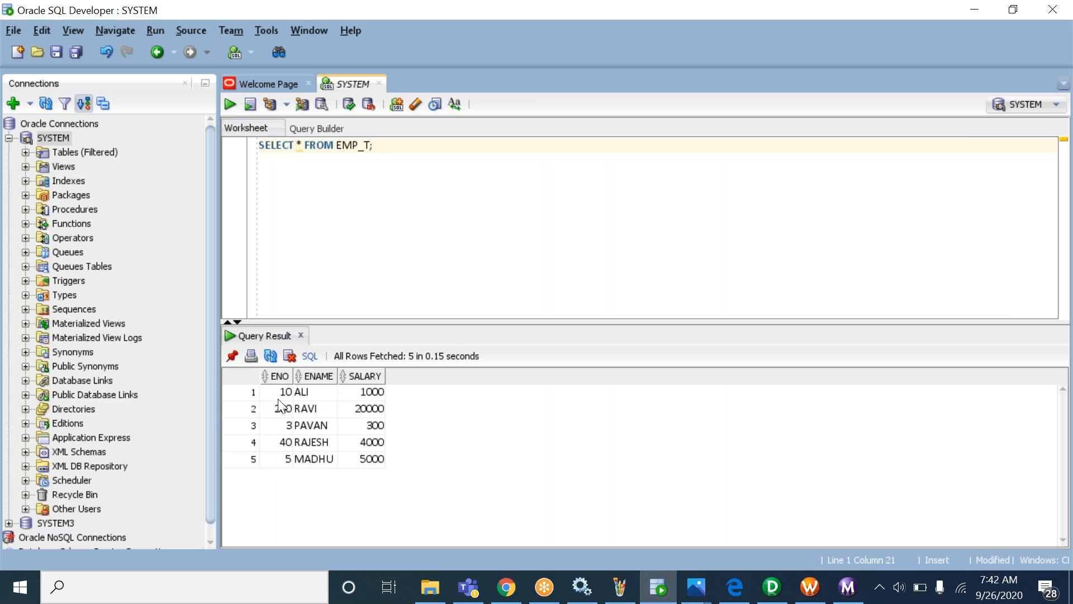
{"action": "left_click_drag", "start_coordinate": [282, 398], "coordinate": [384, 471]}
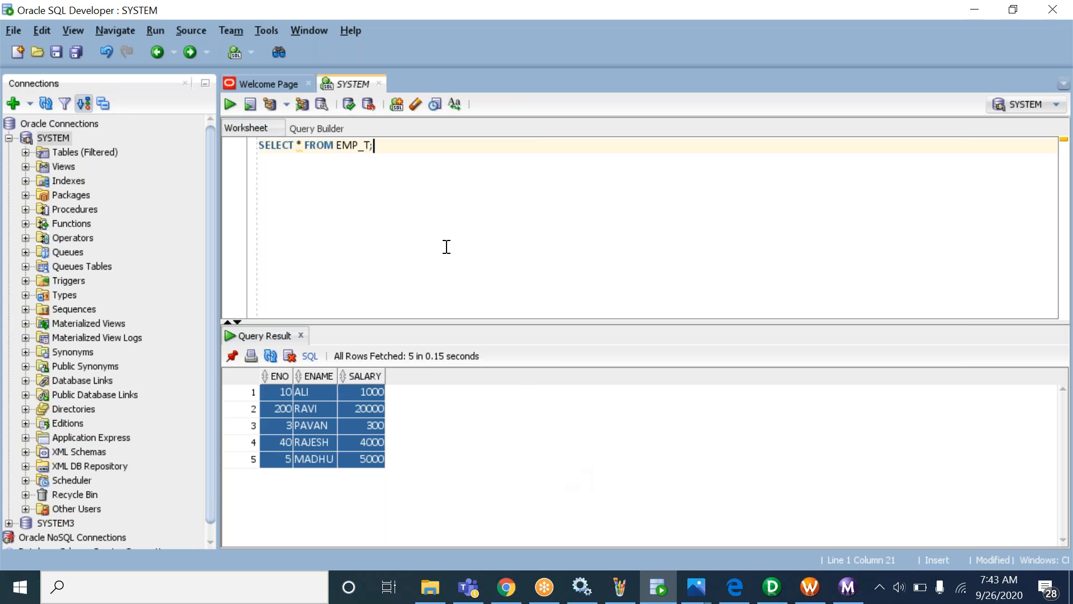
In File Explorer, copy the Training CSV file from the Inst folder into CyberChasse\Src_Files.
{"action": "left_click", "coordinate": [430, 585]}
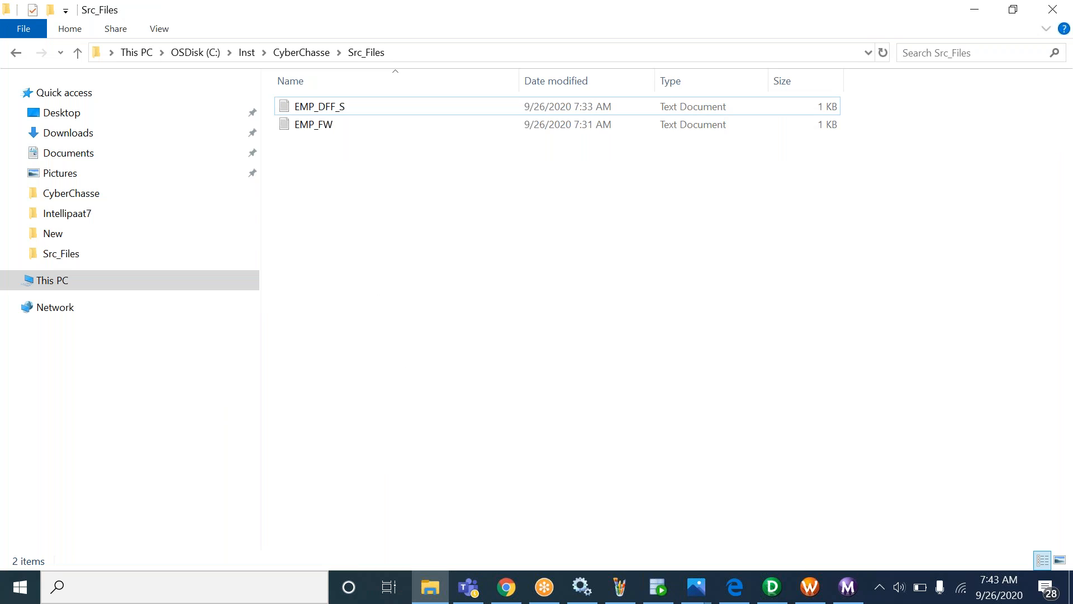
{"action": "left_click", "coordinate": [247, 52]}
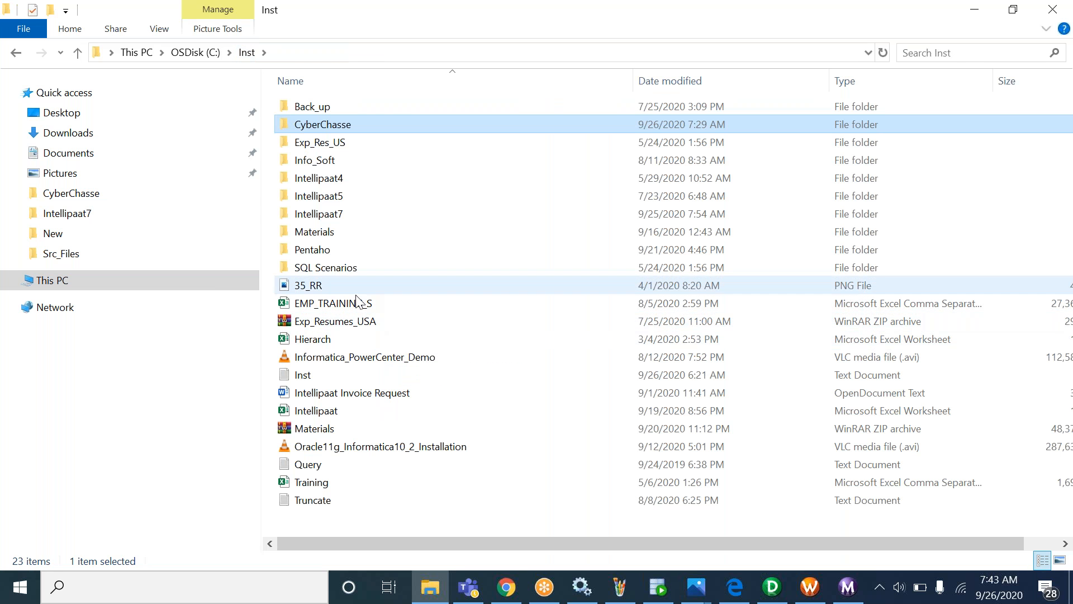
{"action": "left_click", "coordinate": [361, 479]}
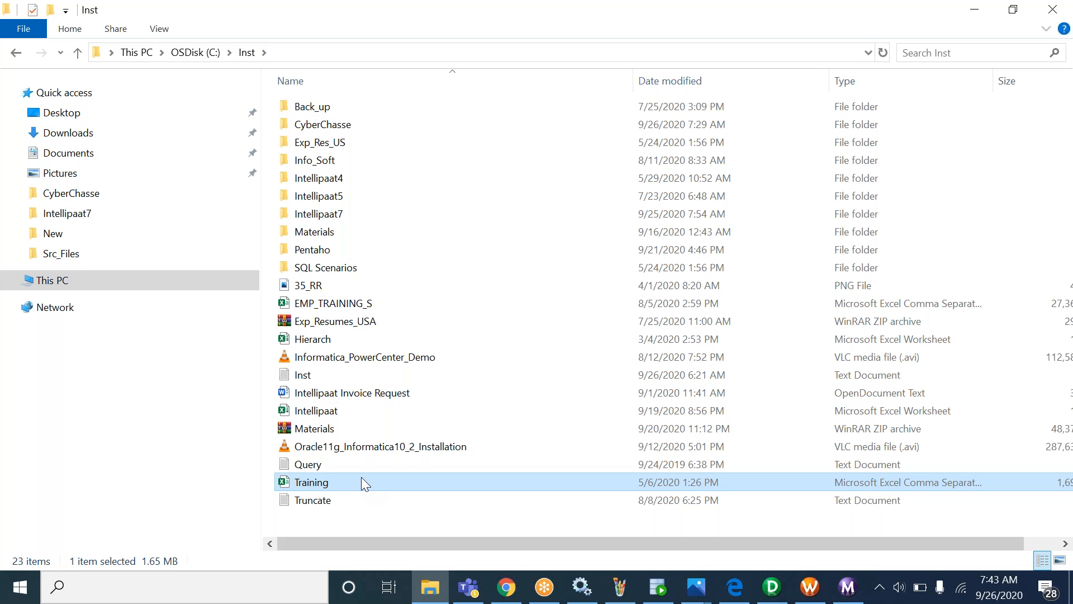
{"action": "double_click", "coordinate": [329, 125]}
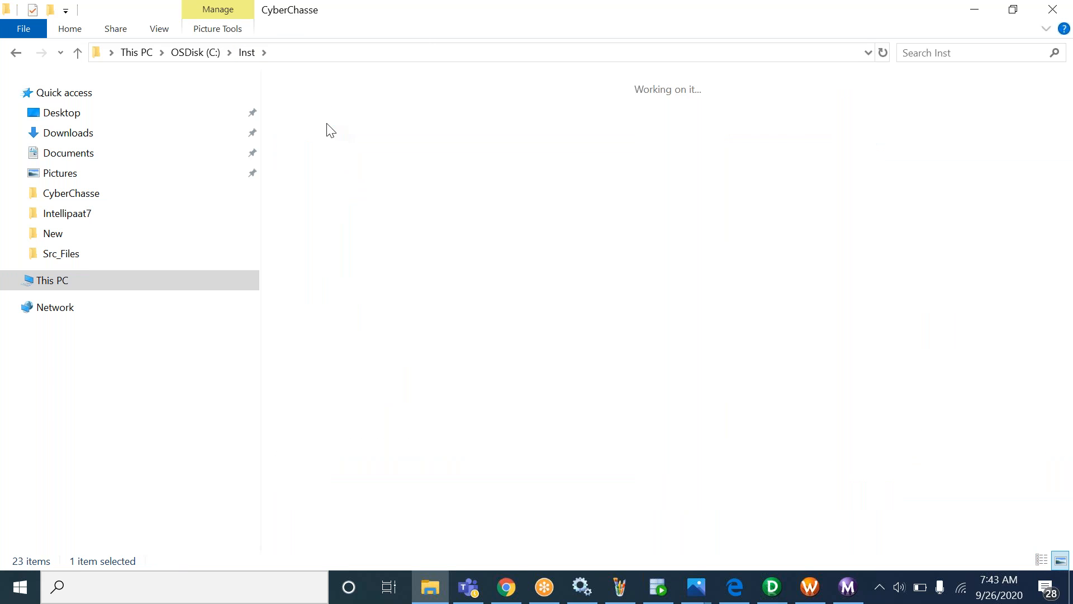
{"action": "double_click", "coordinate": [417, 123]}
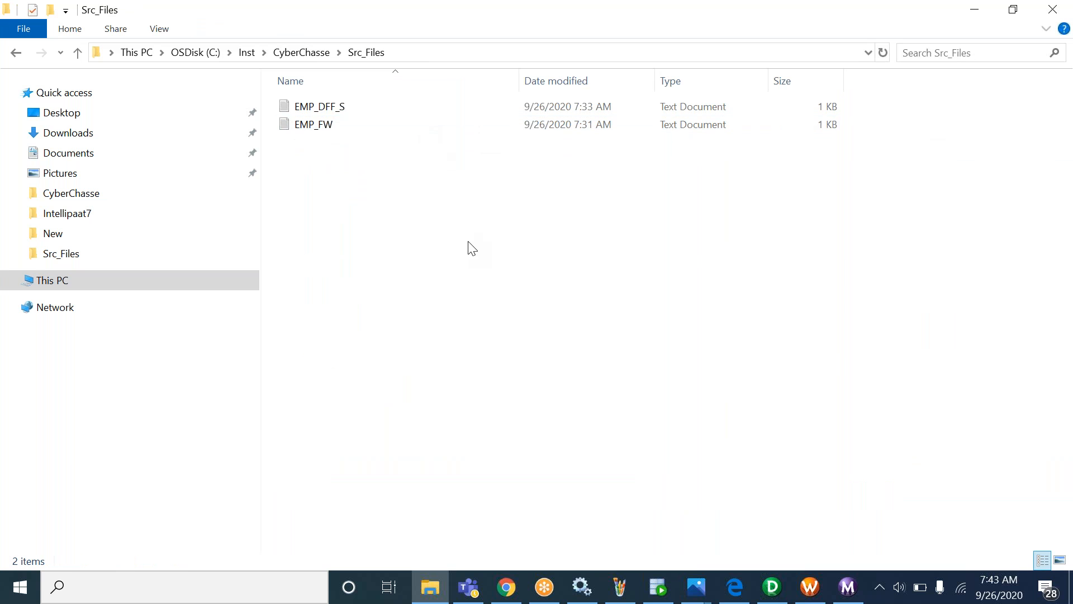
{"action": "key", "text": "ctrl+v"}
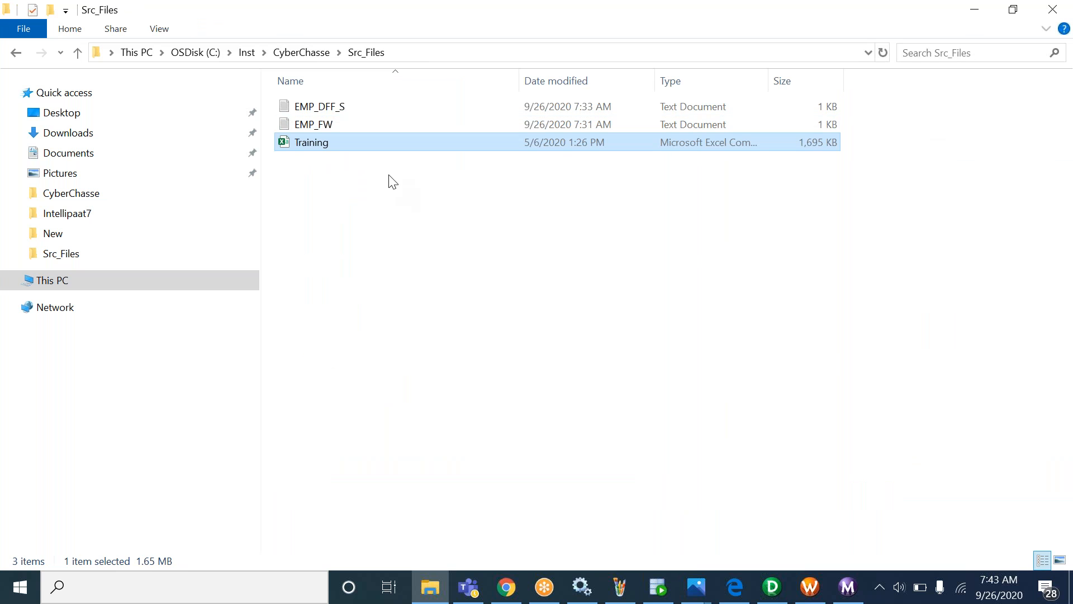
Open the copied Training.csv file from Src_Files in Notepad++.
{"action": "right_click", "coordinate": [316, 142]}
{"action": "left_click", "coordinate": [355, 156]}
{"action": "key", "text": "alt+space"}
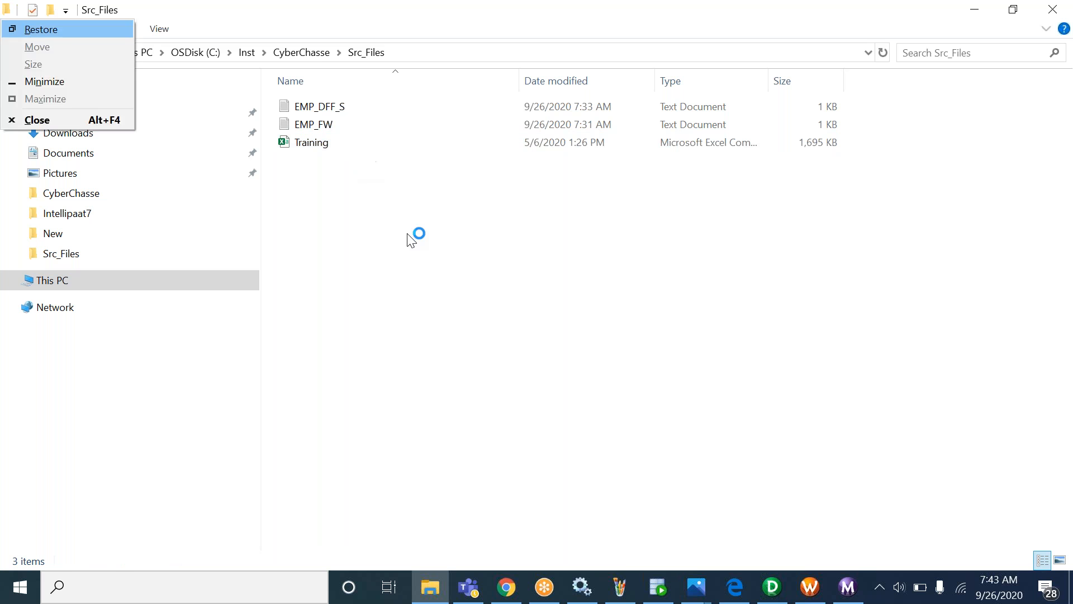
{"action": "left_click", "coordinate": [408, 233]}
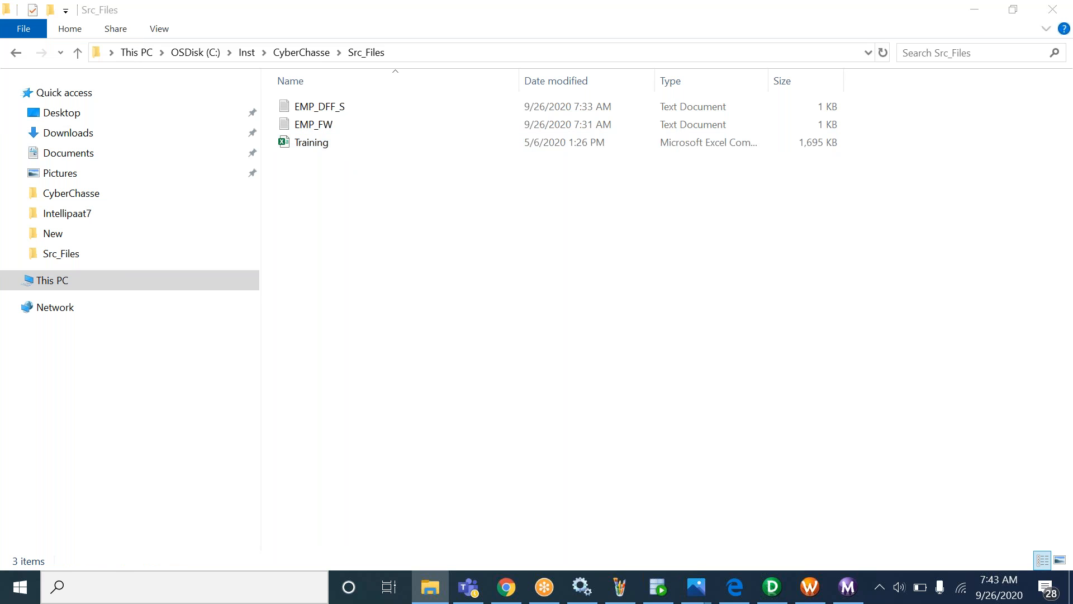
{"action": "left_click", "coordinate": [316, 147]}
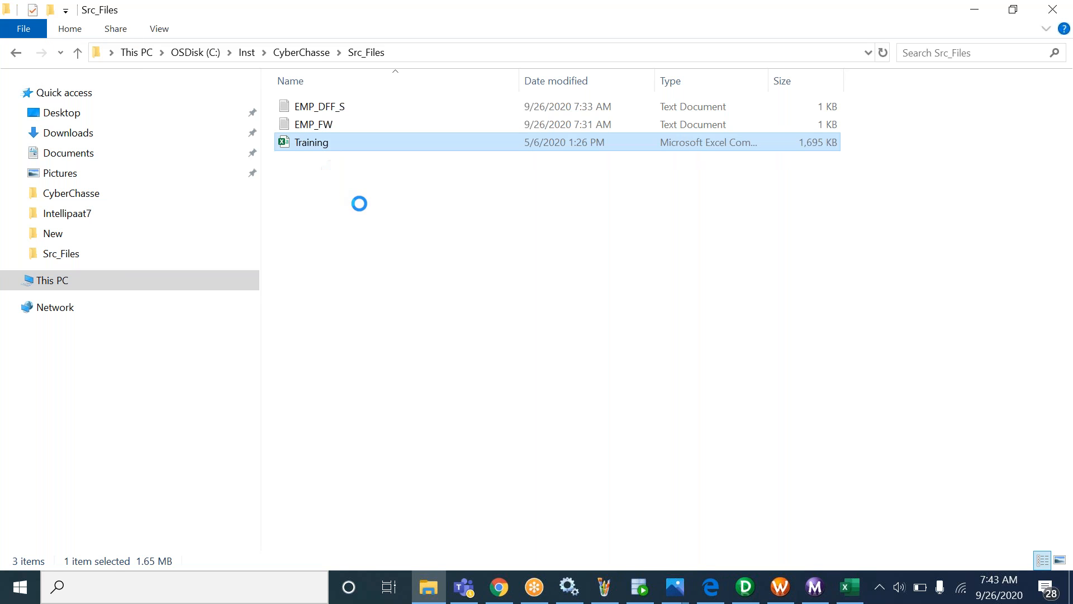
{"action": "right_click", "coordinate": [314, 147]}
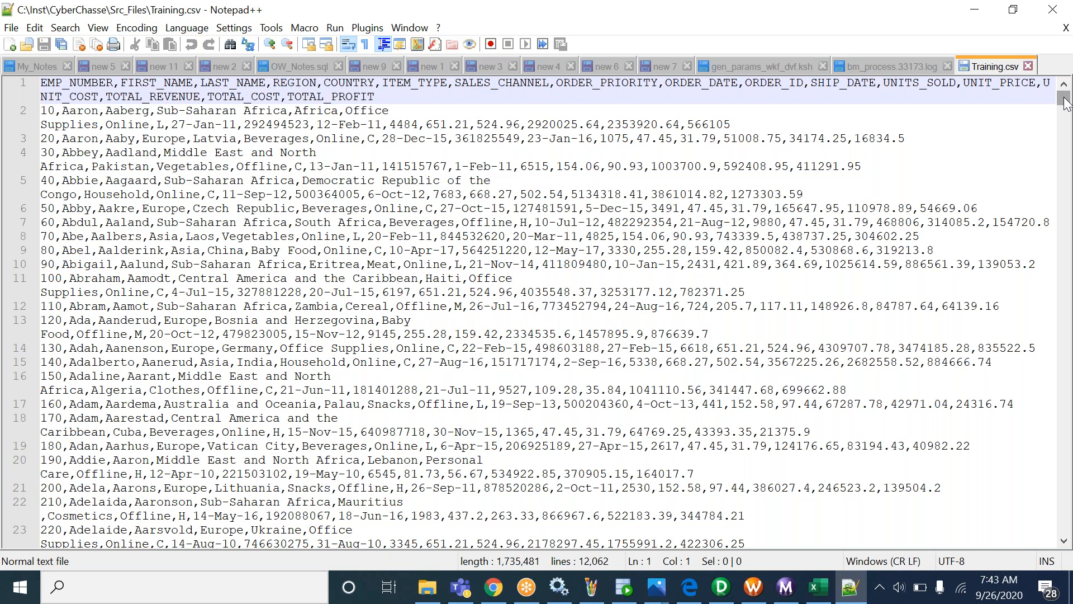
Look through Training.csv to its last records and return to the start of the file.
{"action": "left_click_drag", "start_coordinate": [1065, 102], "coordinate": [1063, 513]}
{"action": "scroll", "coordinate": [763, 455], "scroll_direction": "down", "scroll_amount": 20}
{"action": "scroll", "coordinate": [769, 455], "scroll_direction": "down", "scroll_amount": 20}
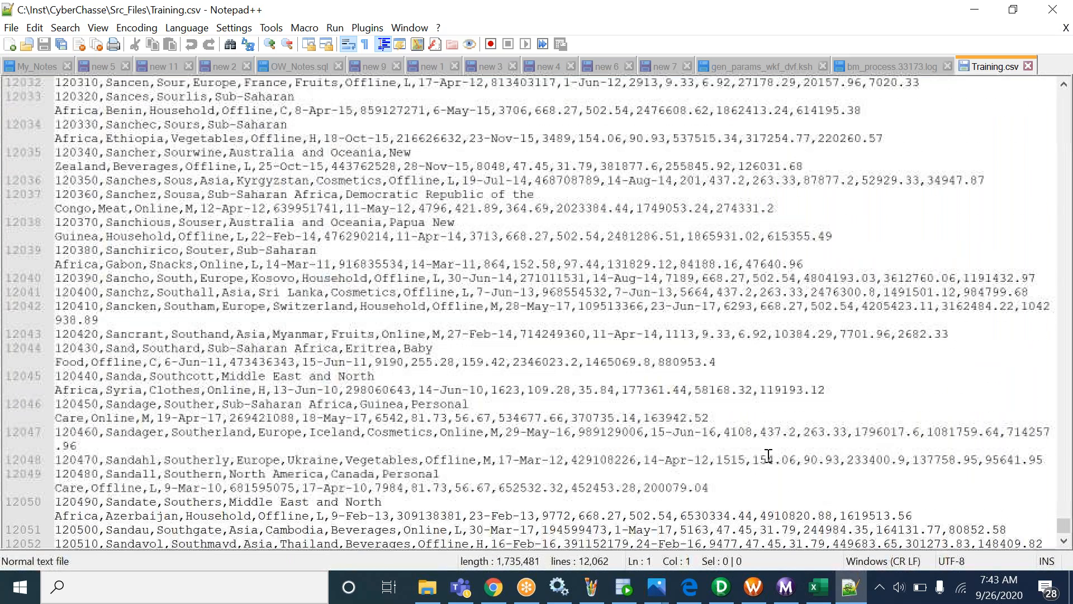
{"action": "scroll", "coordinate": [769, 456], "scroll_direction": "down", "scroll_amount": 6}
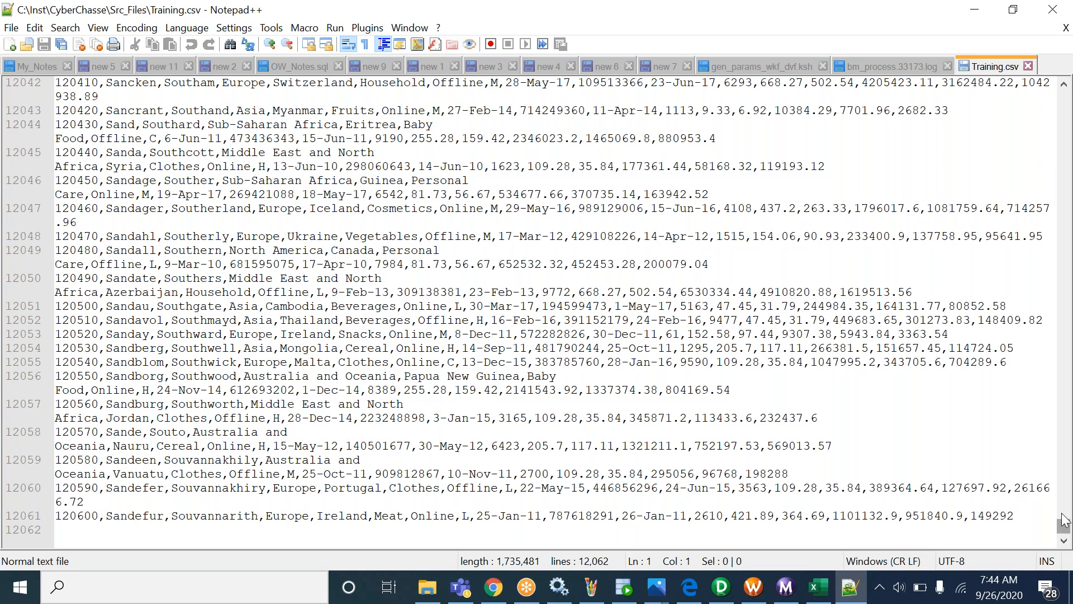
{"action": "scroll", "coordinate": [1044, 378], "scroll_direction": "up", "scroll_amount": 20}
{"action": "left_click_drag", "start_coordinate": [1062, 522], "coordinate": [1062, 97]}
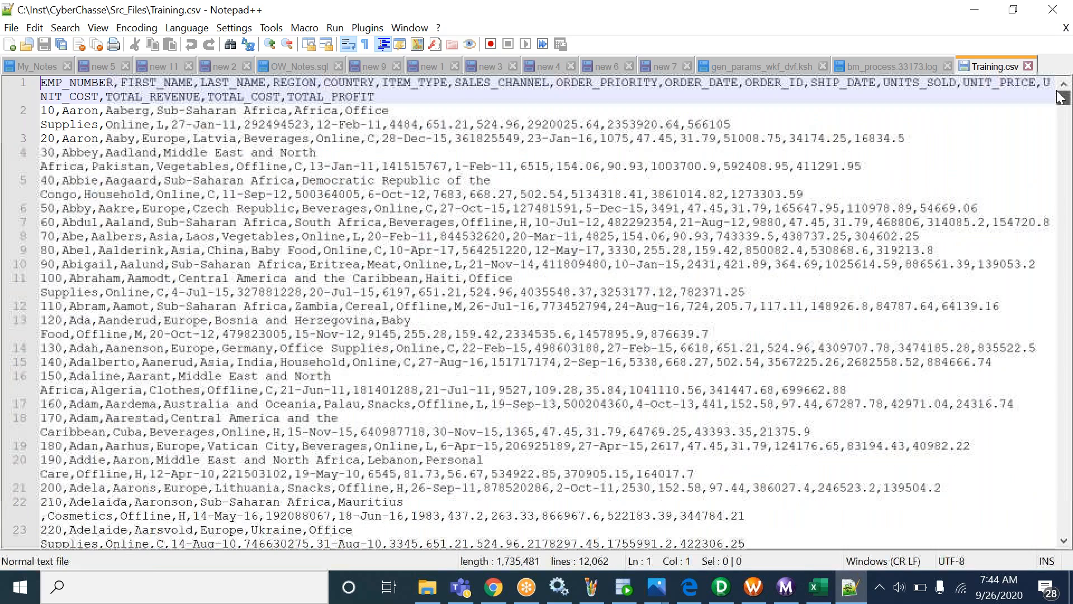
Examine the header row's column names in Training.csv, including FIRST_NAME, LAST_NAME and REGION, and the data records below it.
{"action": "left_click_drag", "start_coordinate": [380, 96], "coordinate": [40, 71]}
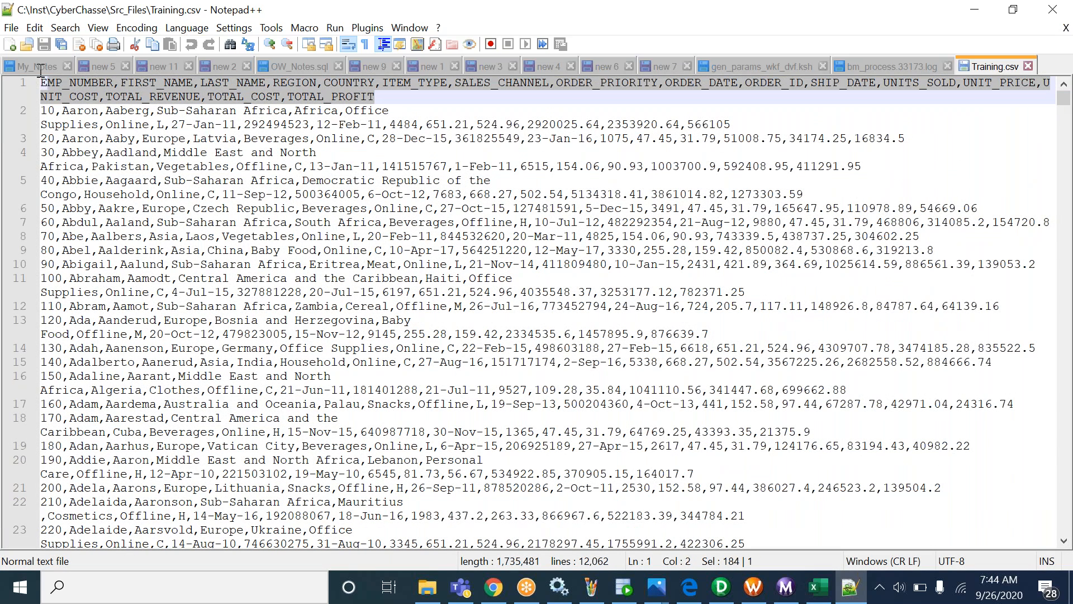
{"action": "double_click", "coordinate": [165, 84]}
{"action": "double_click", "coordinate": [233, 84]}
{"action": "double_click", "coordinate": [295, 84]}
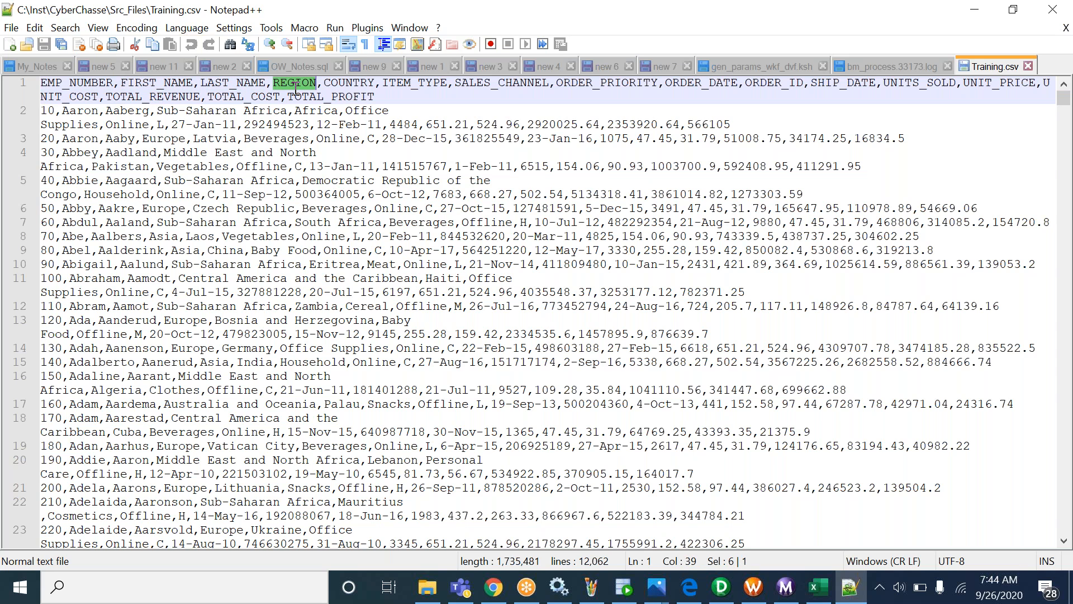
{"action": "left_click_drag", "start_coordinate": [386, 96], "coordinate": [36, 80]}
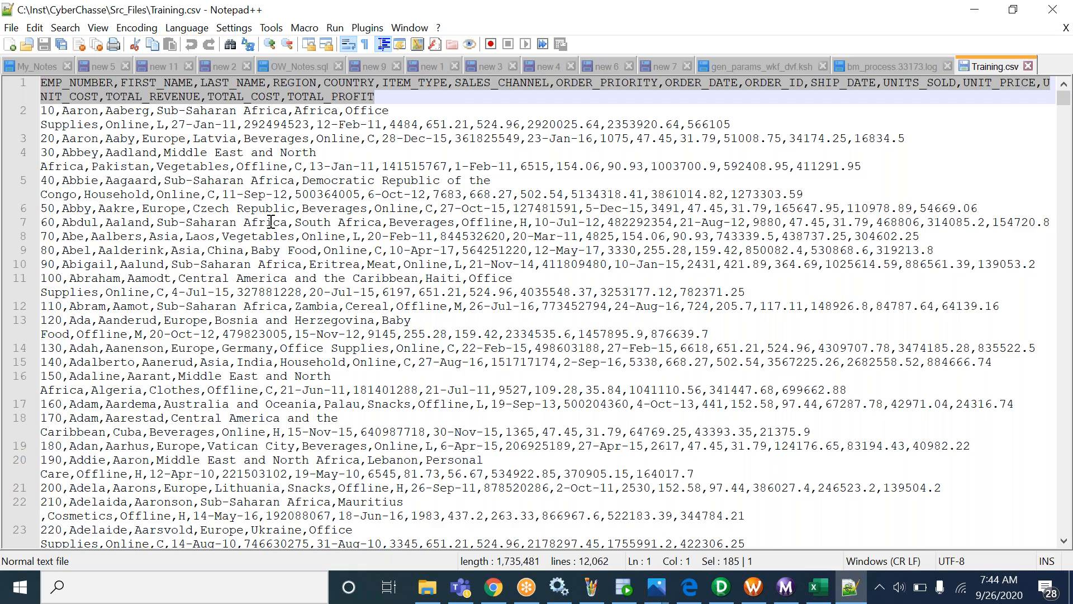
{"action": "scroll", "coordinate": [271, 221], "scroll_direction": "down", "scroll_amount": 20}
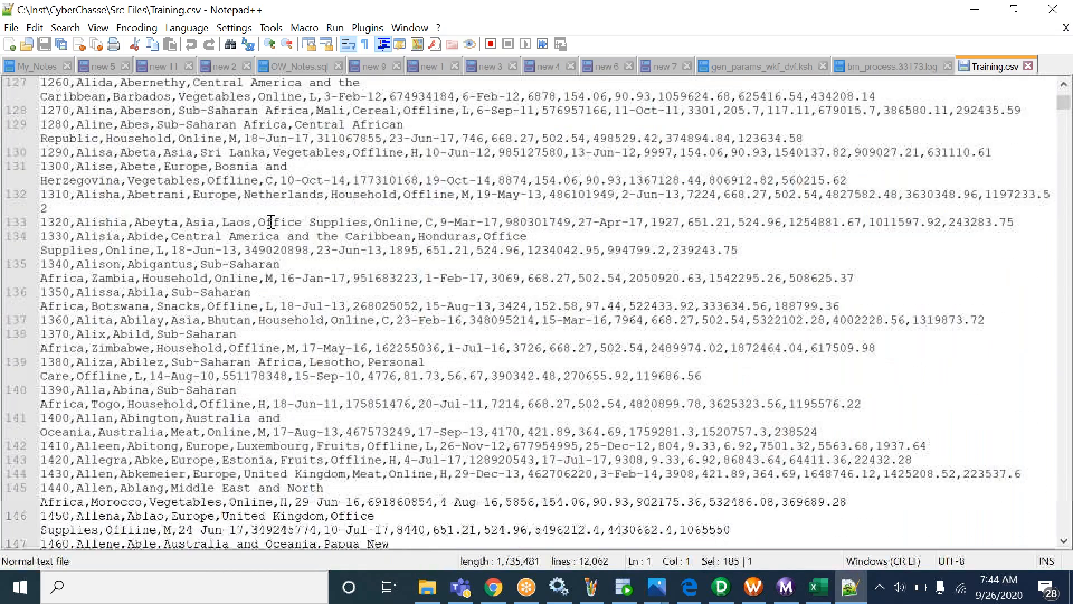
Look through the first few hundred data records in Training.csv and return to the header row.
{"action": "scroll", "coordinate": [270, 222], "scroll_direction": "down", "scroll_amount": 20}
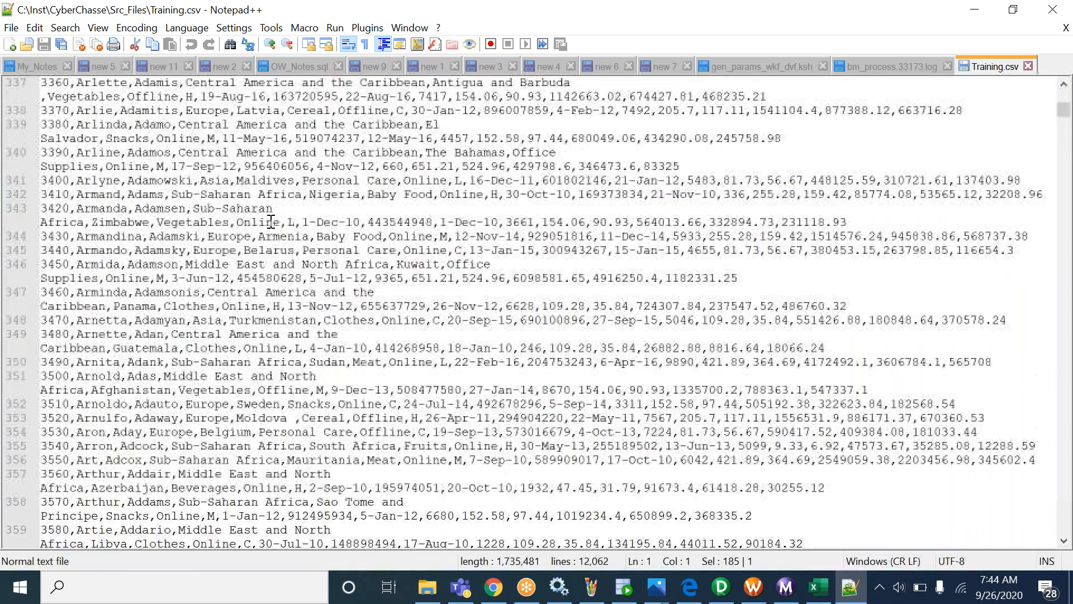
{"action": "scroll", "coordinate": [270, 222], "scroll_direction": "down", "scroll_amount": 2}
{"action": "scroll", "coordinate": [270, 222], "scroll_direction": "up", "scroll_amount": 20}
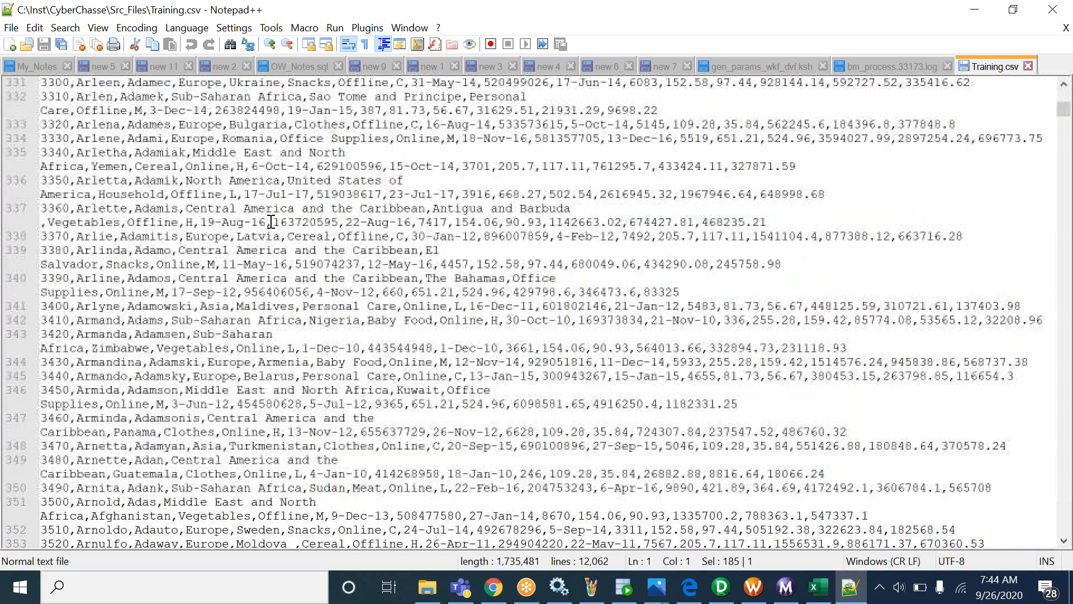
{"action": "scroll", "coordinate": [270, 222], "scroll_direction": "up", "scroll_amount": 12}
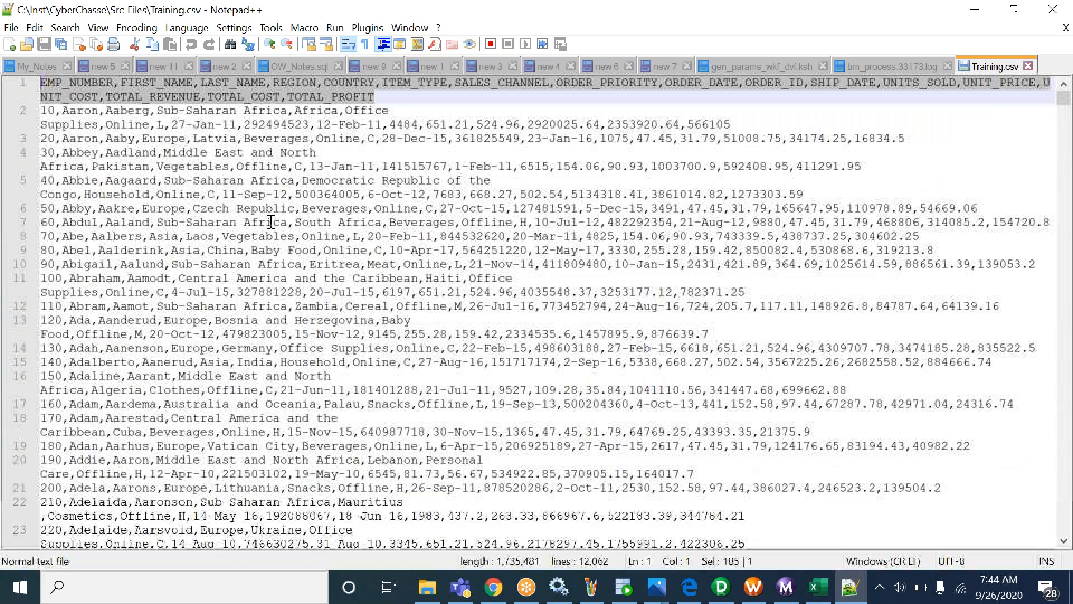
Switch to File Explorer and open the SRC_FILES folder inside Inst\Materials.
{"action": "left_click", "coordinate": [427, 601]}
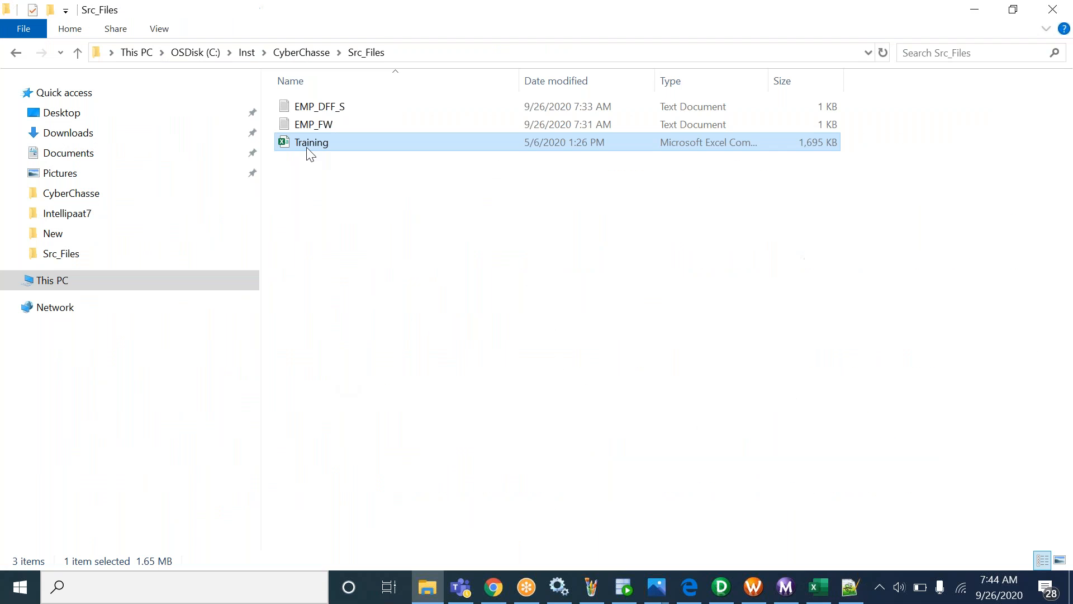
{"action": "left_click", "coordinate": [249, 52]}
{"action": "left_click", "coordinate": [332, 240]}
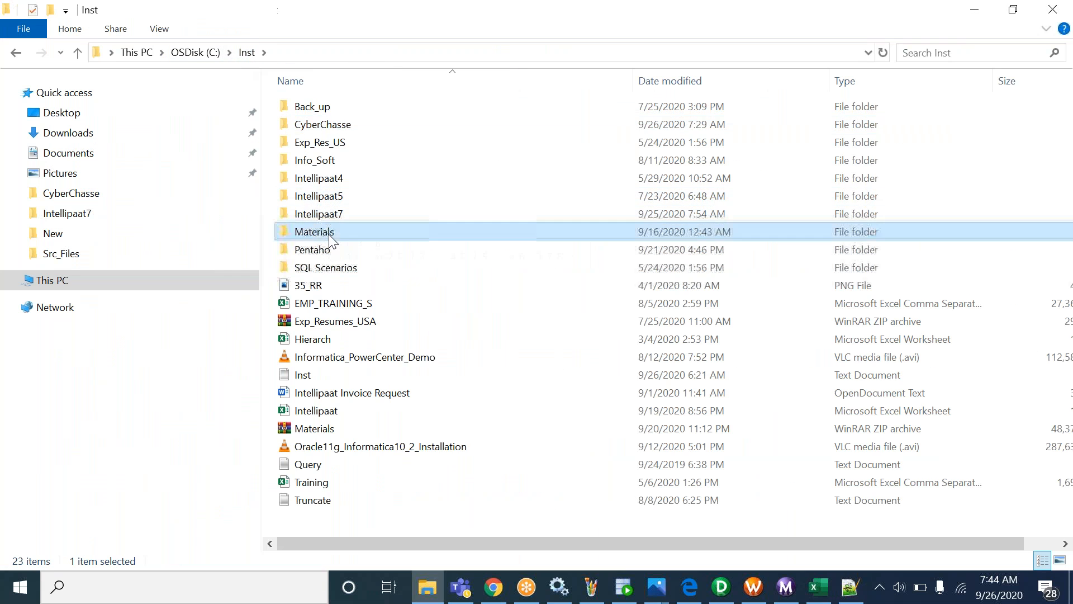
{"action": "double_click", "coordinate": [332, 239]}
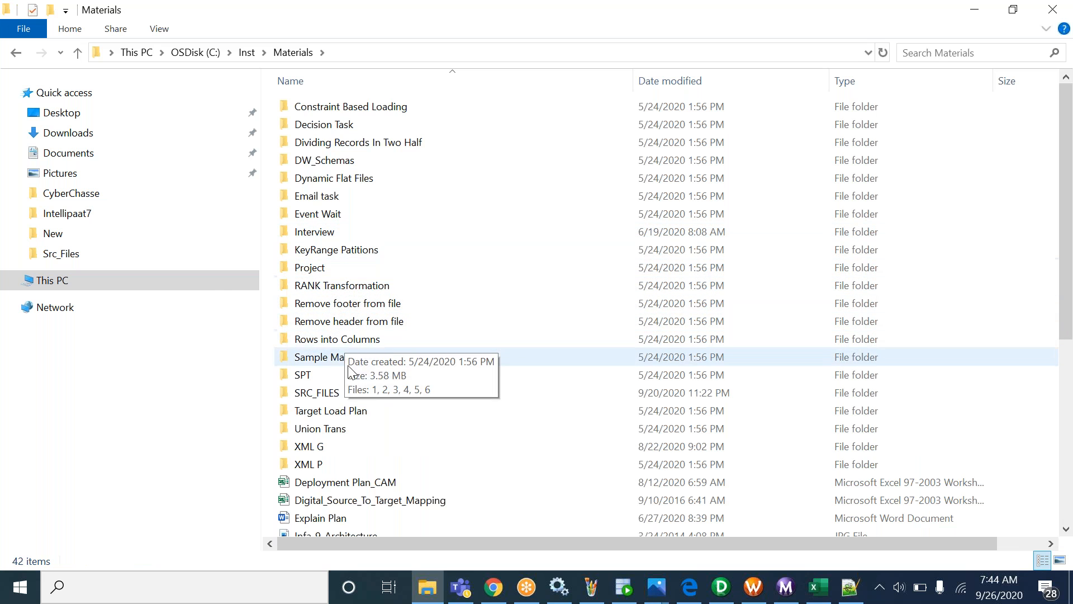
{"action": "left_click", "coordinate": [328, 396]}
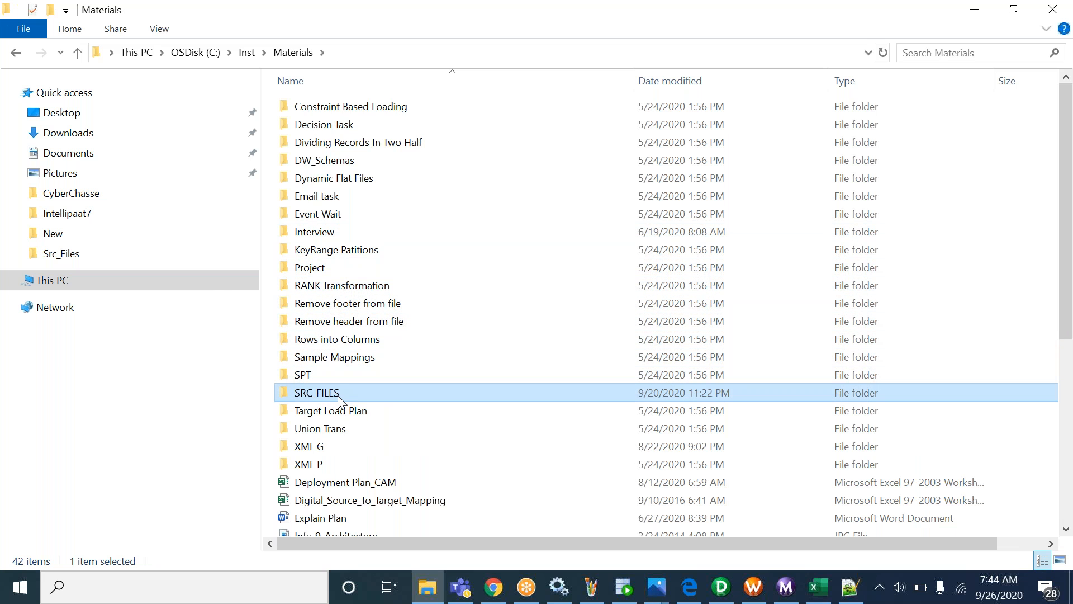
{"action": "double_click", "coordinate": [330, 395]}
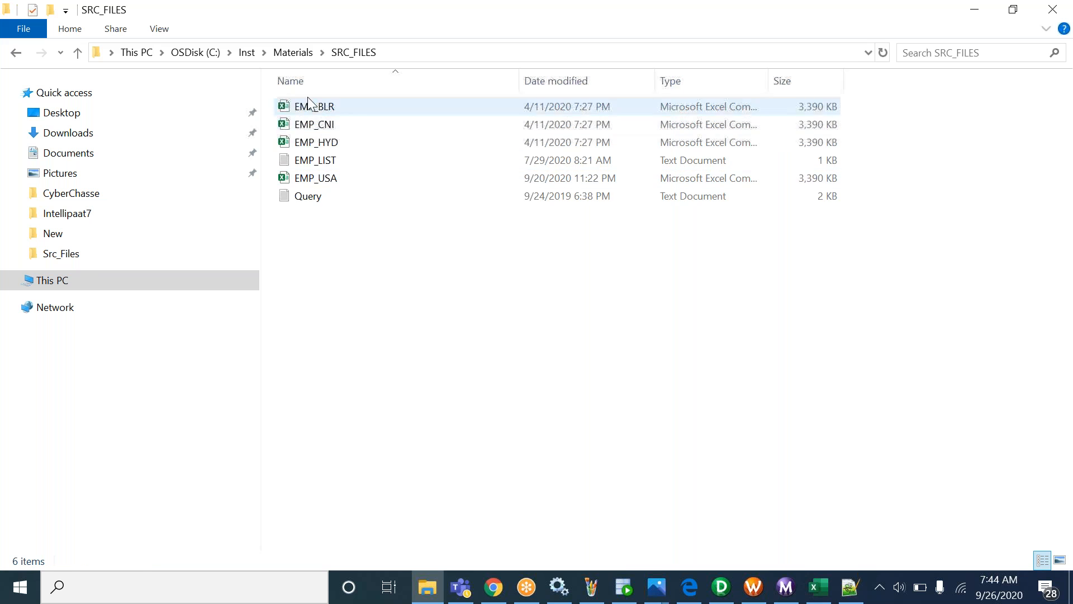
Open the Query text file and examine its CREATE TABLE EMP_TRAINING_T statement.
{"action": "double_click", "coordinate": [309, 197]}
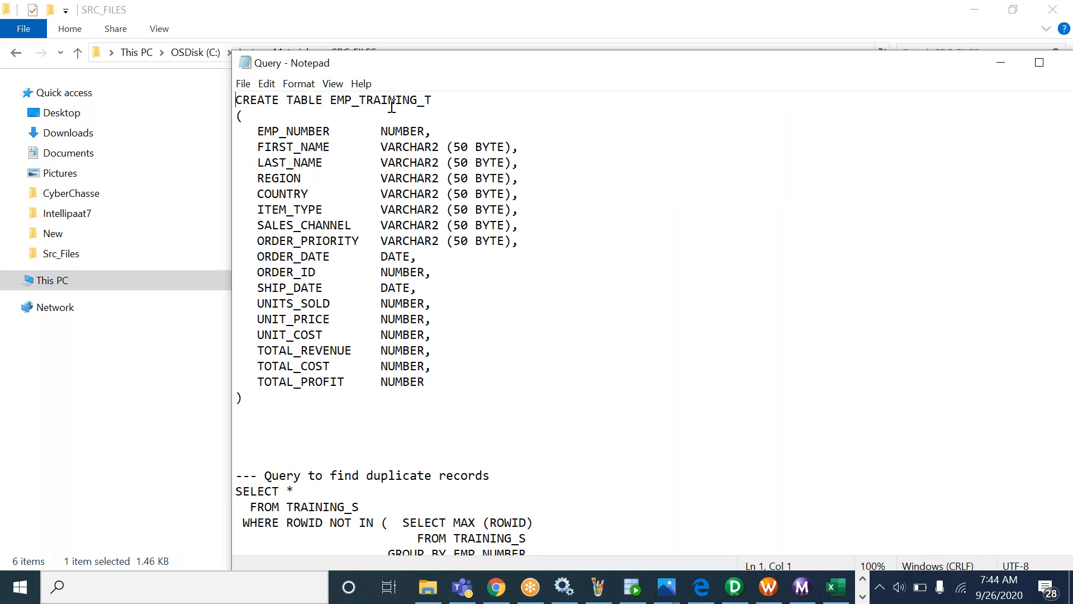
{"action": "left_click_drag", "start_coordinate": [290, 411], "coordinate": [217, 103]}
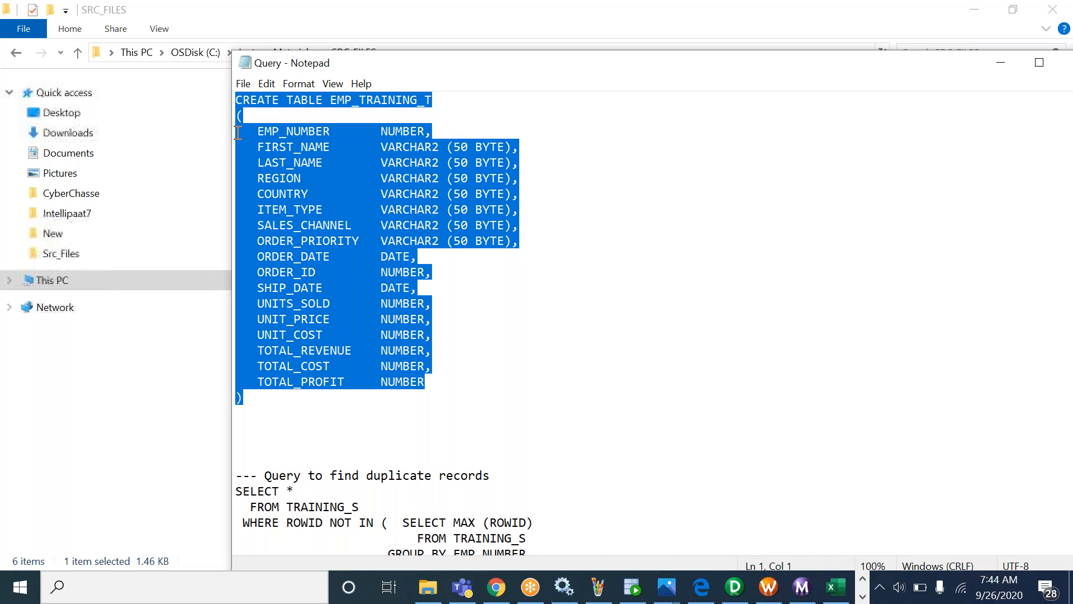
{"action": "left_click", "coordinate": [295, 351]}
{"action": "left_click_drag", "start_coordinate": [269, 415], "coordinate": [213, 111]}
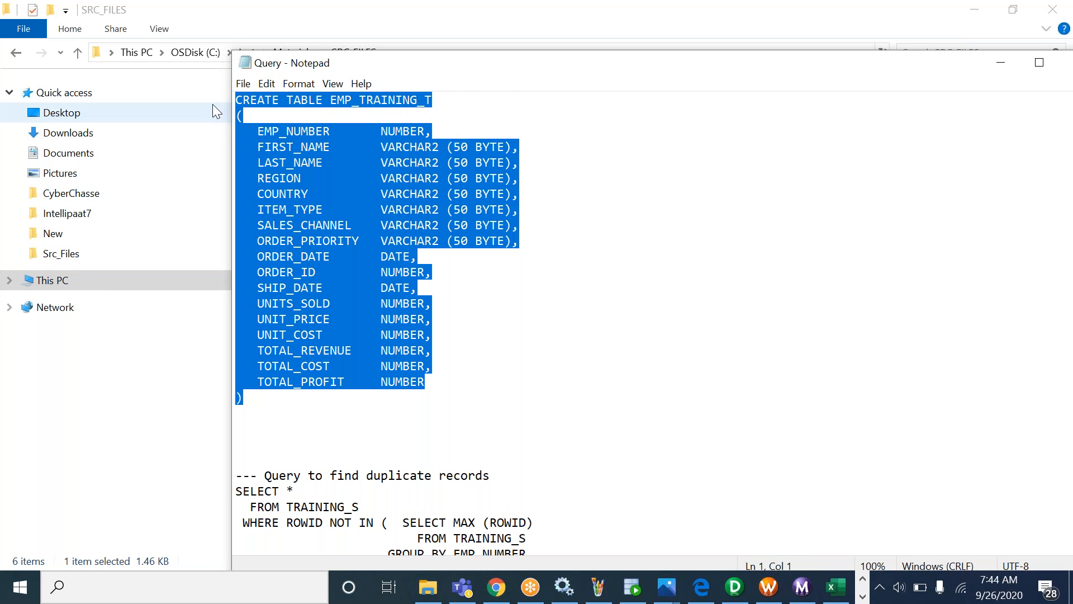
{"action": "left_click", "coordinate": [452, 276]}
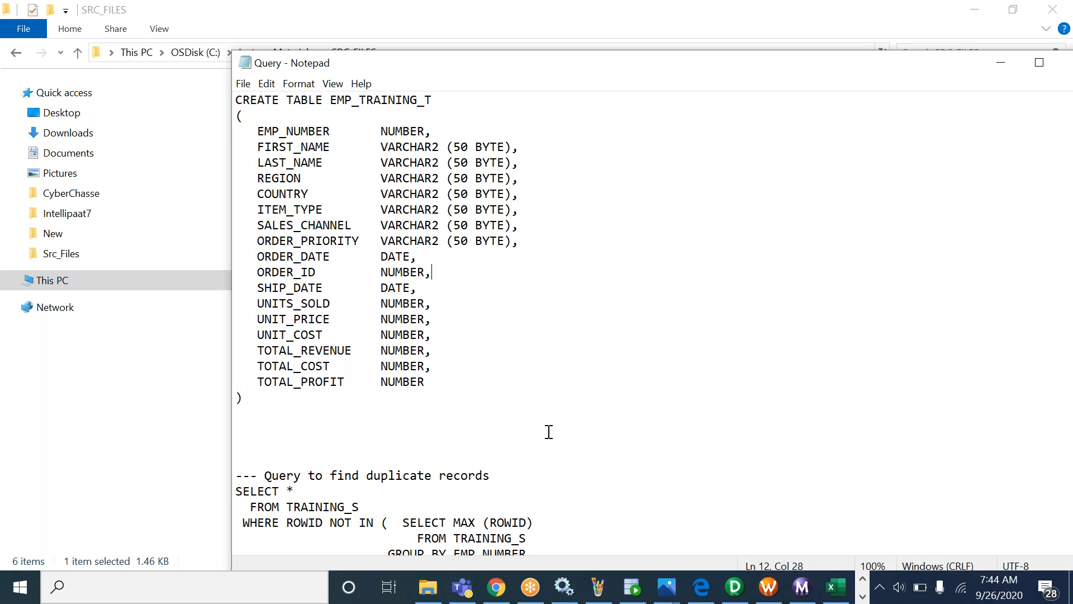
Switch to Oracle SQL Developer and run SELECT * FROM EMP_TRAINING_T; using the table name copied from the Query file.
{"action": "mouse_move", "coordinate": [629, 599]}
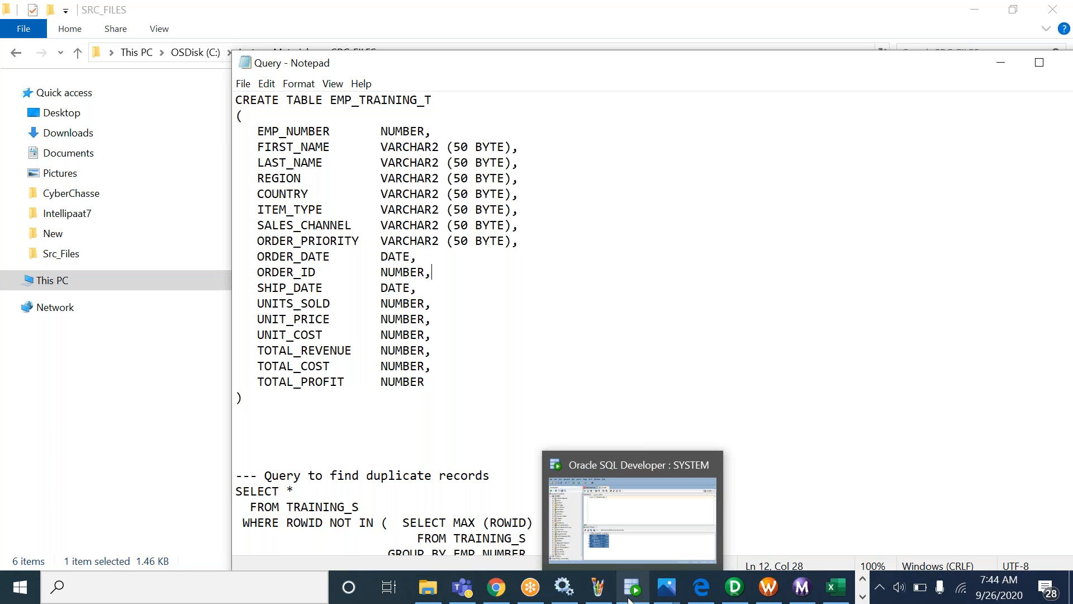
{"action": "left_click", "coordinate": [631, 586]}
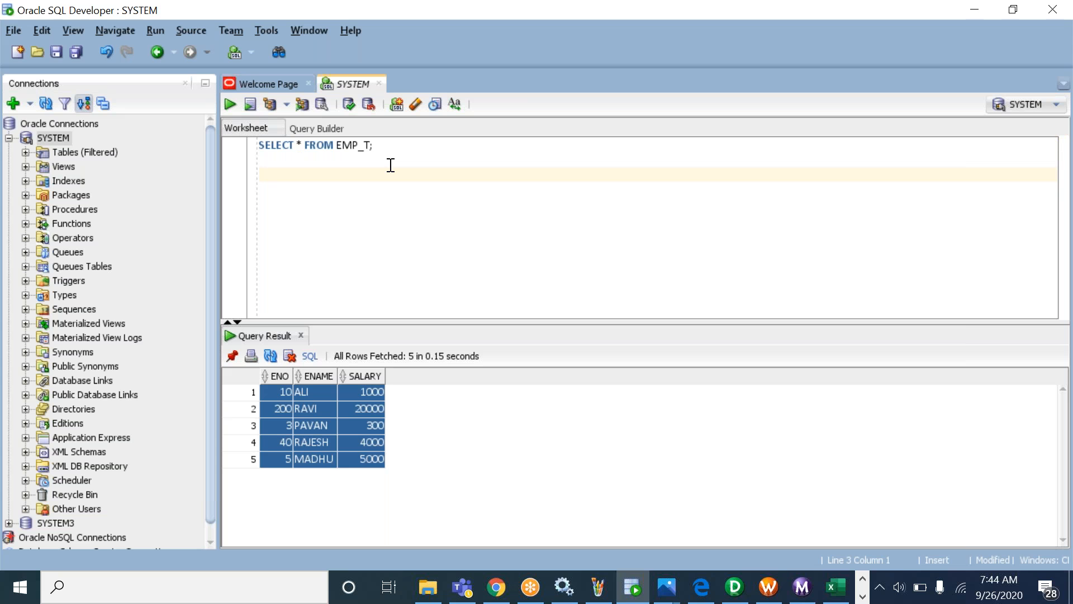
{"action": "key", "text": "Return"}
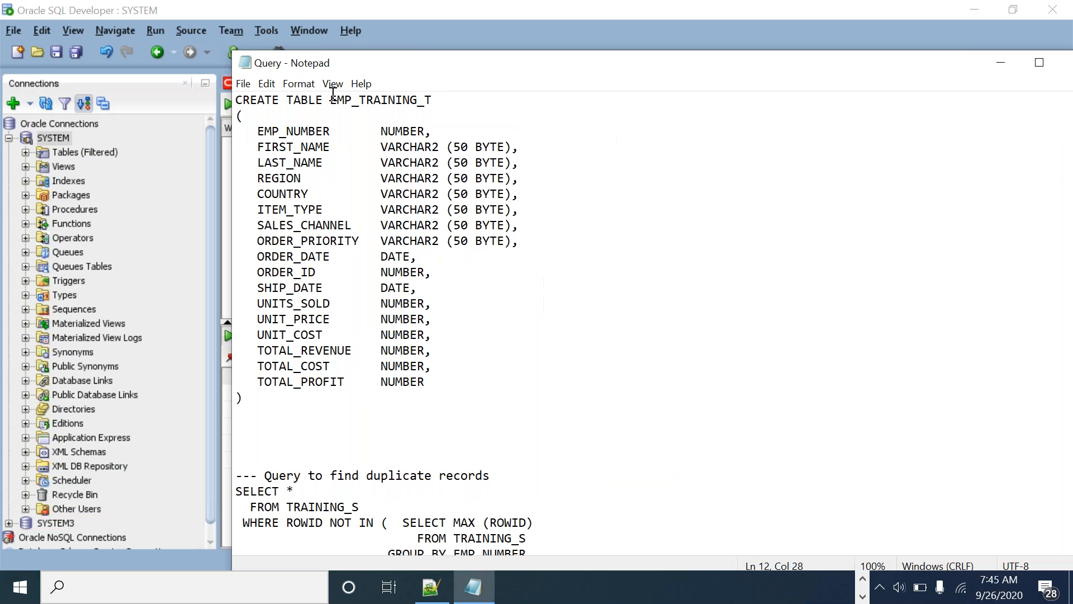
{"action": "left_click_drag", "start_coordinate": [330, 99], "coordinate": [438, 95]}
{"action": "key", "text": "ctrl+c"}
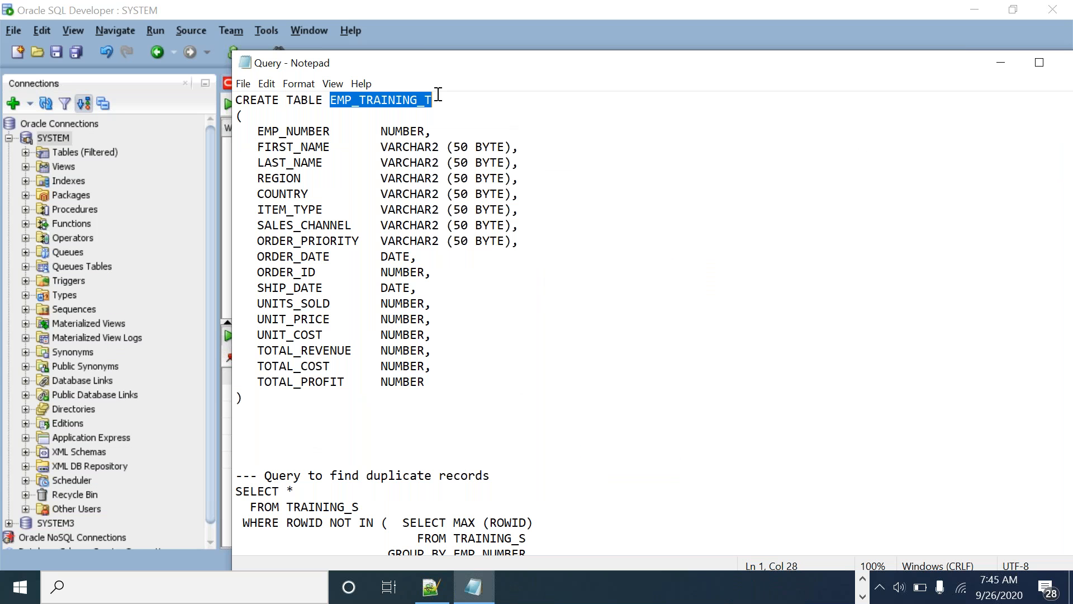
{"action": "key", "text": "alt+Tab"}
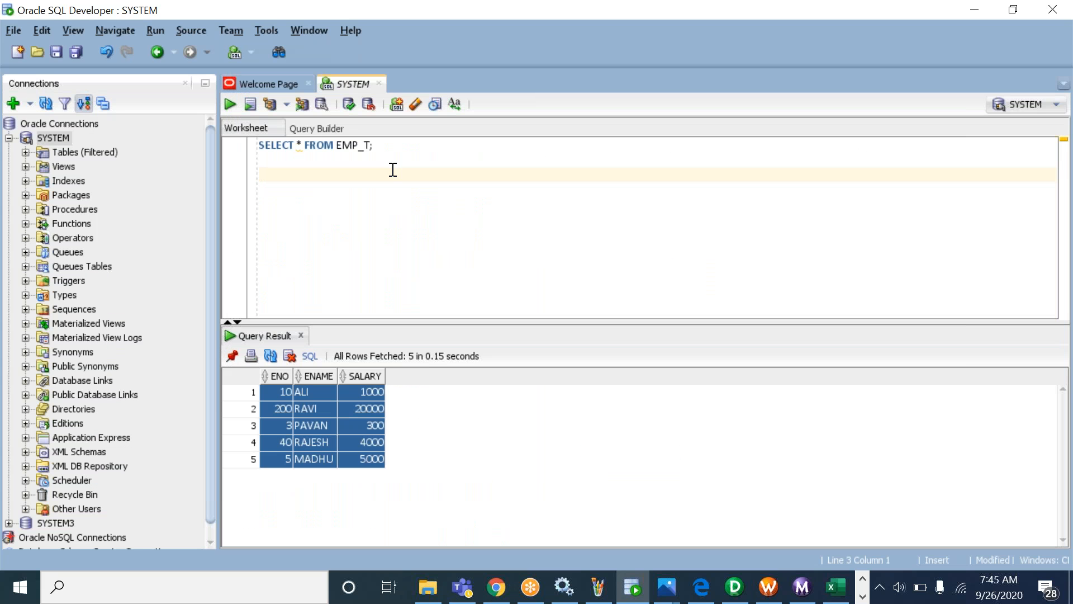
{"action": "type", "text": "SELECT * FROM"}
{"action": "key", "text": "ctrl+v"}
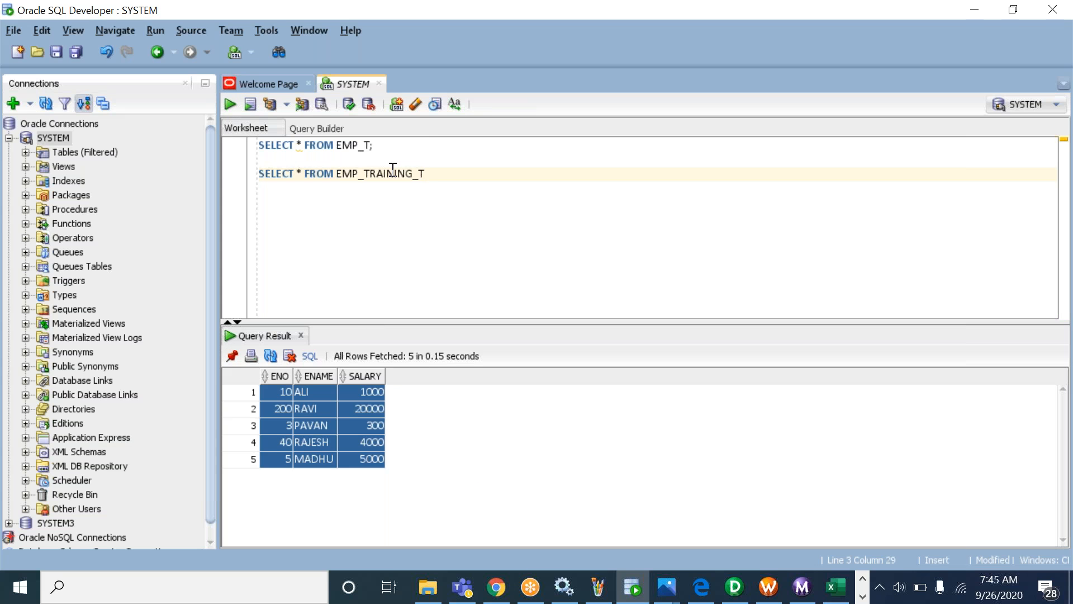
{"action": "type", "text": ";"}
{"action": "key", "text": "ctrl+Return"}
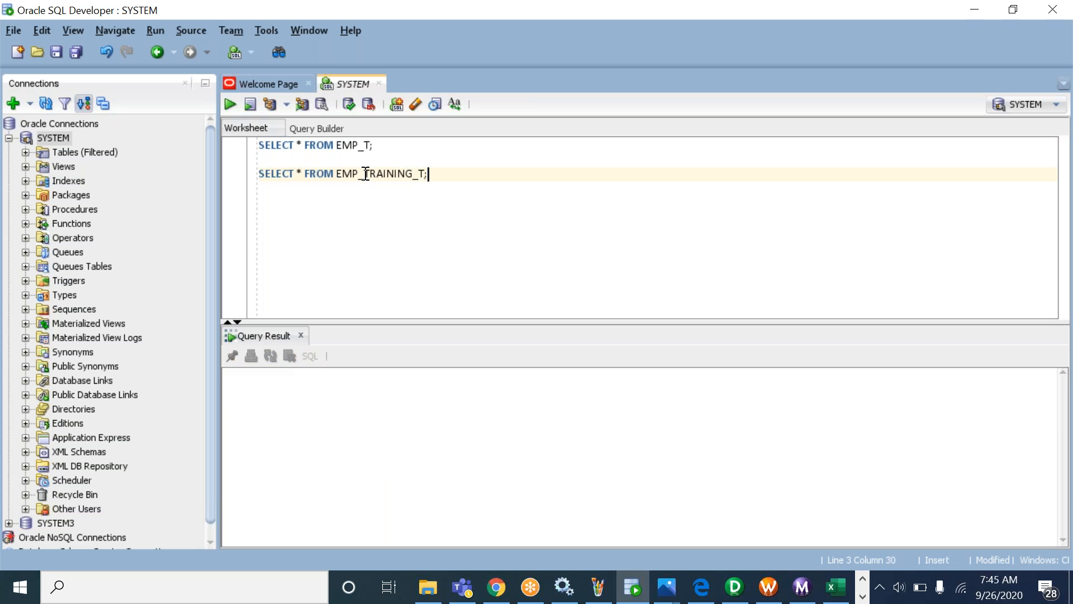
{"action": "left_click_drag", "start_coordinate": [366, 174], "coordinate": [336, 174]}
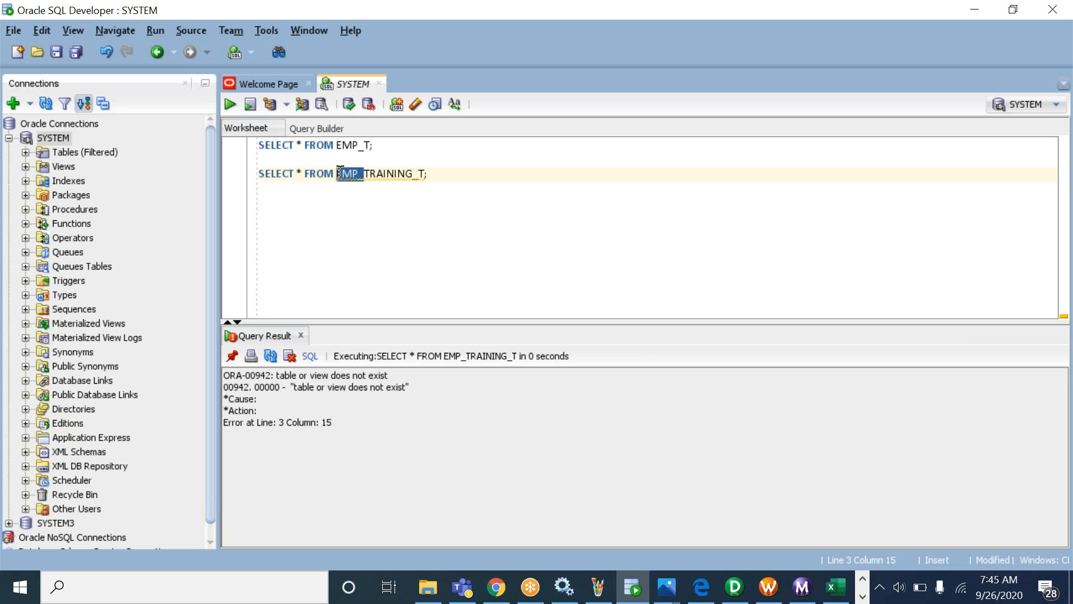
Copy the complete CREATE TABLE EMP_TRAINING_T statement from the Query file in Notepad.
{"action": "key", "text": "alt+Tab"}
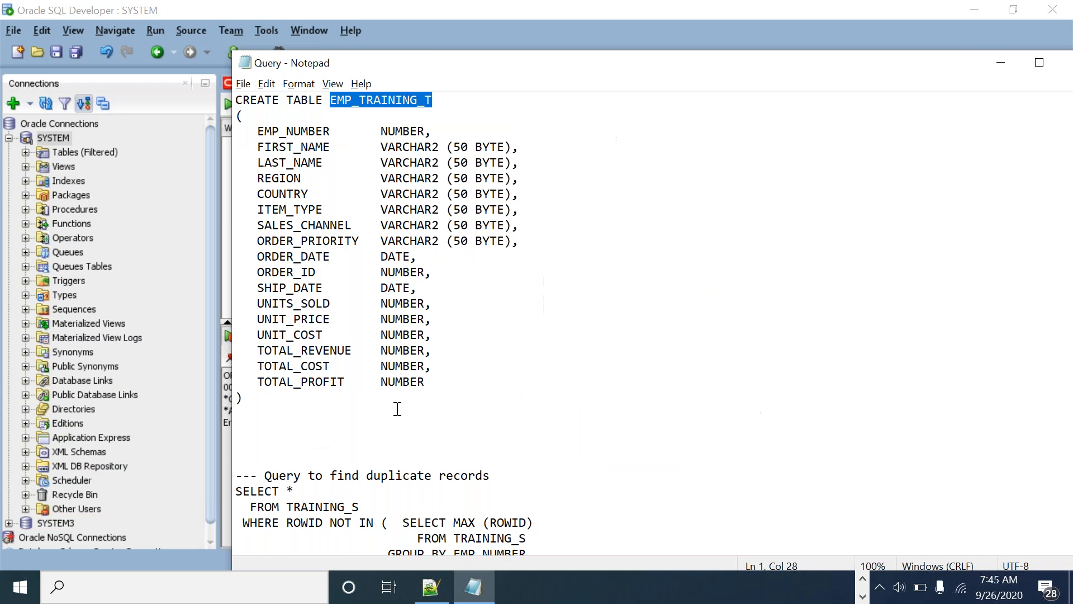
{"action": "left_click", "coordinate": [251, 397]}
{"action": "left_click_drag", "start_coordinate": [251, 397], "coordinate": [223, 101]}
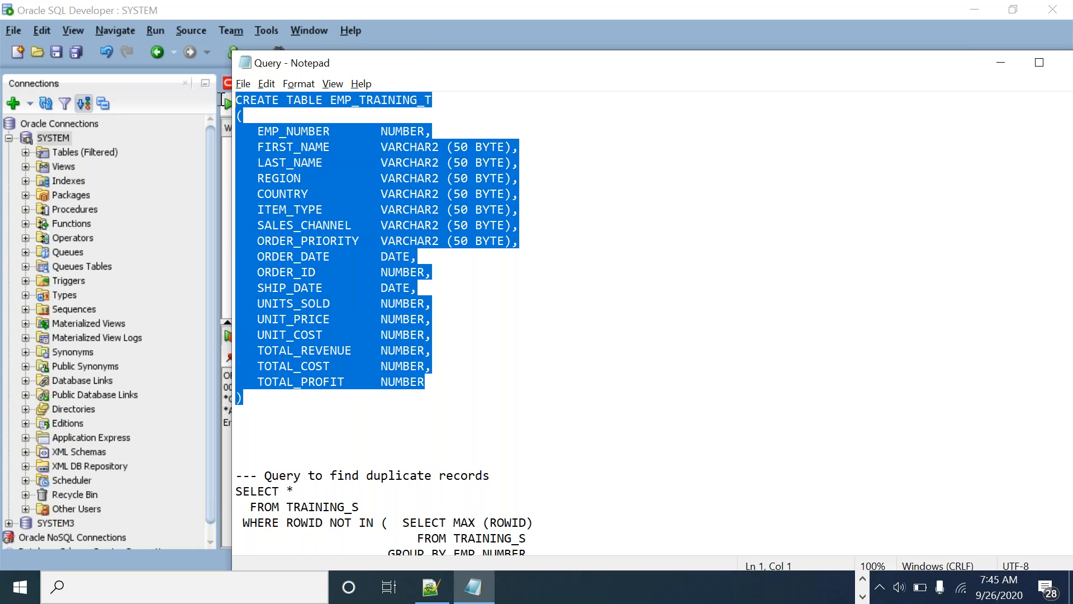
{"action": "key", "text": "ctrl+c"}
Replace the SQL Developer worksheet contents with the copied CREATE TABLE statement and run it as a script.
{"action": "key", "text": "alt+Tab"}
{"action": "left_click", "coordinate": [346, 212]}
{"action": "key", "text": "ctrl+a"}
{"action": "key", "text": "ctrl+v"}
{"action": "key", "text": "ctrl+a"}
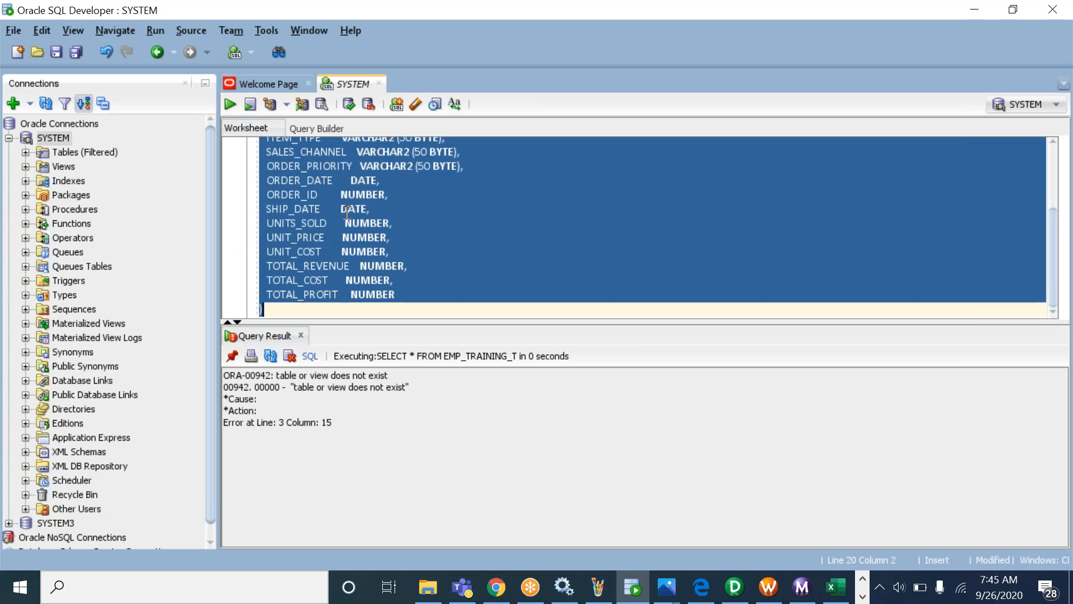
{"action": "key", "text": "F5"}
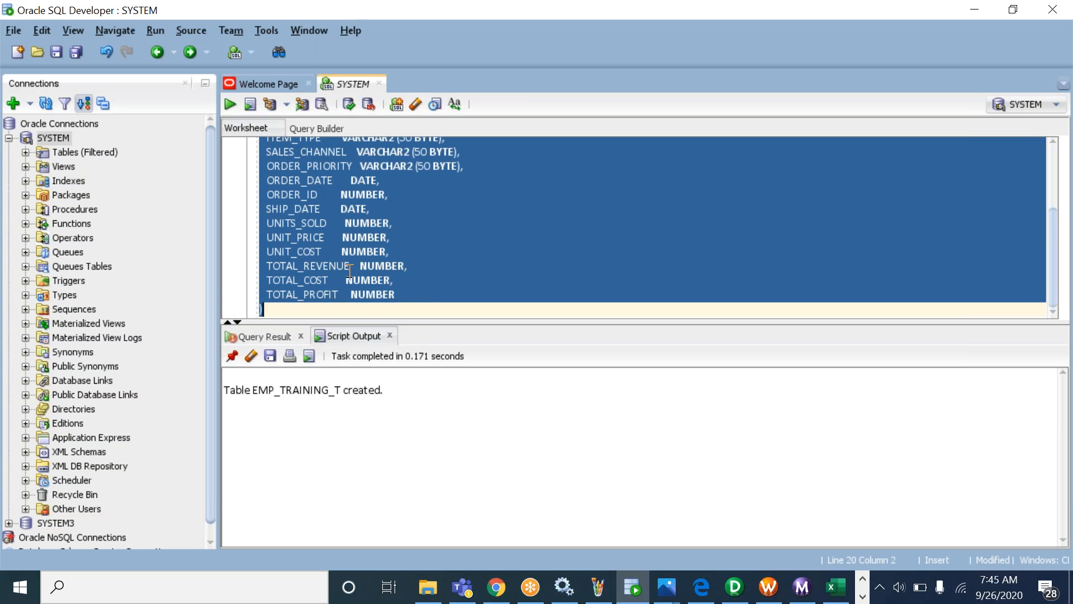
{"action": "left_click_drag", "start_coordinate": [254, 393], "coordinate": [339, 392]}
{"action": "left_click", "coordinate": [420, 248]}
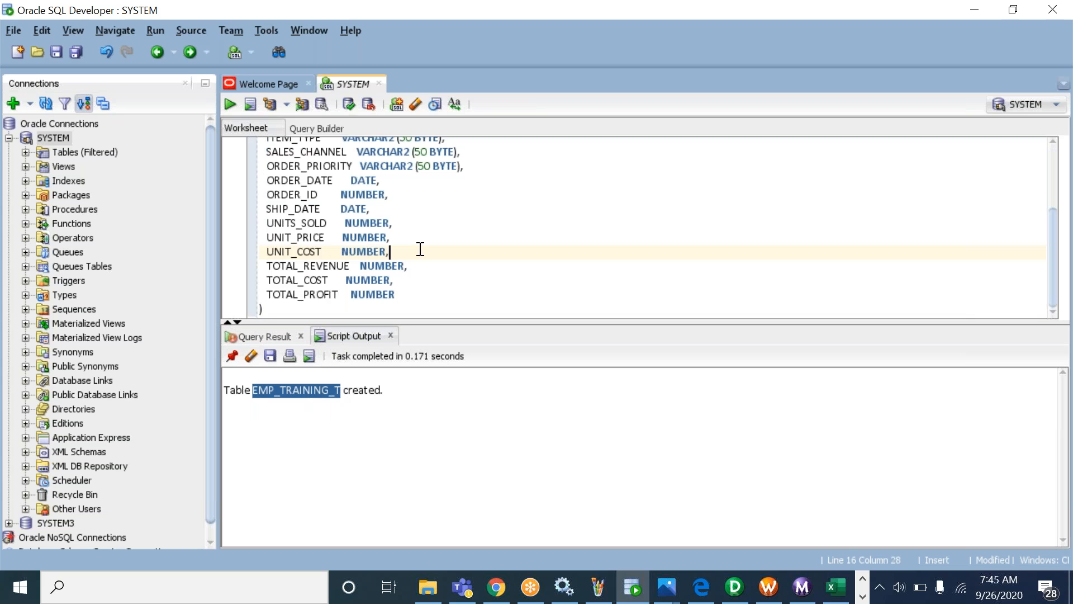
Replace the worksheet text with SELECT * FROM EMP_TRAINING_T;, run it and look through the result columns.
{"action": "key", "text": "ctrl+a"}
{"action": "key", "text": "Delete"}
{"action": "type", "text": "SELEC"}
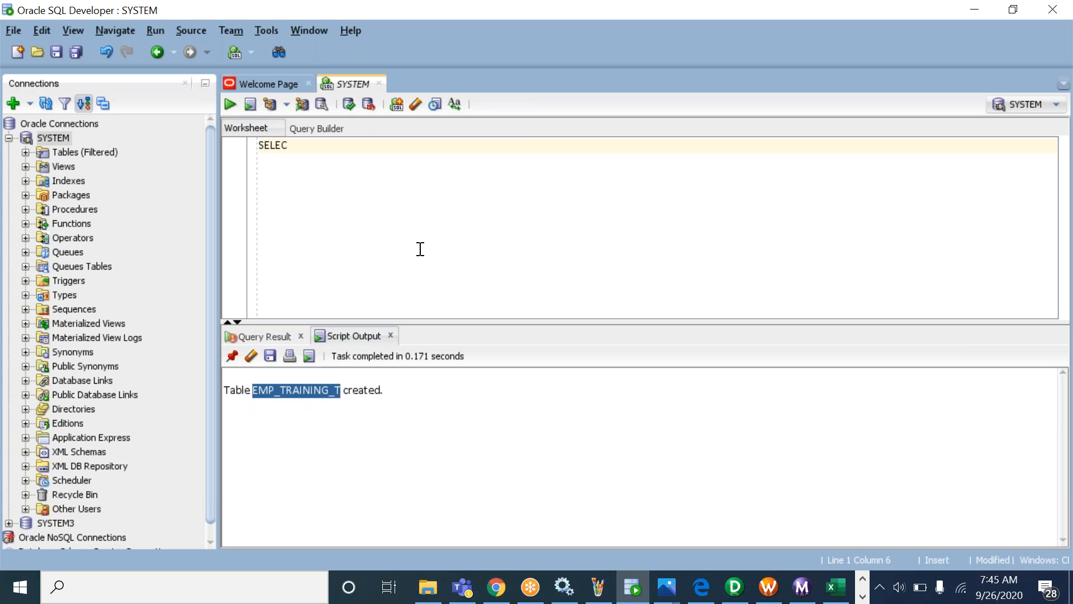
{"action": "type", "text": "T * FROM"}
{"action": "key", "text": "ctrl+v"}
{"action": "type", "text": ";"}
{"action": "key", "text": "ctrl+Return"}
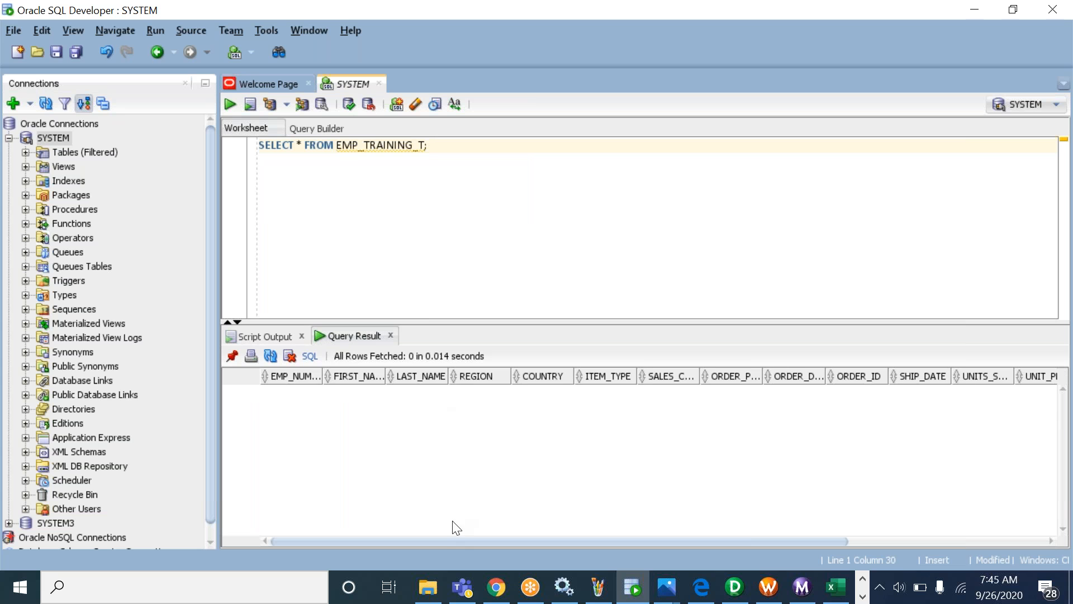
{"action": "left_click_drag", "start_coordinate": [432, 541], "coordinate": [635, 548]}
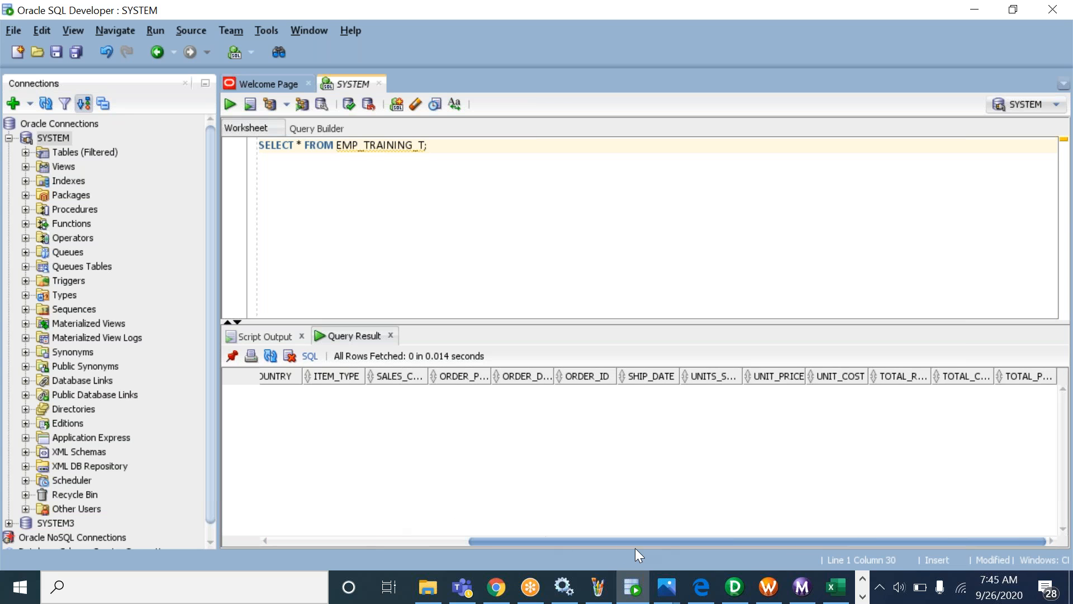
{"action": "left_click_drag", "start_coordinate": [833, 552], "coordinate": [329, 534]}
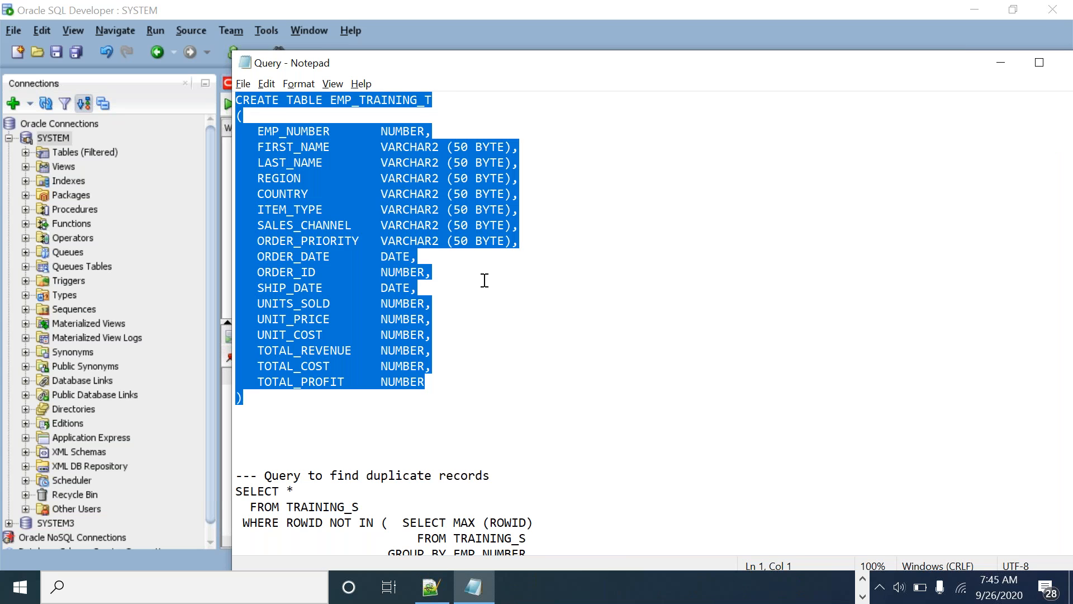
Review the table name and the VARCHAR2 and DATE column types in the Query file, and minimize Notepad.
{"action": "left_click", "coordinate": [485, 280]}
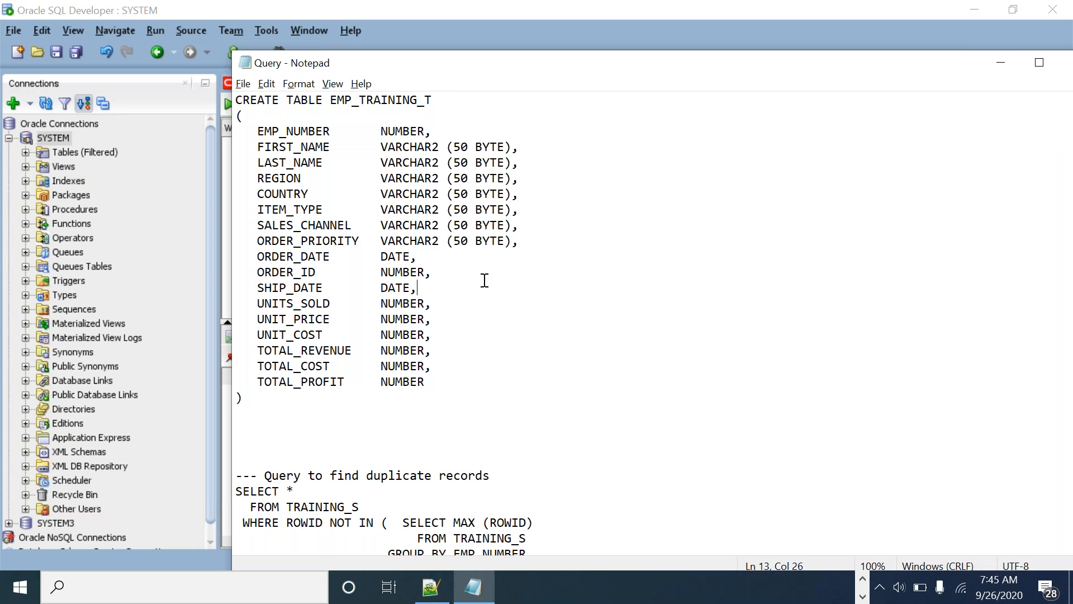
{"action": "left_click_drag", "start_coordinate": [331, 102], "coordinate": [434, 103]}
{"action": "left_click", "coordinate": [390, 288]}
{"action": "left_click_drag", "start_coordinate": [380, 131], "coordinate": [522, 237]}
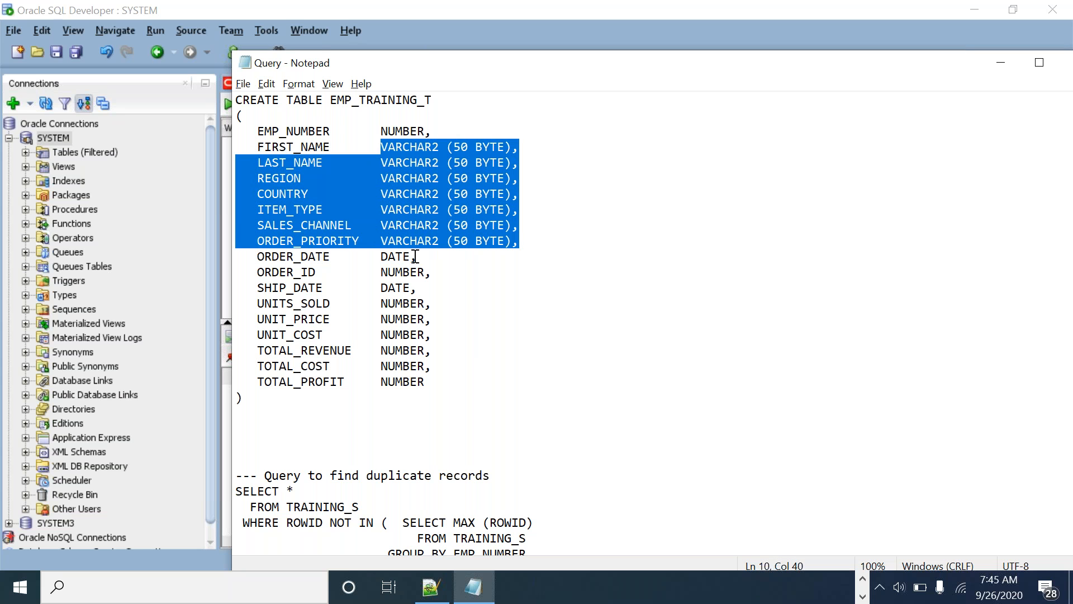
{"action": "left_click_drag", "start_coordinate": [381, 257], "coordinate": [423, 253]}
{"action": "left_click_drag", "start_coordinate": [381, 288], "coordinate": [418, 288]}
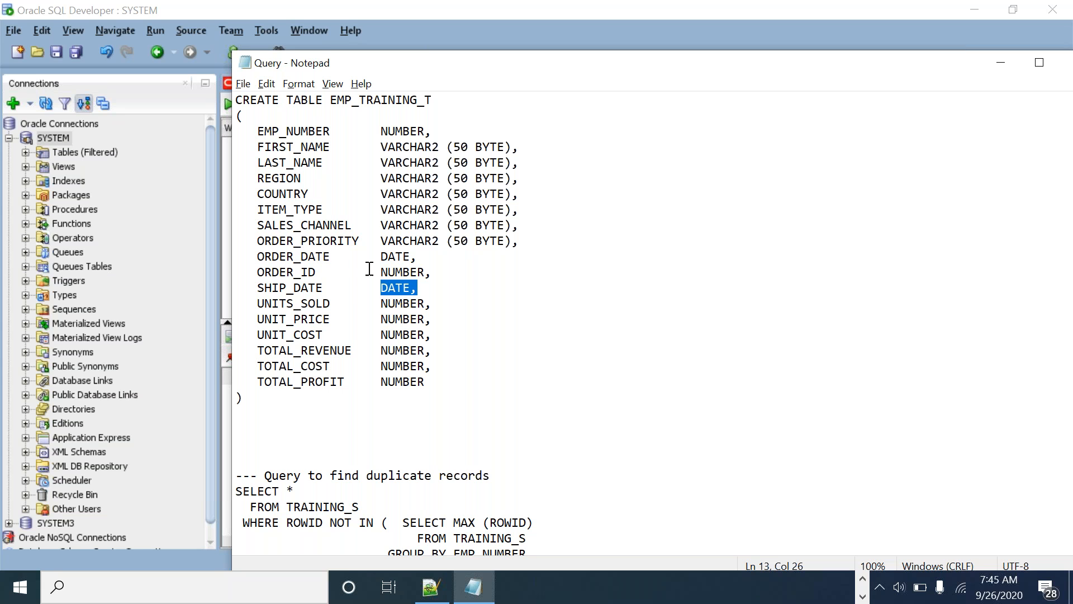
{"action": "key", "text": "alt+space"}
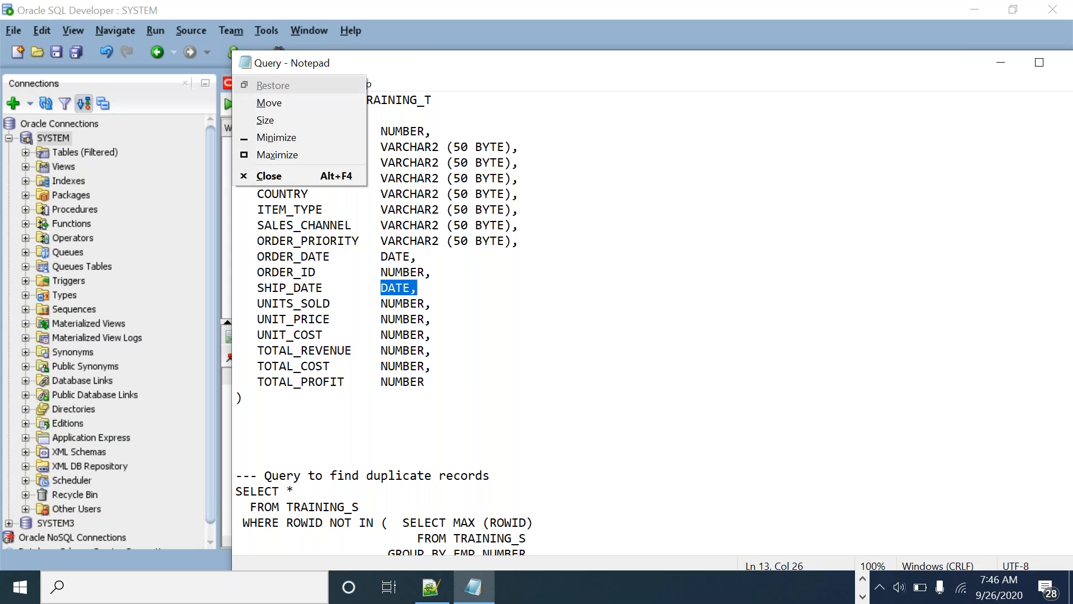
{"action": "key", "text": "n"}
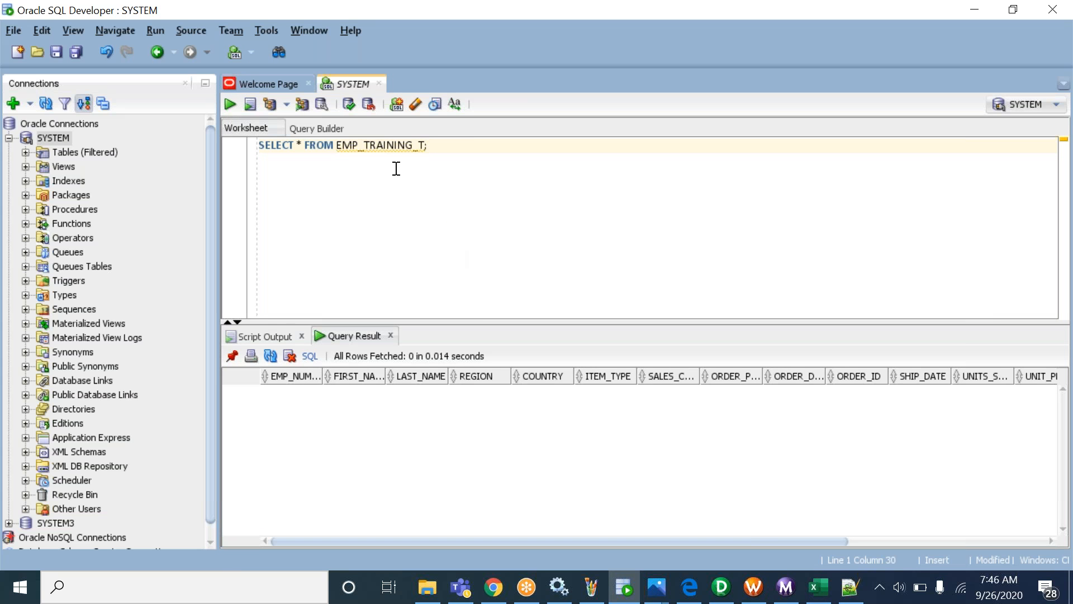
Switch to File Explorer and open the Src_Files folder inside Inst > CyberChasse to check its source files.
{"action": "left_click", "coordinate": [427, 587]}
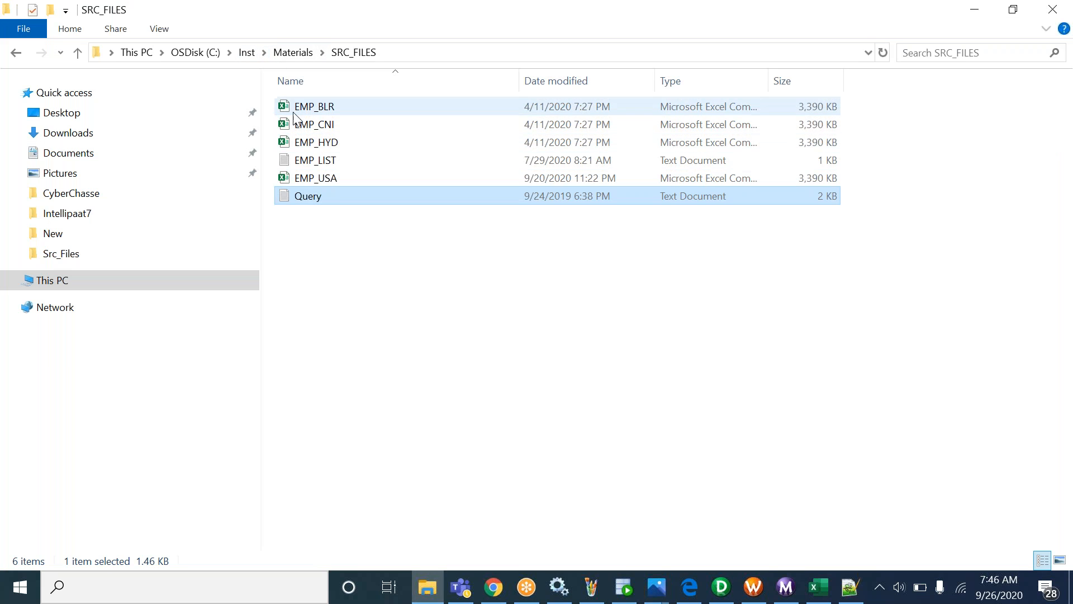
{"action": "left_click", "coordinate": [247, 52]}
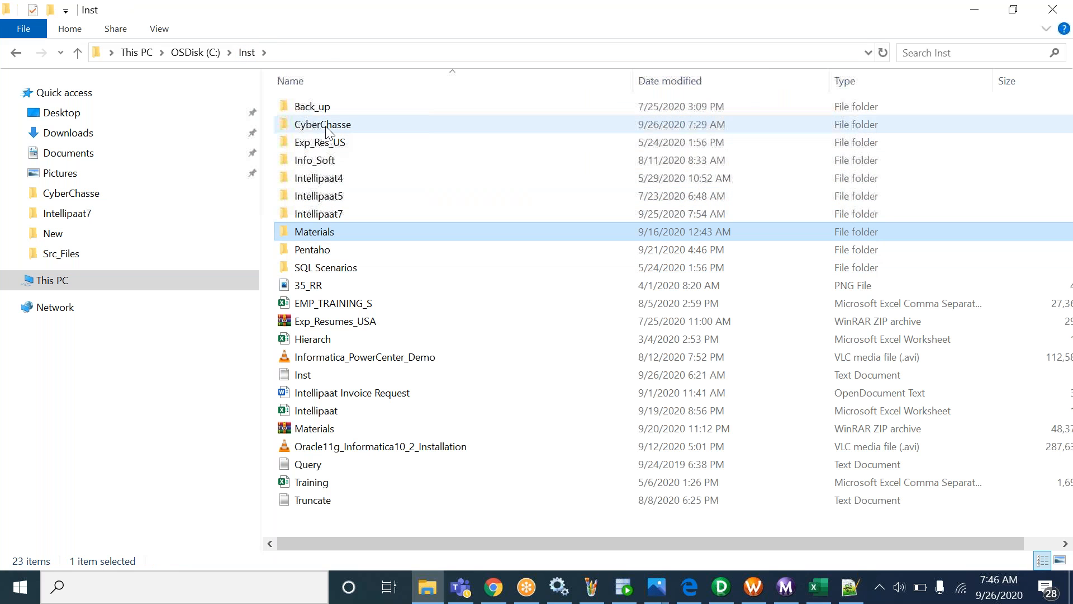
{"action": "double_click", "coordinate": [323, 126]}
{"action": "double_click", "coordinate": [435, 146]}
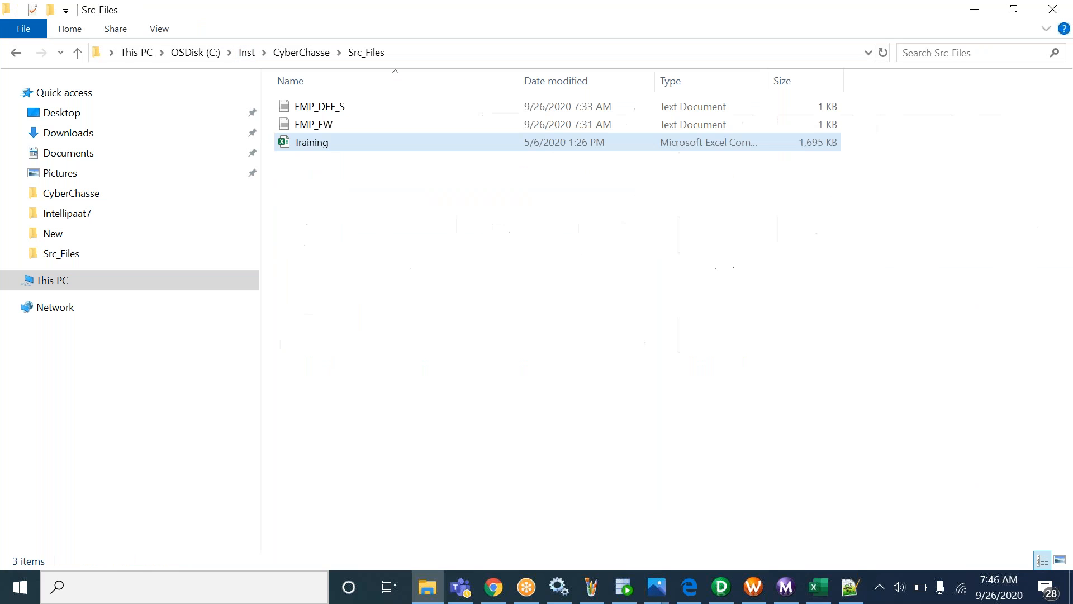
{"action": "left_click", "coordinate": [418, 243]}
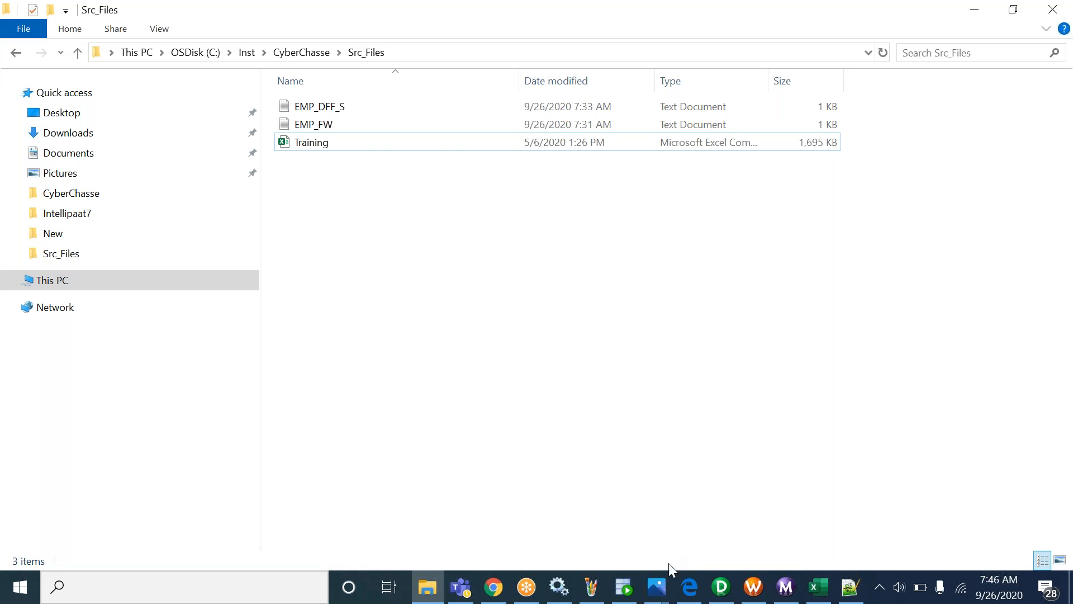
Switch to Informatica PowerCenter Designer, open the Source Analyzer and clear all objects from its workspace.
{"action": "left_click", "coordinate": [721, 586]}
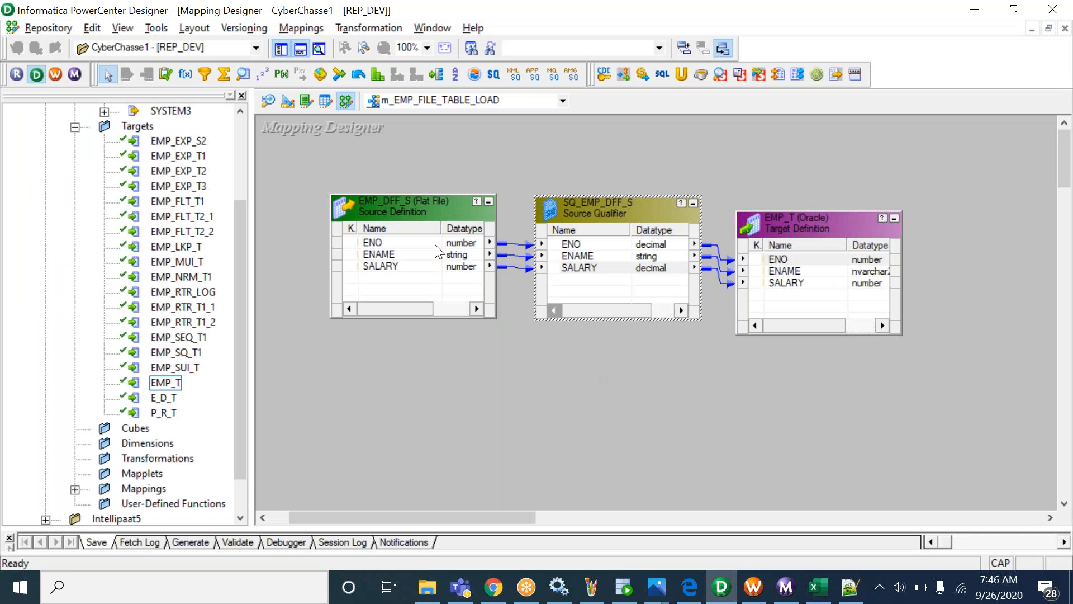
{"action": "left_click", "coordinate": [270, 102]}
{"action": "right_click", "coordinate": [458, 166]}
{"action": "left_click", "coordinate": [503, 195]}
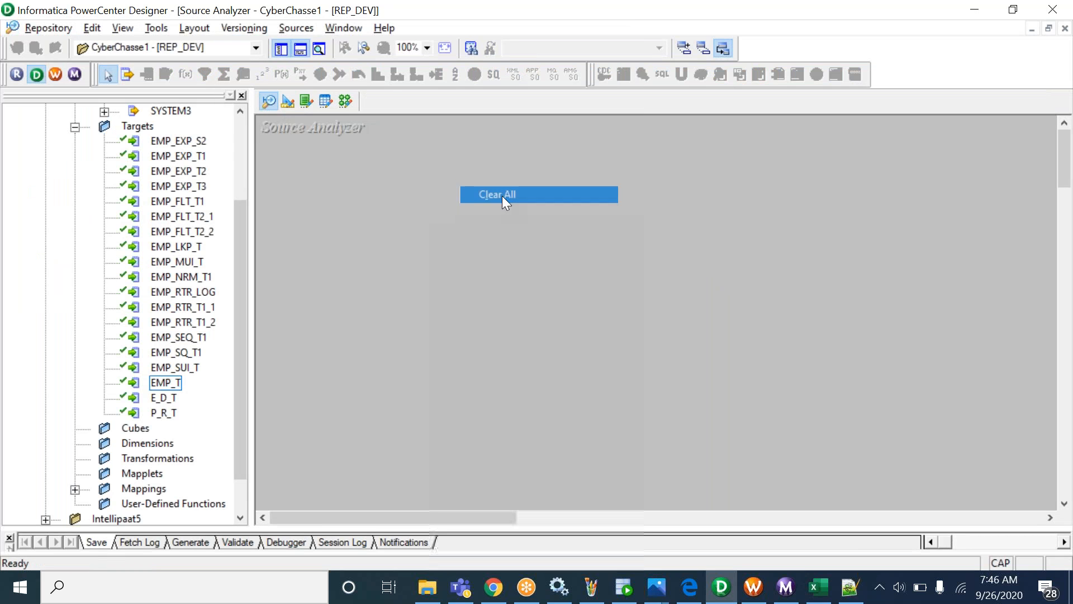
Start a flat file source import, show all file types in Src_Files, and open the Training file.
{"action": "left_click", "coordinate": [304, 29]}
{"action": "left_click", "coordinate": [313, 63]}
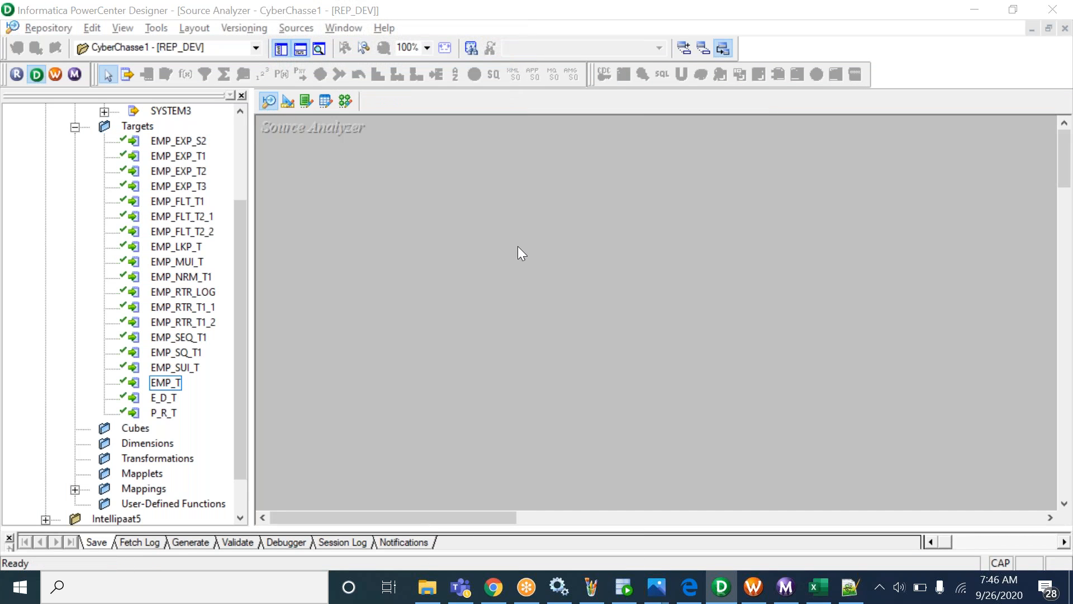
{"action": "left_click", "coordinate": [609, 430]}
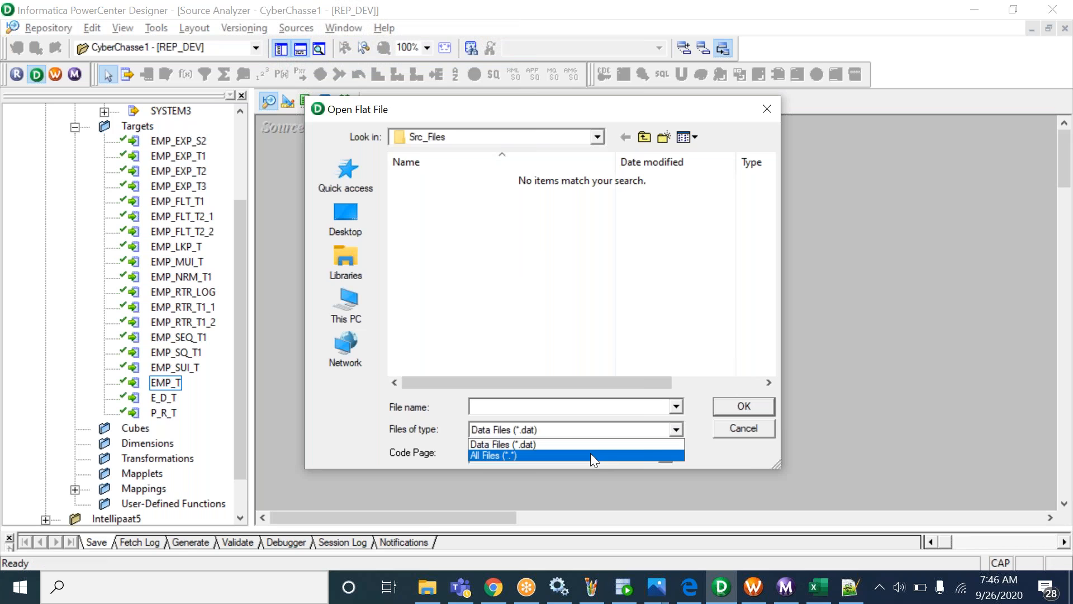
{"action": "left_click", "coordinate": [590, 453]}
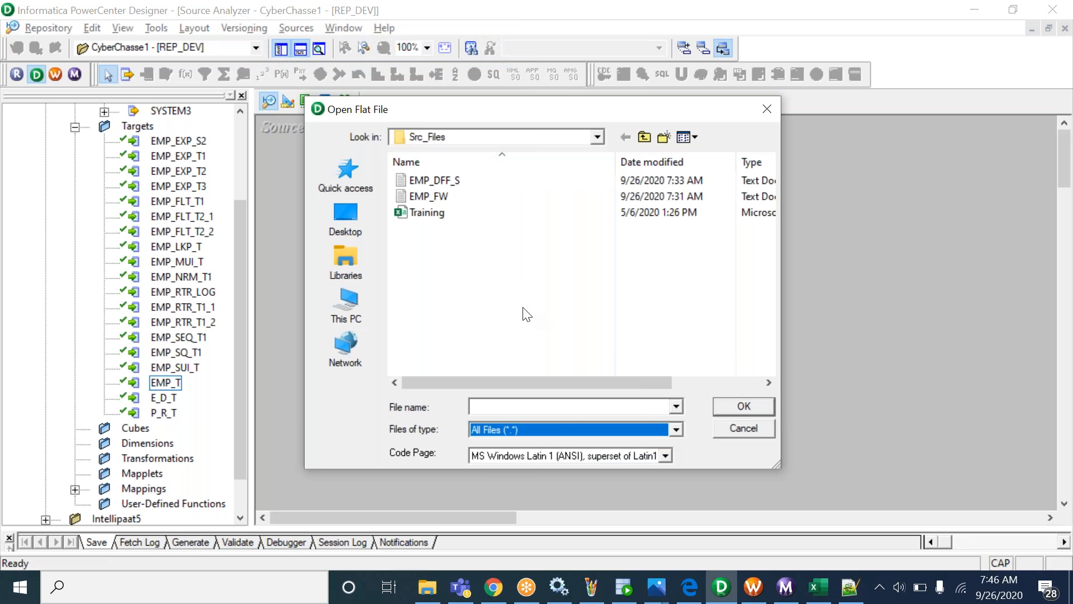
{"action": "left_click", "coordinate": [453, 215]}
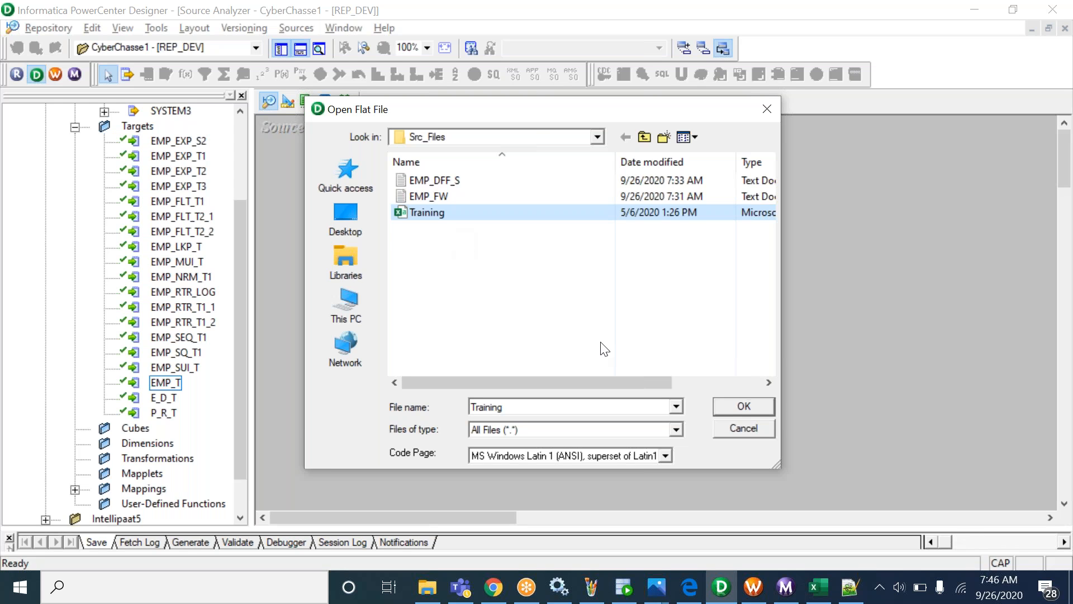
{"action": "left_click", "coordinate": [718, 409]}
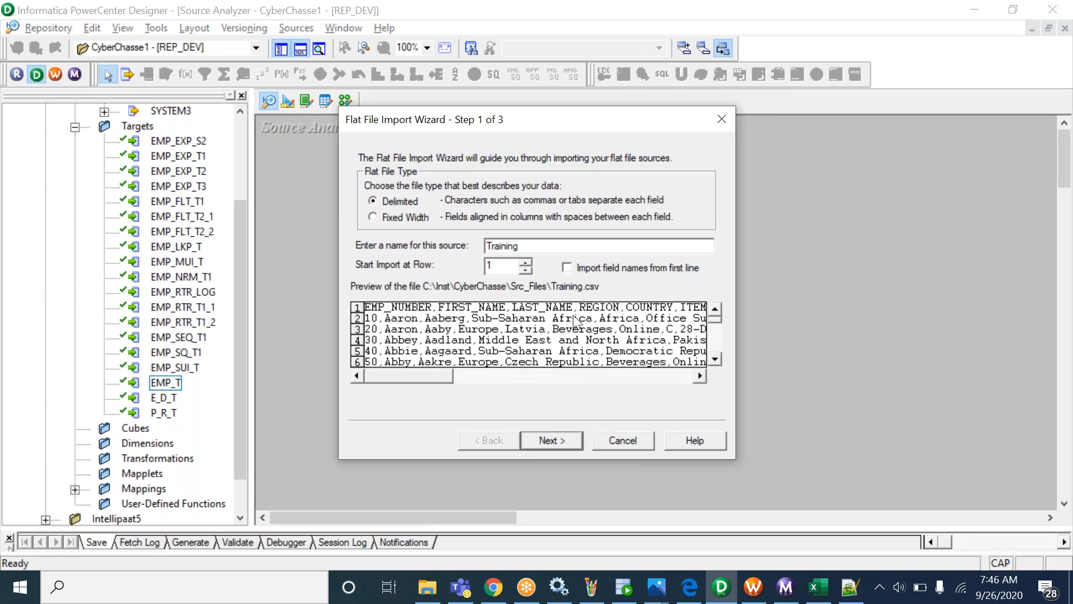
Import the Training file's field names from the first line, keep the comma delimiter, and advance to the column definitions.
{"action": "left_click_drag", "start_coordinate": [426, 373], "coordinate": [359, 360]}
{"action": "left_click", "coordinate": [567, 268]}
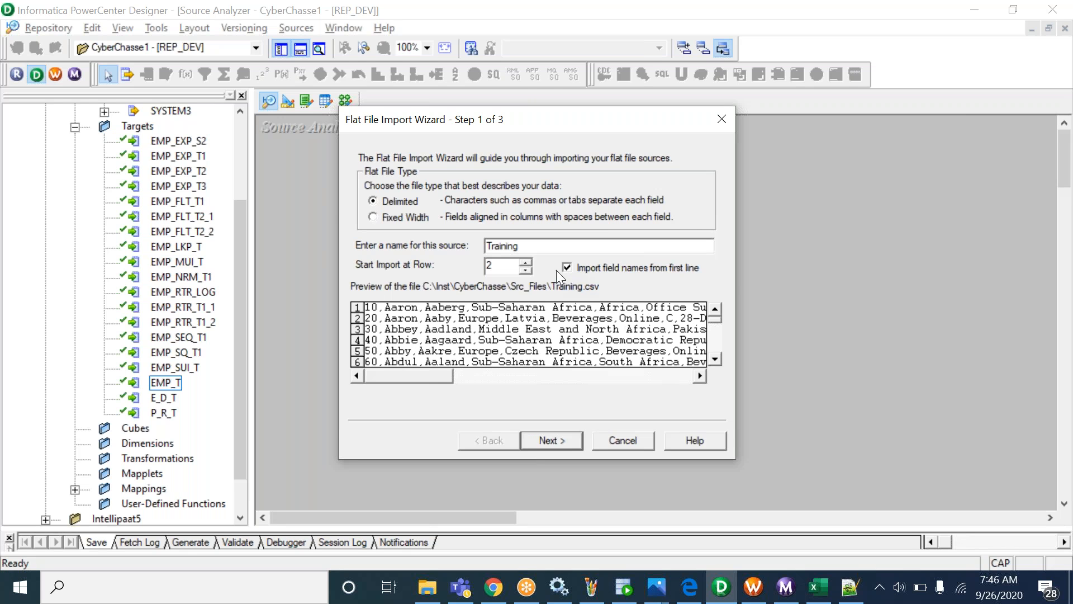
{"action": "double_click", "coordinate": [489, 266]}
{"action": "left_click", "coordinate": [555, 441]}
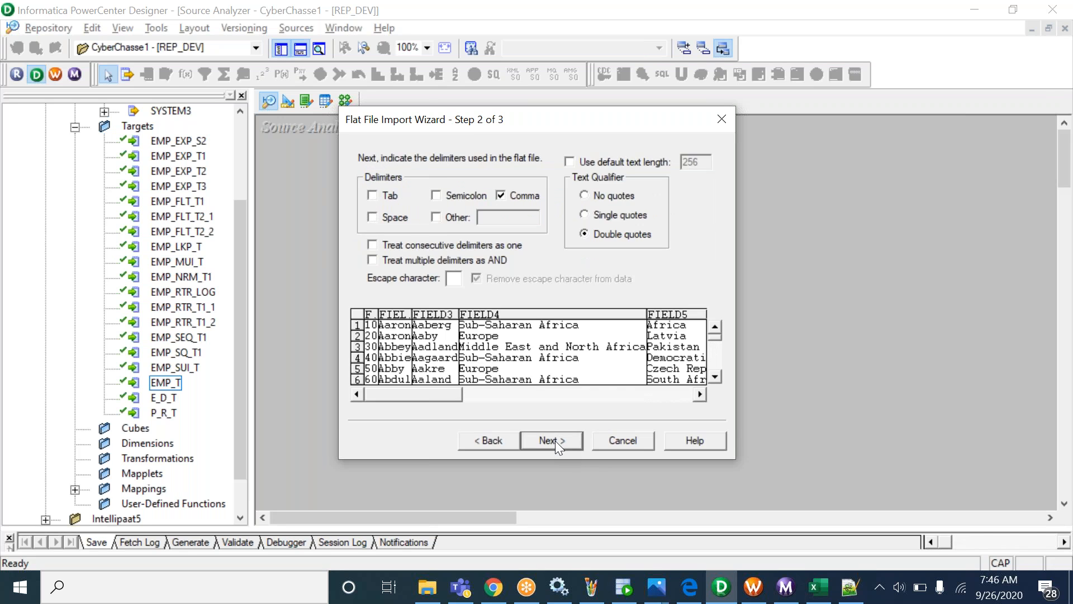
{"action": "left_click", "coordinate": [554, 440]}
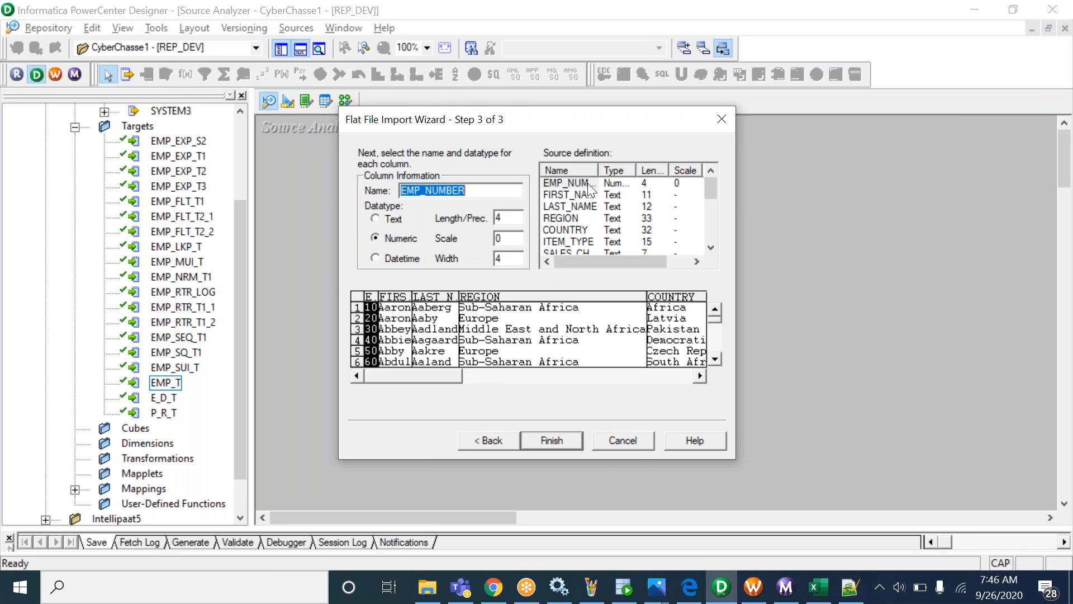
Widen the Name column of the source definition and examine the datatypes and lengths from EMP_NUMBER to ITEM_TYPE.
{"action": "left_click_drag", "start_coordinate": [595, 170], "coordinate": [615, 167]}
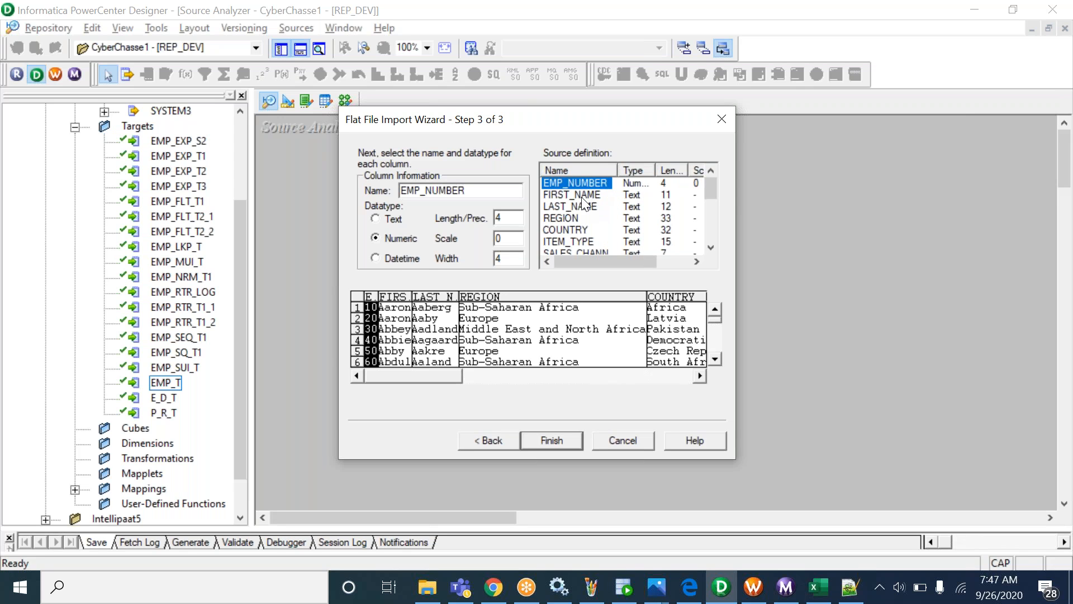
{"action": "key", "text": "Down"}
{"action": "key", "text": "Down"}
{"action": "key", "text": "Down"}
{"action": "key", "text": "Down"}
{"action": "key", "text": "Down"}
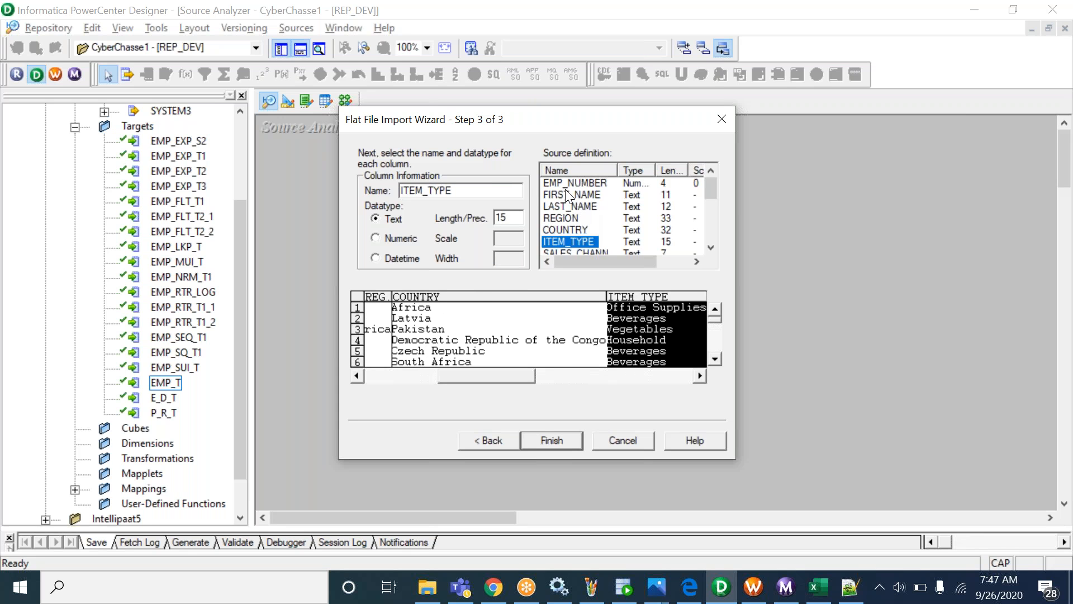
{"action": "left_click", "coordinate": [566, 195]}
{"action": "left_click", "coordinate": [576, 183]}
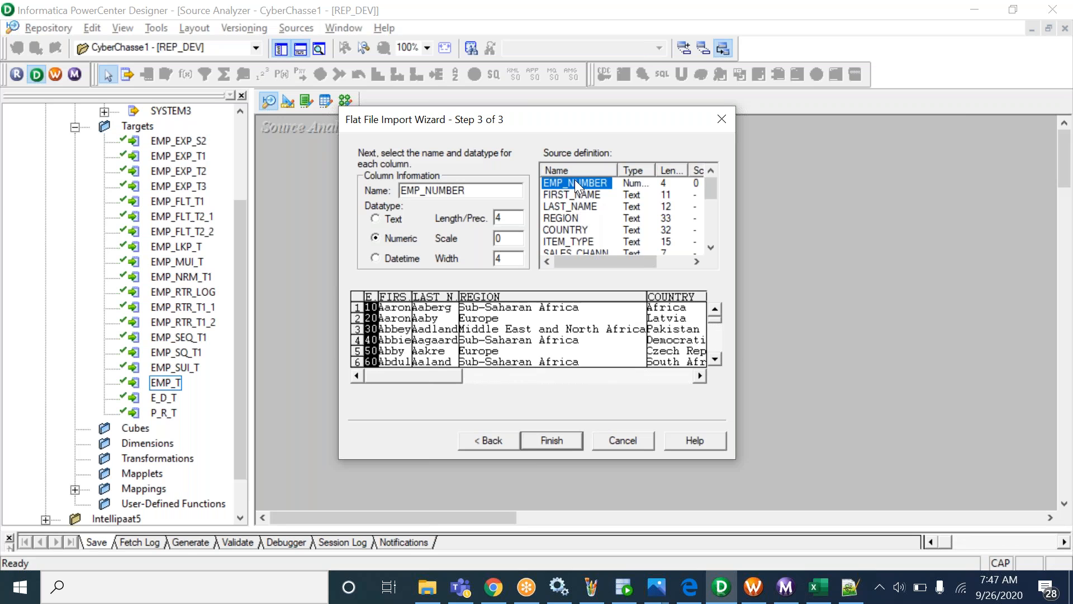
Set the datatype of the ORDER_DATE column to Datetime.
{"action": "left_click", "coordinate": [709, 248]}
{"action": "left_click", "coordinate": [709, 247]}
{"action": "left_click", "coordinate": [709, 248]}
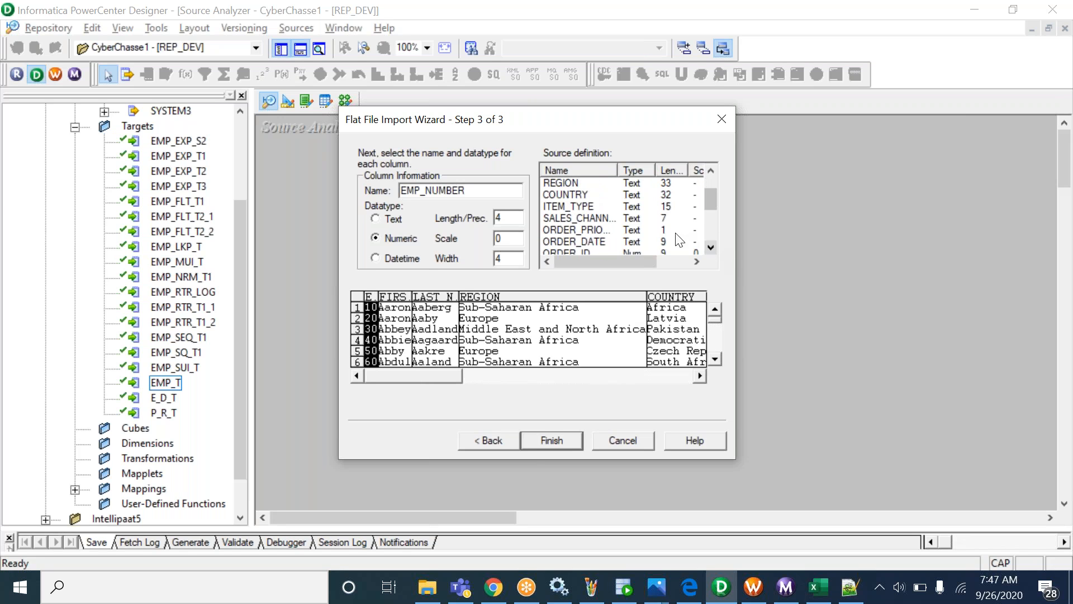
{"action": "left_click", "coordinate": [591, 242]}
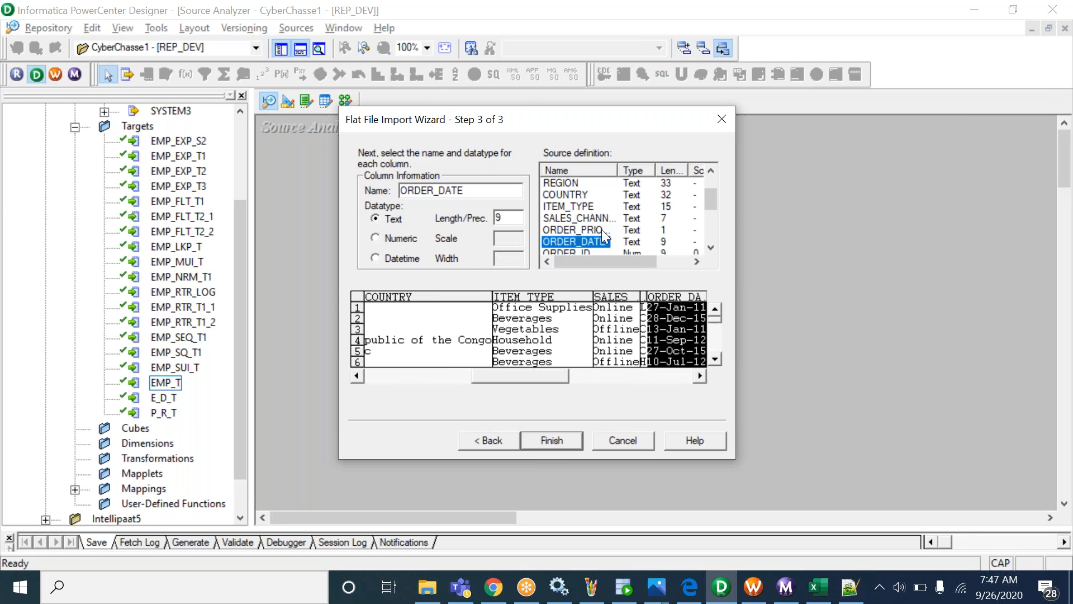
{"action": "double_click", "coordinate": [617, 170]}
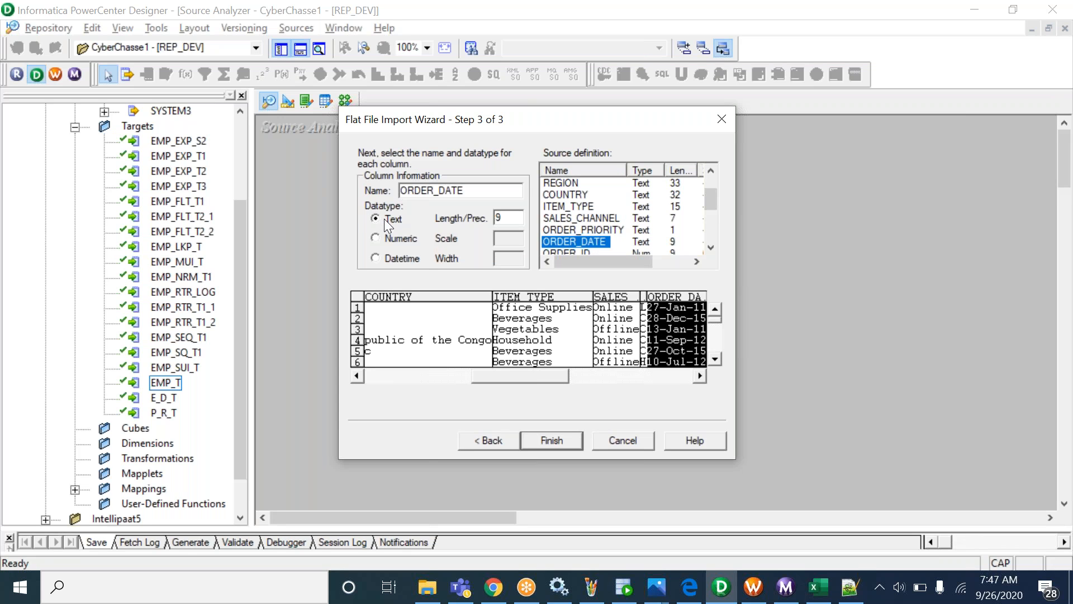
{"action": "left_click", "coordinate": [377, 259]}
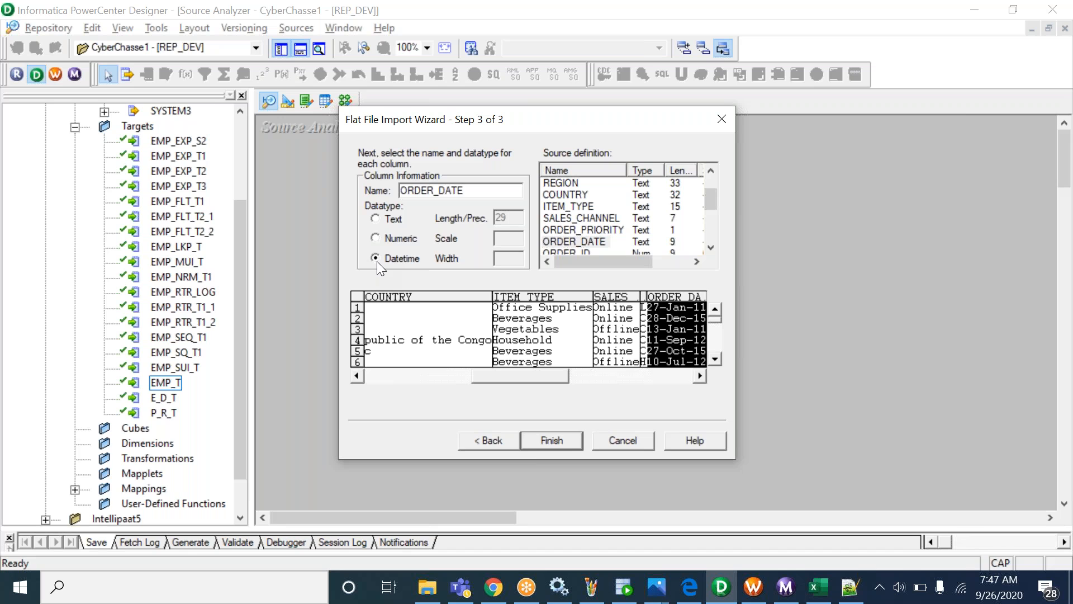
{"action": "left_click", "coordinate": [375, 219]}
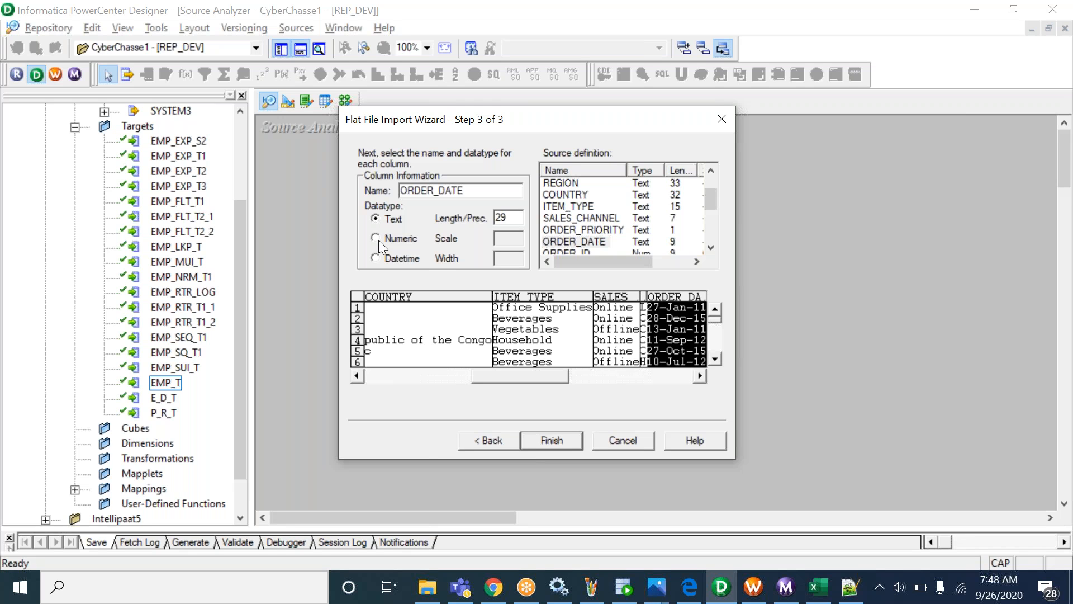
{"action": "left_click", "coordinate": [375, 258]}
Set the SHIP_DATE column's datatype to Datetime and finish the import, enlarging the Training source to show all its columns.
{"action": "left_click", "coordinate": [710, 247]}
{"action": "left_click", "coordinate": [710, 247]}
{"action": "left_click", "coordinate": [711, 247]}
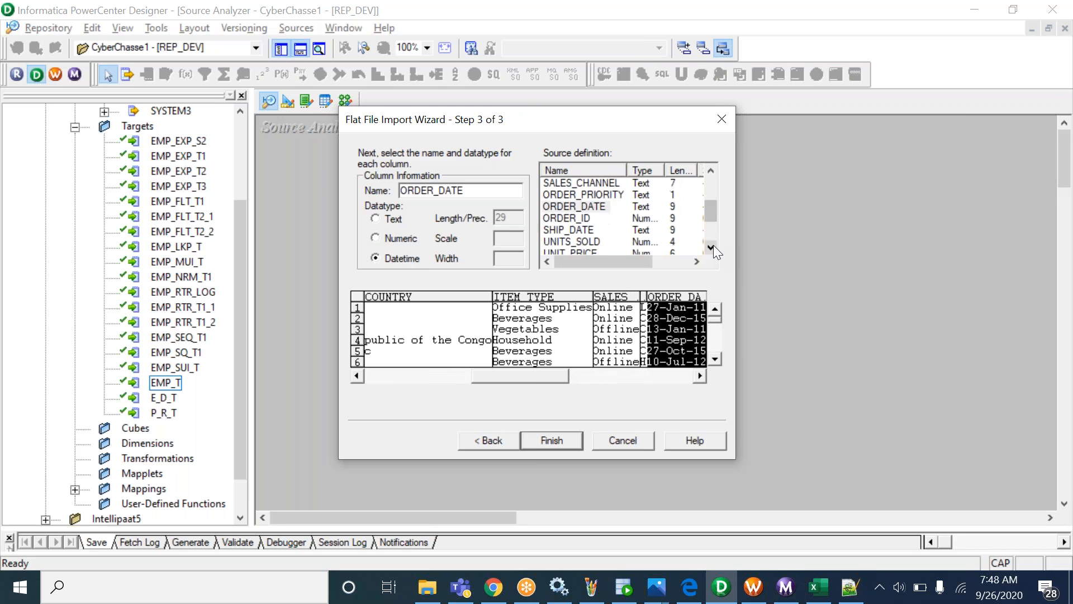
{"action": "left_click", "coordinate": [578, 232]}
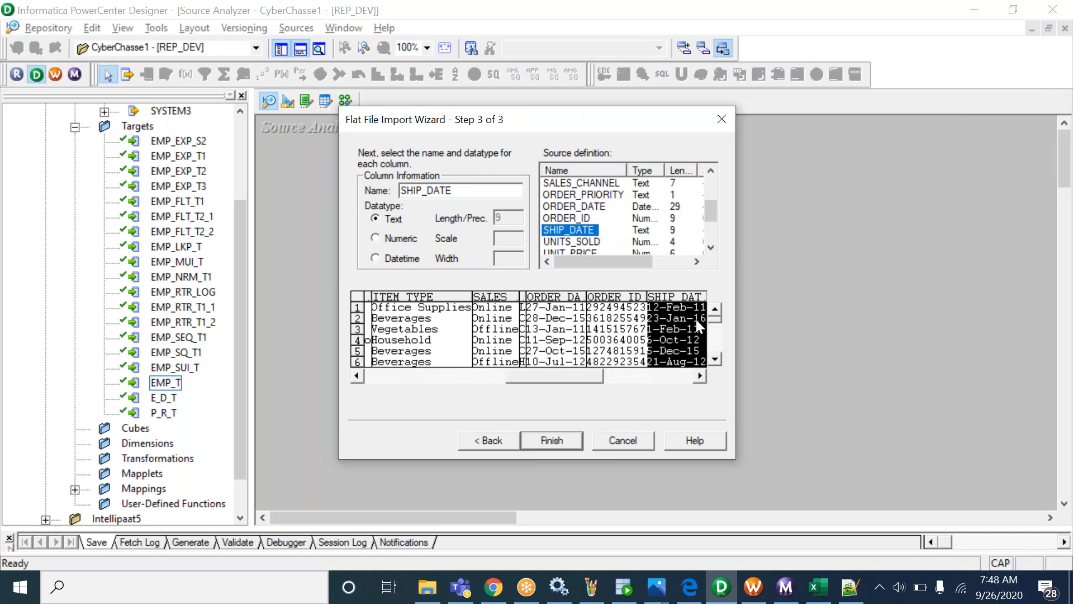
{"action": "left_click", "coordinate": [404, 258]}
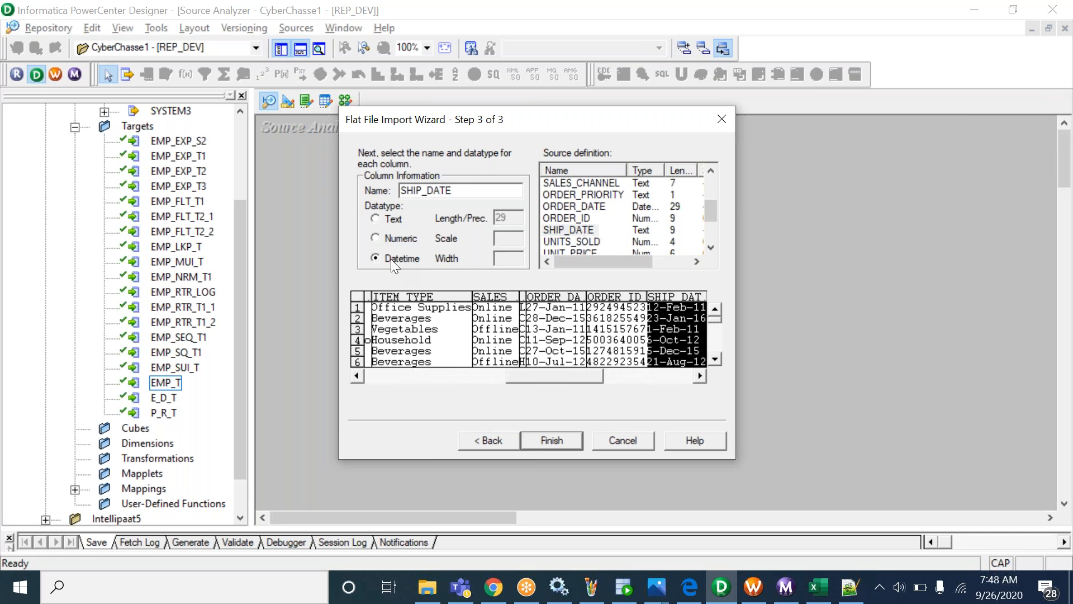
{"action": "left_click", "coordinate": [552, 440]}
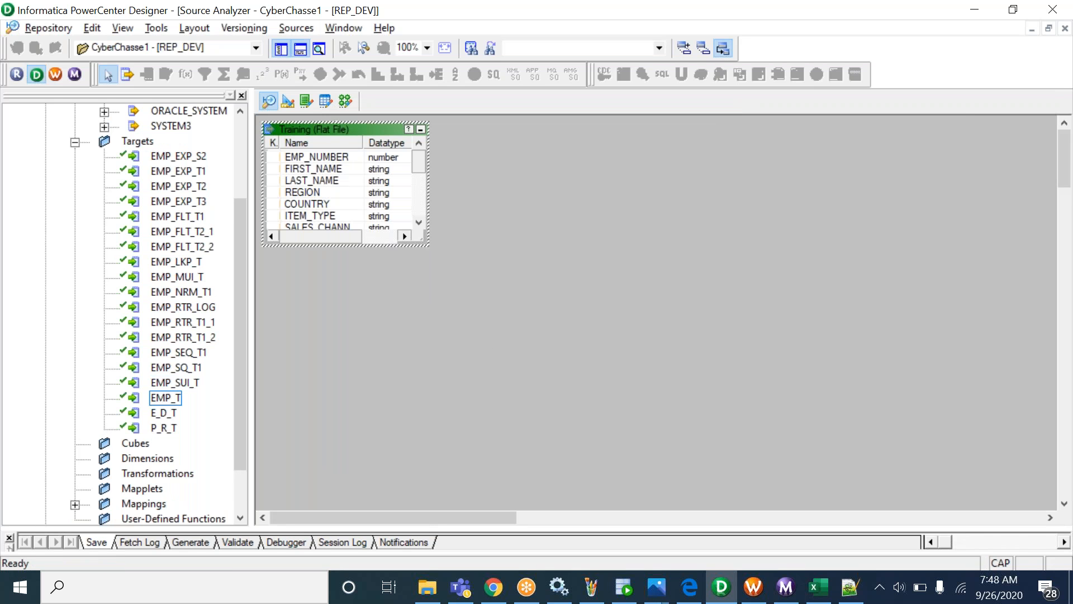
{"action": "left_click_drag", "start_coordinate": [428, 246], "coordinate": [450, 399]}
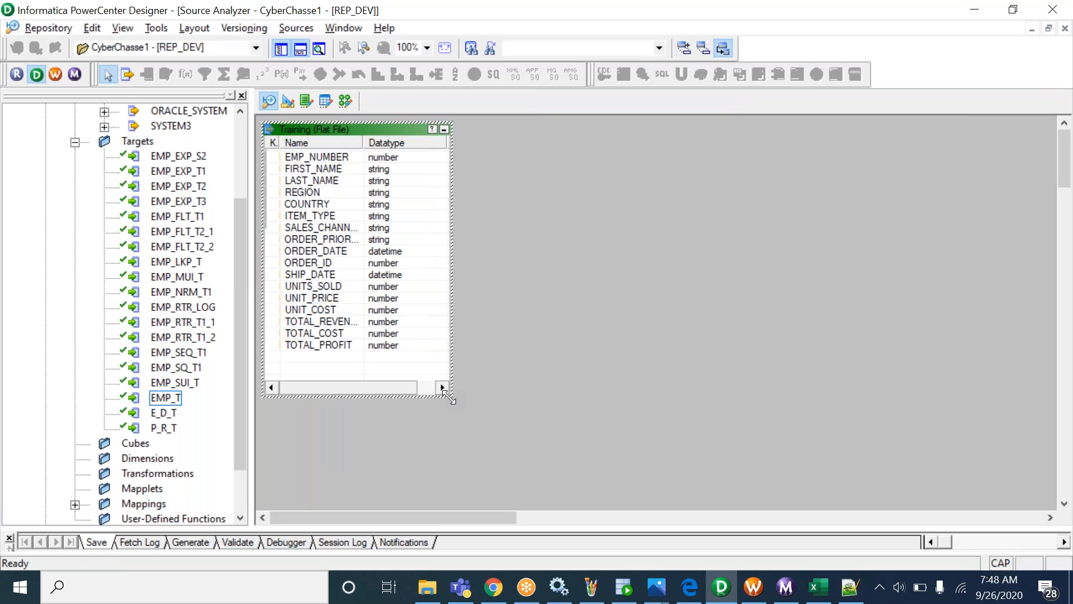
Open the Target Designer and clear all objects from its workspace.
{"action": "left_click", "coordinate": [288, 100]}
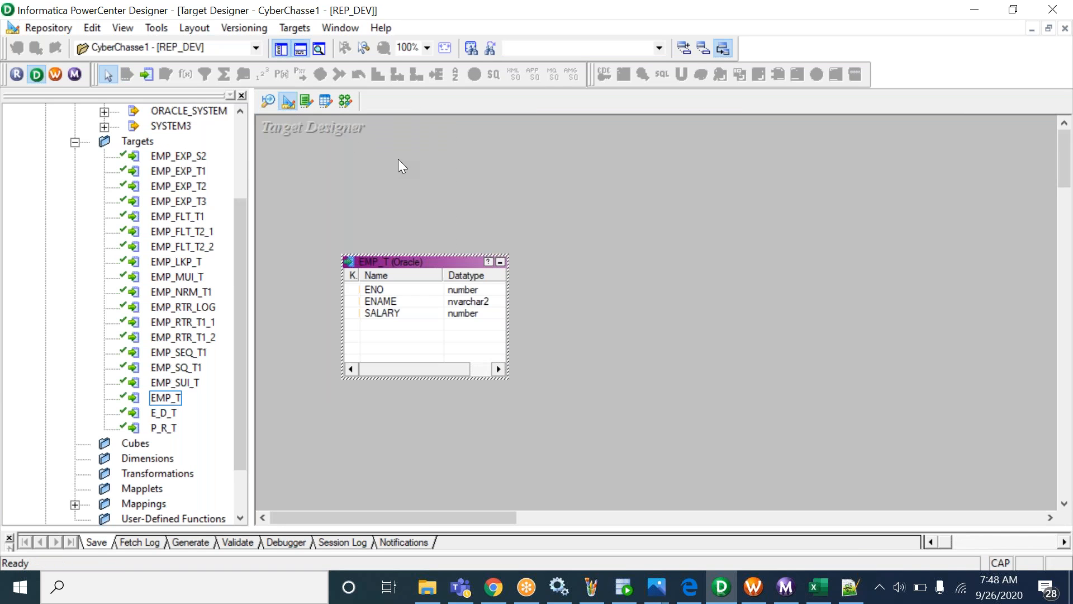
{"action": "right_click", "coordinate": [399, 159]}
{"action": "left_click", "coordinate": [440, 186]}
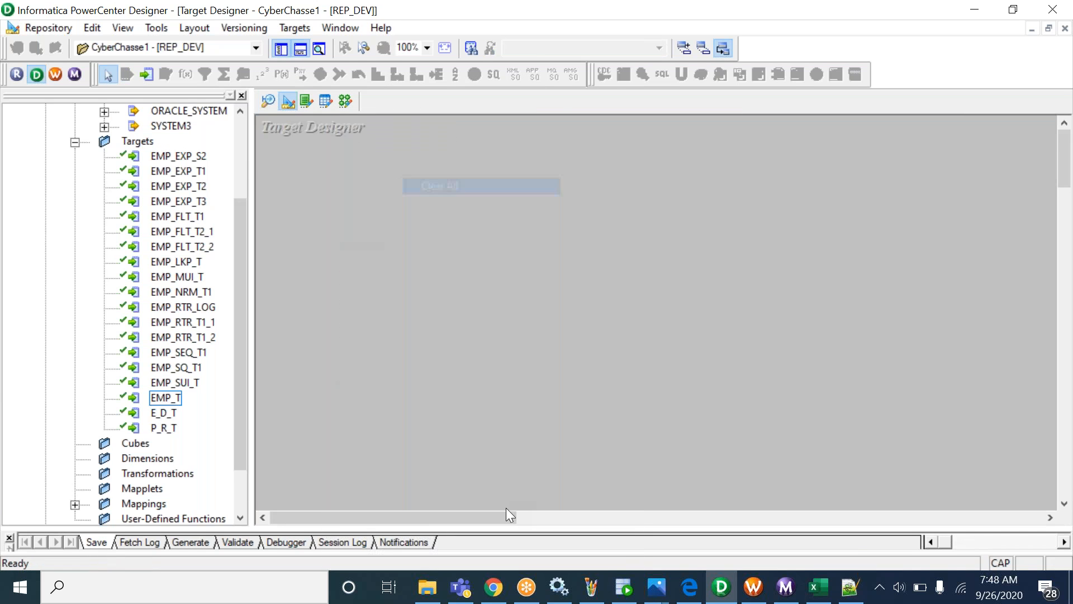
Switch to Oracle SQL Developer, copy the table name EMP_TRAINING_T from the query, and return to Informatica PowerCenter Designer.
{"action": "left_click", "coordinate": [617, 581]}
{"action": "double_click", "coordinate": [363, 144]}
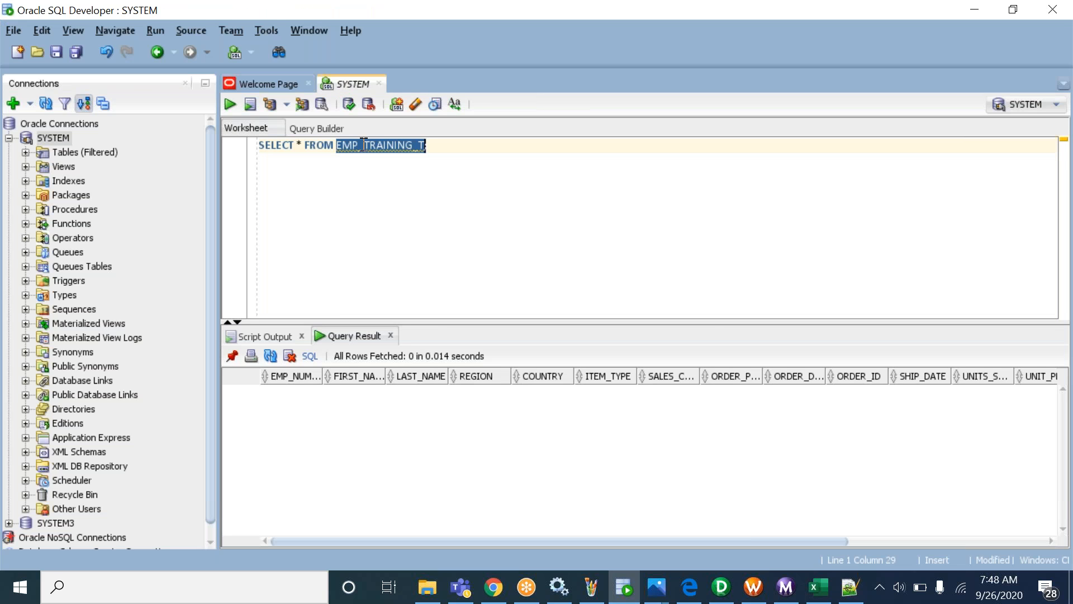
{"action": "key", "text": "alt+Tab"}
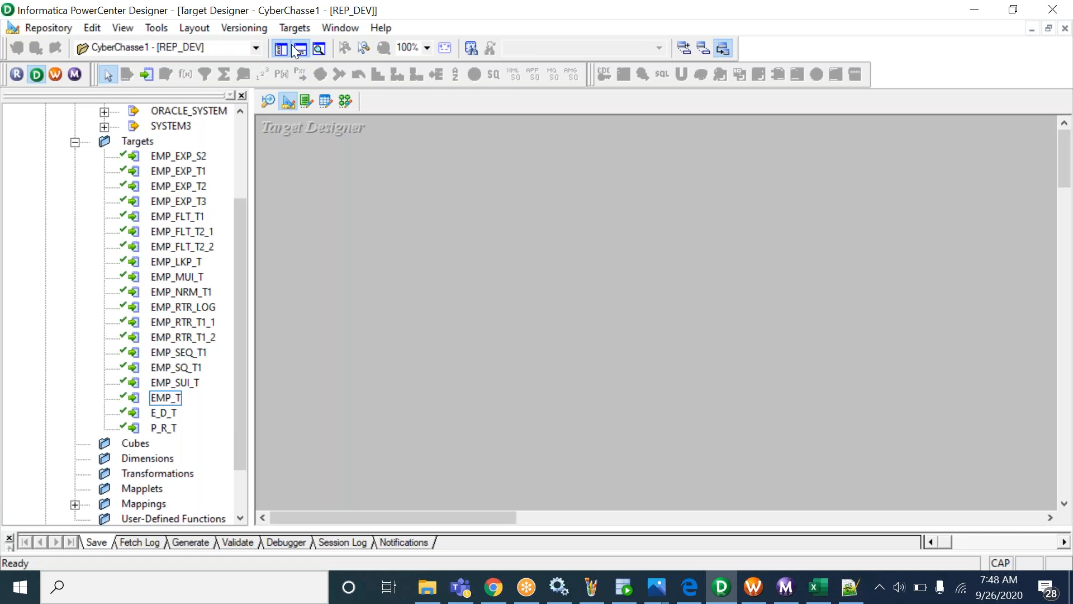
Start a target import from the ORACLE_SYSTEM database, filter tables by EMP_TRAINING_T, enter the account password, and connect.
{"action": "left_click", "coordinate": [286, 30]}
{"action": "left_click", "coordinate": [296, 43]}
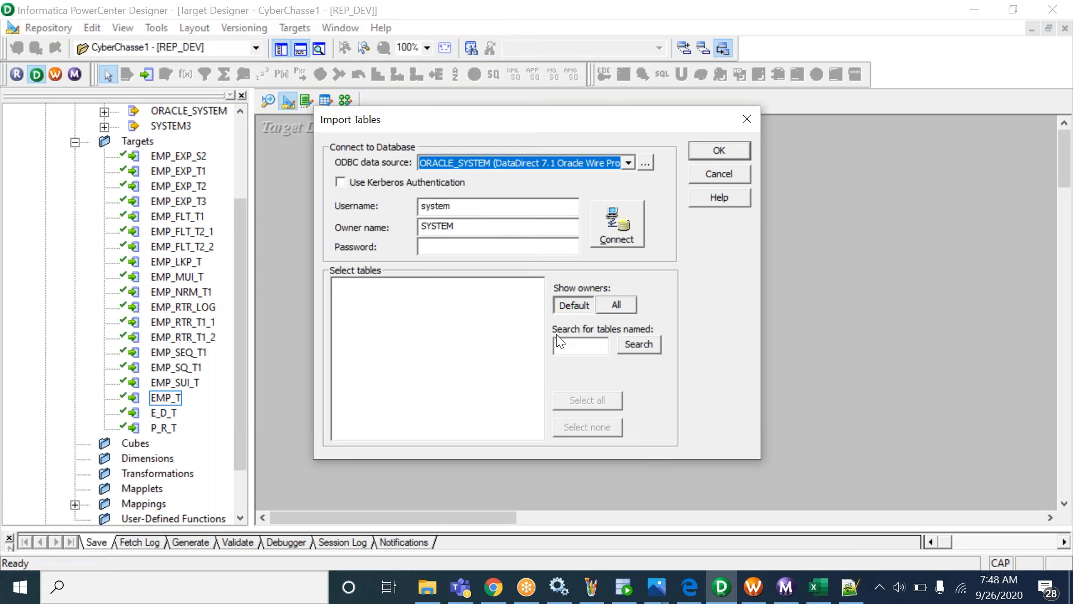
{"action": "left_click", "coordinate": [569, 346]}
{"action": "key", "text": "ctrl+v"}
{"action": "left_click_drag", "start_coordinate": [476, 205], "coordinate": [397, 203]}
{"action": "key", "text": "ctrl+c"}
{"action": "key", "text": "Tab"}
{"action": "key", "text": "Tab"}
{"action": "key", "text": "ctrl+v"}
{"action": "key", "text": "Return"}
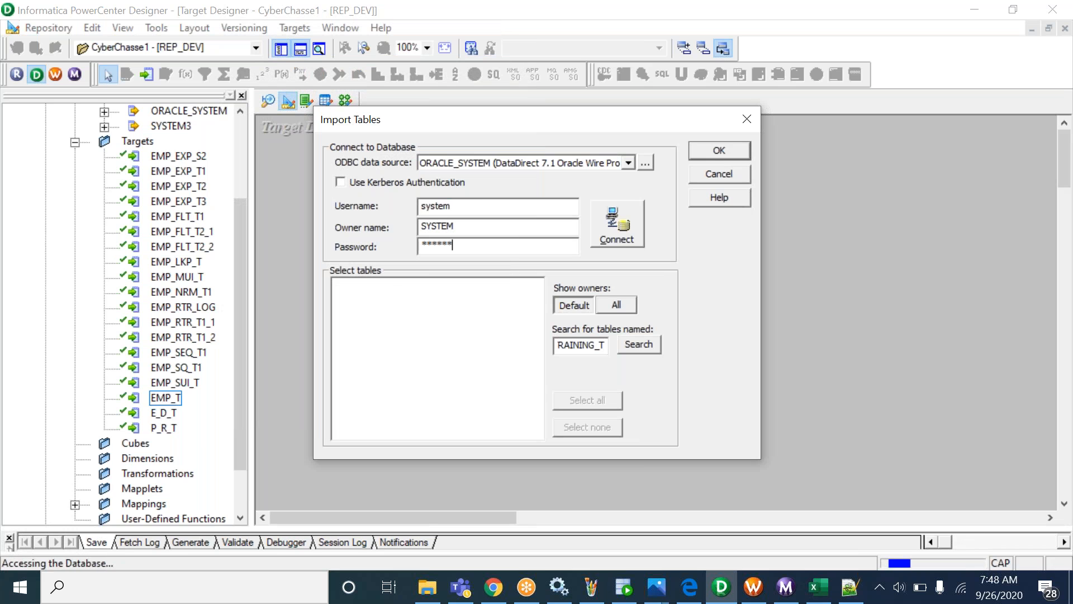
Import the EMP_TRAINING_T table from the SYSTEM tables as a target definition.
{"action": "left_click", "coordinate": [338, 287]}
{"action": "left_click", "coordinate": [353, 298]}
{"action": "left_click", "coordinate": [403, 313]}
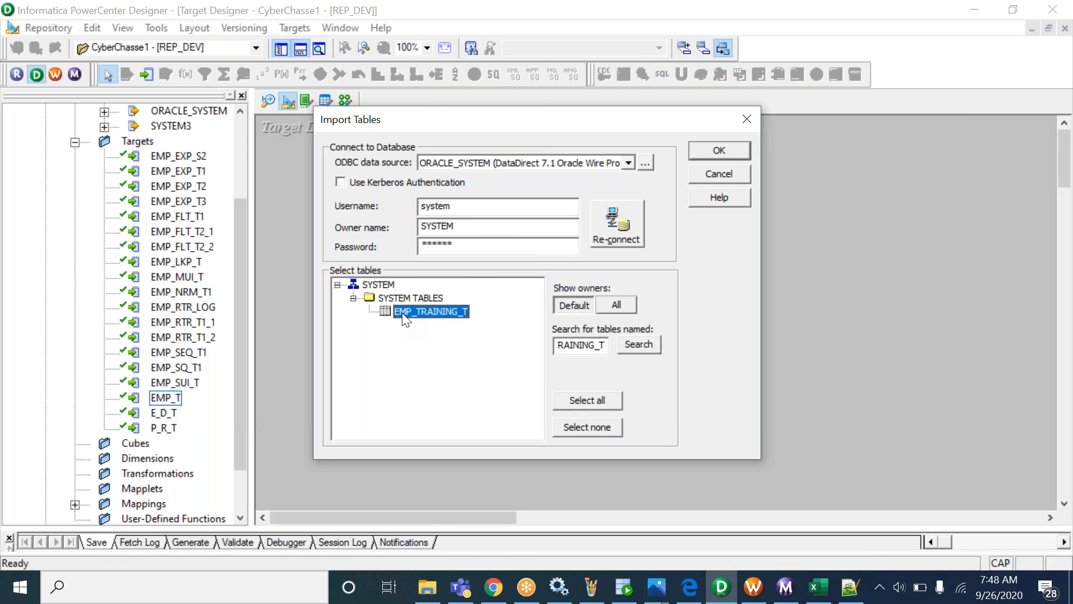
{"action": "left_click", "coordinate": [719, 149]}
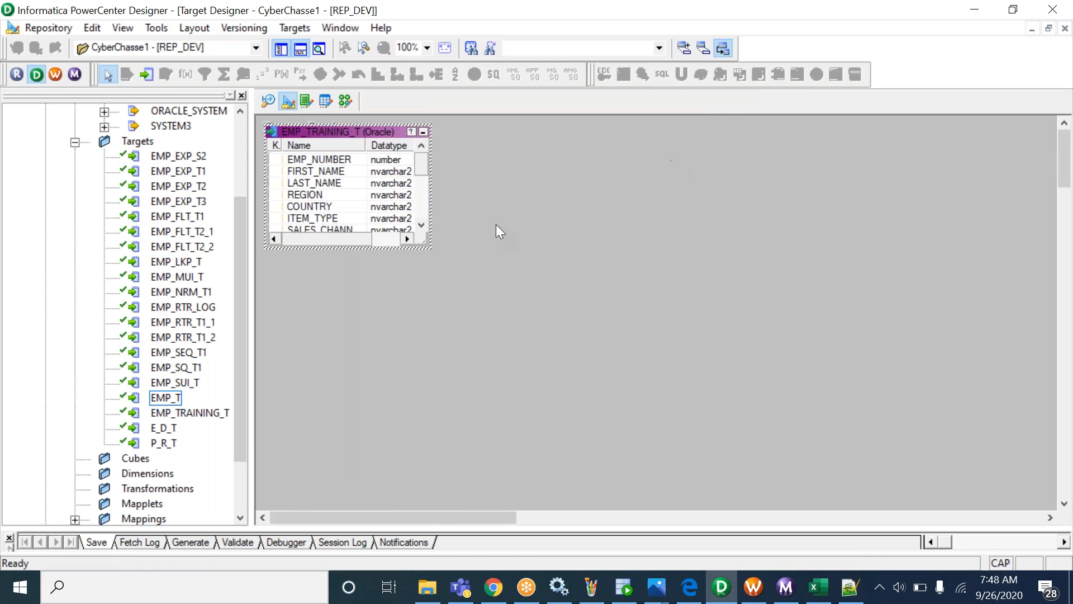
Open the Mapping Designer and create a new mapping named m_EMP_TRAINING_FILE_TABLE_LOAD.
{"action": "left_click", "coordinate": [346, 101]}
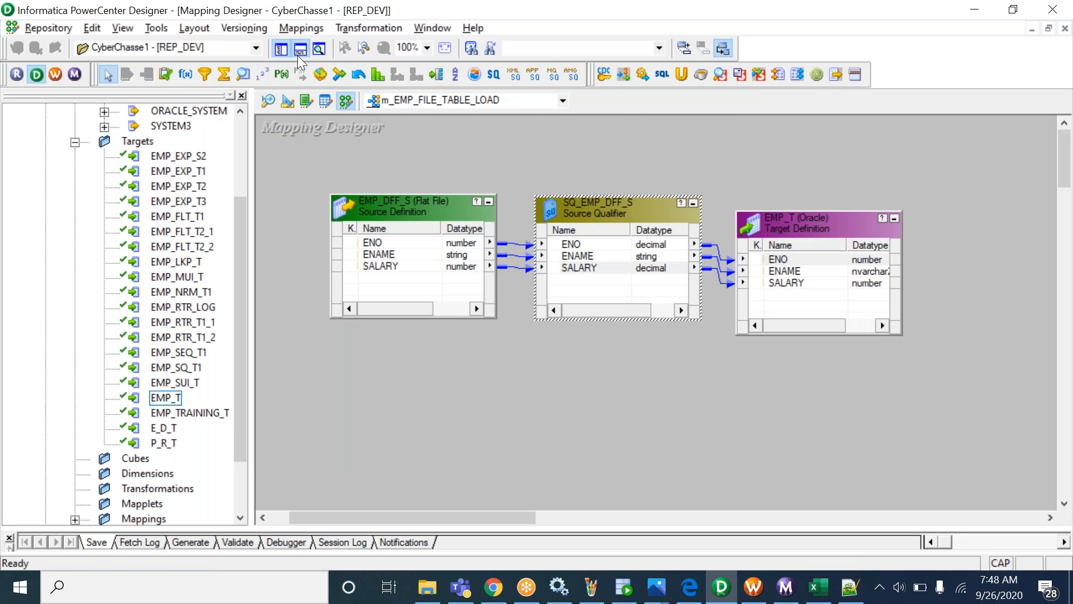
{"action": "left_click", "coordinate": [301, 28]}
{"action": "left_click", "coordinate": [307, 48]}
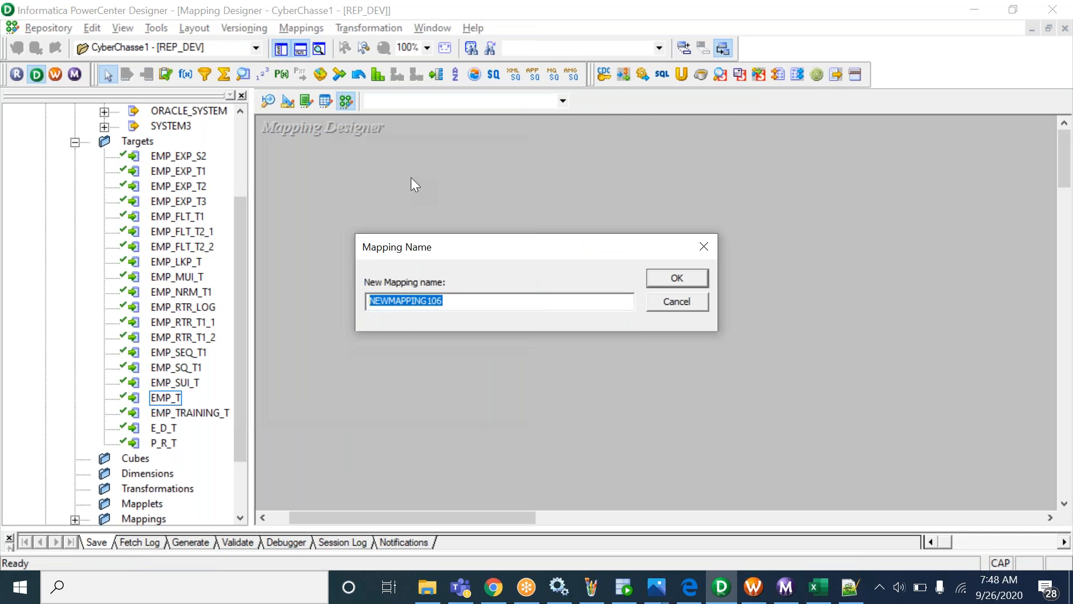
{"action": "type", "text": "m_EMP_"}
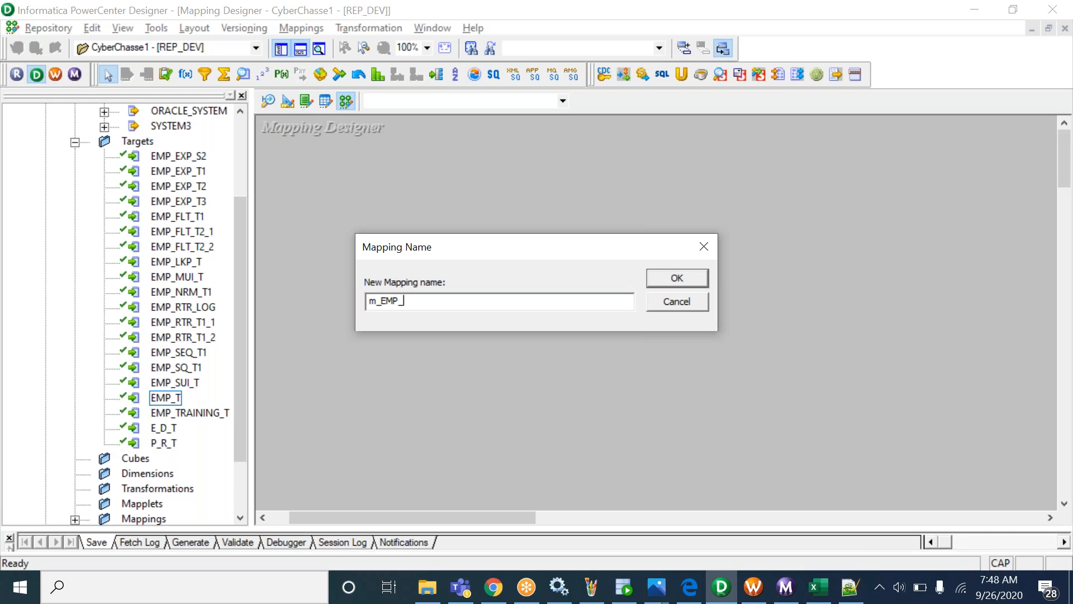
{"action": "type", "text": "TRAINING_FILE_TABLE_LOAD"}
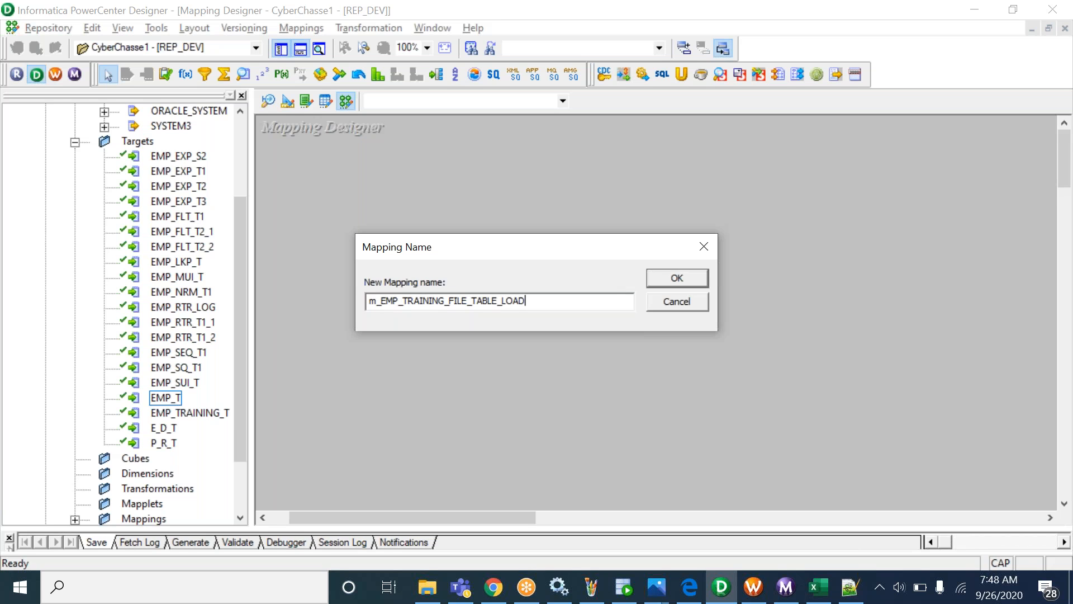
{"action": "left_click_drag", "start_coordinate": [542, 298], "coordinate": [330, 281]}
{"action": "left_click", "coordinate": [662, 278]}
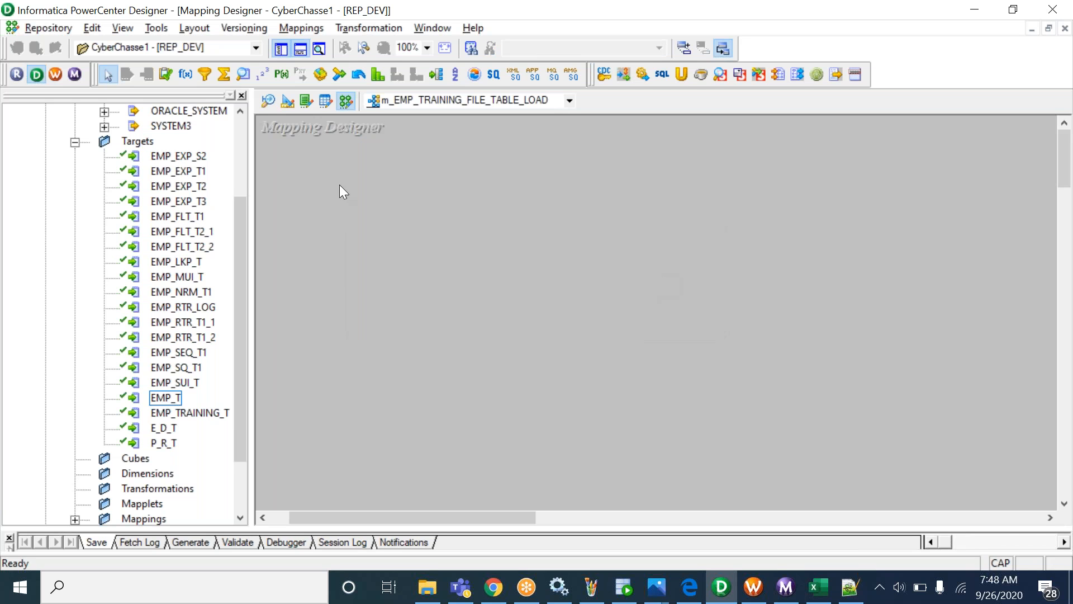
Add the Training flat file source and the EMP_TRAINING_T target to the mapping, with the target placed beside the source.
{"action": "left_click_drag", "start_coordinate": [245, 196], "coordinate": [247, 130]}
{"action": "left_click_drag", "start_coordinate": [206, 216], "coordinate": [233, 318]}
{"action": "left_click_drag", "start_coordinate": [190, 412], "coordinate": [662, 258]}
Link all SQ_Training source qualifier ports to the matching ports of the EMP_TRAINING_T target.
{"action": "right_click", "coordinate": [448, 340]}
{"action": "left_click", "coordinate": [470, 352]}
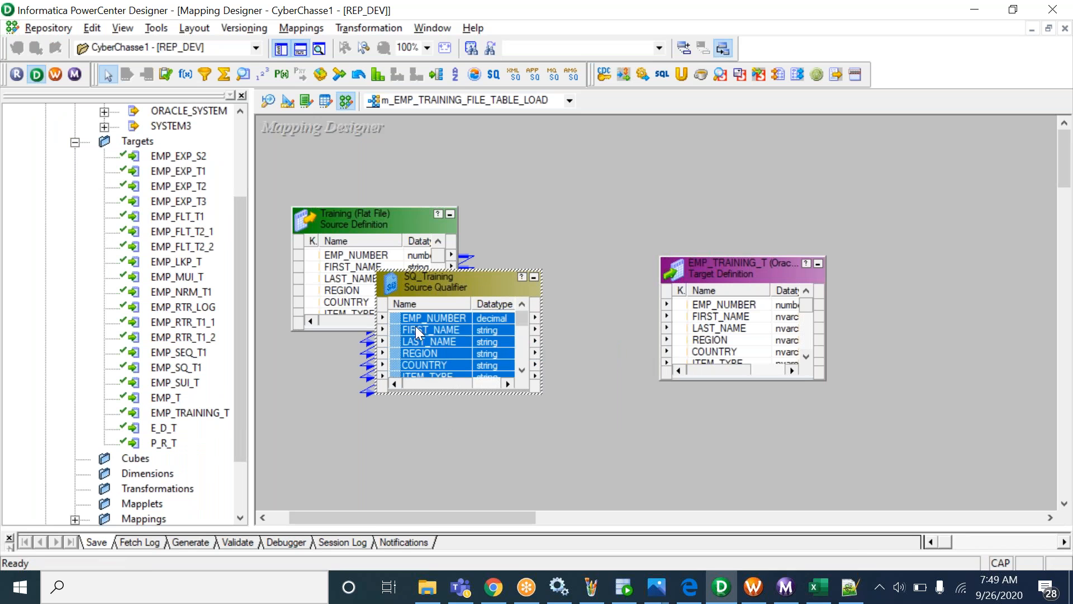
{"action": "left_click_drag", "start_coordinate": [414, 317], "coordinate": [695, 308]}
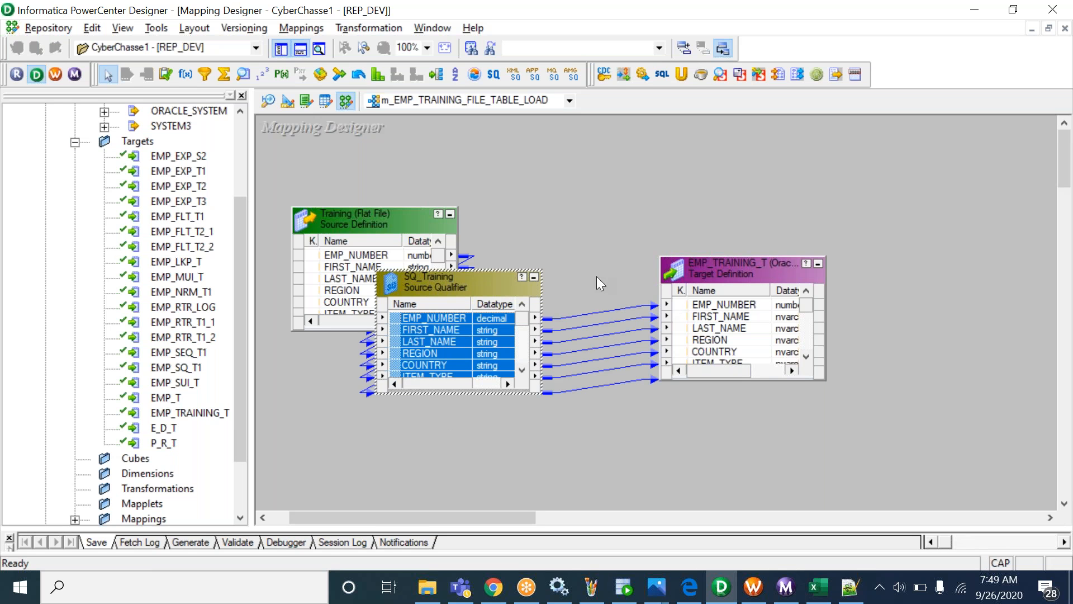
Spread the source, source qualifier and target apart in the mapping and enlarge them to show their columns and links.
{"action": "left_click_drag", "start_coordinate": [749, 281], "coordinate": [913, 203]}
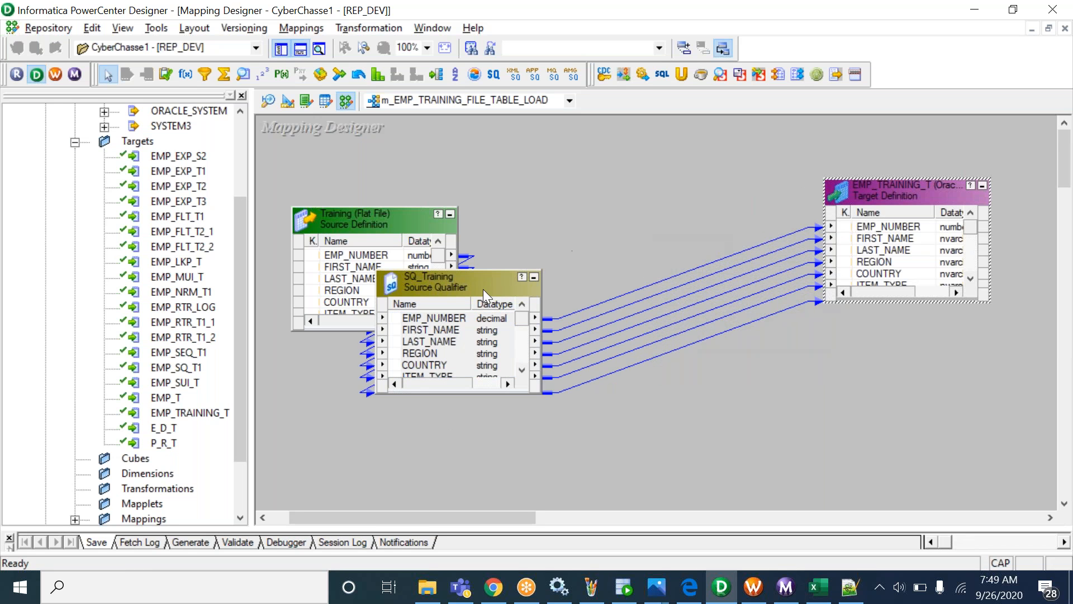
{"action": "left_click_drag", "start_coordinate": [475, 281], "coordinate": [643, 176]}
{"action": "left_click_drag", "start_coordinate": [398, 215], "coordinate": [401, 172]}
{"action": "left_click_drag", "start_coordinate": [378, 287], "coordinate": [375, 451]}
{"action": "left_click_drag", "start_coordinate": [592, 288], "coordinate": [625, 442]}
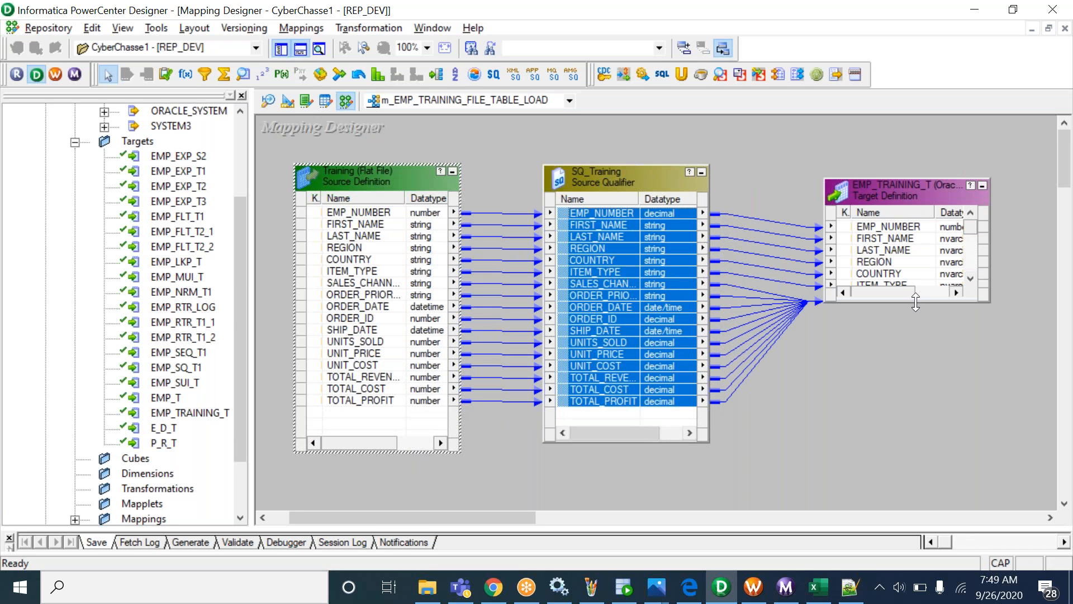
{"action": "left_click", "coordinate": [926, 340]}
{"action": "left_click_drag", "start_coordinate": [925, 340], "coordinate": [925, 431]}
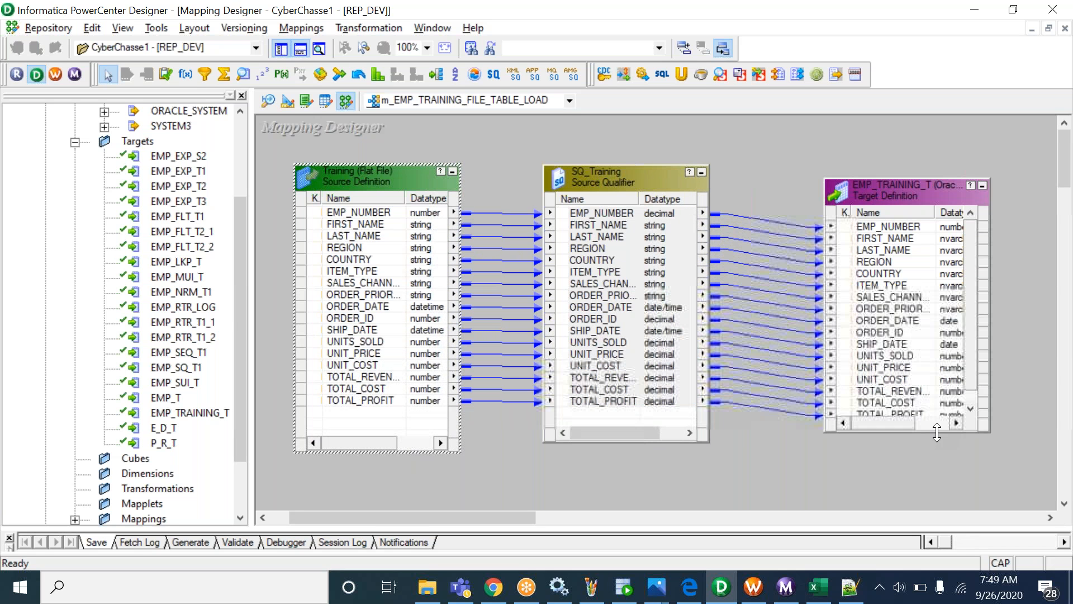
{"action": "left_click", "coordinate": [770, 151]}
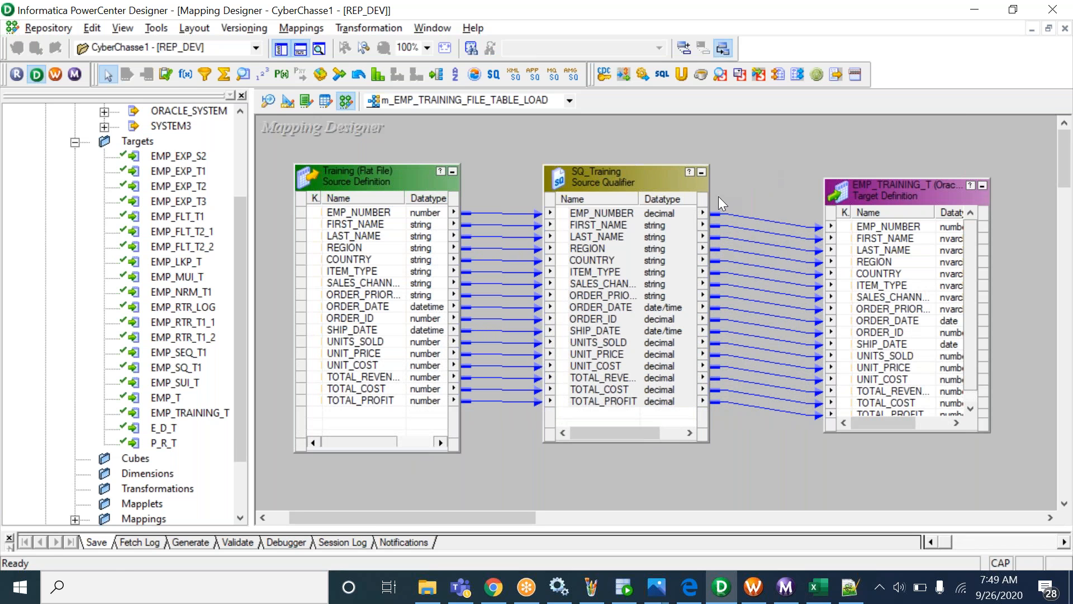
Switch to PowerCenter Workflow Manager, open the Task Developer and clear its workspace.
{"action": "left_click", "coordinate": [749, 591]}
{"action": "left_click", "coordinate": [271, 82]}
{"action": "right_click", "coordinate": [459, 147]}
{"action": "left_click", "coordinate": [486, 173]}
{"action": "left_click", "coordinate": [261, 29]}
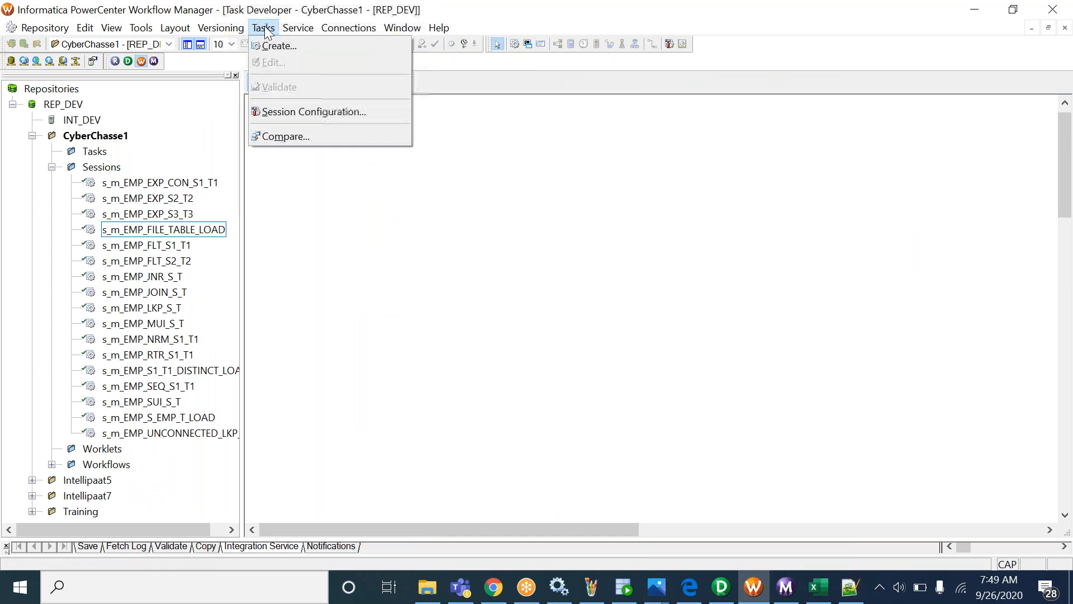
{"action": "left_click", "coordinate": [510, 253]}
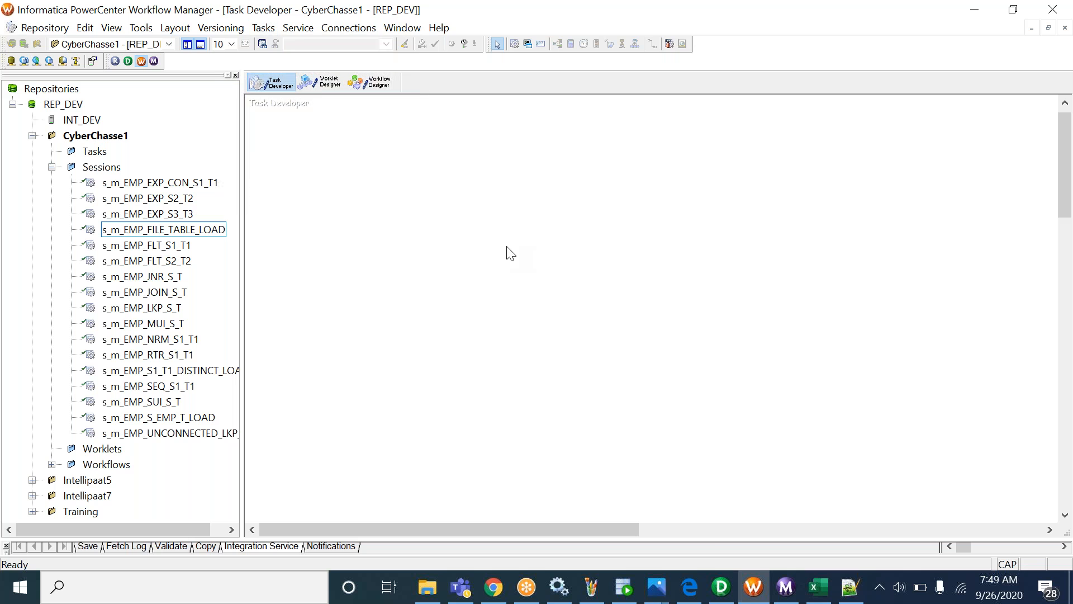
Return to the Designer's Source Analyzer, switch to Notepad++ and examine the ORDER_DATE and SHIP_DATE columns and date values in Training.csv.
{"action": "left_click", "coordinate": [721, 586]}
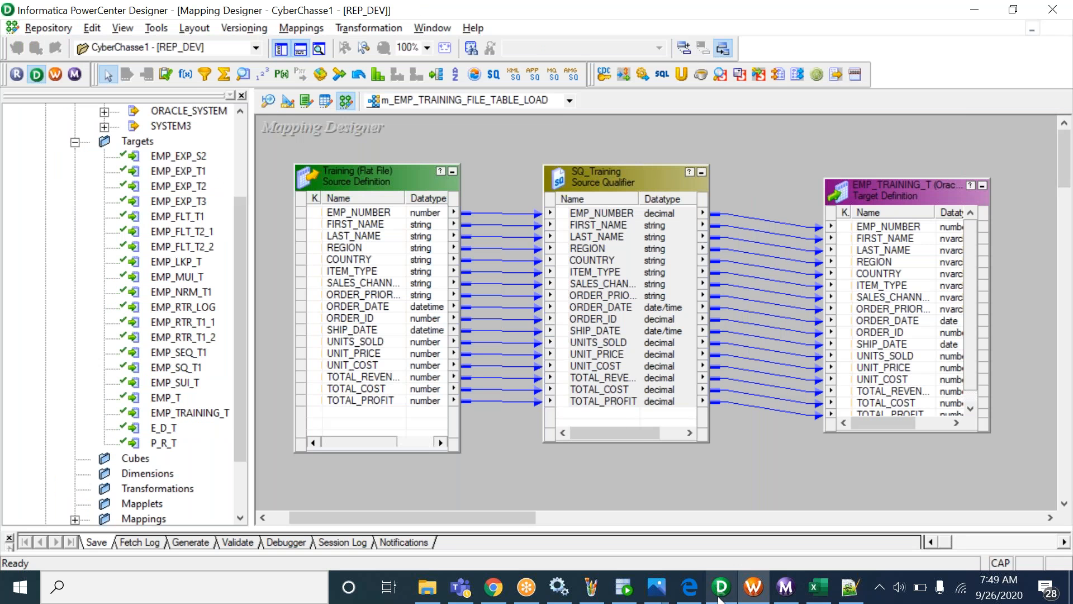
{"action": "left_click", "coordinate": [277, 104]}
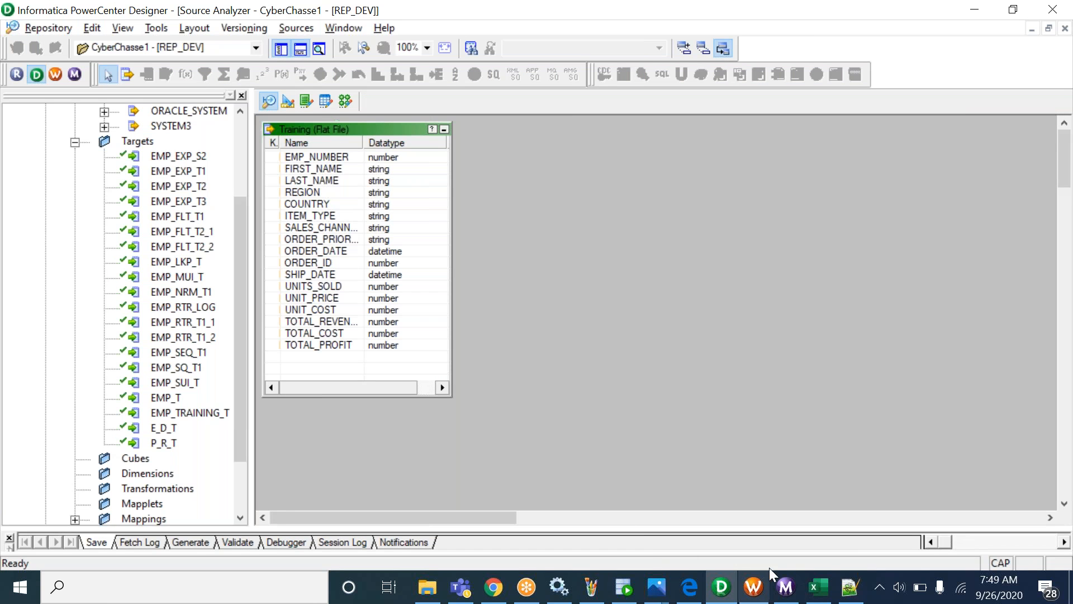
{"action": "left_click", "coordinate": [850, 592]}
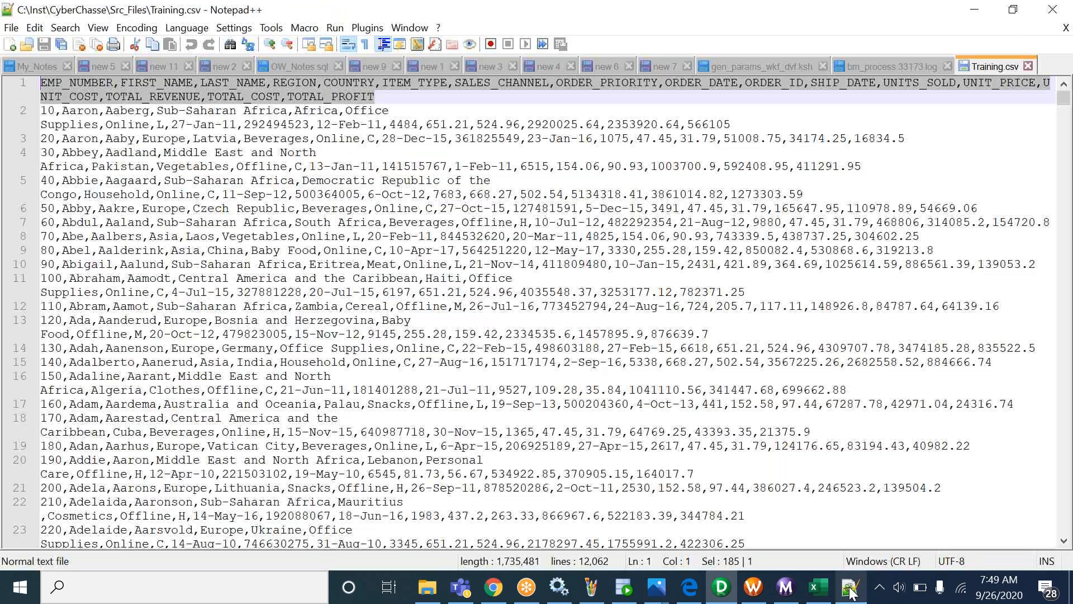
{"action": "left_click", "coordinate": [447, 292]}
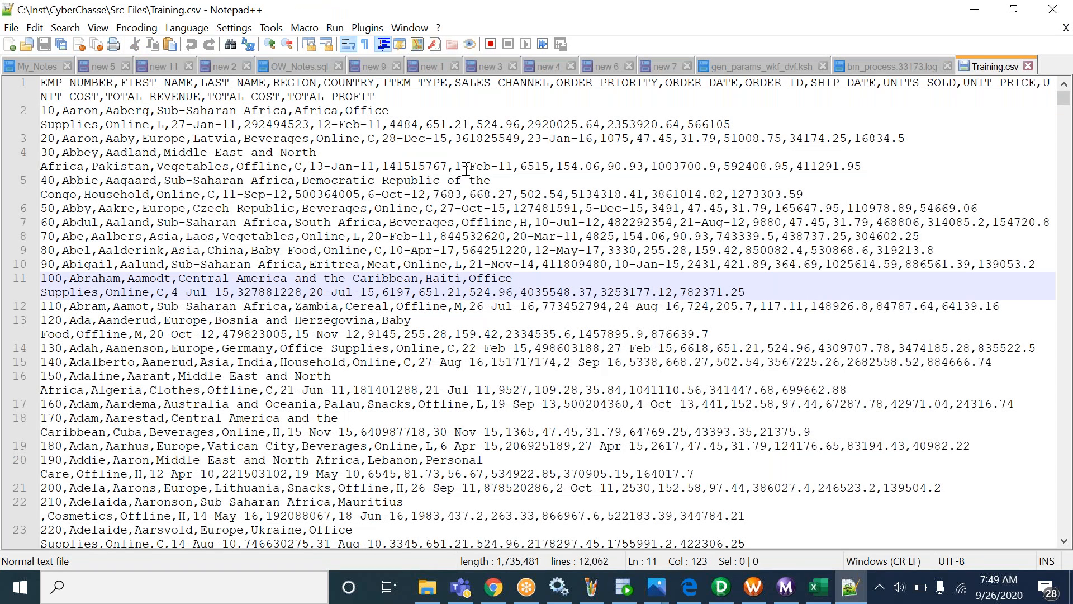
{"action": "left_click_drag", "start_coordinate": [455, 168], "coordinate": [506, 167]}
{"action": "left_click_drag", "start_coordinate": [310, 167], "coordinate": [375, 168]}
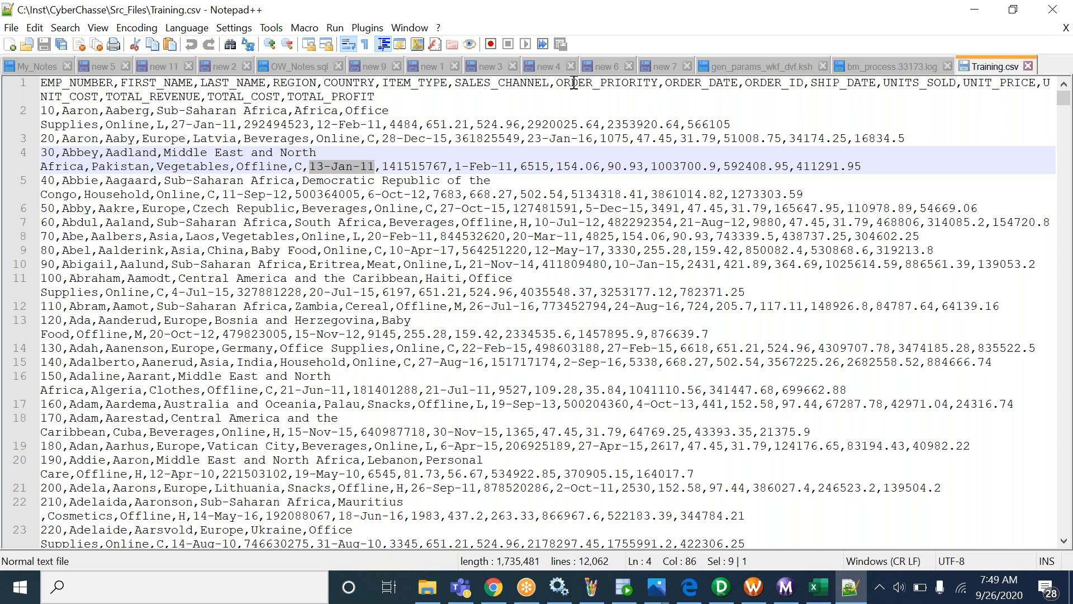
{"action": "left_click", "coordinate": [717, 83]}
{"action": "double_click", "coordinate": [717, 83]}
{"action": "double_click", "coordinate": [835, 85]}
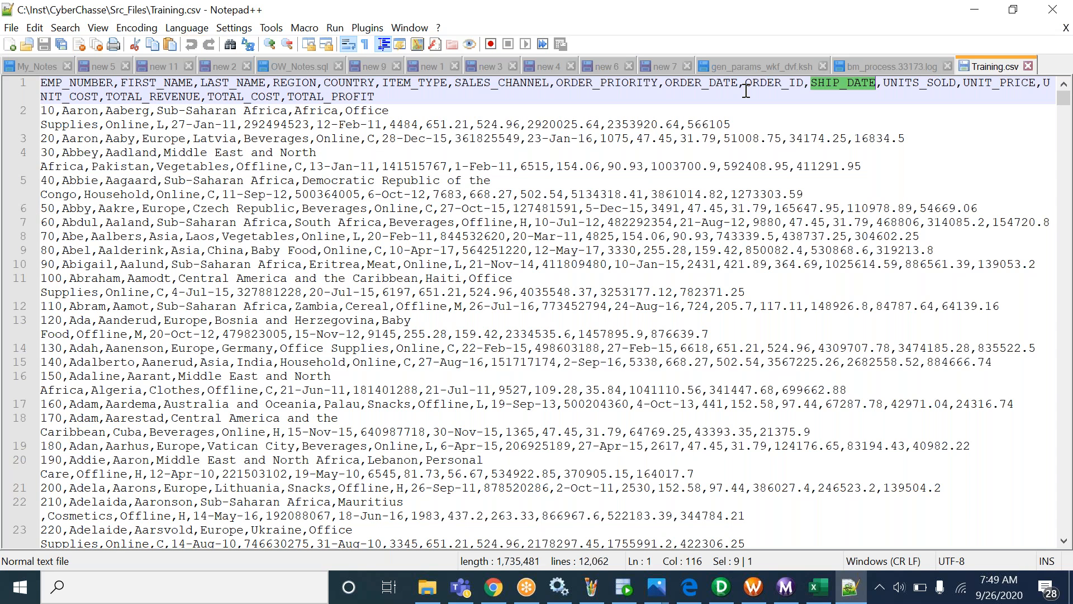
{"action": "left_click_drag", "start_coordinate": [310, 170], "coordinate": [375, 172]}
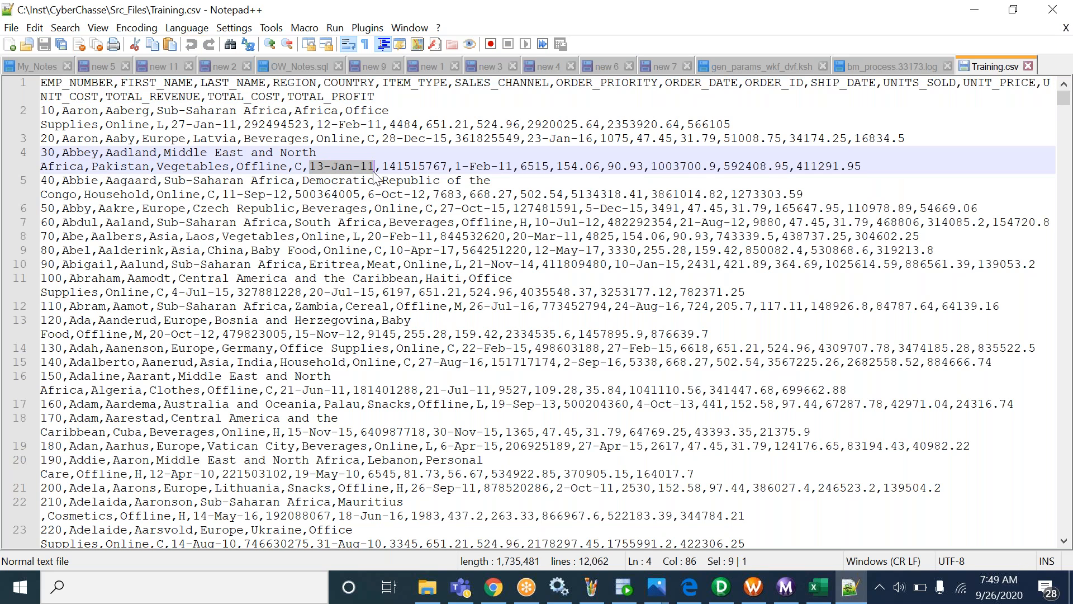
{"action": "left_click_drag", "start_coordinate": [368, 237], "coordinate": [431, 235]}
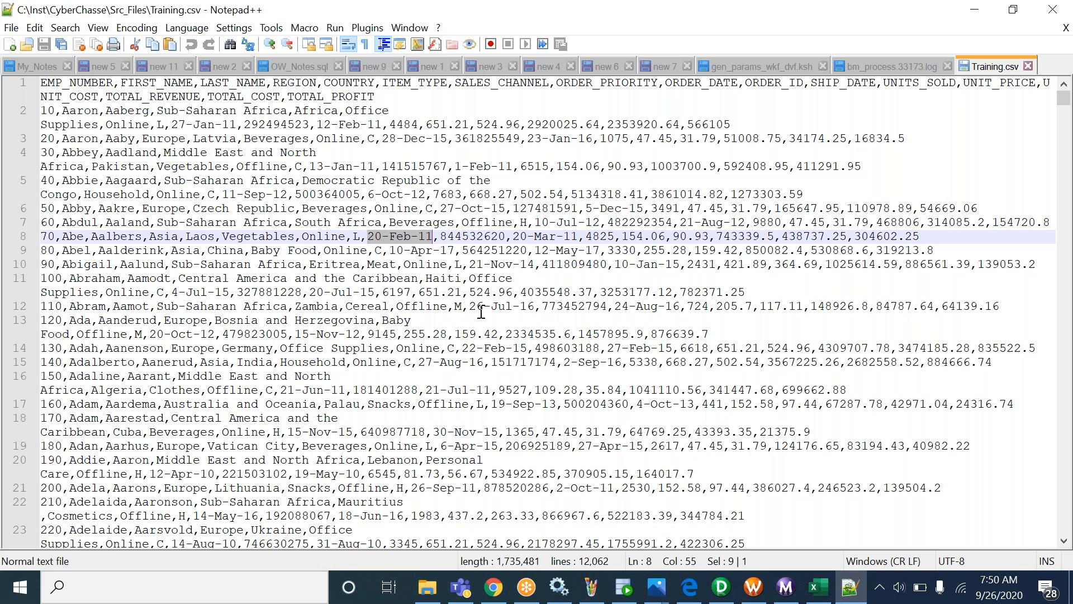
Check the day, month and year parts of the order date on line 8 of Training.csv.
{"action": "key", "text": "alt+Tab"}
{"action": "left_click", "coordinate": [380, 214]}
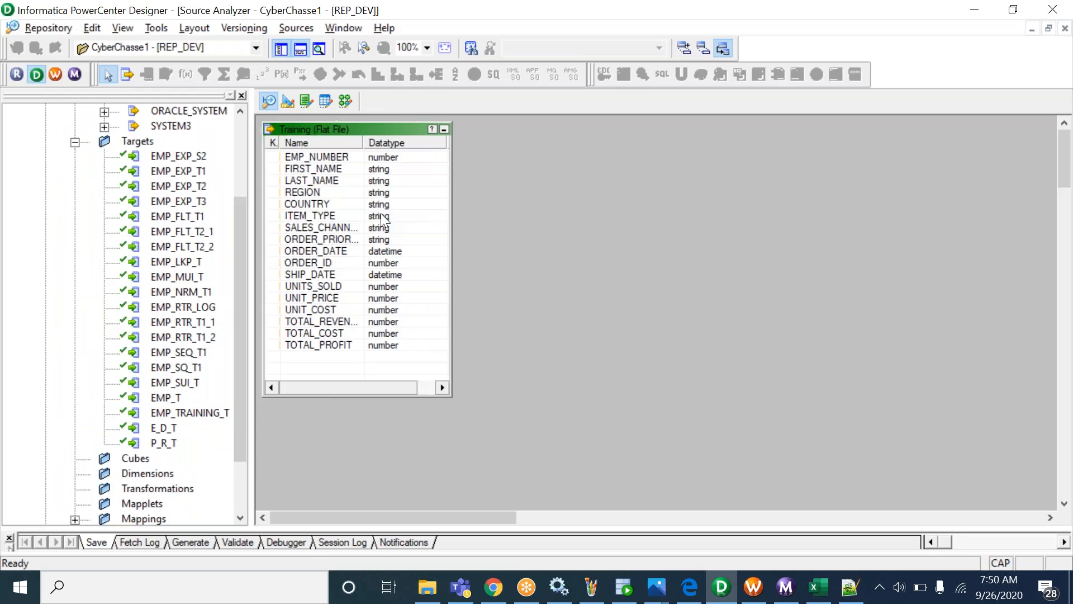
{"action": "key", "text": "alt+Tab"}
{"action": "double_click", "coordinate": [376, 239]}
{"action": "left_click", "coordinate": [396, 235]}
{"action": "double_click", "coordinate": [396, 236]}
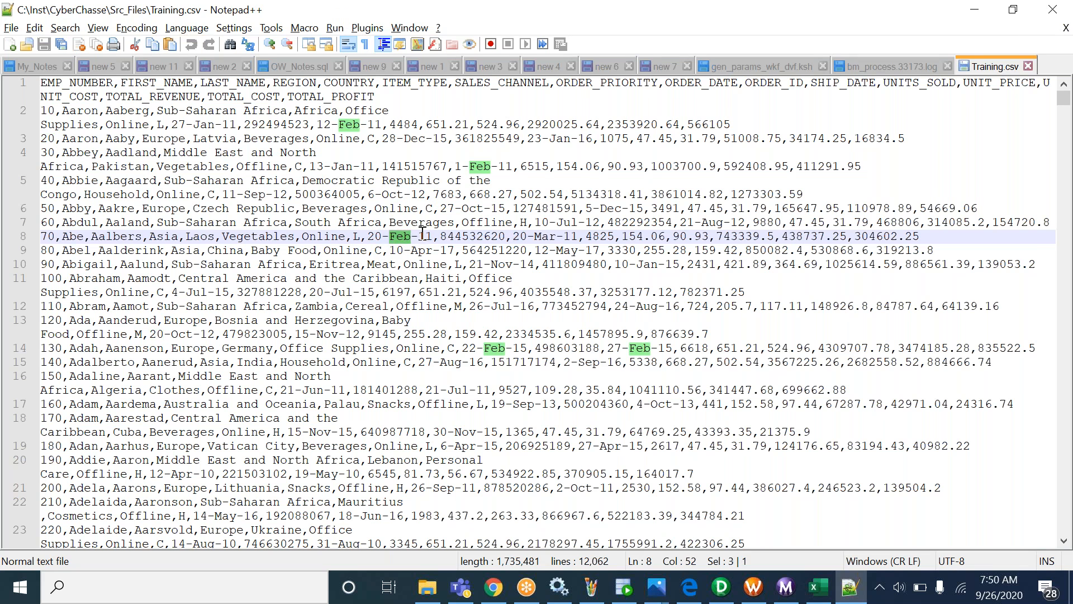
{"action": "double_click", "coordinate": [424, 236]}
{"action": "double_click", "coordinate": [378, 237]}
{"action": "double_click", "coordinate": [388, 235]}
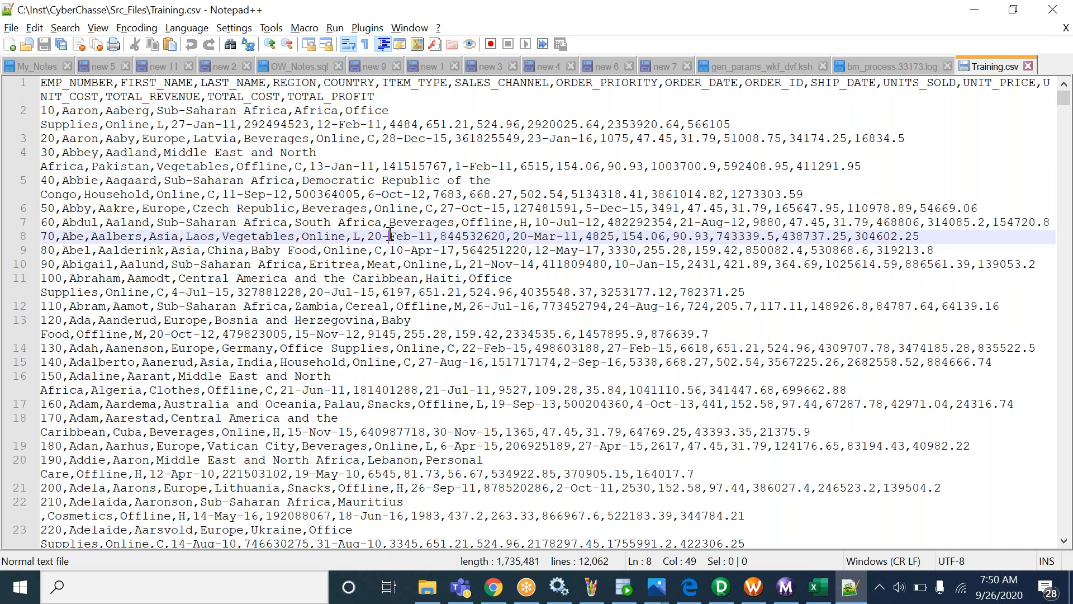
{"action": "double_click", "coordinate": [399, 235]}
{"action": "double_click", "coordinate": [424, 236]}
In the Designer, set the Training flat file source's datetime format to dd-mon-yy and apply the change.
{"action": "key", "text": "alt+Tab"}
{"action": "double_click", "coordinate": [330, 129]}
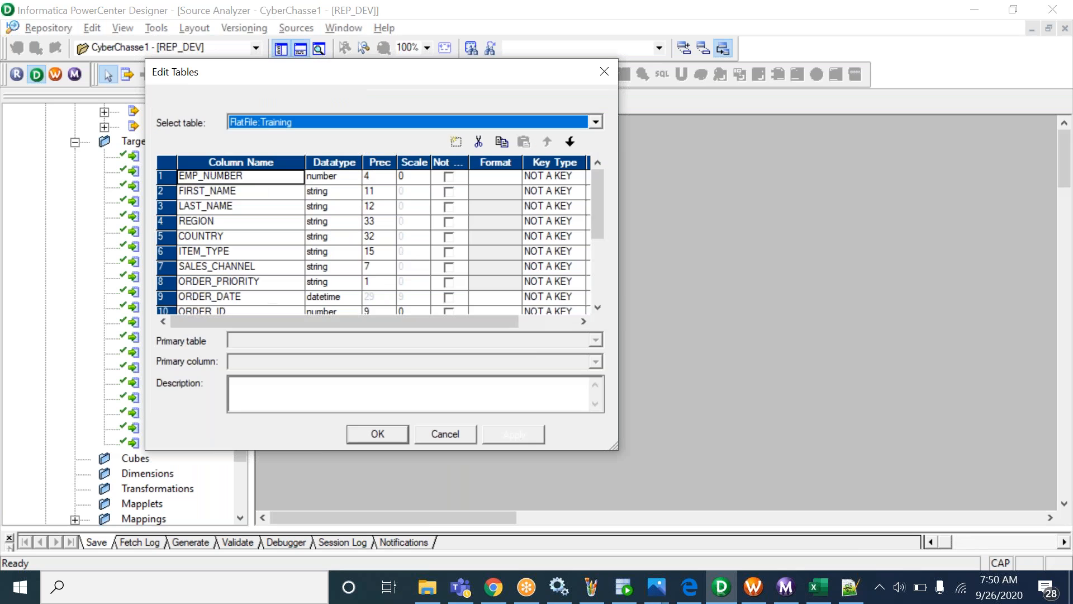
{"action": "left_click", "coordinate": [257, 99]}
{"action": "left_click", "coordinate": [166, 160]}
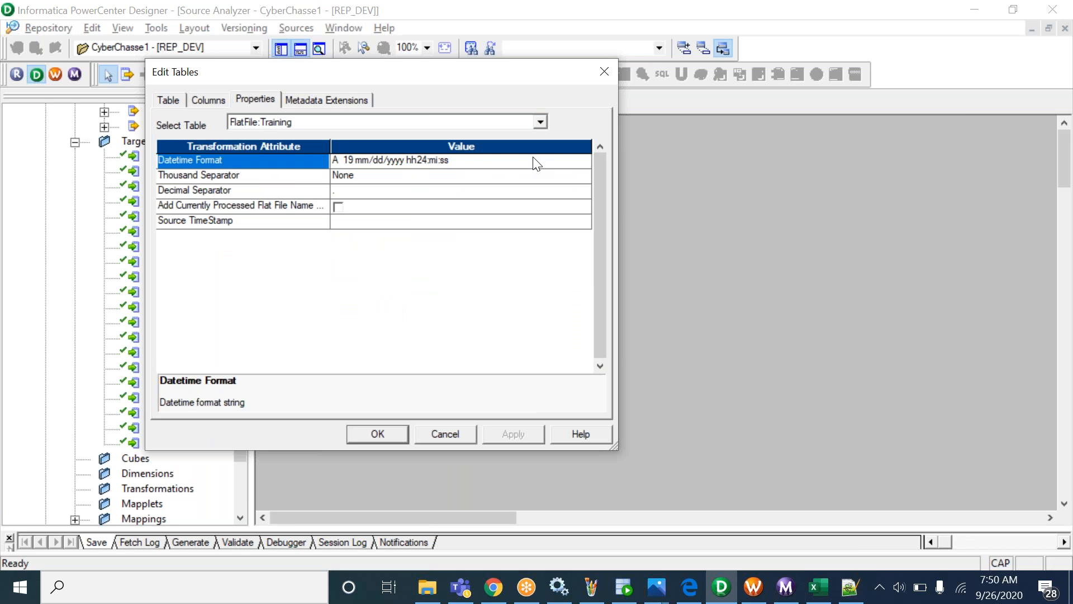
{"action": "left_click", "coordinate": [548, 162]}
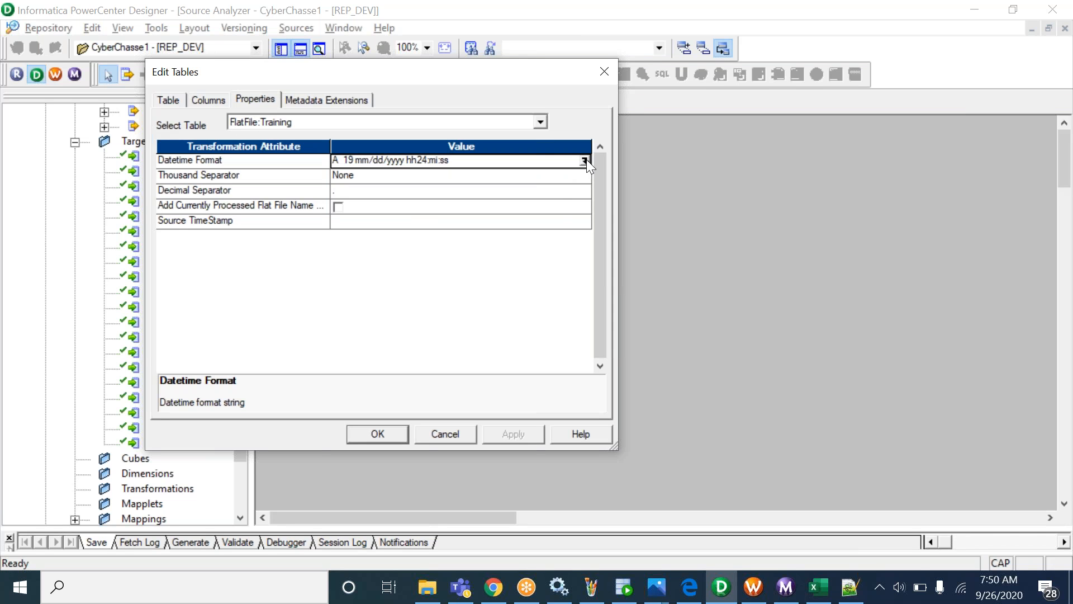
{"action": "left_click", "coordinate": [585, 160]}
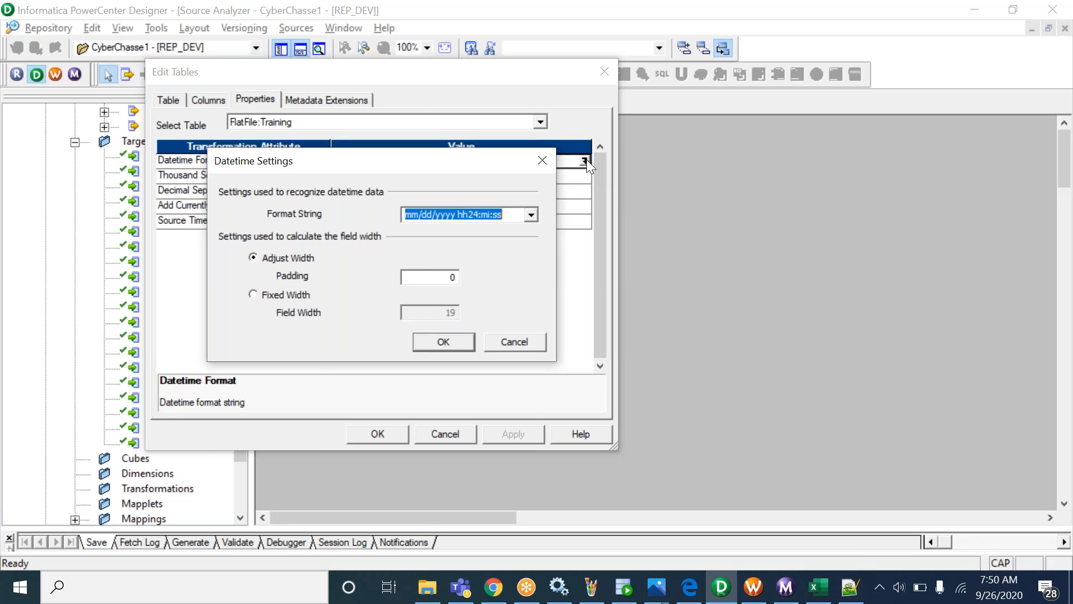
{"action": "left_click", "coordinate": [529, 214]}
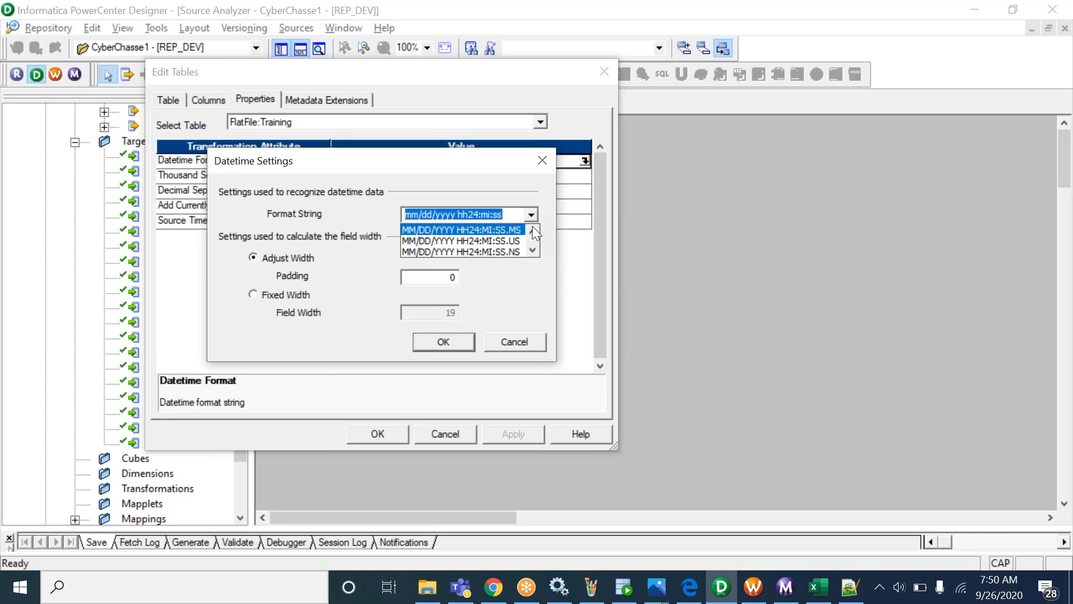
{"action": "left_click", "coordinate": [532, 233]}
{"action": "left_click", "coordinate": [532, 232]}
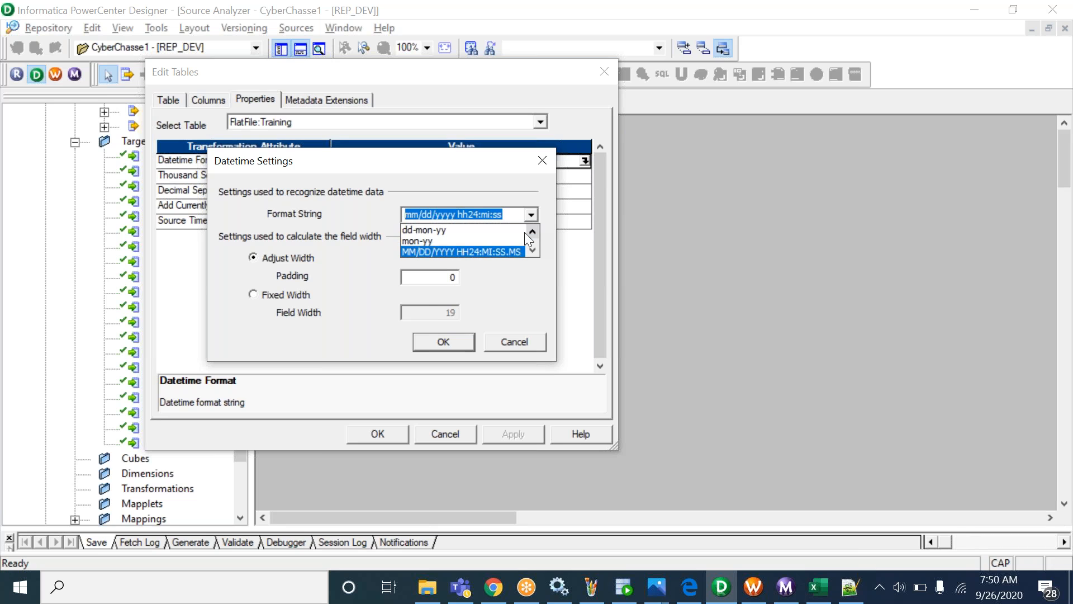
{"action": "left_click", "coordinate": [454, 228]}
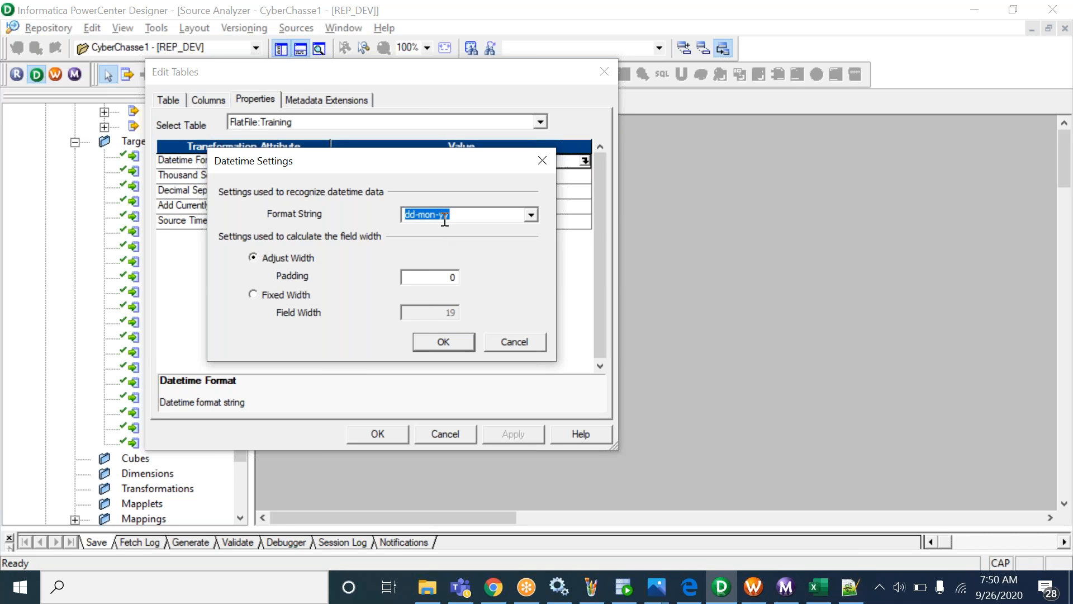
{"action": "left_click", "coordinate": [460, 341]}
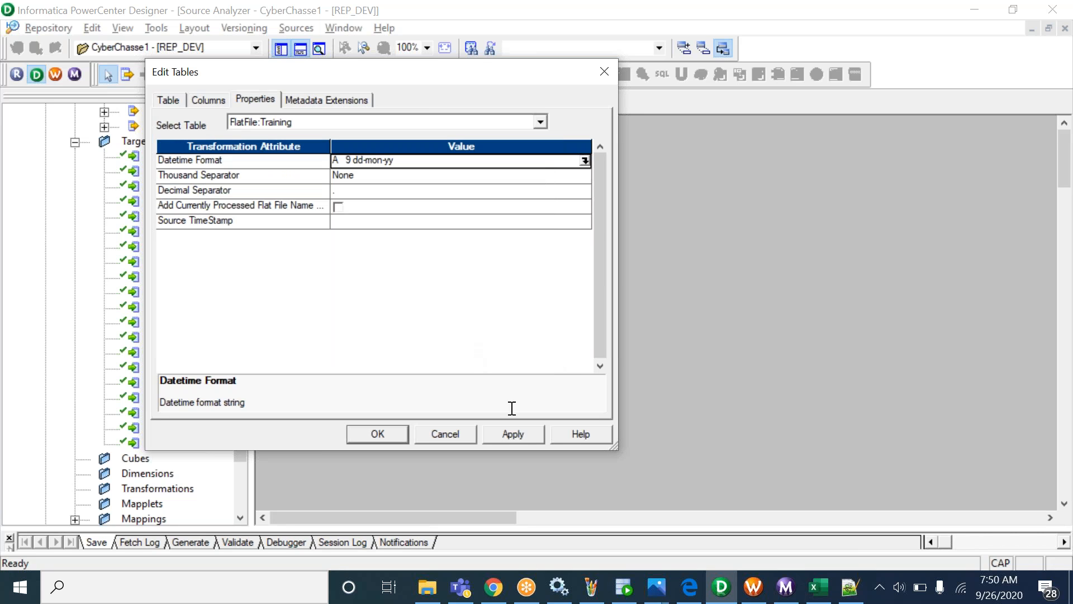
{"action": "left_click", "coordinate": [378, 434]}
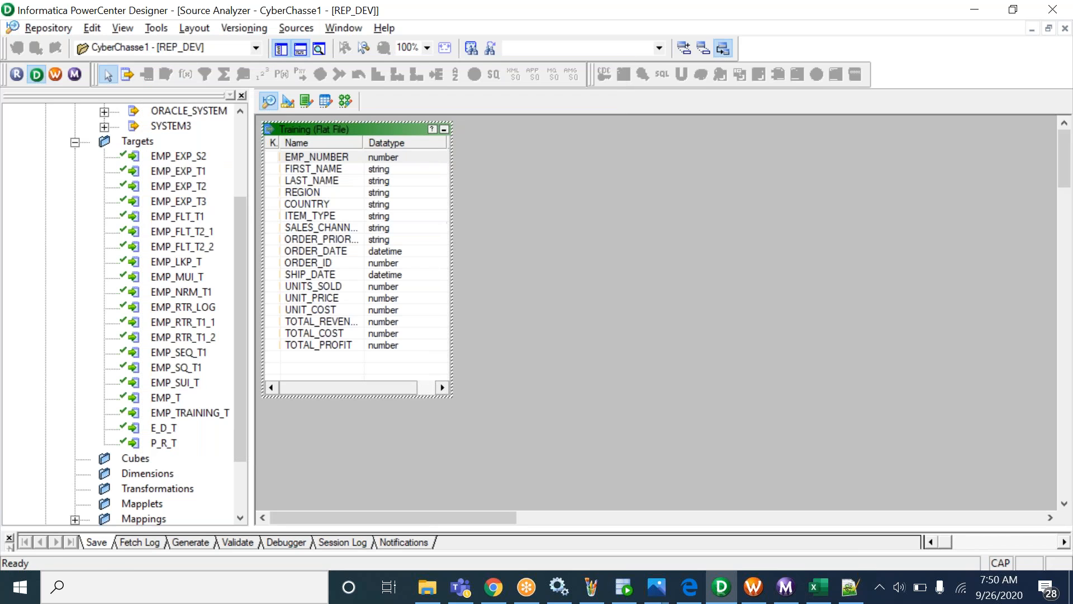
In Workflow Manager, create a session task named s_m_EMP_TRAINING_FILE_TABLE_LOAD and associate it with the mapping m_EMP_TRAINING_FILE_TABLE_LOAD.
{"action": "left_click", "coordinate": [347, 107]}
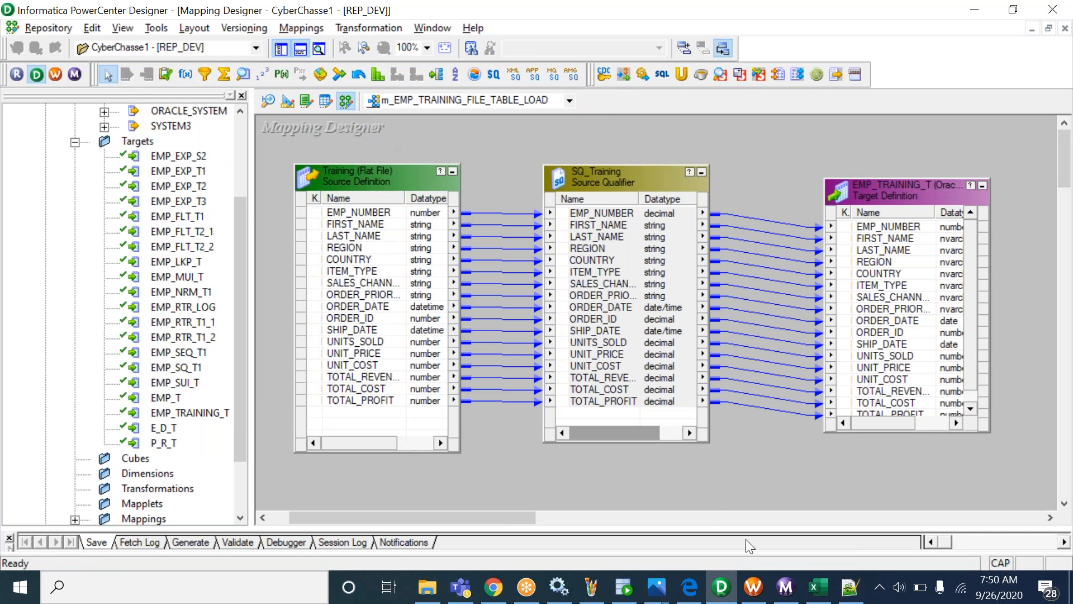
{"action": "left_click", "coordinate": [754, 586]}
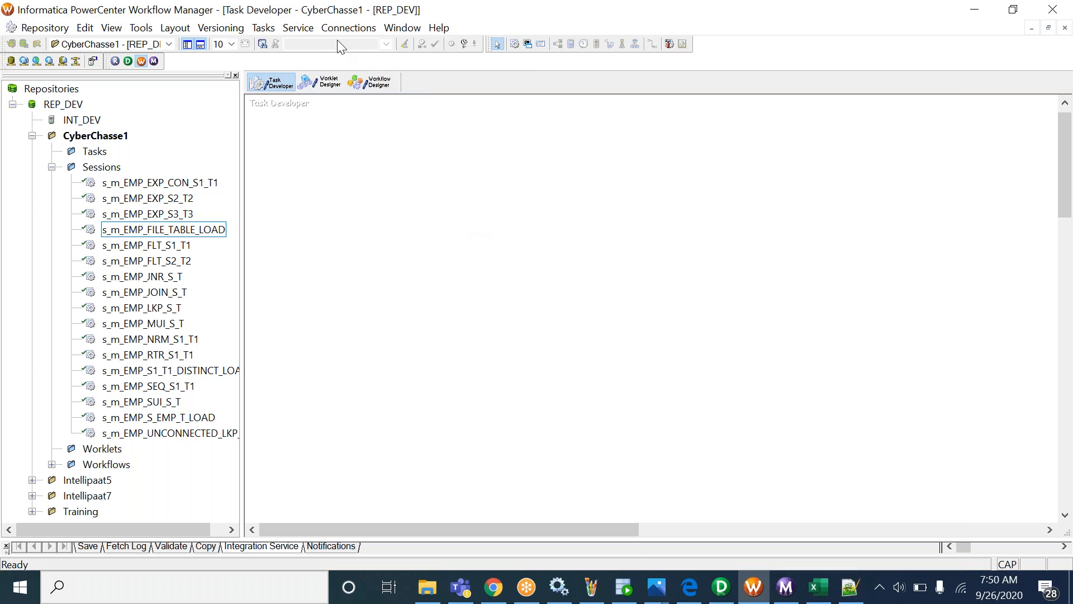
{"action": "left_click", "coordinate": [263, 28]}
{"action": "left_click", "coordinate": [279, 46]}
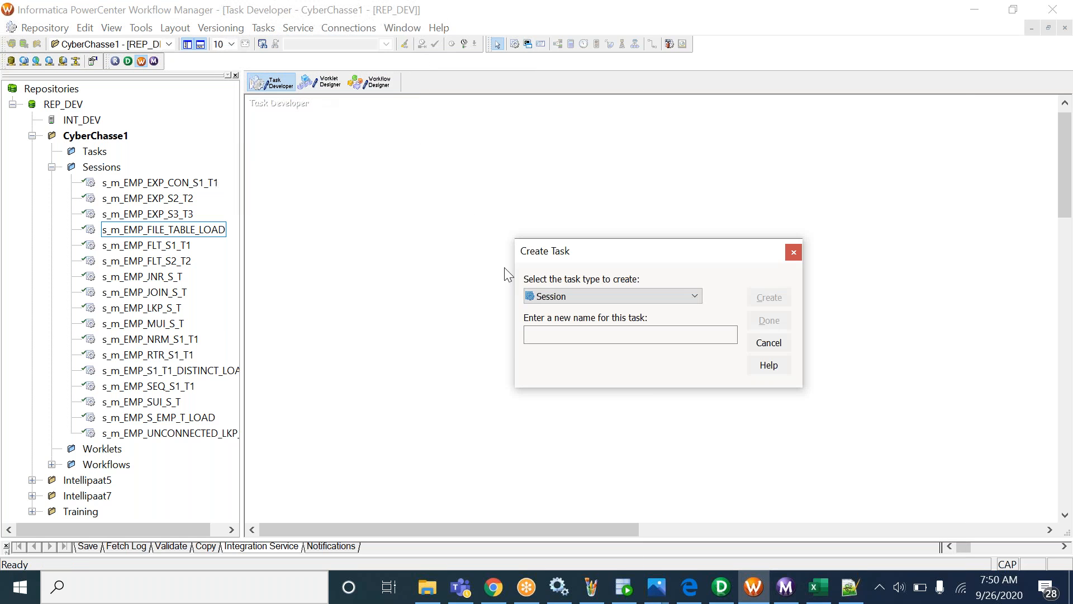
{"action": "left_click", "coordinate": [579, 333]}
{"action": "type", "text": "s_m_EMP_TRAINING_FILE_TABLE_LOAD"}
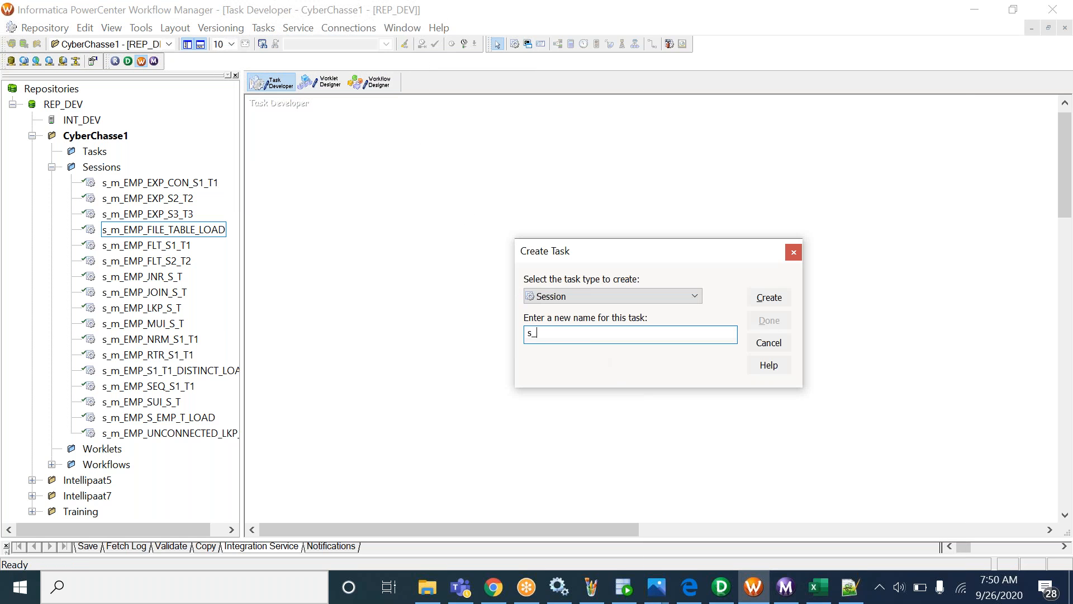
{"action": "key", "text": "Return"}
{"action": "left_click_drag", "start_coordinate": [766, 280], "coordinate": [753, 364]}
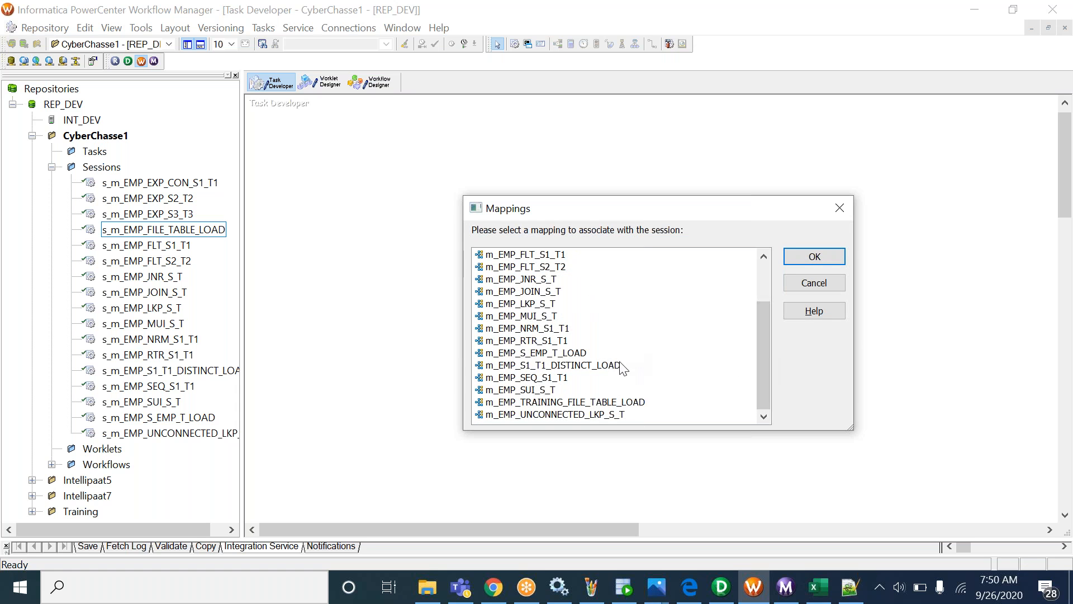
{"action": "left_click", "coordinate": [581, 402]}
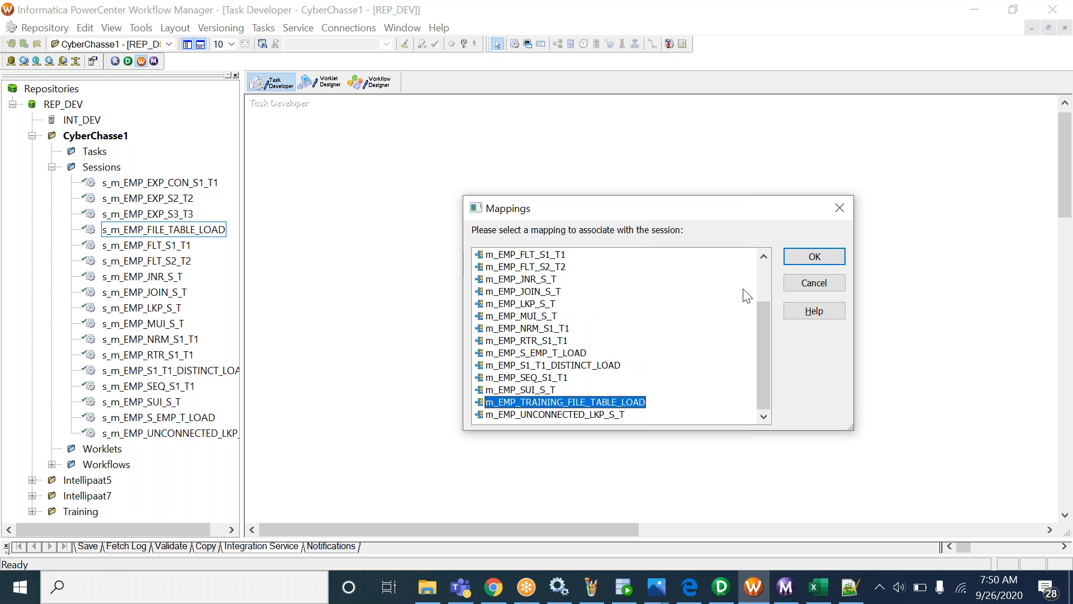
{"action": "left_click", "coordinate": [813, 262]}
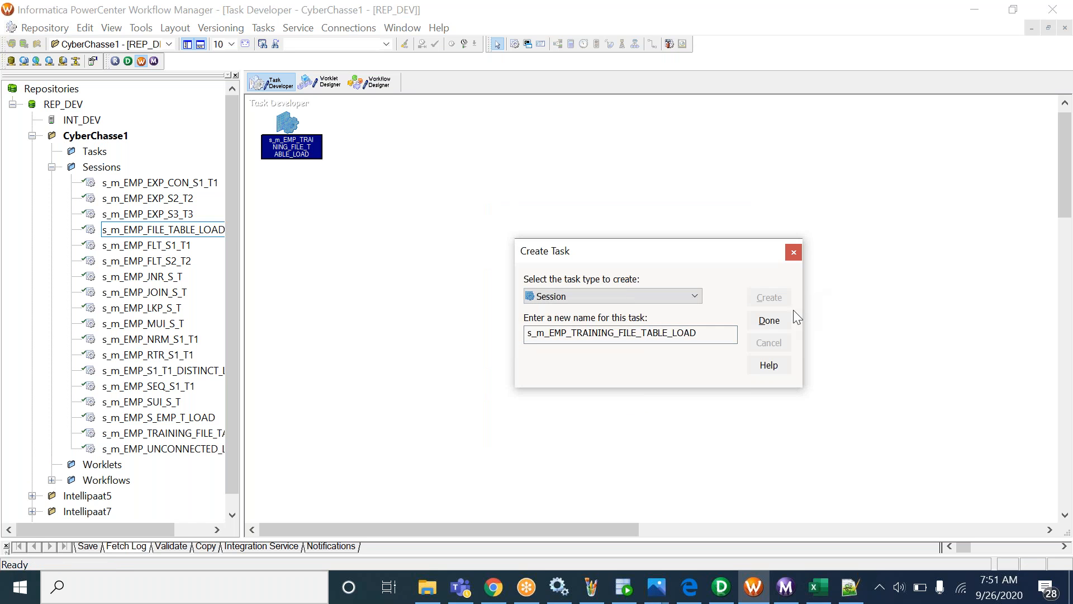
Finish creating the task and create a workflow named wf_m_EMP_TRAINING_FILE_TABLE_LOAD in the Workflow Designer.
{"action": "left_click", "coordinate": [768, 319]}
{"action": "left_click", "coordinate": [368, 82]}
{"action": "left_click", "coordinate": [276, 32]}
{"action": "left_click", "coordinate": [283, 42]}
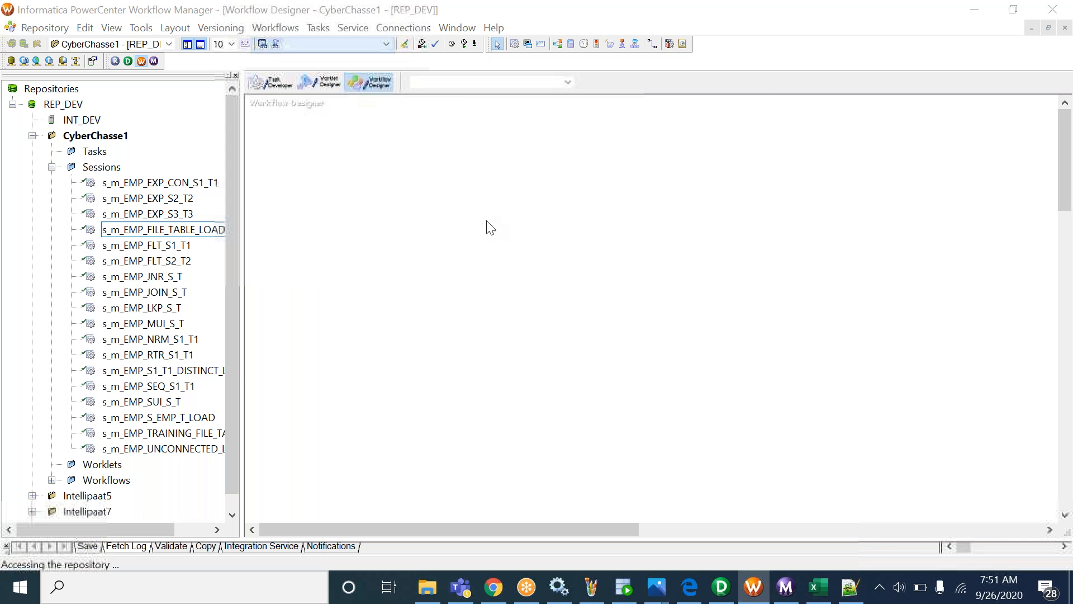
{"action": "type", "text": "wf_"}
{"action": "type", "text": "m_EMP_TRAINING_FILE_TABLE_LOAD"}
{"action": "key", "text": "Return"}
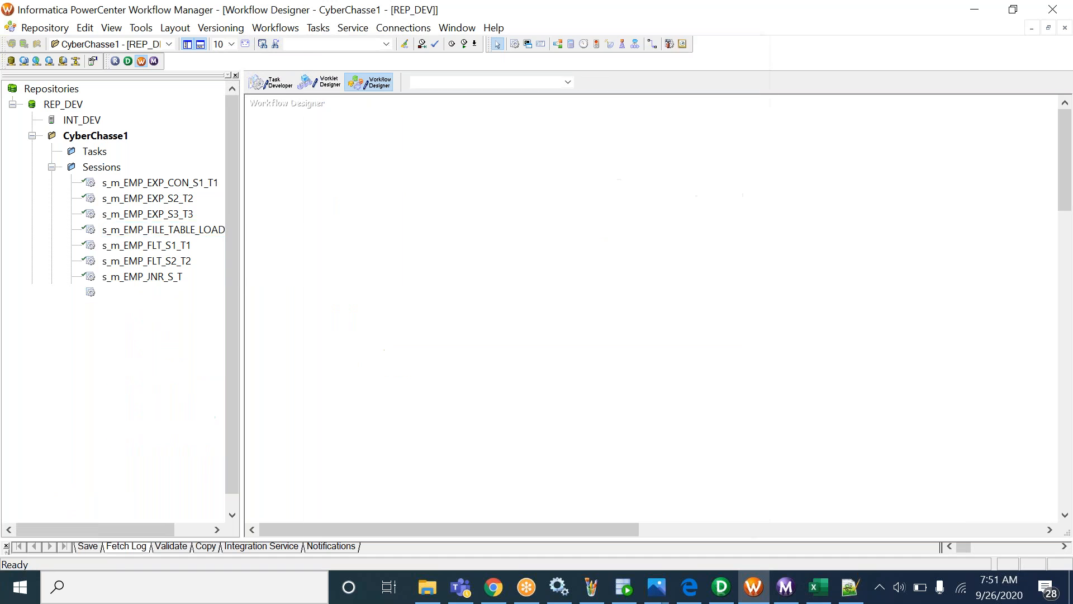
Add the session s_m_EMP_TRAINING_FILE_TABLE_LOAD to the workflow and link the Start task to it.
{"action": "left_click_drag", "start_coordinate": [199, 439], "coordinate": [394, 316]}
{"action": "left_click", "coordinate": [318, 27]}
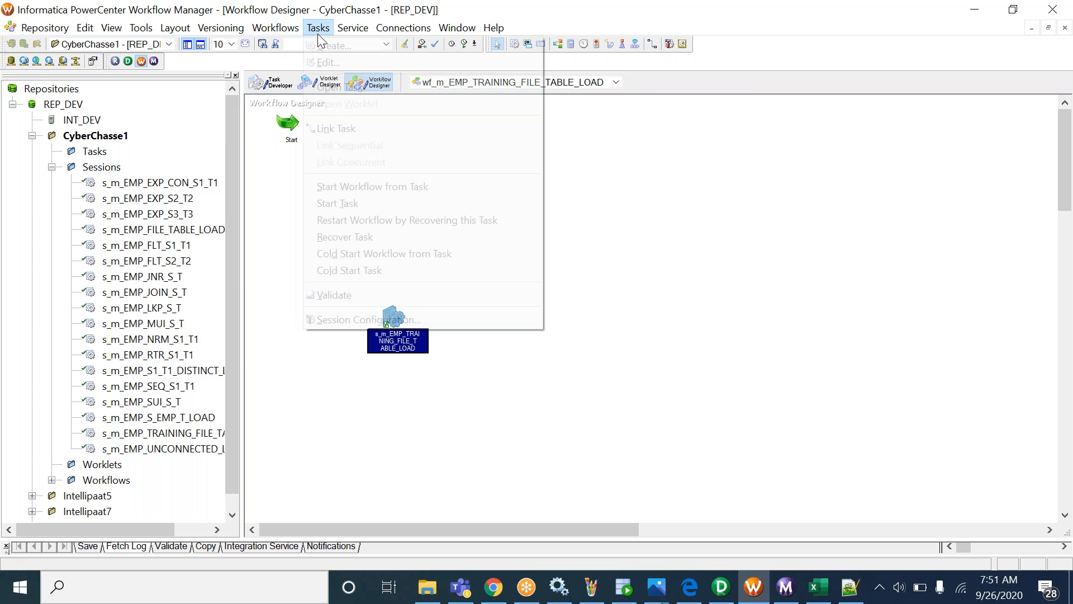
{"action": "left_click", "coordinate": [353, 127]}
{"action": "left_click_drag", "start_coordinate": [288, 121], "coordinate": [391, 325]}
Open the reusable session s_m_EMP_TRAINING_FILE_TABLE_LOAD for editing in the Task Developer and display the source properties of SQ_Training.
{"action": "left_click", "coordinate": [272, 83]}
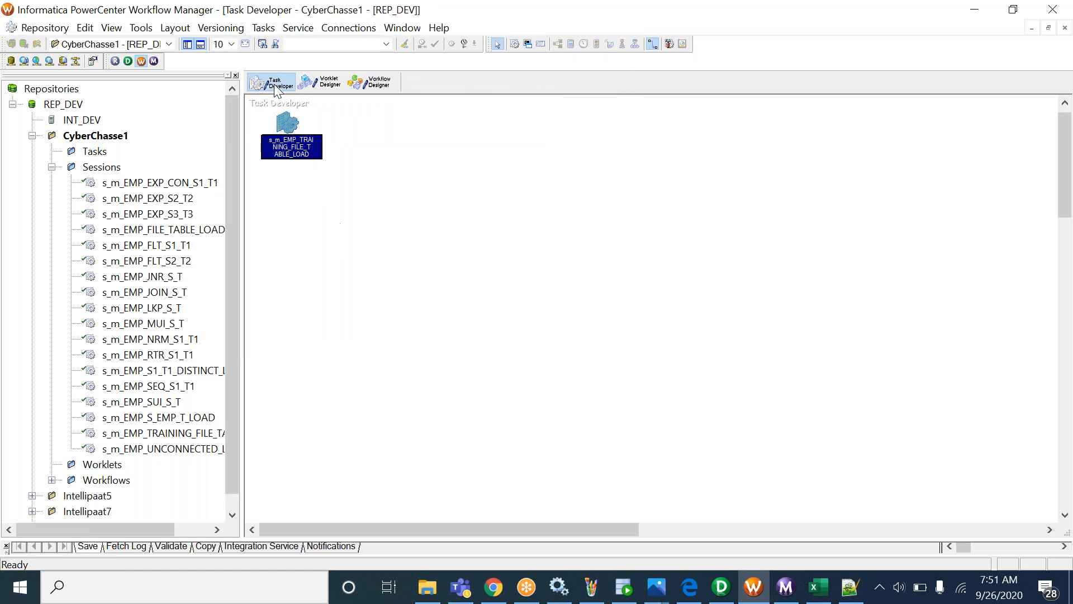
{"action": "double_click", "coordinate": [287, 130]}
{"action": "left_click", "coordinate": [256, 140]}
{"action": "double_click", "coordinate": [247, 113]}
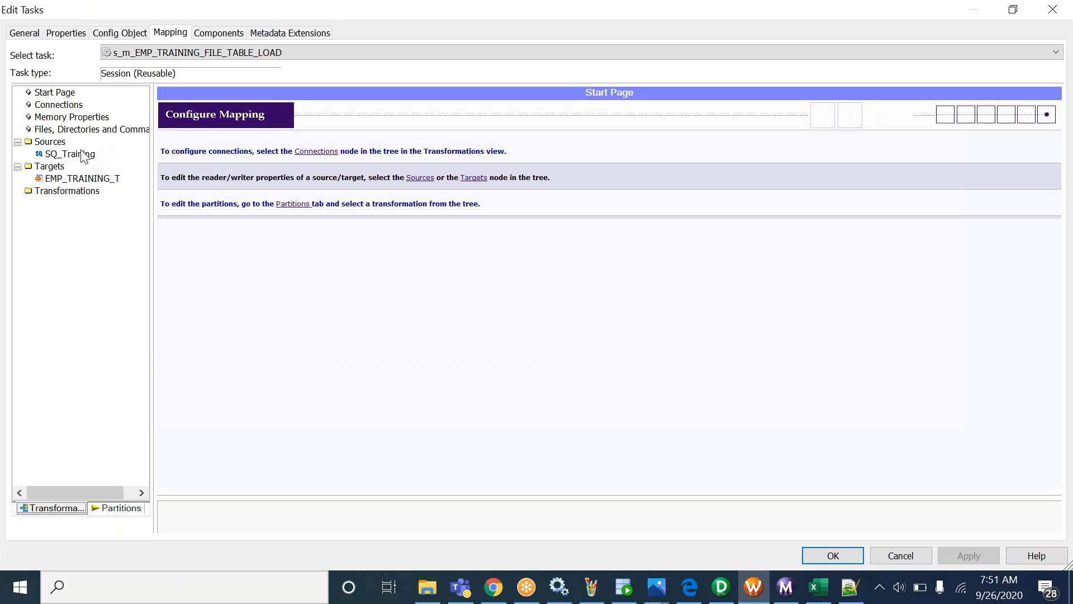
{"action": "left_click", "coordinate": [69, 154]}
{"action": "left_click", "coordinate": [165, 110]}
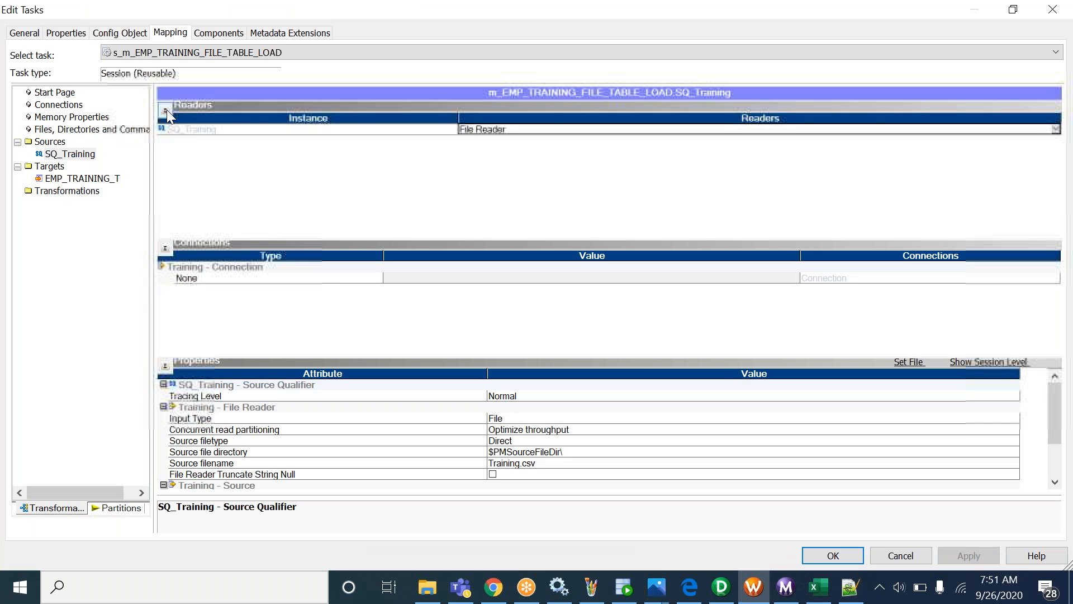
{"action": "left_click", "coordinate": [165, 120]}
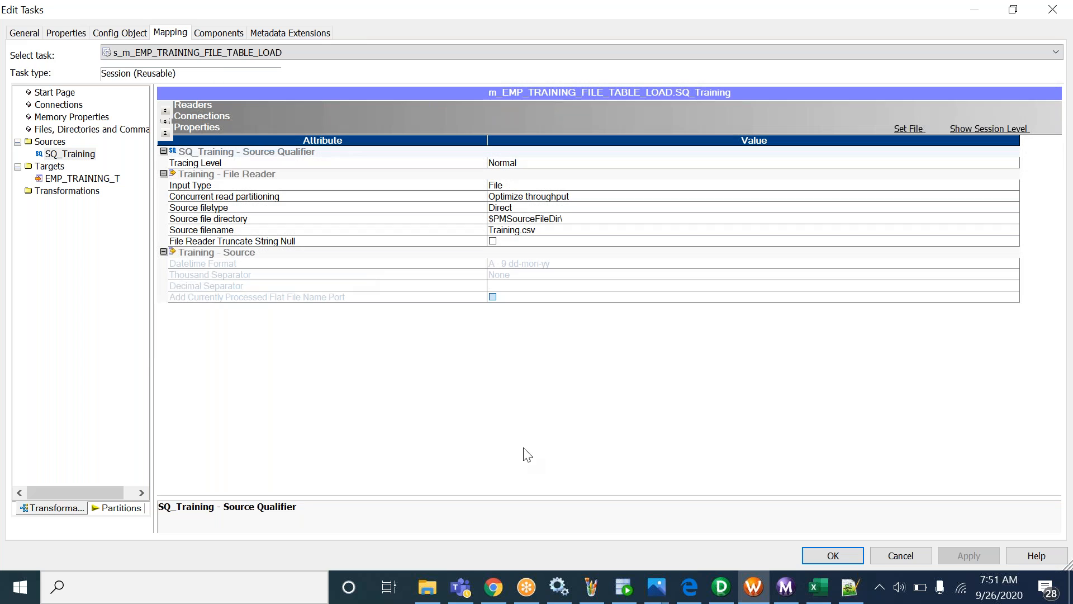
Copy the Src_Files folder path from File Explorer and set the session's source file directory to C:\Inst\CyberChasse\Src_Files.
{"action": "left_click", "coordinate": [428, 588]}
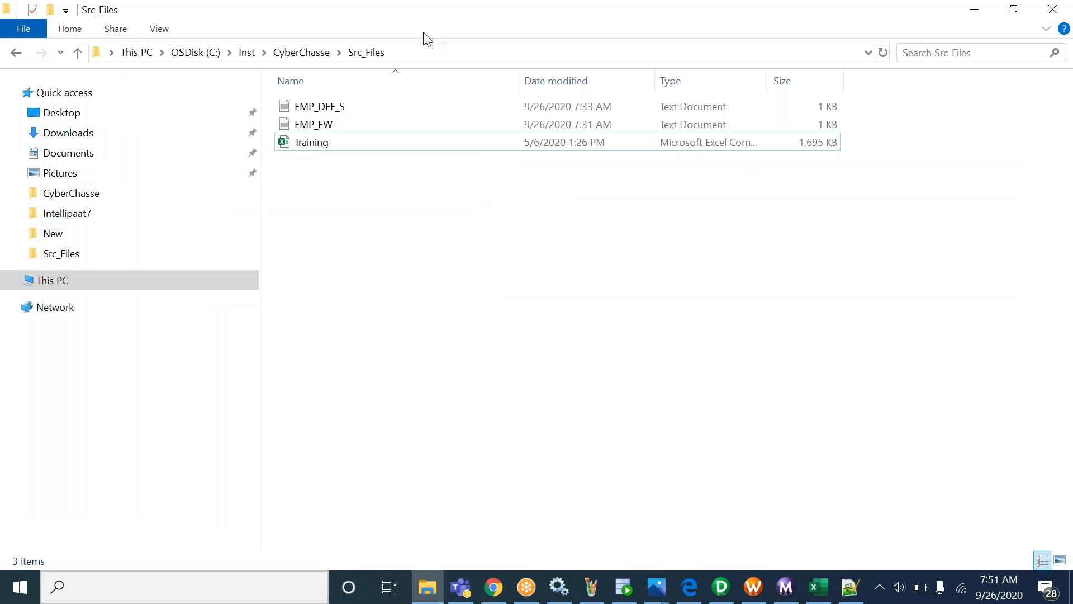
{"action": "left_click", "coordinate": [427, 53]}
{"action": "key", "text": "ctrl+c"}
{"action": "key", "text": "alt+Tab"}
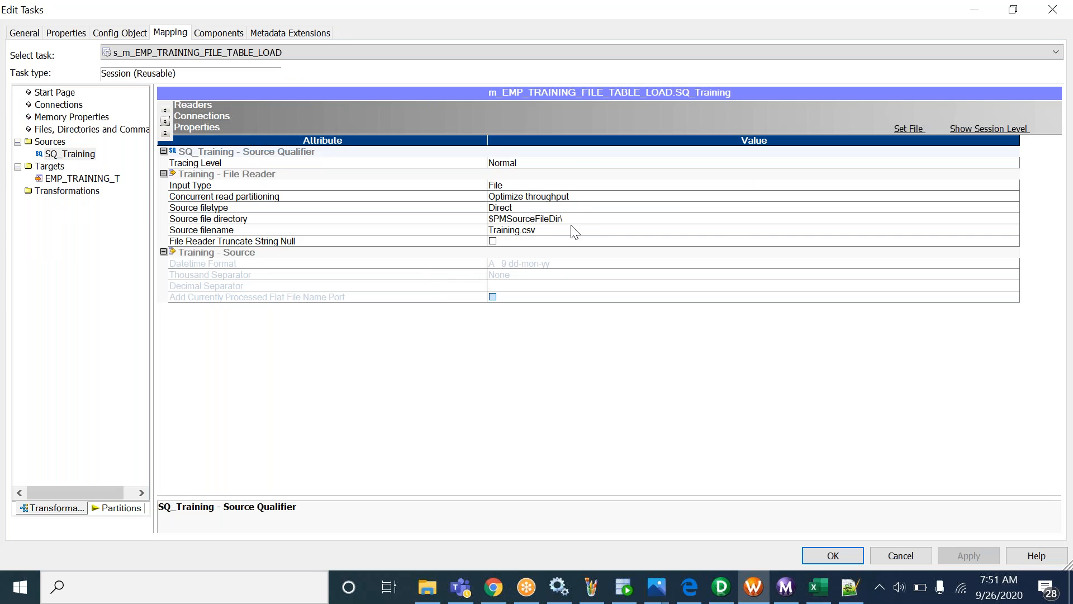
{"action": "left_click", "coordinate": [582, 218]}
{"action": "key", "text": "ctrl+v"}
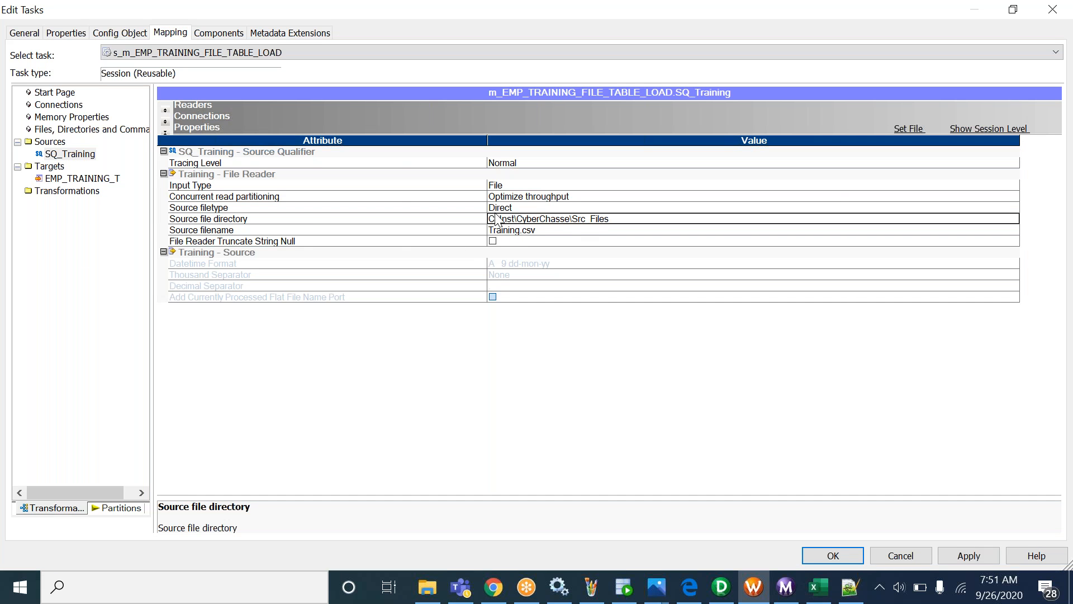
{"action": "left_click", "coordinate": [529, 231]}
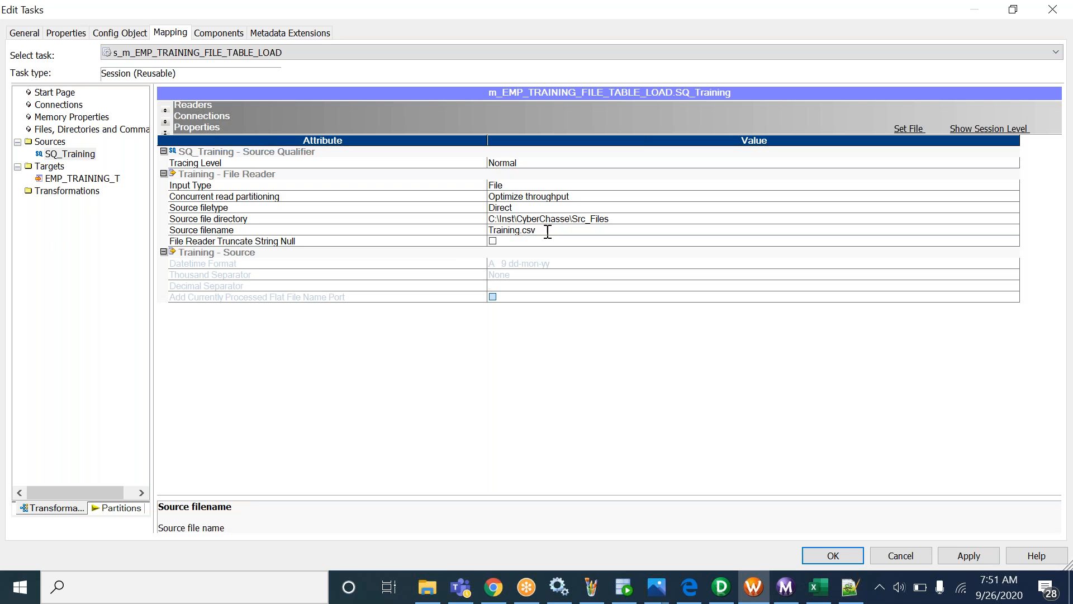
{"action": "left_click_drag", "start_coordinate": [548, 232], "coordinate": [478, 233]}
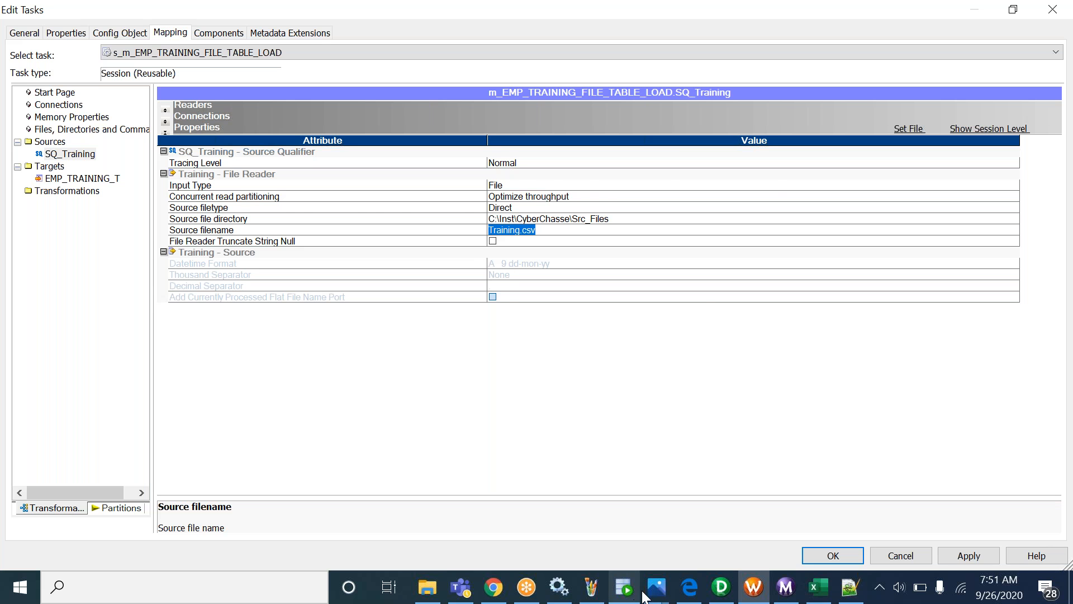
Switch to Notepad++ and close Training.csv.
{"action": "left_click", "coordinate": [844, 591]}
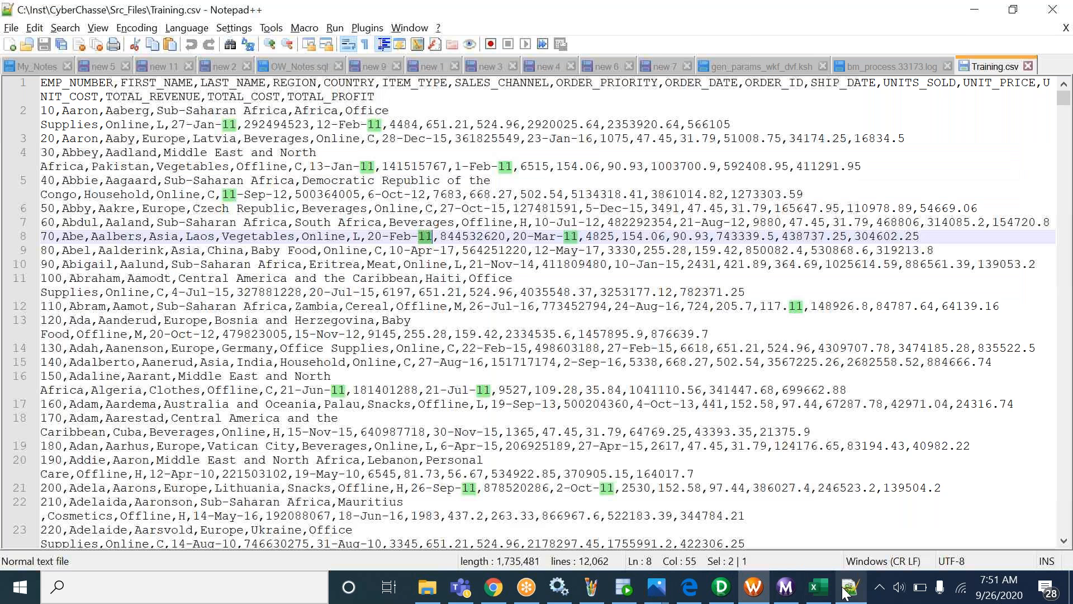
{"action": "double_click", "coordinate": [450, 166]}
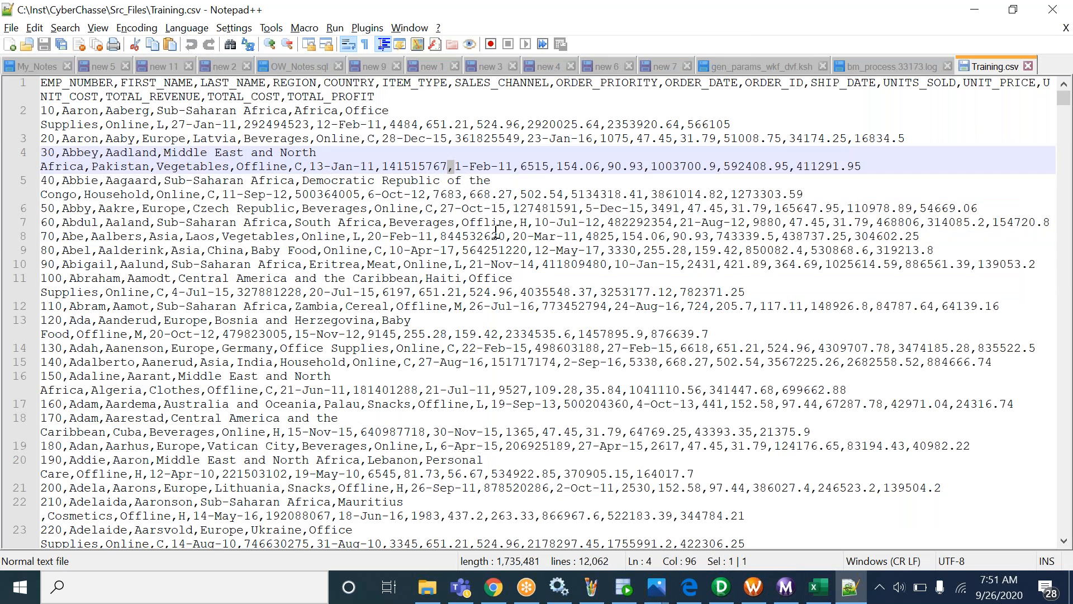
{"action": "double_click", "coordinate": [1058, 68]}
{"action": "left_click", "coordinate": [954, 66]}
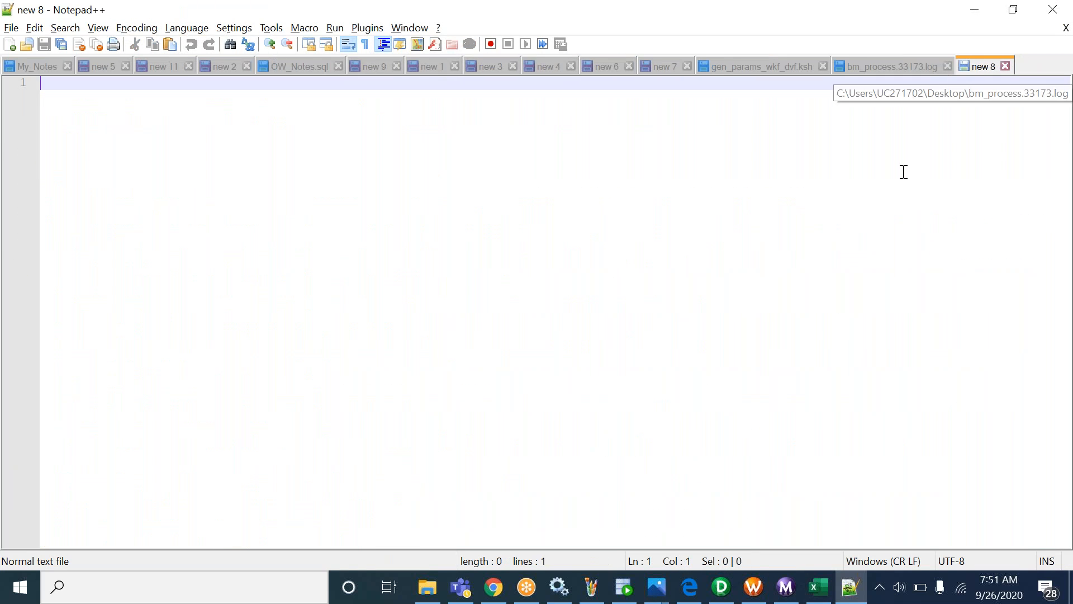
Return to the session's settings in Workflow Manager, apply the source file changes and close the editor.
{"action": "key", "text": "alt+Tab"}
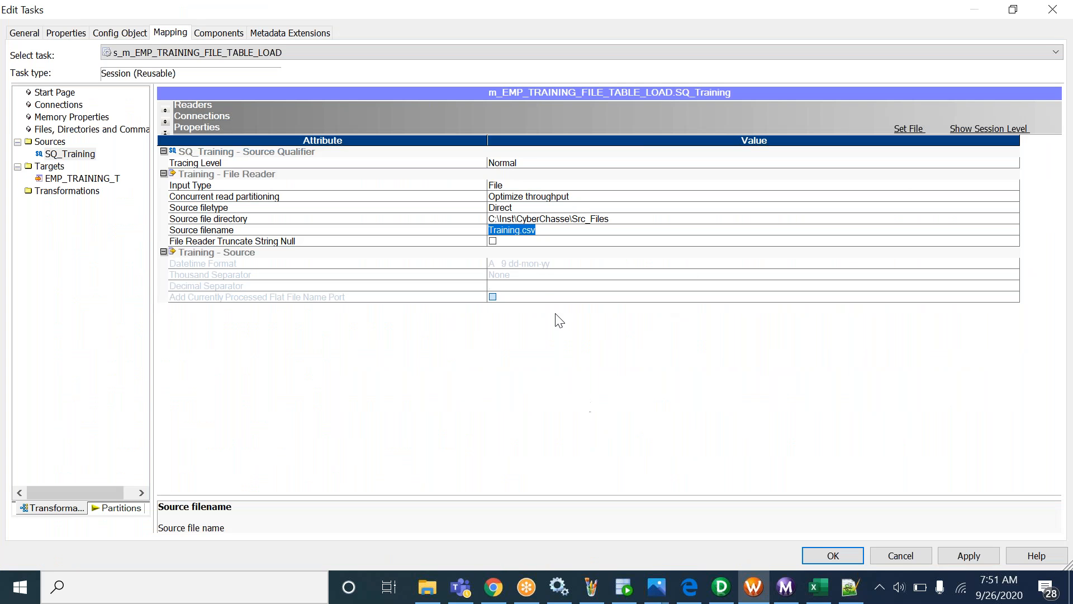
{"action": "left_click", "coordinate": [966, 555]}
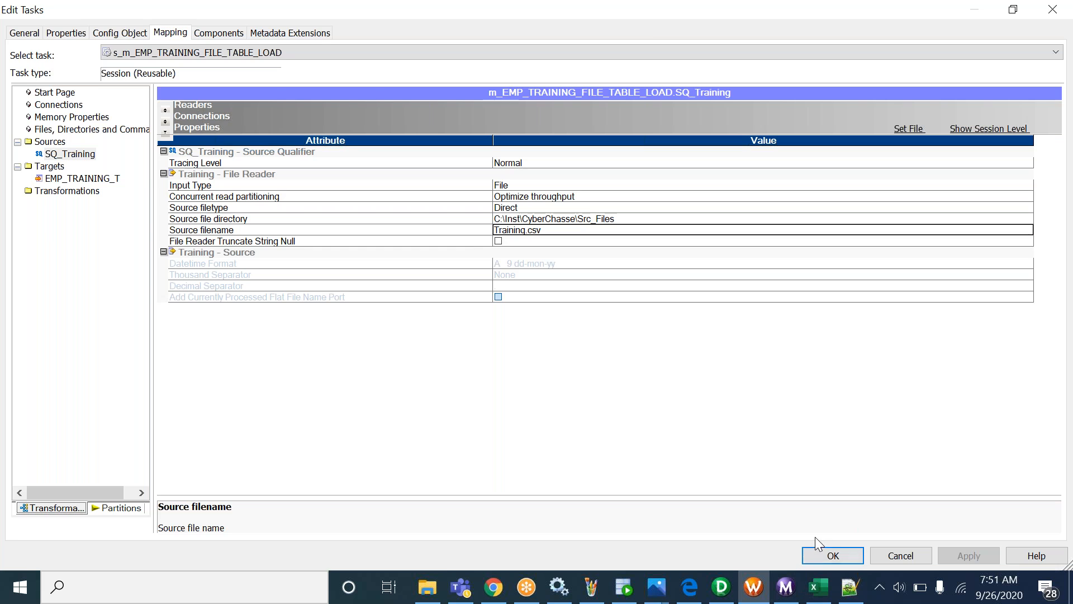
{"action": "left_click", "coordinate": [814, 557]}
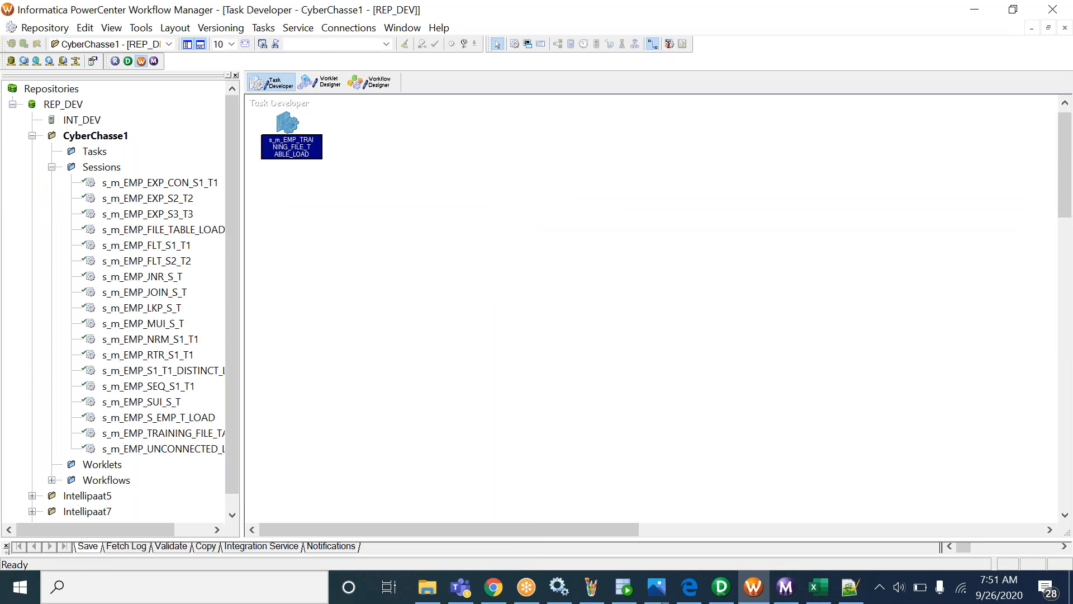
Start the workflow wf_m_EMP_TRAINING_FILE_TABLE_LOAD from the Workflow Designer.
{"action": "left_click", "coordinate": [357, 88]}
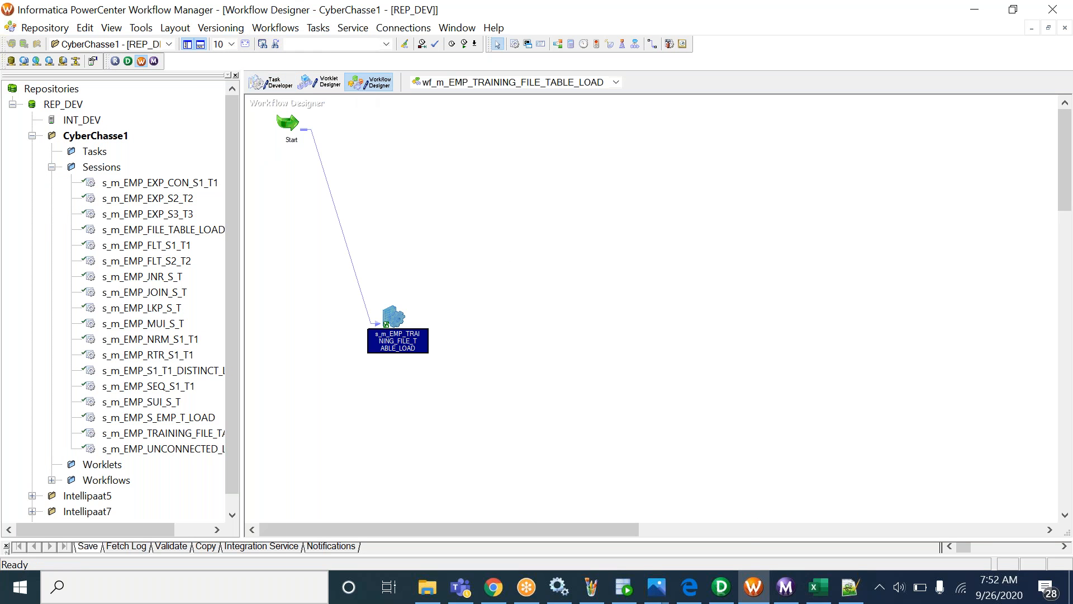
{"action": "right_click", "coordinate": [496, 185]}
{"action": "left_click", "coordinate": [548, 376]}
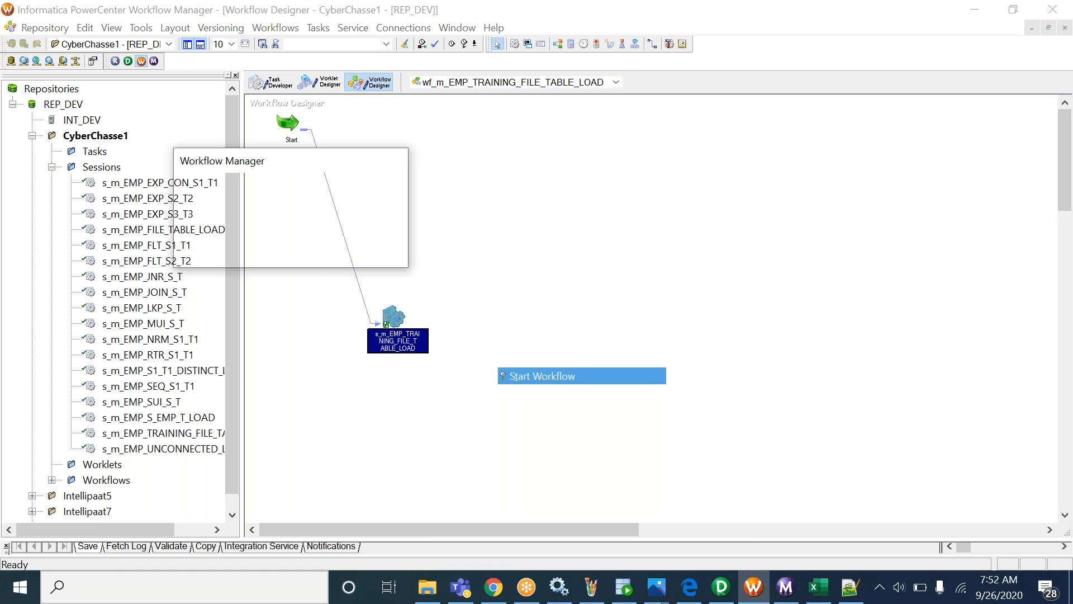
Switch to Workflow Monitor and examine the failure information for the session s_m_EMP_TRAINING_FILE_TABLE_LOAD.
{"action": "left_click", "coordinate": [627, 592]}
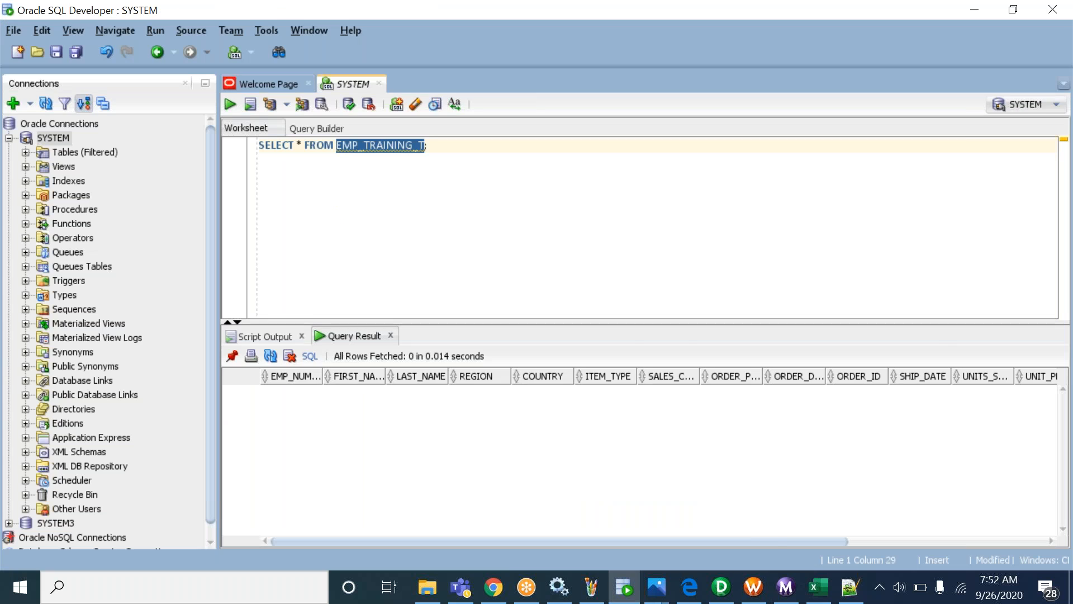
{"action": "left_click", "coordinate": [785, 587]}
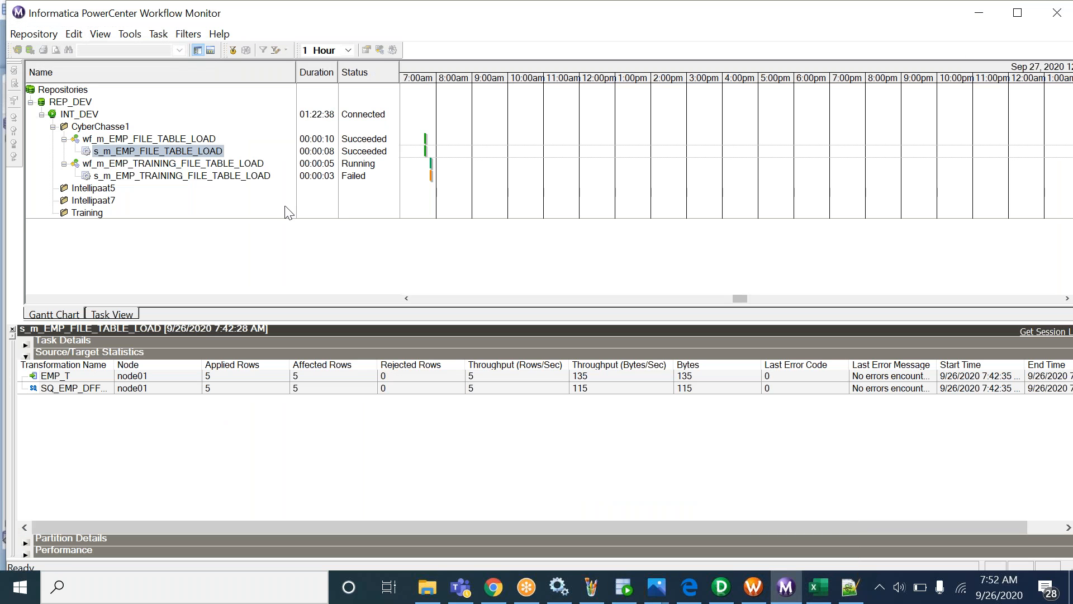
{"action": "left_click", "coordinate": [235, 176]}
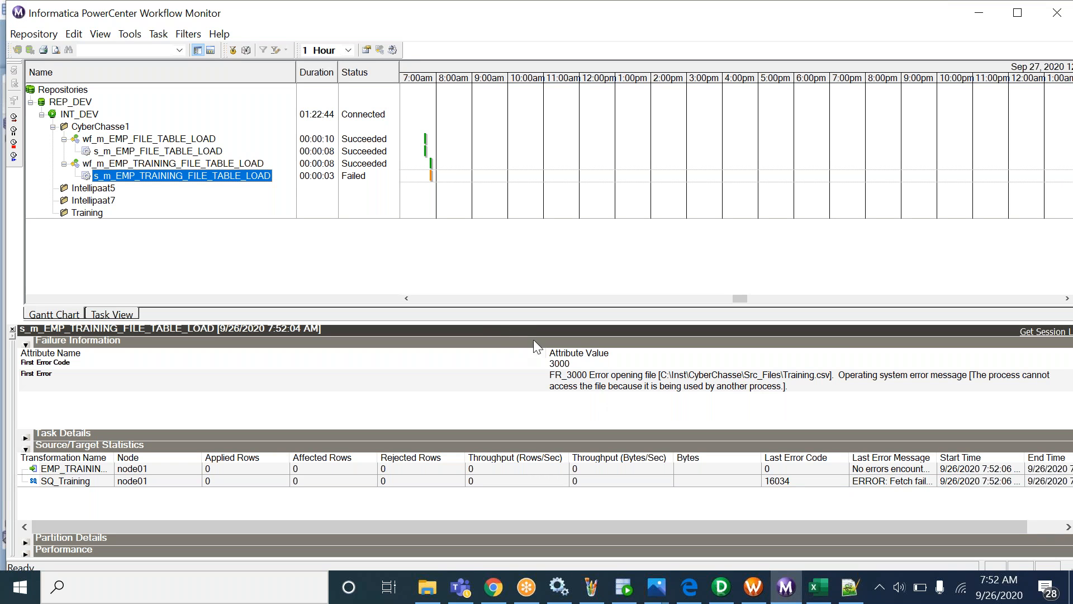
{"action": "right_click", "coordinate": [234, 184]}
{"action": "left_click", "coordinate": [291, 420]}
{"action": "left_click", "coordinate": [26, 448]}
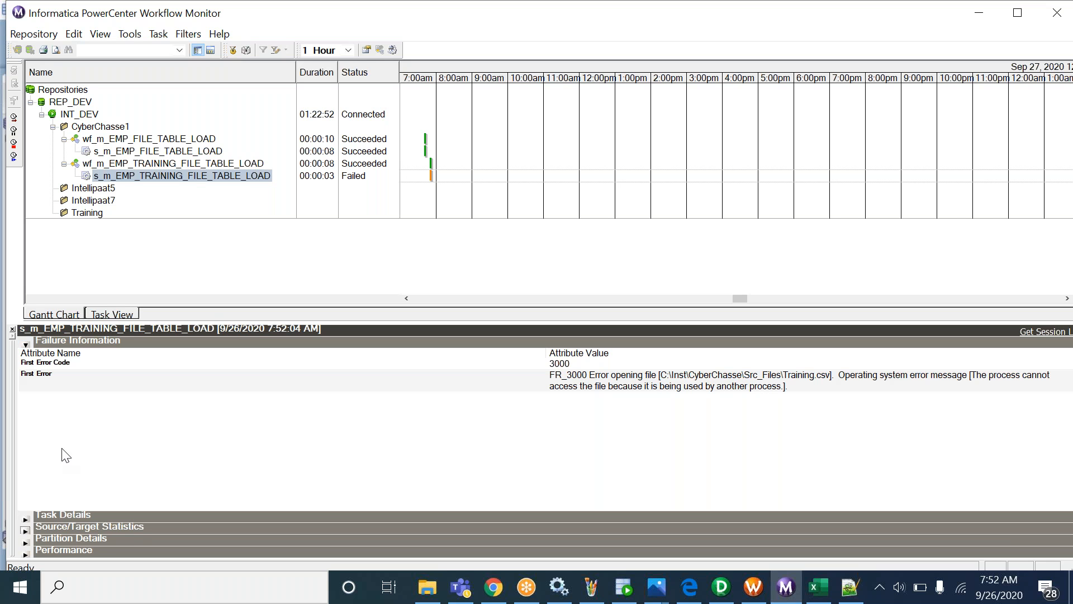
{"action": "left_click", "coordinate": [709, 384]}
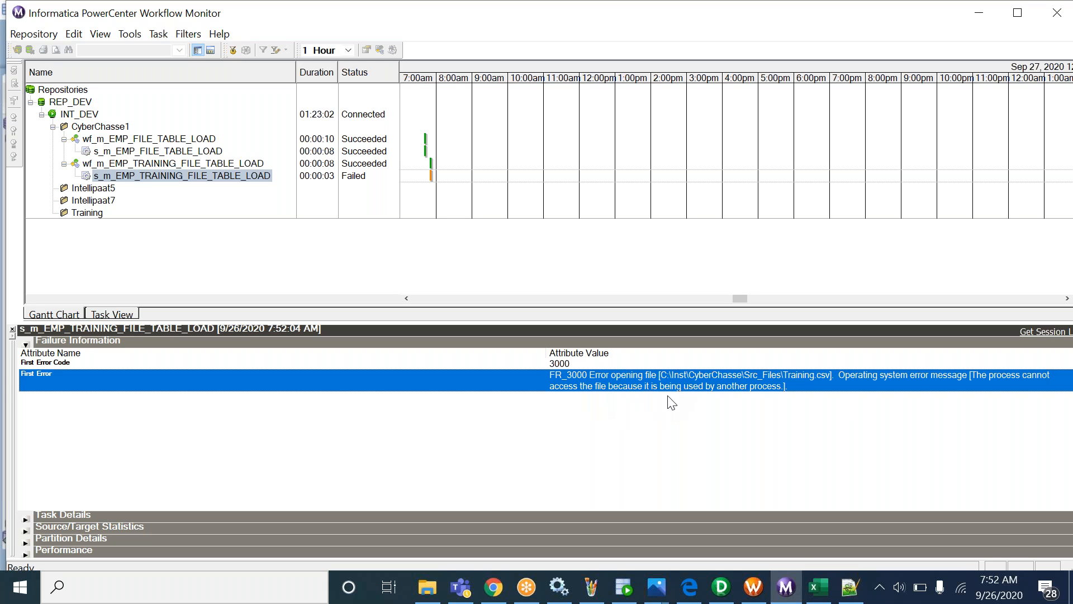
Switch to Excel and close it to release its open file.
{"action": "left_click", "coordinate": [816, 591]}
{"action": "left_click_drag", "start_coordinate": [705, 296], "coordinate": [473, 258]}
{"action": "left_click", "coordinate": [742, 259]}
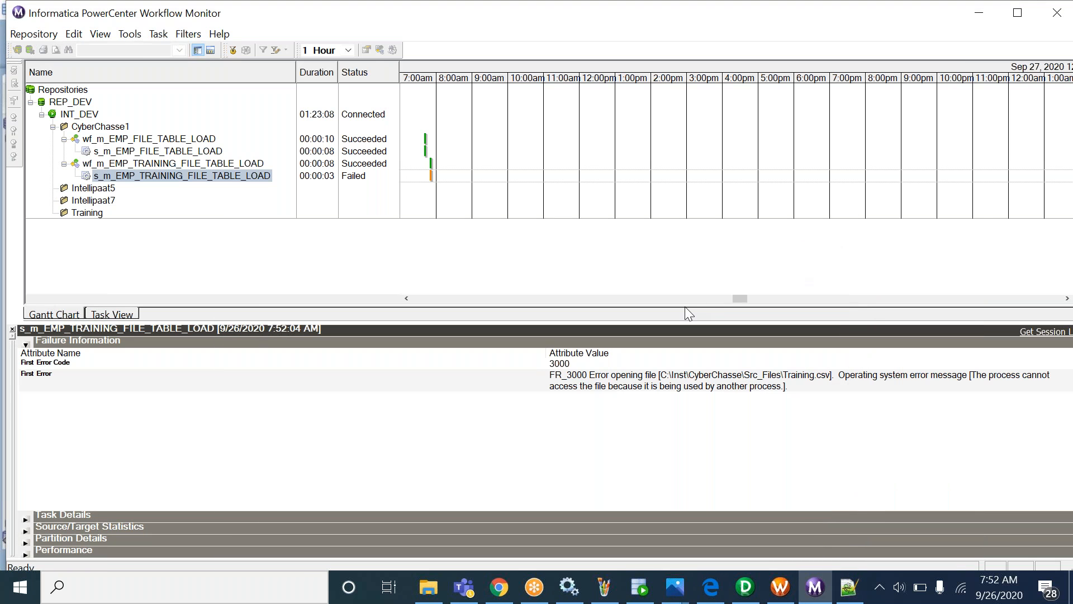
Return to Workflow Manager and run wf_m_EMP_TRAINING_FILE_TABLE_LOAD again.
{"action": "left_click", "coordinate": [781, 586]}
{"action": "right_click", "coordinate": [484, 160]}
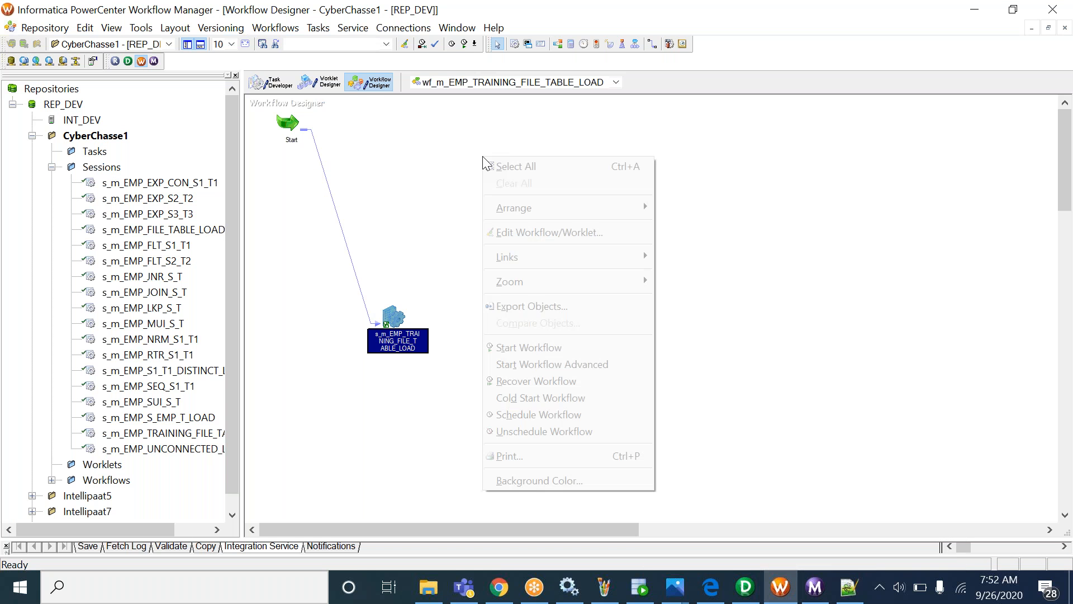
{"action": "left_click", "coordinate": [541, 344]}
Switch to Workflow Monitor and check the source and target statistics of the new s_m_EMP_TRAINING_FILE_TABLE_LOAD run.
{"action": "left_click", "coordinate": [815, 589]}
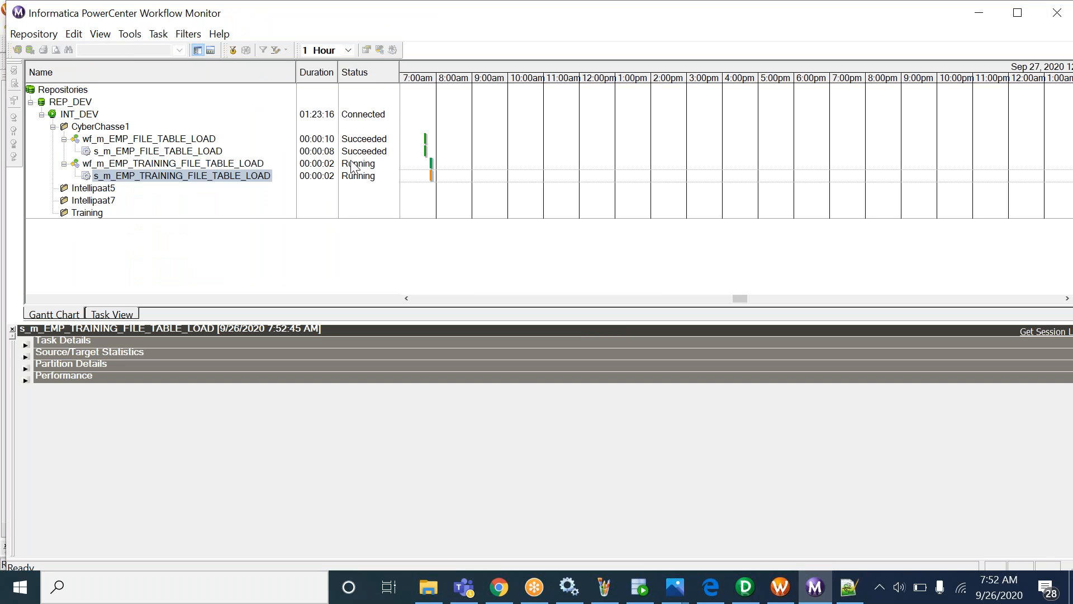
{"action": "left_click", "coordinate": [26, 357]}
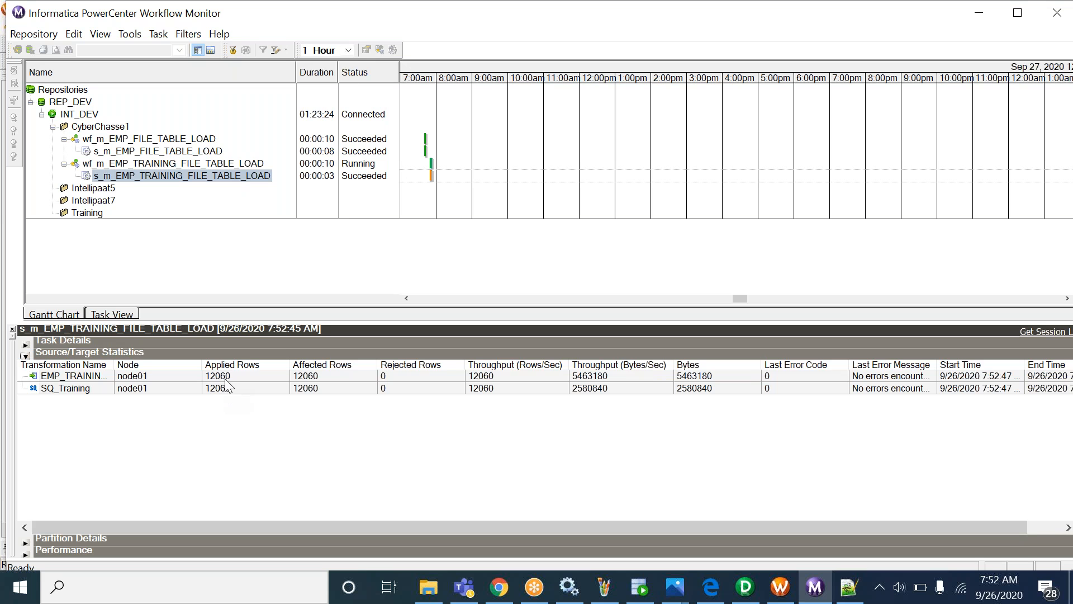
{"action": "left_click", "coordinate": [132, 376]}
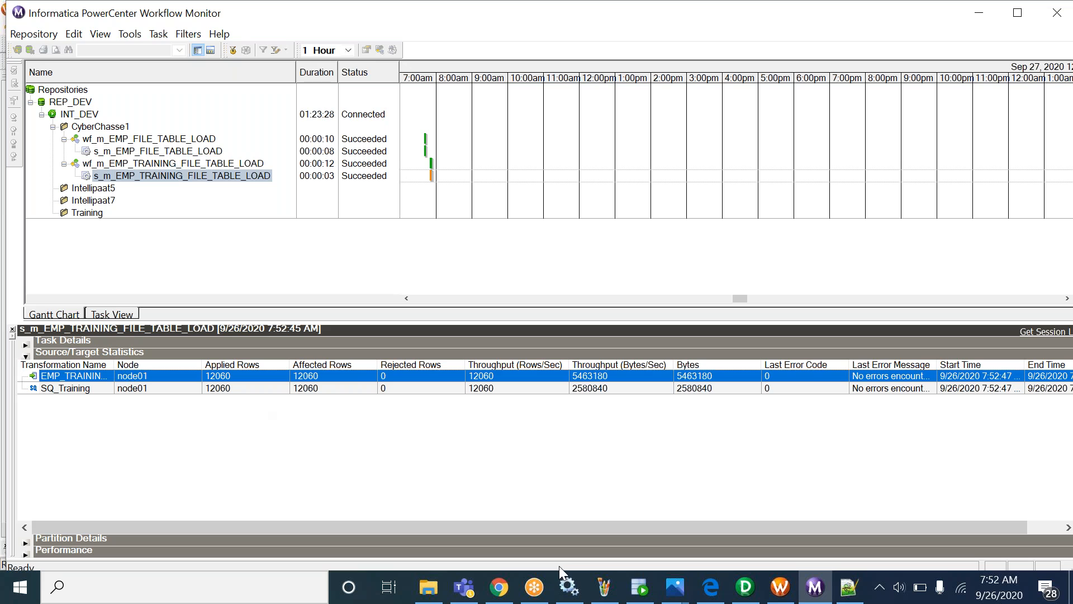
Switch to SQL Developer, run SELECT * FROM EMP_TRAINING_T and enlarge the query result area.
{"action": "left_click", "coordinate": [640, 587]}
{"action": "left_click", "coordinate": [478, 147]}
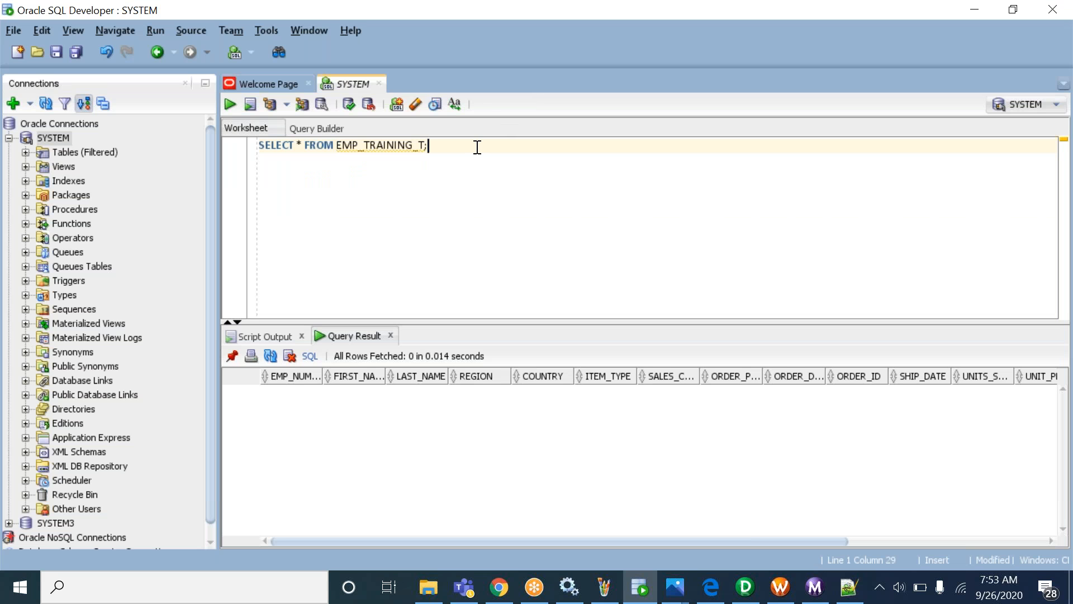
{"action": "key", "text": "ctrl+Return"}
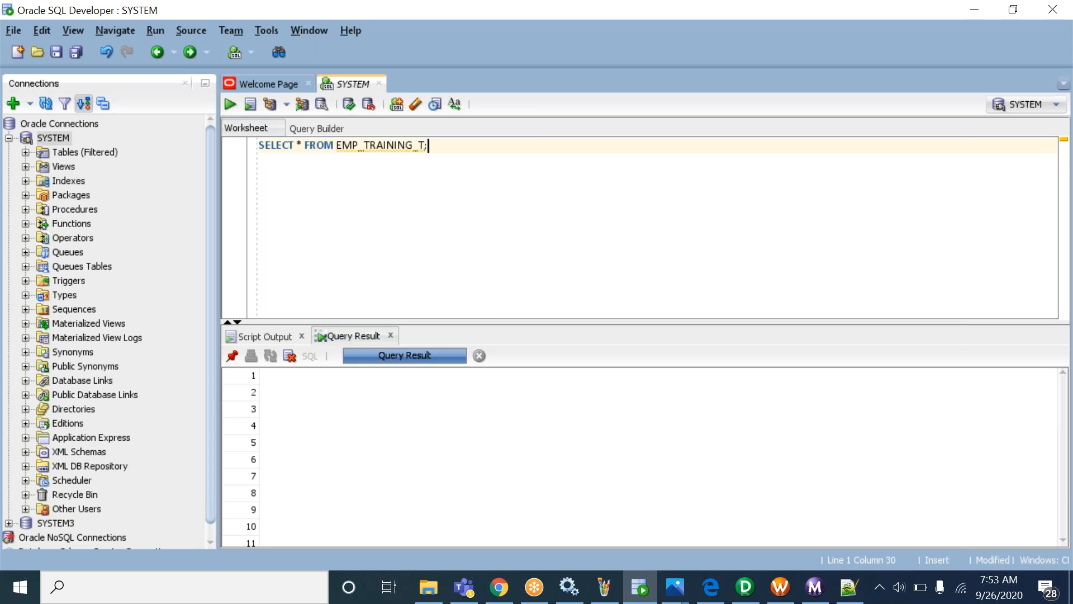
{"action": "left_click_drag", "start_coordinate": [491, 320], "coordinate": [464, 226]}
Examine the loaded EMP_TRAINING_T data across one result row through to the TOTAL_PROFIT column.
{"action": "left_click", "coordinate": [412, 399]}
{"action": "key", "text": "Right"}
{"action": "key", "text": "Right"}
{"action": "key", "text": "Right"}
{"action": "key", "text": "Right"}
{"action": "key", "text": "Right"}
{"action": "key", "text": "Right"}
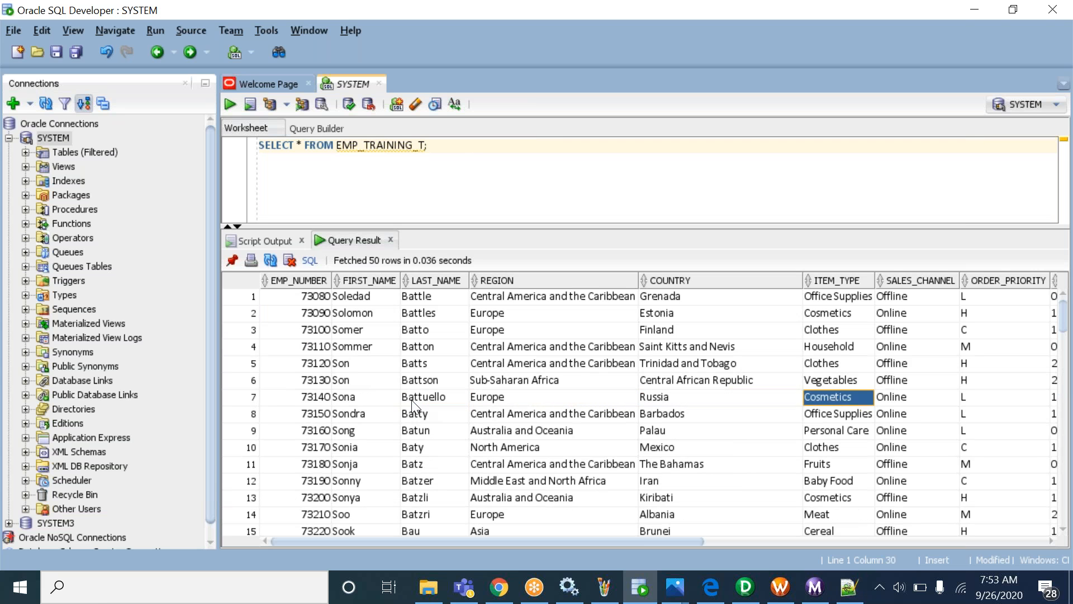
{"action": "key", "text": "Right"}
{"action": "key", "text": "Right"}
{"action": "key", "text": "Right"}
{"action": "key", "text": "Right"}
{"action": "key", "text": "Right"}
{"action": "key", "text": "Right"}
{"action": "key", "text": "Right"}
{"action": "key", "text": "Right"}
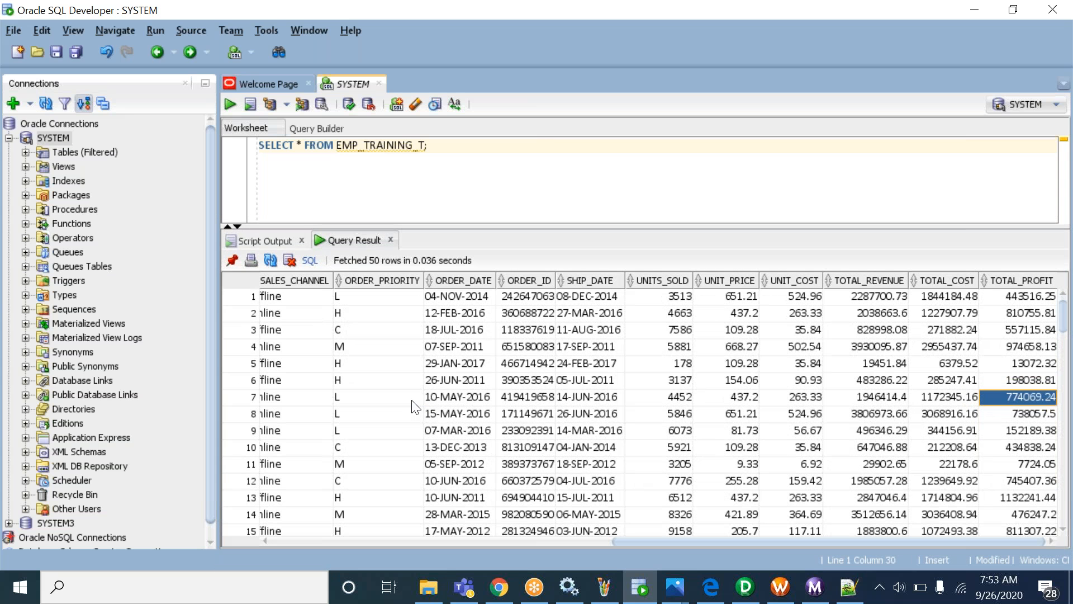
Check the SHIP_DATE values in the EMP_TRAINING_T query results.
{"action": "left_click_drag", "start_coordinate": [686, 333], "coordinate": [846, 390]}
{"action": "left_click", "coordinate": [598, 379]}
{"action": "left_click", "coordinate": [589, 361]}
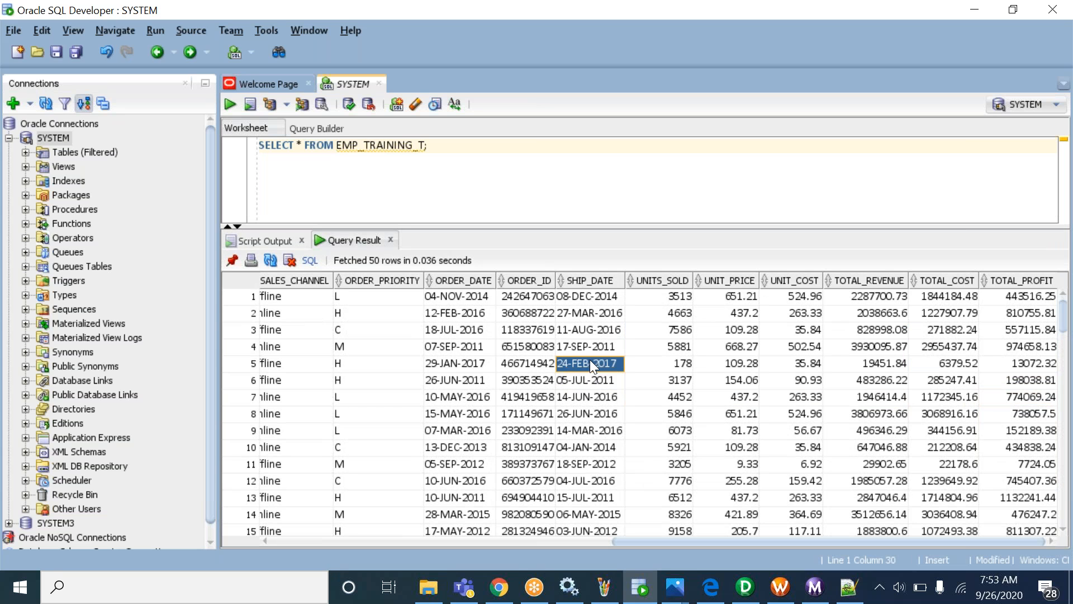
{"action": "left_click", "coordinate": [607, 300]}
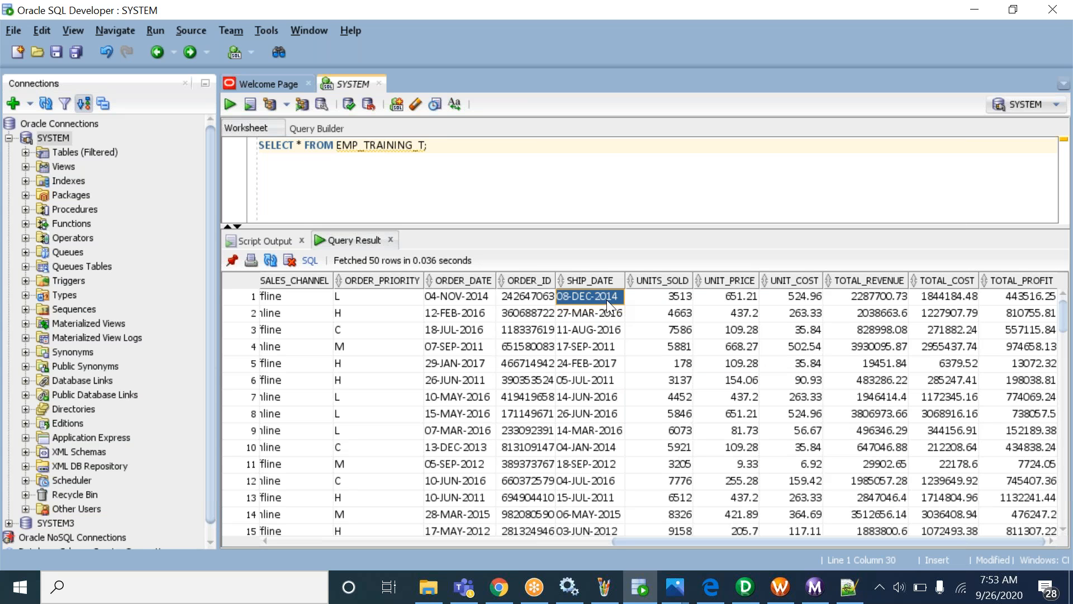
{"action": "left_click", "coordinate": [264, 31]}
{"action": "left_click", "coordinate": [325, 350]}
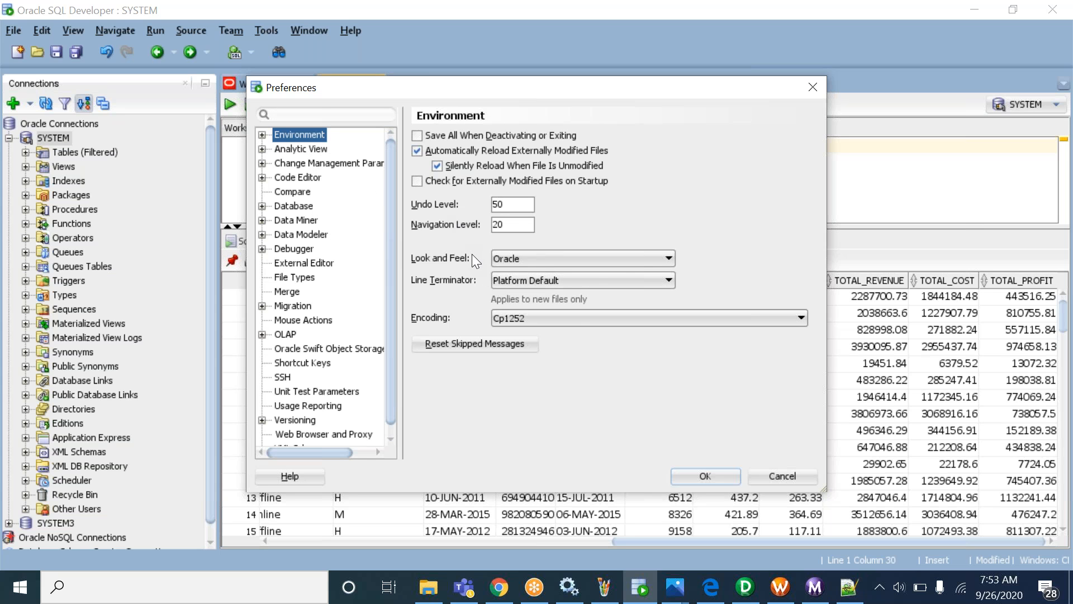
{"action": "key", "text": "Escape"}
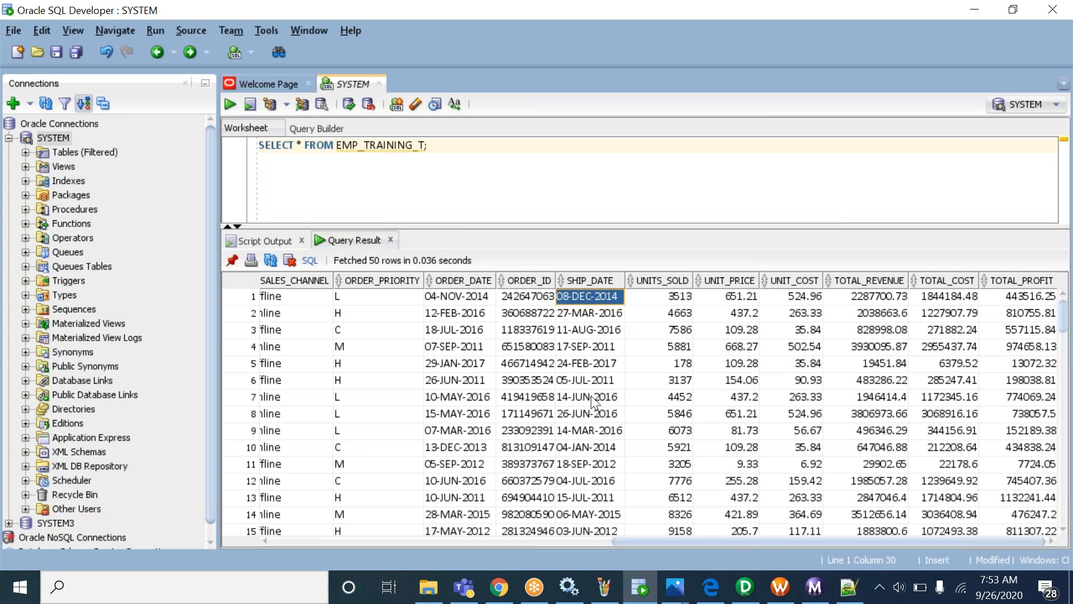
Count all rows returned by the EMP_TRAINING_T query from the result grid and close the count.
{"action": "left_click_drag", "start_coordinate": [739, 537], "coordinate": [425, 538]}
{"action": "left_click", "coordinate": [465, 421]}
{"action": "right_click", "coordinate": [465, 420]}
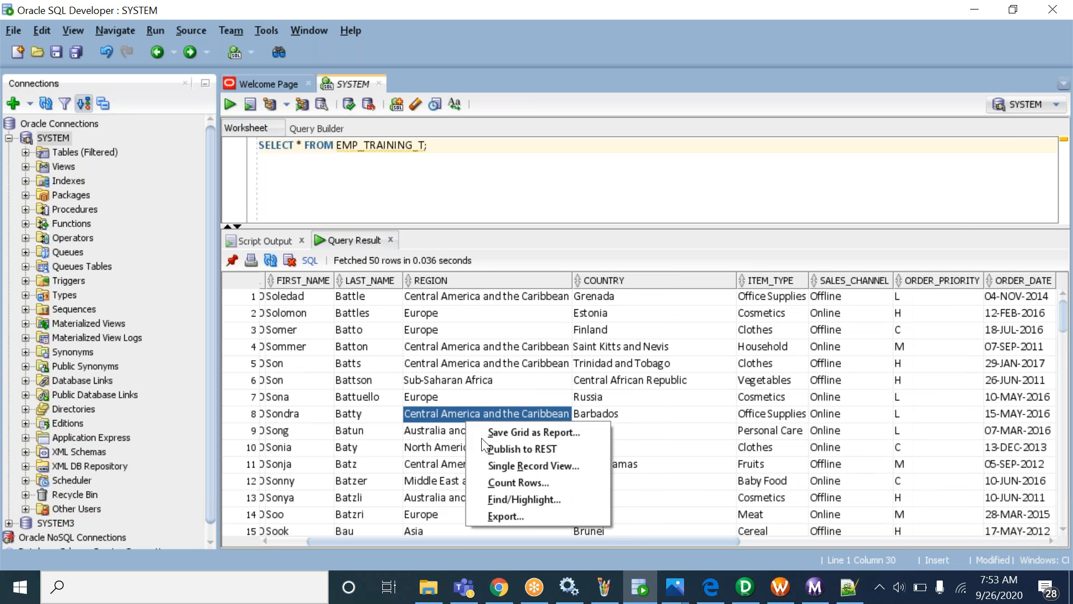
{"action": "left_click", "coordinate": [560, 481]}
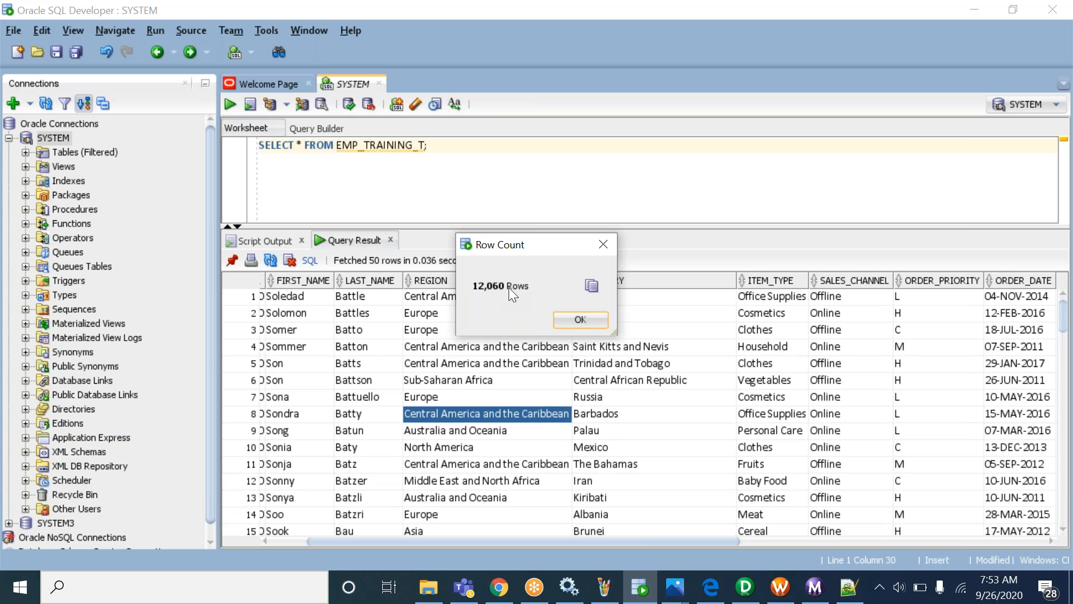
{"action": "key", "text": "Return"}
{"action": "left_click", "coordinate": [448, 184]}
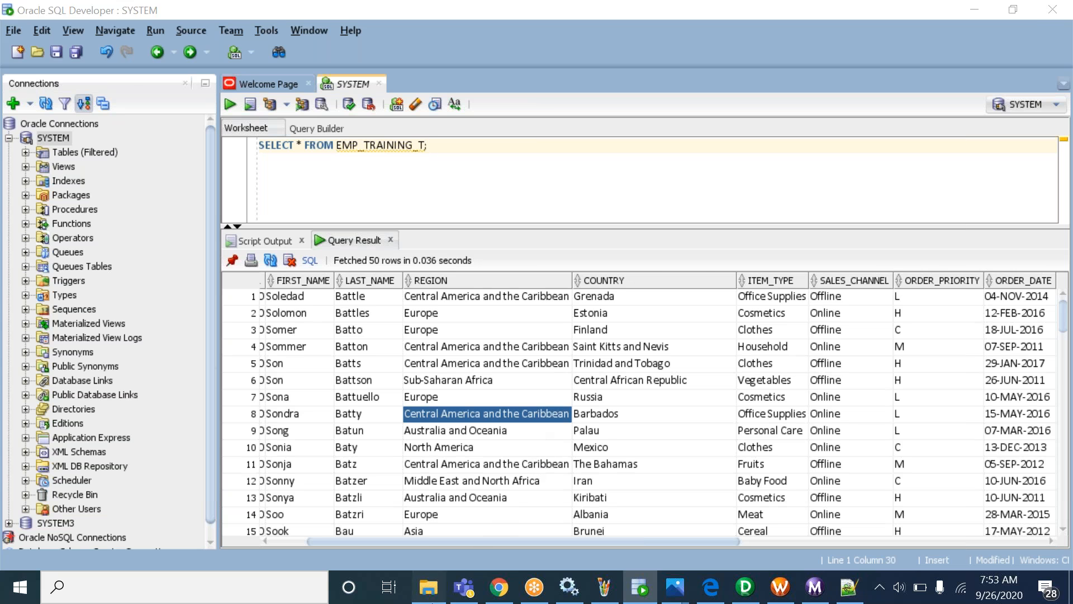
Switch to File Explorer and create a folder named Archive in Src_Files.
{"action": "left_click", "coordinate": [429, 587]}
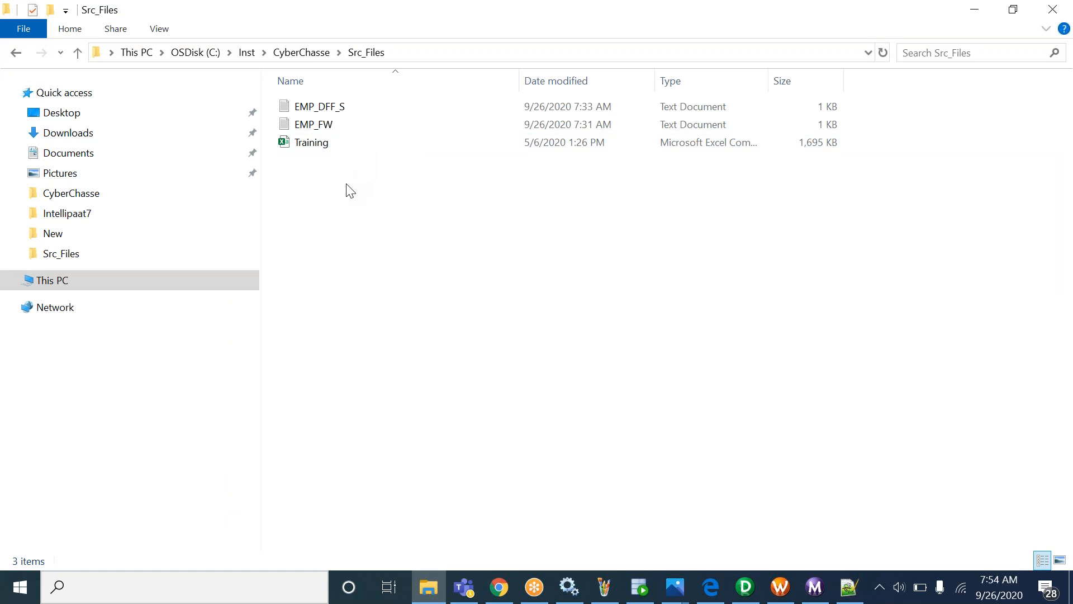
{"action": "left_click", "coordinate": [331, 149]}
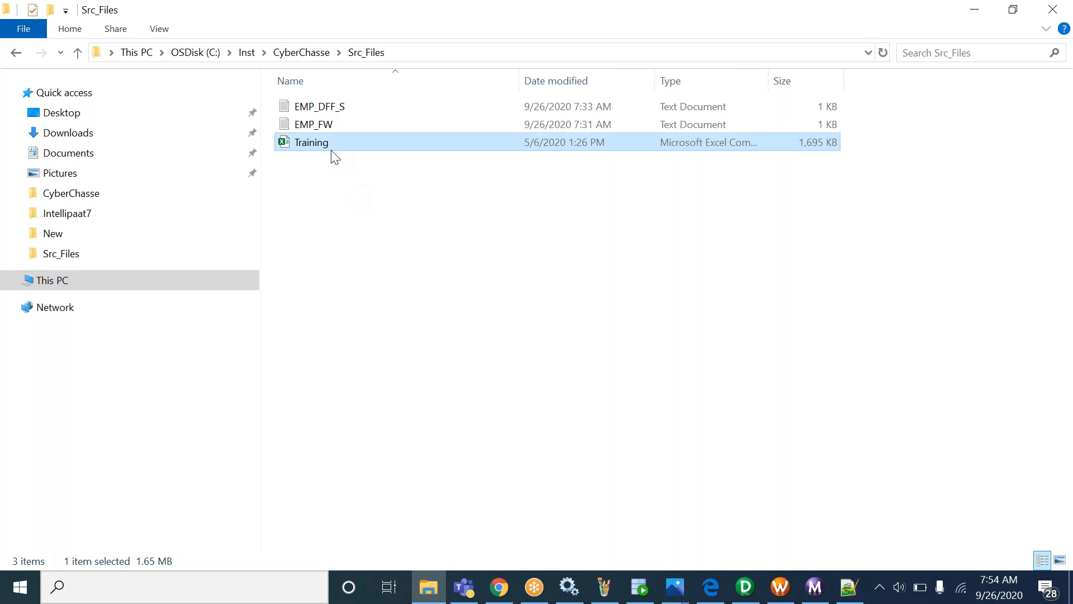
{"action": "right_click", "coordinate": [347, 204]}
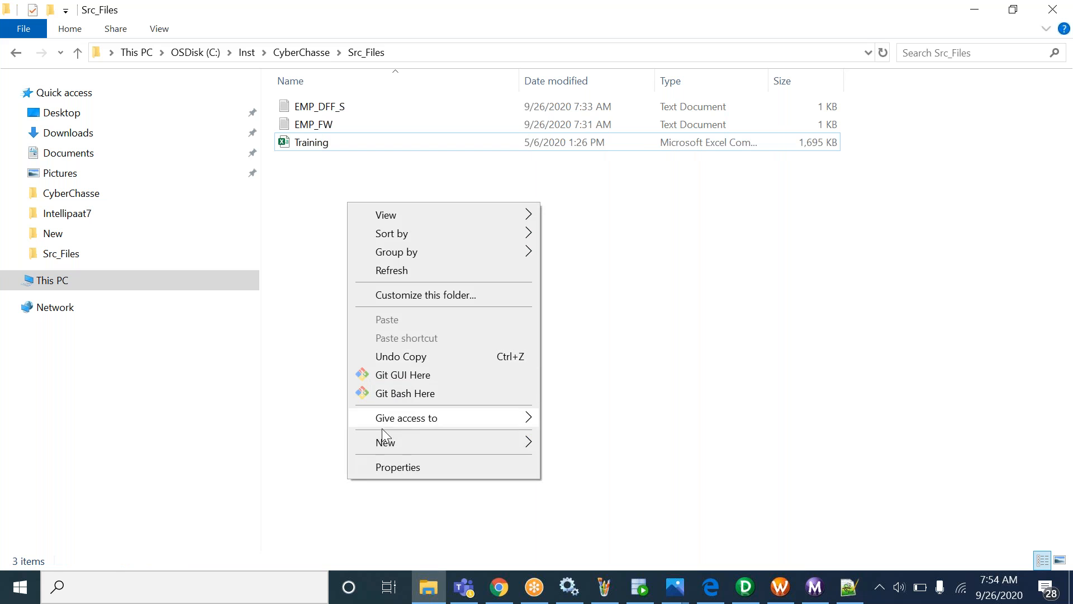
{"action": "mouse_move", "coordinate": [442, 434]}
{"action": "left_click", "coordinate": [582, 213]}
{"action": "type", "text": "Archive"}
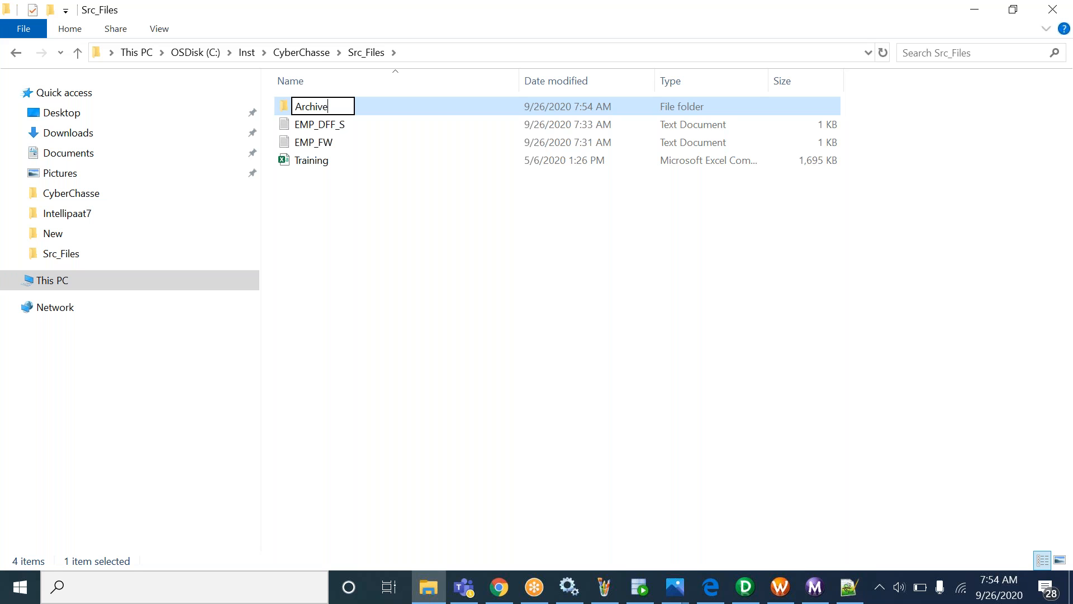
{"action": "left_click", "coordinate": [335, 146]}
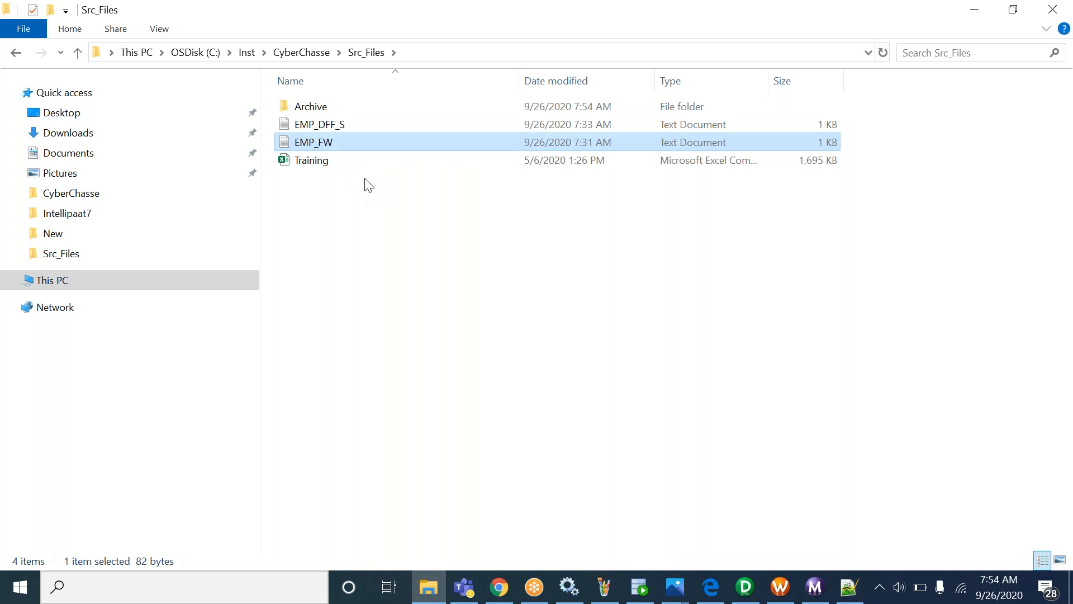
Move the EMP_DFF_S and EMP_FW text files into the Archive folder.
{"action": "left_click", "coordinate": [330, 130]}
{"action": "left_click", "coordinate": [329, 144], "text": "ctrl"}
{"action": "left_click_drag", "start_coordinate": [327, 144], "coordinate": [323, 105]}
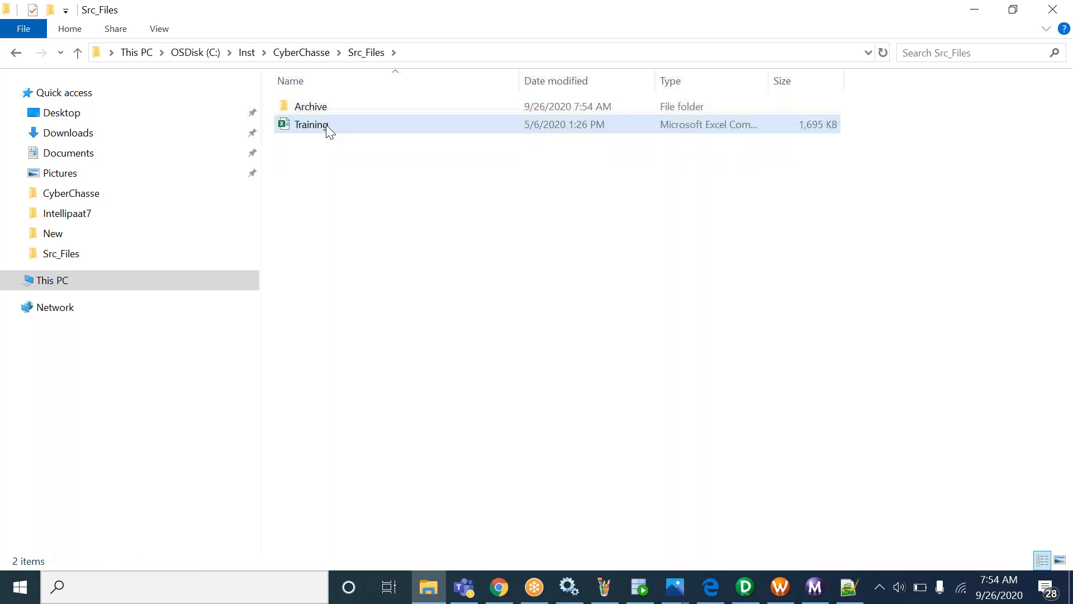
Rename the Training file as EMP_HYD.
{"action": "right_click", "coordinate": [327, 130]}
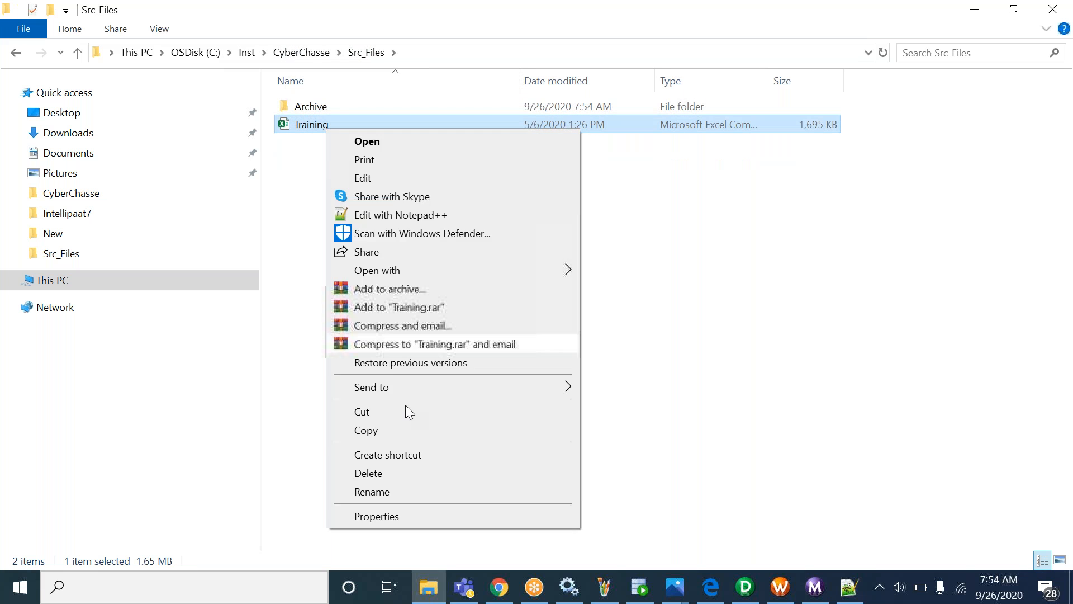
{"action": "left_click", "coordinate": [407, 488]}
{"action": "type", "text": "EMP_HYD"}
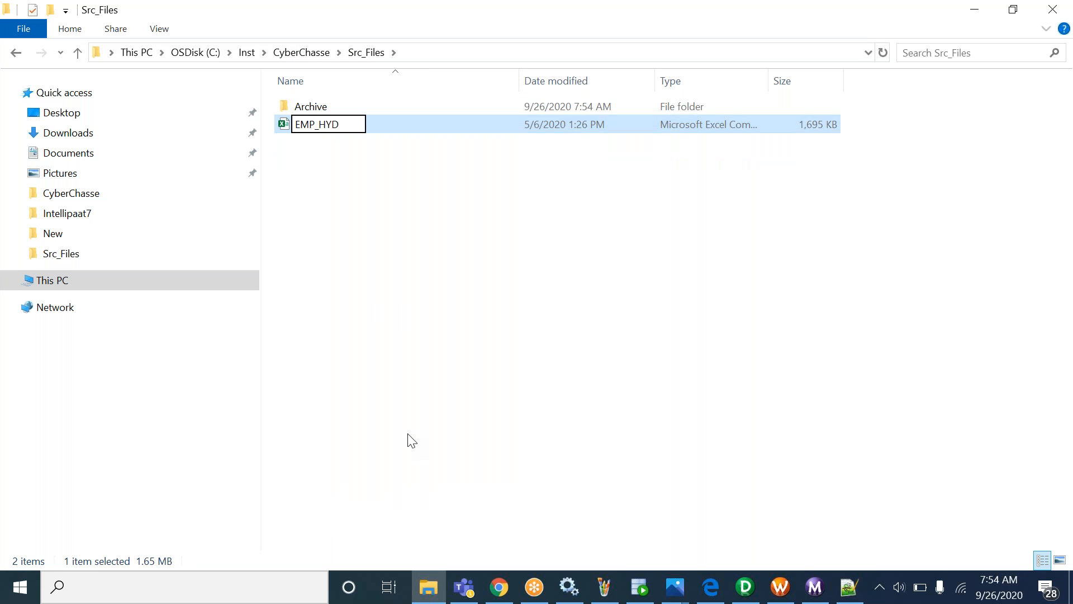
{"action": "left_click", "coordinate": [367, 209]}
Make two copies of the EMP_HYD file in the same folder.
{"action": "left_click", "coordinate": [330, 133]}
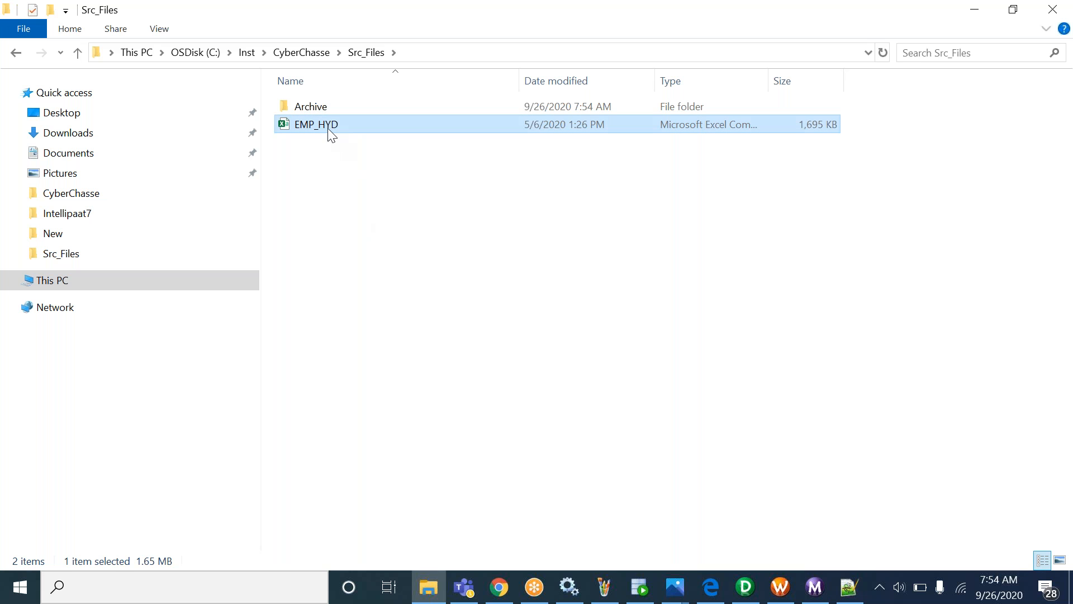
{"action": "key", "text": "ctrl+c"}
{"action": "key", "text": "ctrl+v"}
{"action": "key", "text": "ctrl+v"}
Rename the file EMP_HYD - Copy (2) as EMP_USA.
{"action": "right_click", "coordinate": [329, 129]}
{"action": "left_click", "coordinate": [400, 494]}
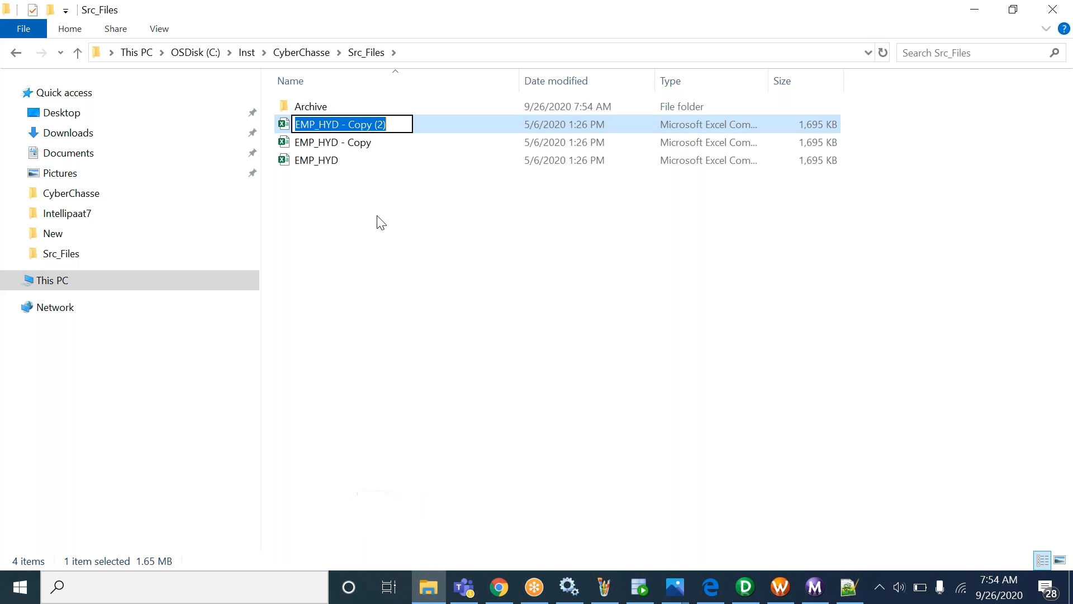
{"action": "left_click_drag", "start_coordinate": [318, 124], "coordinate": [397, 140]}
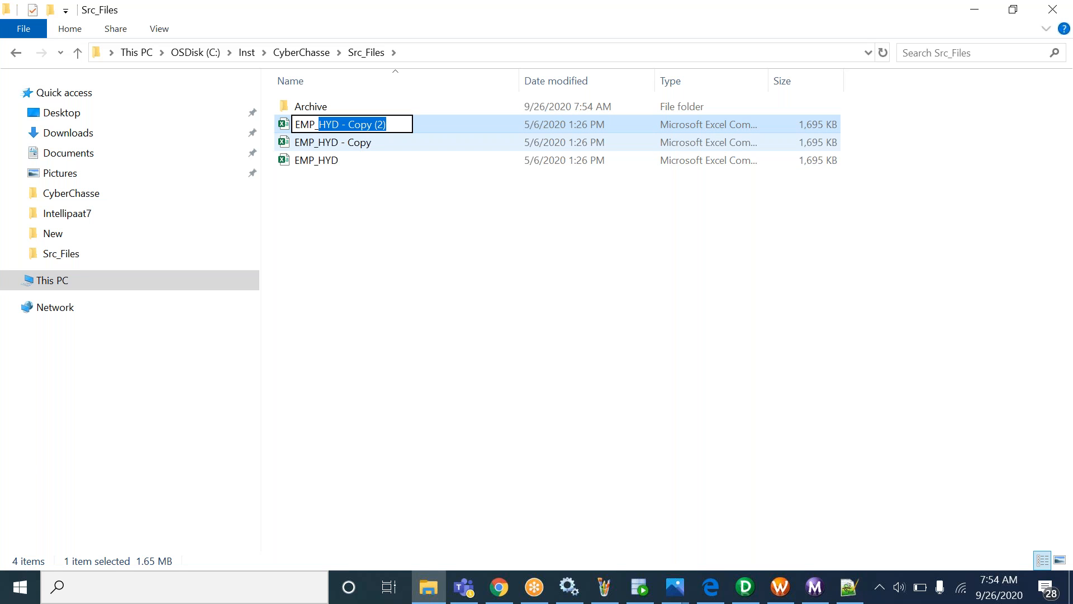
{"action": "type", "text": "USA"}
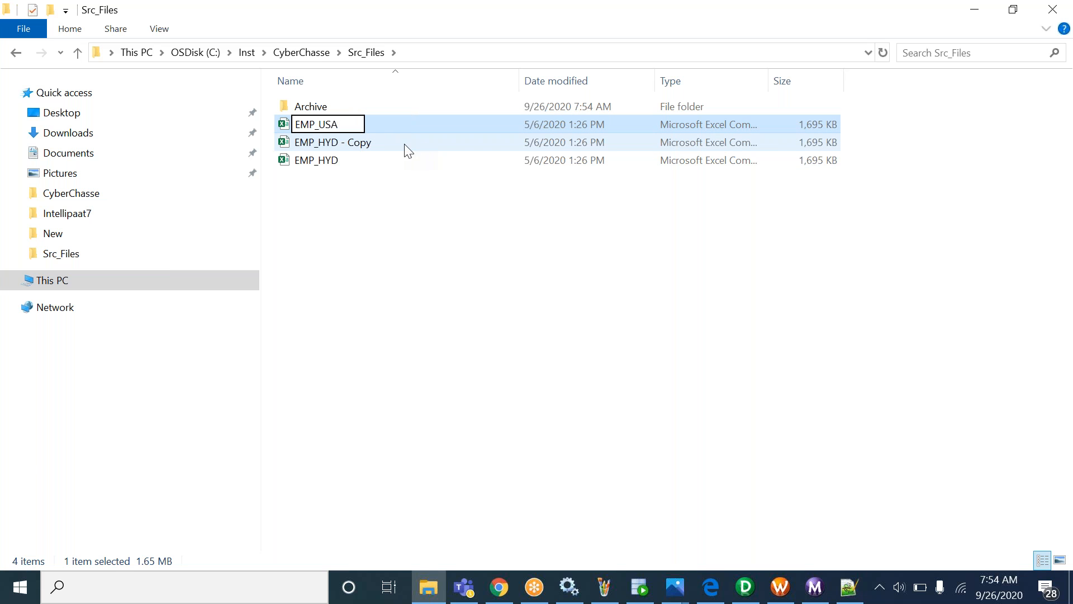
{"action": "left_click", "coordinate": [403, 143]}
Rename the file EMP_HYD - Copy as EMP_IND.
{"action": "left_click", "coordinate": [369, 119]}
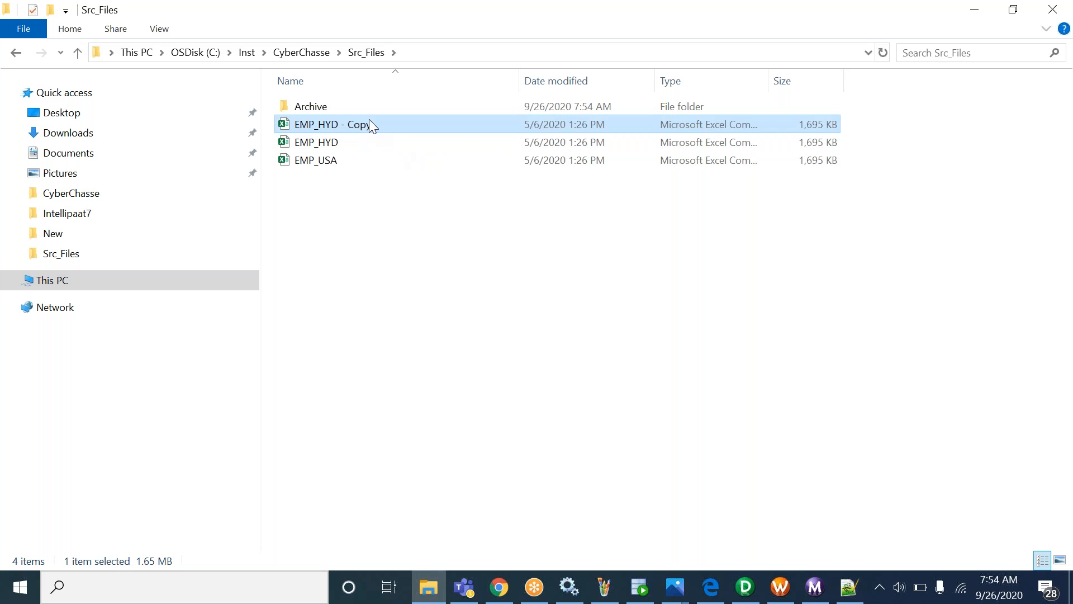
{"action": "right_click", "coordinate": [369, 119]}
{"action": "left_click", "coordinate": [432, 484]}
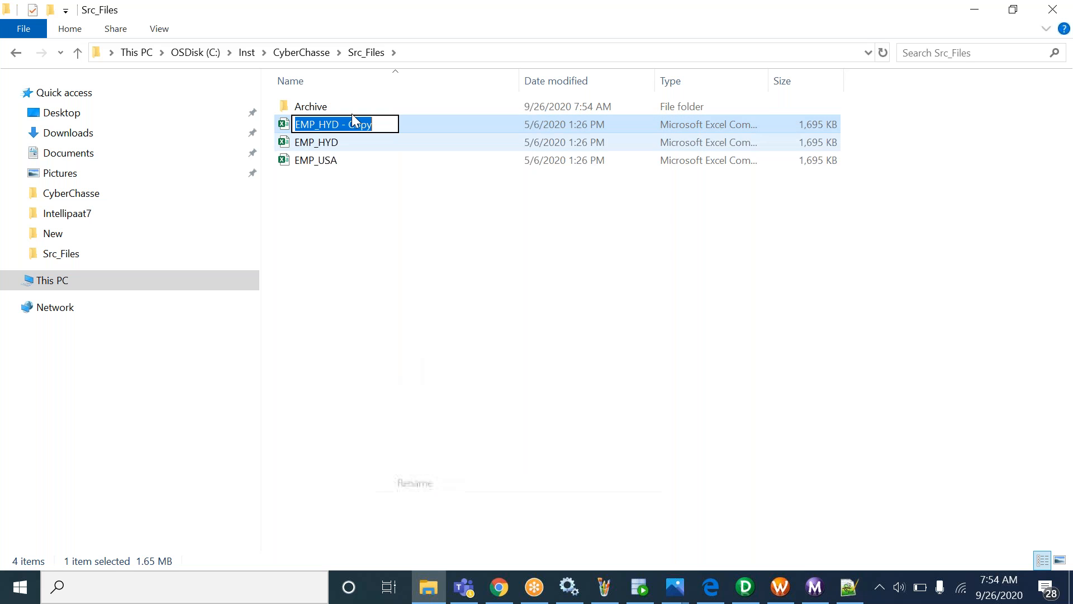
{"action": "left_click_drag", "start_coordinate": [318, 124], "coordinate": [400, 125]}
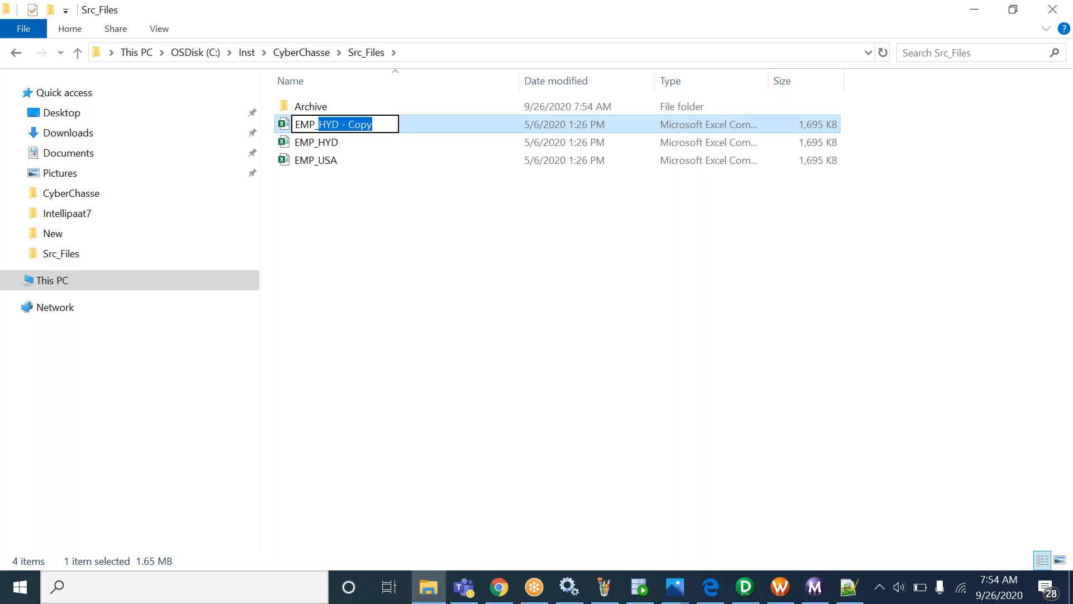
{"action": "type", "text": "IND"}
{"action": "key", "text": "Return"}
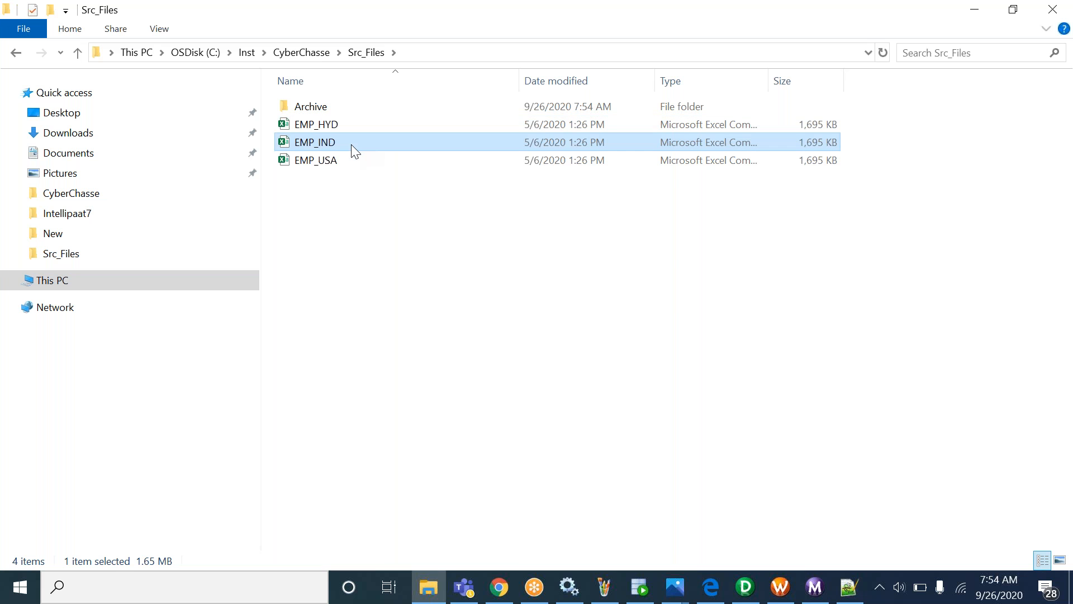
Rename the EMP_HYD file as EMP_UK and select all three EMP files.
{"action": "right_click", "coordinate": [340, 118]}
{"action": "left_click", "coordinate": [308, 124]}
{"action": "right_click", "coordinate": [307, 129]}
{"action": "left_click", "coordinate": [374, 490]}
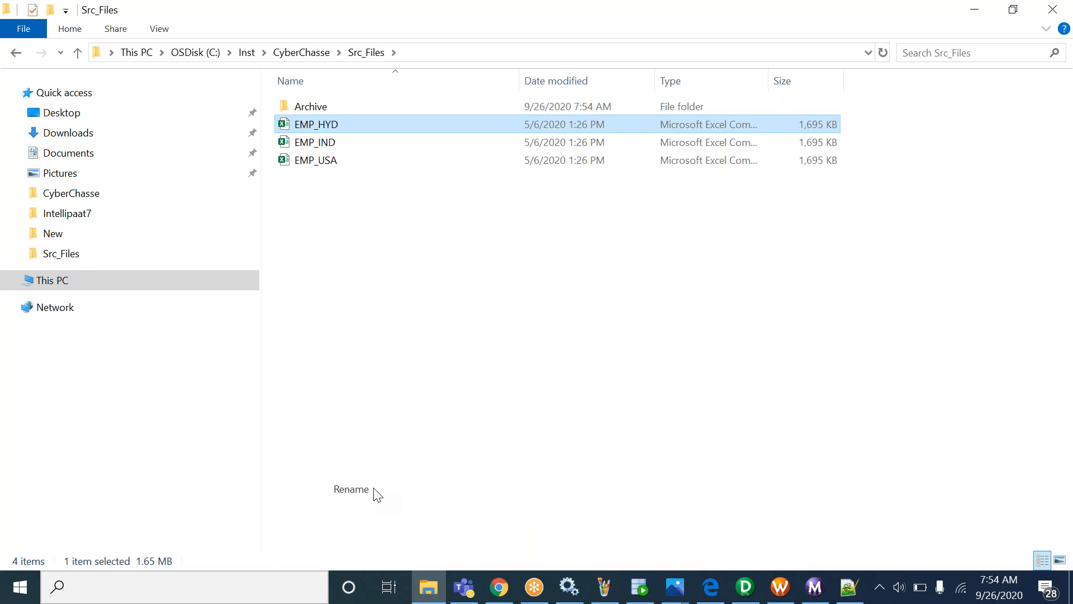
{"action": "left_click_drag", "start_coordinate": [319, 124], "coordinate": [356, 124]}
{"action": "type", "text": "UK"}
{"action": "left_click", "coordinate": [496, 277]}
{"action": "left_click_drag", "start_coordinate": [380, 210], "coordinate": [330, 122]}
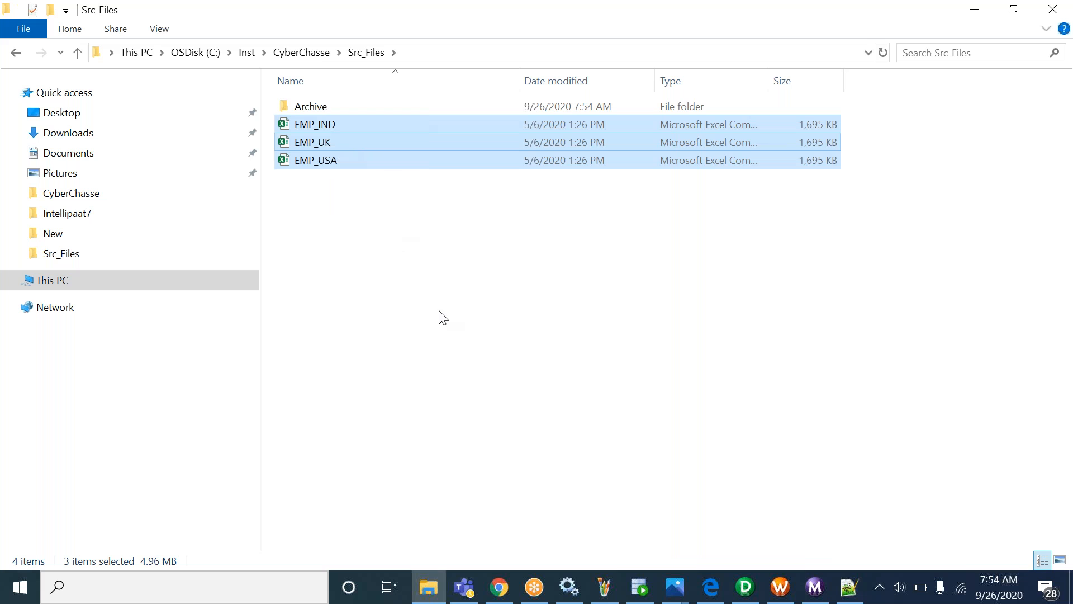
Switch to Paint and add a text note below the list: "-- Multiple Files to a Table" with the indented line "--- List / Indirect file approch".
{"action": "left_click", "coordinate": [604, 585]}
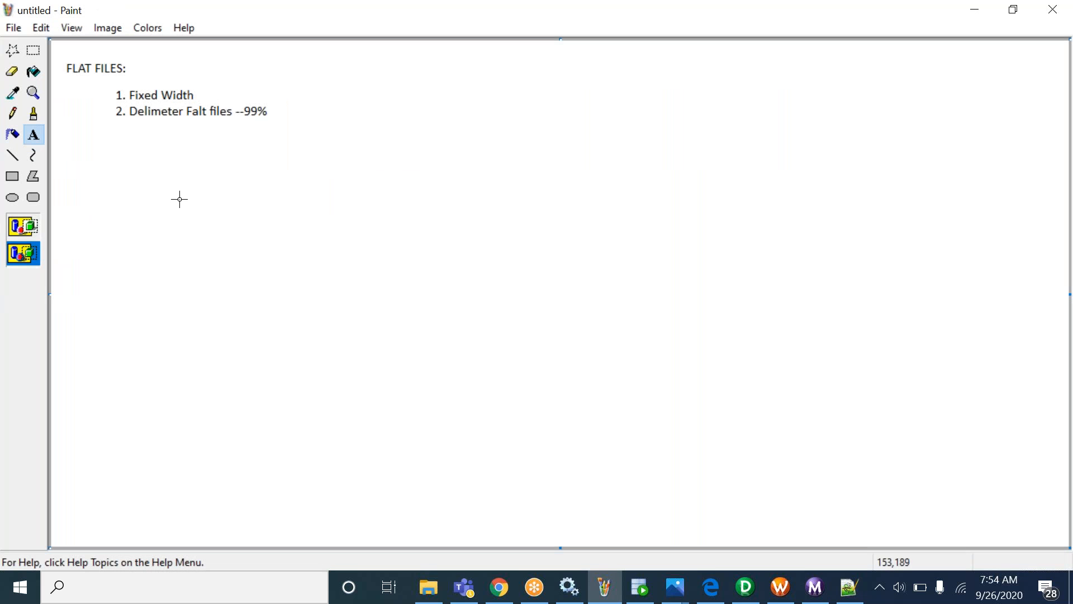
{"action": "left_click_drag", "start_coordinate": [102, 182], "coordinate": [479, 356]}
{"action": "type", "text": "-- Mult"}
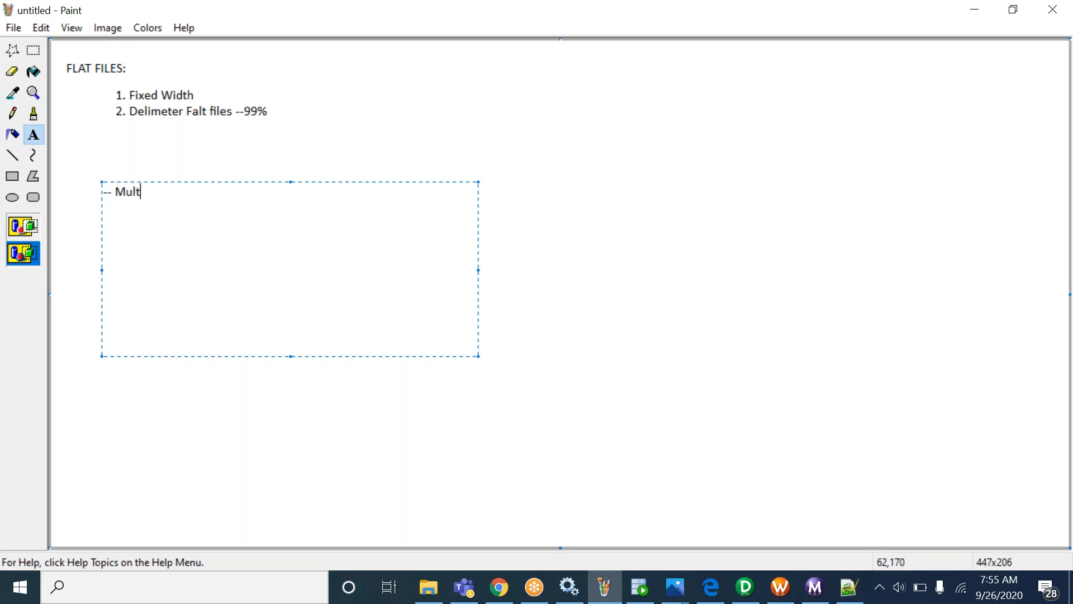
{"action": "type", "text": "iple Files to a Table"}
{"action": "key", "text": "Return"}
{"action": "key", "text": "Tab"}
{"action": "type", "text": "---"}
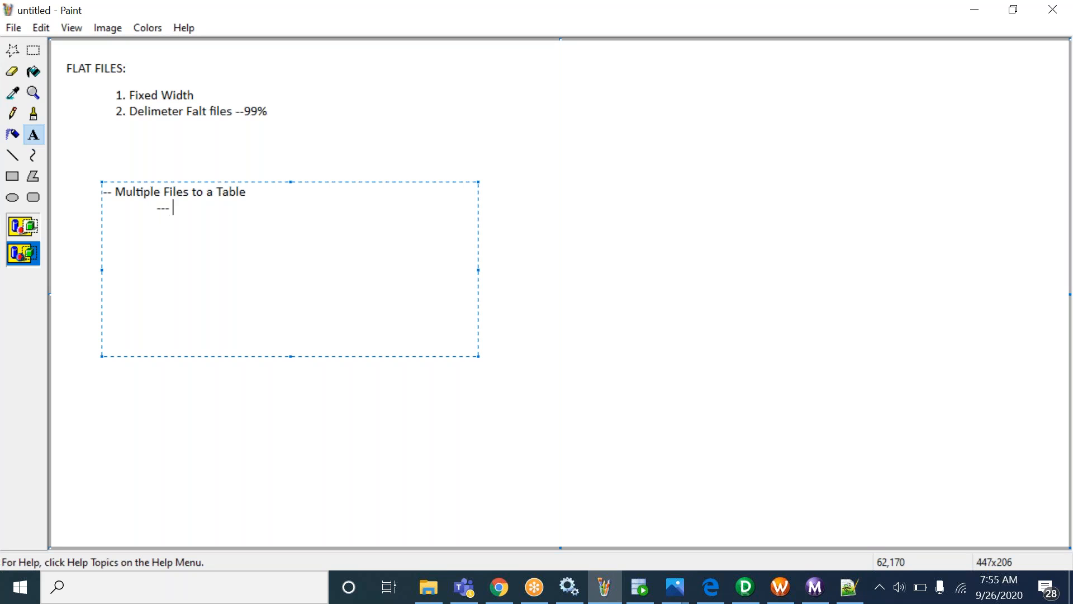
{"action": "type", "text": " List / Indirect file approch"}
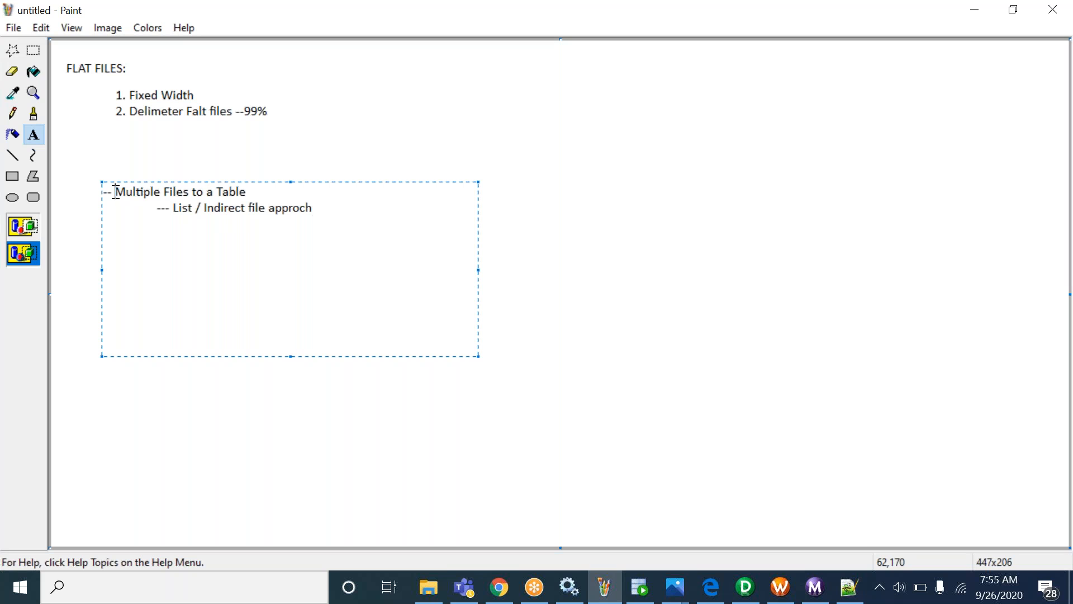
{"action": "mouse_move", "coordinate": [114, 192]}
{"action": "left_mouse_down"}
{"action": "mouse_move", "coordinate": [244, 190]}
{"action": "mouse_move", "coordinate": [212, 191]}
{"action": "mouse_move", "coordinate": [196, 208]}
{"action": "mouse_move", "coordinate": [279, 203]}
{"action": "left_mouse_up"}
{"action": "left_click_drag", "start_coordinate": [196, 208], "coordinate": [172, 208]}
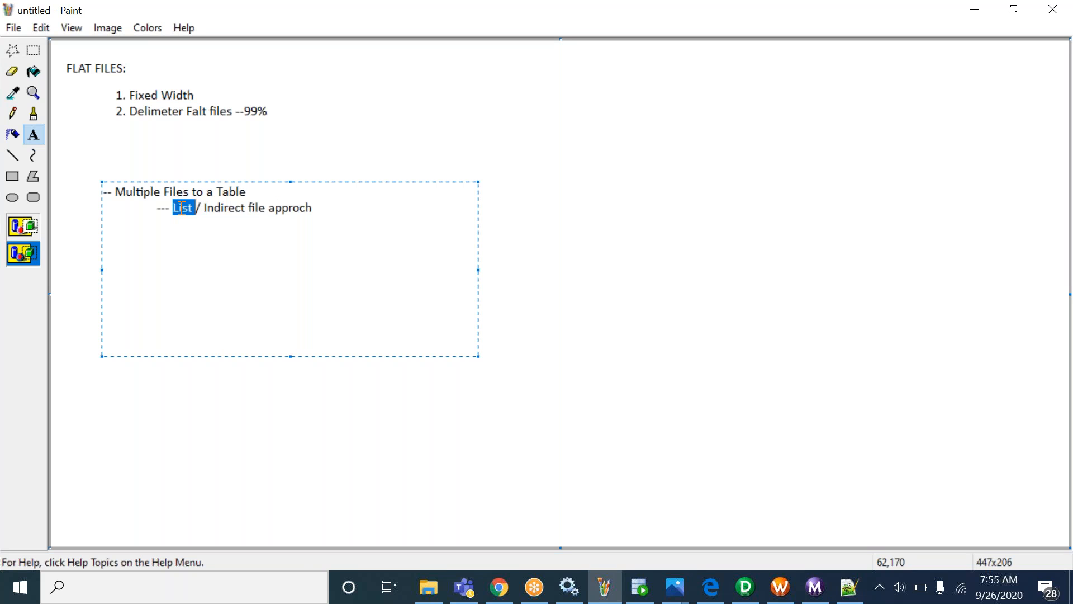
{"action": "double_click", "coordinate": [216, 208]}
Switch to File Explorer and create a text document named EMP_LIST in the Src_Files folder.
{"action": "key", "text": "alt"}
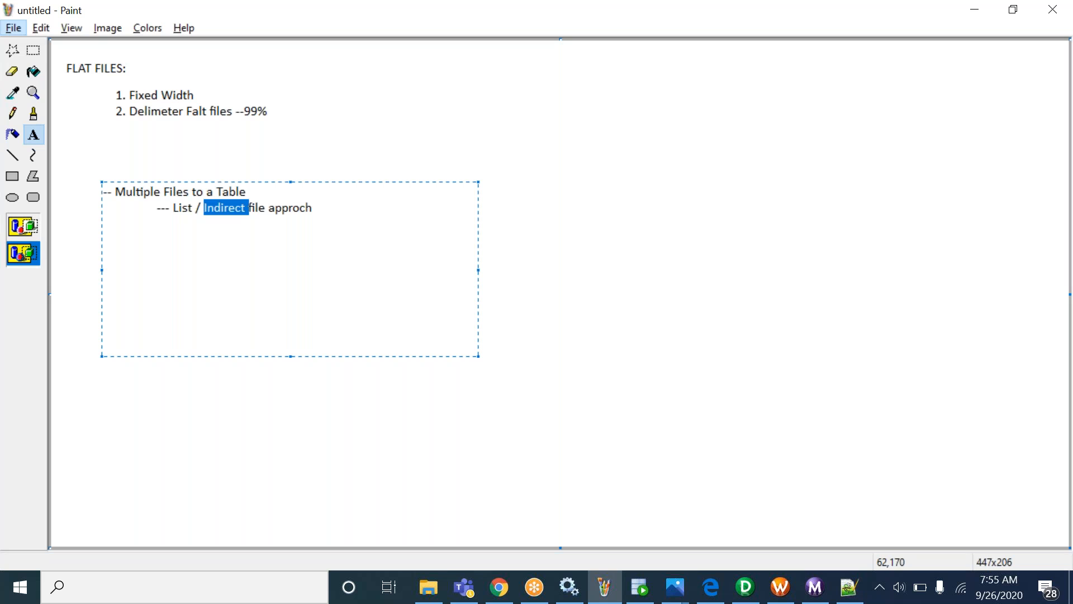
{"action": "key", "text": "alt+Tab"}
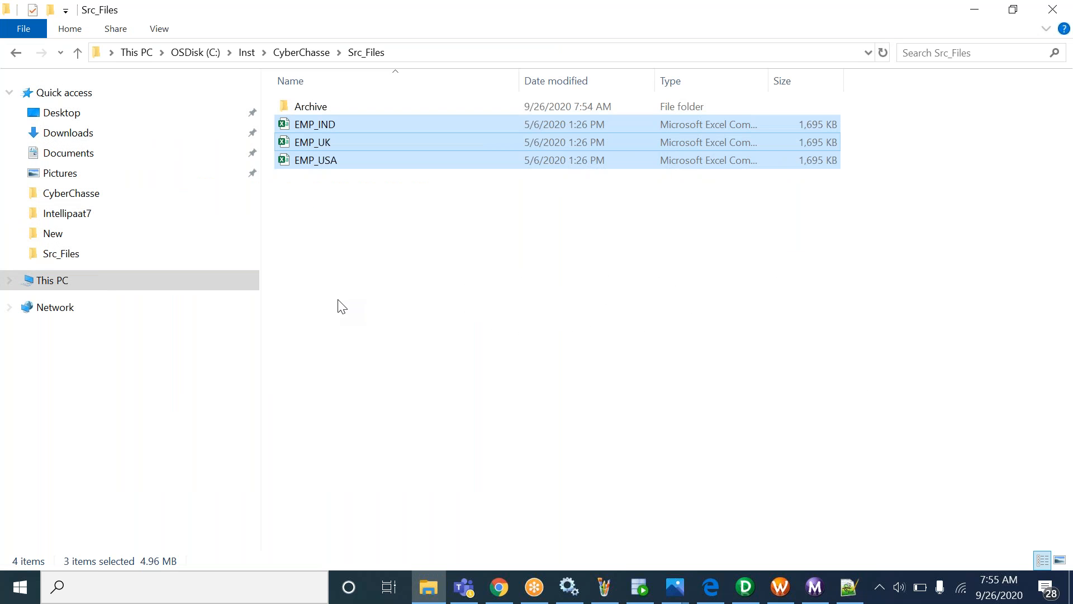
{"action": "left_click", "coordinate": [342, 307]}
{"action": "left_click_drag", "start_coordinate": [328, 219], "coordinate": [304, 126]}
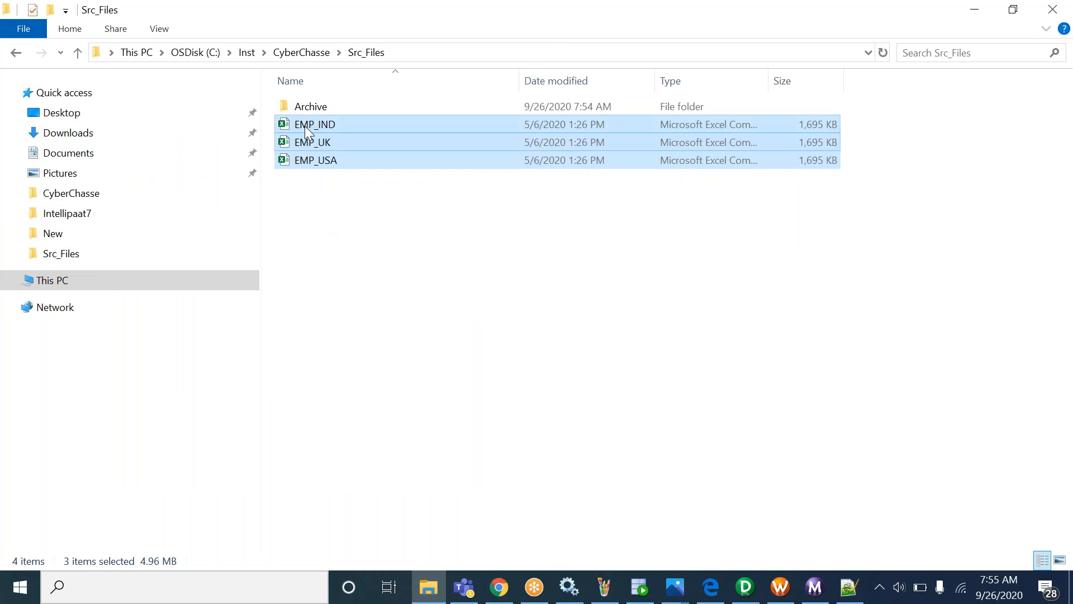
{"action": "right_click", "coordinate": [328, 229]}
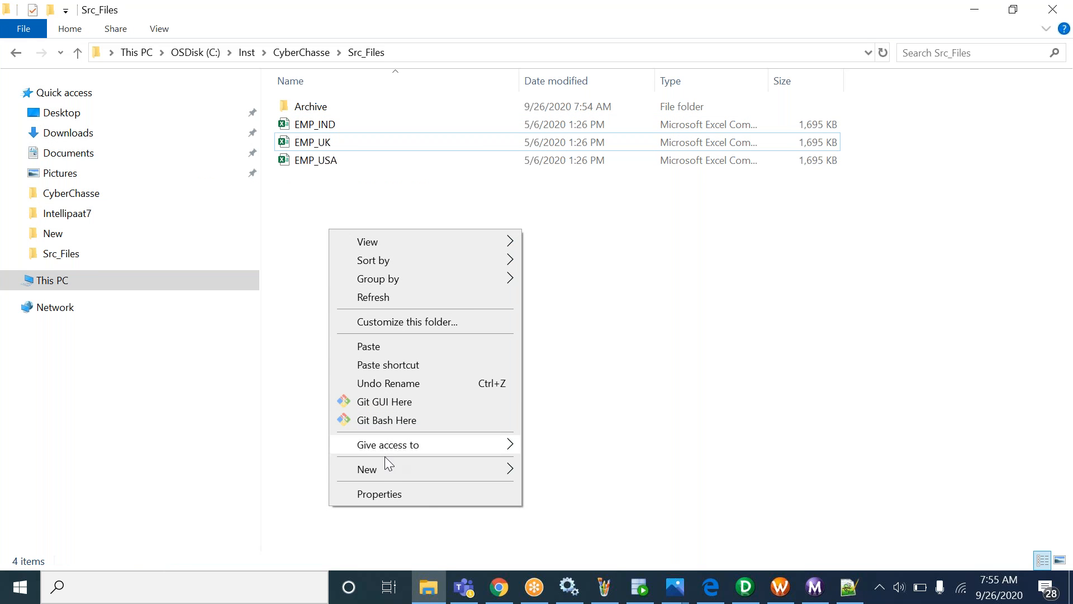
{"action": "mouse_move", "coordinate": [383, 477]}
{"action": "left_click", "coordinate": [591, 432]}
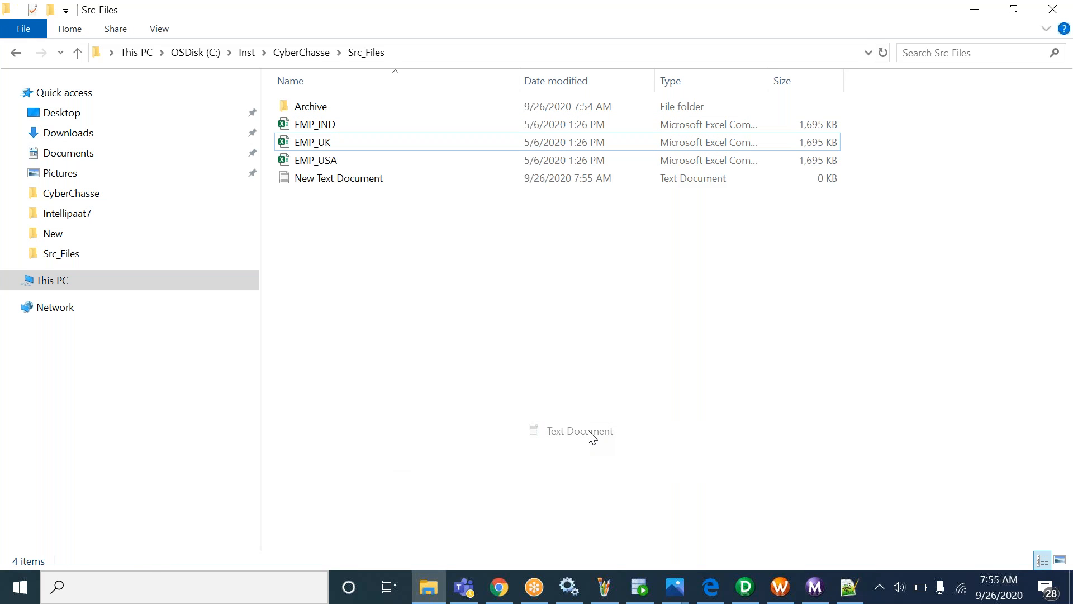
{"action": "type", "text": "E"}
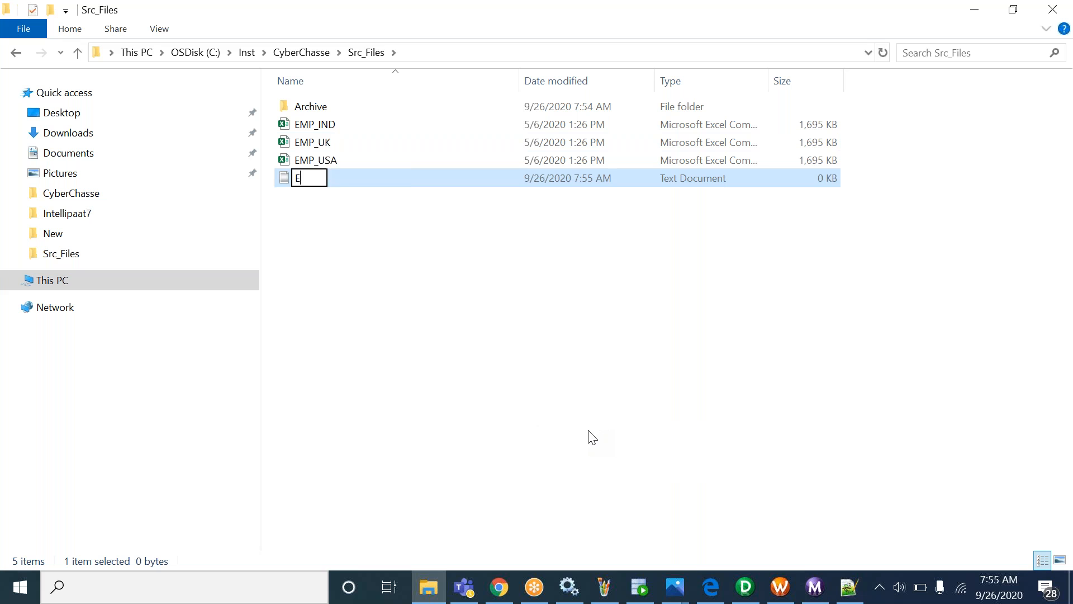
{"action": "type", "text": "MP_LIST"}
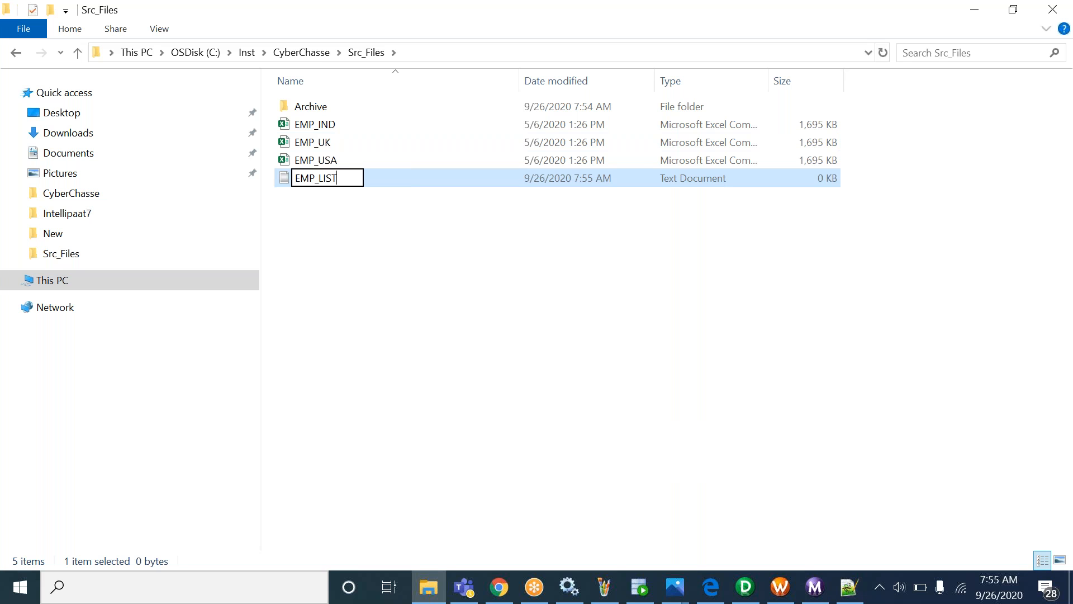
{"action": "left_click", "coordinate": [414, 257]}
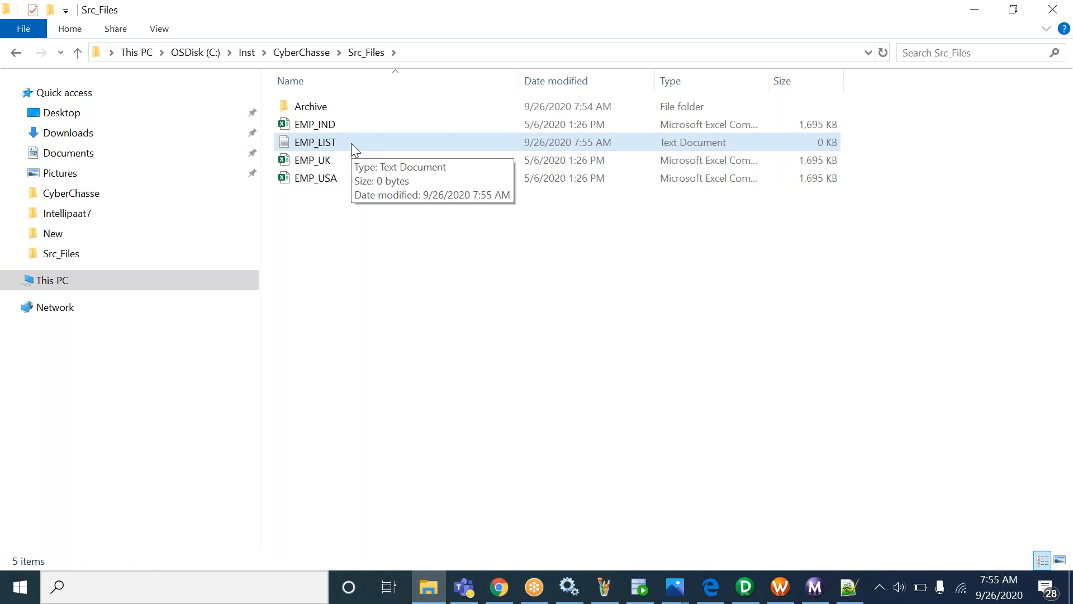
In the EMP_LIST file, list EMP_IND.csv, EMP_USA.csv and EMP_UK.csv on separate lines, save it and close it.
{"action": "double_click", "coordinate": [351, 144]}
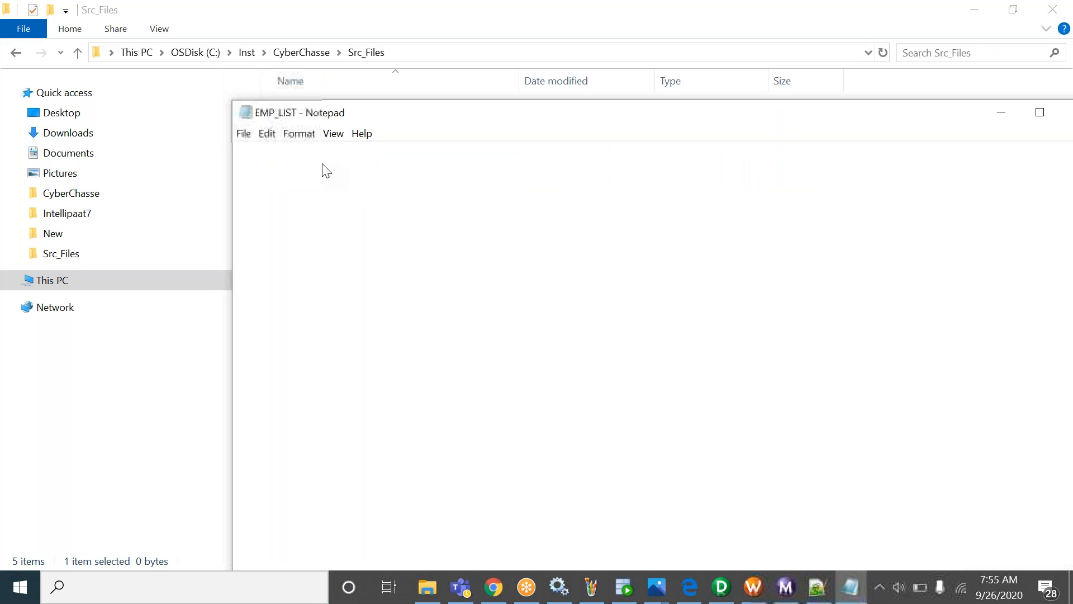
{"action": "type", "text": "EMP"}
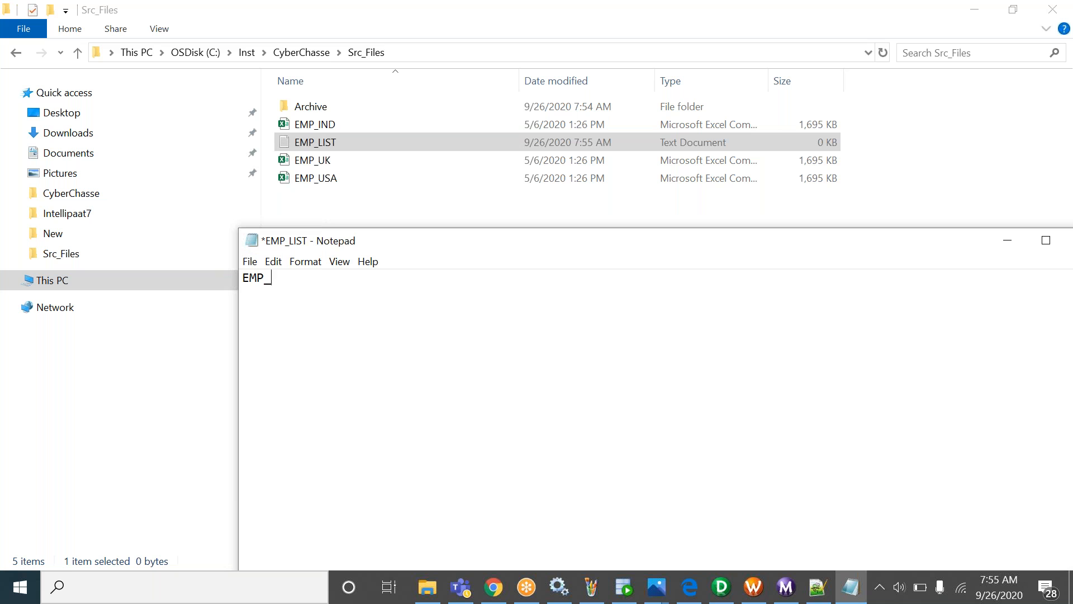
{"action": "type", "text": "_IND"}
{"action": "type", "text": ".csv "}
{"action": "type", "text": "EMP_USA"}
{"action": "type", "text": ".csv"}
{"action": "key", "text": "Return"}
{"action": "type", "text": "EM"}
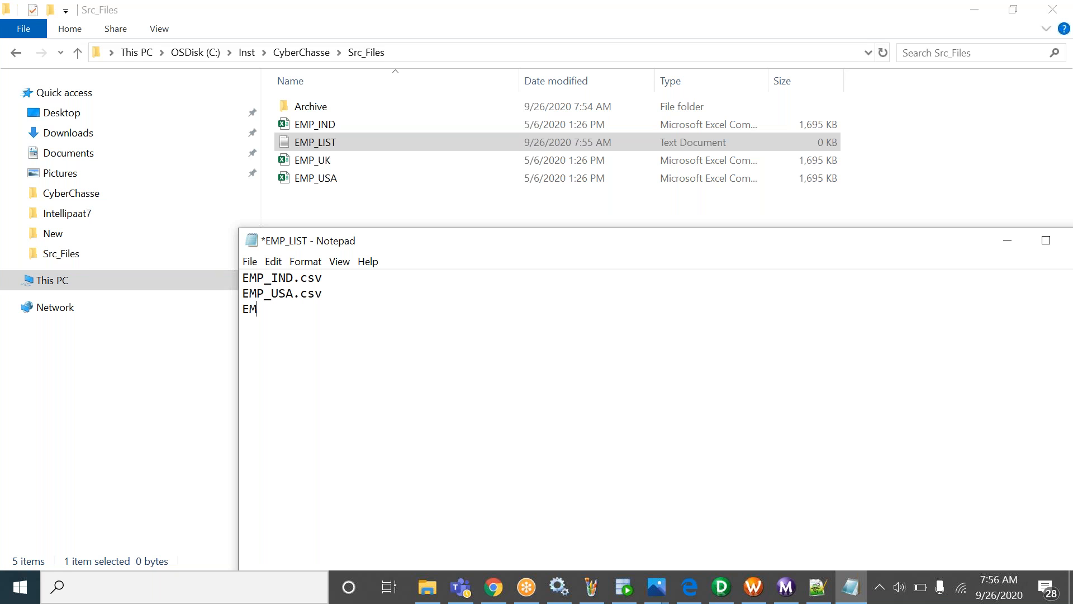
{"action": "type", "text": "P_UK.csv"}
{"action": "key", "text": "ctrl+s"}
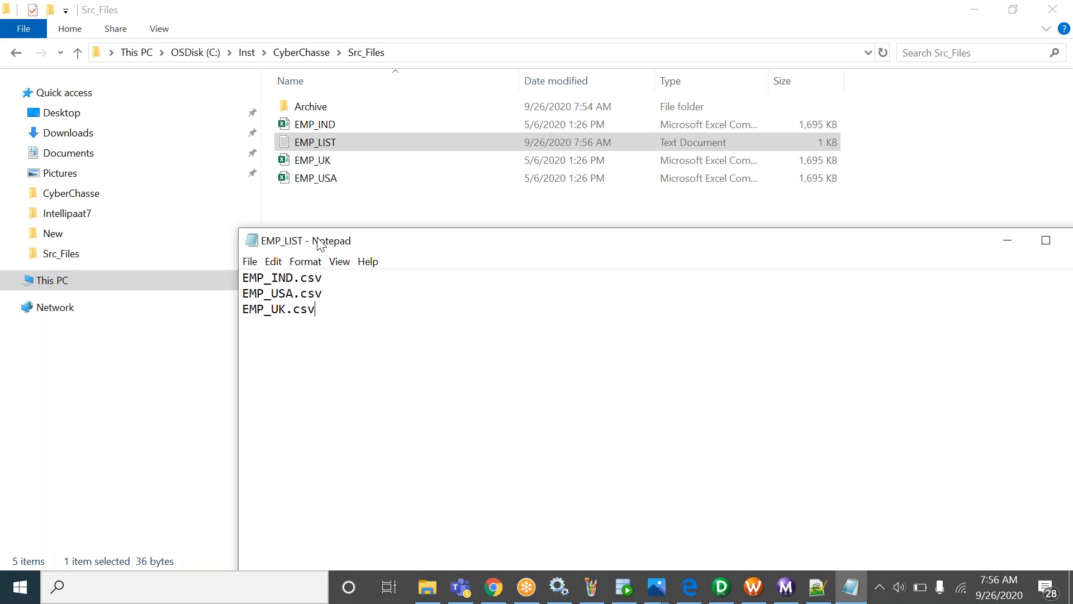
{"action": "left_click_drag", "start_coordinate": [318, 240], "coordinate": [385, 238]}
{"action": "left_click_drag", "start_coordinate": [393, 310], "coordinate": [308, 273]}
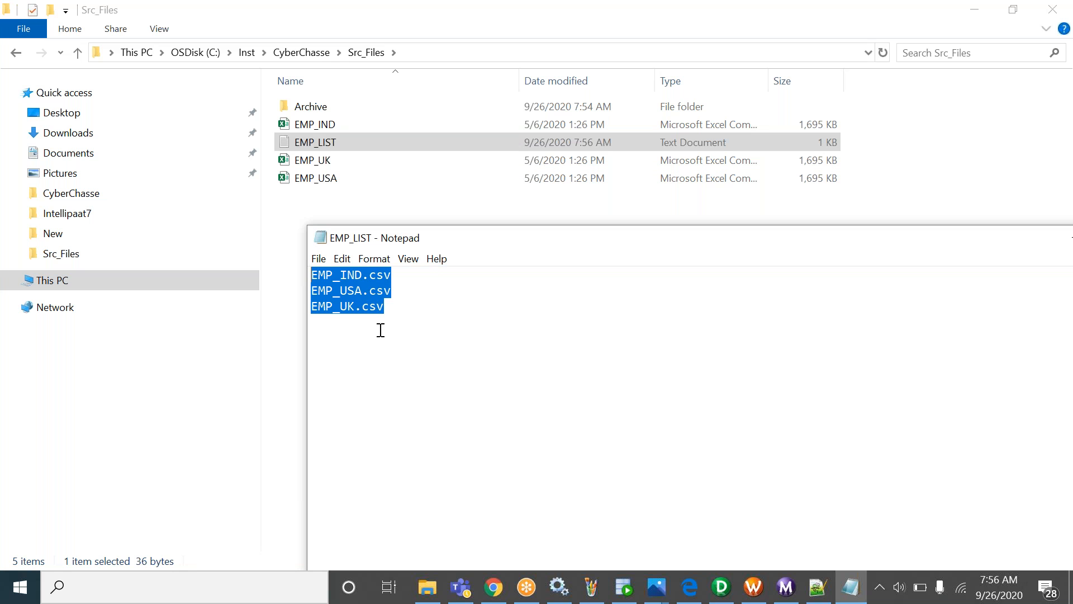
{"action": "key", "text": "alt+F4"}
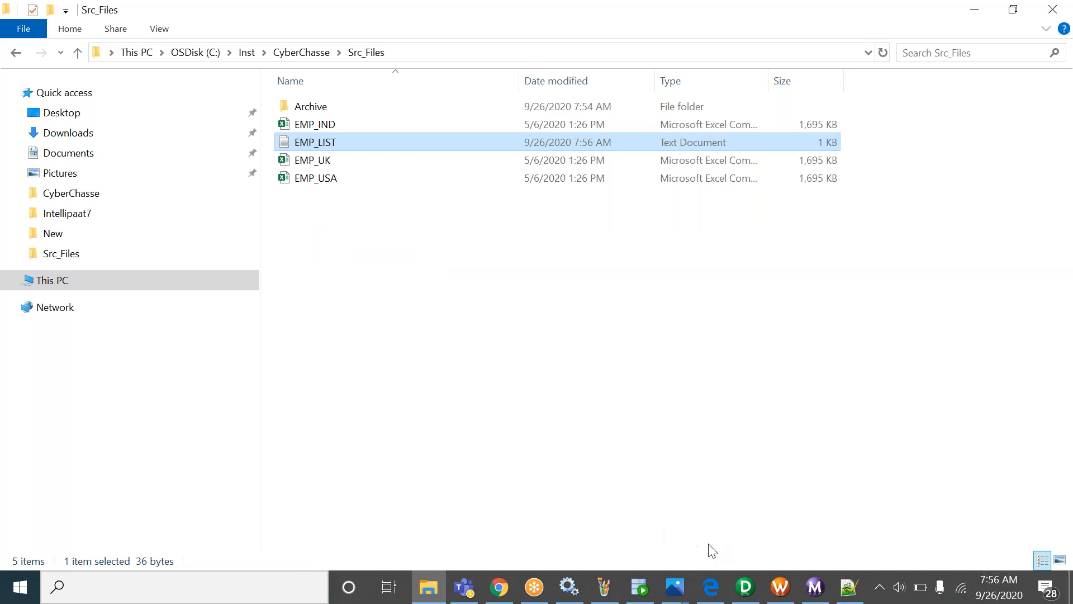
Switch to PowerCenter Designer and check the columns and table settings of the Training flat file source definition without changing them.
{"action": "left_click", "coordinate": [749, 589]}
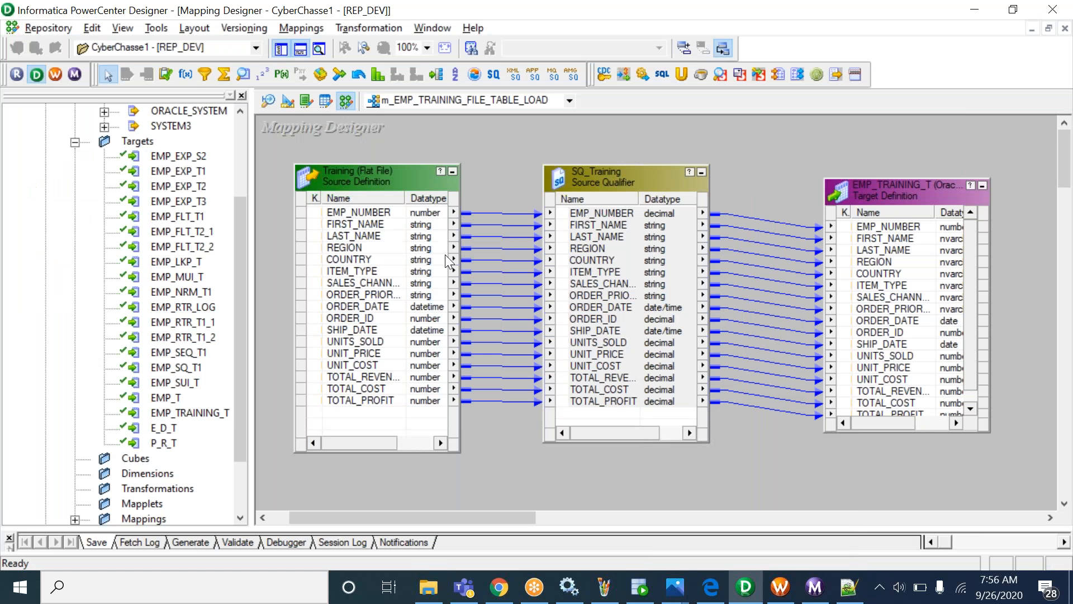
{"action": "key", "text": "alt+Tab"}
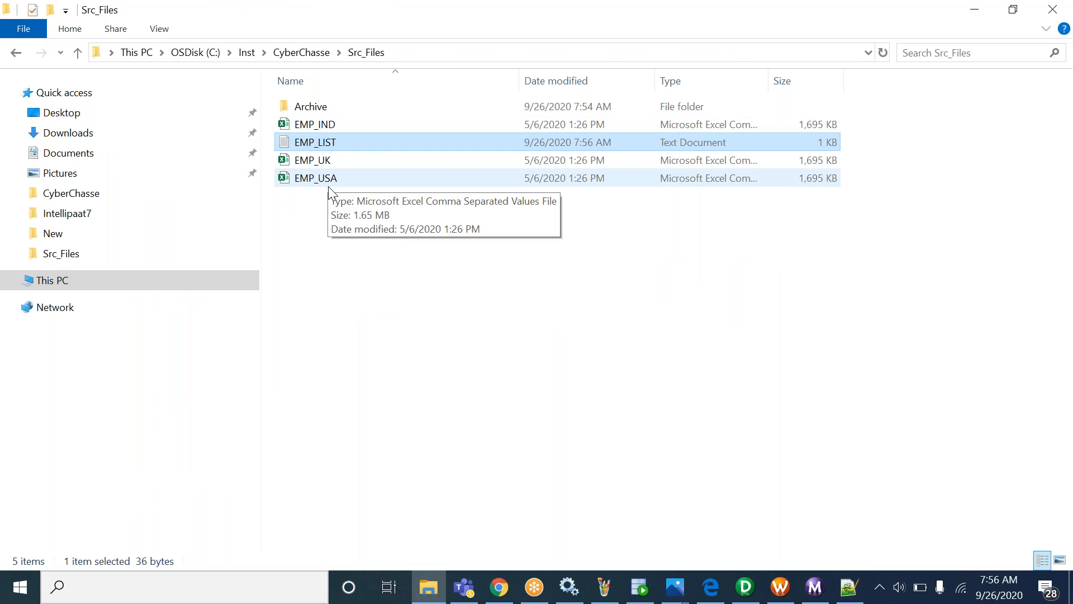
{"action": "key", "text": "alt+Tab"}
{"action": "left_click", "coordinate": [268, 101]}
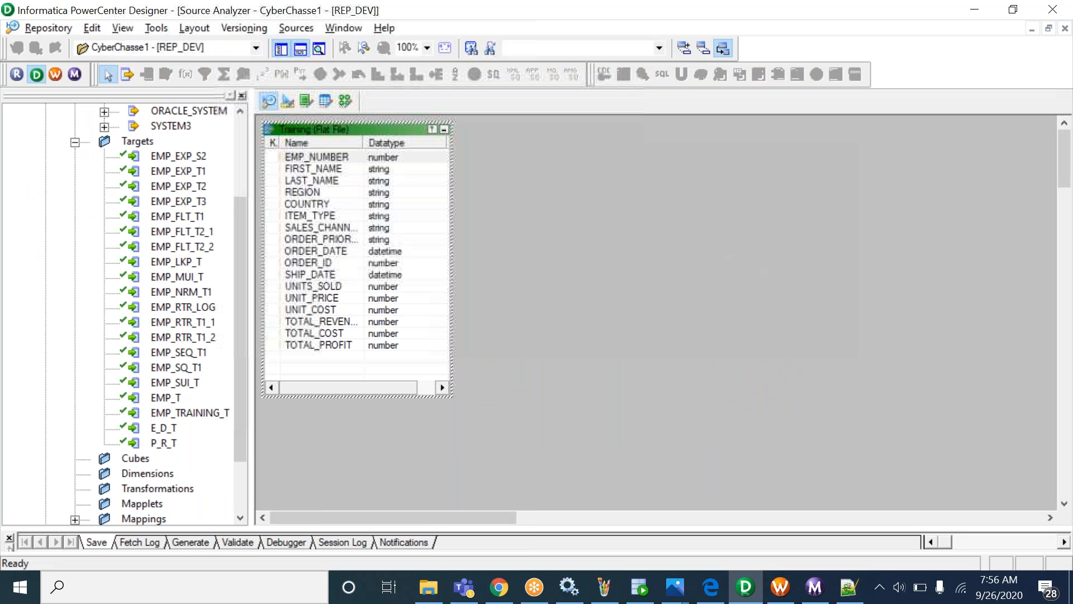
{"action": "double_click", "coordinate": [395, 167]}
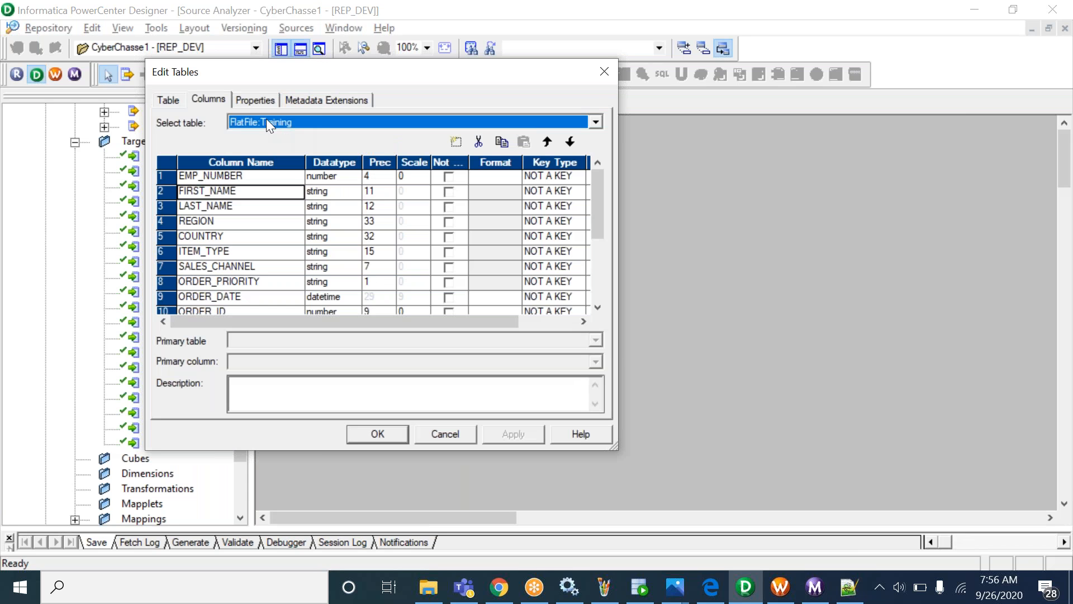
{"action": "left_click", "coordinate": [174, 99]}
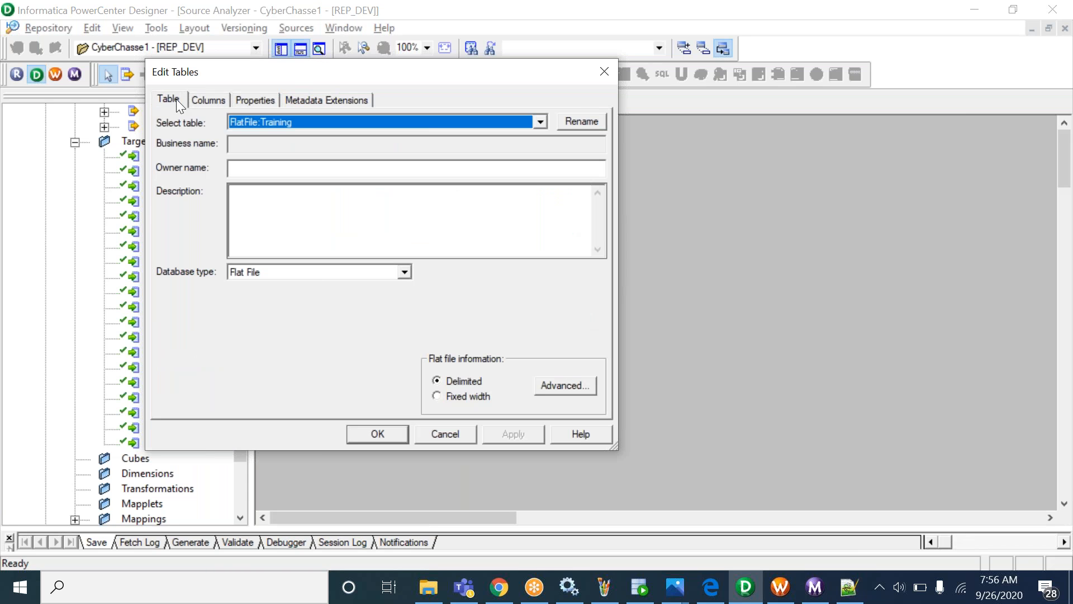
{"action": "key", "text": "Escape"}
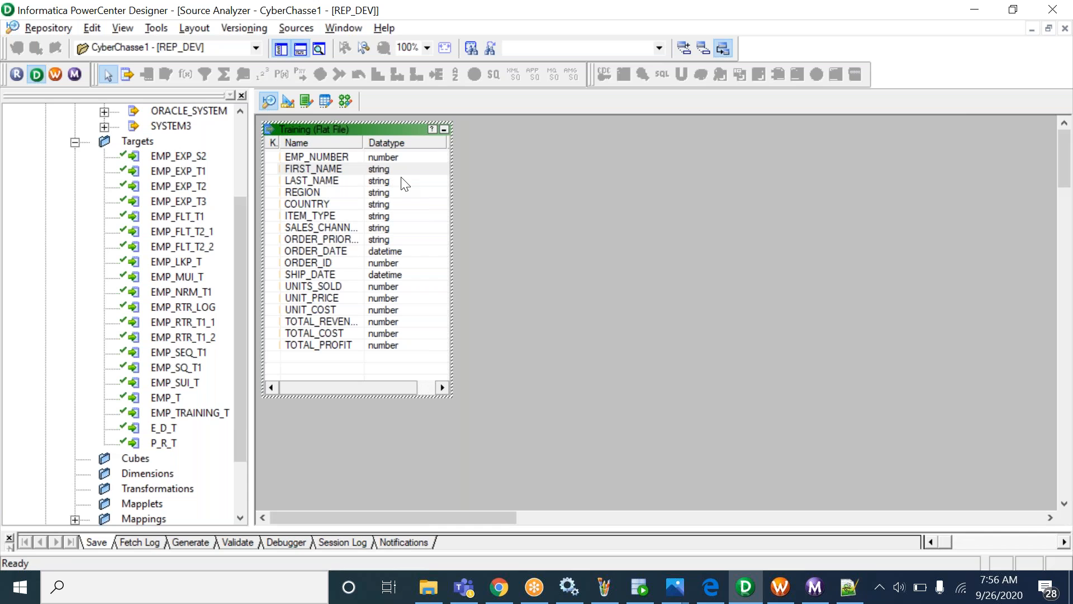
Switch to File Explorer and select the EMP_UK, EMP_USA and EMP_IND source files together.
{"action": "key", "text": "alt+Tab"}
{"action": "left_click", "coordinate": [334, 163]}
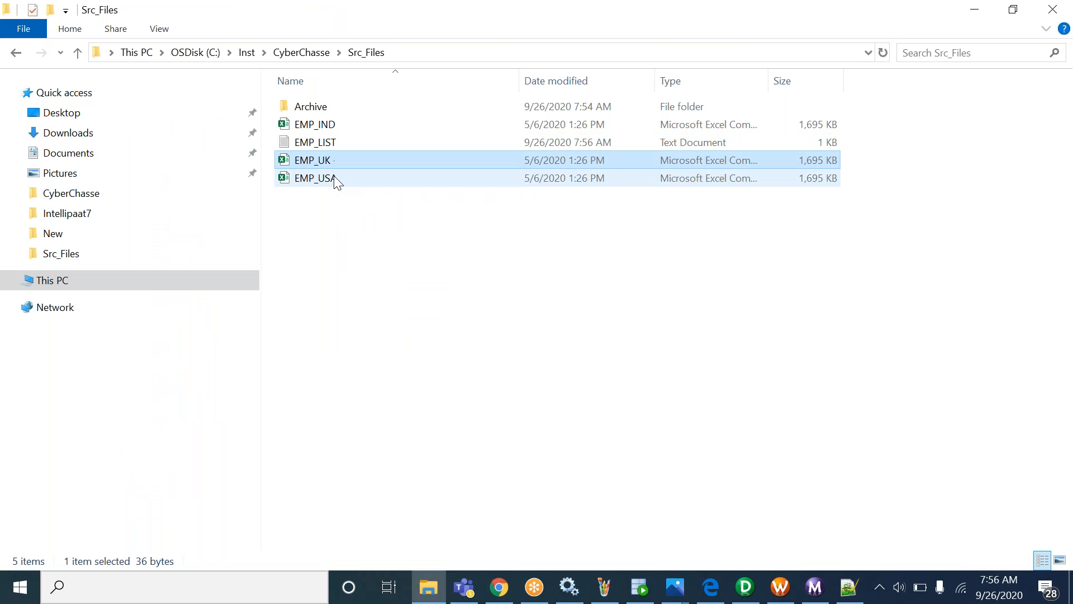
{"action": "left_click", "coordinate": [336, 179], "text": "ctrl"}
{"action": "left_click", "coordinate": [329, 128], "text": "ctrl"}
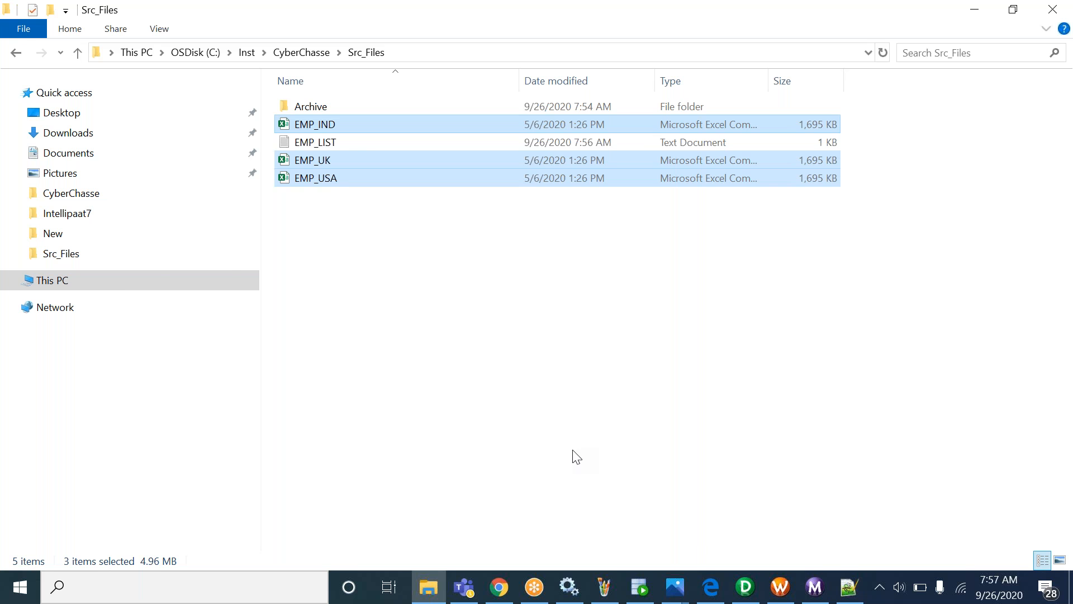
Switch to PowerCenter Designer and view the EMP_TRAINING_T target definition in the Target Designer.
{"action": "left_click", "coordinate": [745, 587]}
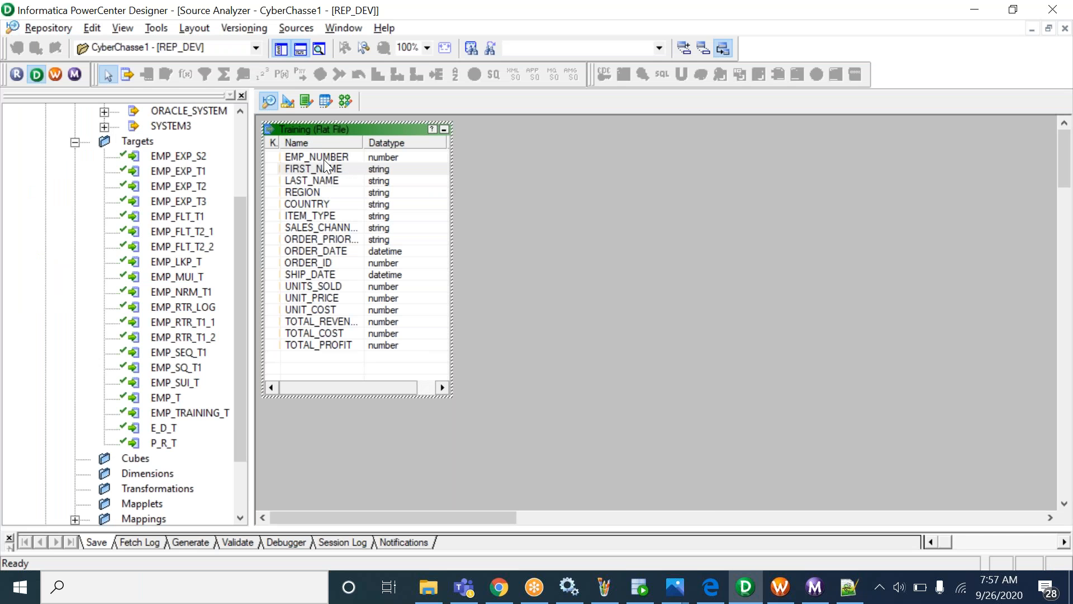
{"action": "left_click", "coordinate": [326, 102]}
{"action": "left_click", "coordinate": [289, 102]}
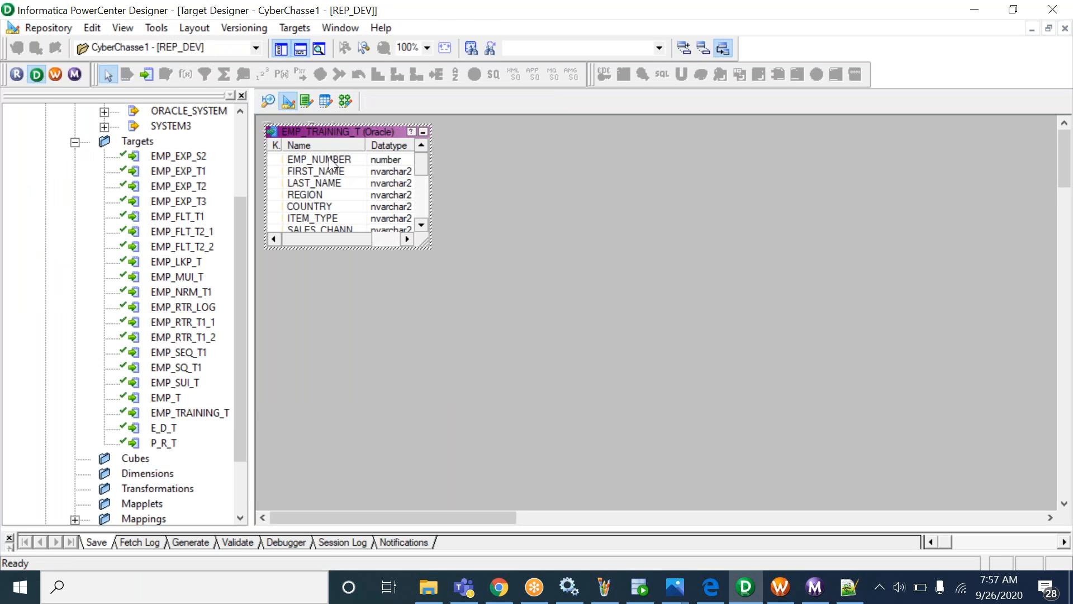
Switch to Oracle SQL Developer, run "truncate table EMP_TRAINING_T;" and rerun the SELECT query on that table.
{"action": "left_click", "coordinate": [640, 587]}
{"action": "double_click", "coordinate": [386, 144]}
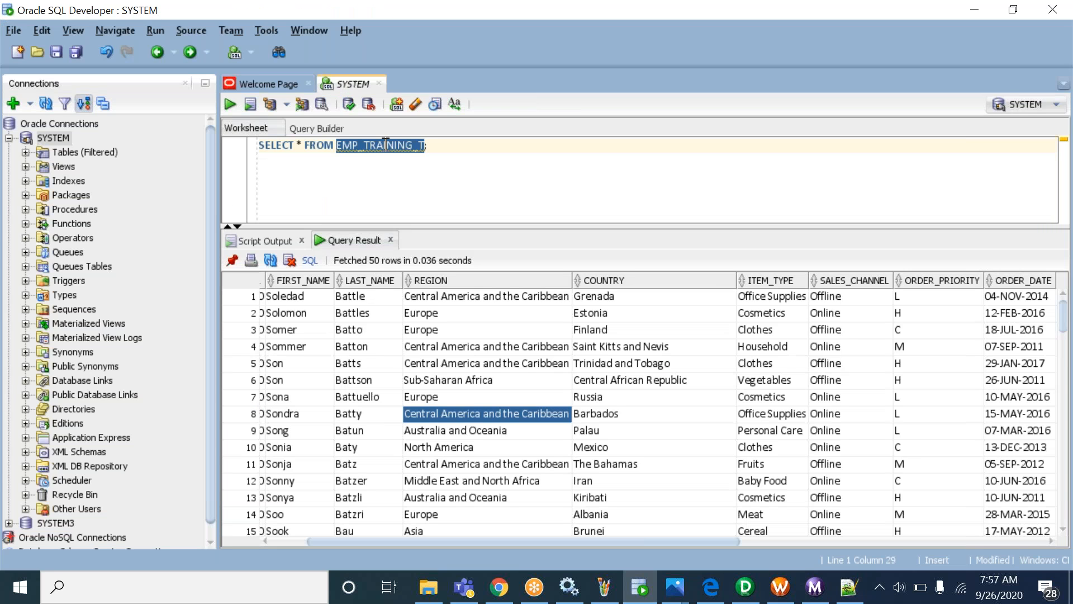
{"action": "left_click", "coordinate": [470, 157]}
{"action": "key", "text": "Return"}
{"action": "key", "text": "Return"}
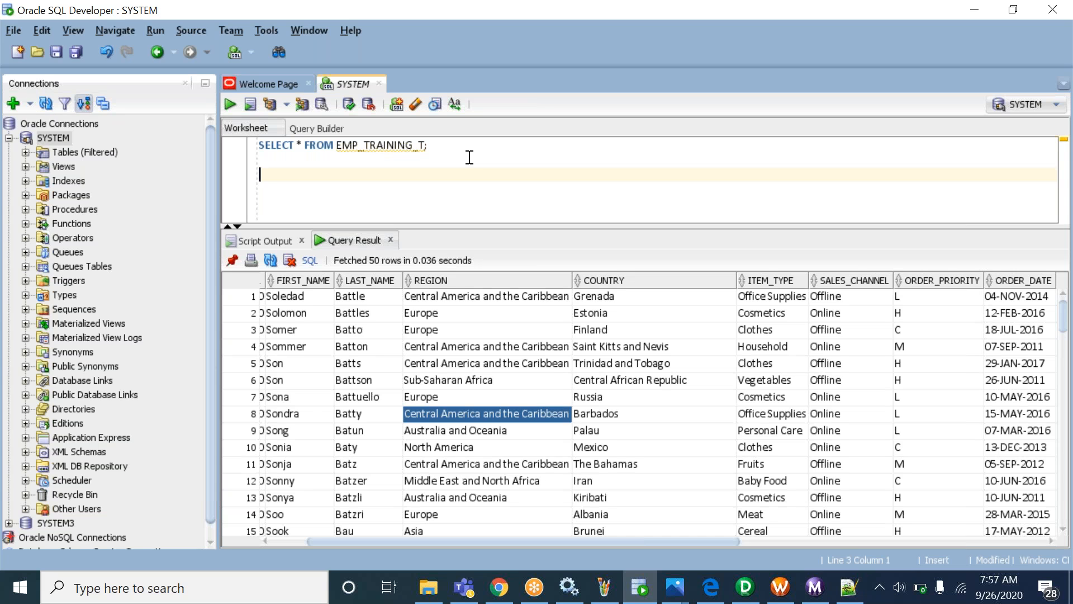
{"action": "type", "text": "truncate table "}
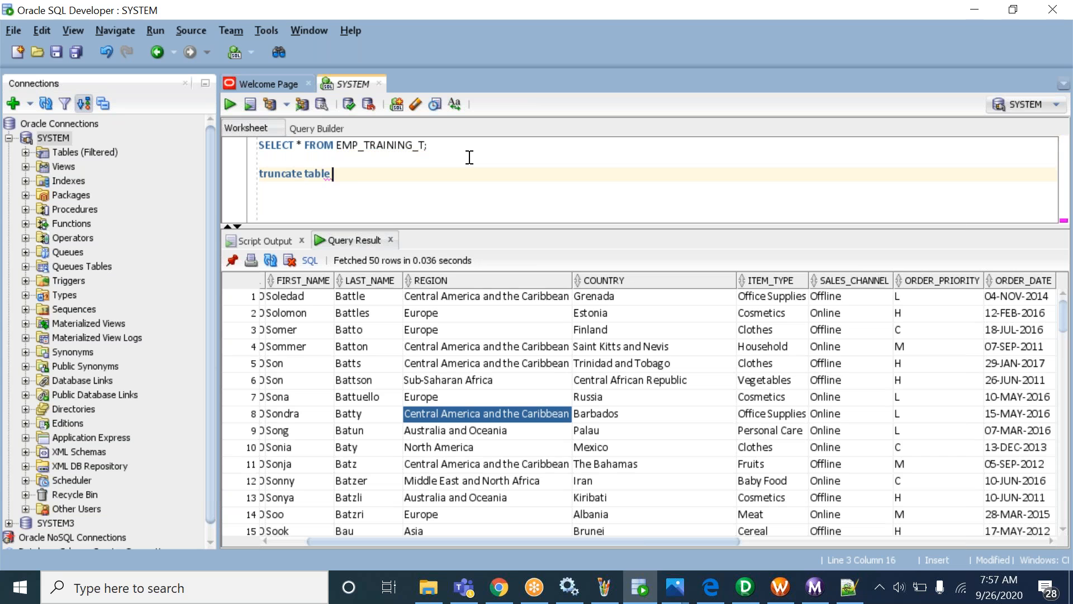
{"action": "type", "text": "EMP_TRAINING_T;"}
{"action": "key", "text": "ctrl+Return"}
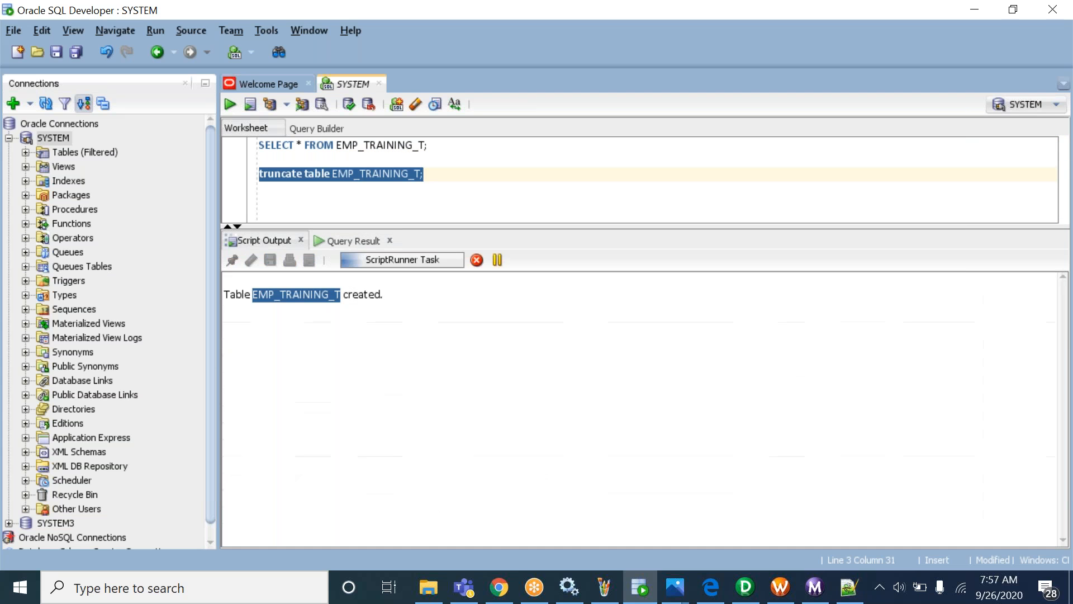
{"action": "left_click", "coordinate": [451, 144]}
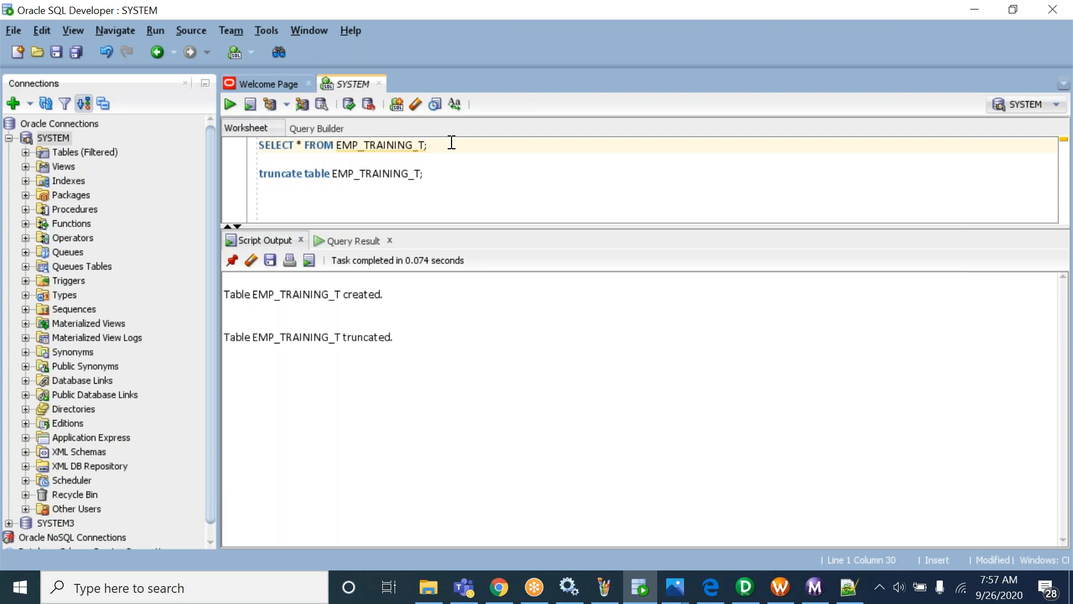
{"action": "key", "text": "ctrl+Return"}
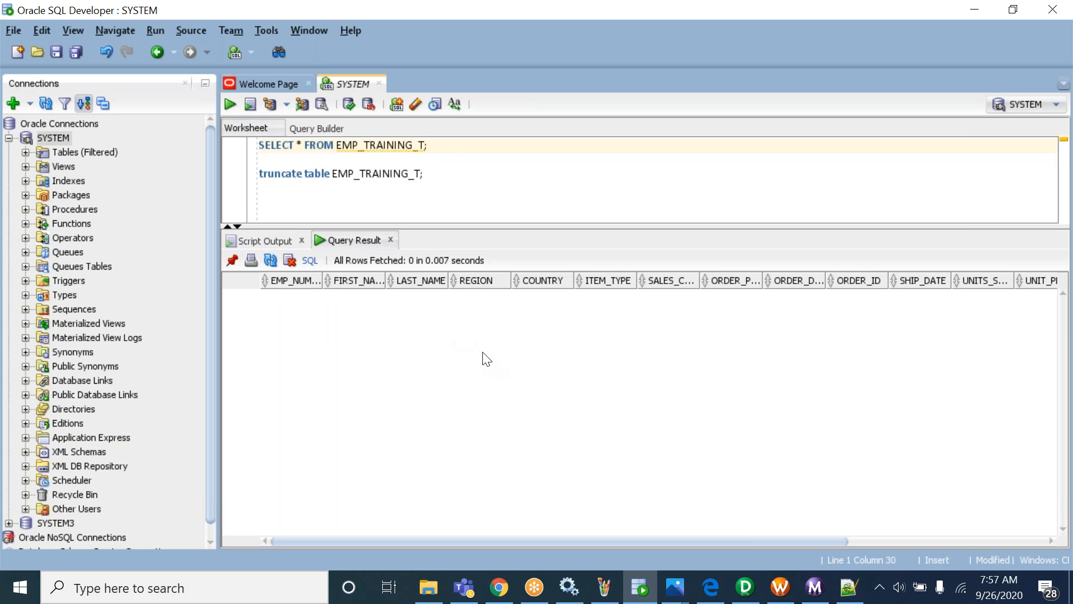
Switch to PowerCenter Designer and review the Training source, the source files, the EMP_TRAINING_T target and the mapping m_EMP_TRAINING_FILE_TABLE_LOAD.
{"action": "left_click", "coordinate": [745, 586]}
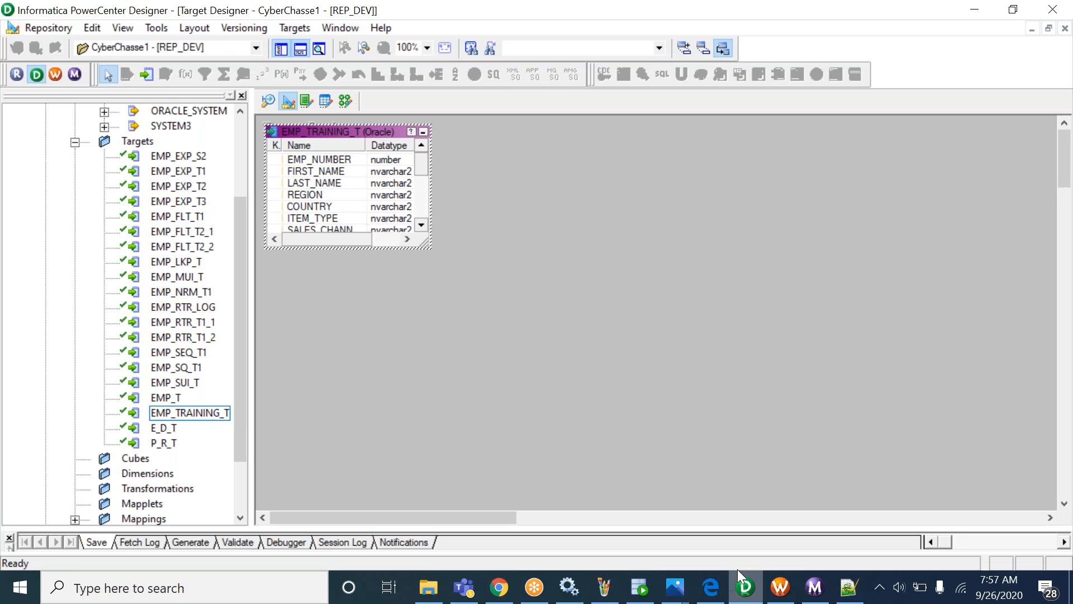
{"action": "left_click", "coordinate": [269, 99]}
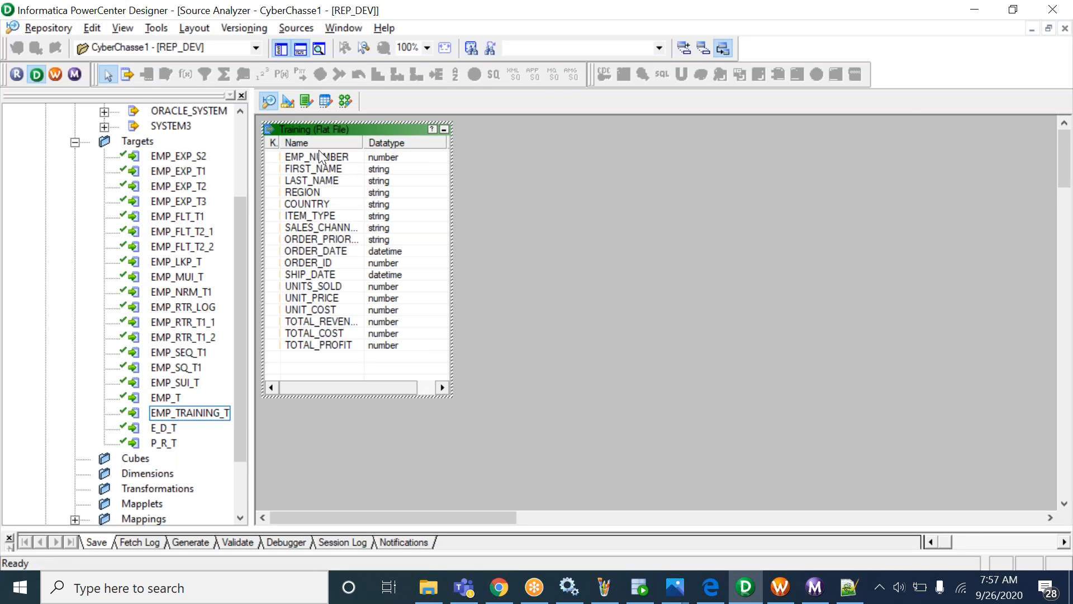
{"action": "left_click", "coordinate": [428, 587]}
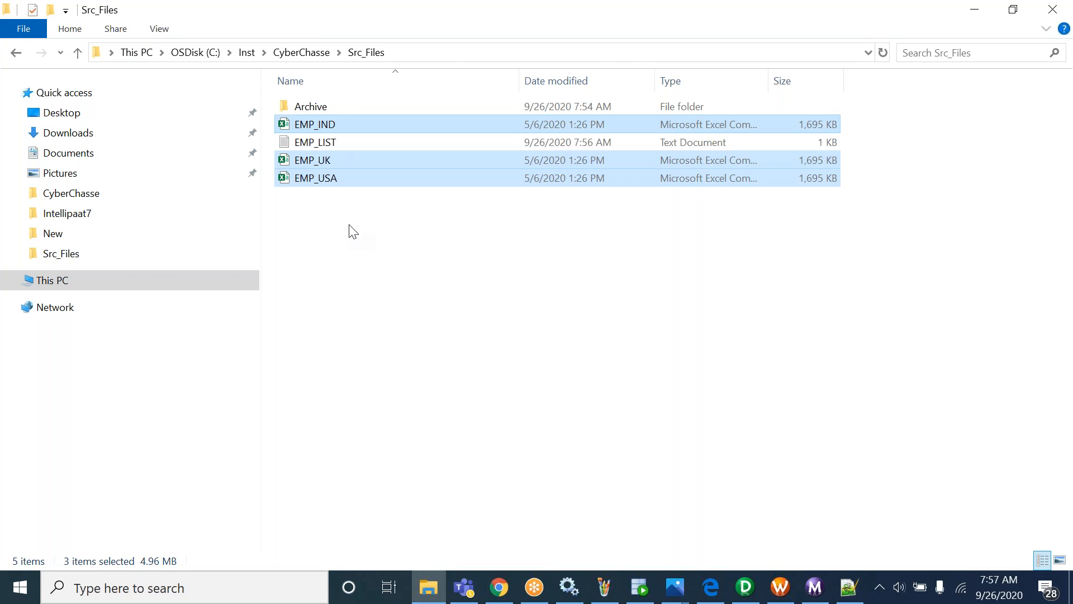
{"action": "key", "text": "alt+Tab"}
{"action": "left_click", "coordinate": [288, 101]}
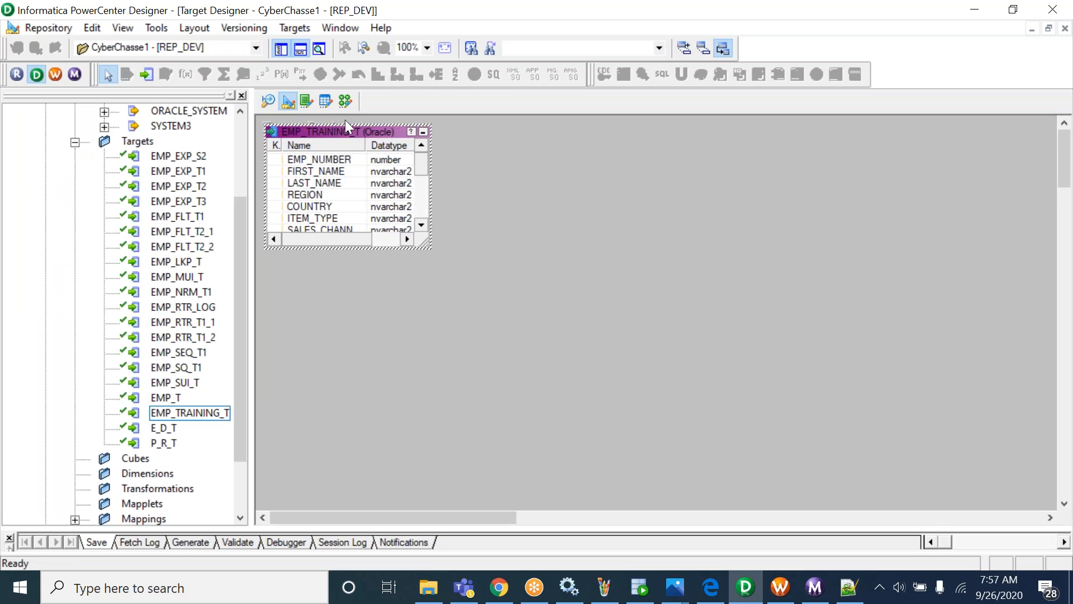
{"action": "left_click", "coordinate": [345, 101]}
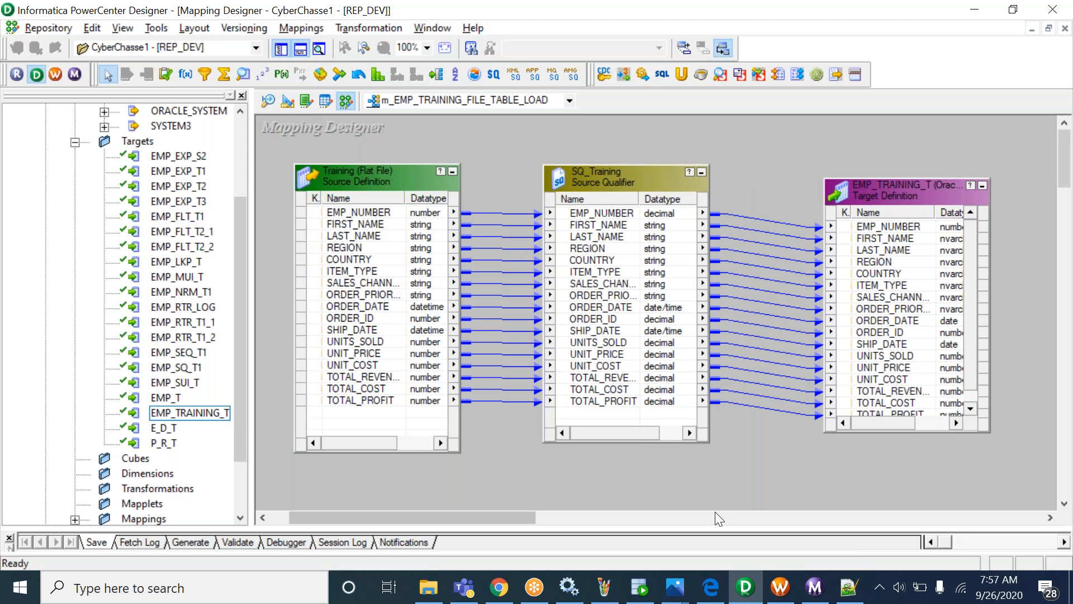
Open the Training flat file source in the Source Analyzer, view its properties and close the table editor.
{"action": "left_click", "coordinate": [268, 101]}
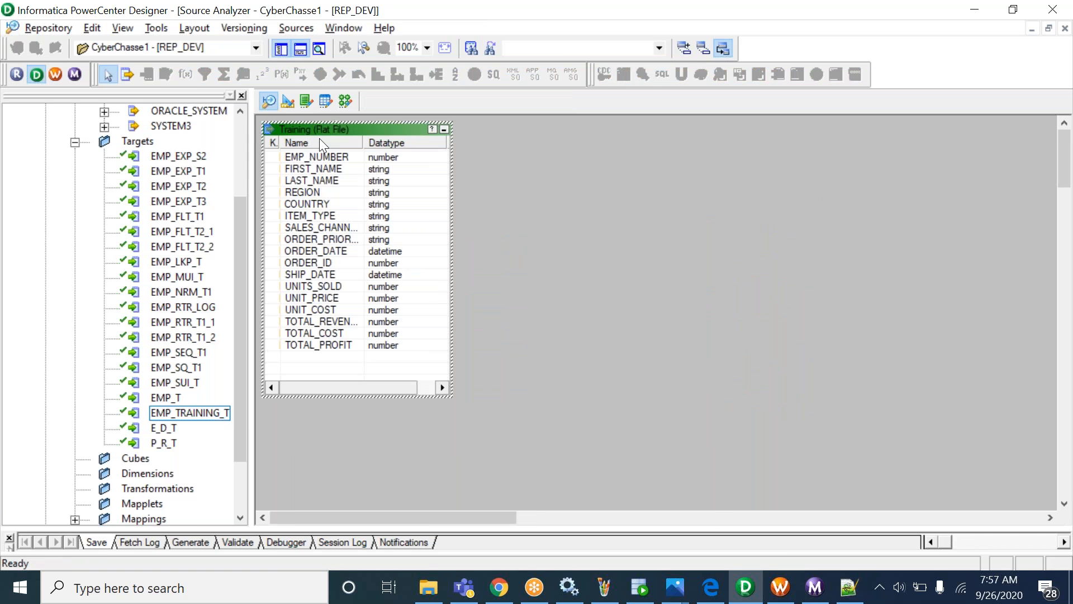
{"action": "left_click", "coordinate": [331, 172]}
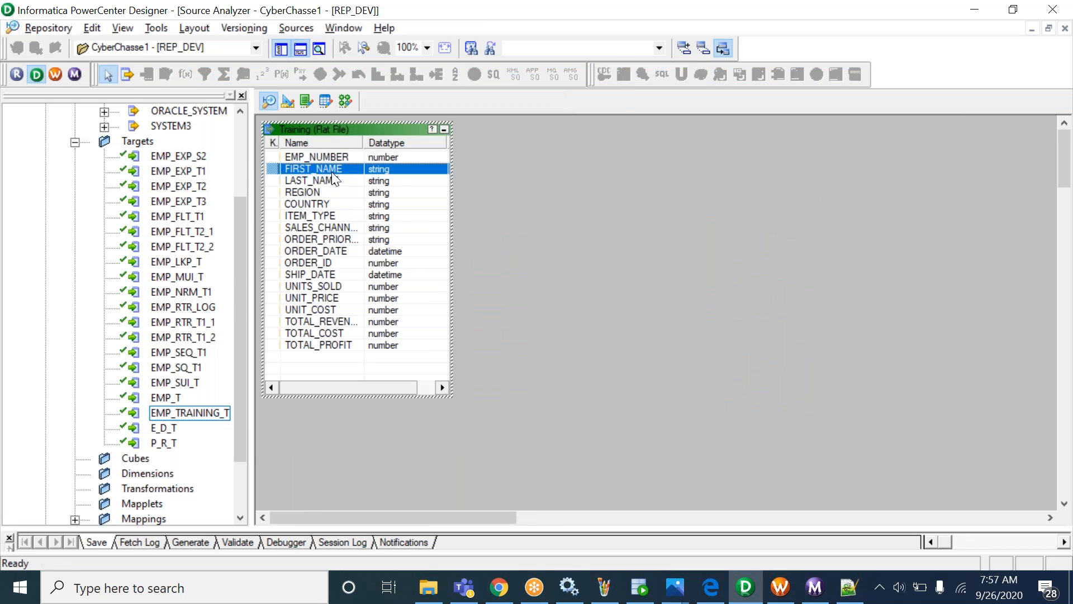
{"action": "double_click", "coordinate": [331, 172]}
{"action": "left_click", "coordinate": [261, 99]}
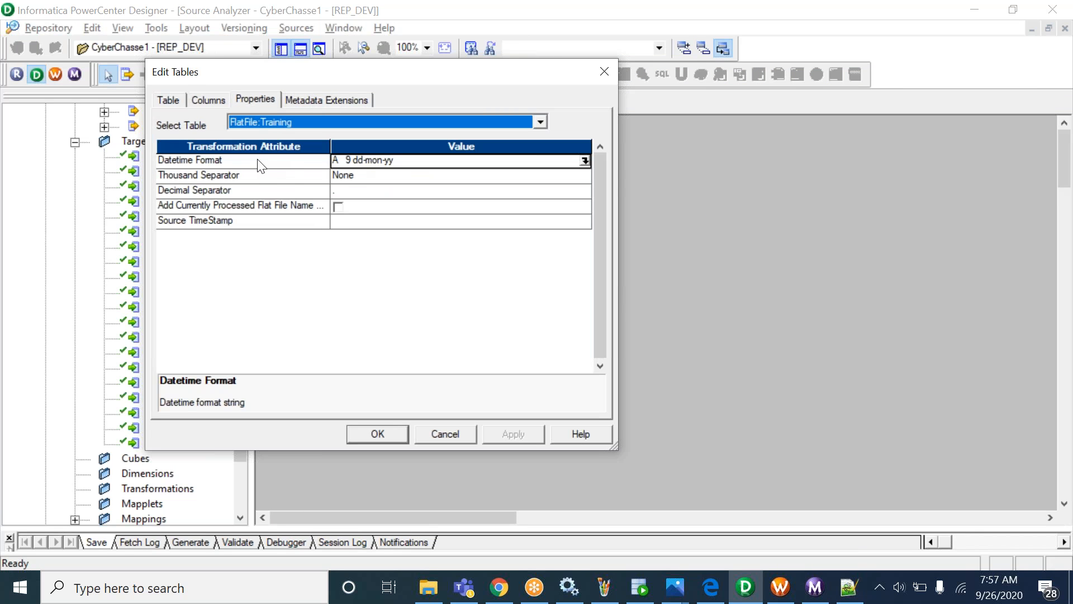
{"action": "left_click", "coordinate": [377, 434]}
Switch to PowerCenter Workflow Manager and display the SQ_Training file reader properties of the reusable session s_m_EMP_TRAINING_FILE_TABLE_LOAD in the Task Developer.
{"action": "left_click", "coordinate": [780, 586]}
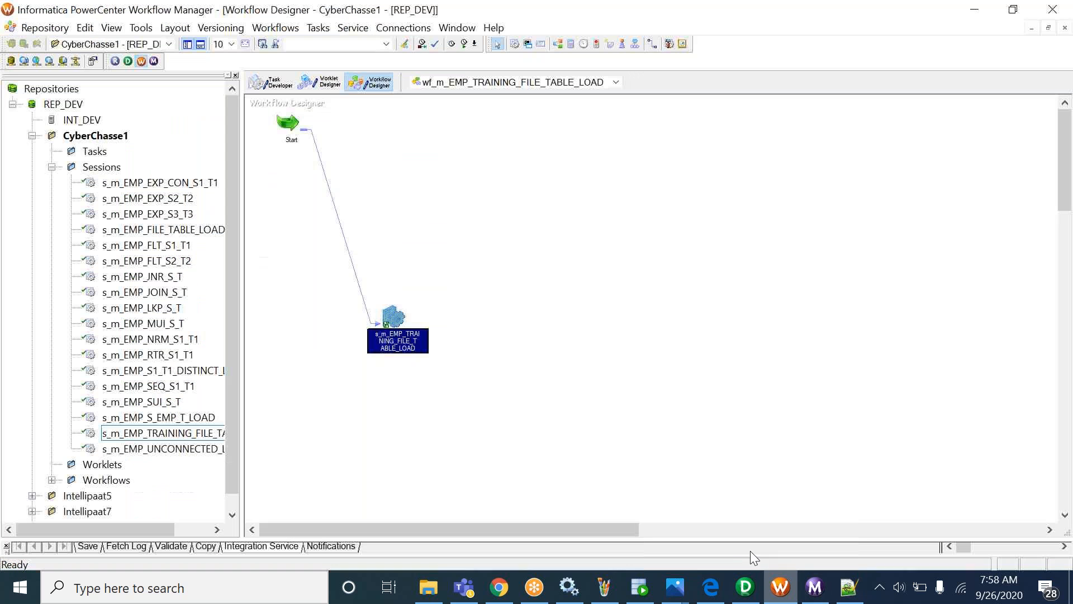
{"action": "left_click", "coordinate": [273, 84]}
{"action": "double_click", "coordinate": [286, 122]}
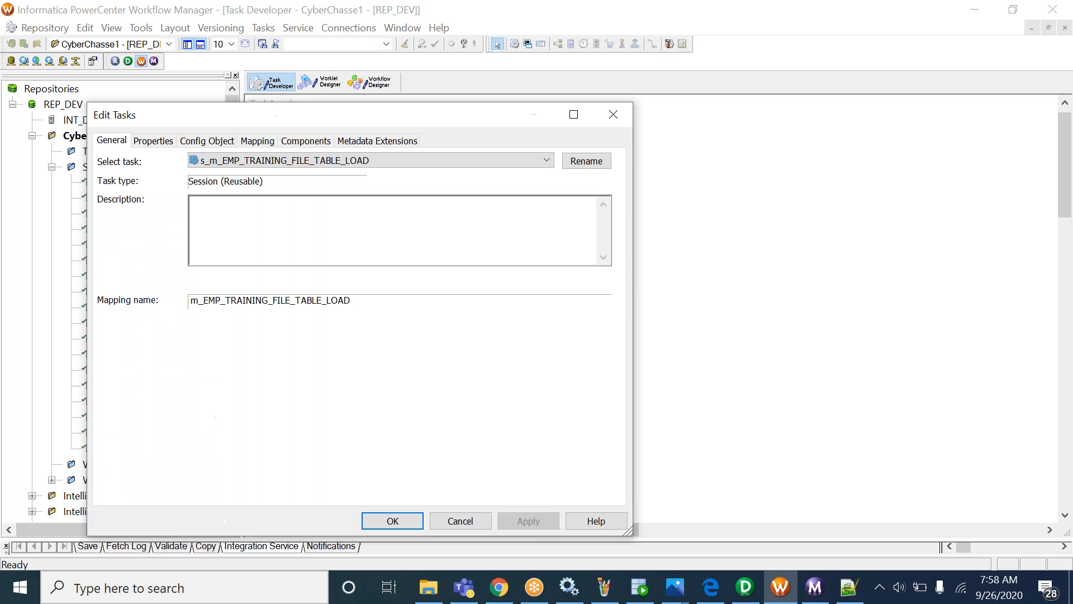
{"action": "left_click", "coordinate": [255, 141]}
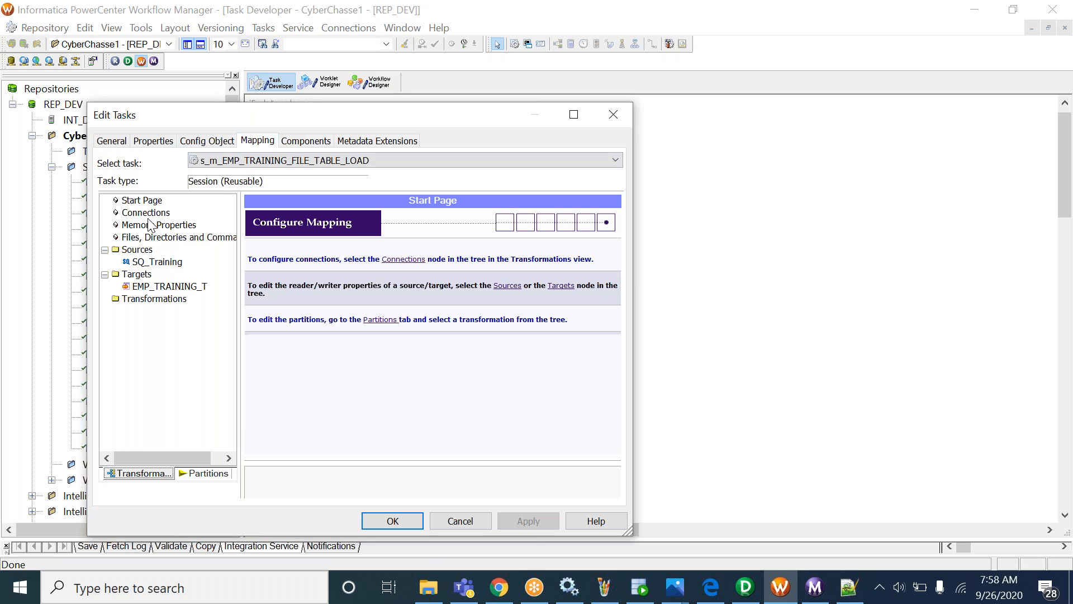
{"action": "left_click", "coordinate": [156, 262]}
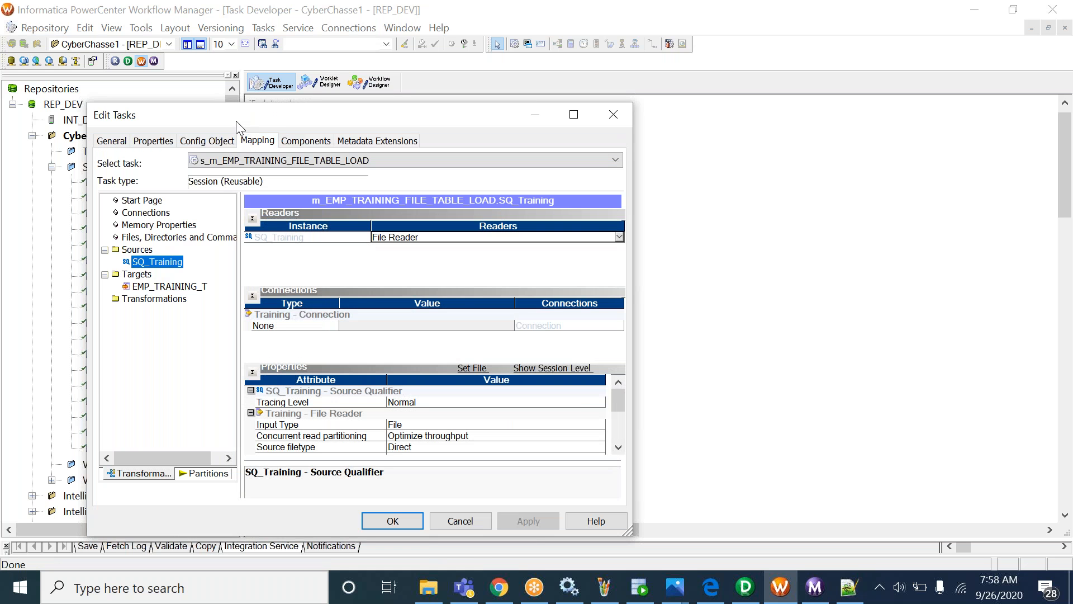
{"action": "double_click", "coordinate": [236, 117]}
{"action": "left_click", "coordinate": [164, 110]}
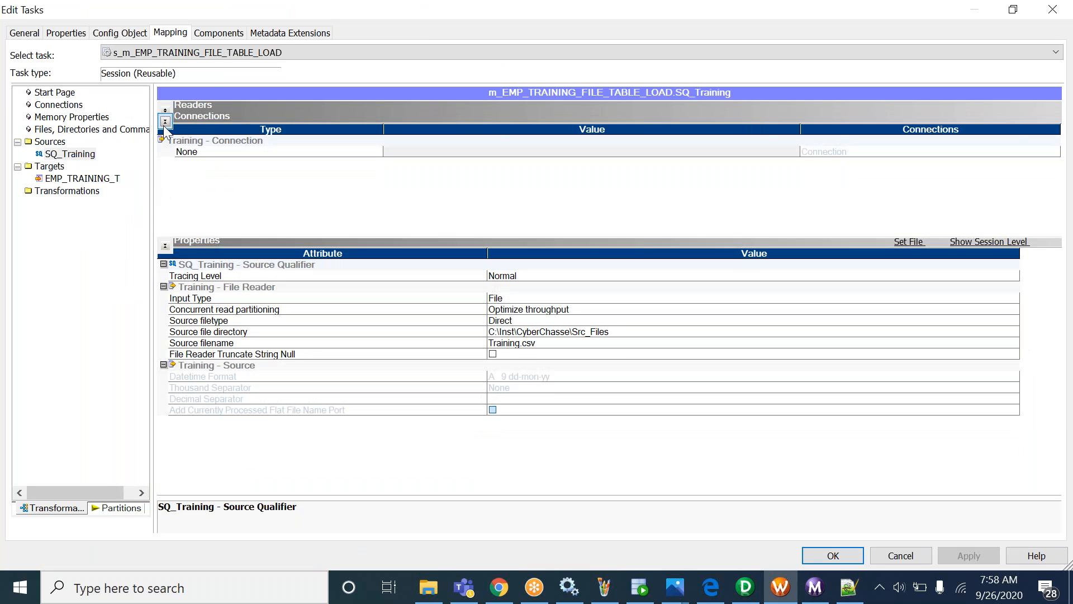
{"action": "left_click", "coordinate": [165, 121]}
{"action": "left_click", "coordinate": [338, 241]}
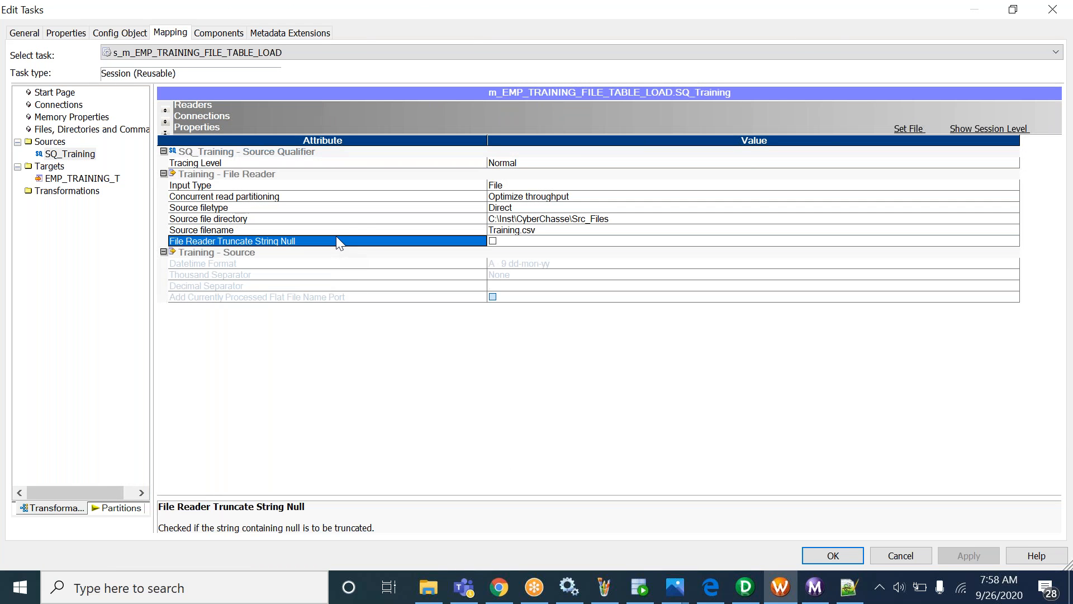
Set the source filetype of the Training file reader to Indirect.
{"action": "left_click", "coordinate": [348, 229]}
{"action": "left_click", "coordinate": [537, 229]}
{"action": "left_click_drag", "start_coordinate": [540, 230], "coordinate": [443, 229]}
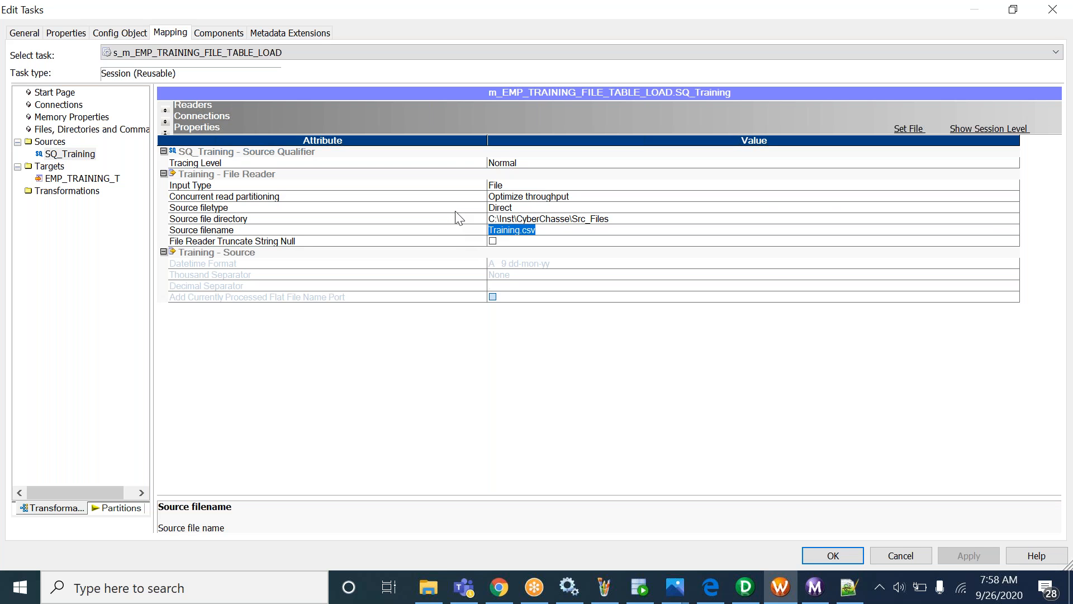
{"action": "left_click", "coordinate": [454, 209]}
{"action": "left_click", "coordinate": [511, 210]}
{"action": "left_click", "coordinate": [511, 210]}
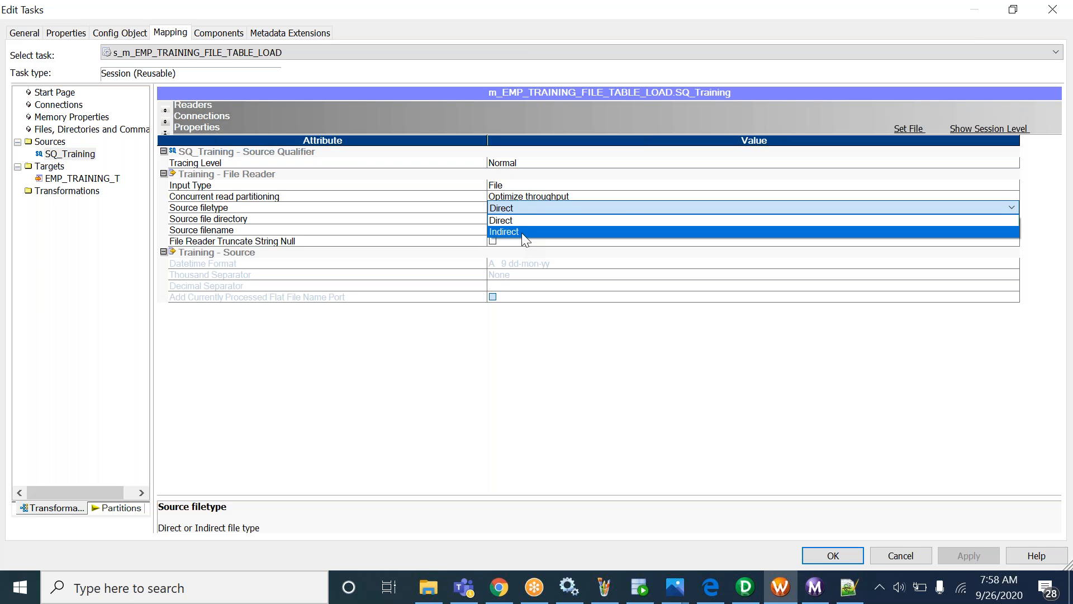
{"action": "left_click", "coordinate": [521, 232]}
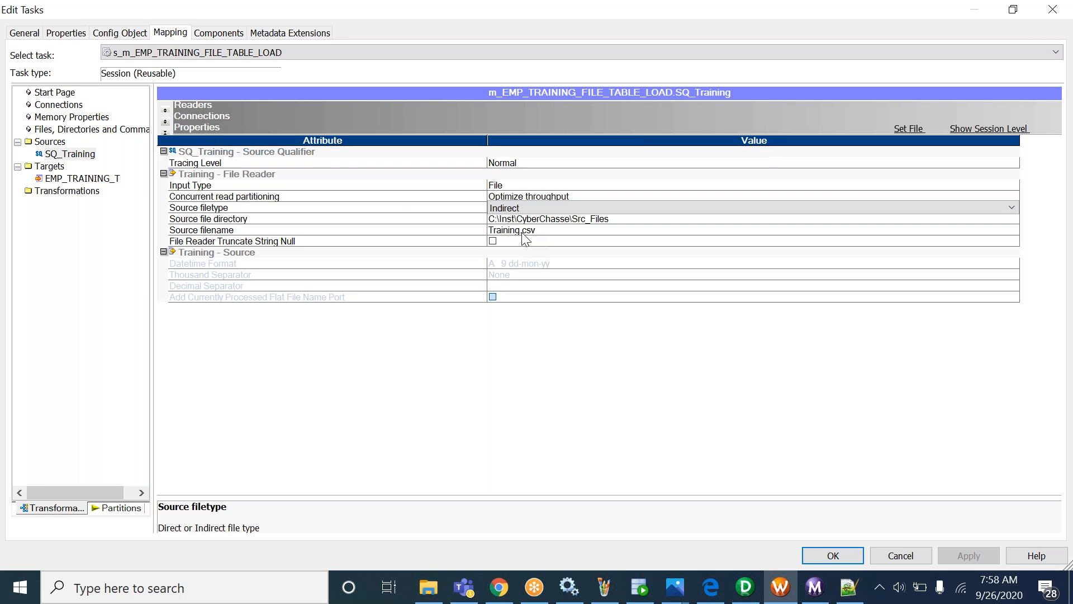
Copy the EMP_LIST file name from the Src_Files folder in File Explorer and set the session's source filename to EMP_LIST.txt.
{"action": "left_click", "coordinate": [428, 587]}
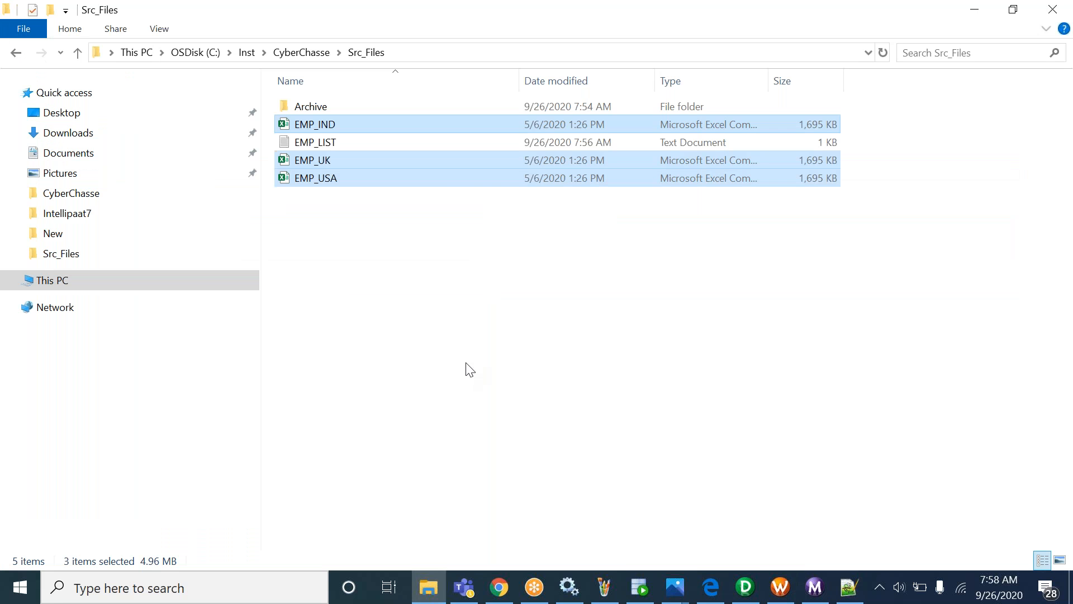
{"action": "left_click", "coordinate": [336, 143]}
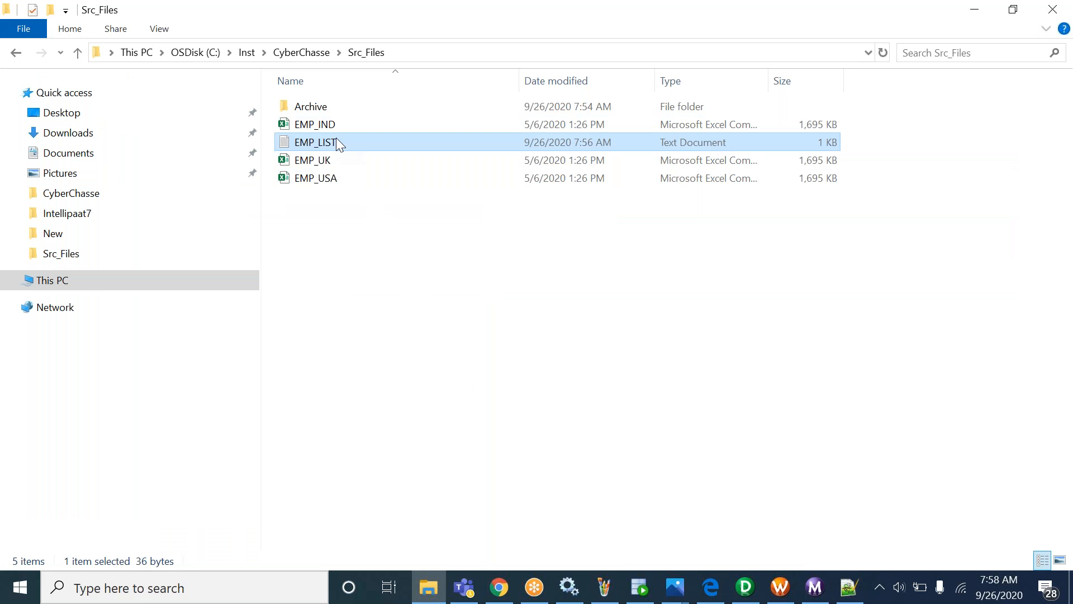
{"action": "right_click", "coordinate": [336, 143]}
{"action": "left_click", "coordinate": [390, 502]}
{"action": "key", "text": "ctrl+c"}
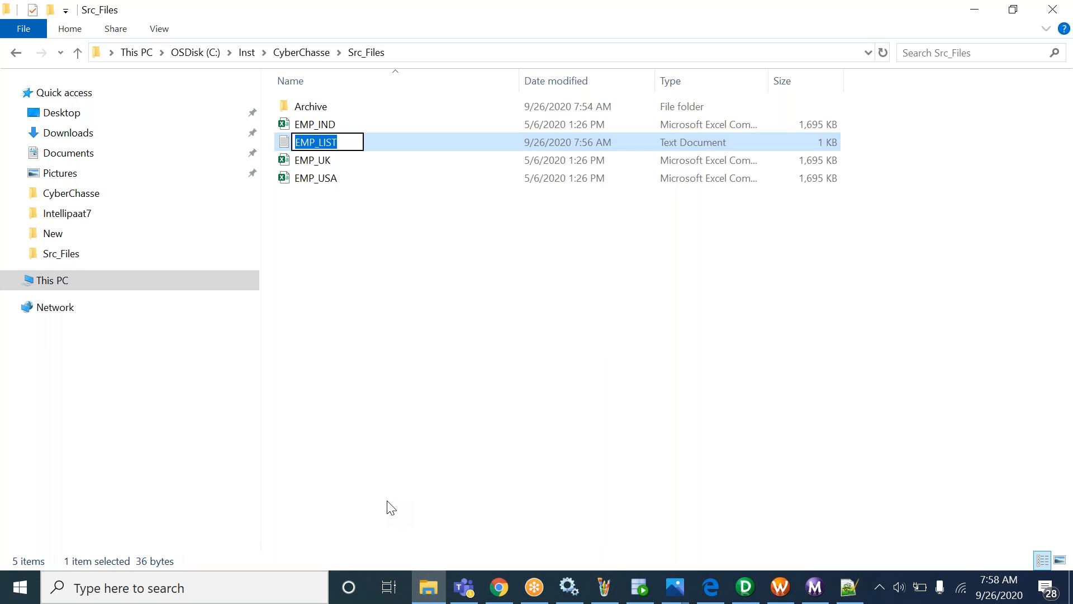
{"action": "key", "text": "alt+Tab"}
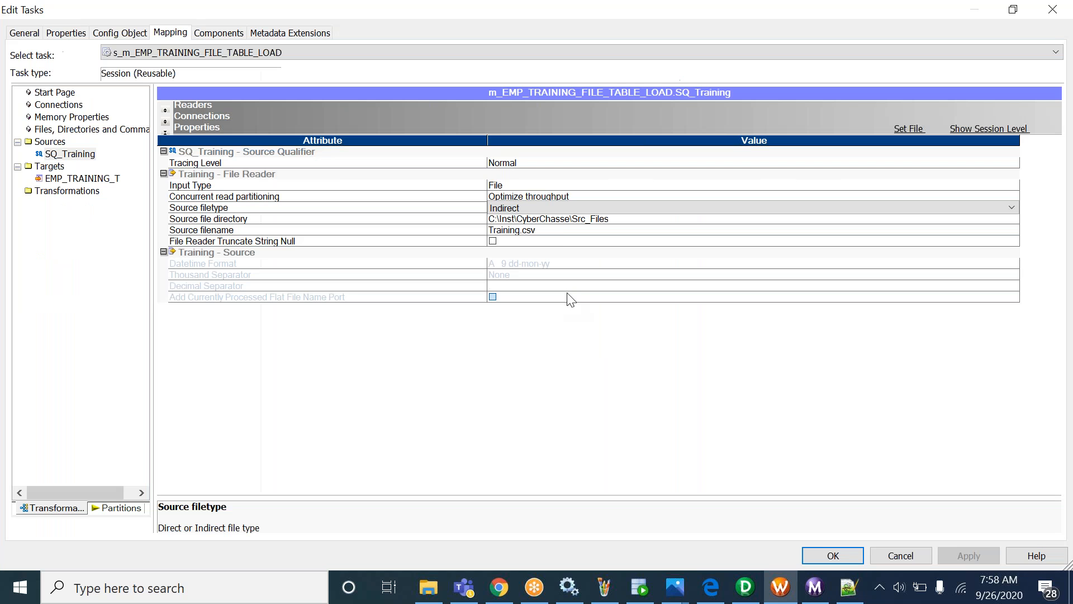
{"action": "left_click", "coordinate": [562, 230]}
{"action": "key", "text": "ctrl+v"}
{"action": "key", "text": "Return"}
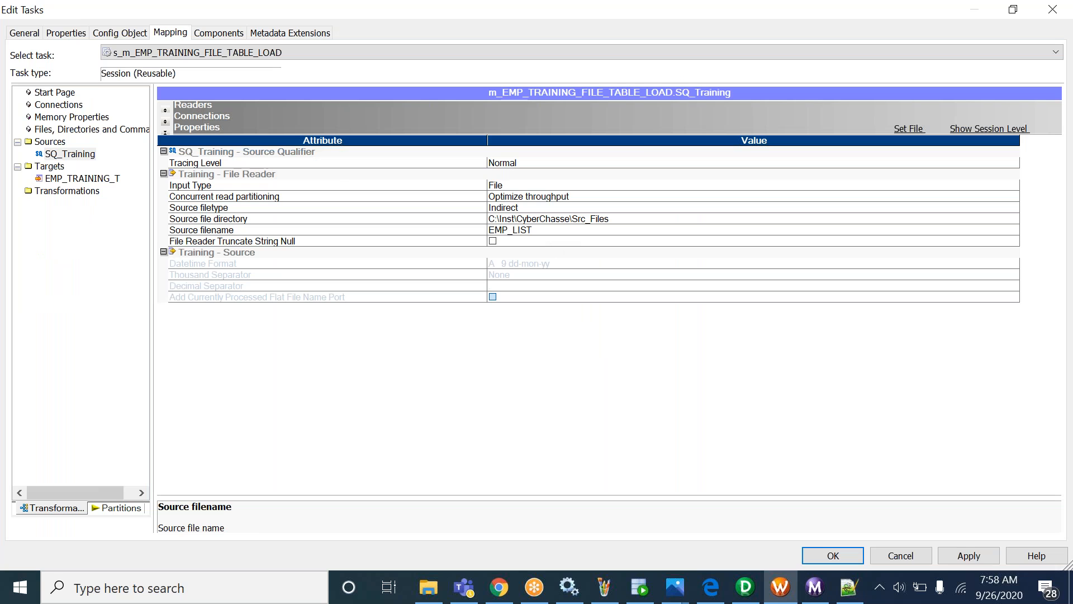
{"action": "type", "text": ".txt"}
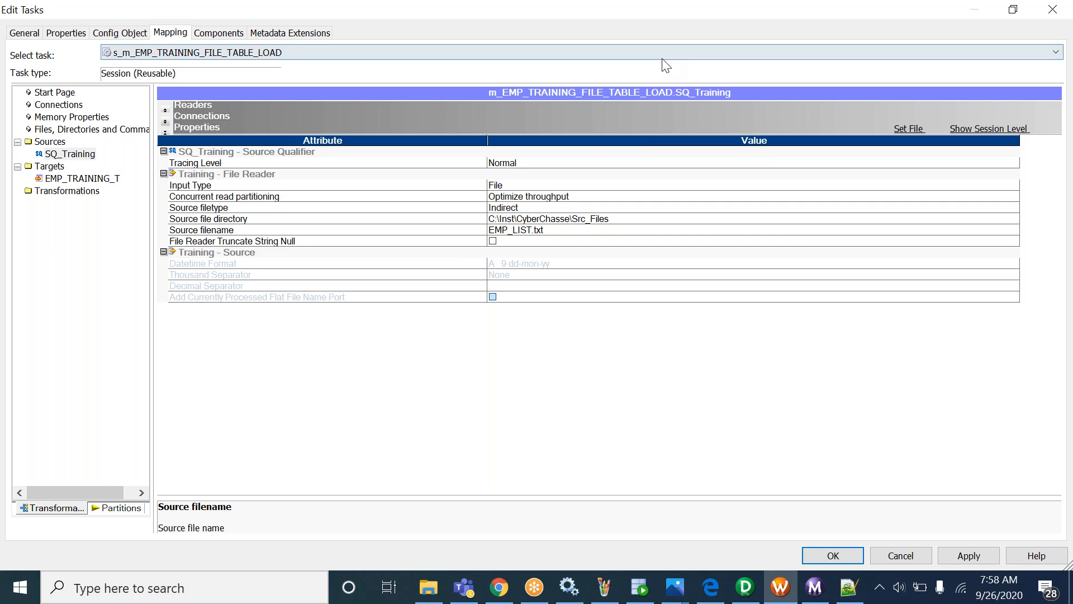
Try the Direct source filetype for the Training file reader and restore it to Indirect.
{"action": "left_click", "coordinate": [450, 222]}
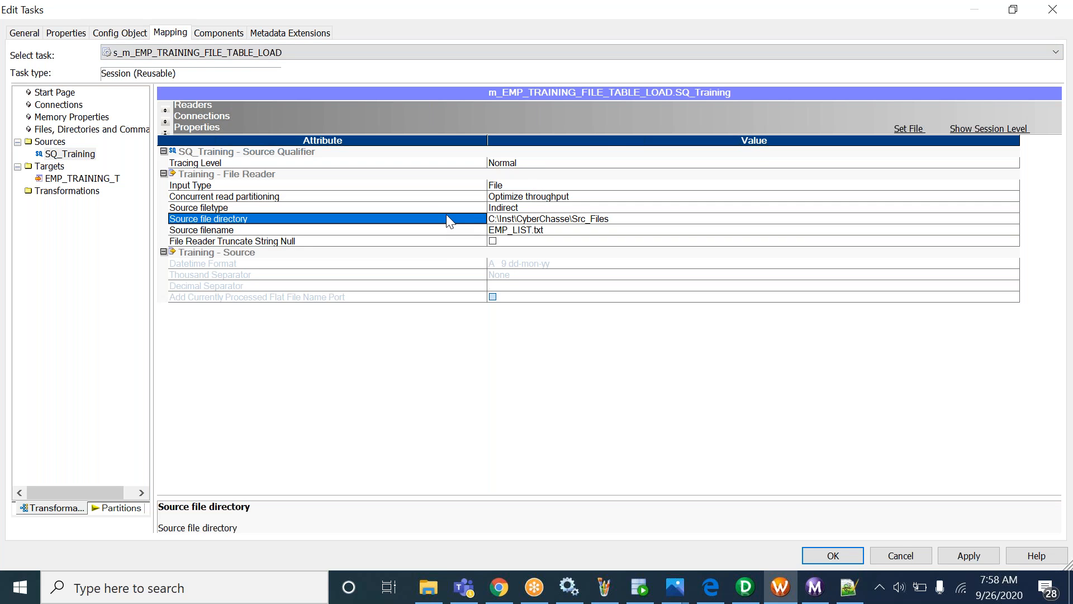
{"action": "left_click", "coordinate": [506, 209]}
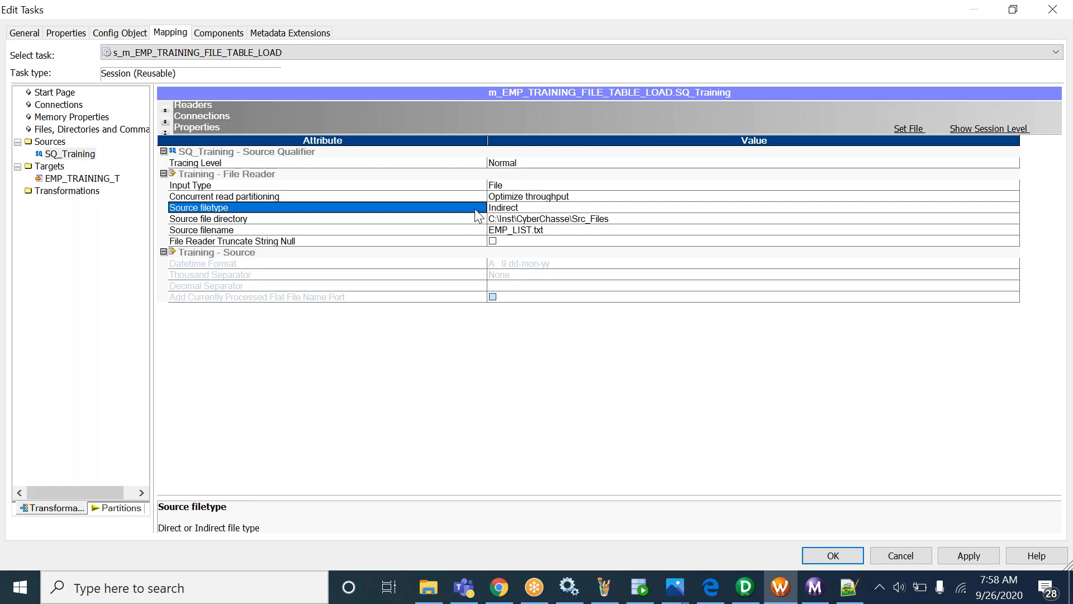
{"action": "left_click", "coordinate": [509, 210]}
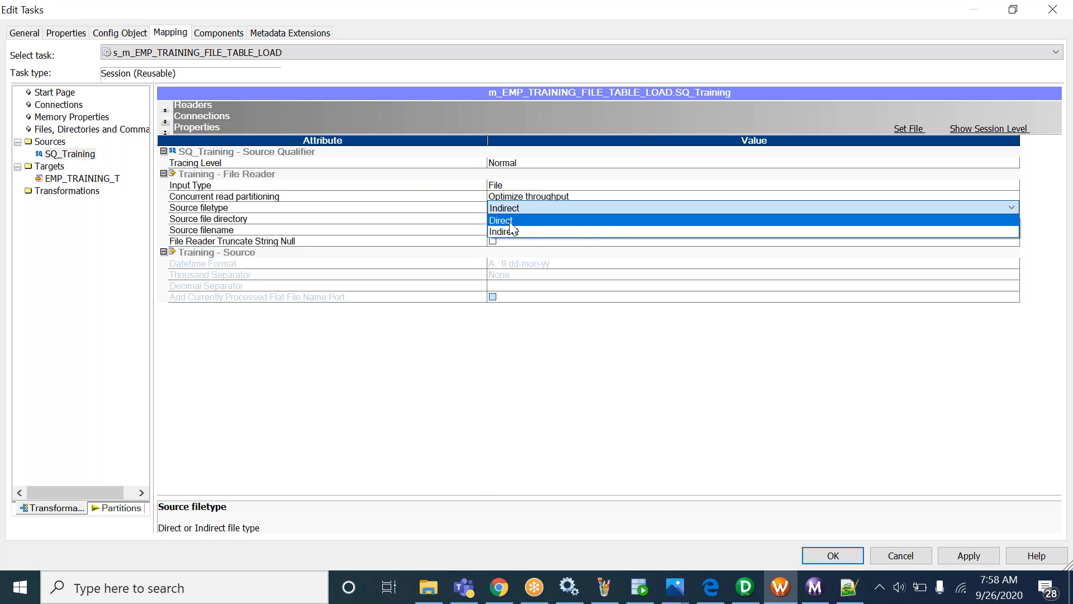
{"action": "left_click", "coordinate": [512, 221]}
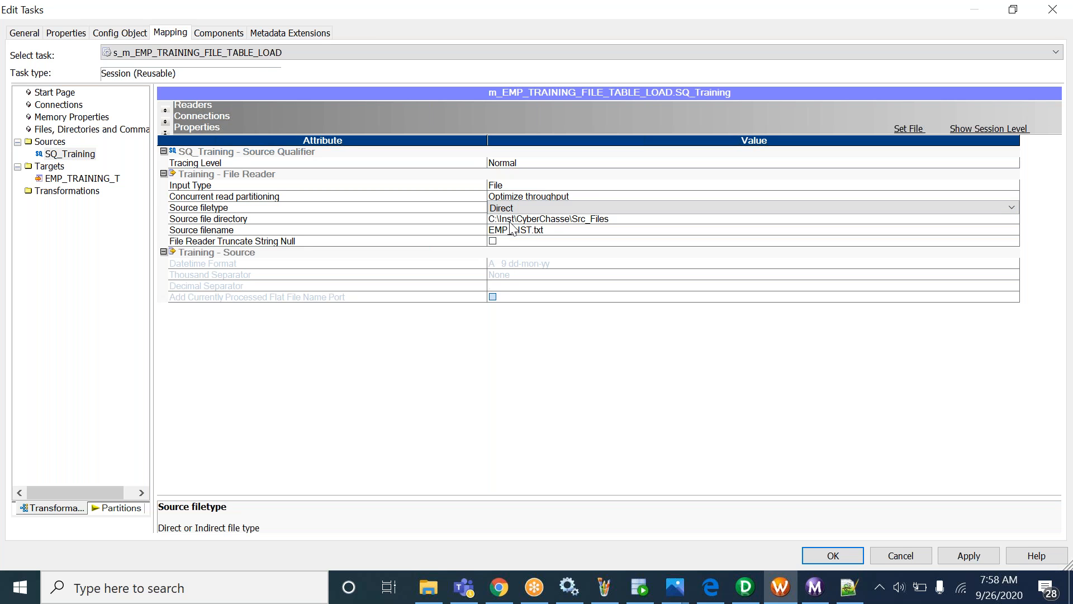
{"action": "left_click", "coordinate": [551, 233]}
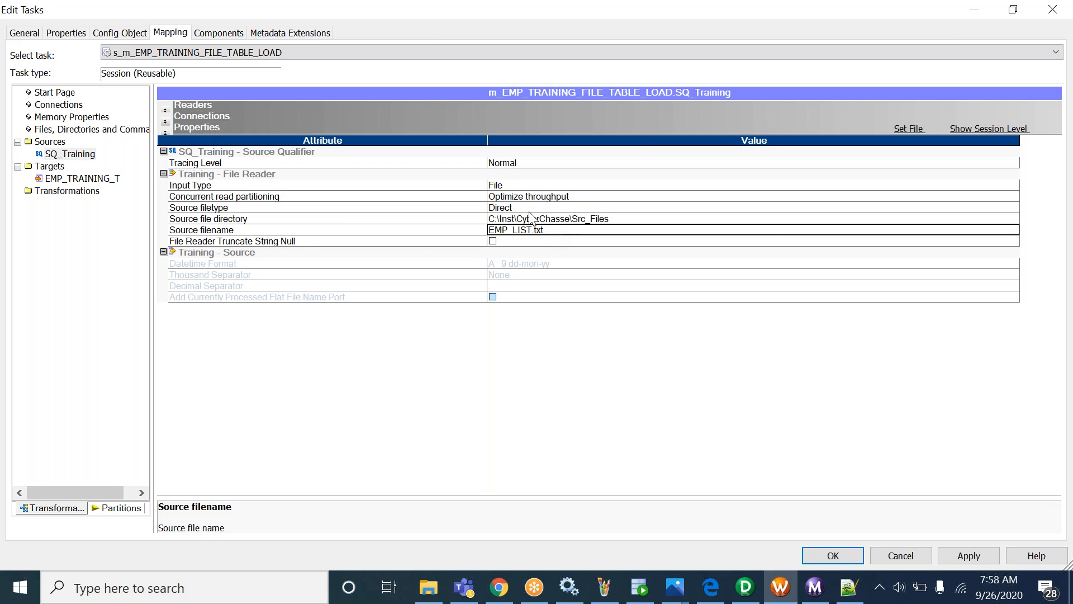
{"action": "left_click", "coordinate": [521, 207]}
{"action": "left_click", "coordinate": [521, 208]}
{"action": "left_click", "coordinate": [527, 232]}
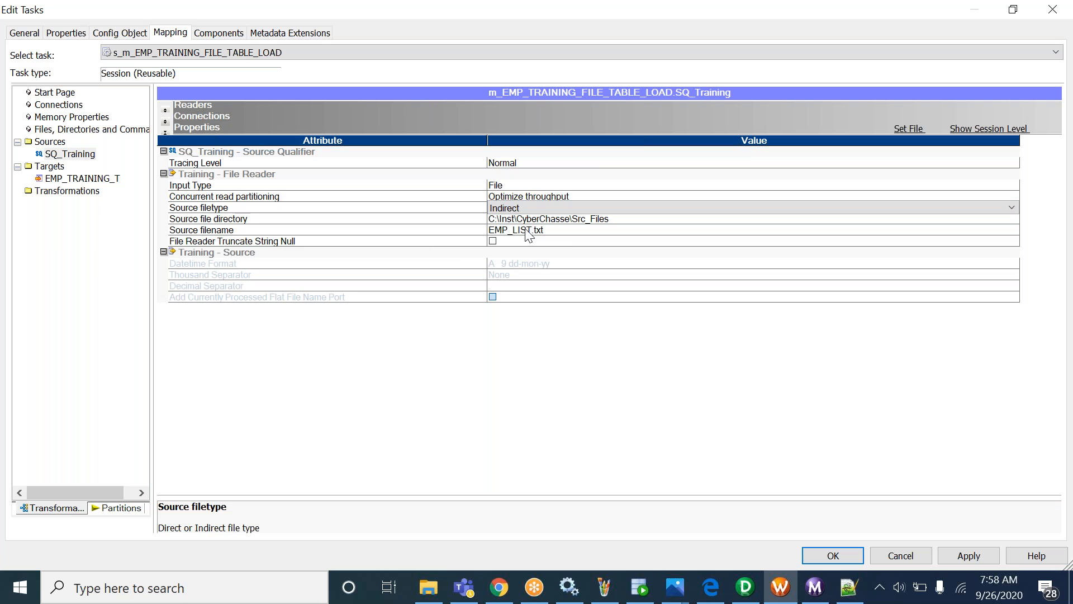
Check the EMP_LIST.txt source filename, apply the session changes and close the task editor.
{"action": "left_click", "coordinate": [528, 233]}
{"action": "left_click_drag", "start_coordinate": [555, 229], "coordinate": [471, 225]}
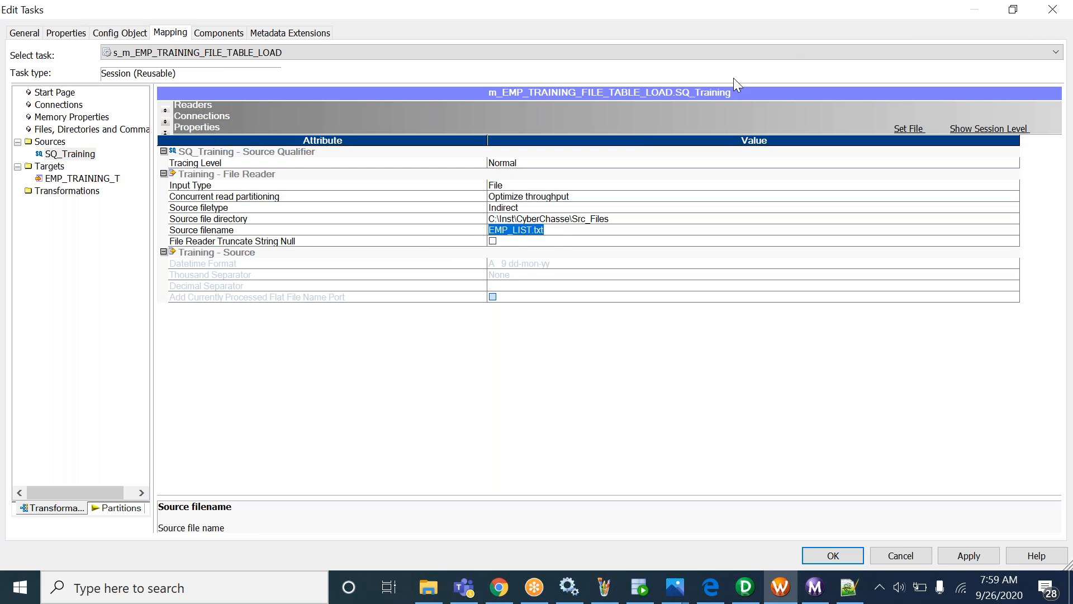
{"action": "left_click", "coordinate": [726, 22]}
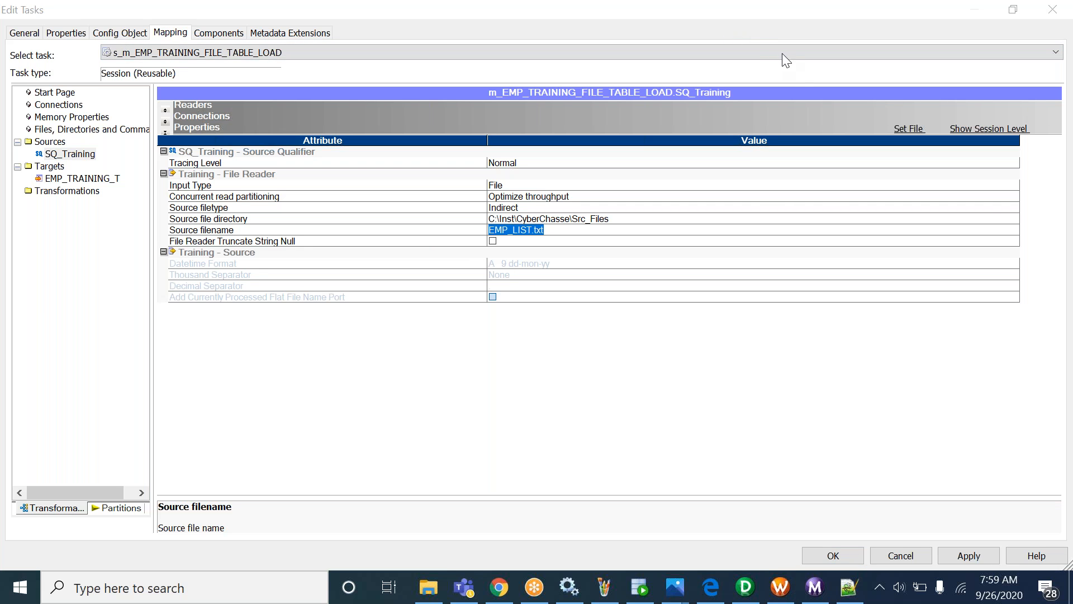
{"action": "left_click", "coordinate": [550, 230]}
{"action": "left_click_drag", "start_coordinate": [551, 230], "coordinate": [472, 225]}
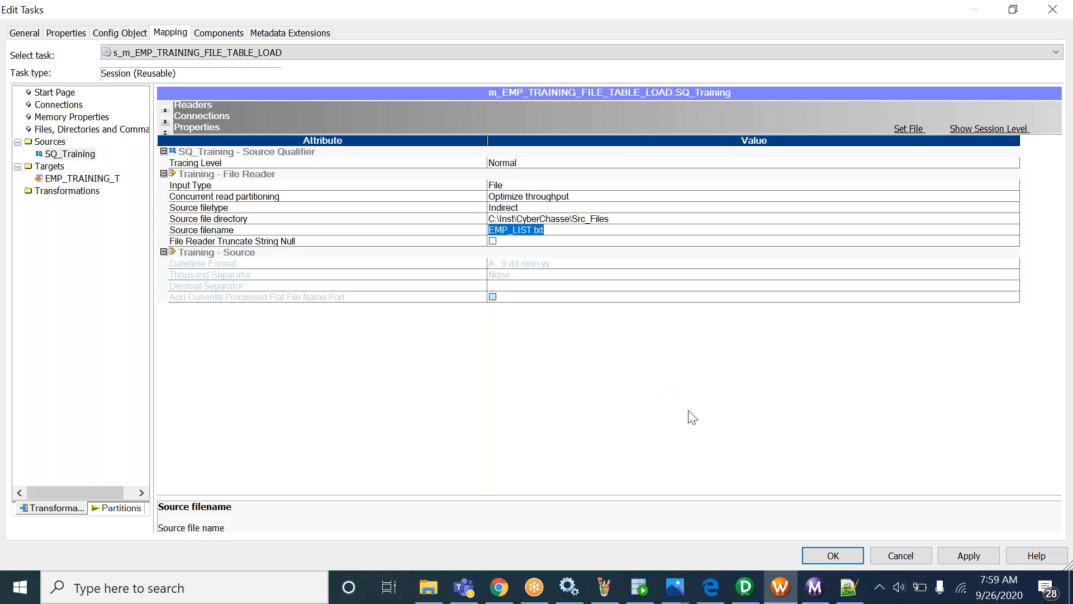
{"action": "left_click", "coordinate": [968, 556]}
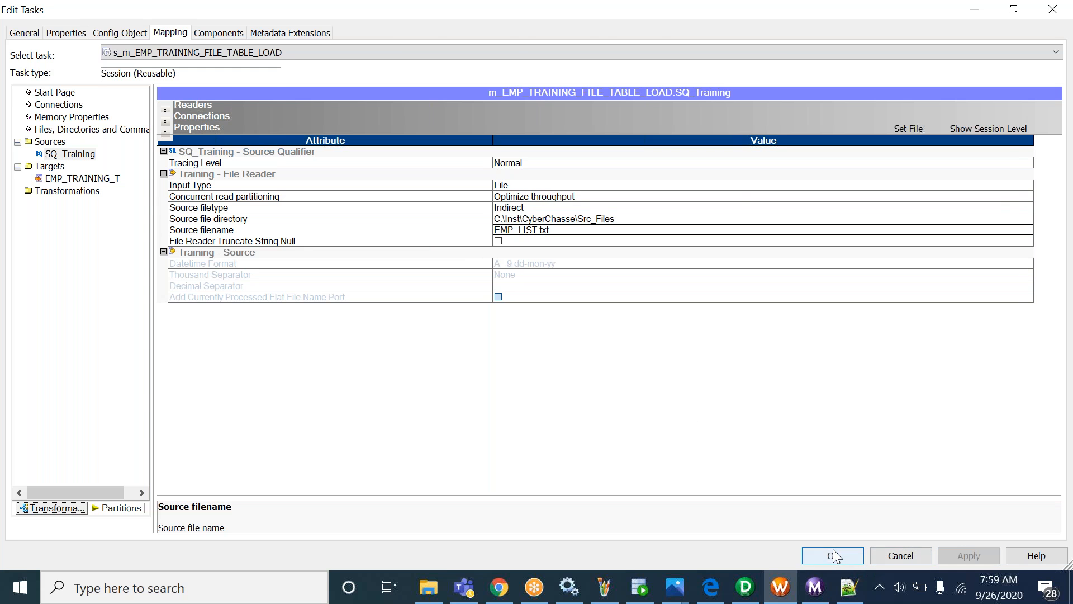
{"action": "left_click", "coordinate": [831, 555]}
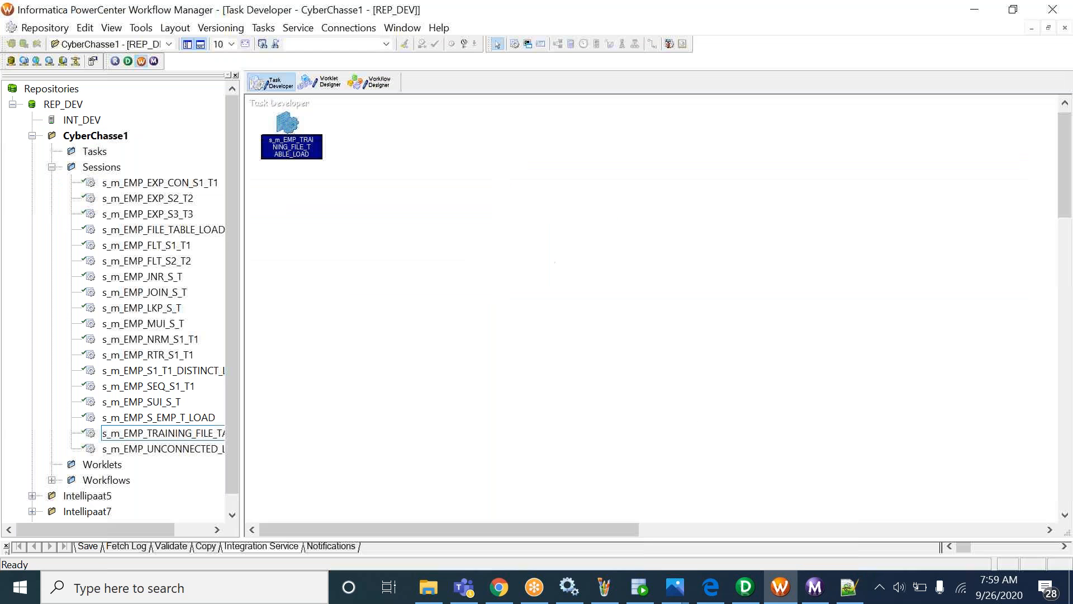
Start the workflow wf_m_EMP_TRAINING_FILE_TABLE_LOAD from the Workflow Designer.
{"action": "left_click", "coordinate": [370, 84]}
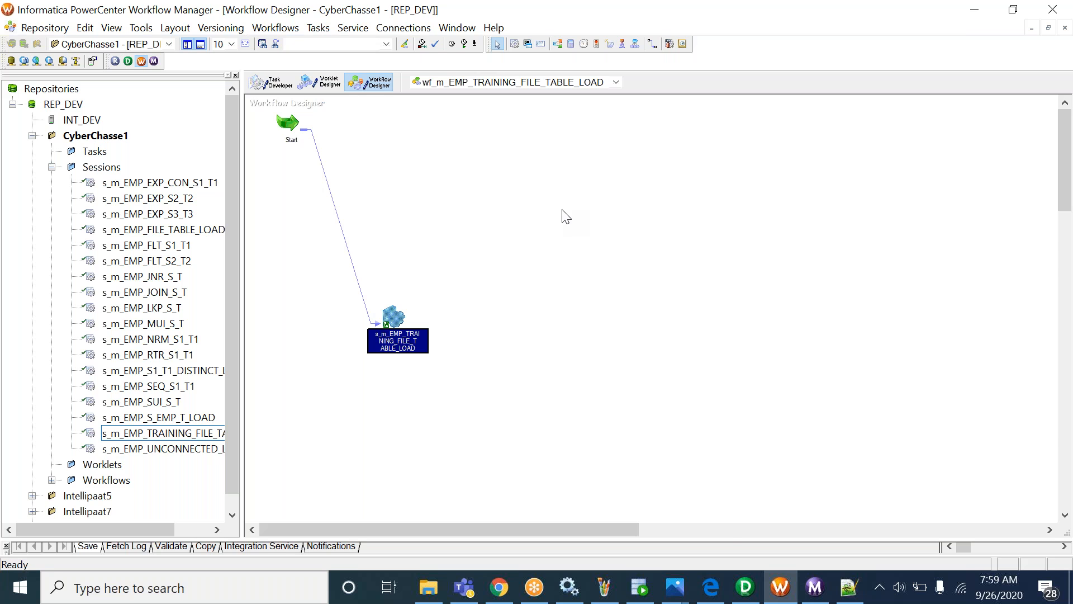
{"action": "right_click", "coordinate": [563, 212]}
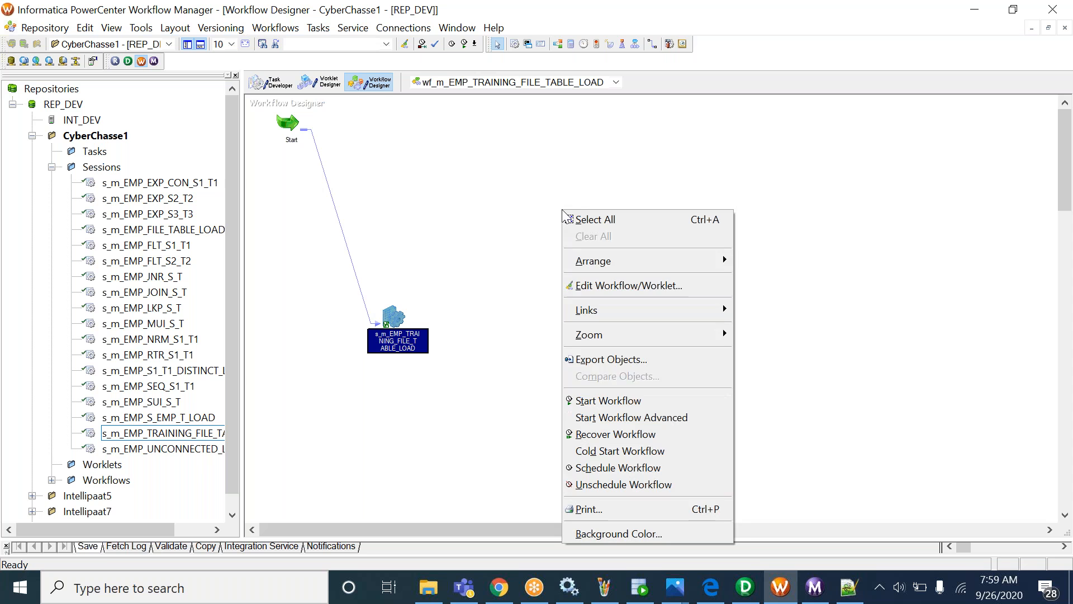
{"action": "left_click", "coordinate": [615, 402]}
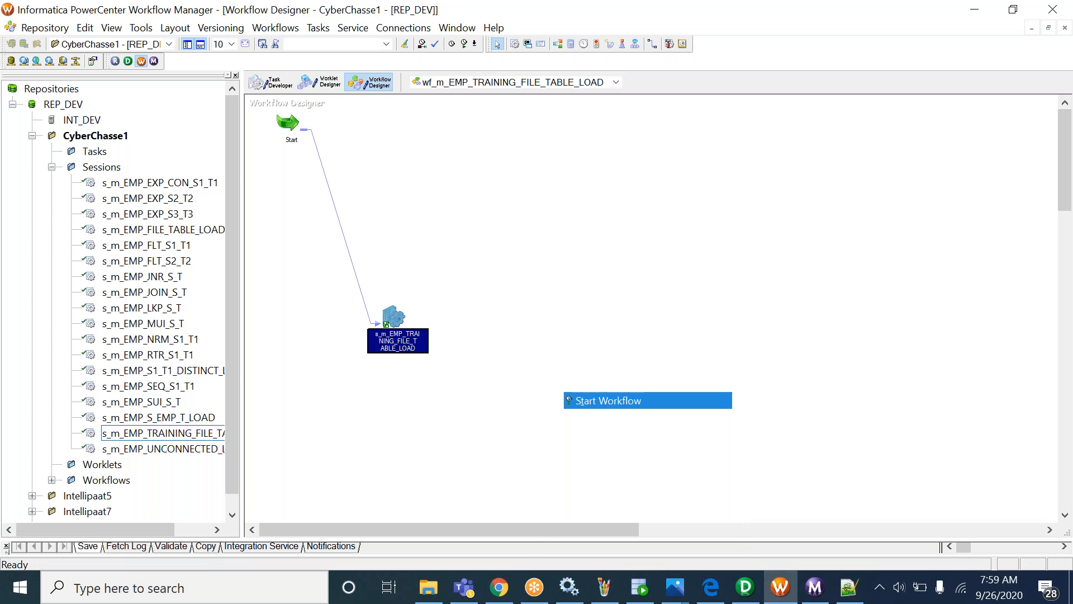
Switch to PowerCenter Workflow Monitor and examine the source and target statistics of the session s_m_EMP_TRAINING_FILE_TABLE_LOAD.
{"action": "mouse_move", "coordinate": [833, 578]}
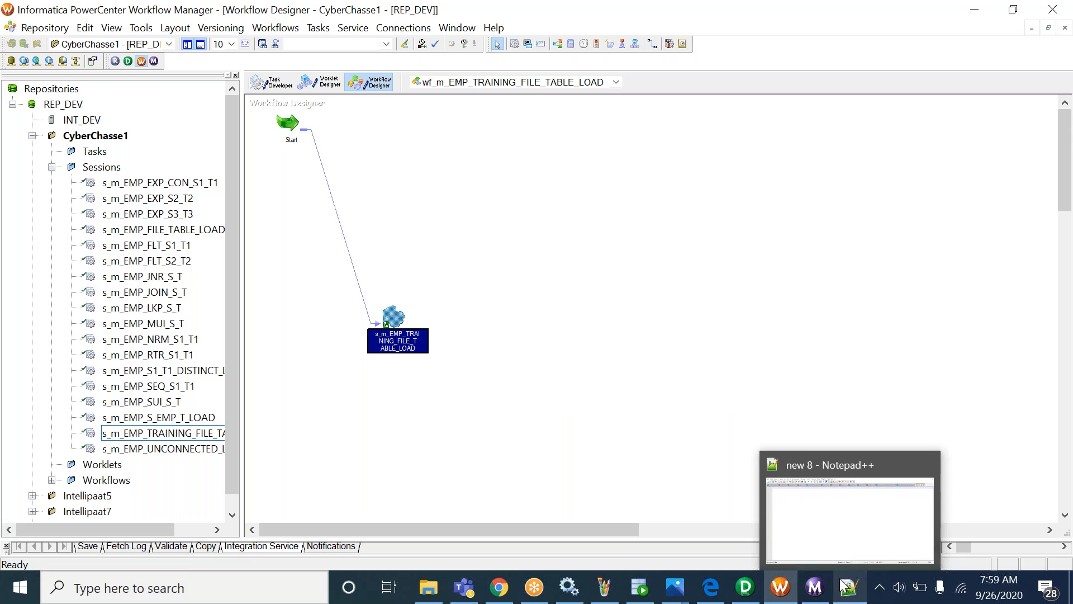
{"action": "left_click", "coordinate": [815, 587]}
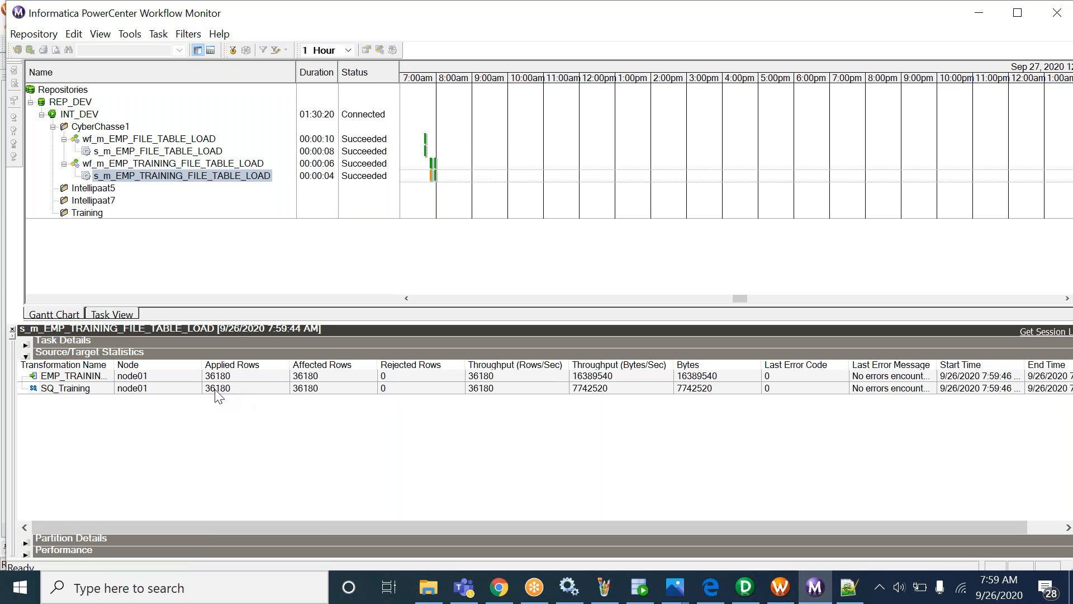
{"action": "left_click", "coordinate": [112, 375]}
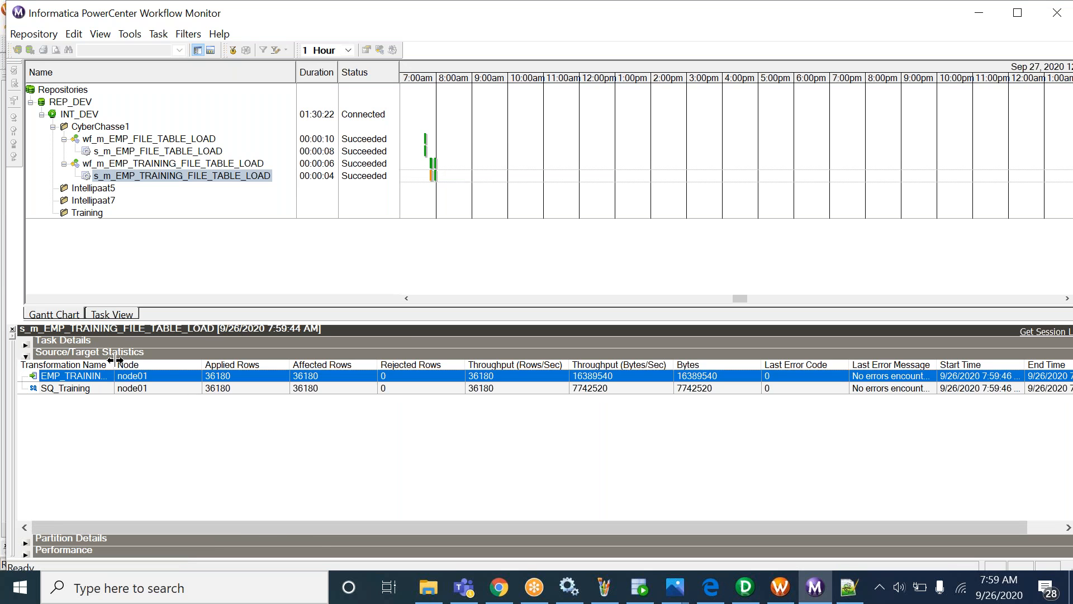
Switch to Oracle SQL Developer, run the SELECT query on EMP_TRAINING_T and count its result rows.
{"action": "left_click", "coordinate": [639, 587]}
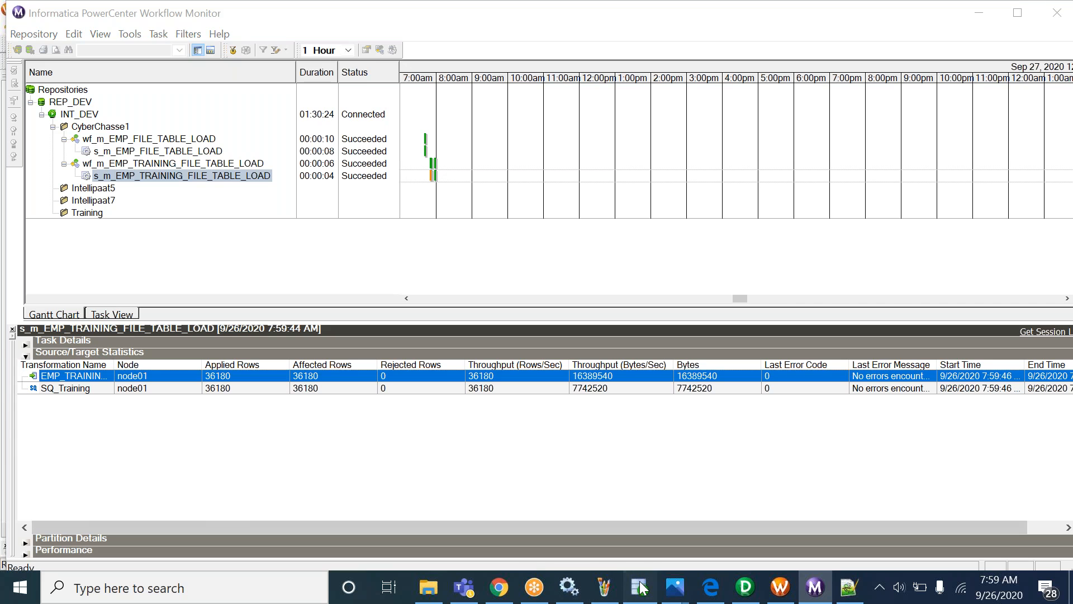
{"action": "key", "text": "ctrl+Return"}
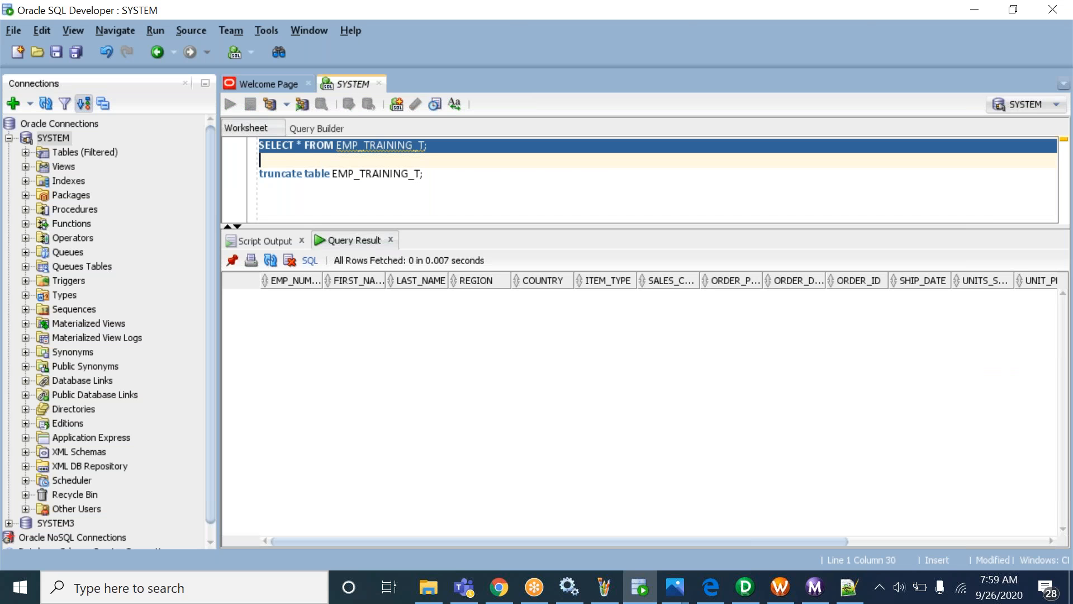
{"action": "right_click", "coordinate": [541, 414]}
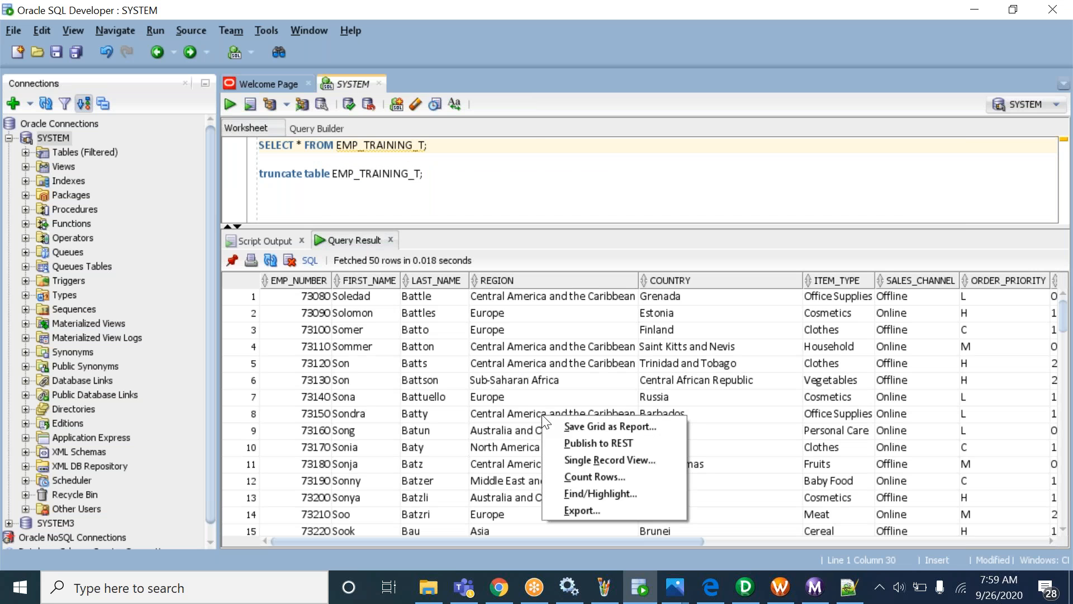
{"action": "left_click", "coordinate": [579, 475]}
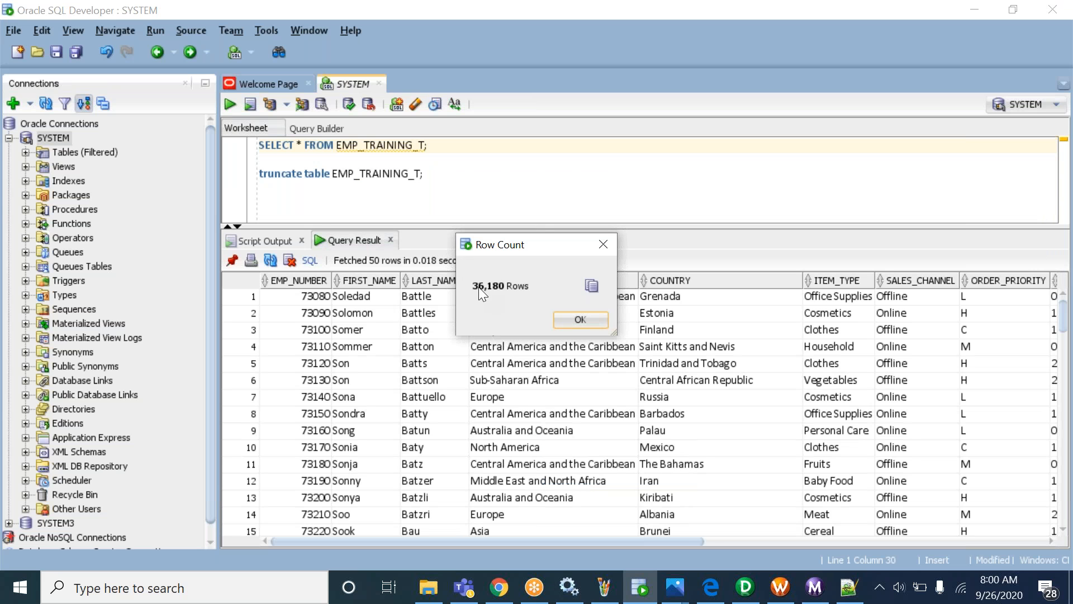
{"action": "key", "text": "Return"}
Look through the fetched EMP_TRAINING_T rows and compare them with the session statistics in Workflow Monitor.
{"action": "left_click", "coordinate": [467, 386]}
{"action": "scroll", "coordinate": [469, 394], "scroll_direction": "down", "scroll_amount": 15}
{"action": "scroll", "coordinate": [470, 394], "scroll_direction": "up", "scroll_amount": 15}
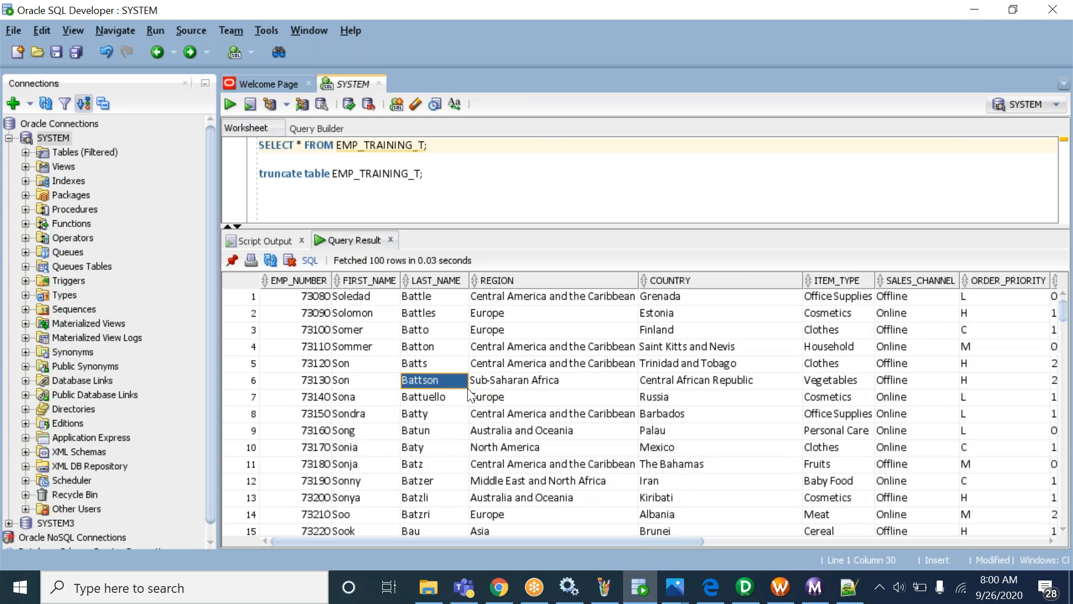
{"action": "left_click_drag", "start_coordinate": [492, 542], "coordinate": [434, 496]}
{"action": "key", "text": "alt+Tab"}
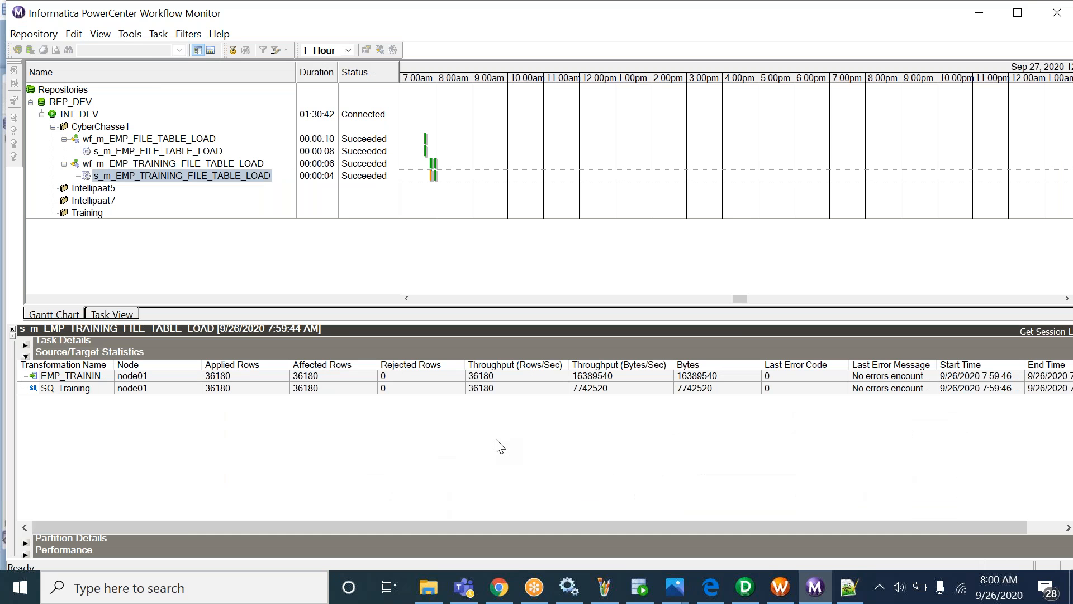
{"action": "key", "text": "alt+Tab"}
{"action": "mouse_move", "coordinate": [444, 587]}
{"action": "left_click", "coordinate": [509, 380]}
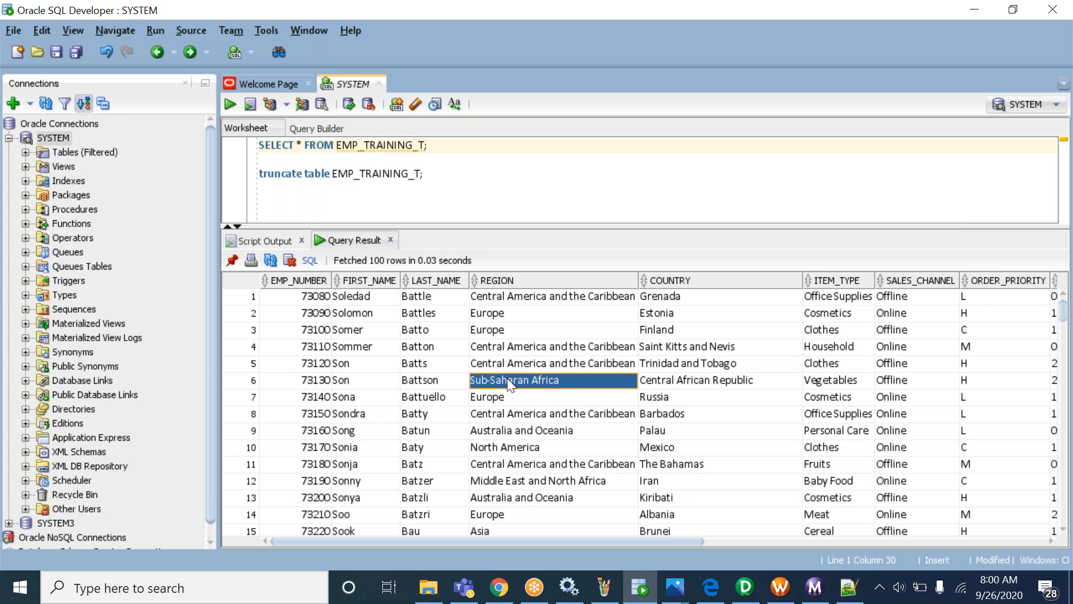
Switch to File Explorer, duplicate EMP_USA in the Src_Files folder and rename the copy as EMP_AUS.
{"action": "left_click", "coordinate": [428, 586]}
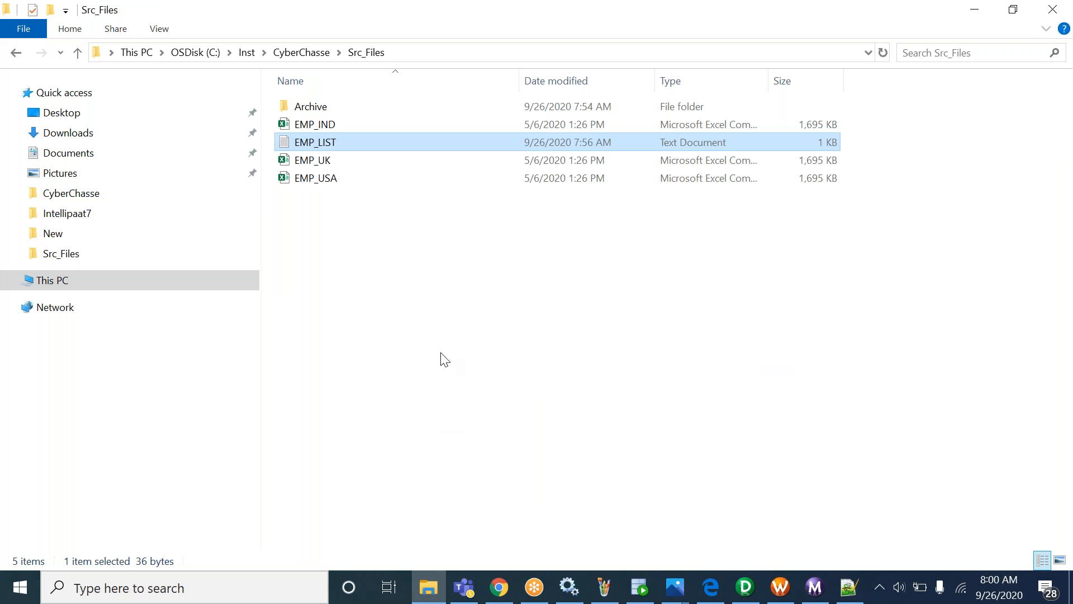
{"action": "left_click", "coordinate": [343, 179]}
{"action": "key", "text": "ctrl+c"}
{"action": "key", "text": "ctrl+v"}
{"action": "right_click", "coordinate": [343, 179]}
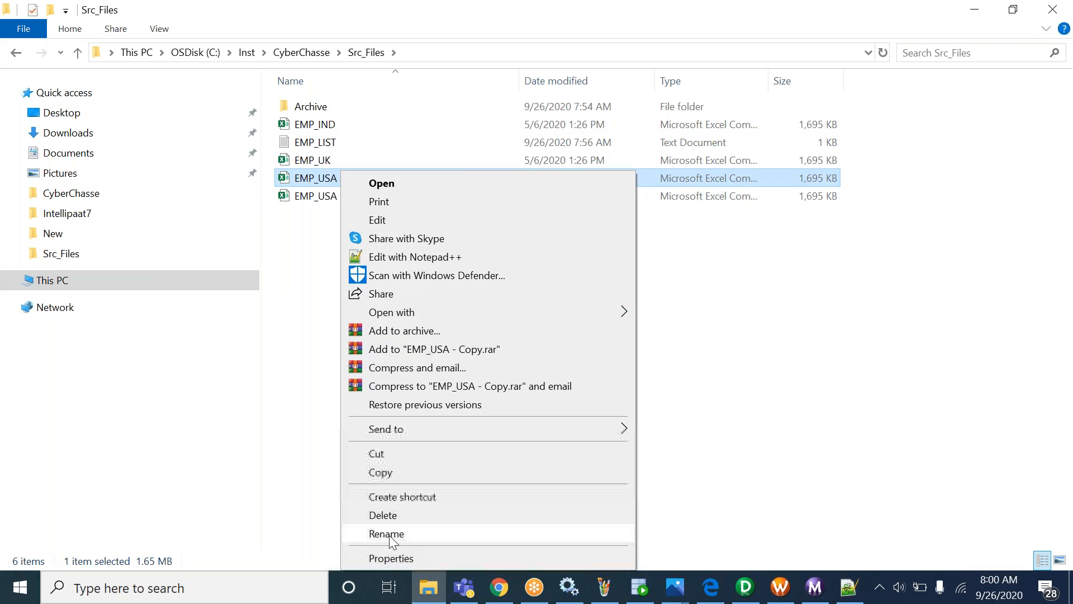
{"action": "left_click", "coordinate": [385, 533]}
{"action": "left_click_drag", "start_coordinate": [318, 179], "coordinate": [414, 174]}
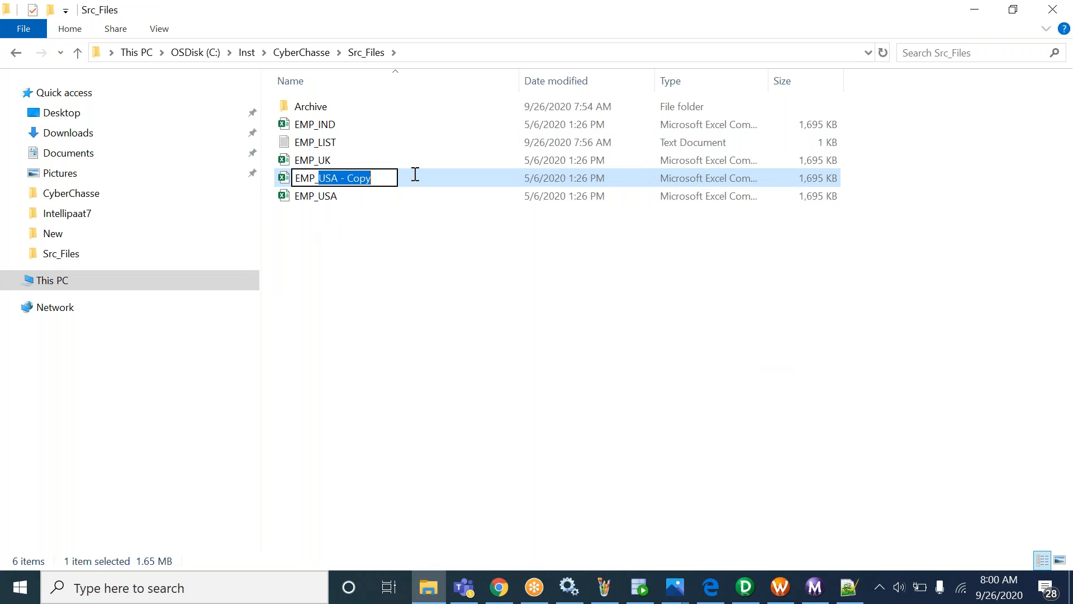
{"action": "type", "text": "AUS"}
{"action": "left_click", "coordinate": [423, 286]}
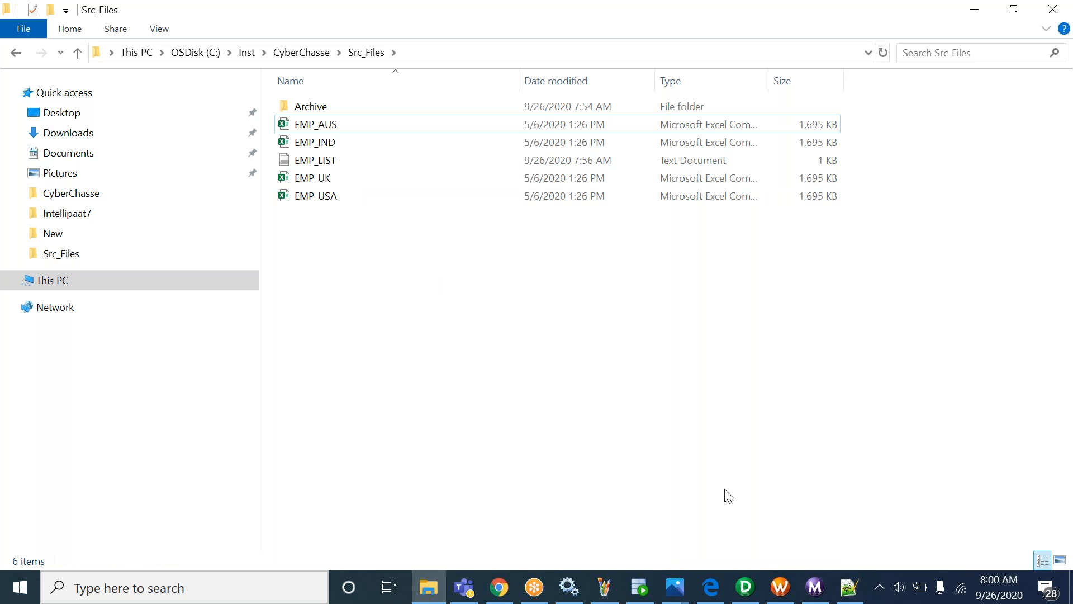
{"action": "left_click", "coordinate": [813, 587]}
{"action": "left_click", "coordinate": [791, 581]}
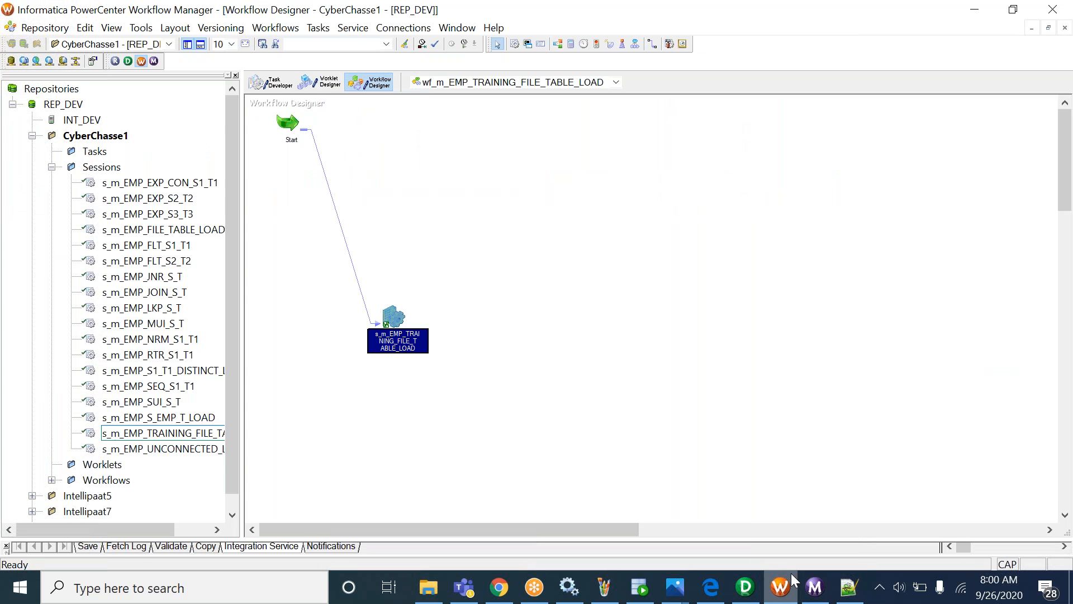
{"action": "key", "text": "alt+Tab"}
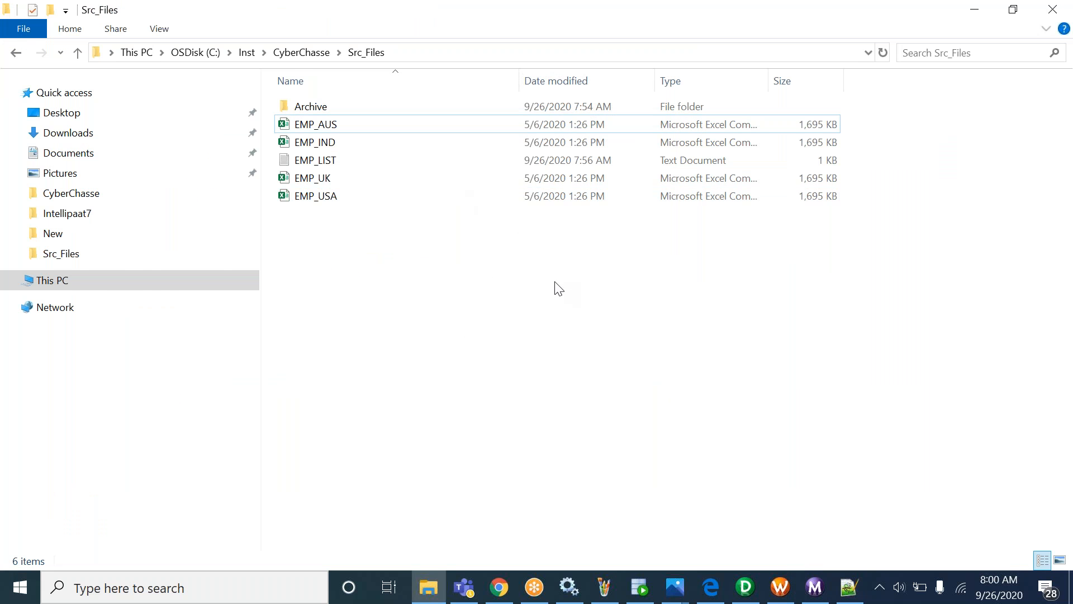
{"action": "key", "text": "alt+Tab"}
{"action": "key", "text": "alt+Tab"}
Open EMP_LIST to review the source files it names, and close it.
{"action": "double_click", "coordinate": [422, 163]}
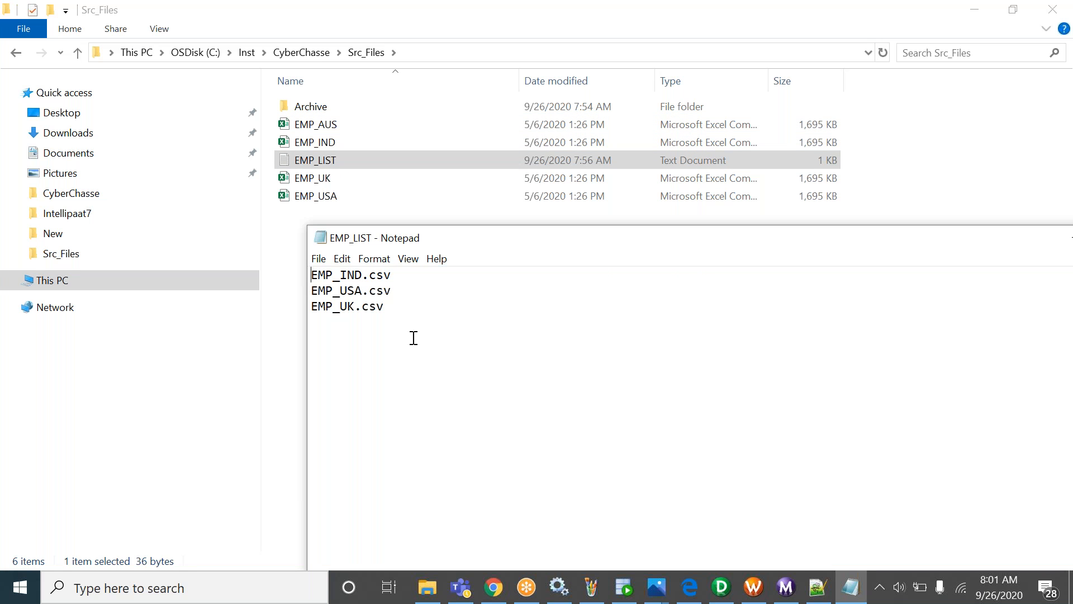
{"action": "key", "text": "alt+space"}
{"action": "key", "text": "c"}
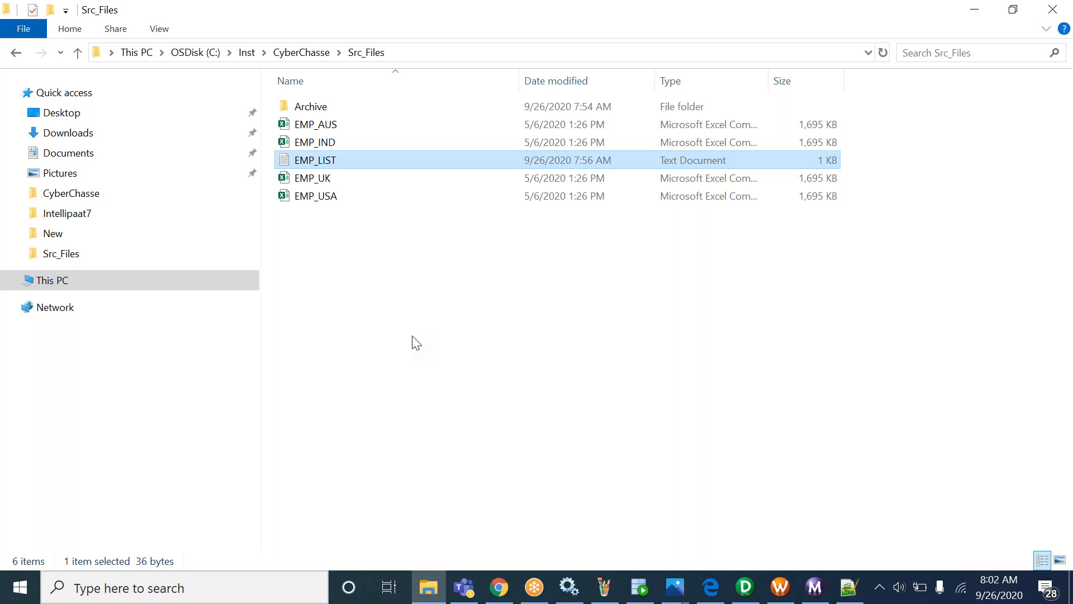
Reopen EMP_LIST, go over its EMP_IND.csv, EMP_USA.csv and EMP_UK.csv entries one by one, and save and close the file.
{"action": "double_click", "coordinate": [361, 164]}
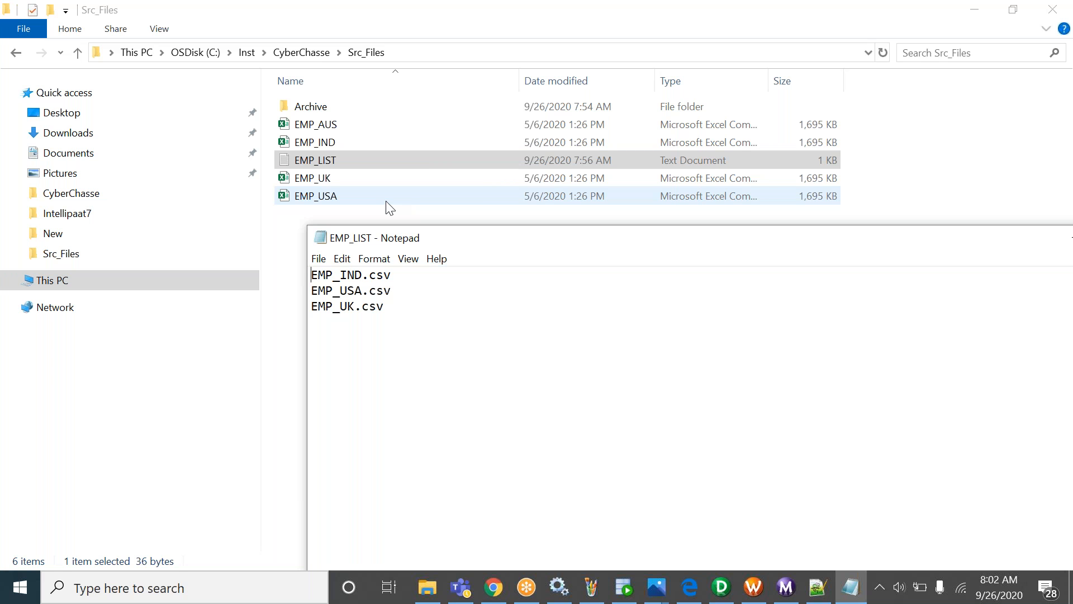
{"action": "left_click", "coordinate": [362, 289]}
{"action": "key", "text": "BackSpace"}
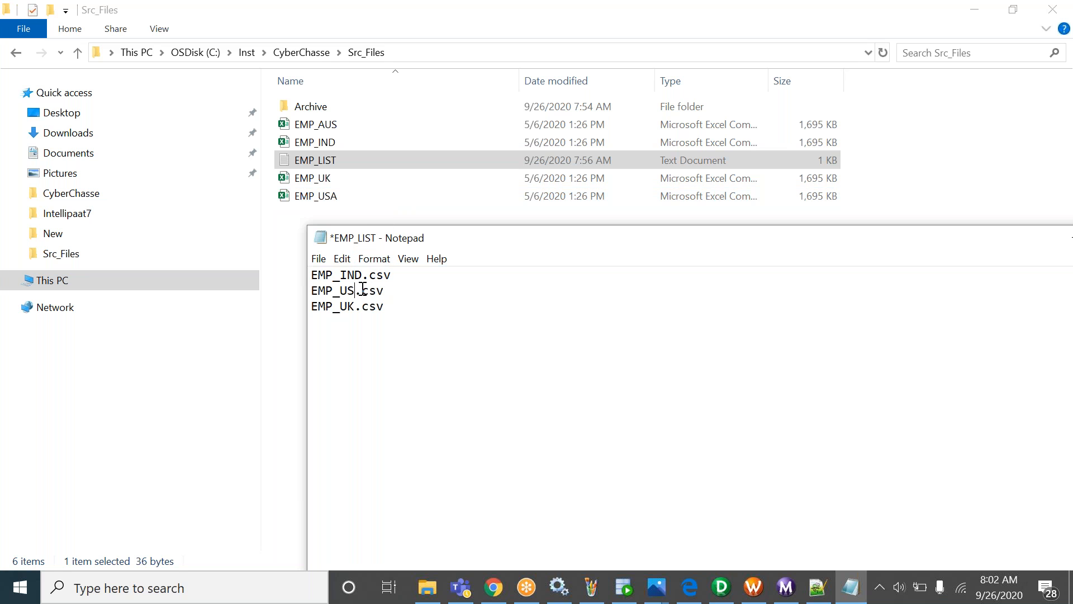
{"action": "key", "text": "ctrl+z"}
{"action": "left_click_drag", "start_coordinate": [404, 278], "coordinate": [297, 266]}
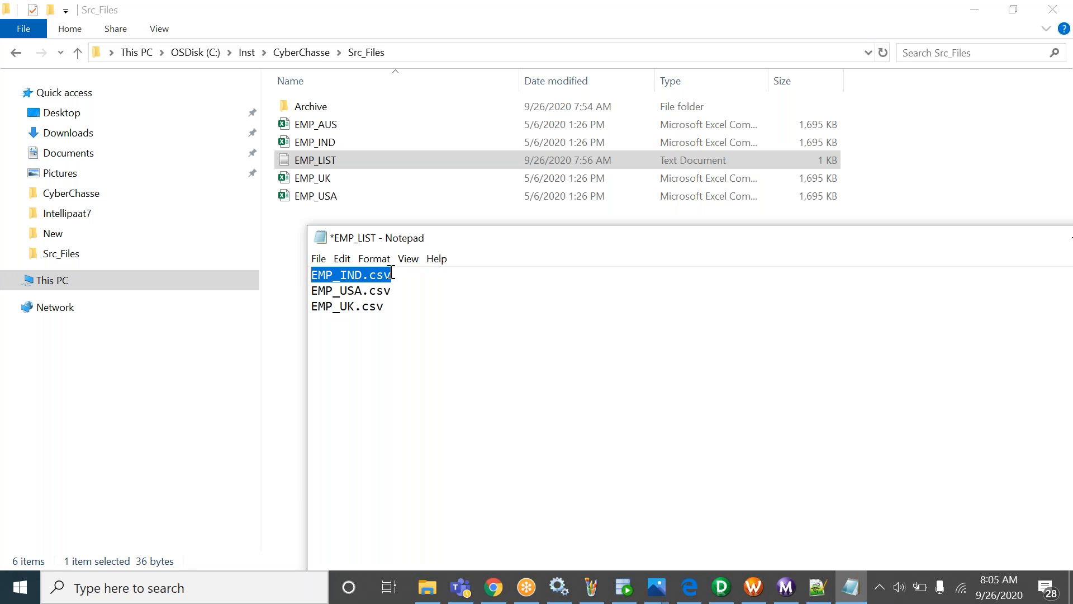
{"action": "left_click_drag", "start_coordinate": [407, 294], "coordinate": [308, 291]}
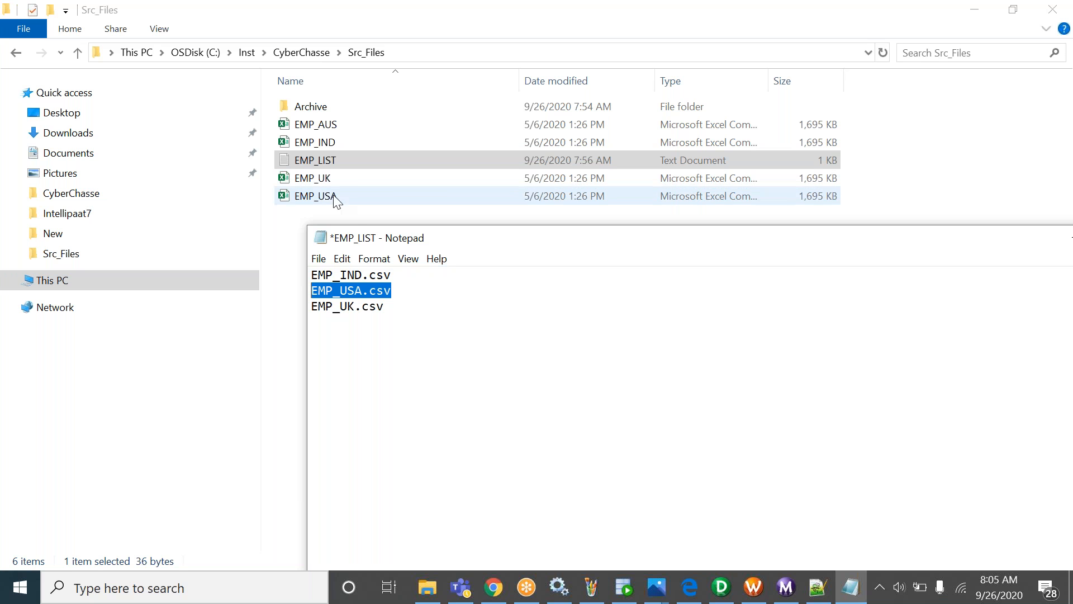
{"action": "left_click_drag", "start_coordinate": [403, 311], "coordinate": [312, 314]}
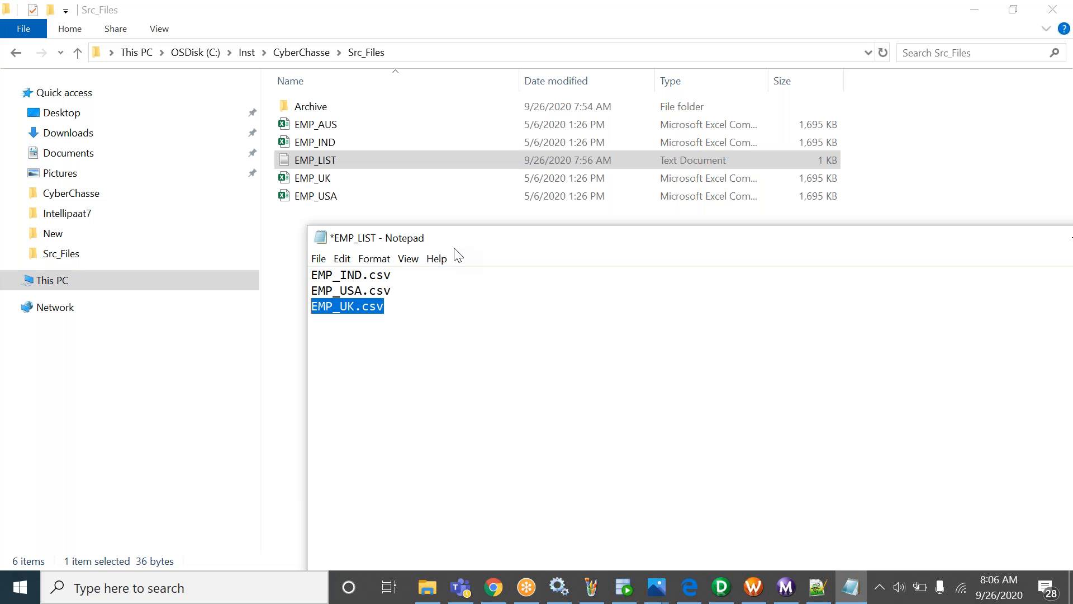
{"action": "key", "text": "ctrl+s"}
{"action": "left_click_drag", "start_coordinate": [352, 242], "coordinate": [159, 223]}
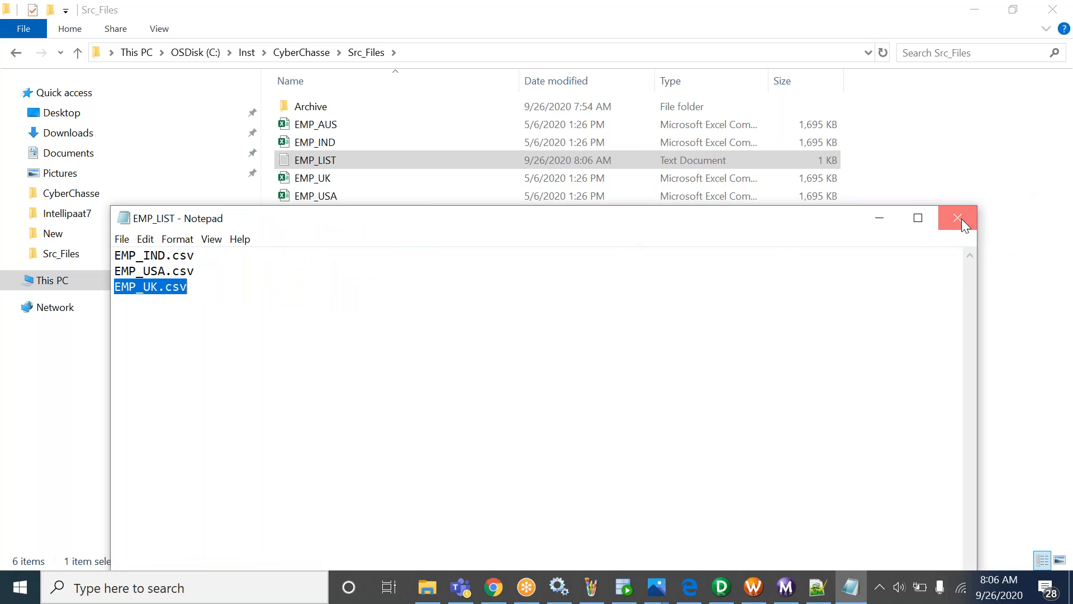
{"action": "left_click", "coordinate": [957, 219]}
Switch to Oracle SQL Developer and start a CREATE TABLE EMP_FLT_S4 statement below the truncate statement.
{"action": "left_click", "coordinate": [640, 587]}
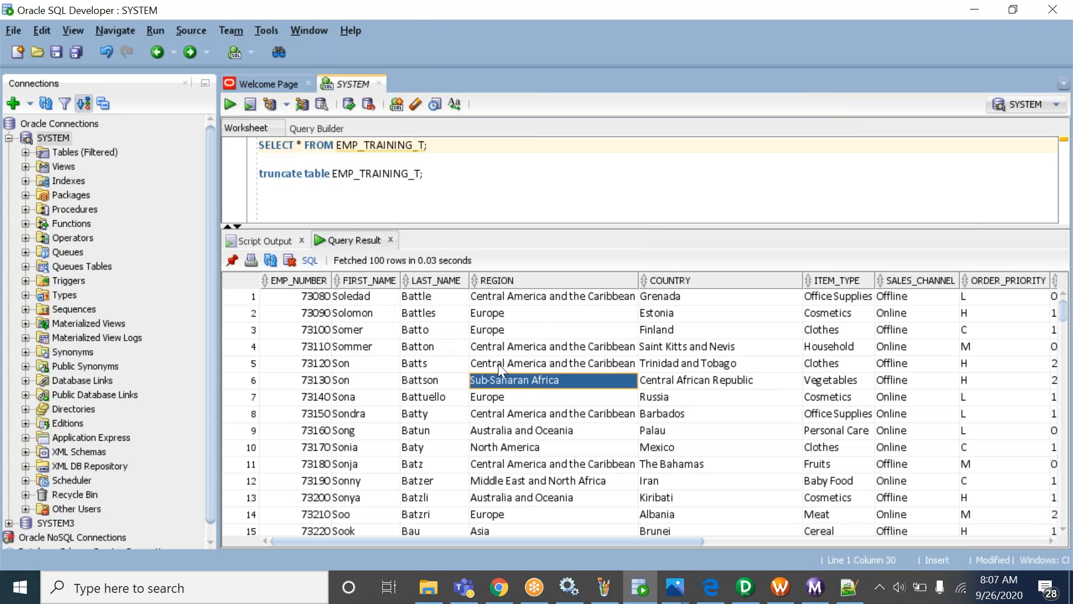
{"action": "left_click", "coordinate": [452, 191]}
{"action": "key", "text": "Return"}
{"action": "key", "text": "Return"}
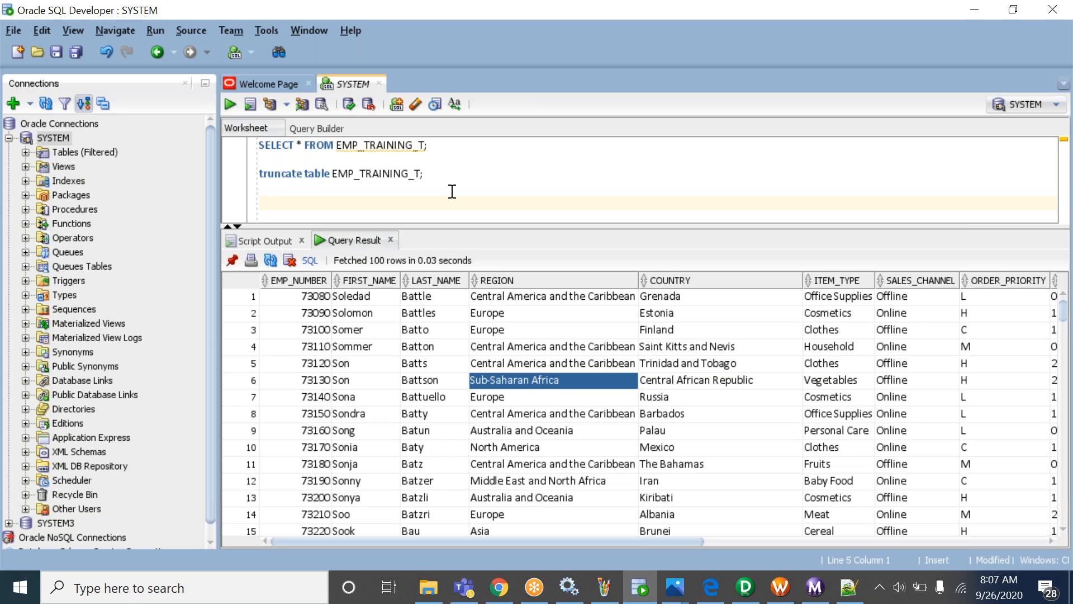
{"action": "type", "text": "REATE TABLE EM"}
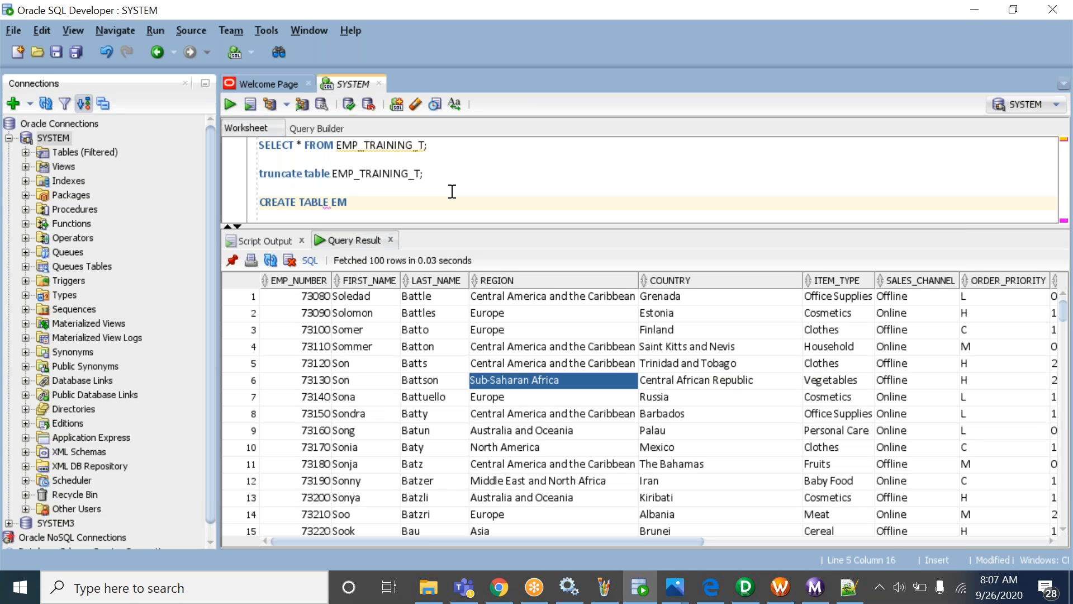
{"action": "type", "text": "P_FLT_"}
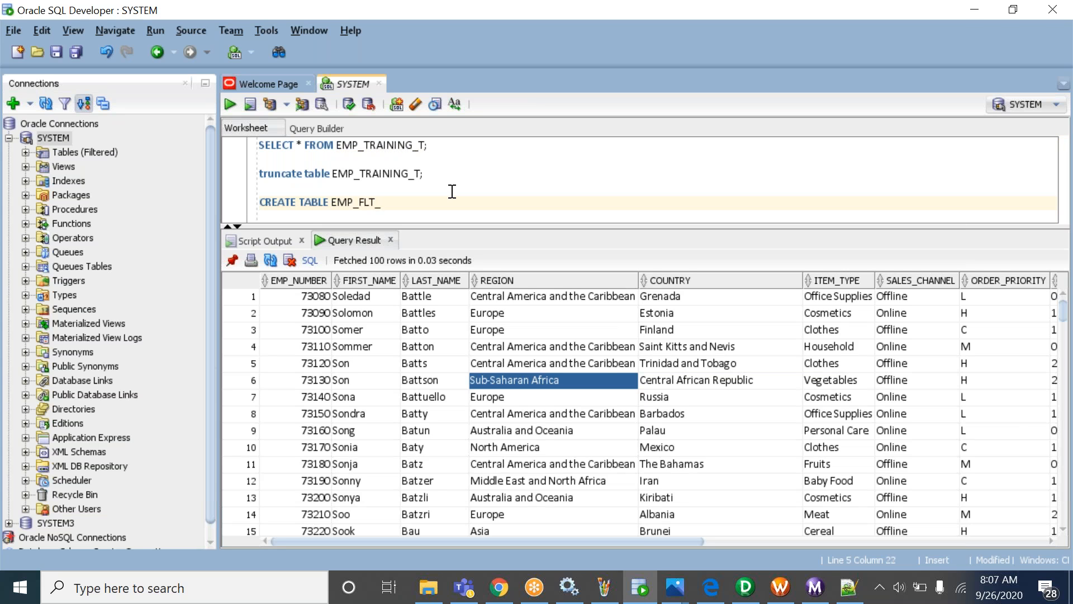
{"action": "type", "text": "S1"}
{"action": "key", "text": "BackSpace"}
{"action": "type", "text": "4"}
Complete the CREATE TABLE statement with AS SELECT * FROM EMP_TRAINING_T.
{"action": "key", "text": "Left"}
{"action": "key", "text": "Left"}
{"action": "key", "text": "Left"}
{"action": "key", "text": "End"}
{"action": "type", "text": "AS SELECT * FROM"}
{"action": "double_click", "coordinate": [374, 145]}
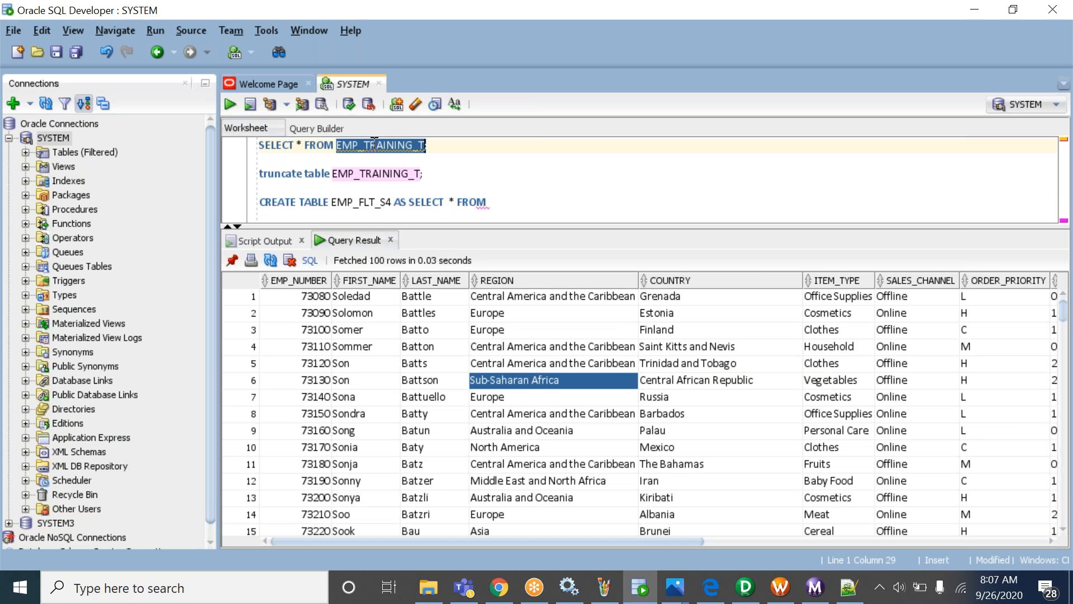
{"action": "key", "text": "ctrl+c"}
{"action": "left_click", "coordinate": [503, 201]}
{"action": "key", "text": "ctrl+v"}
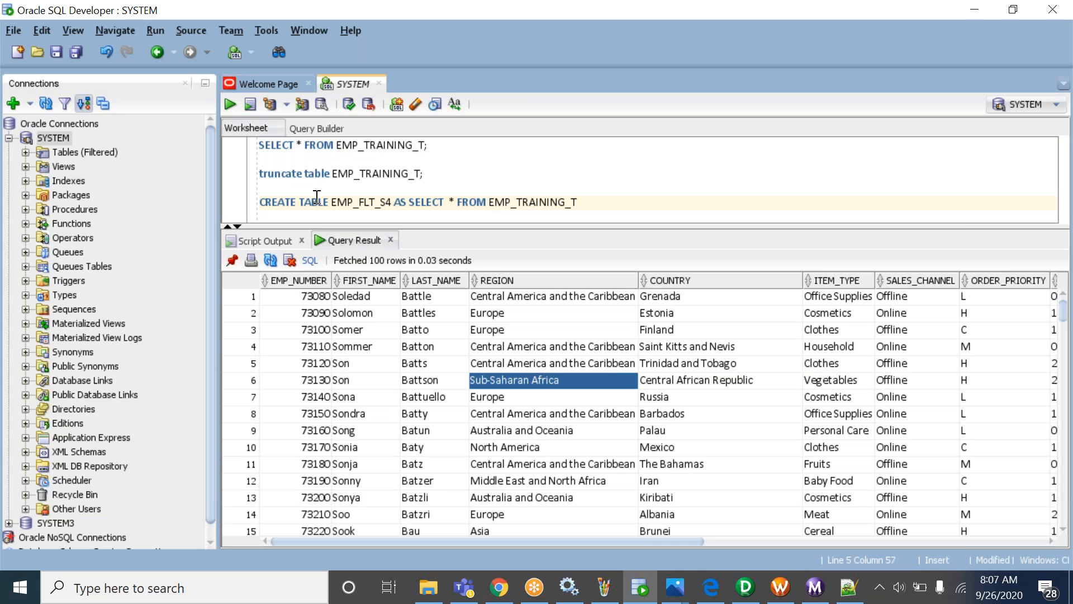
Execute only the CREATE TABLE EMP_FLT_S4 statement.
{"action": "left_click_drag", "start_coordinate": [269, 202], "coordinate": [358, 202]}
{"action": "double_click", "coordinate": [366, 203]}
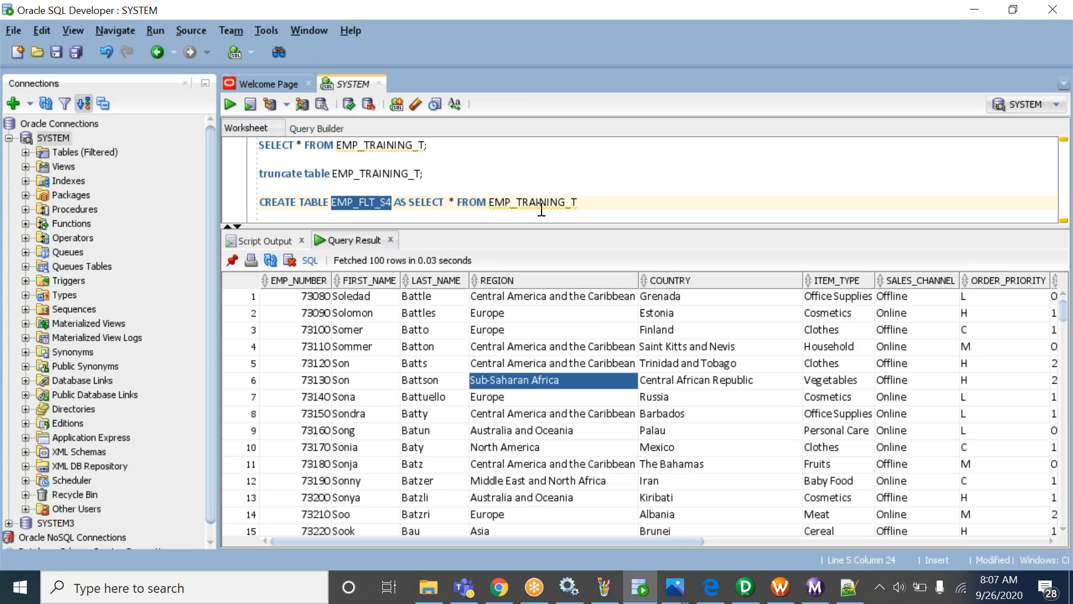
{"action": "left_click_drag", "start_coordinate": [587, 203], "coordinate": [257, 204]}
{"action": "left_click", "coordinate": [228, 105]}
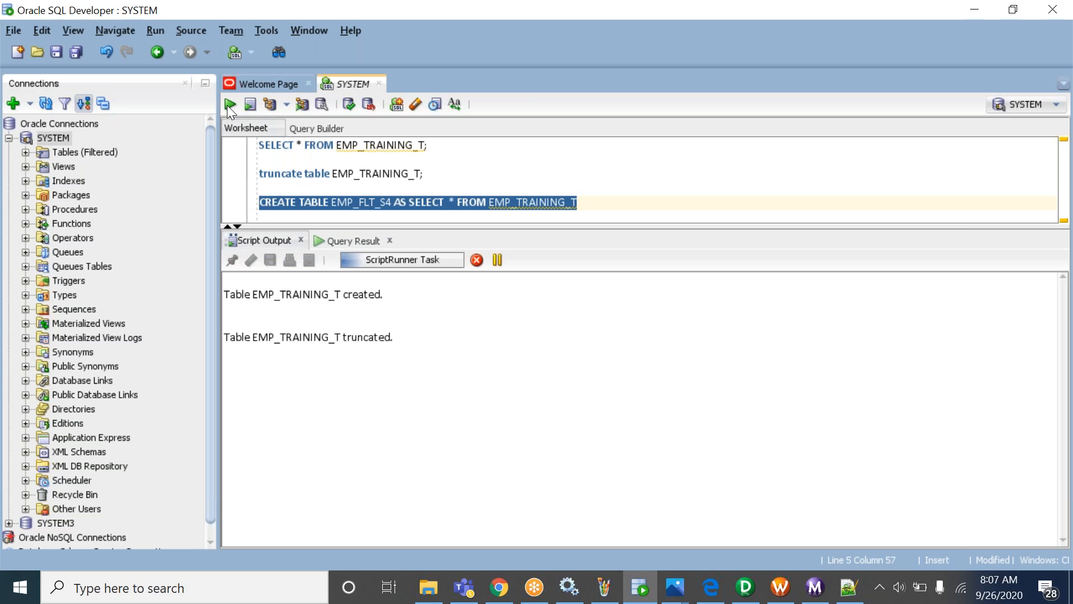
Add the query SELECT * FROM EMP_FLT_S4 ; below the CREATE TABLE statement and try to run it.
{"action": "left_click_drag", "start_coordinate": [253, 381], "coordinate": [316, 382]}
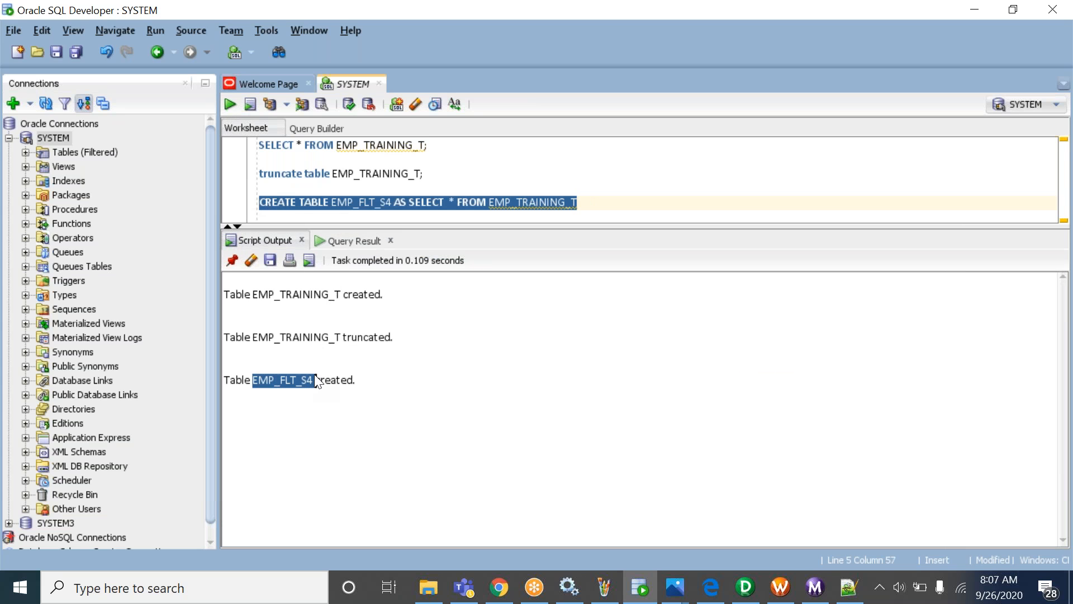
{"action": "left_click", "coordinate": [615, 200]}
{"action": "key", "text": "Return"}
{"action": "key", "text": "Return"}
{"action": "key", "text": "ctrl+v"}
{"action": "left_click", "coordinate": [260, 213]}
{"action": "type", "text": "SELECT * FROM"}
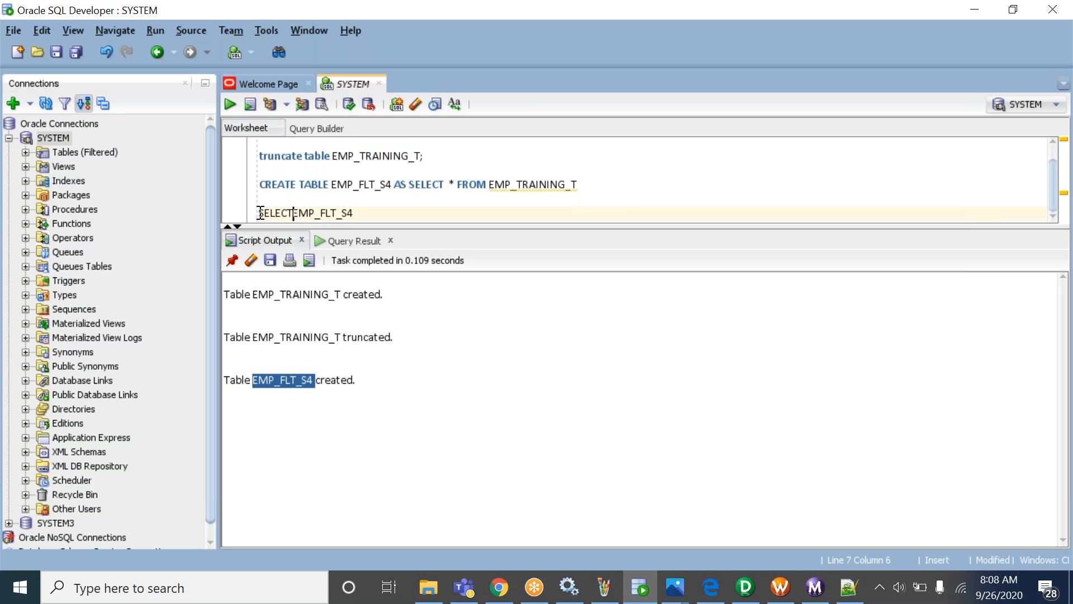
{"action": "left_click", "coordinate": [422, 211]}
{"action": "type", "text": ";"}
{"action": "key", "text": "ctrl+Return"}
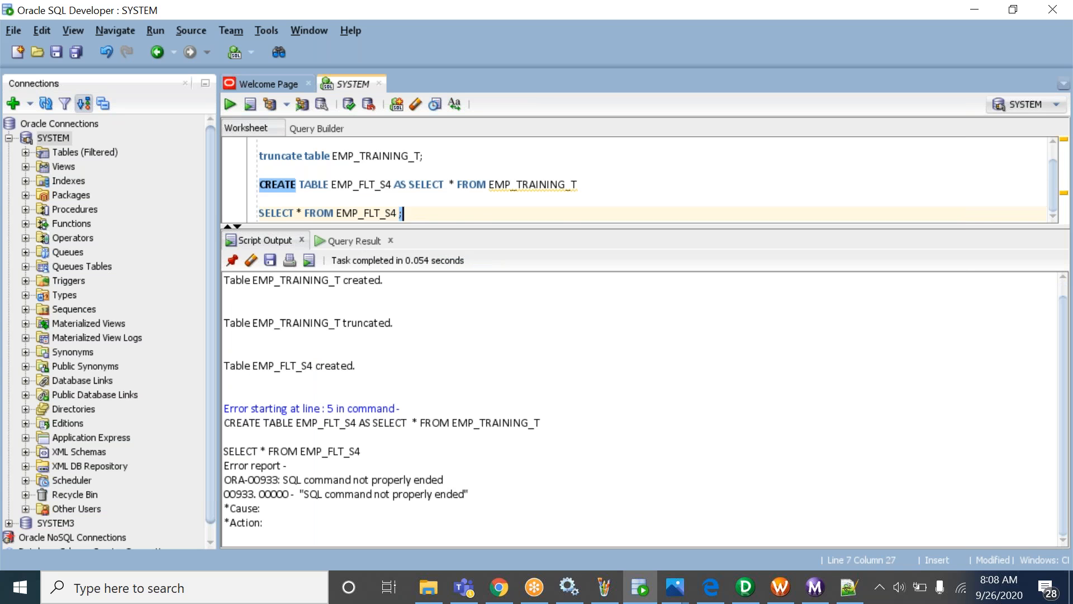
End the CREATE TABLE statement with a semicolon and run the SELECT query on EMP_FLT_S4.
{"action": "left_click", "coordinate": [593, 188]}
{"action": "type", "text": ";"}
{"action": "left_click", "coordinate": [455, 215]}
{"action": "key", "text": "ctrl+Return"}
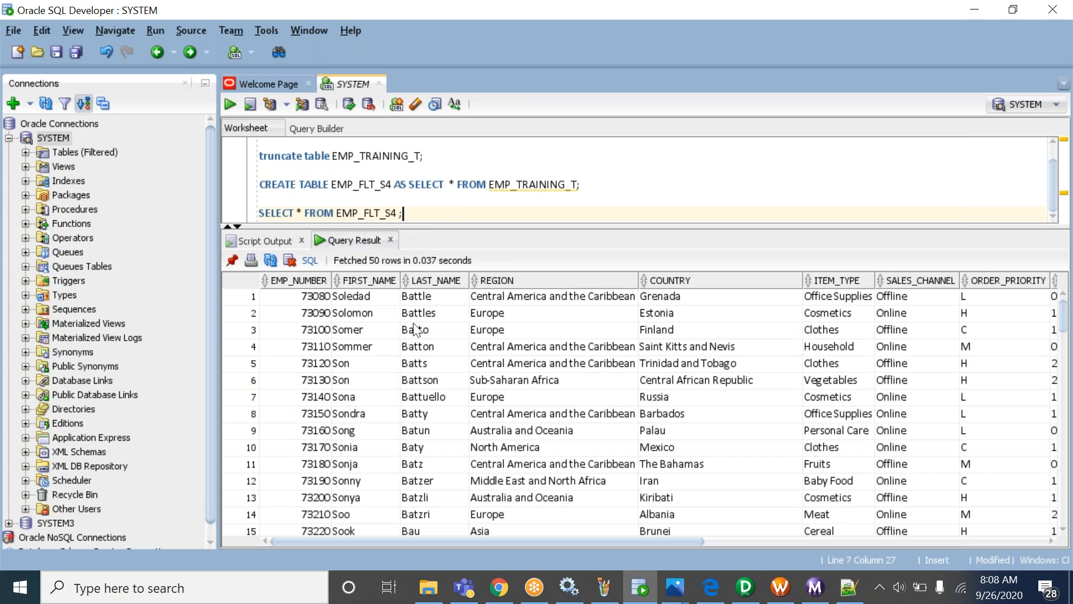
{"action": "double_click", "coordinate": [375, 215]}
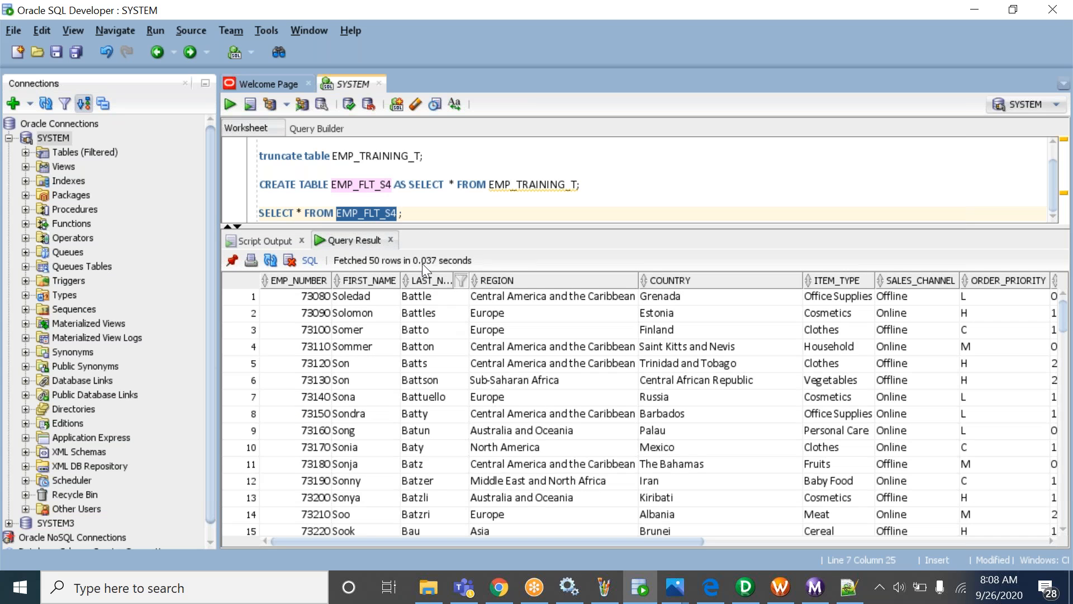
{"action": "double_click", "coordinate": [358, 188]}
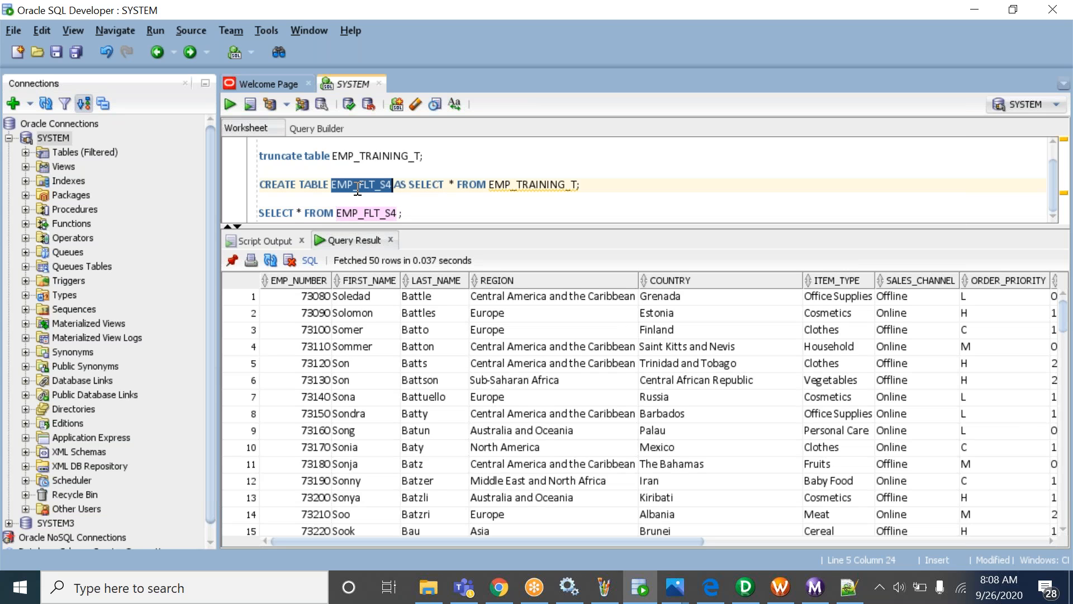
Duplicate the CREATE TABLE EMP_FLT_S4 statement on a new line directly below it.
{"action": "left_click_drag", "start_coordinate": [414, 184], "coordinate": [578, 185]}
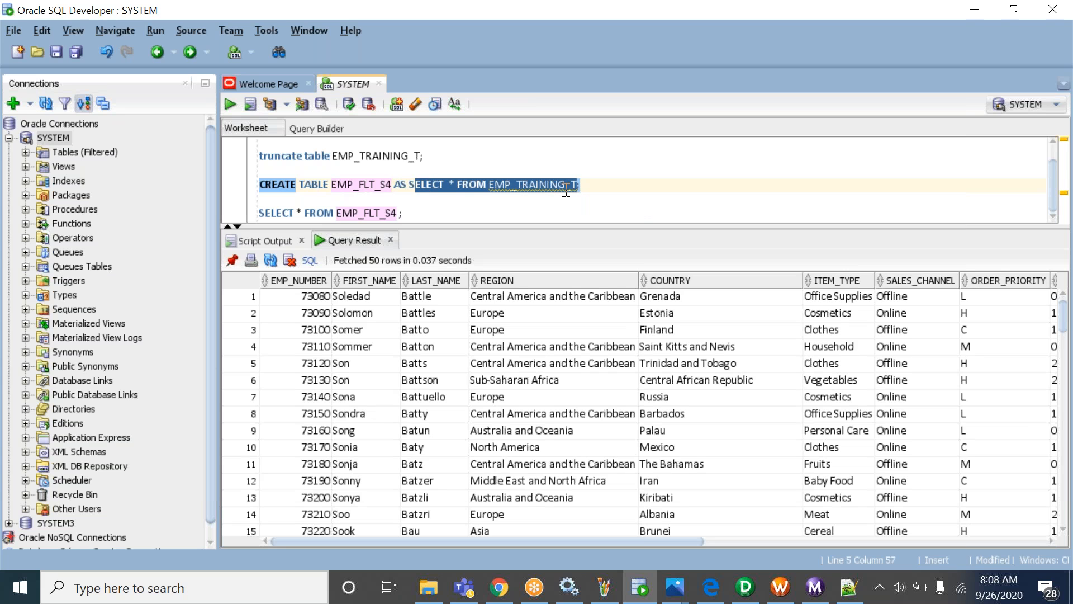
{"action": "left_click_drag", "start_coordinate": [346, 329], "coordinate": [845, 472]}
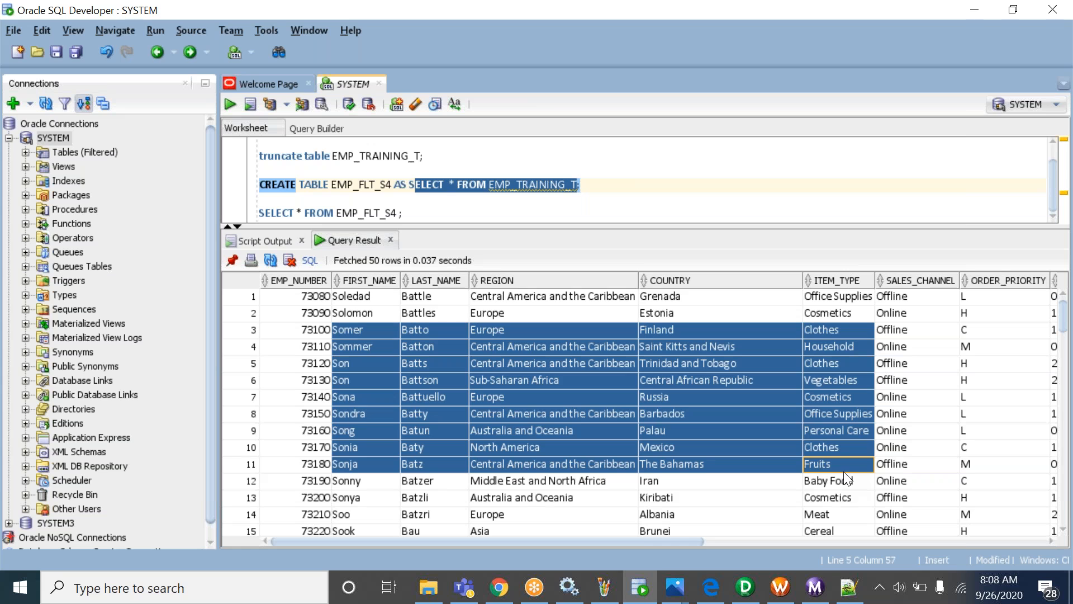
{"action": "left_click", "coordinate": [421, 196]}
{"action": "triple_click", "coordinate": [409, 186]}
{"action": "key", "text": "ctrl+c"}
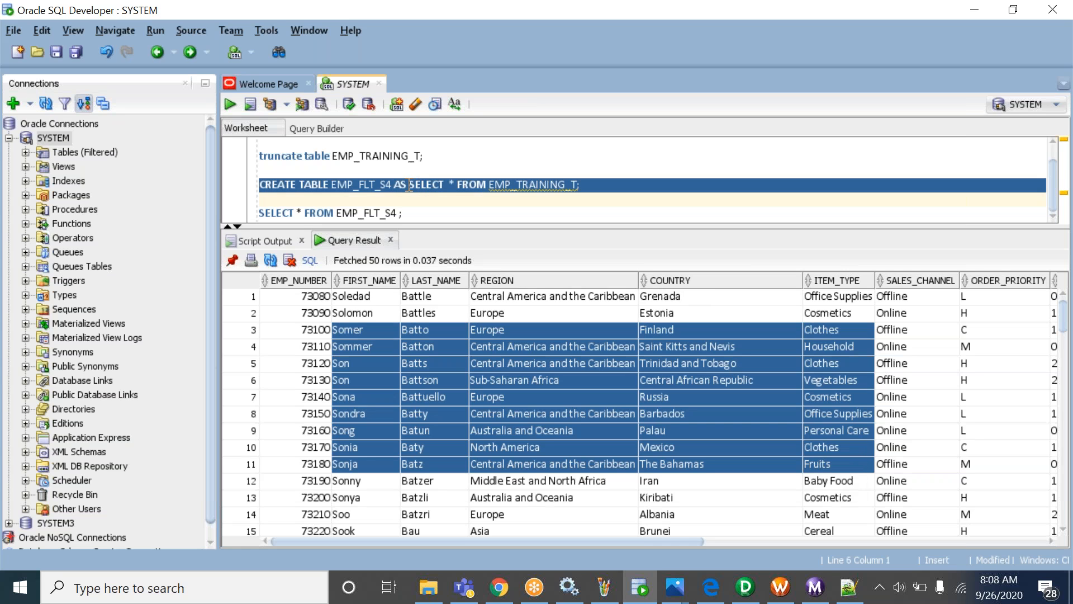
{"action": "left_click", "coordinate": [588, 185]}
{"action": "key", "text": "Return"}
{"action": "key", "text": "ctrl+v"}
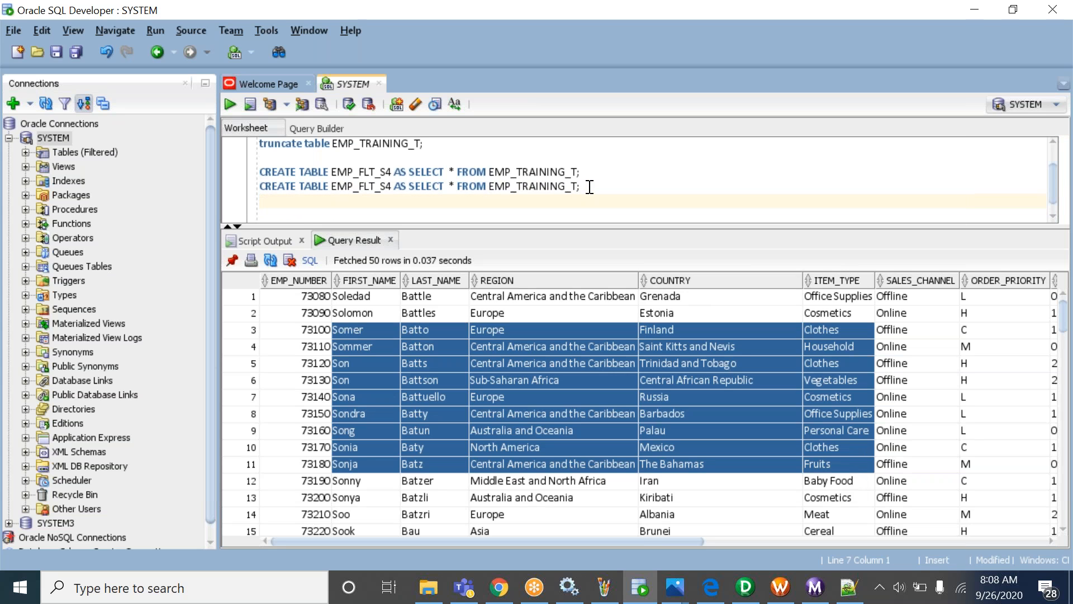
Change the table name in the copied statement to EMP_FLT_T4 and end the statement with WHERE 1=2;.
{"action": "left_click", "coordinate": [387, 185]}
{"action": "key", "text": "BackSpace"}
{"action": "type", "text": "T"}
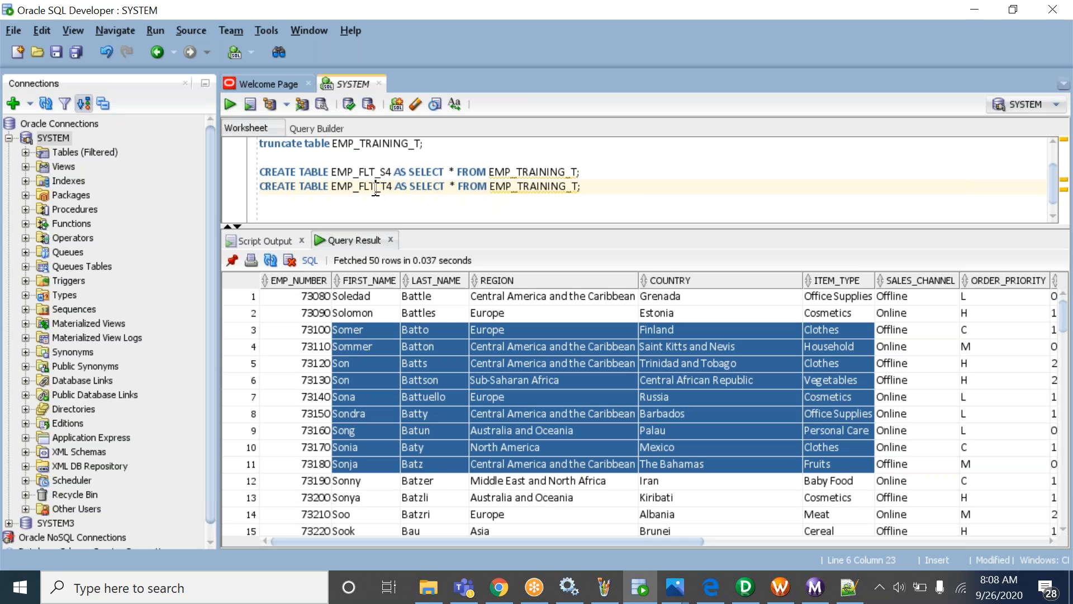
{"action": "double_click", "coordinate": [375, 187]}
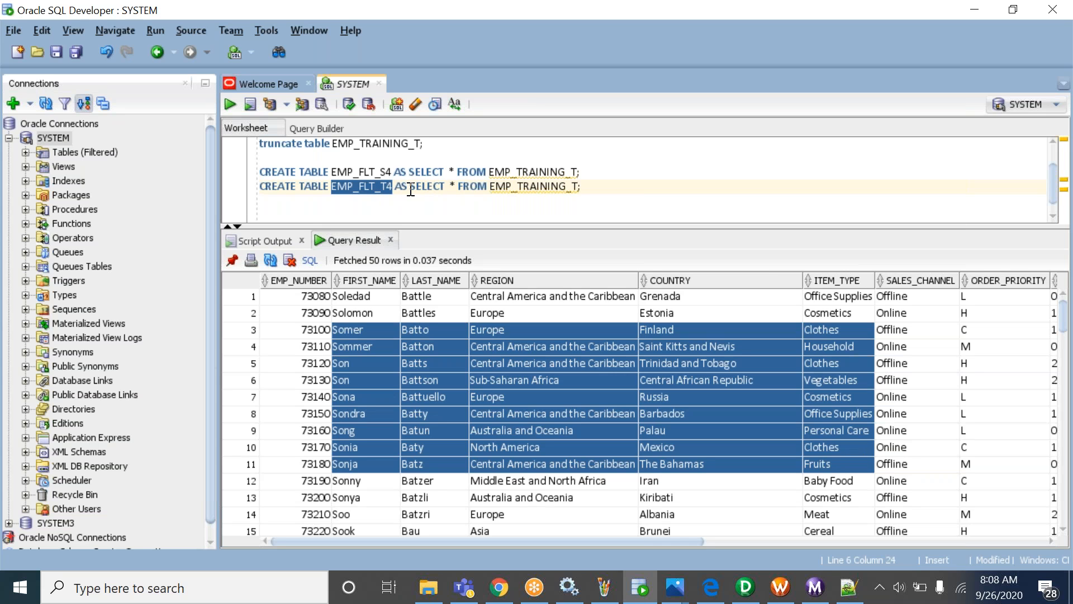
{"action": "left_click", "coordinate": [579, 187]}
{"action": "type", "text": "WHERE 1"}
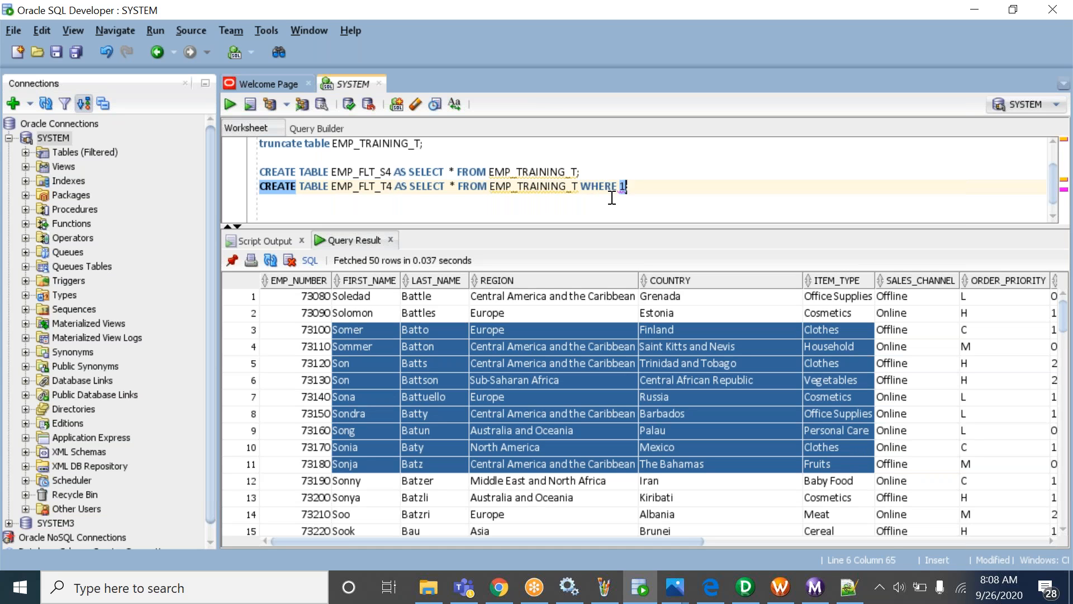
{"action": "type", "text": "=2"}
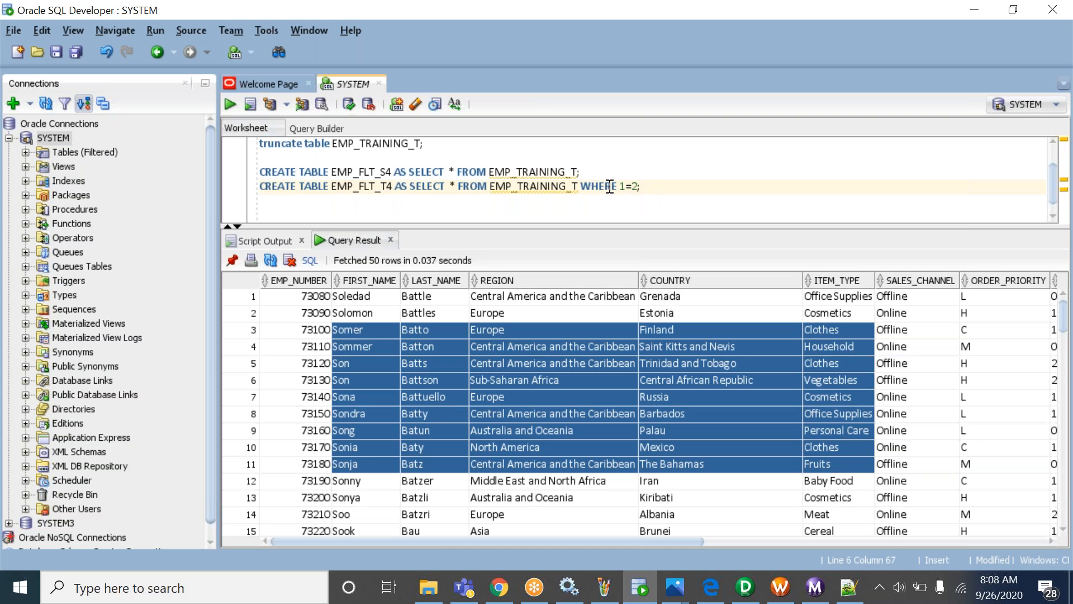
{"action": "type", "text": ";"}
Execute only the CREATE TABLE EMP_FLT_T4 statement as a script.
{"action": "left_click_drag", "start_coordinate": [651, 186], "coordinate": [608, 184]}
{"action": "triple_click", "coordinate": [605, 184]}
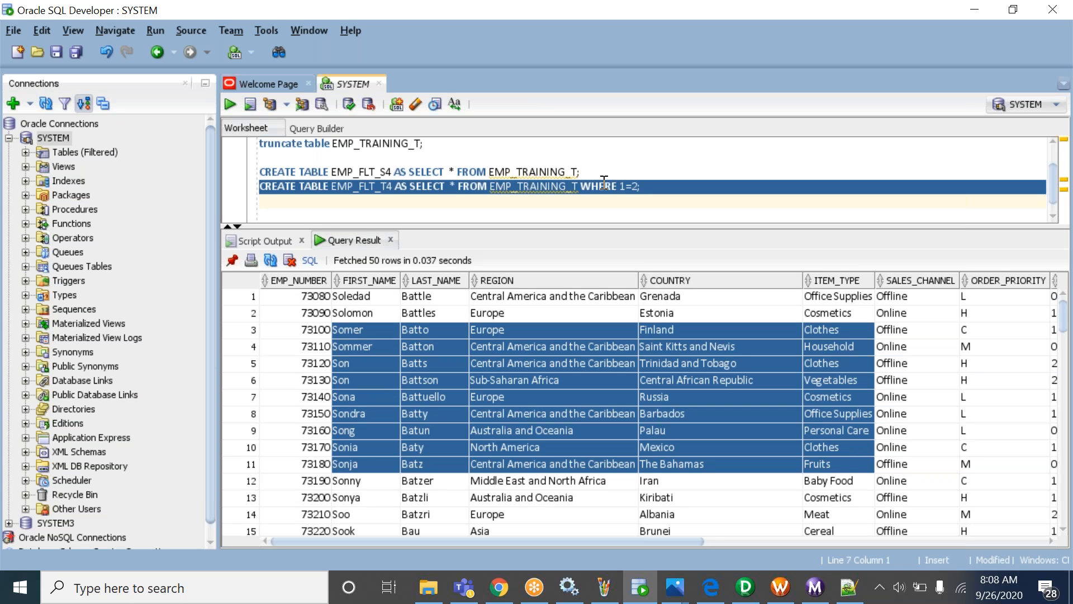
{"action": "key", "text": "F5"}
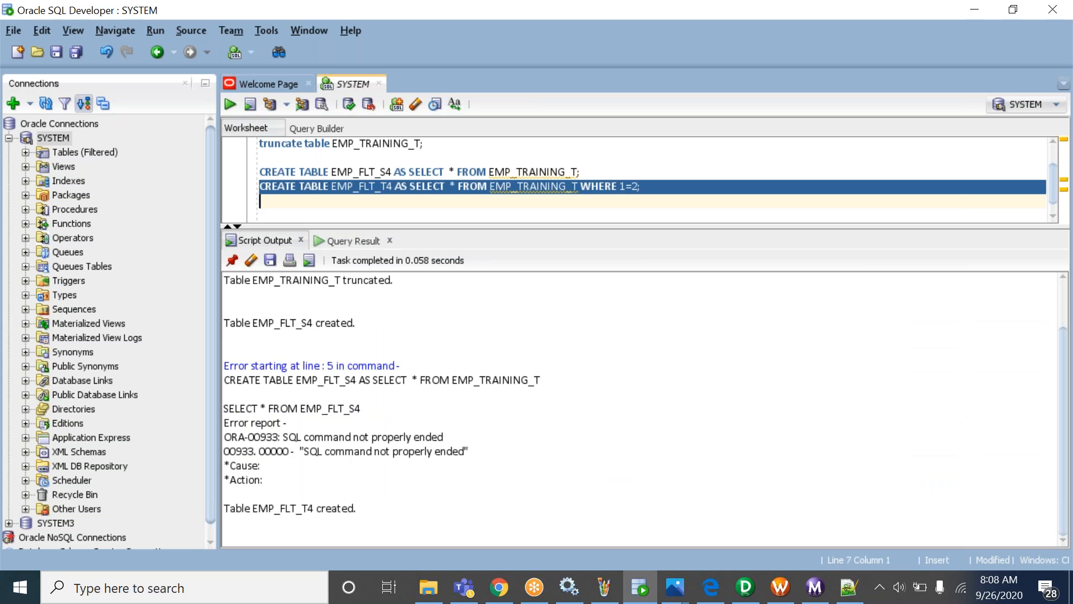
Add the query SELECT * FROM EMP_FLT_T4; below the CREATE TABLE statements and run it.
{"action": "left_click", "coordinate": [495, 186]}
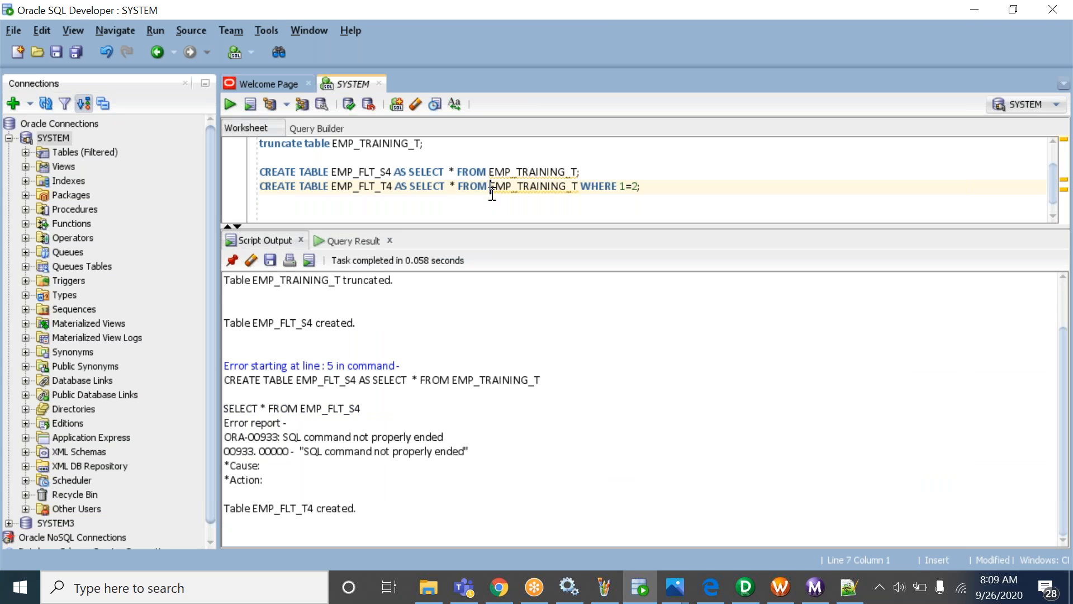
{"action": "double_click", "coordinate": [357, 187]}
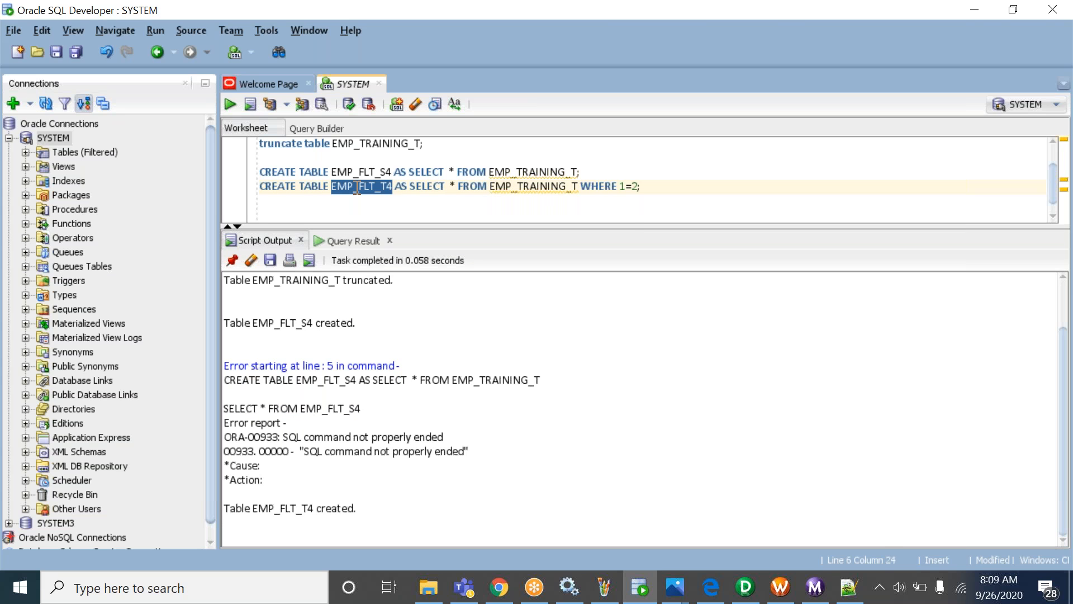
{"action": "left_click", "coordinate": [654, 188]}
{"action": "key", "text": "Return"}
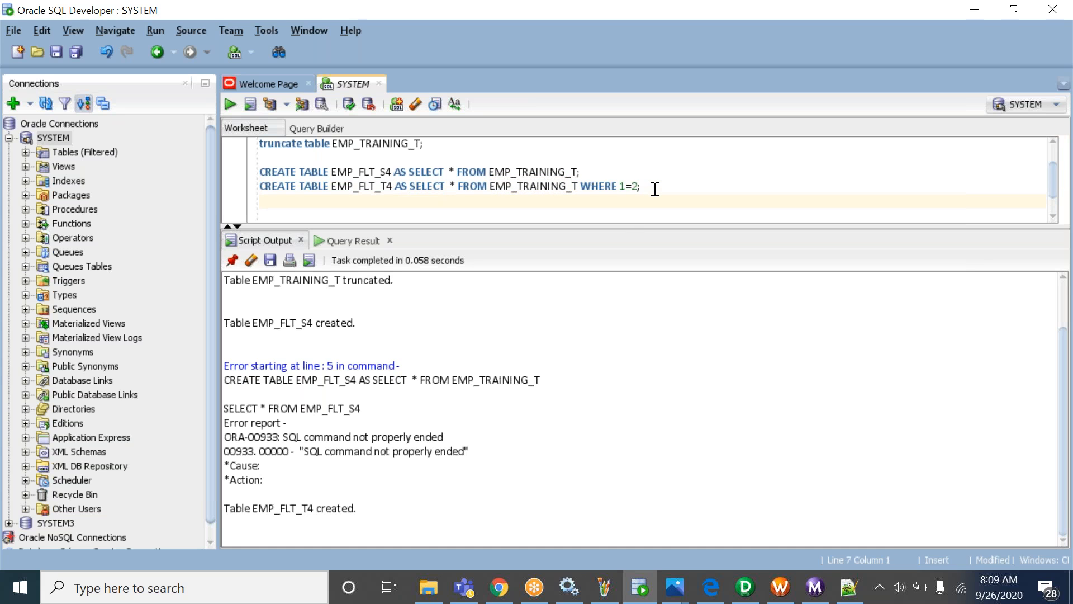
{"action": "type", "text": "SELECT * FROM EMP_FLT_T4;"}
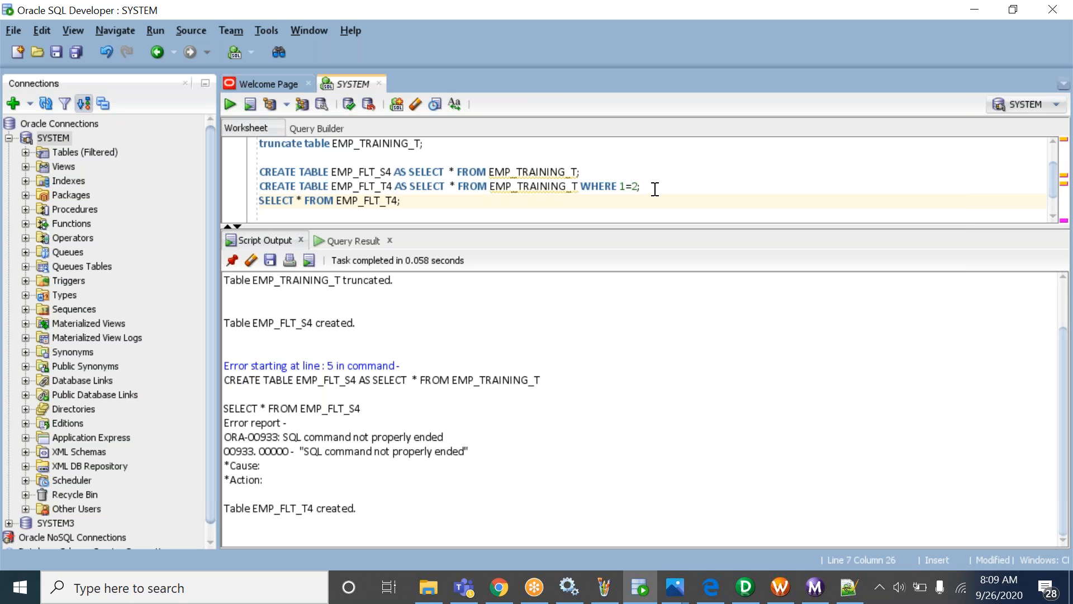
{"action": "key", "text": "ctrl+Return"}
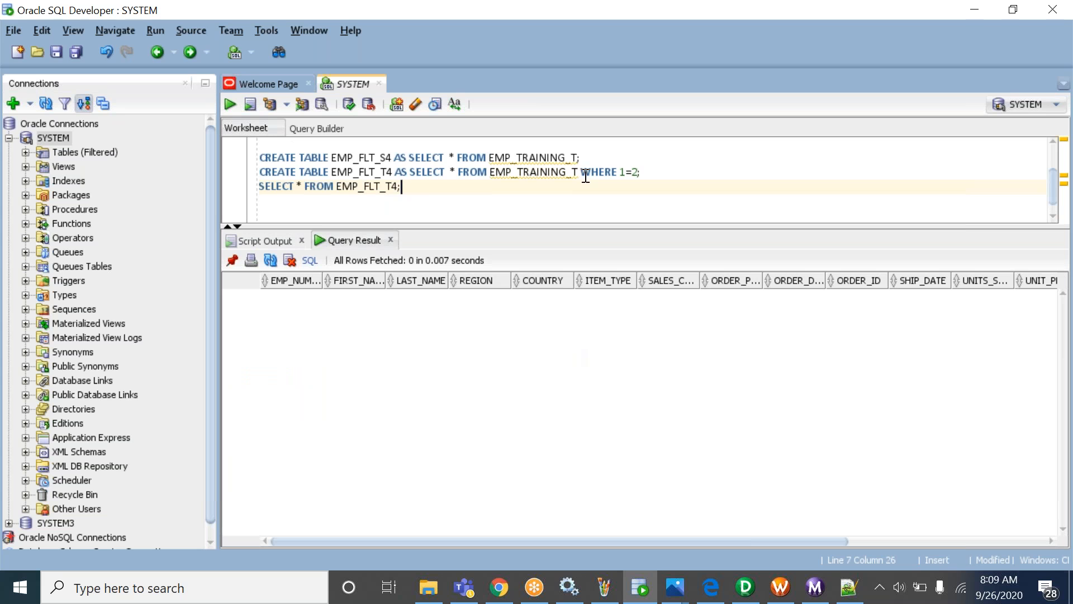
Compare the CREATE TABLE statements for EMP_FLT_S4 and EMP_FLT_T4 with the SELECT query below them.
{"action": "left_click_drag", "start_coordinate": [581, 157], "coordinate": [253, 160]}
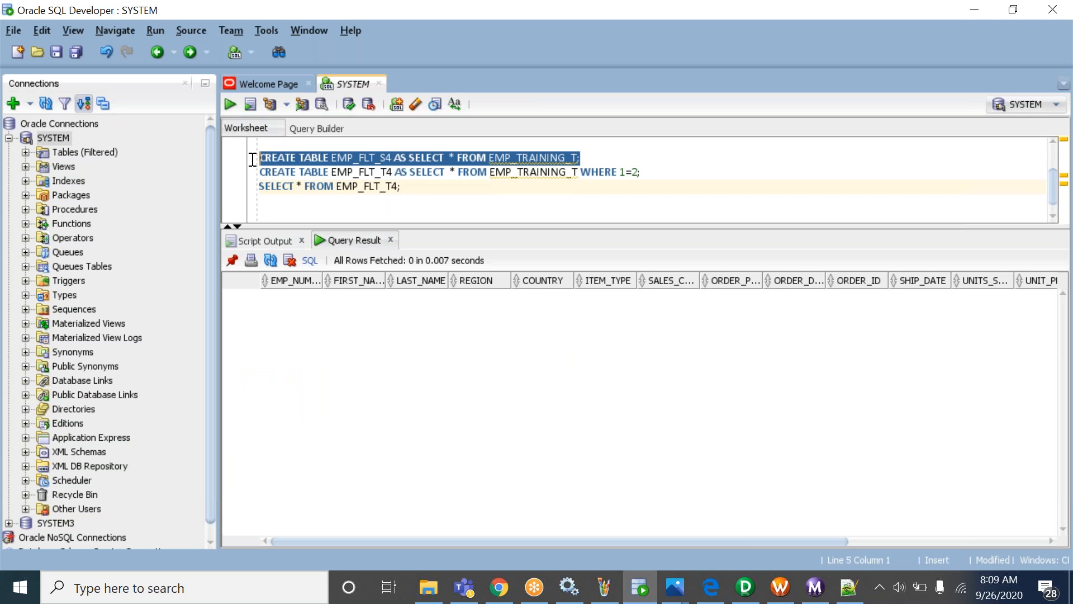
{"action": "double_click", "coordinate": [355, 158]}
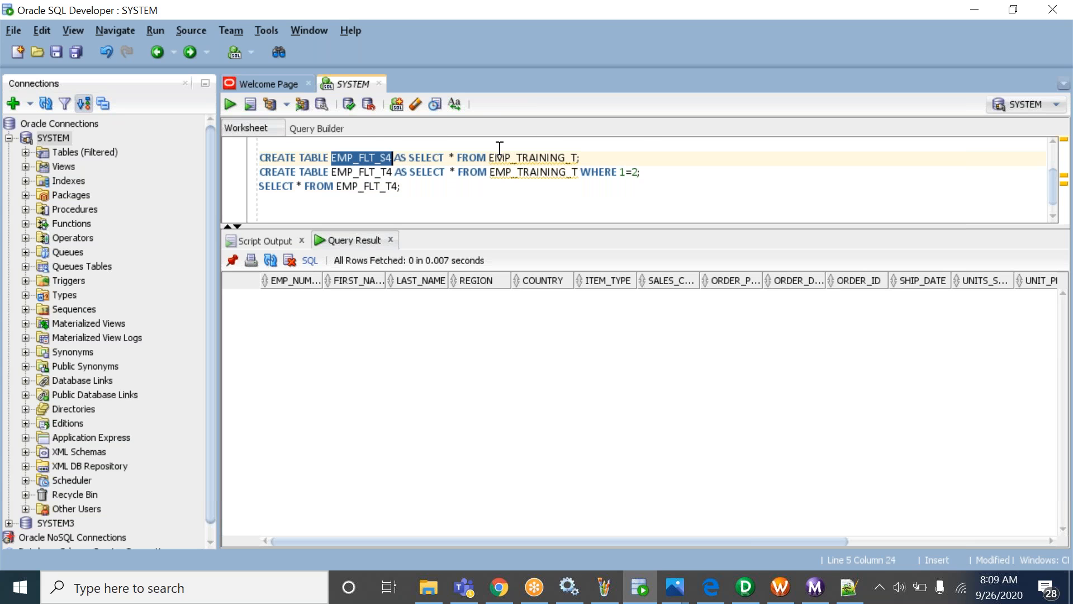
{"action": "left_click", "coordinate": [537, 172]}
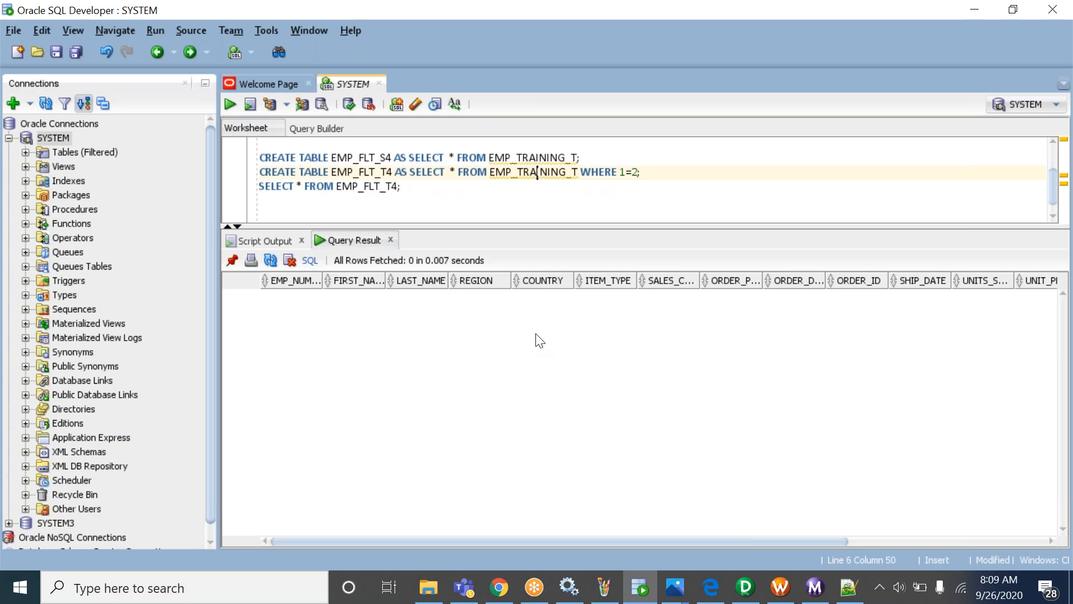
{"action": "left_click", "coordinate": [385, 186]}
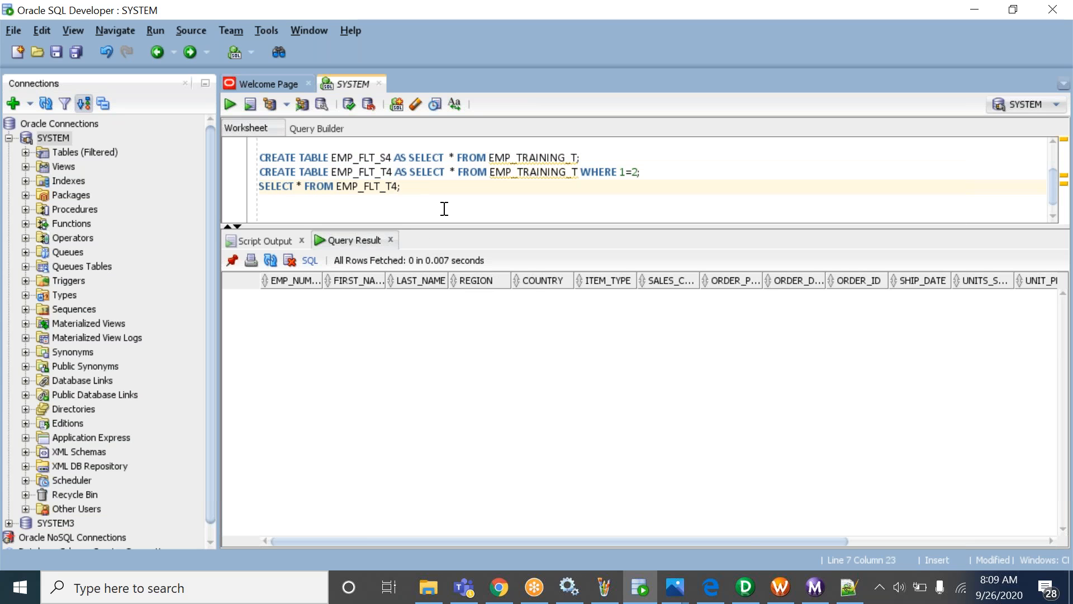
{"action": "left_click", "coordinate": [381, 171]}
{"action": "double_click", "coordinate": [377, 159]}
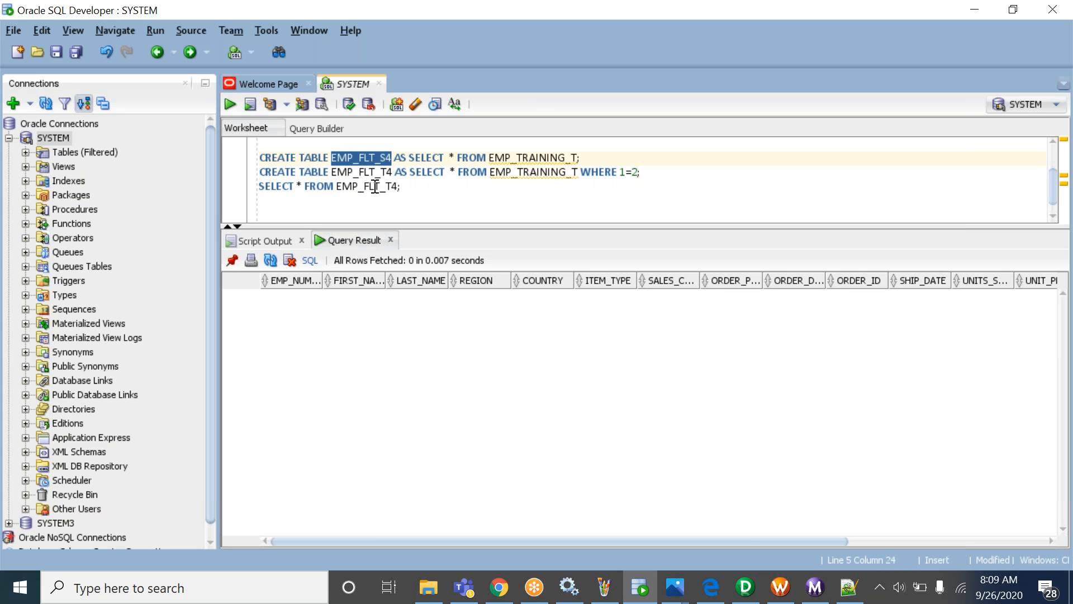
{"action": "double_click", "coordinate": [375, 187]}
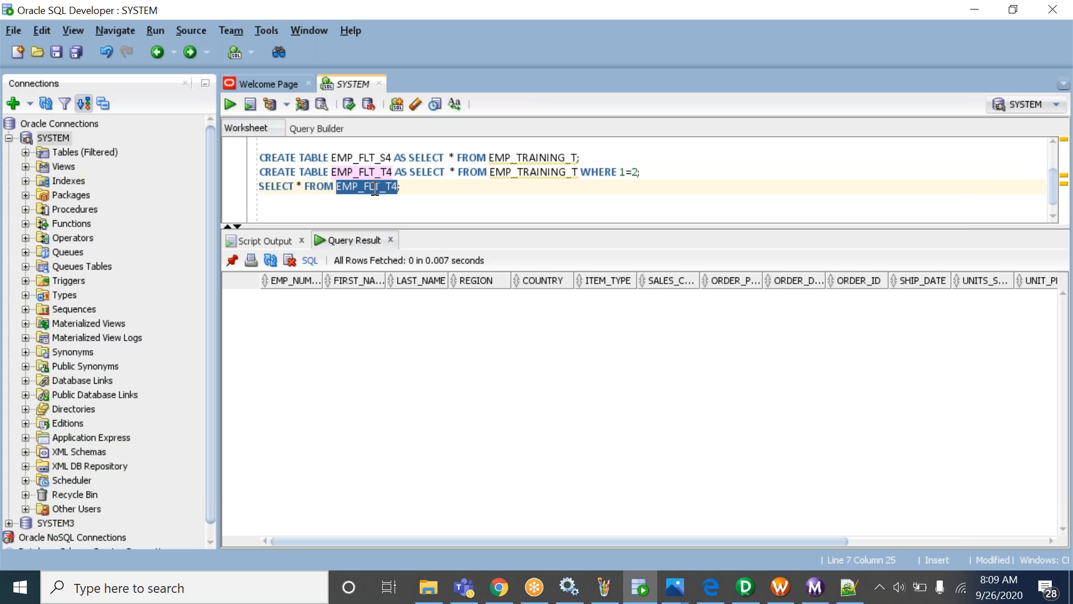
{"action": "double_click", "coordinate": [427, 157]}
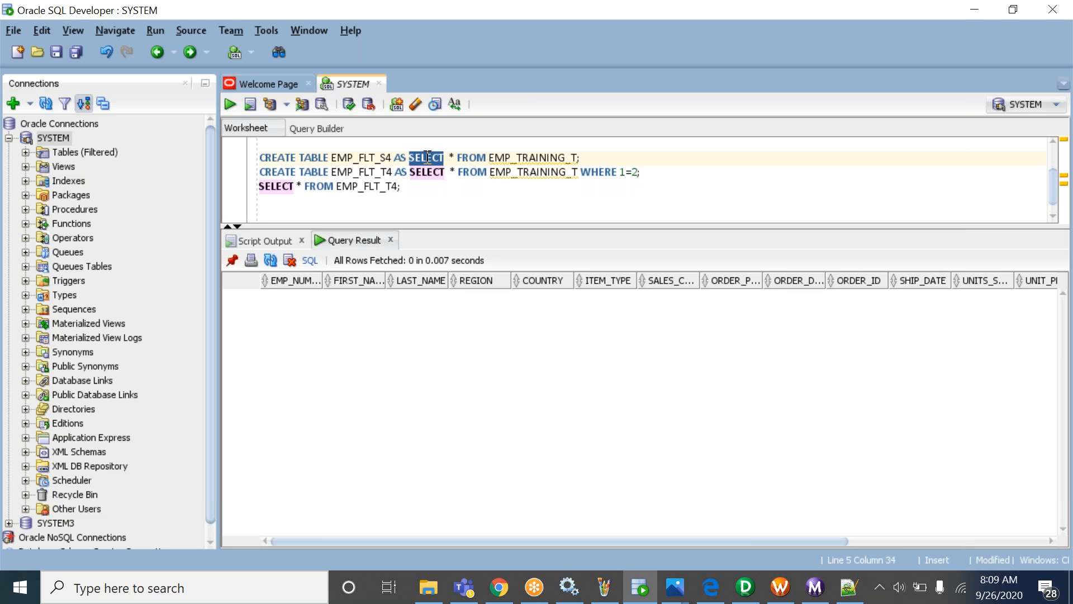
Change the table in the SELECT query to EMP_FLT_S4 and run the query.
{"action": "left_click", "coordinate": [394, 186]}
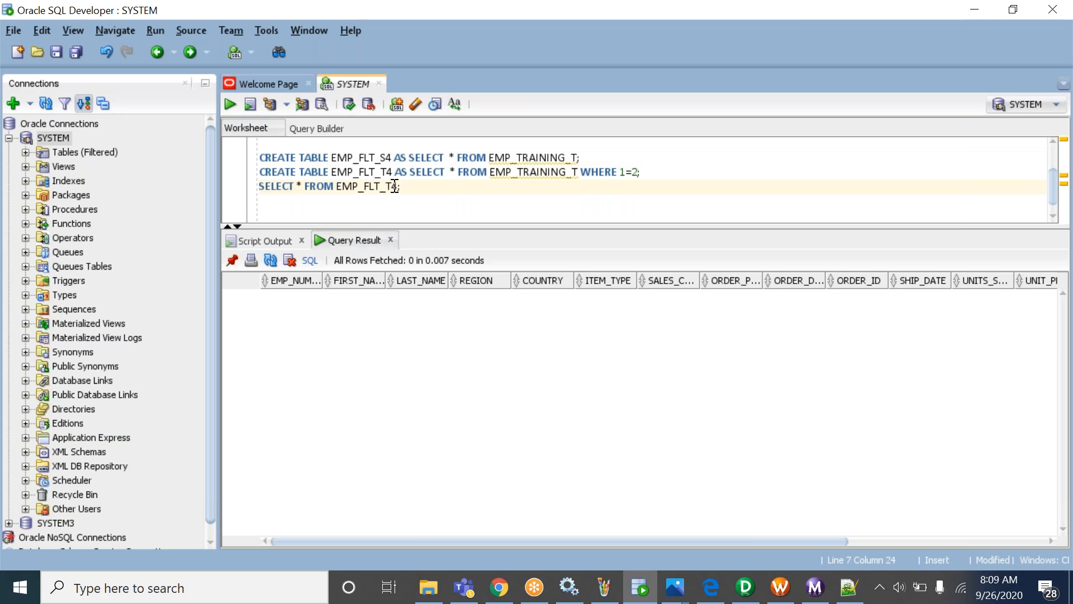
{"action": "key", "text": "BackSpace"}
{"action": "type", "text": "S"}
{"action": "key", "text": "ctrl+Return"}
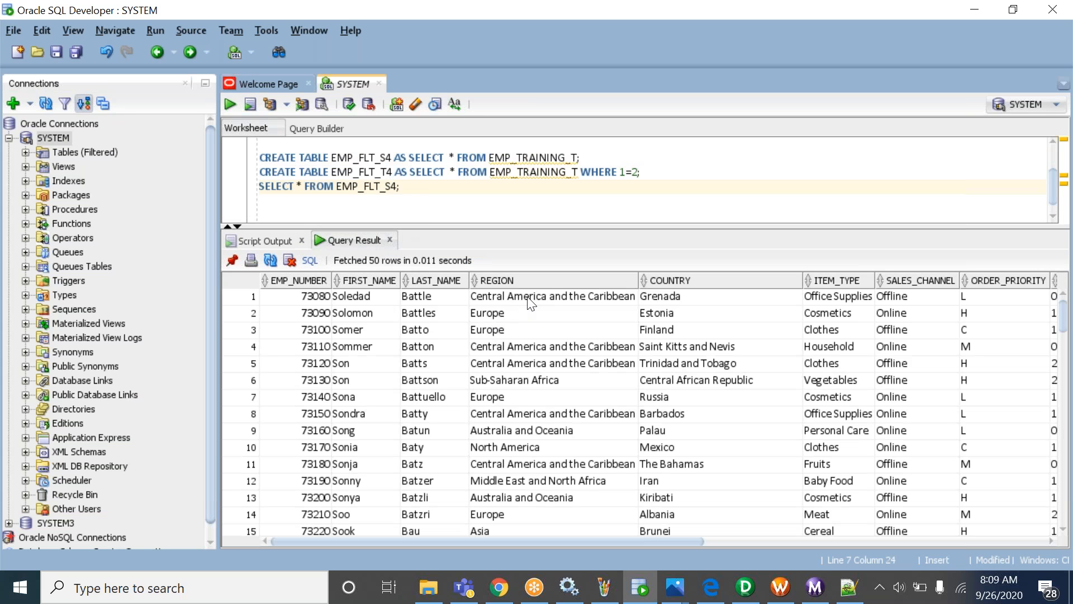
Examine the EMP_FLT_S4 query rows across all columns through TOTAL_PROFIT.
{"action": "left_click", "coordinate": [707, 320]}
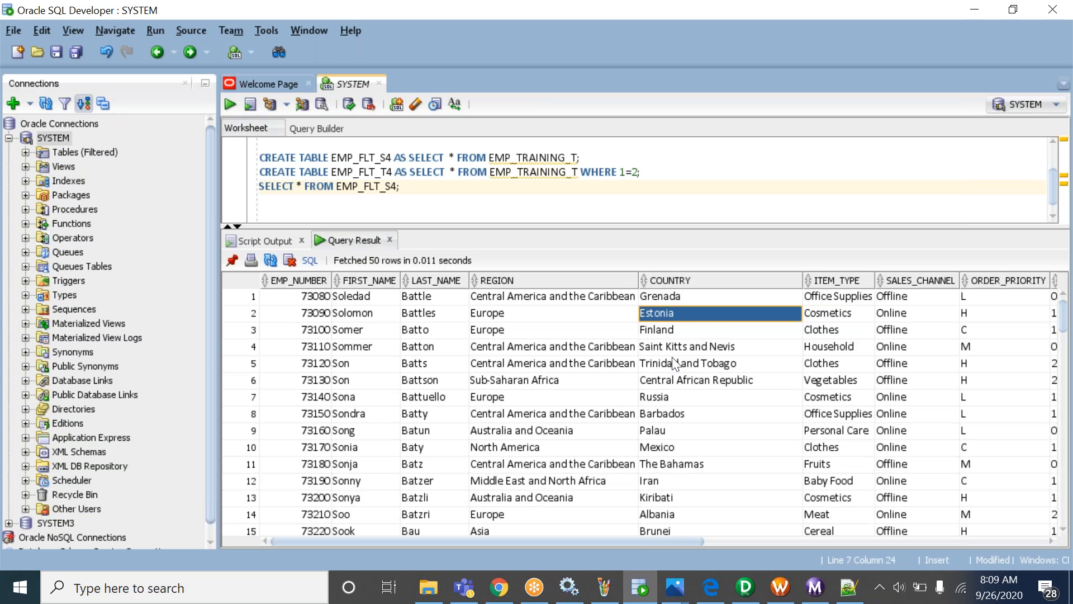
{"action": "left_click", "coordinate": [658, 447]}
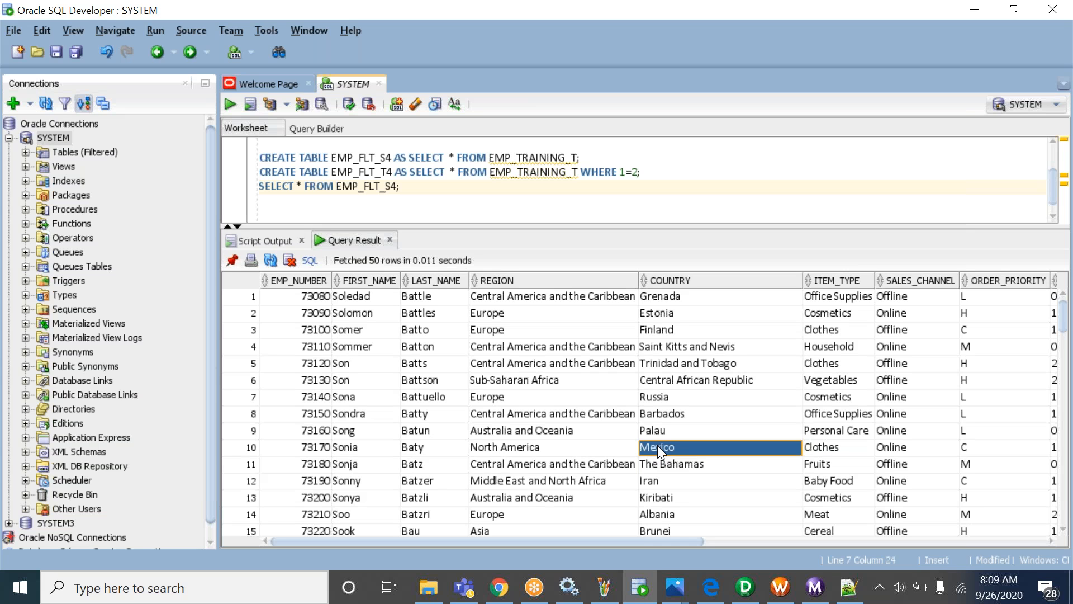
{"action": "left_click", "coordinate": [526, 386]}
{"action": "left_click_drag", "start_coordinate": [353, 345], "coordinate": [1053, 528]}
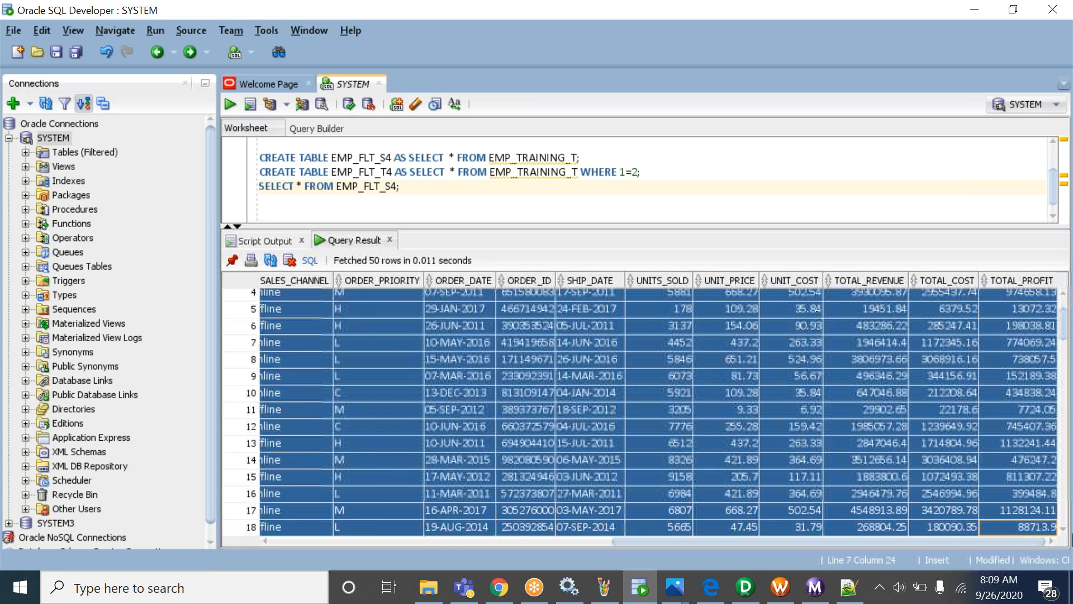
{"action": "left_click", "coordinate": [881, 442]}
{"action": "scroll", "coordinate": [880, 440], "scroll_direction": "down", "scroll_amount": 1}
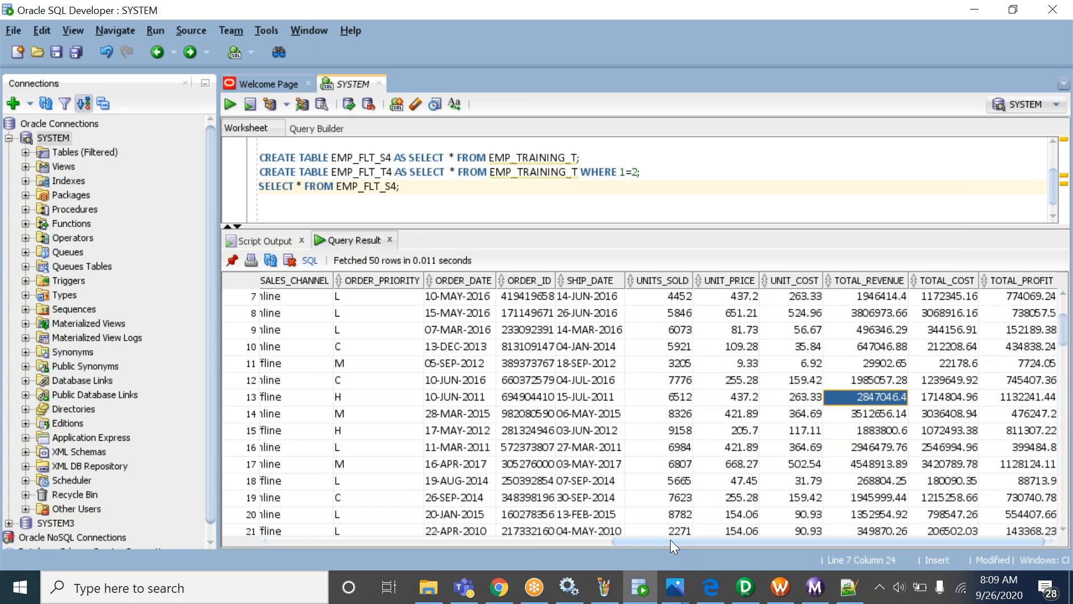
{"action": "left_click_drag", "start_coordinate": [669, 539], "coordinate": [190, 503]}
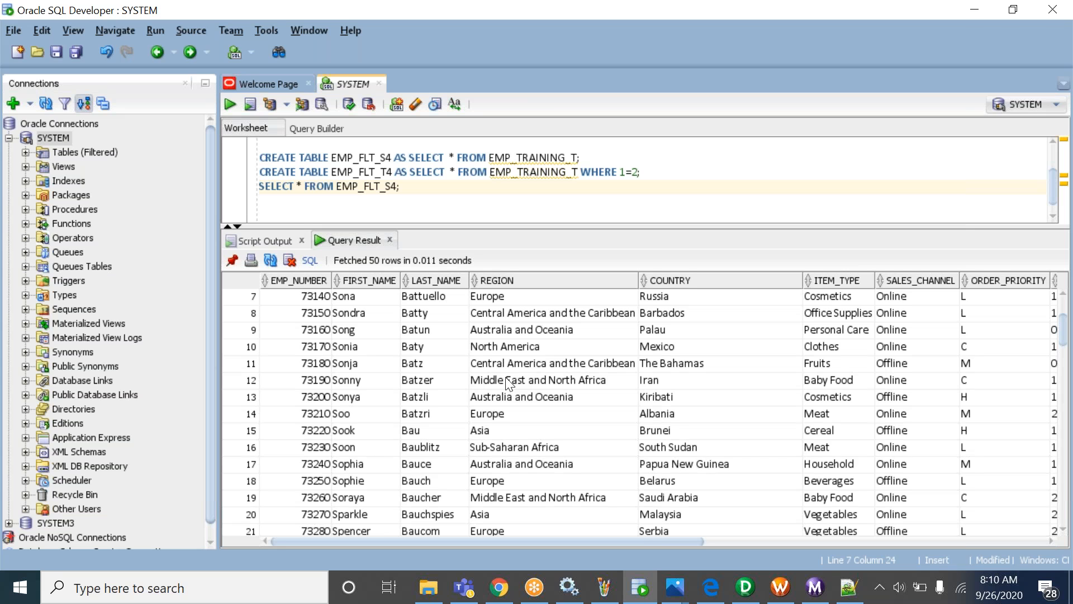
Review the full-copy EMP_FLT_S4 statement against the EMP_FLT_T4 statement with its WHERE 1=2 condition.
{"action": "left_click_drag", "start_coordinate": [305, 157], "coordinate": [404, 145]}
{"action": "left_click", "coordinate": [377, 177]}
{"action": "double_click", "coordinate": [364, 198]}
{"action": "left_click_drag", "start_coordinate": [424, 202], "coordinate": [543, 206]}
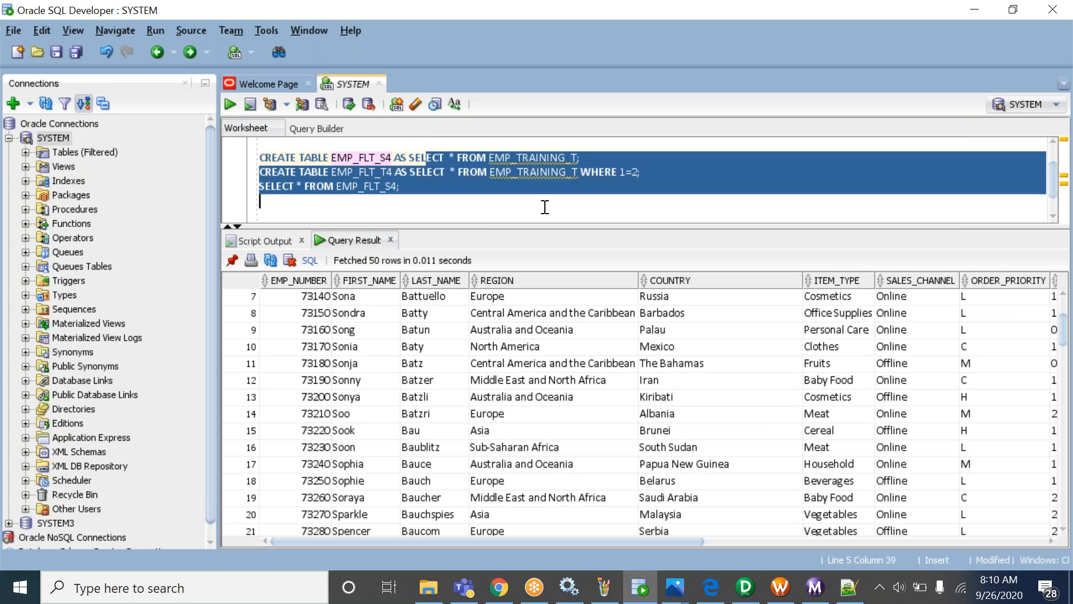
{"action": "left_click", "coordinate": [557, 148]}
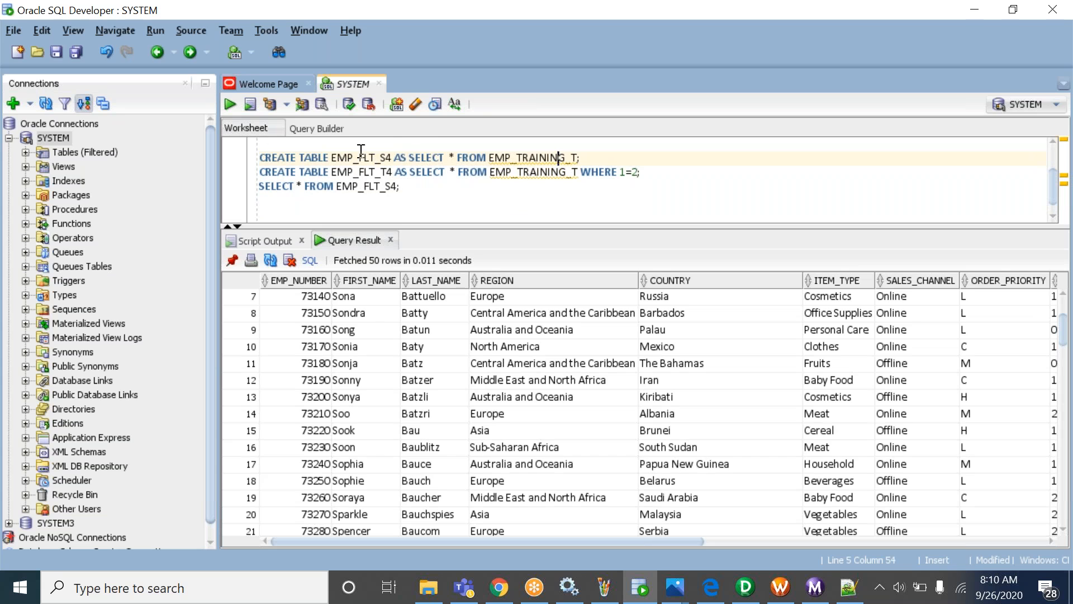
{"action": "left_click", "coordinate": [361, 146]}
{"action": "left_click", "coordinate": [390, 173]}
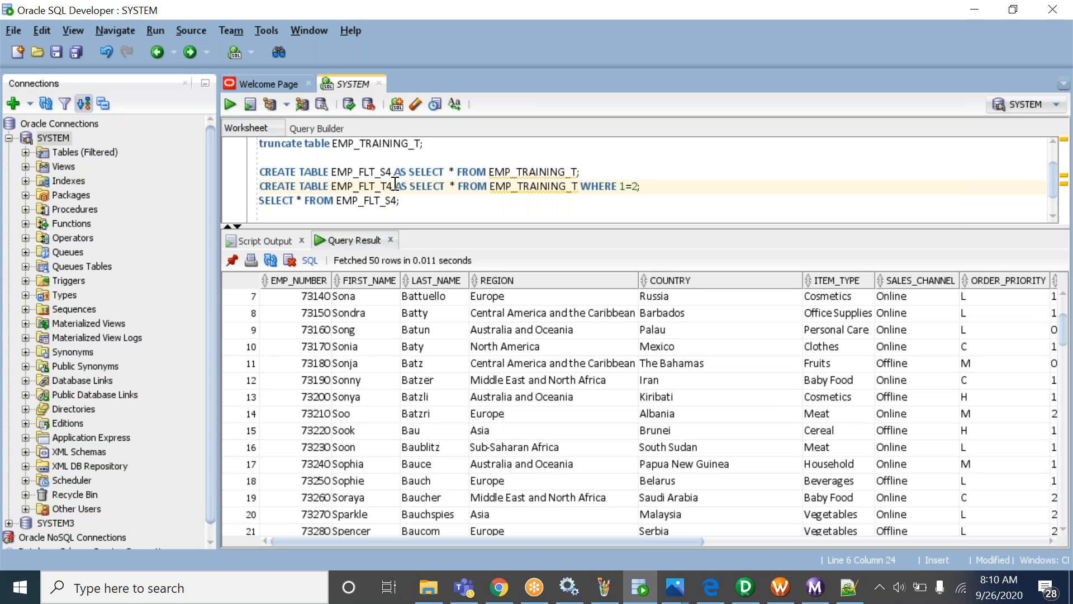
{"action": "double_click", "coordinate": [472, 171]}
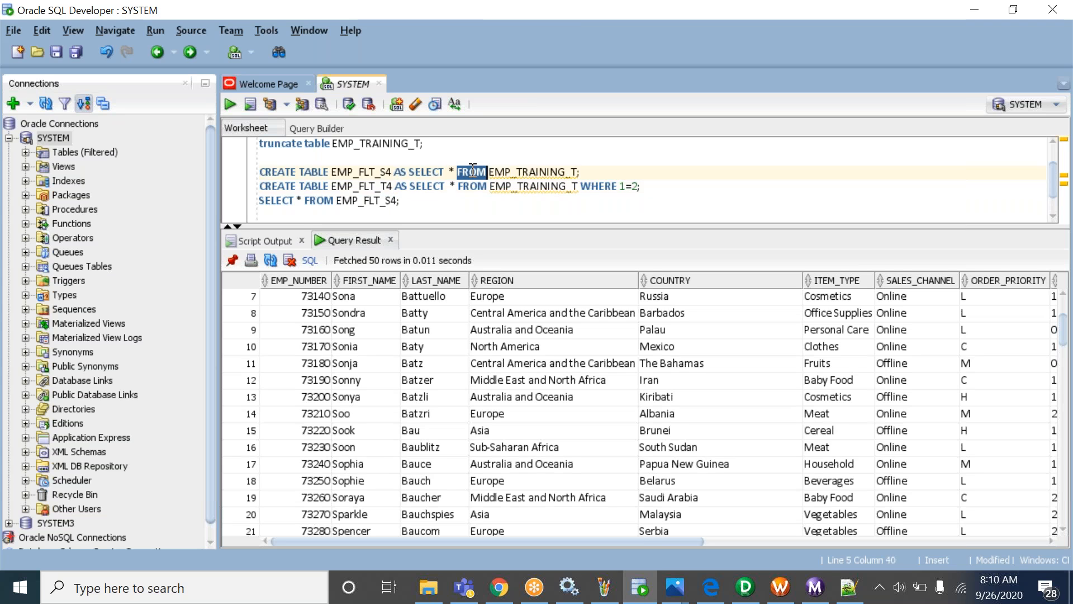
{"action": "triple_click", "coordinate": [472, 172]}
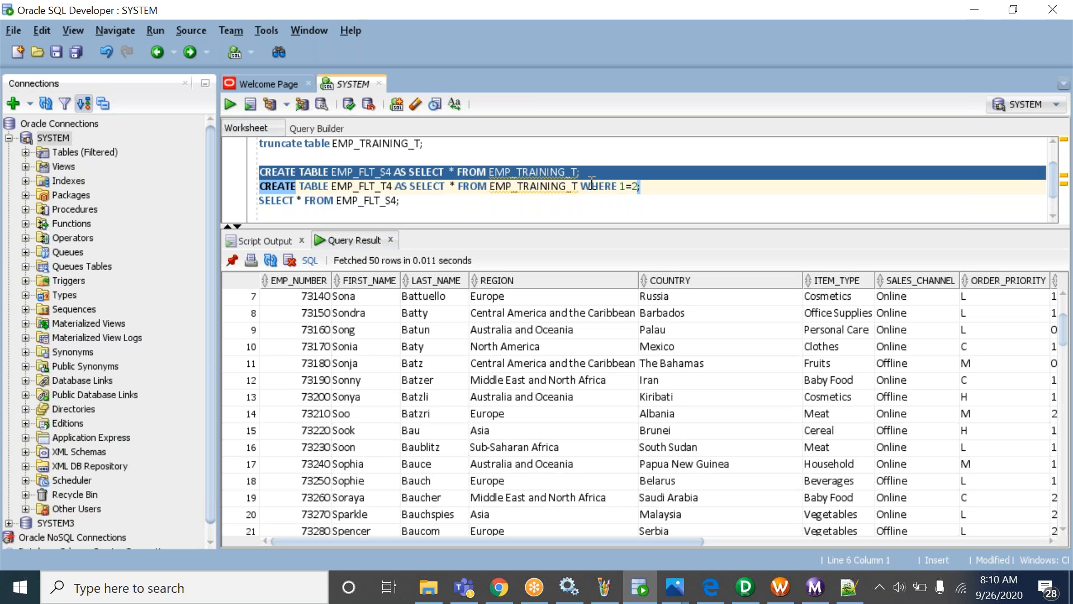
{"action": "triple_click", "coordinate": [615, 186]}
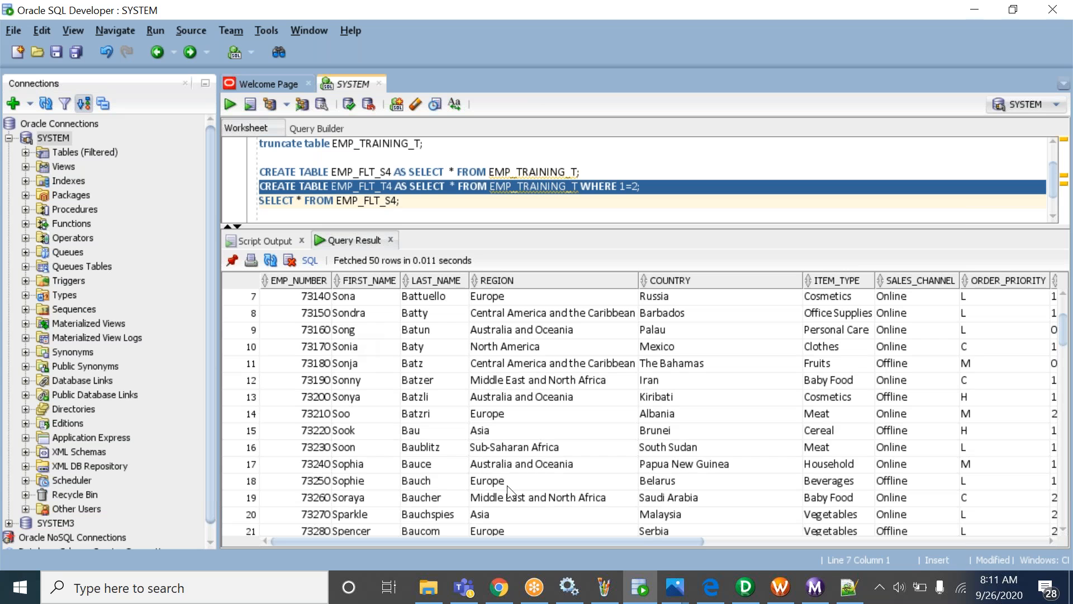
Rerun the SELECT query on EMP_FLT_S4 and check the returned rows across the columns through TOTAL_PROFIT.
{"action": "left_click", "coordinate": [421, 197]}
{"action": "key", "text": "ctrl+Return"}
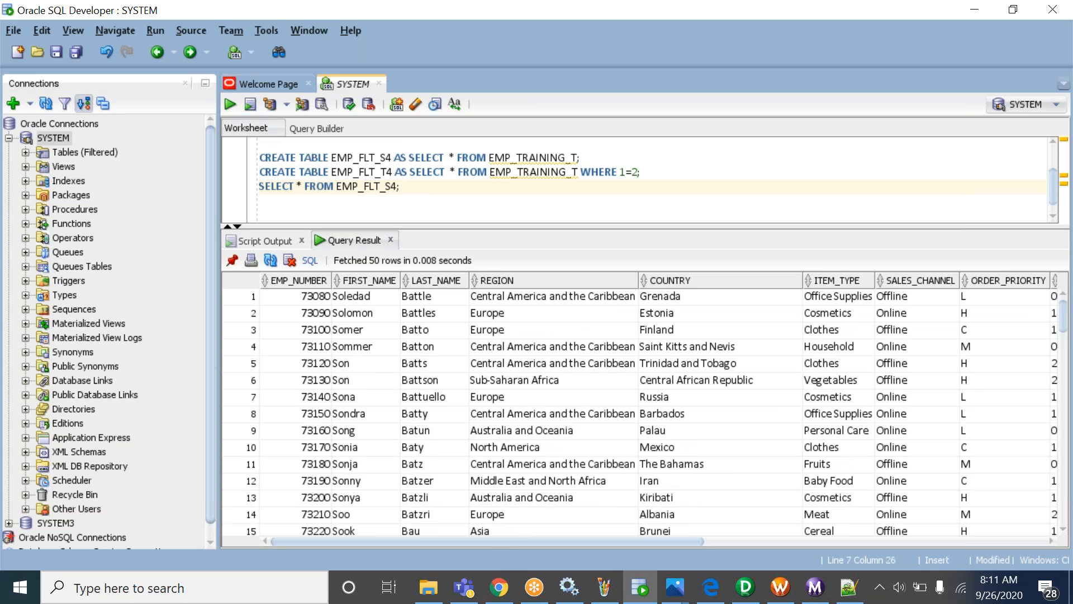
{"action": "key", "text": "ctrl+a"}
{"action": "scroll", "coordinate": [679, 545], "scroll_direction": "right", "scroll_amount": 1}
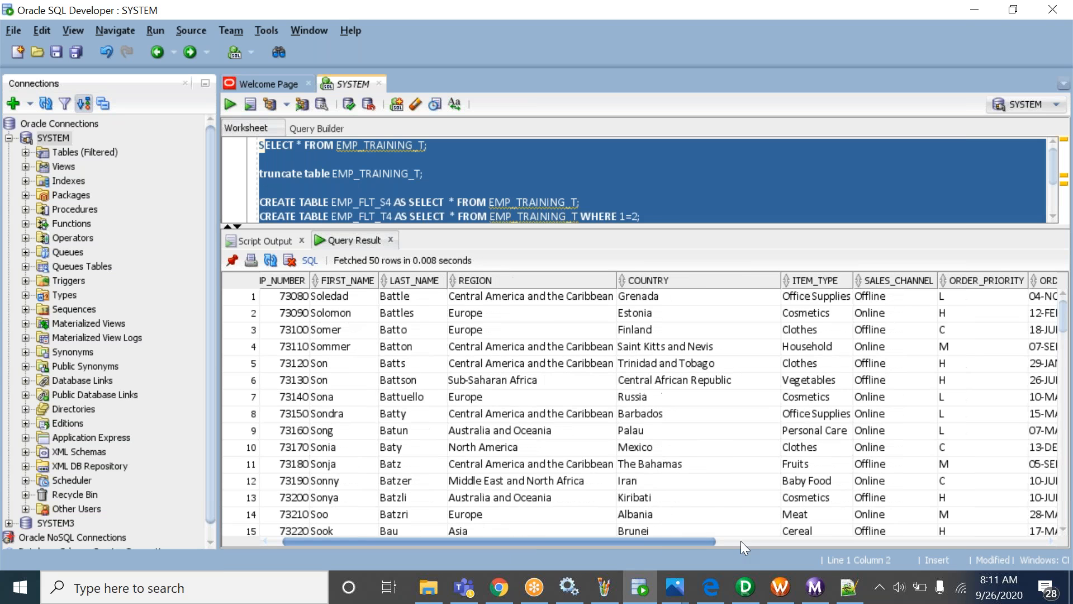
{"action": "scroll", "coordinate": [940, 532], "scroll_direction": "right", "scroll_amount": 3}
{"action": "scroll", "coordinate": [973, 532], "scroll_direction": "right", "scroll_amount": 1}
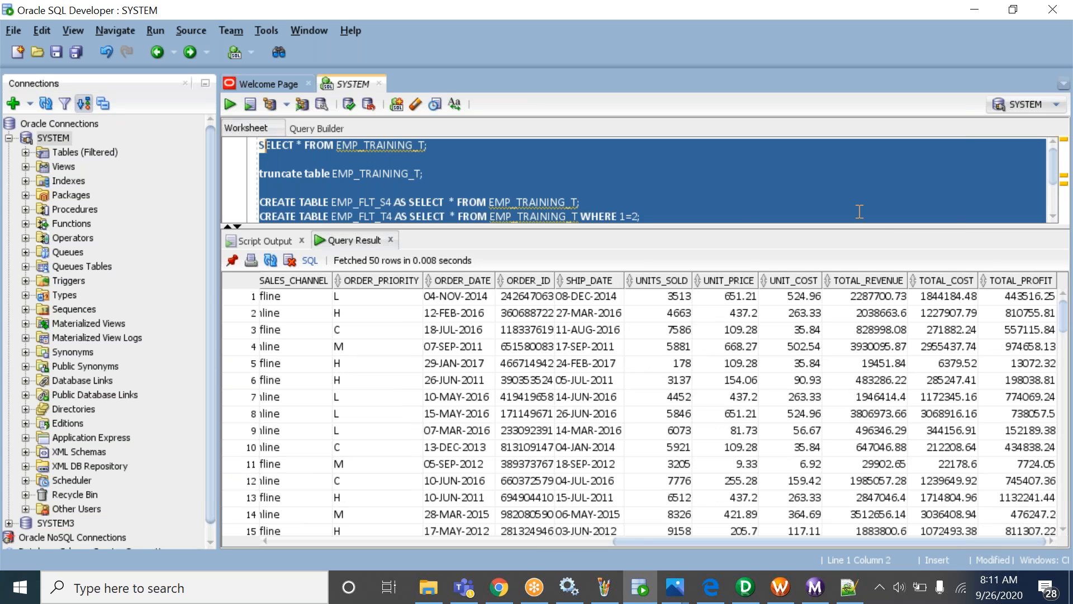
Change the table in the SELECT query below the CREATE TABLE statements to EMP_FLT_T4, run it and check the result's columns.
{"action": "left_click", "coordinate": [592, 190]}
{"action": "scroll", "coordinate": [592, 190], "scroll_direction": "down", "scroll_amount": 2}
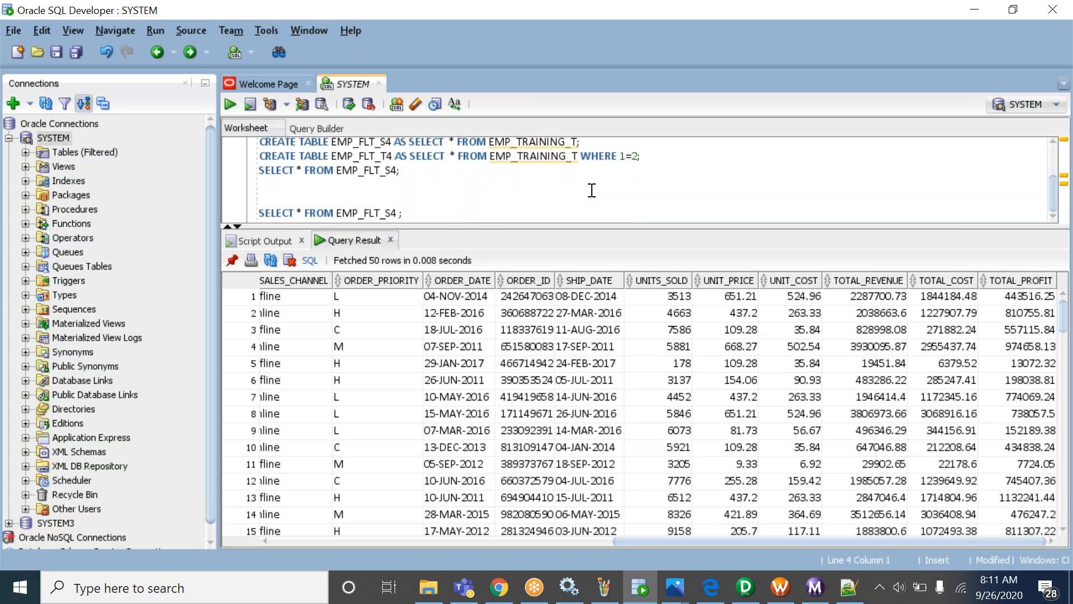
{"action": "double_click", "coordinate": [573, 157]}
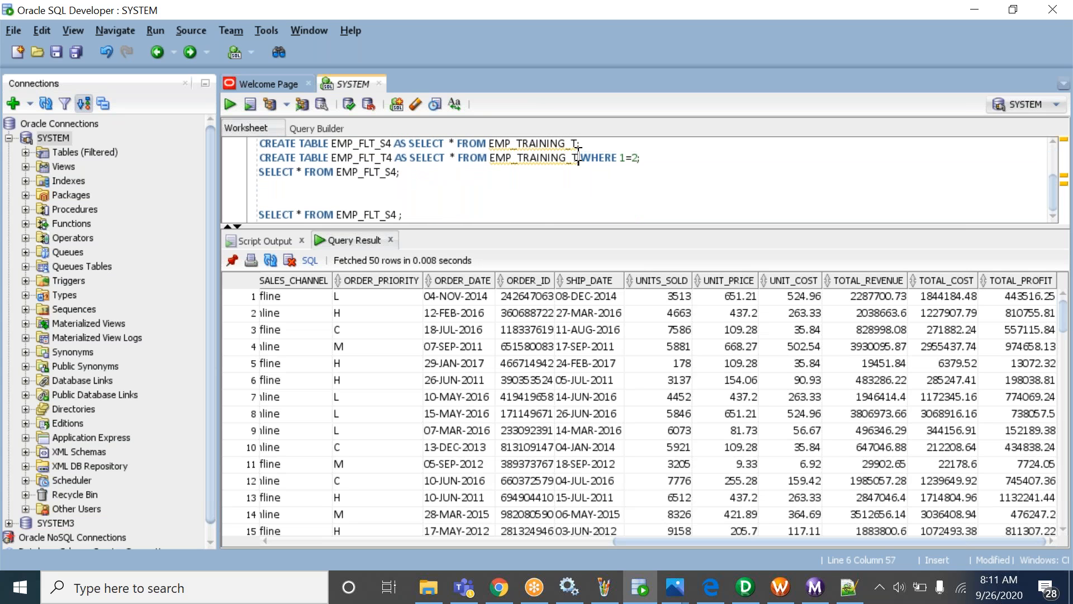
{"action": "left_click", "coordinate": [394, 172]}
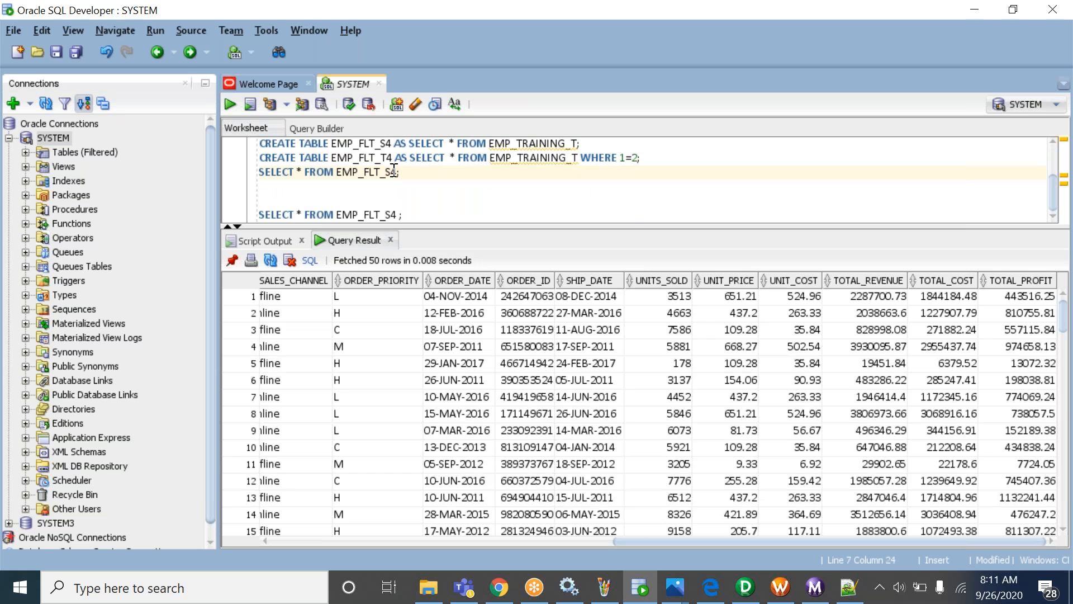
{"action": "key", "text": "BackSpace"}
{"action": "type", "text": "T"}
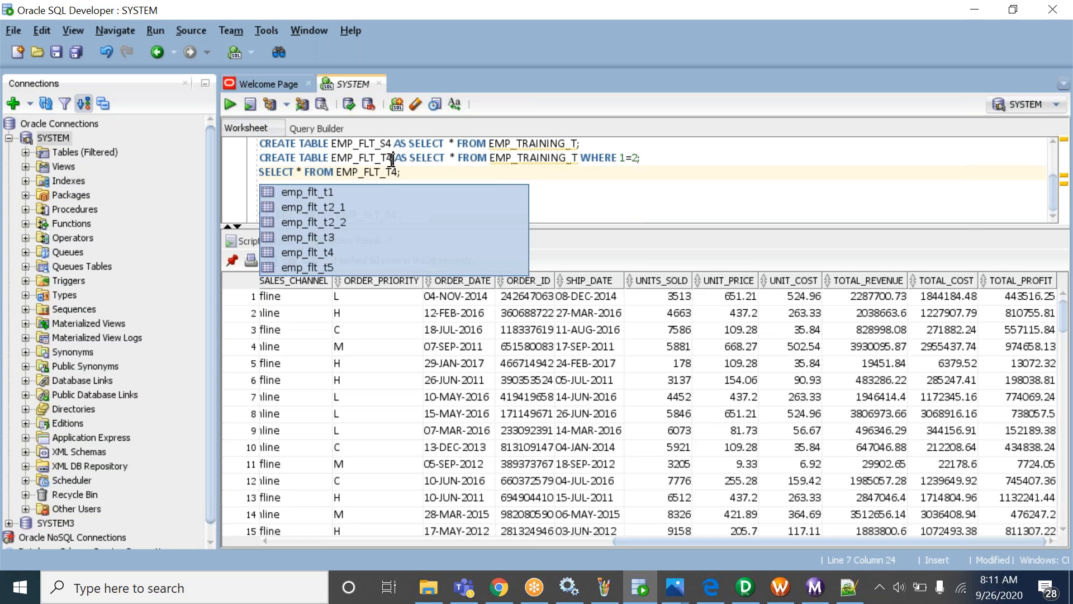
{"action": "triple_click", "coordinate": [391, 160]}
{"action": "left_click", "coordinate": [400, 173]}
{"action": "key", "text": "ctrl+Return"}
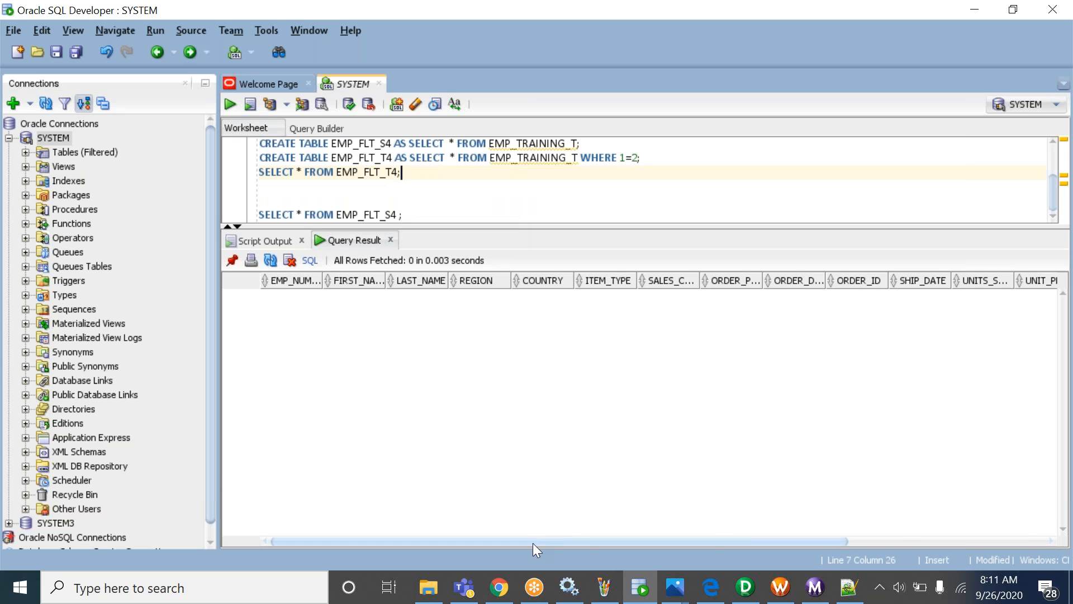
{"action": "left_click_drag", "start_coordinate": [535, 542], "coordinate": [784, 529]}
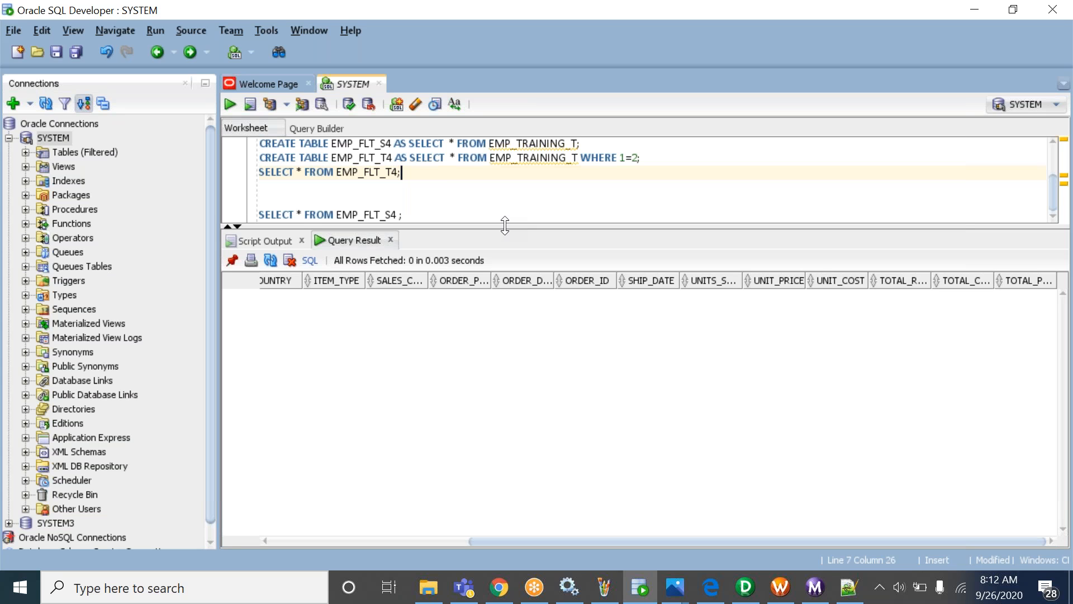
{"action": "left_click", "coordinate": [723, 22]}
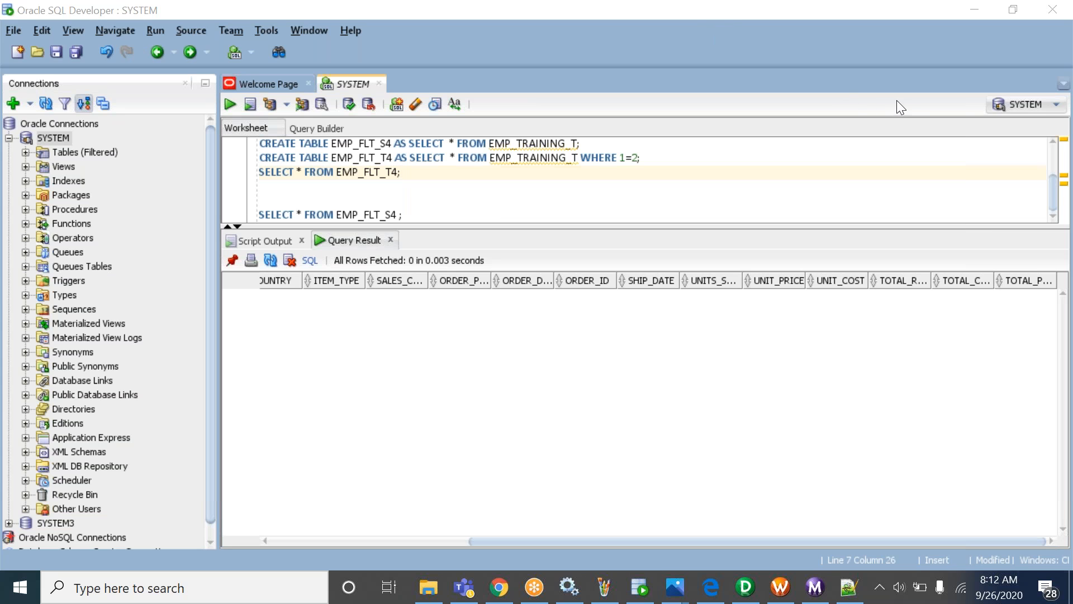